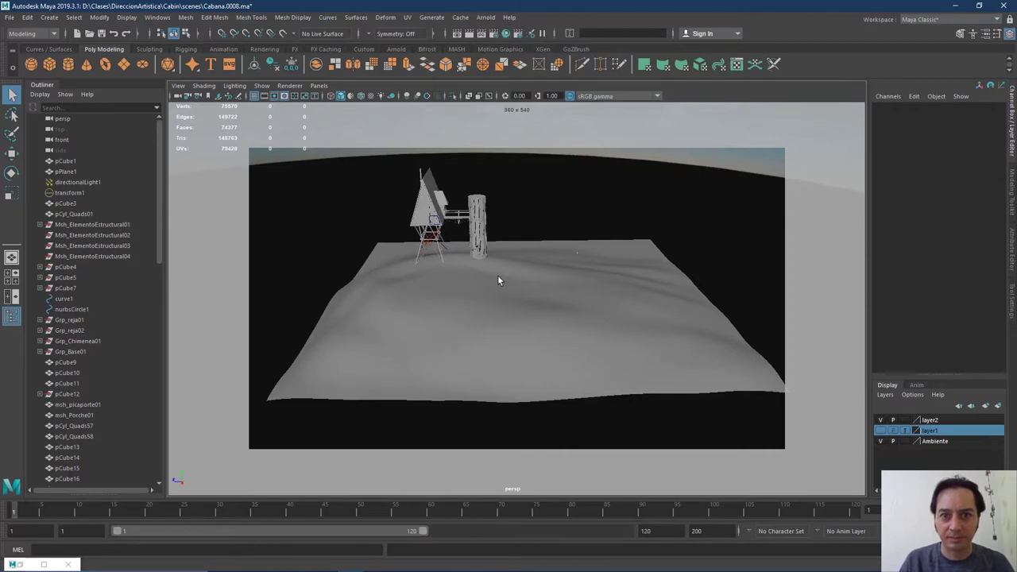
# Examine the terrain's ground texture close up around the tower in the Arnold RenderView, and minimize the render window
pyautogui.click(12, 565)
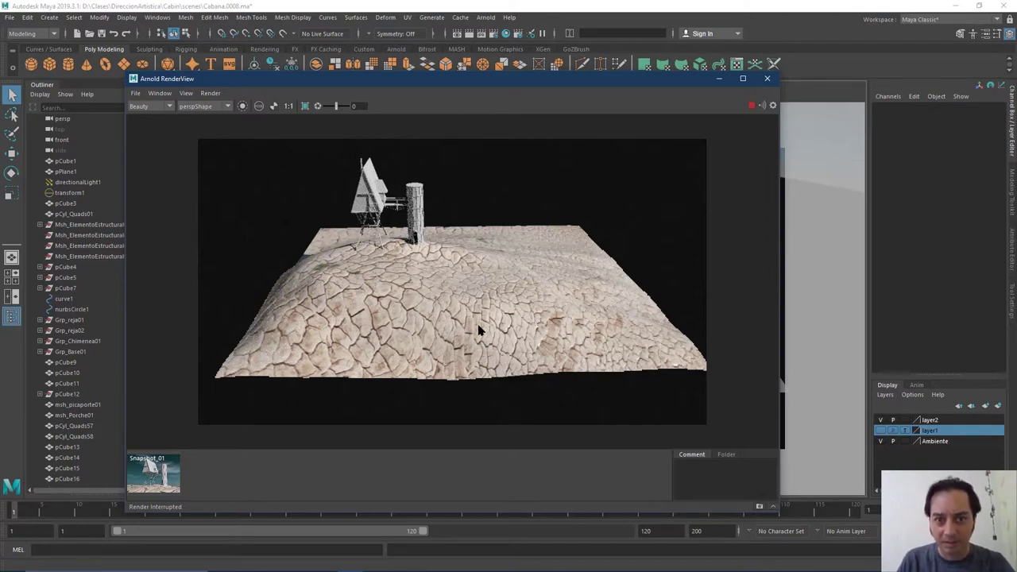
pyautogui.scroll(5, 482, 332)
pyautogui.scroll(5, 482, 332)
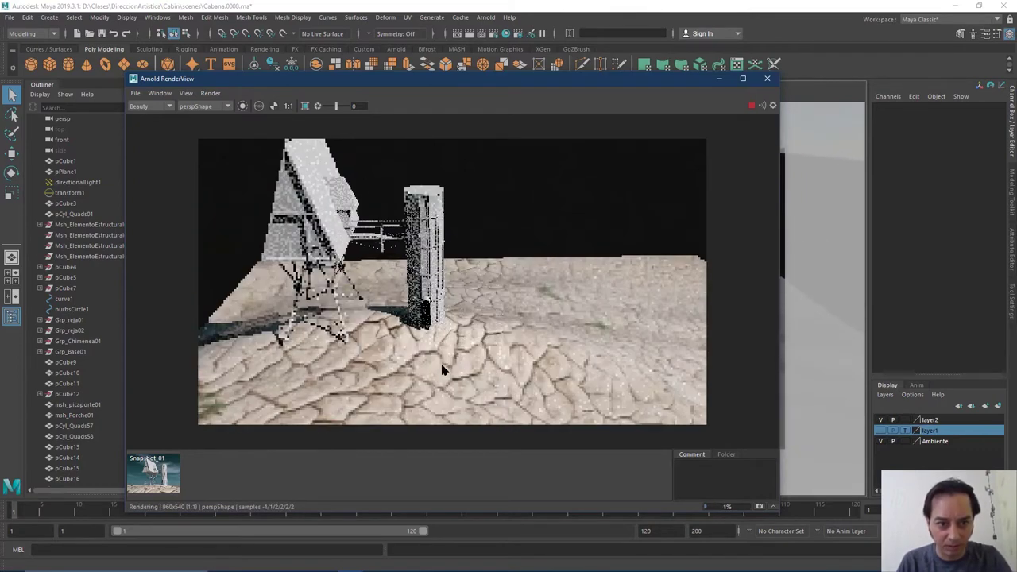
pyautogui.click(719, 79)
# Open the Hypershade, clear its graph and graph the input and output connections of the aiS_terreno01 material
pyautogui.click(600, 322)
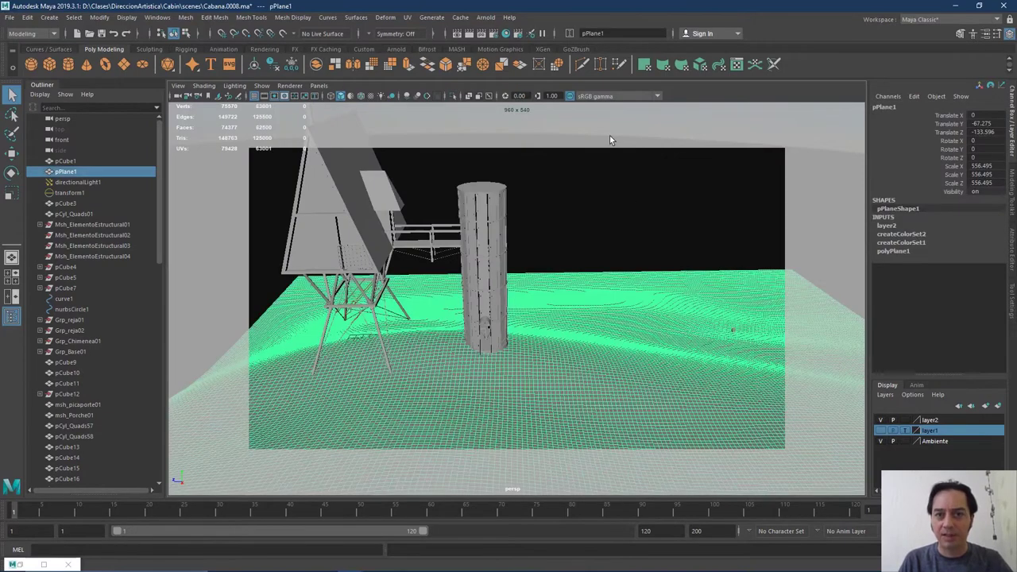
pyautogui.click(598, 209)
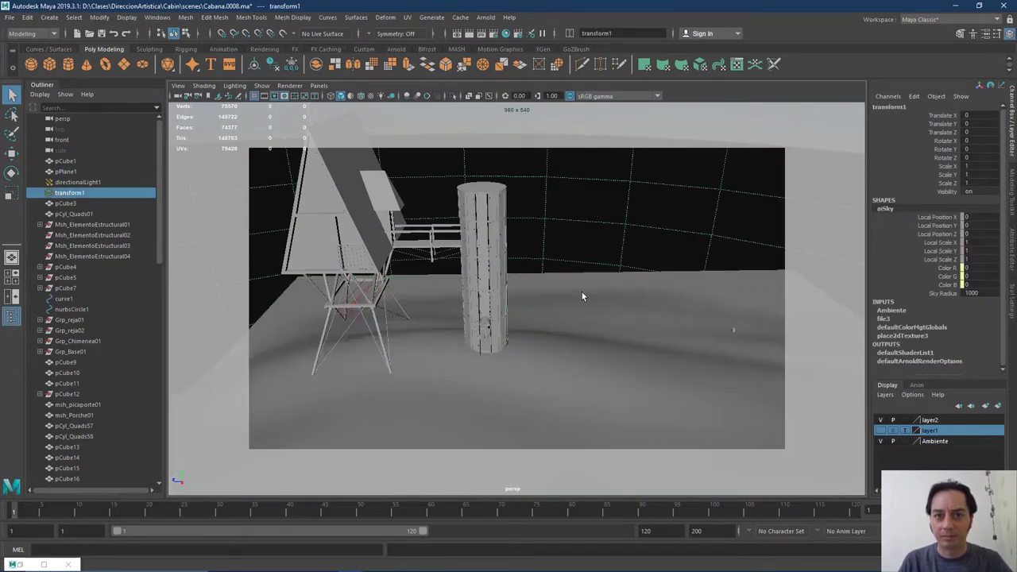
pyautogui.click(506, 36)
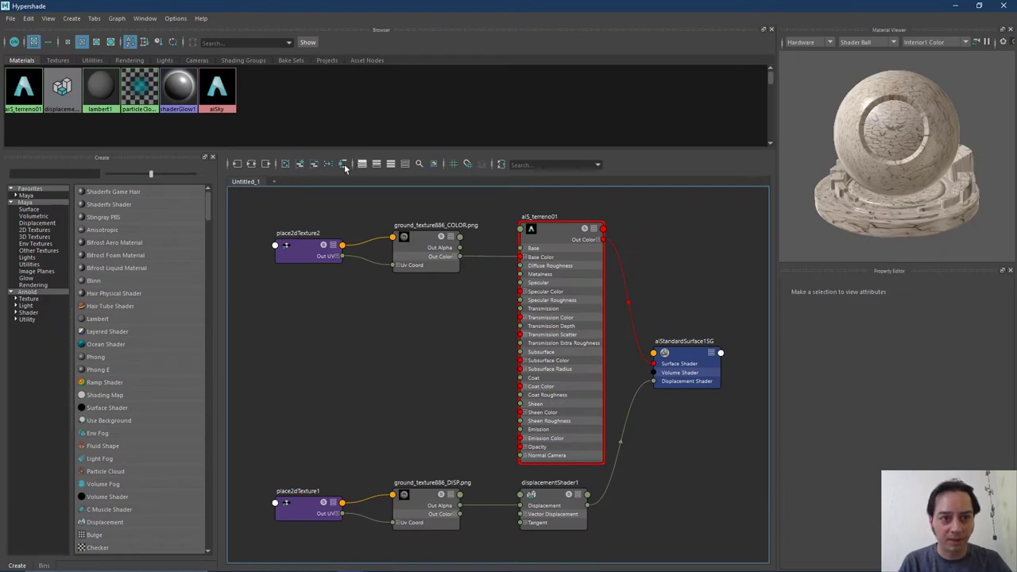
pyautogui.click(286, 164)
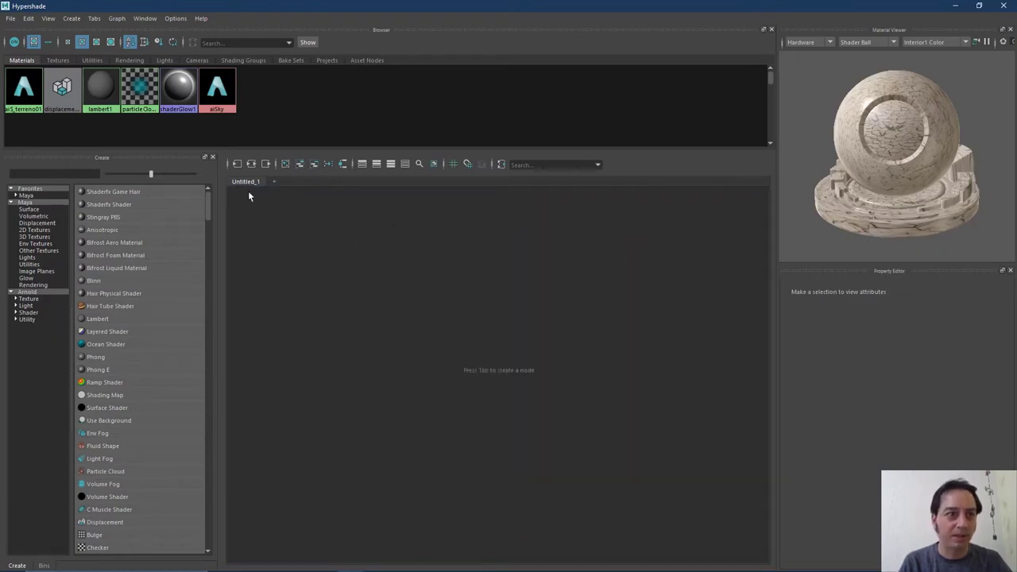
pyautogui.click(20, 97)
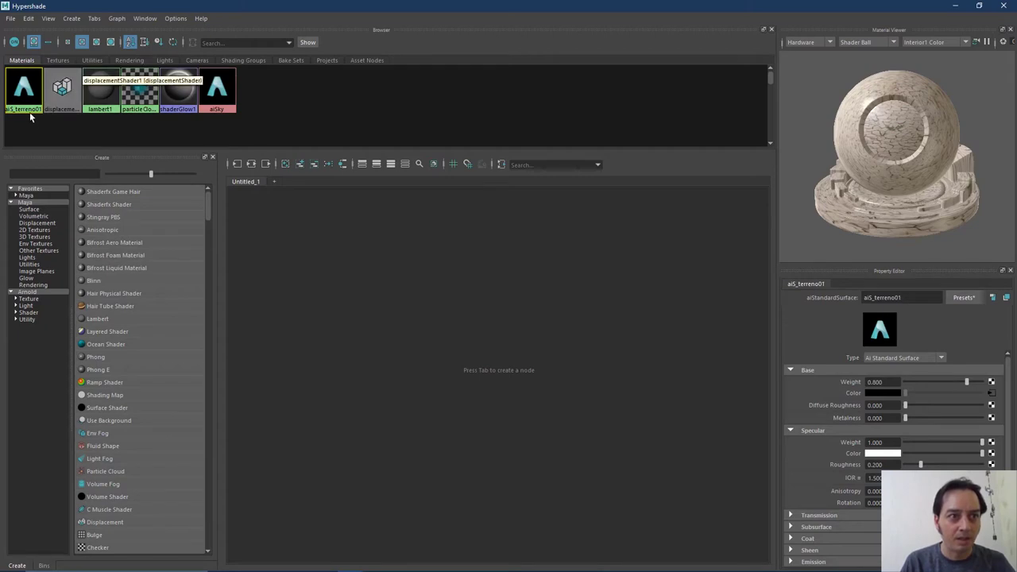
pyautogui.click(251, 164)
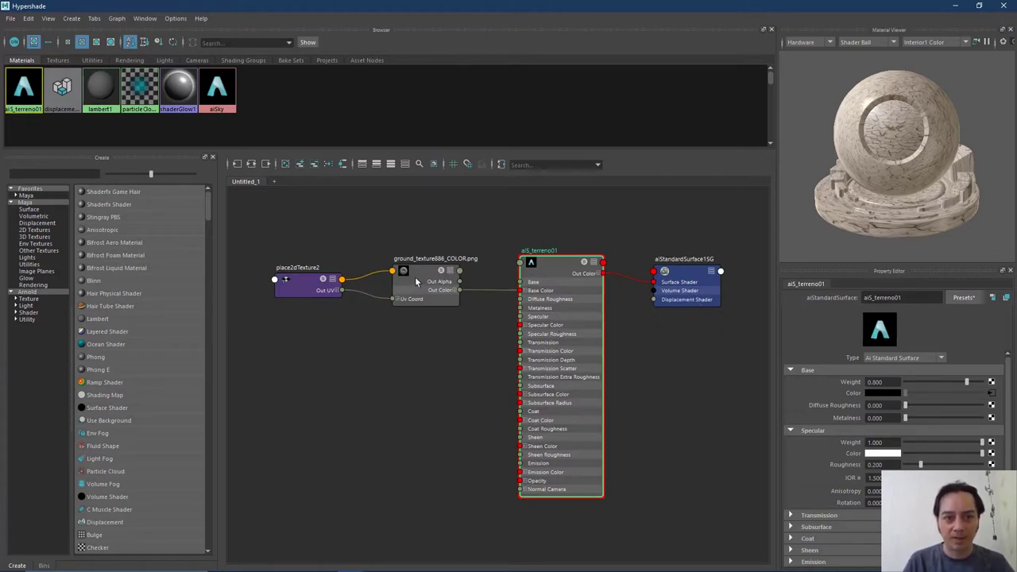
# Select all graphed terrain nodes and graph their connections again to bring in the displacement branch
pyautogui.moveTo(416, 282); pyautogui.dragTo(410, 276)
pyautogui.moveTo(300, 290); pyautogui.dragTo(297, 283)
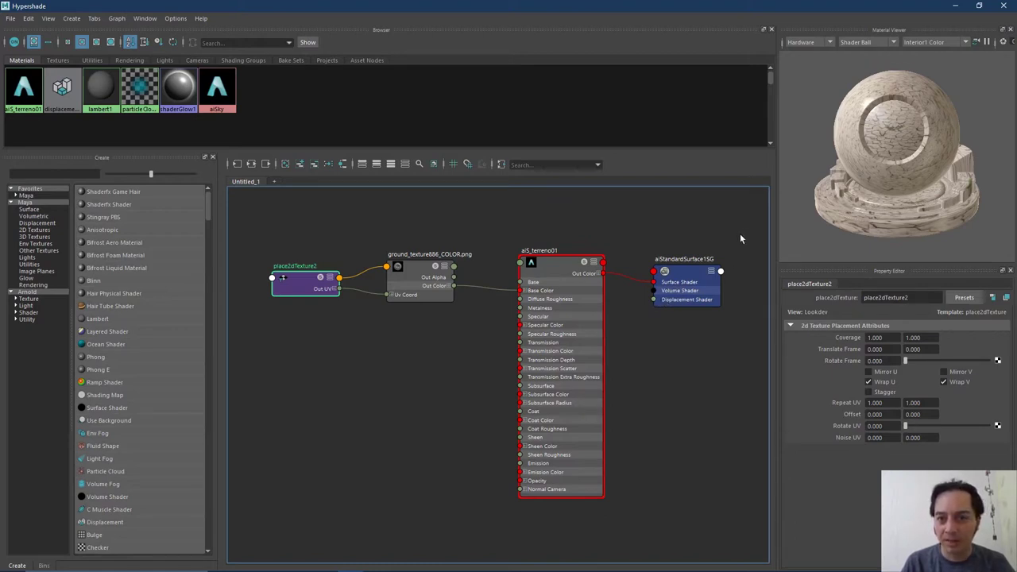
pyautogui.moveTo(718, 269); pyautogui.dragTo(227, 525)
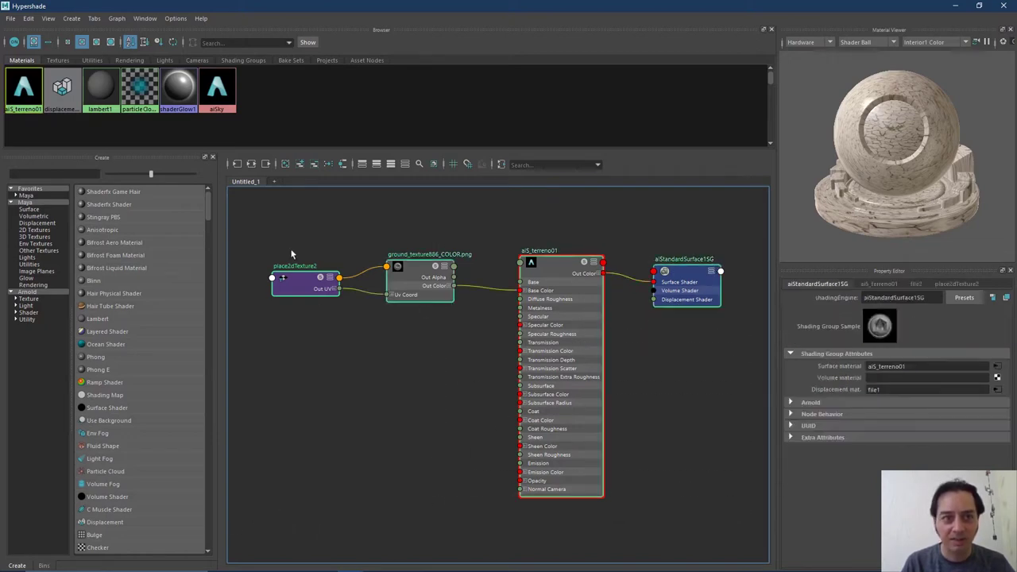
pyautogui.click(251, 165)
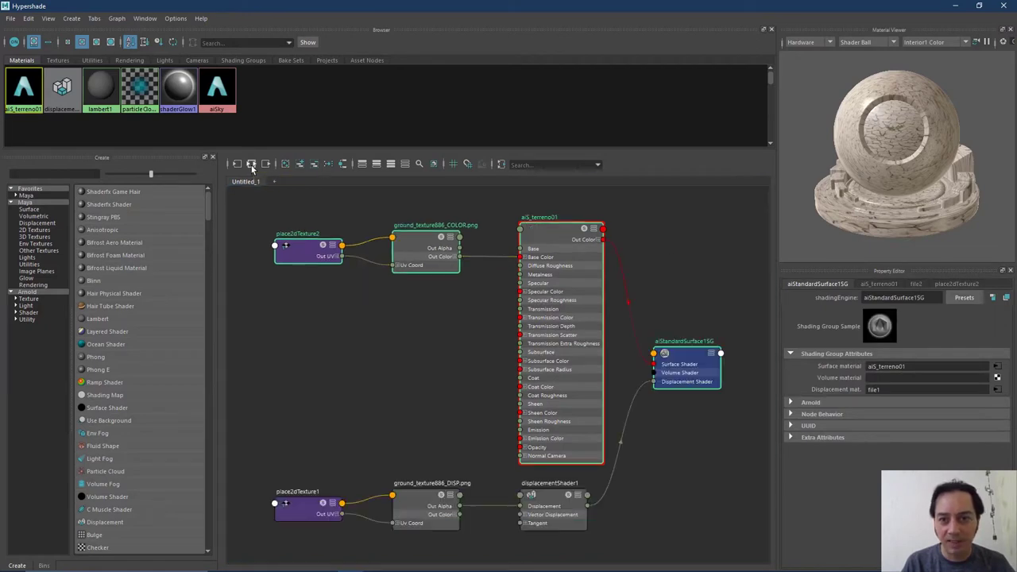
# Reposition the aiStandardSurface1SG node slightly higher in the graph and view the attributes of the displacement and color texture nodes
pyautogui.click(689, 385)
pyautogui.moveTo(688, 384); pyautogui.dragTo(692, 362)
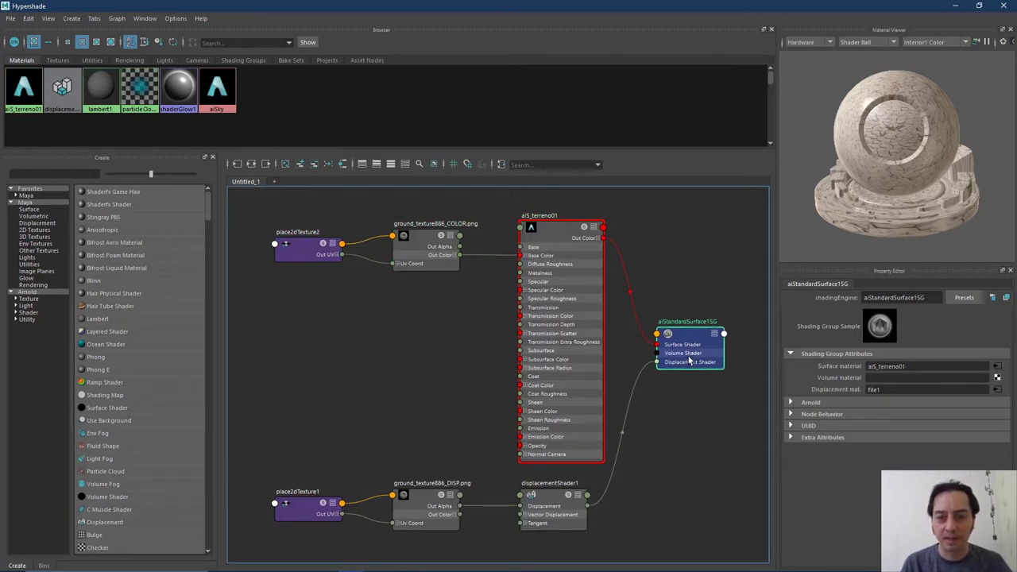
pyautogui.moveTo(687, 338); pyautogui.dragTo(689, 332)
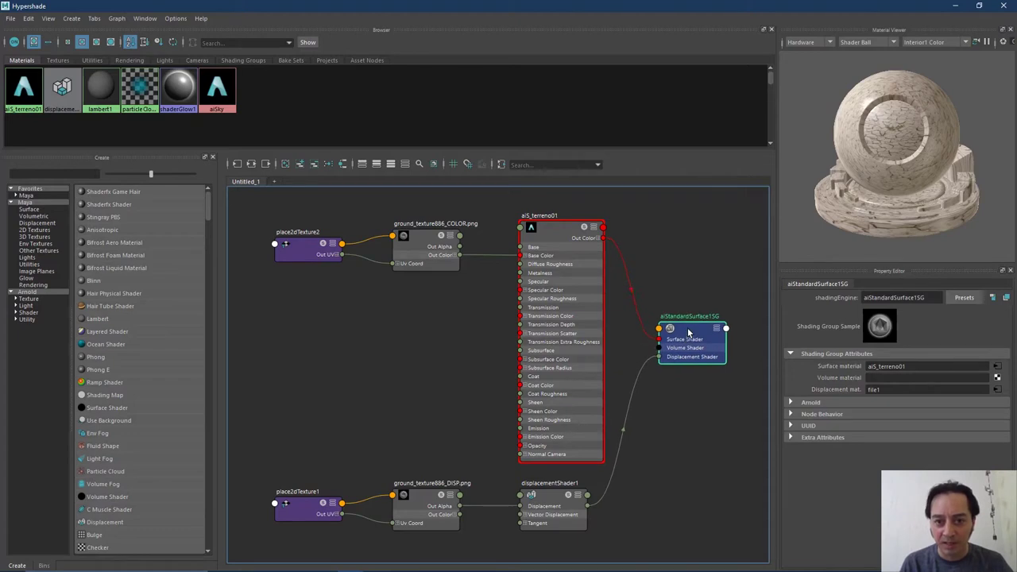
pyautogui.click(296, 512)
pyautogui.click(417, 510)
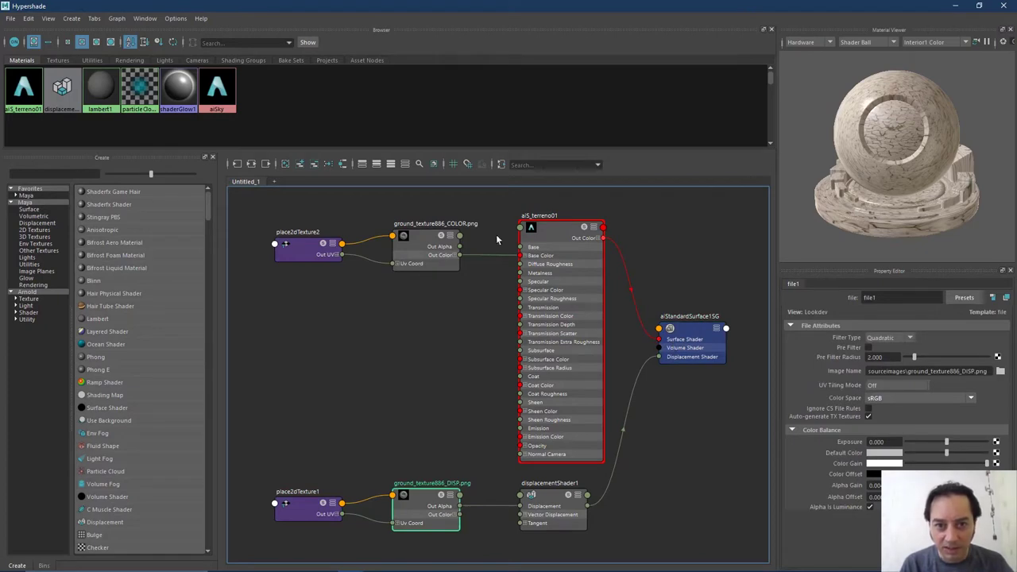
pyautogui.click(418, 255)
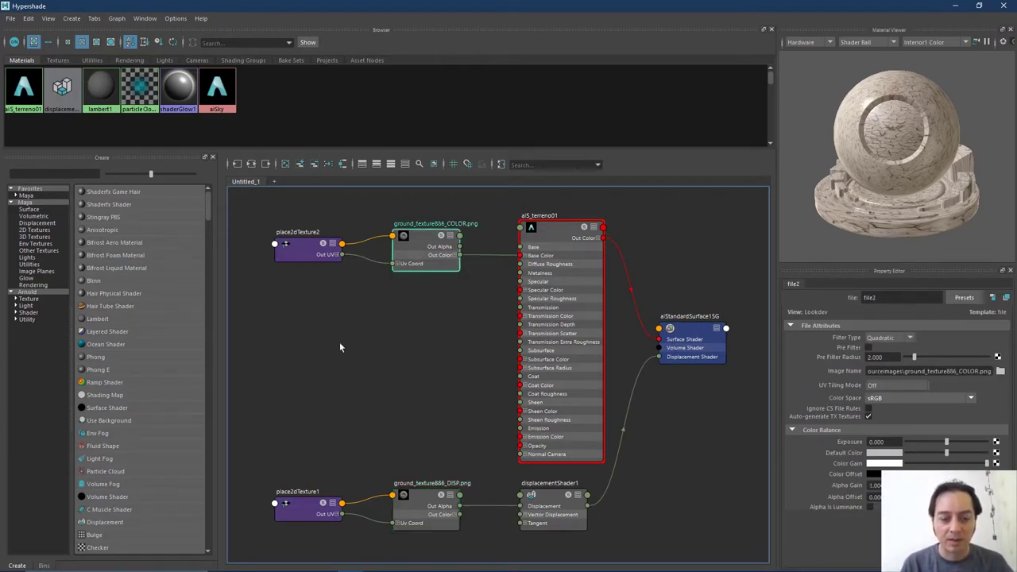
# Set Repeat UV to 10 by 10 on place2dTexture1, the placement node of the displacement texture
pyautogui.click(308, 515)
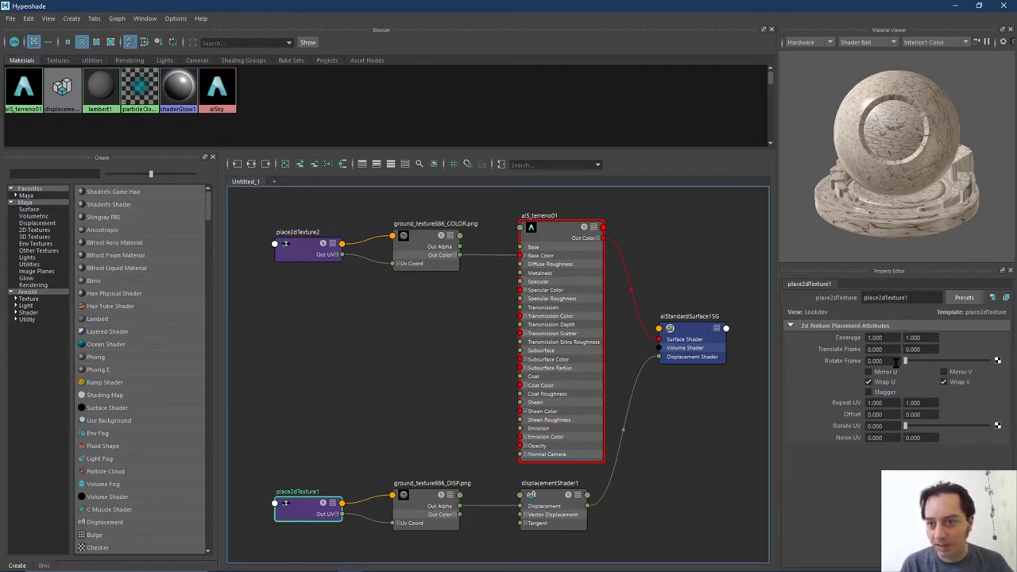
pyautogui.click(895, 403)
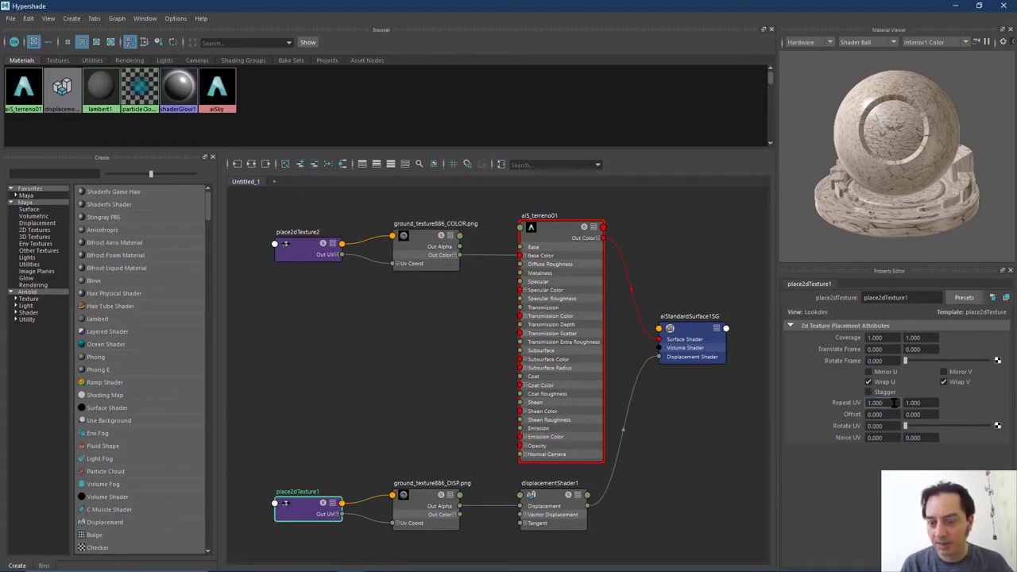
pyautogui.doubleClick(895, 403)
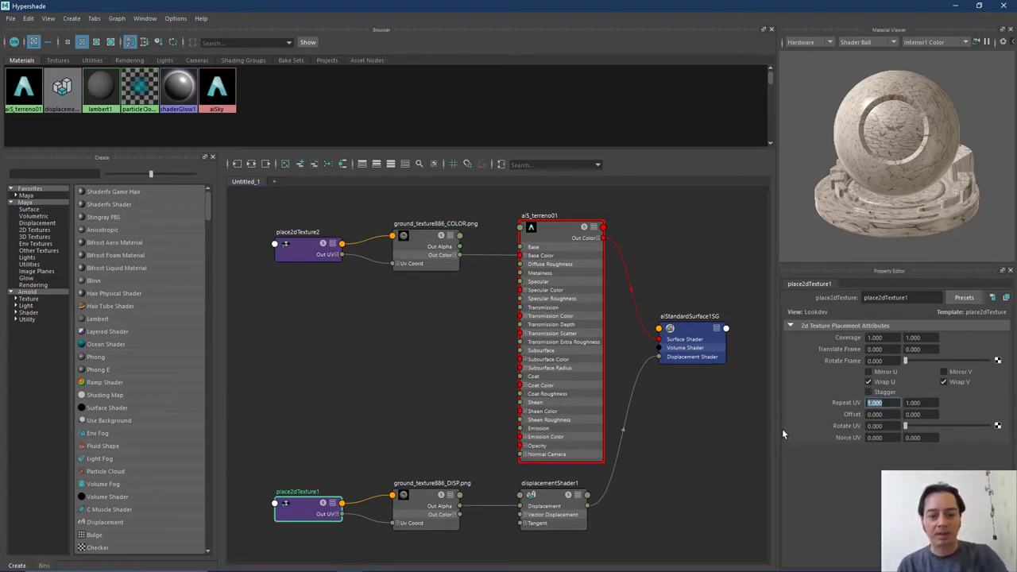
pyautogui.write('10')
pyautogui.press('Tab')
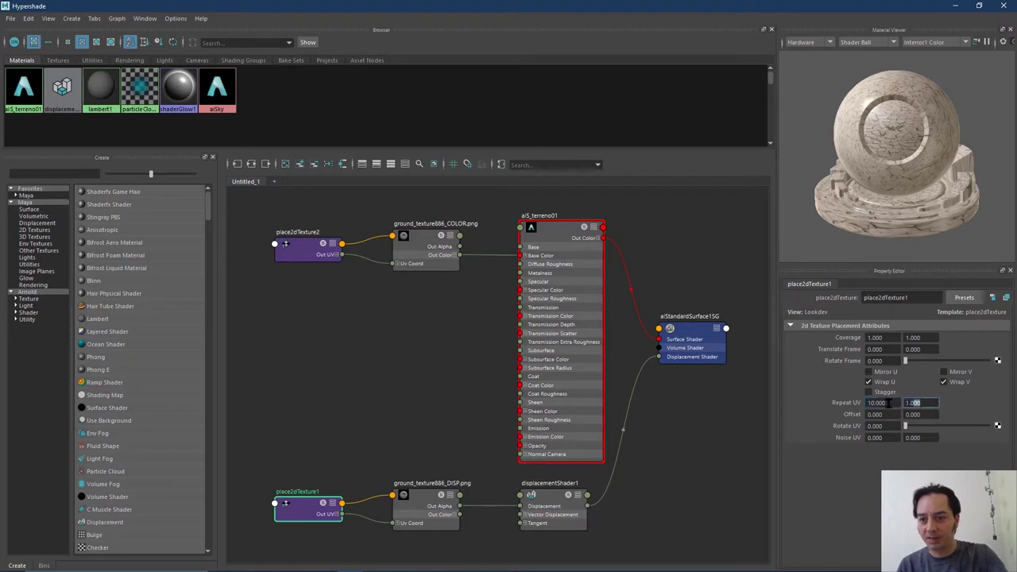
pyautogui.write('10')
pyautogui.press('Return')
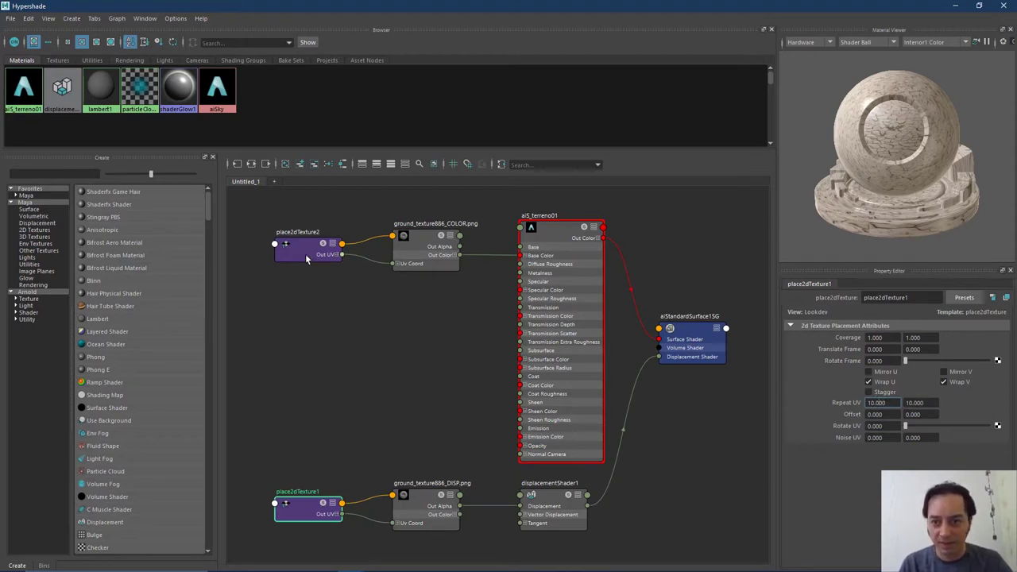
# Set Repeat UV to 10 by 10 on place2dTexture2, the color texture's placement node, and close the Hypershade
pyautogui.click(305, 254)
pyautogui.click(888, 403)
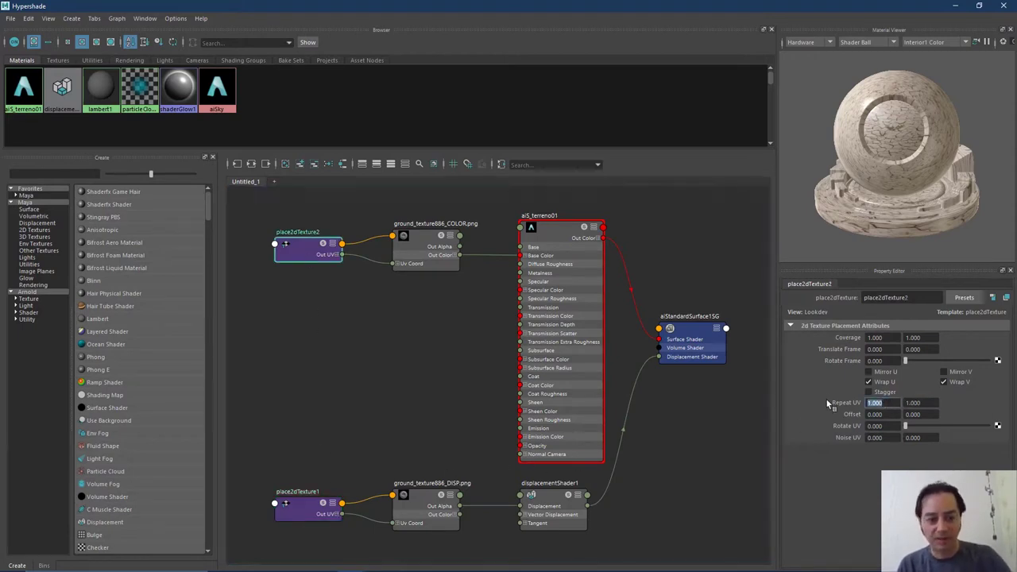
pyautogui.write('10')
pyautogui.click(931, 402)
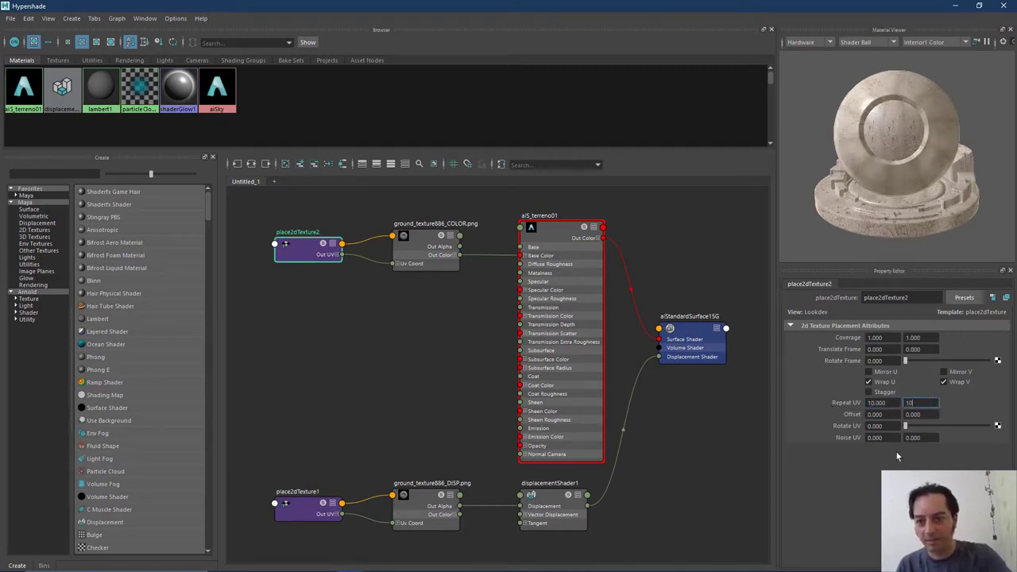
pyautogui.press('Return')
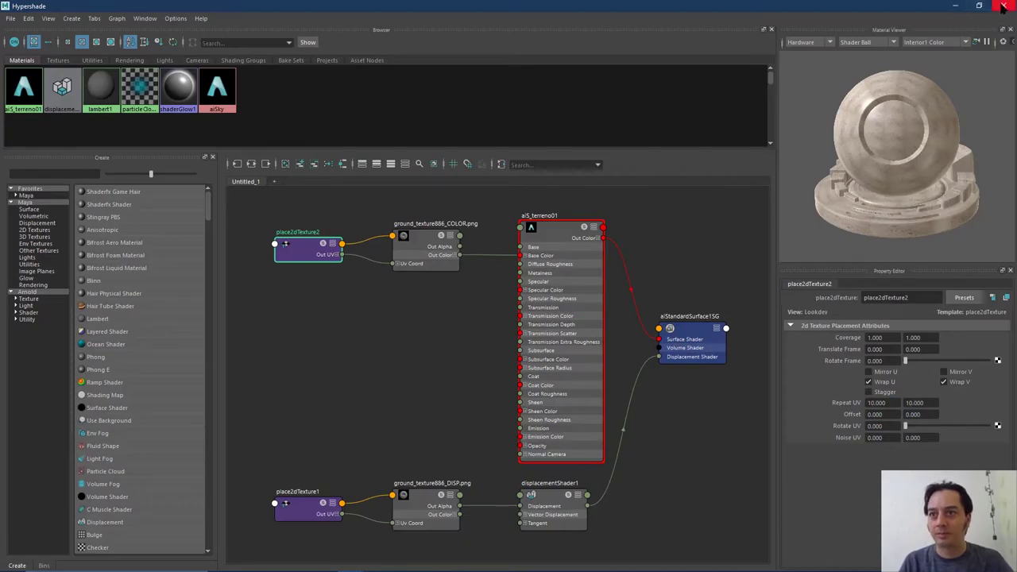
pyautogui.click(1003, 6)
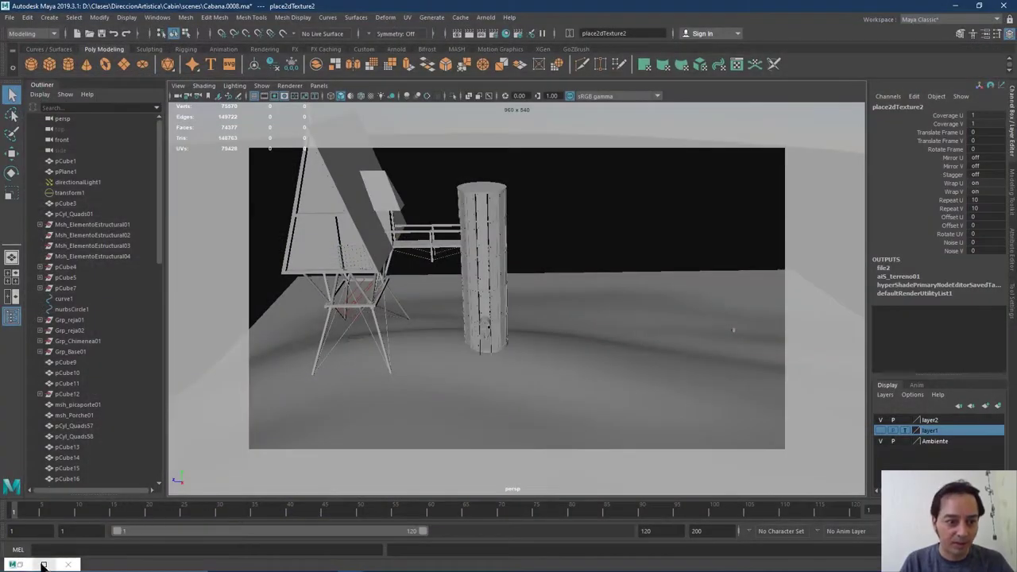
# Examine the tiling of the ground texture up close in the Arnold RenderView
pyautogui.click(43, 564)
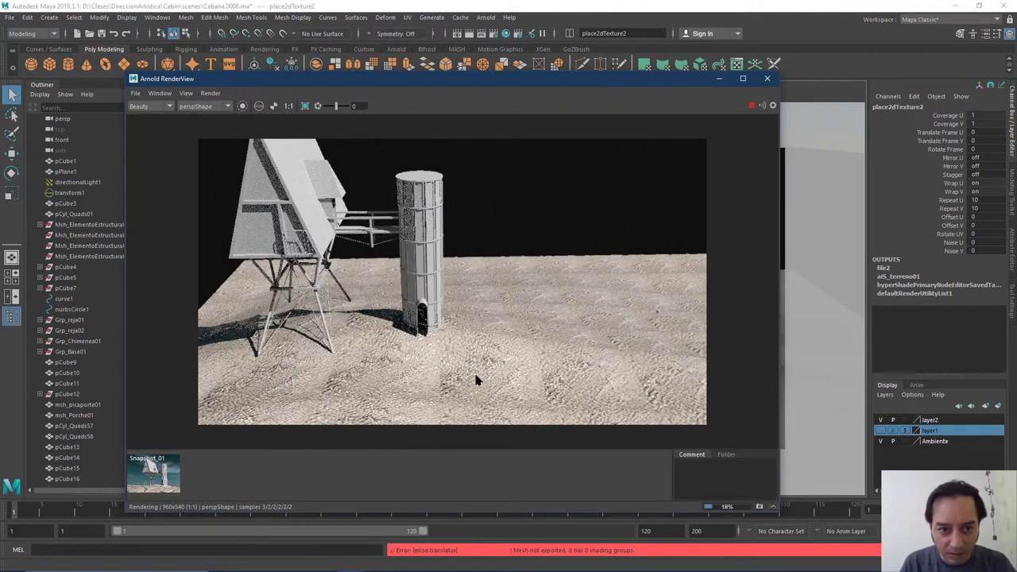
pyautogui.scroll(5, 499, 374)
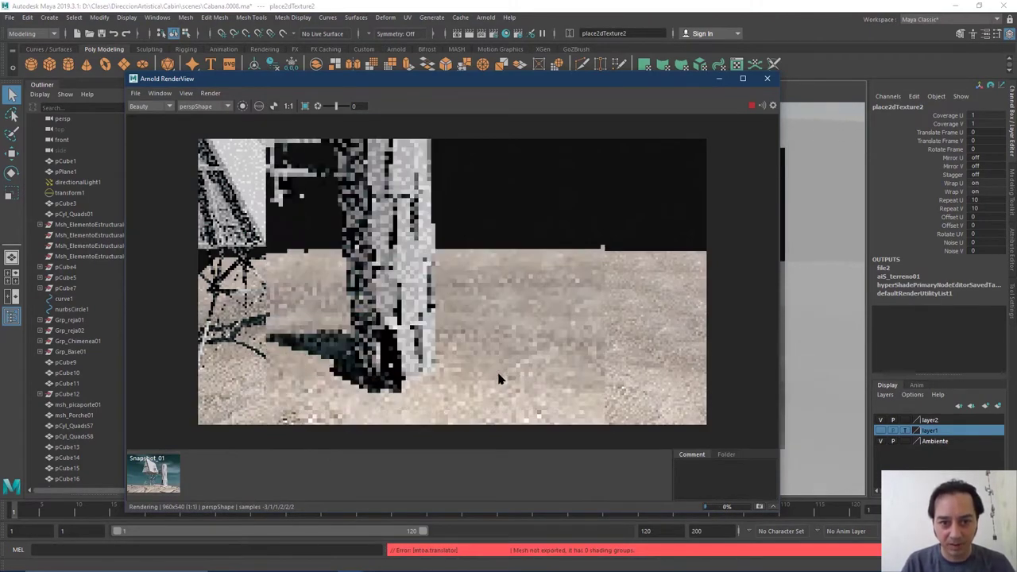
pyautogui.keyDown('alt'); pyautogui.moveTo(499, 374); pyautogui.dragTo(498, 338); pyautogui.keyUp('alt')
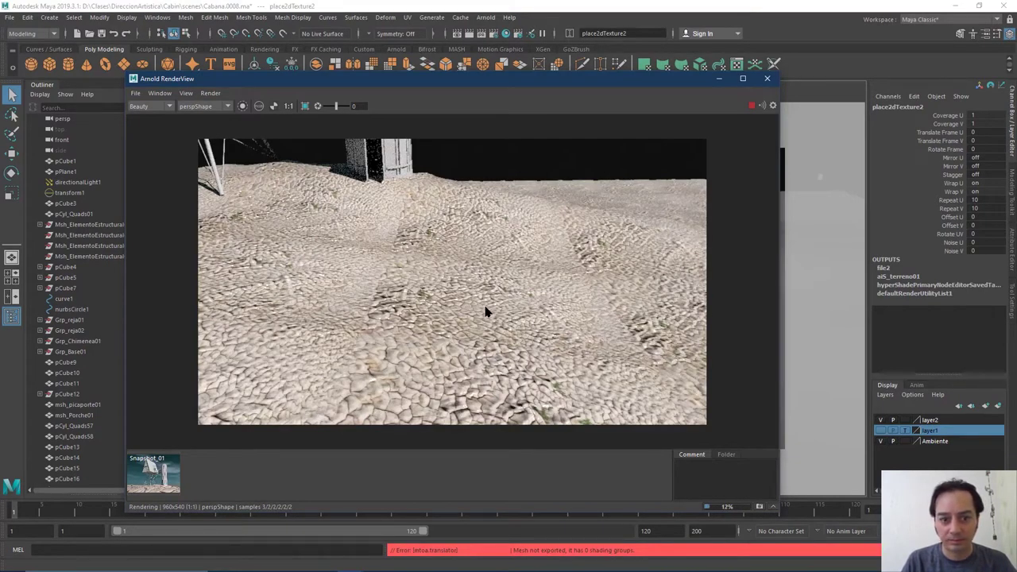
# Enable Stagger on place2dTexture2, the color texture's placement node, keeping the Arnold render in view
pyautogui.click(509, 35)
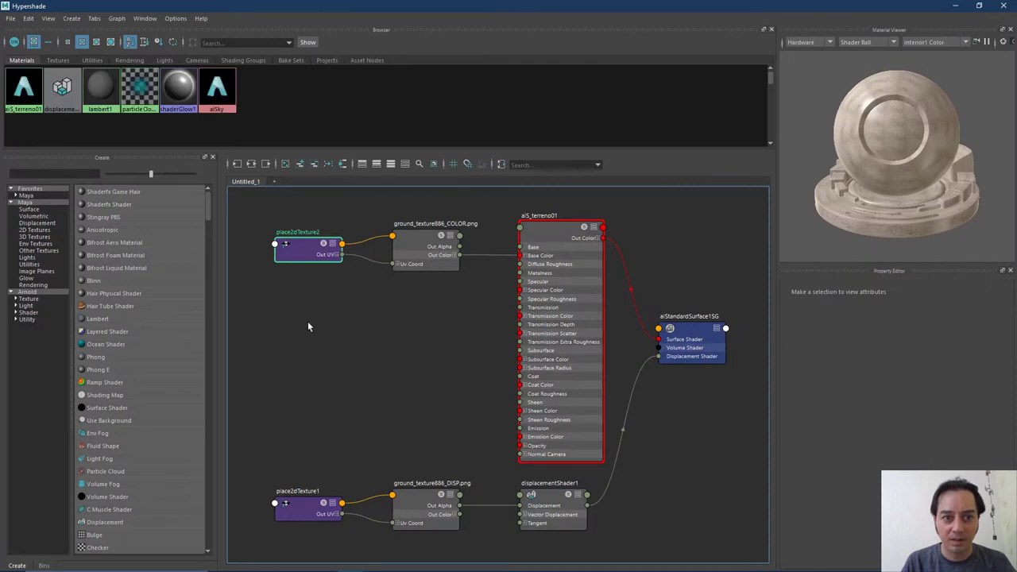
pyautogui.click(302, 252)
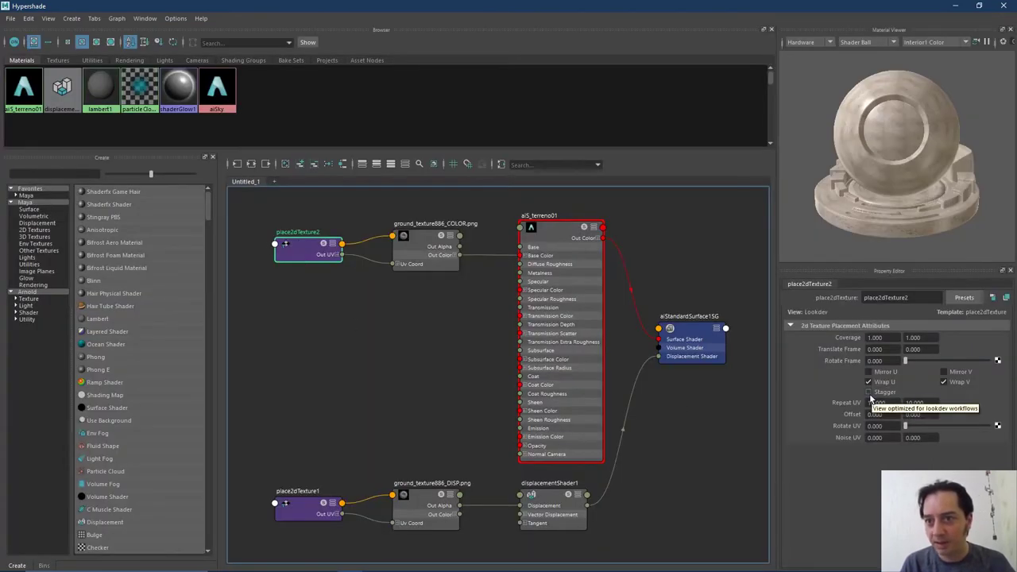
pyautogui.moveTo(912, 6); pyautogui.dragTo(734, 456)
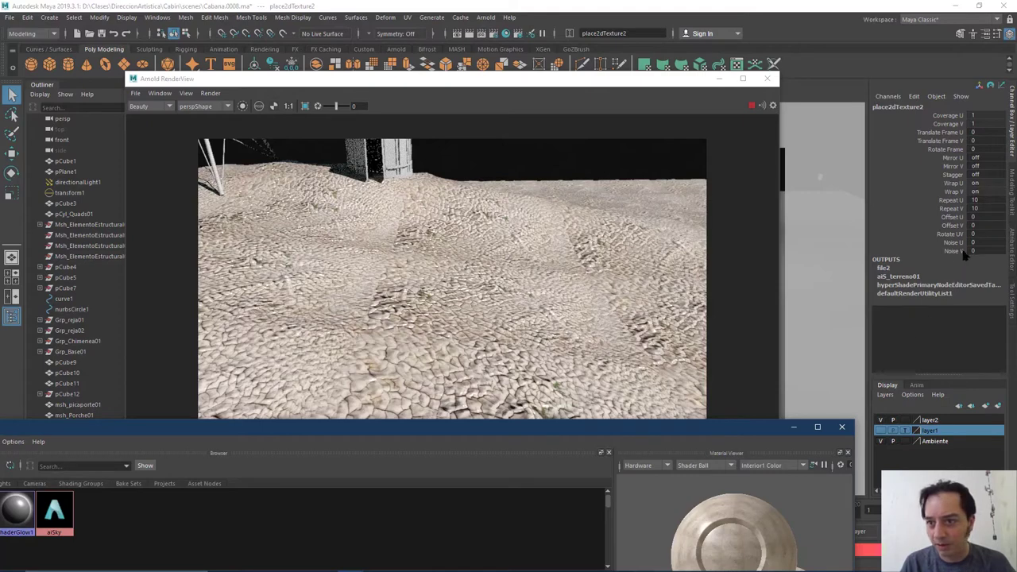
pyautogui.click(1012, 232)
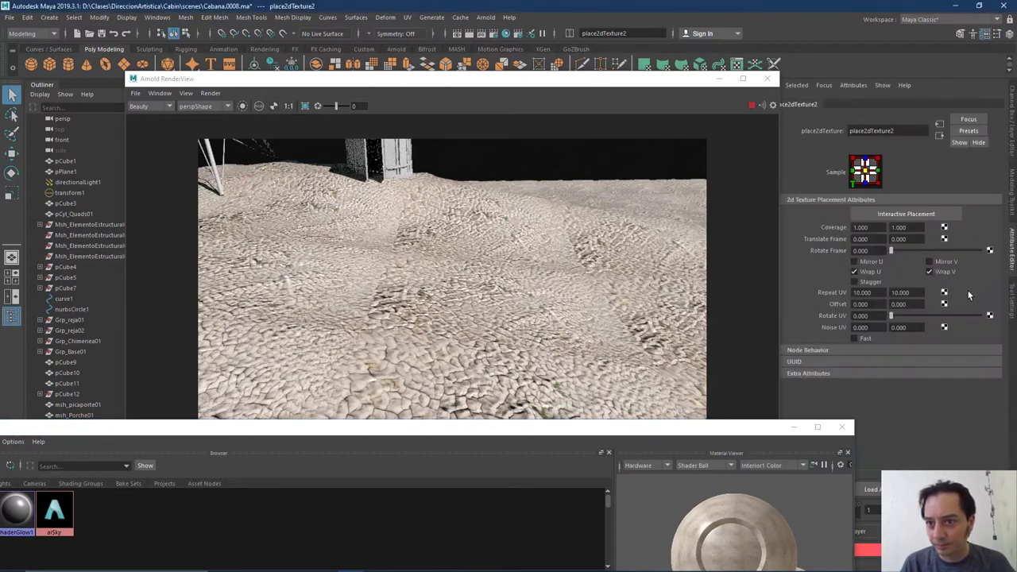
pyautogui.click(855, 282)
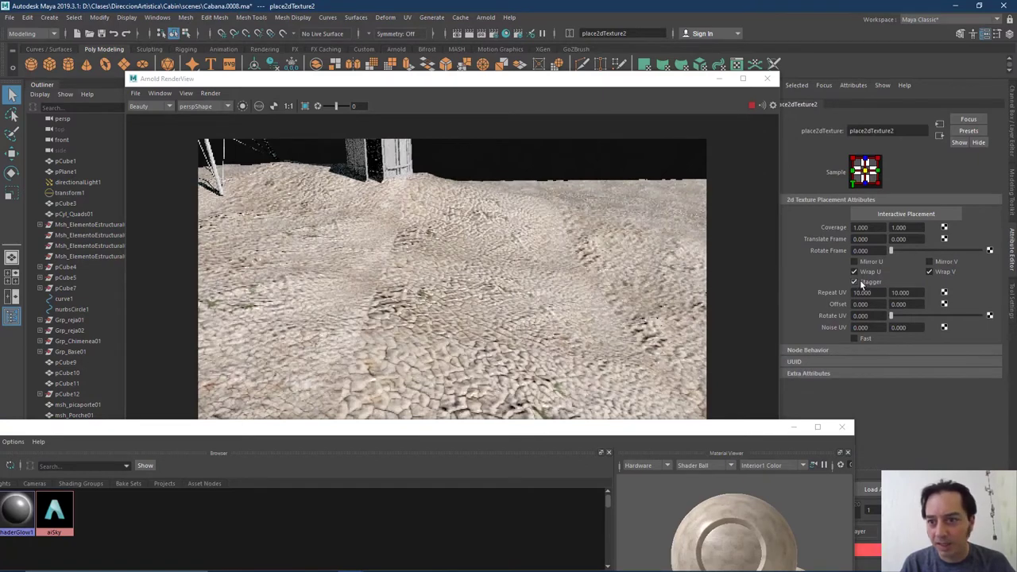
# Enable Stagger on place2dTexture1, the displacement texture's placement node, with the Hypershade minimized and the render window moved aside
pyautogui.moveTo(601, 80); pyautogui.dragTo(791, 122)
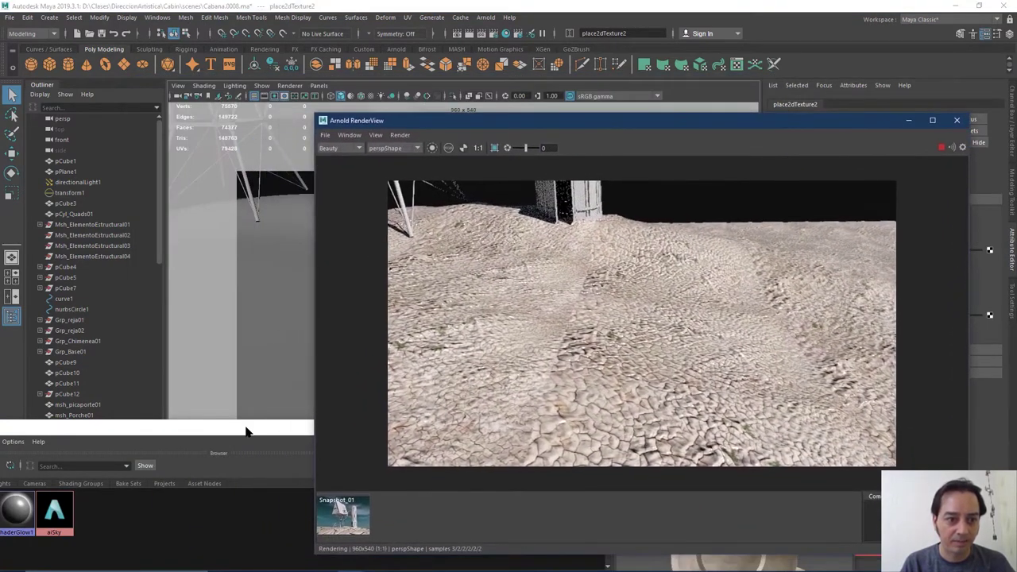
pyautogui.moveTo(246, 432); pyautogui.dragTo(316, 2)
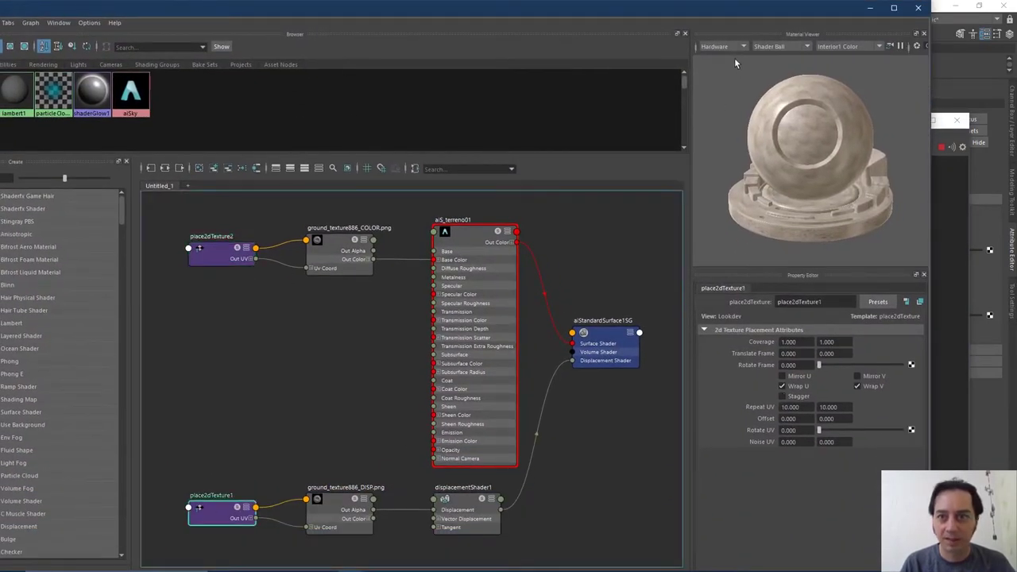
pyautogui.click(870, 7)
pyautogui.moveTo(840, 130); pyautogui.dragTo(680, 116)
pyautogui.click(854, 283)
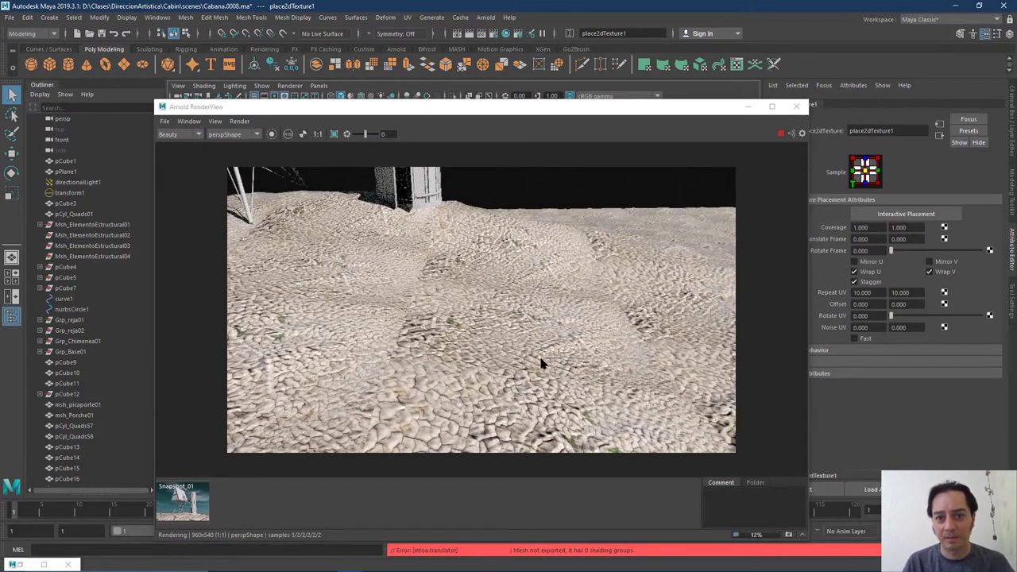
# Set Repeat UV to 5 by 5 on place2dTexture1, the displacement texture's placement node
pyautogui.click(862, 292)
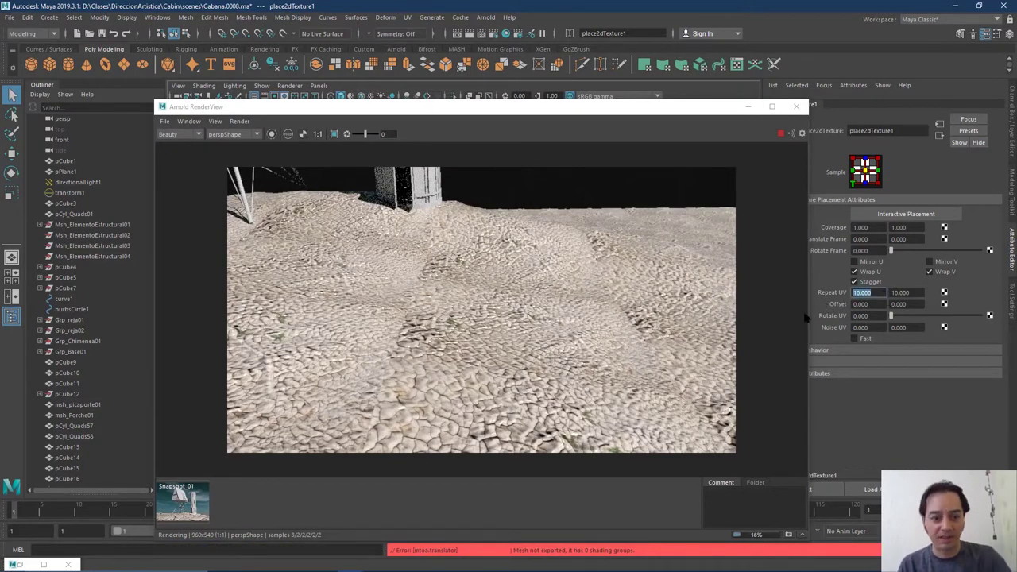
pyautogui.write('5')
pyautogui.press('Tab')
pyautogui.write('5')
pyautogui.press('Return')
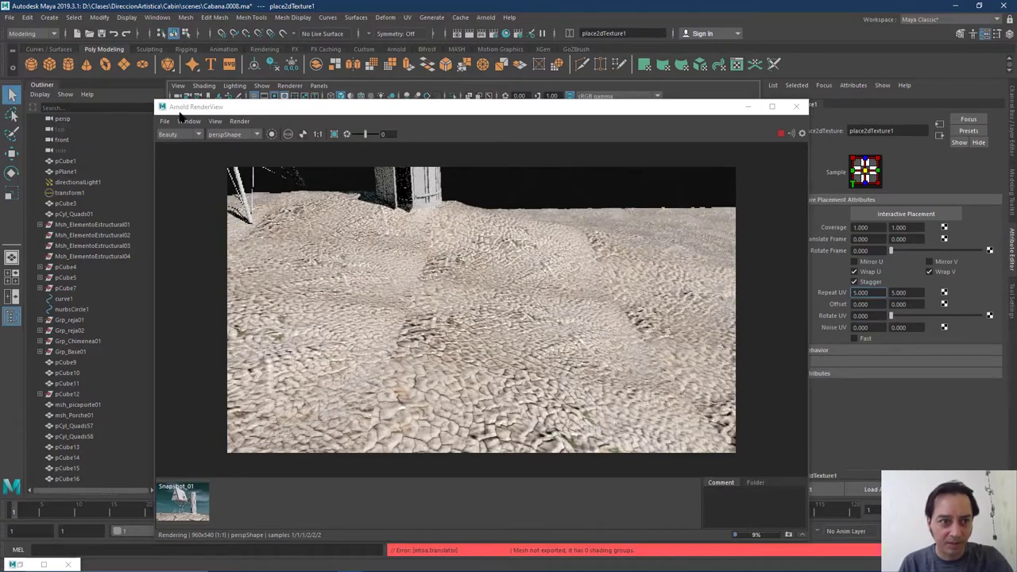
# Set Repeat UV to 5 by 5 on place2dTexture2, the color texture's placement node, closing the Hypershade once the node is selected
pyautogui.moveTo(276, 112); pyautogui.dragTo(363, 122)
pyautogui.click(32, 563)
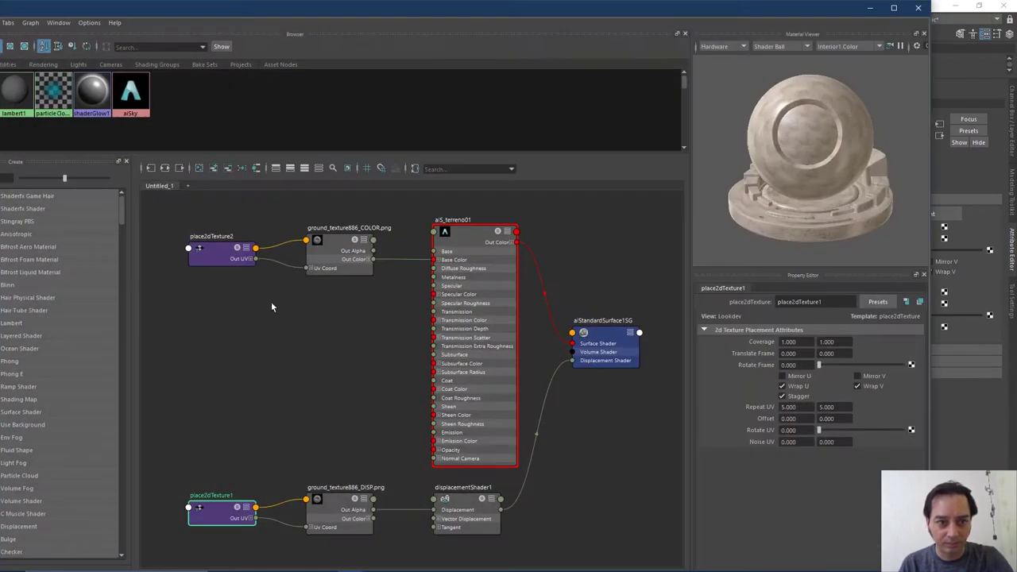
pyautogui.click(919, 8)
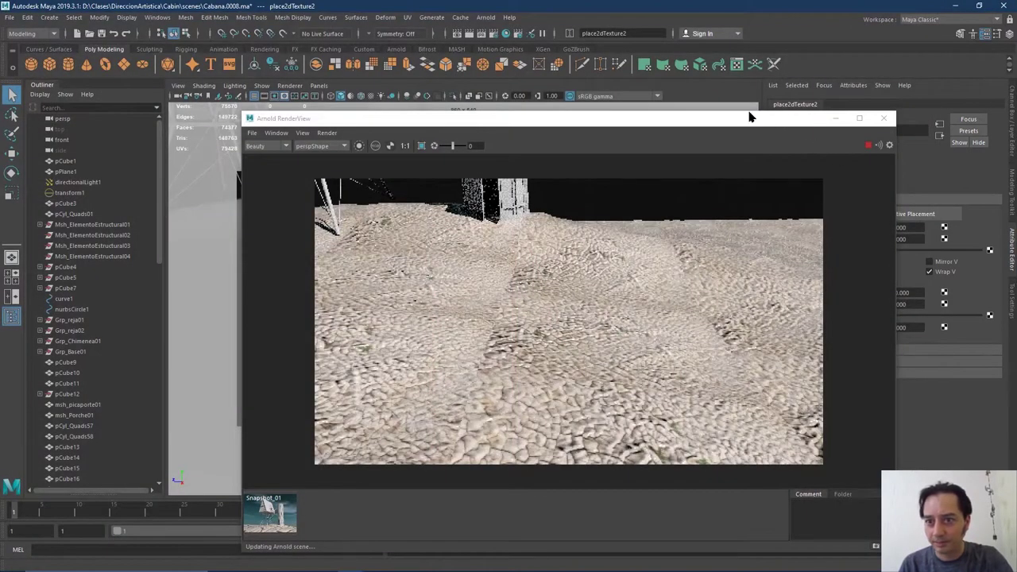
pyautogui.moveTo(752, 114); pyautogui.dragTo(704, 99)
pyautogui.click(864, 293)
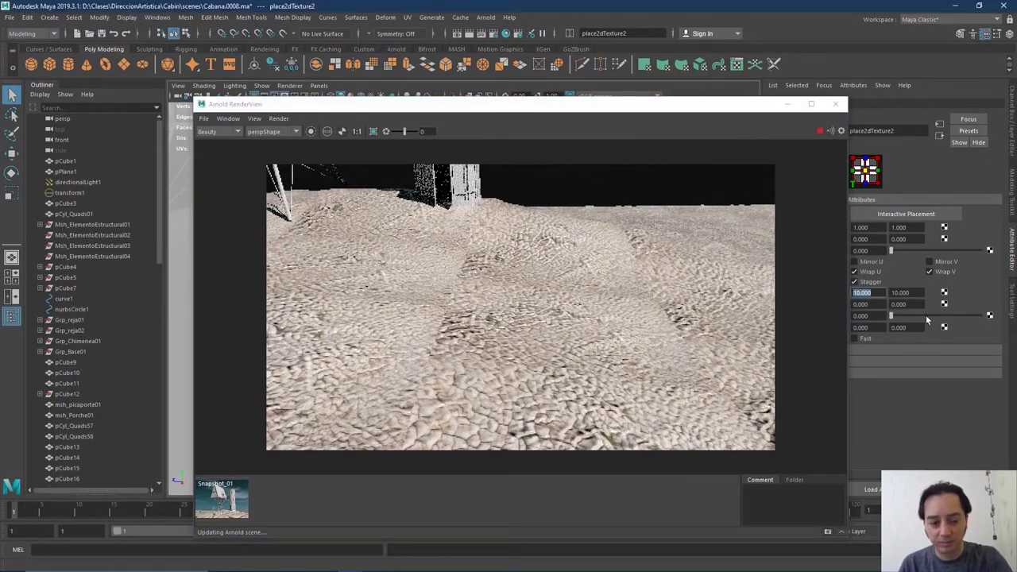
pyautogui.write('5')
pyautogui.press('Tab')
pyautogui.write('5')
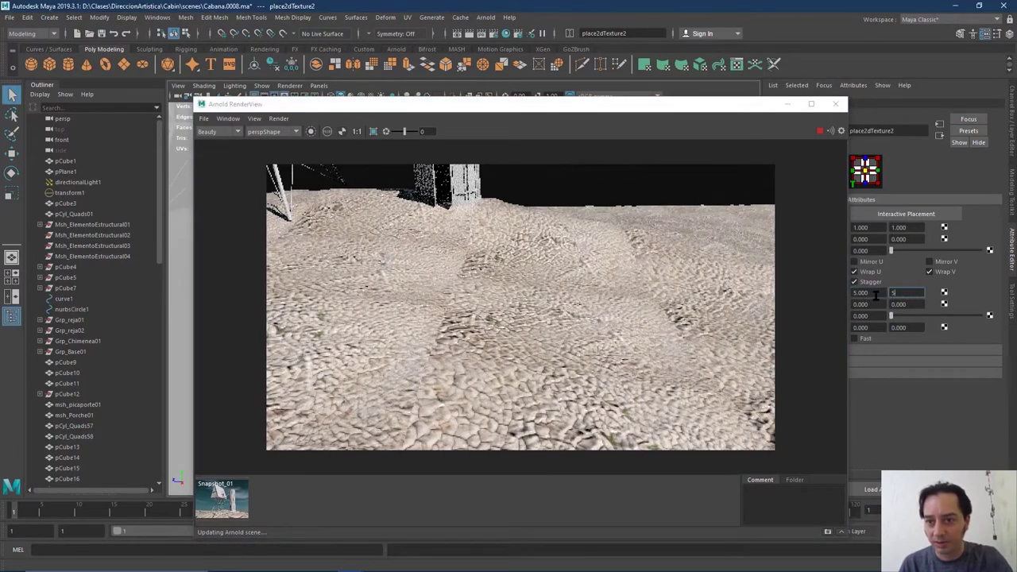
pyautogui.press('Return')
# Check the retiled ground in the Arnold RenderView, close it, and frame the whole cabin and stair tower in the perspective view
pyautogui.click(715, 106)
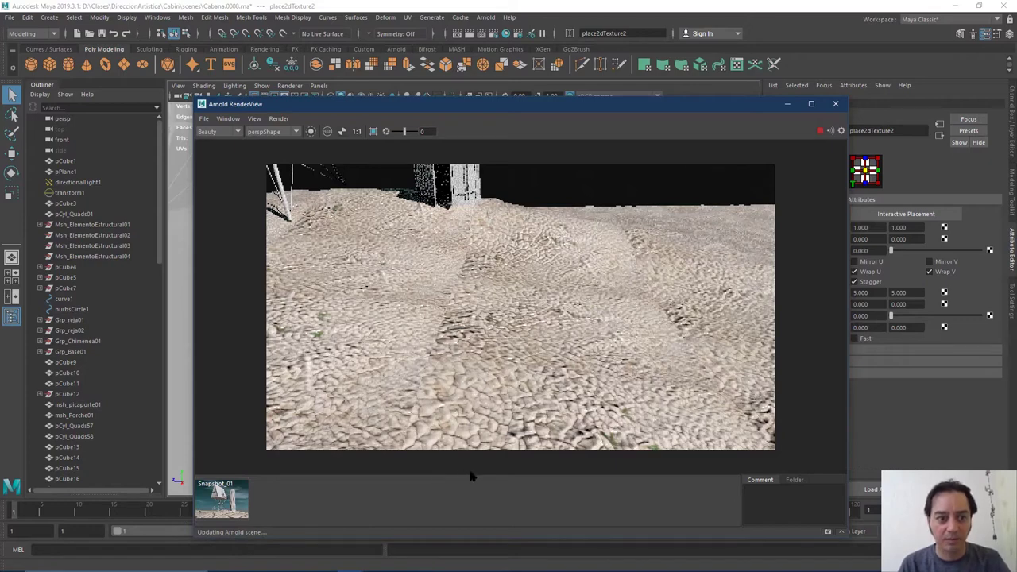
pyautogui.click(402, 562)
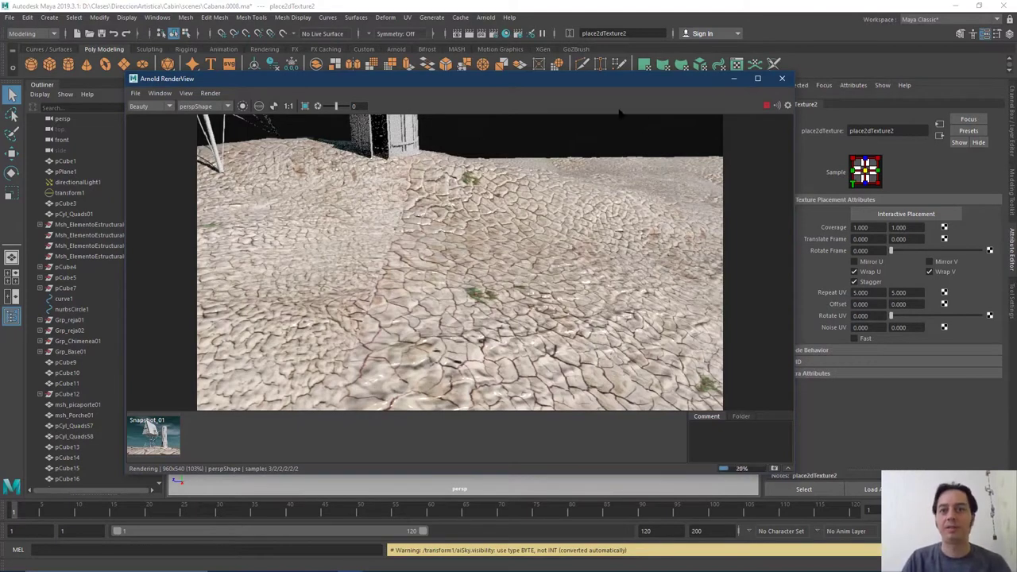
pyautogui.click(782, 79)
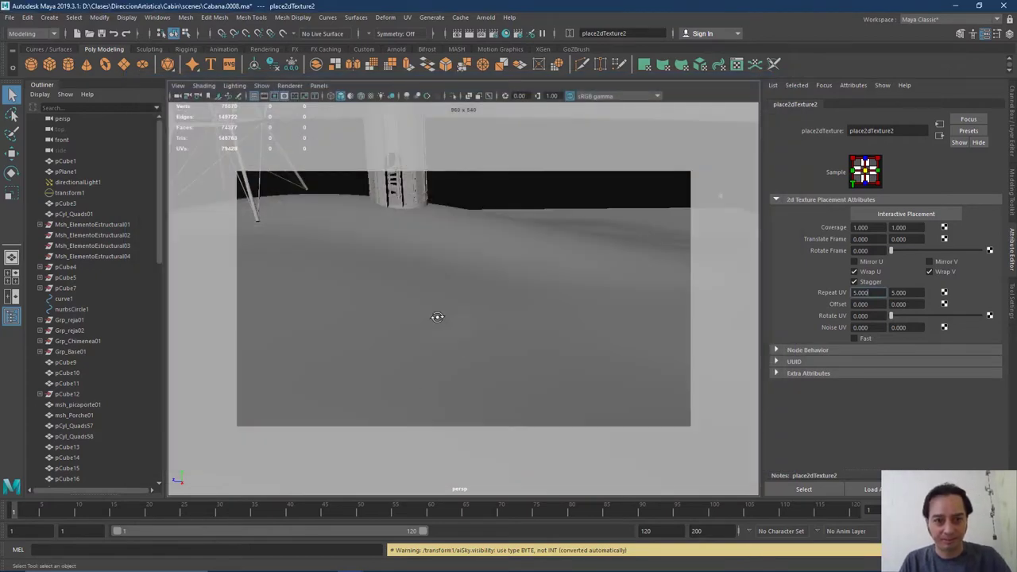
pyautogui.keyDown('alt'); pyautogui.moveTo(438, 315); pyautogui.dragTo(527, 332); pyautogui.keyUp('alt')
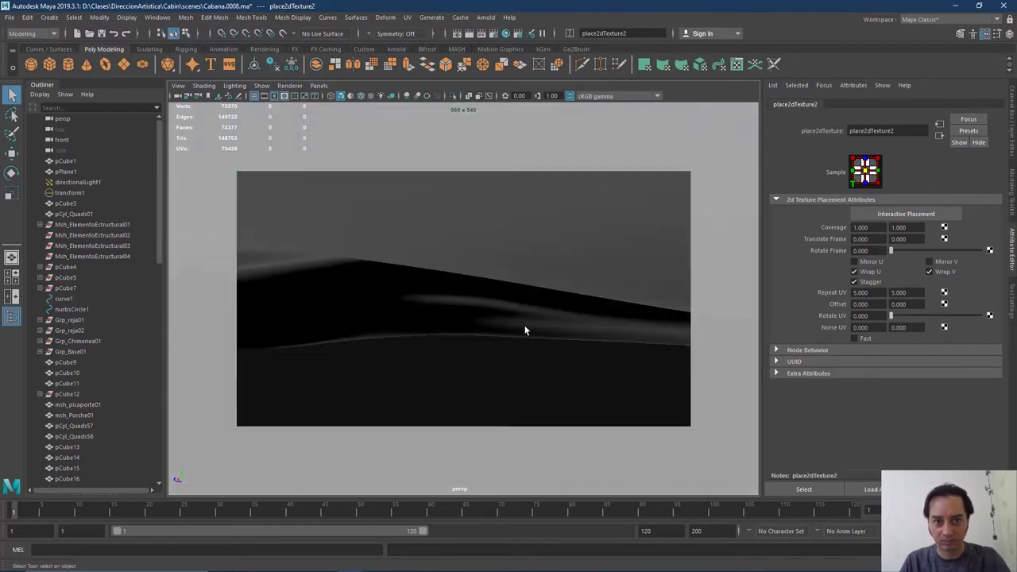
pyautogui.keyDown('alt'); pyautogui.moveTo(527, 332); pyautogui.dragTo(484, 284, button='right'); pyautogui.keyUp('alt')
pyautogui.keyDown('alt'); pyautogui.moveTo(484, 284); pyautogui.dragTo(551, 347); pyautogui.keyUp('alt')
pyautogui.scroll(2, 513, 362)
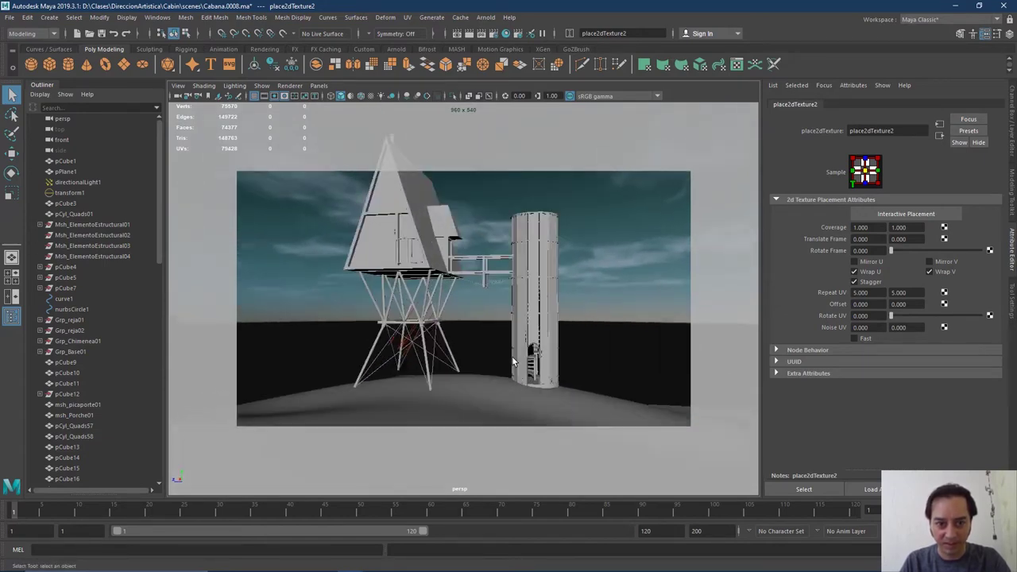
pyautogui.scroll(-2, 513, 361)
# Switch to File Explorer and open the Referencias folder under D:\Clases\DireccionArtistica\Cabin
pyautogui.hotkey('alt', 'Tab')
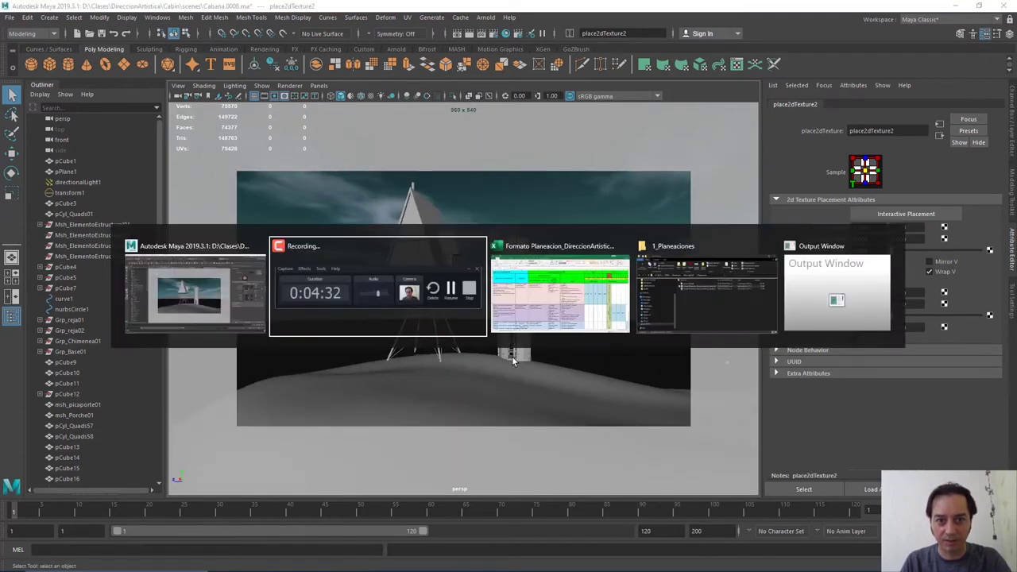
pyautogui.hotkey('alt', 'Tab')
pyautogui.hotkey('alt', 'Tab')
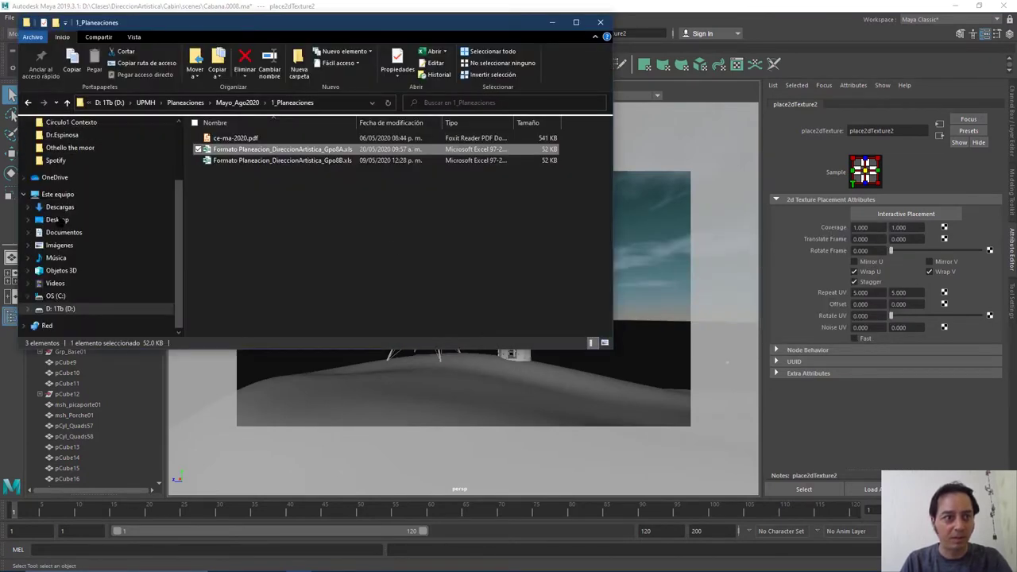
pyautogui.click(238, 103)
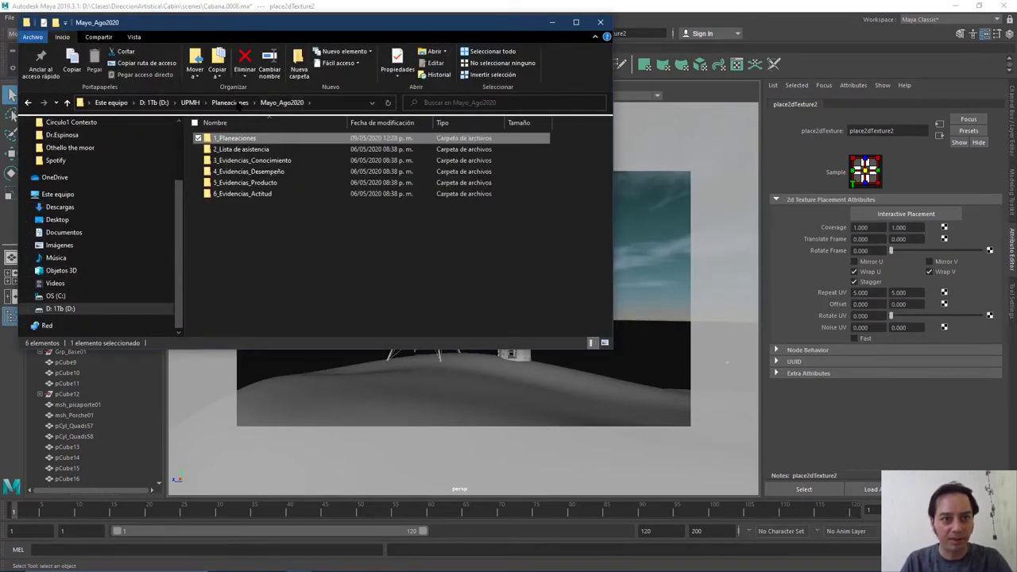
pyautogui.click(190, 103)
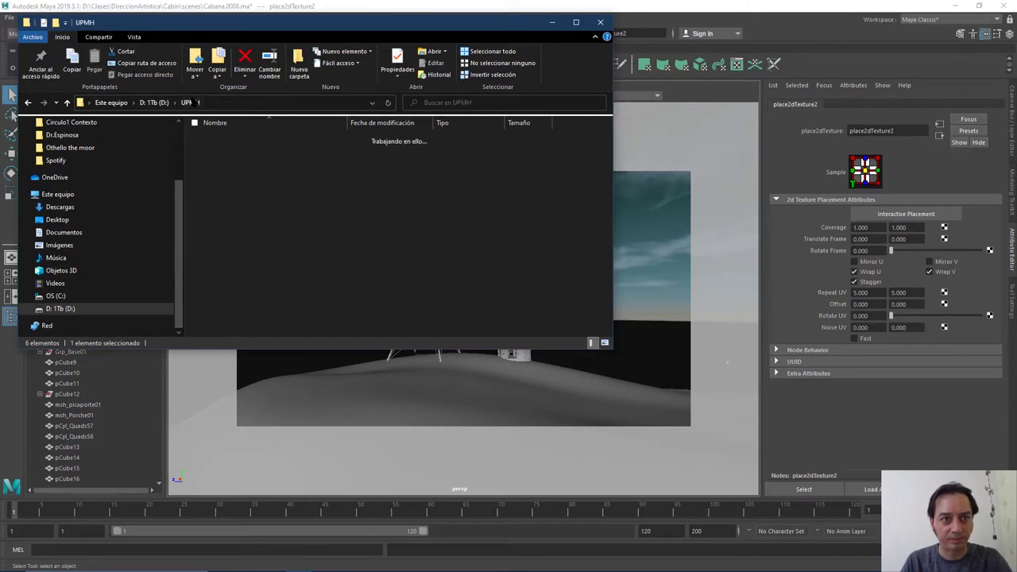
pyautogui.click(154, 103)
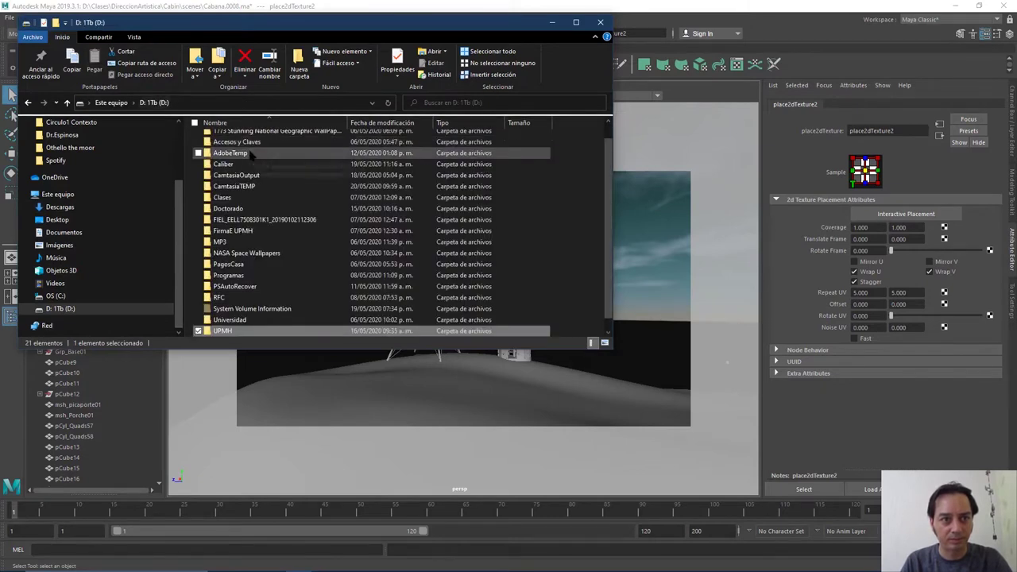
pyautogui.doubleClick(243, 194)
pyautogui.doubleClick(260, 184)
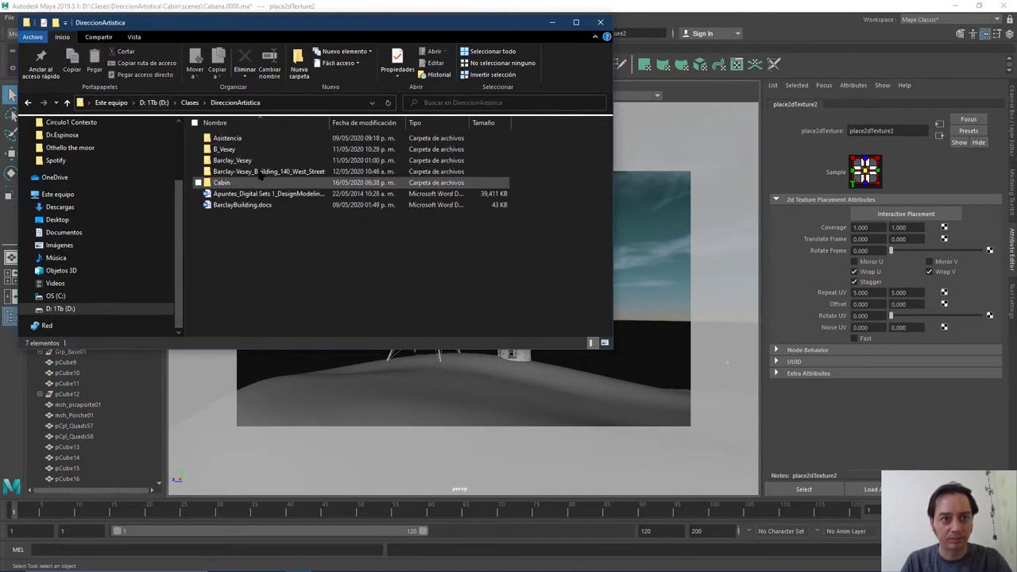
pyautogui.doubleClick(251, 182)
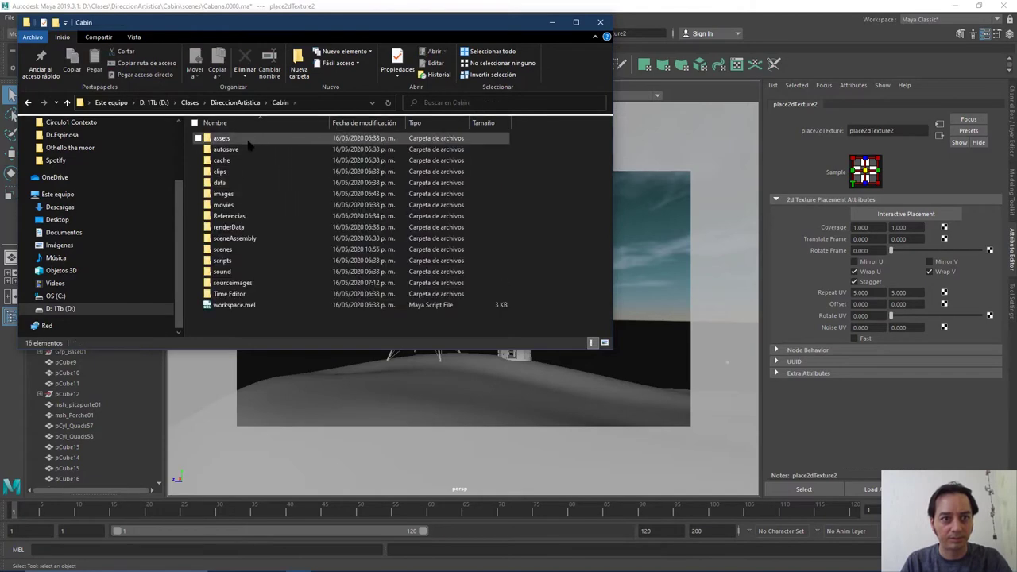
pyautogui.doubleClick(256, 216)
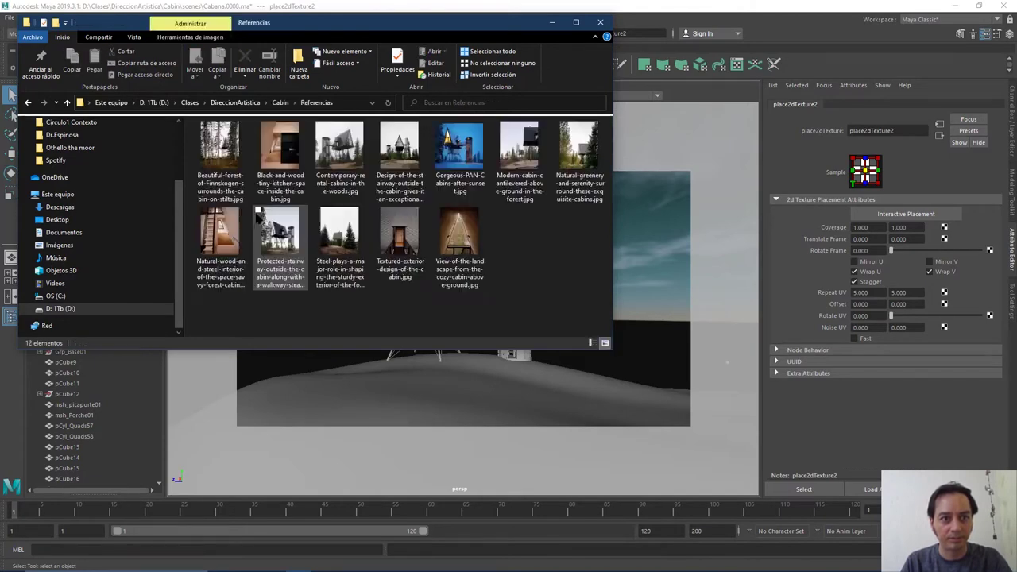
# Examine the cabin reference photos for exterior and interior materials, ending on the photo of the protected stairway and walkway
pyautogui.doubleClick(220, 155)
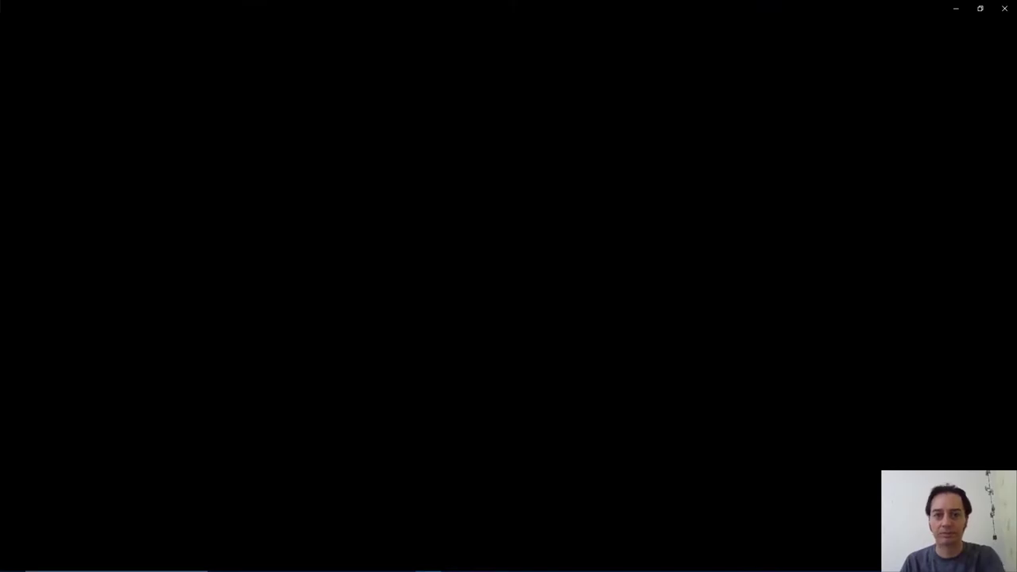
pyautogui.press('Right')
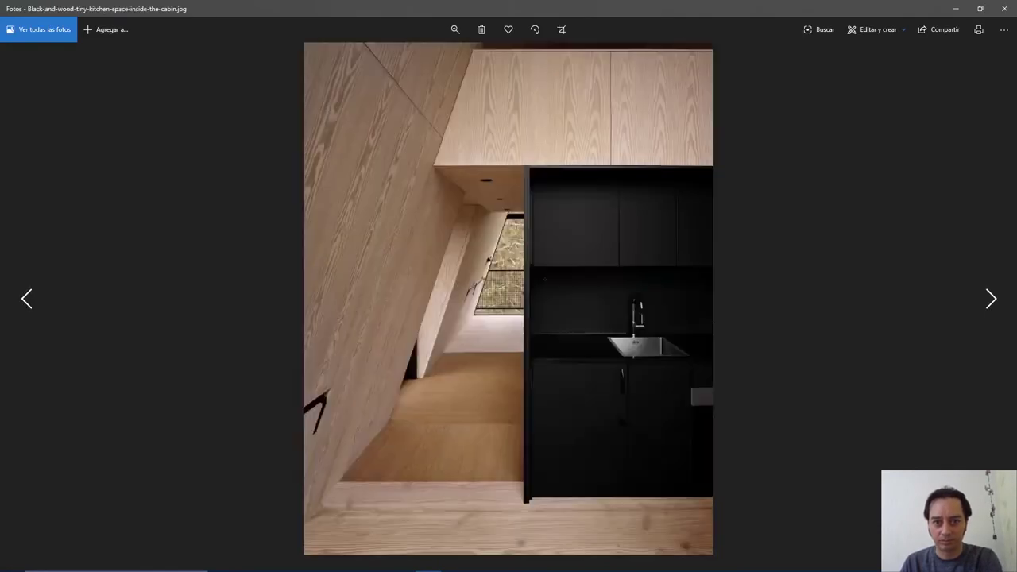
pyautogui.press('Right')
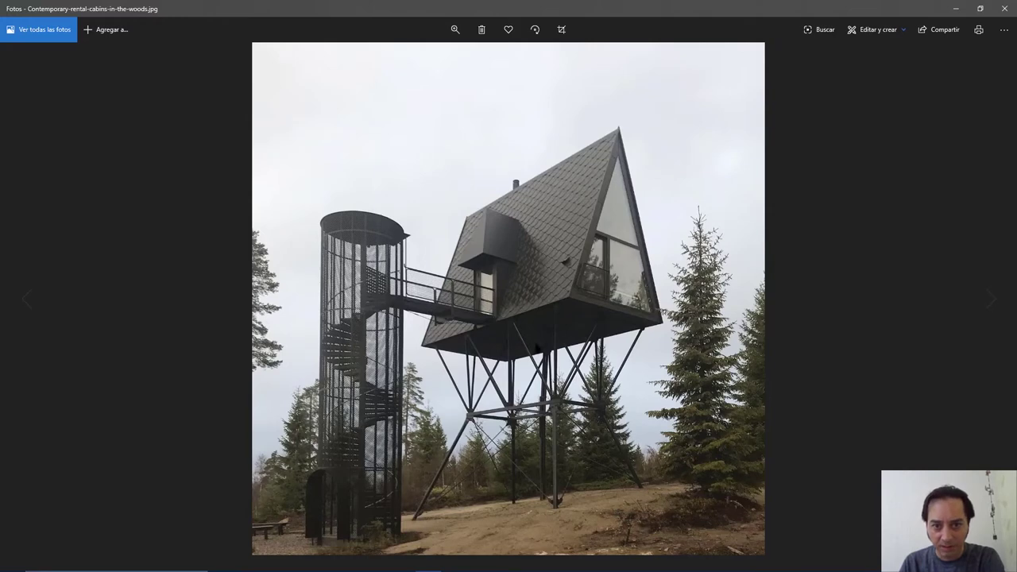
pyautogui.press('Right')
pyautogui.press('Right')
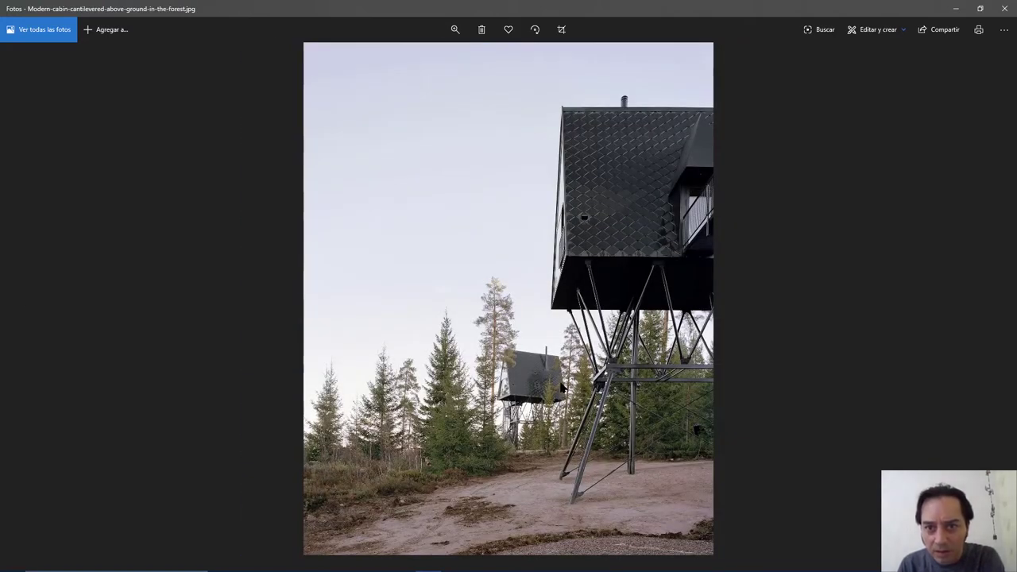
pyautogui.press('Left')
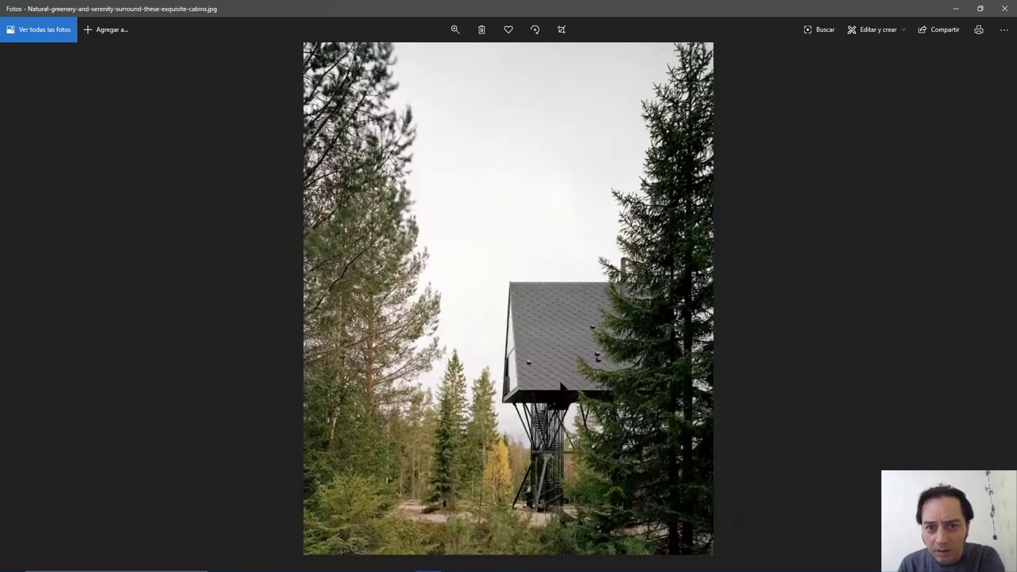
pyautogui.press('Left')
pyautogui.press('Right')
pyautogui.press('Right')
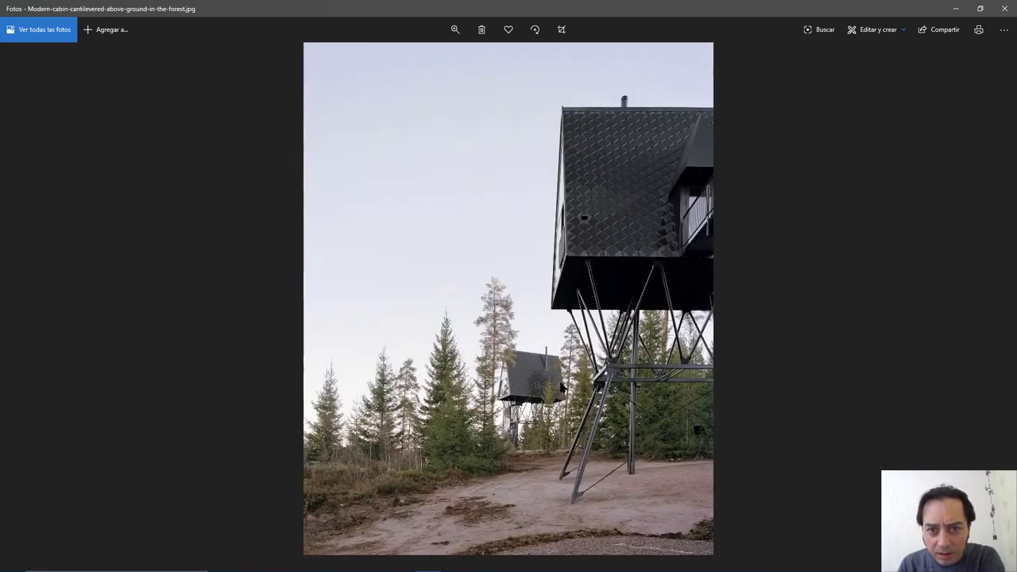
pyautogui.press('Right')
pyautogui.press('Left')
pyautogui.press('Left')
pyautogui.press('Left')
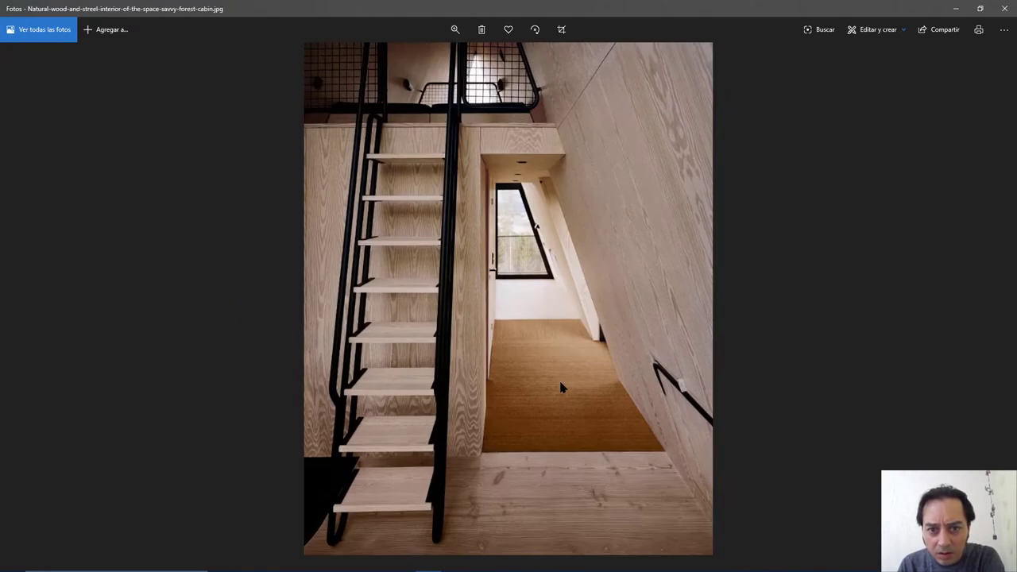
pyautogui.press('Right')
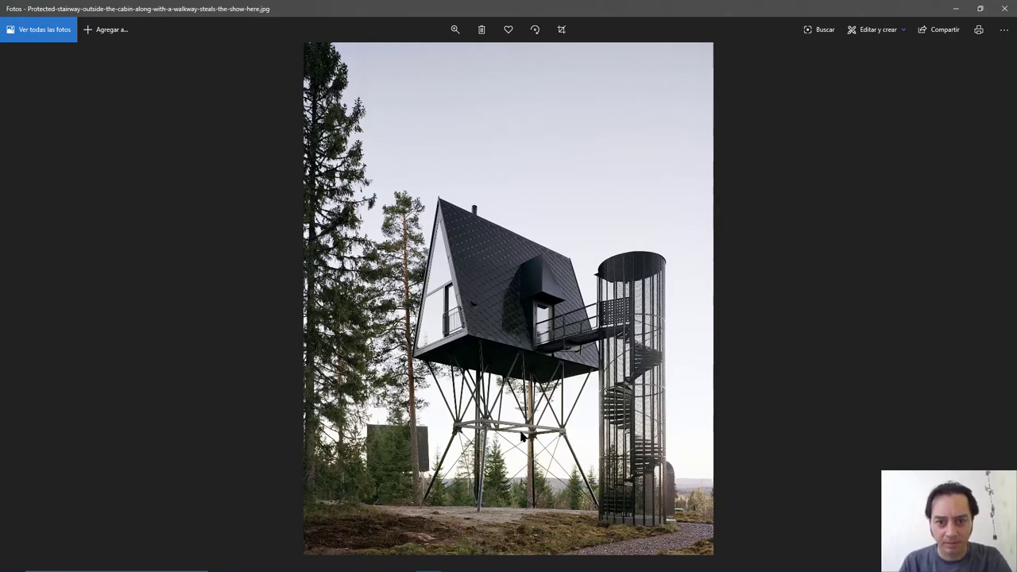
# Switch back to Maya and select the whole Grp_Base01 group of support struts under the cabin
pyautogui.hotkey('alt', 'Tab')
pyautogui.hotkey('alt', 'Tab')
pyautogui.hotkey('alt', 'Tab')
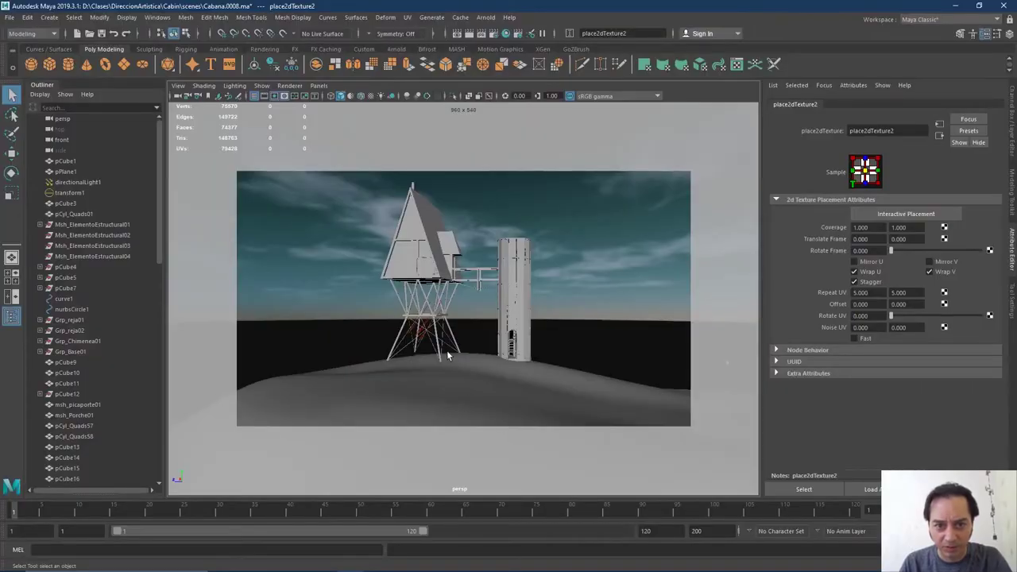
pyautogui.scroll(5, 446, 352)
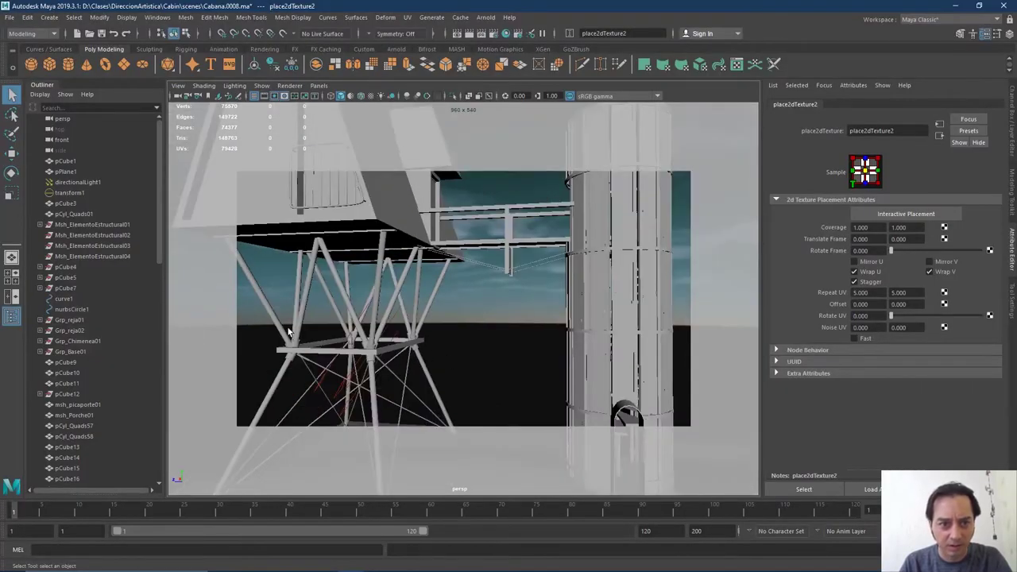
pyautogui.click(283, 334)
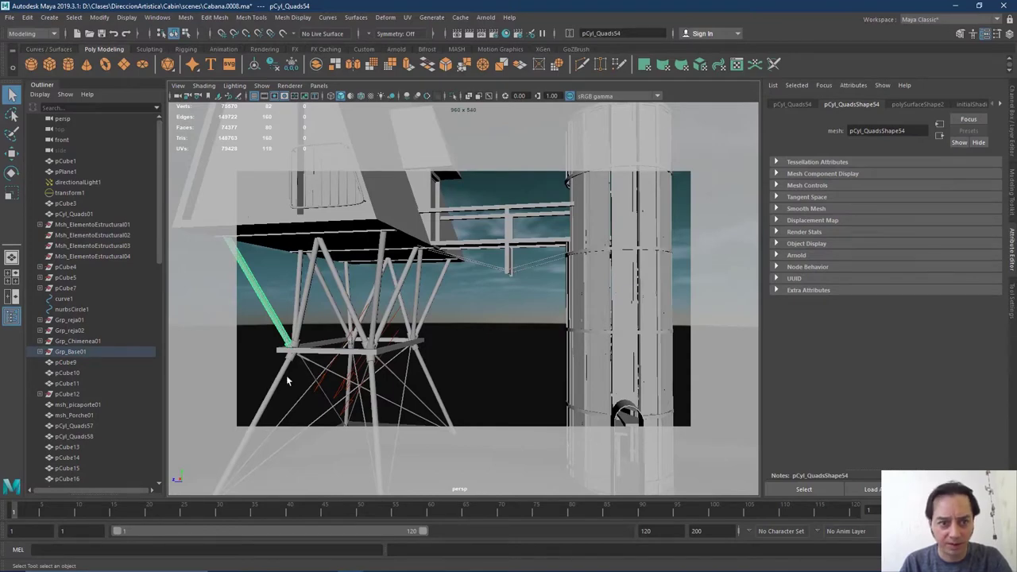
pyautogui.keyDown('alt'); pyautogui.moveTo(447, 377); pyautogui.dragTo(488, 334); pyautogui.keyUp('alt')
pyautogui.press('Up')
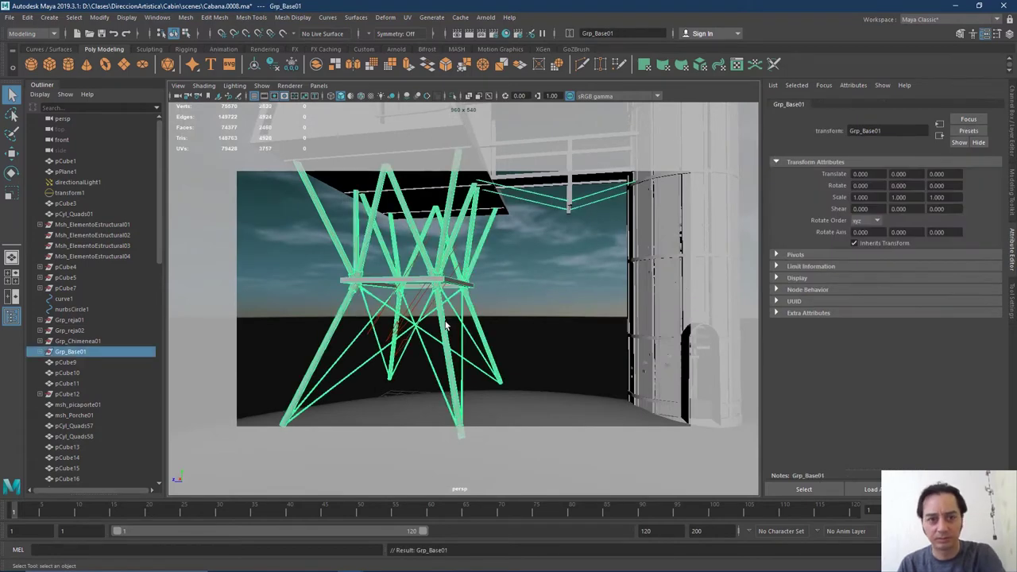
# Assign a new Arnold aiStandardSurface material to the selected Grp_Base01 support structure
pyautogui.moveTo(581, 275)
pyautogui.keyDown('alt'); pyautogui.mouseDown()
pyautogui.moveTo(583, 288)
pyautogui.moveTo(558, 284)
pyautogui.moveTo(571, 286)
pyautogui.mouseUp(); pyautogui.keyUp('alt')
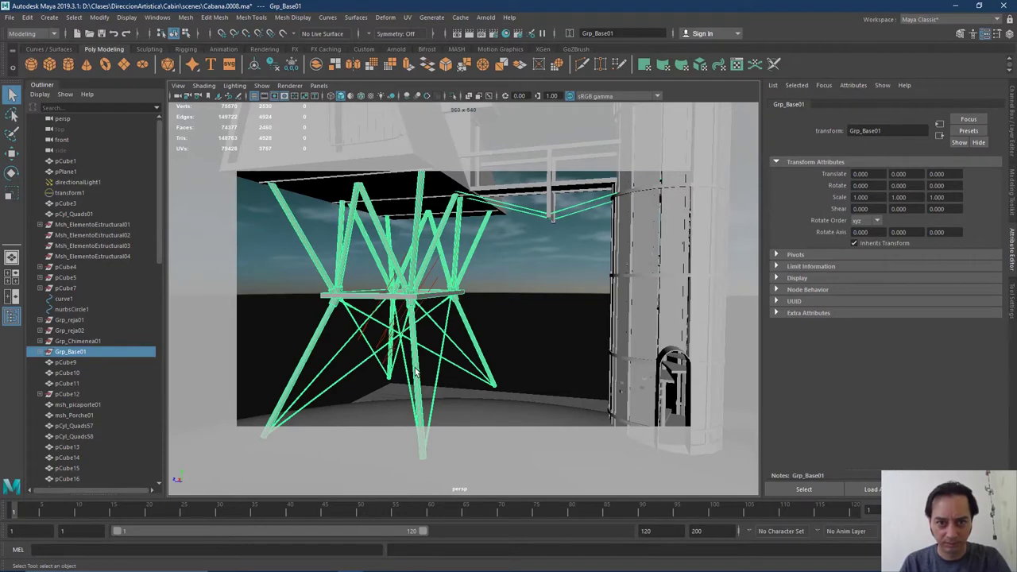
pyautogui.moveTo(416, 372); pyautogui.dragTo(433, 545, button='right')
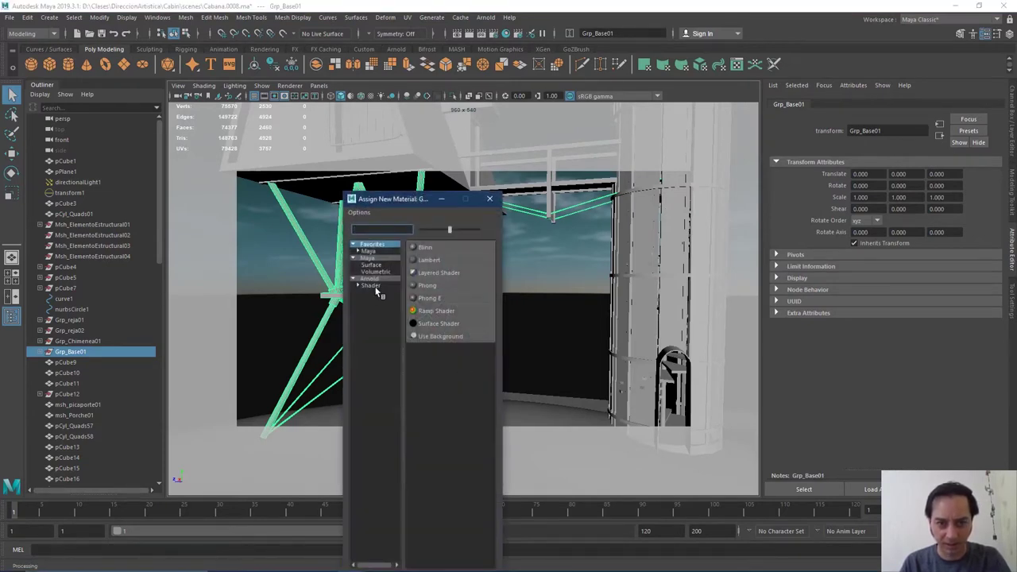
pyautogui.click(377, 288)
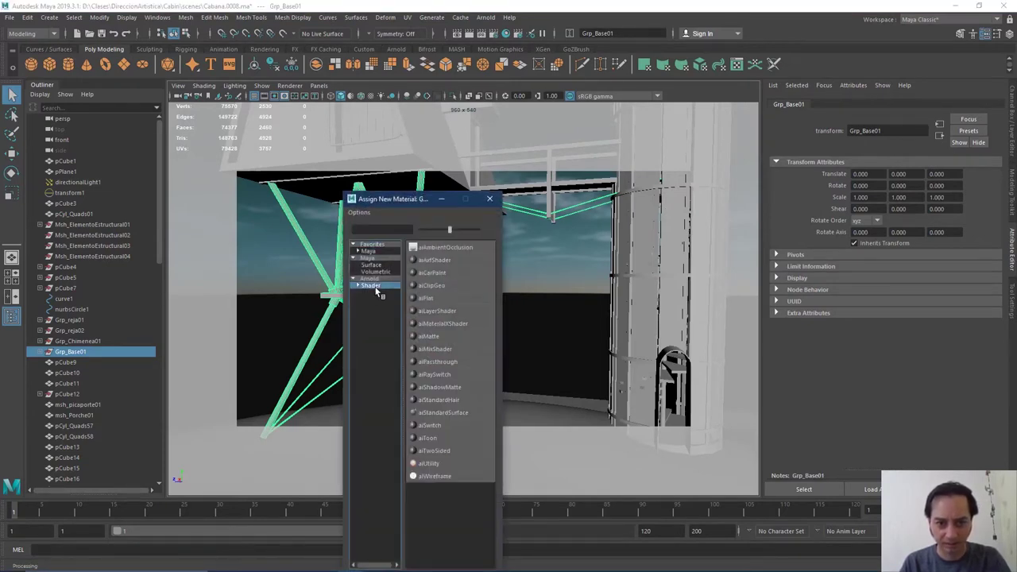
pyautogui.click(449, 413)
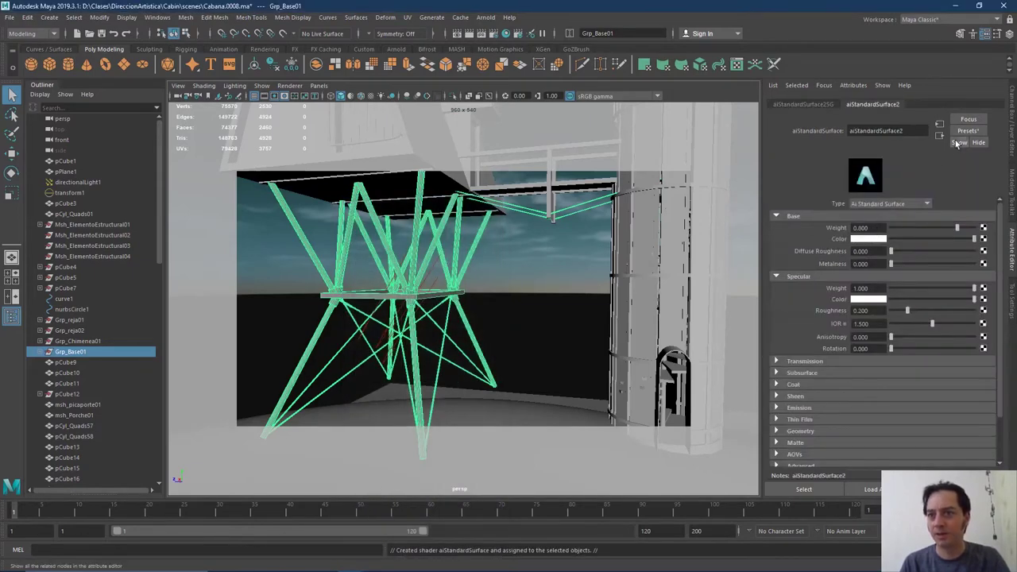
# Replace the settings of the new aiStandardSurface2 support-structure material with the Copper preset
pyautogui.click(970, 132)
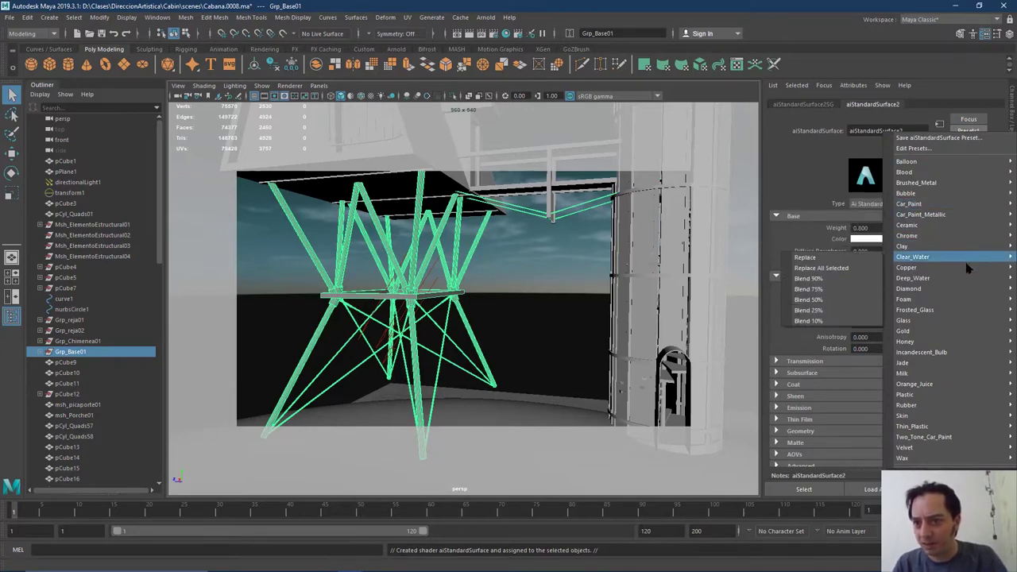
pyautogui.moveTo(968, 330)
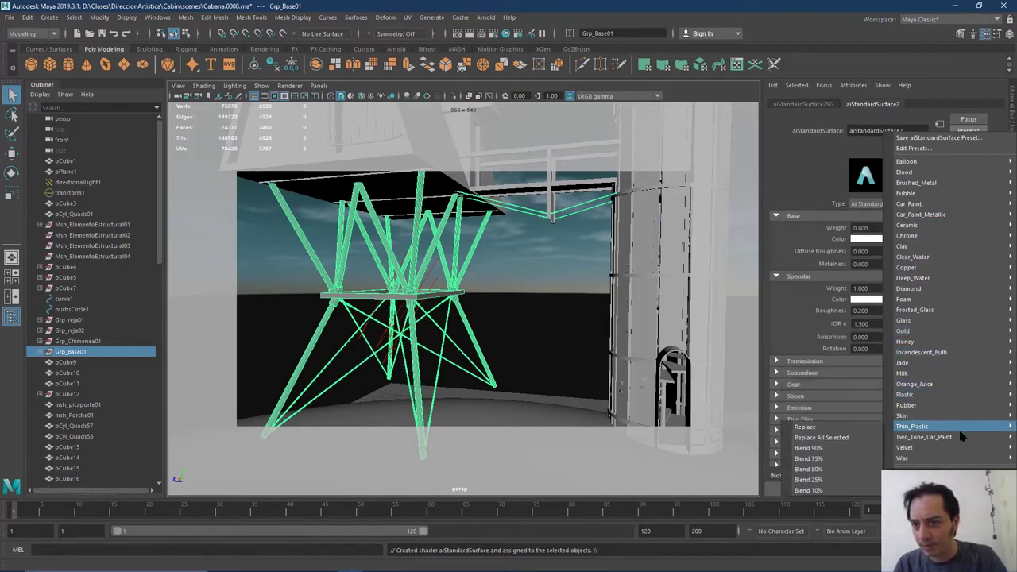
pyautogui.moveTo(953, 426)
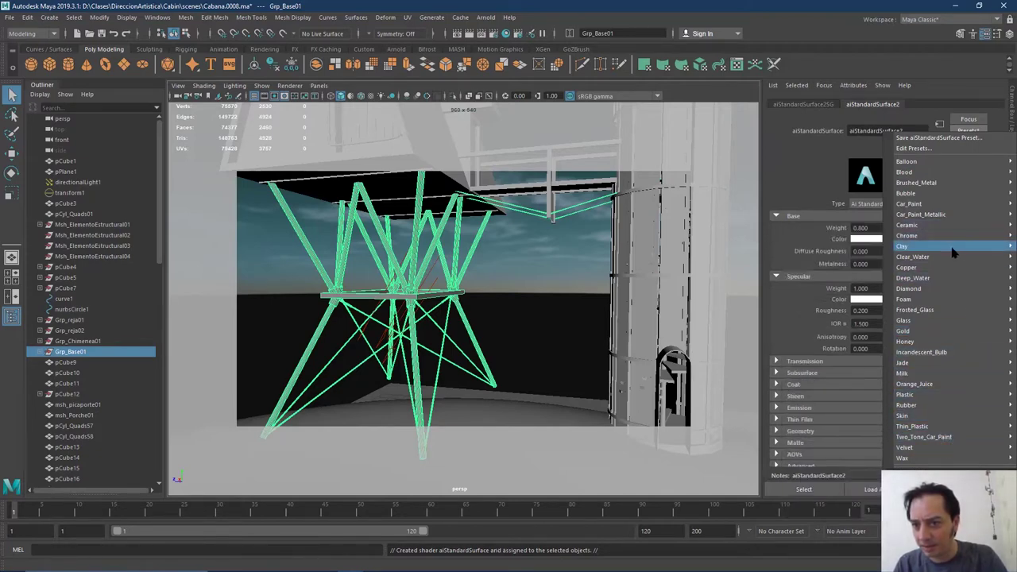
pyautogui.moveTo(954, 239)
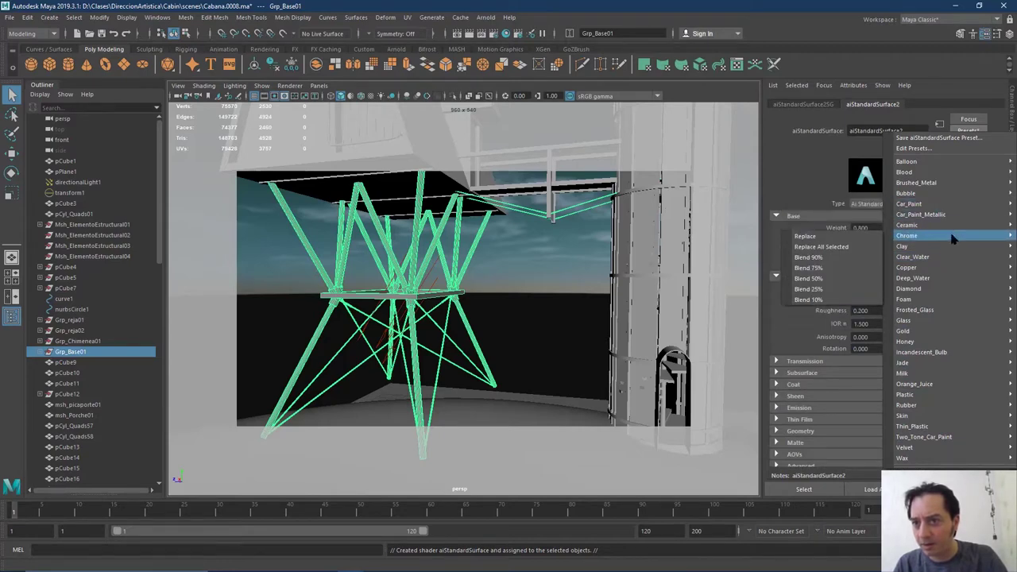
pyautogui.moveTo(942, 268)
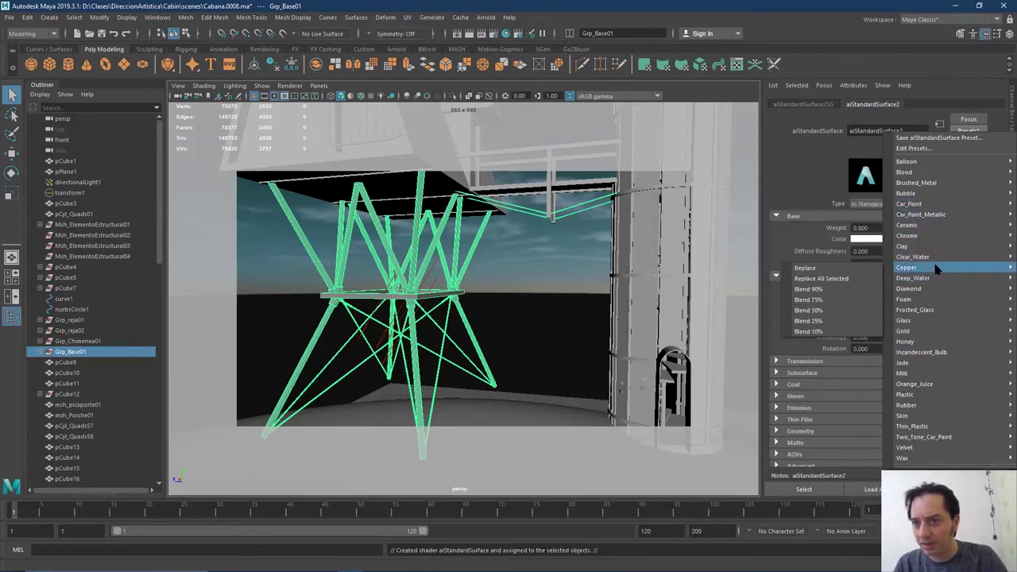
pyautogui.click(822, 269)
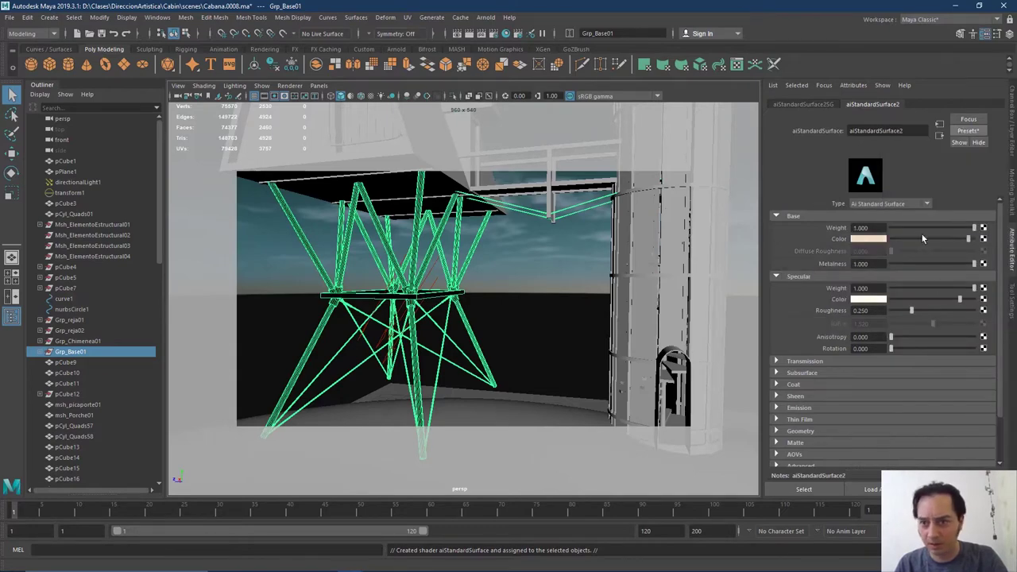
# Set the material's base color to a very dark grey just above black, then deselect the support structure
pyautogui.moveTo(923, 240); pyautogui.dragTo(897, 240)
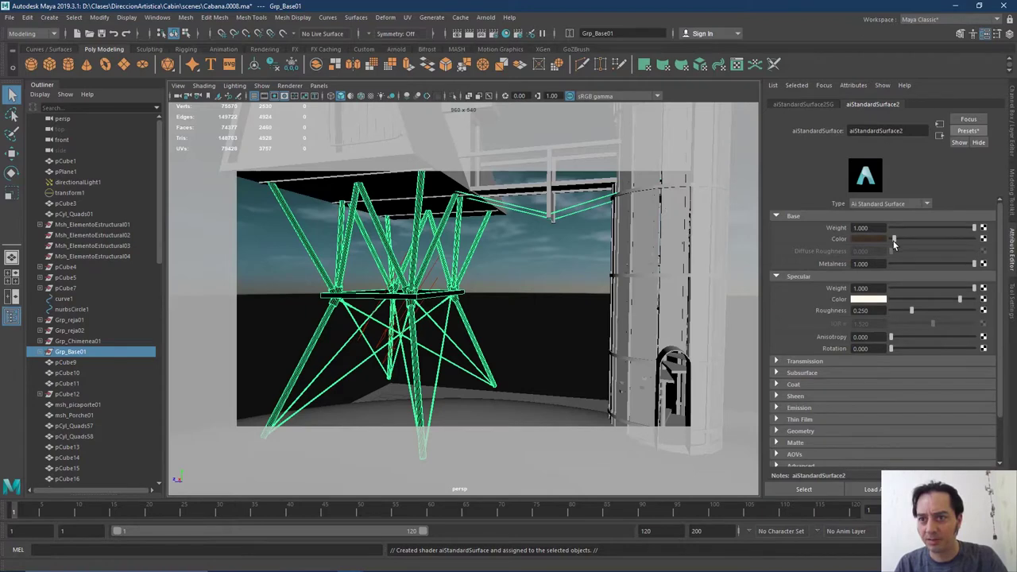
pyautogui.click(868, 241)
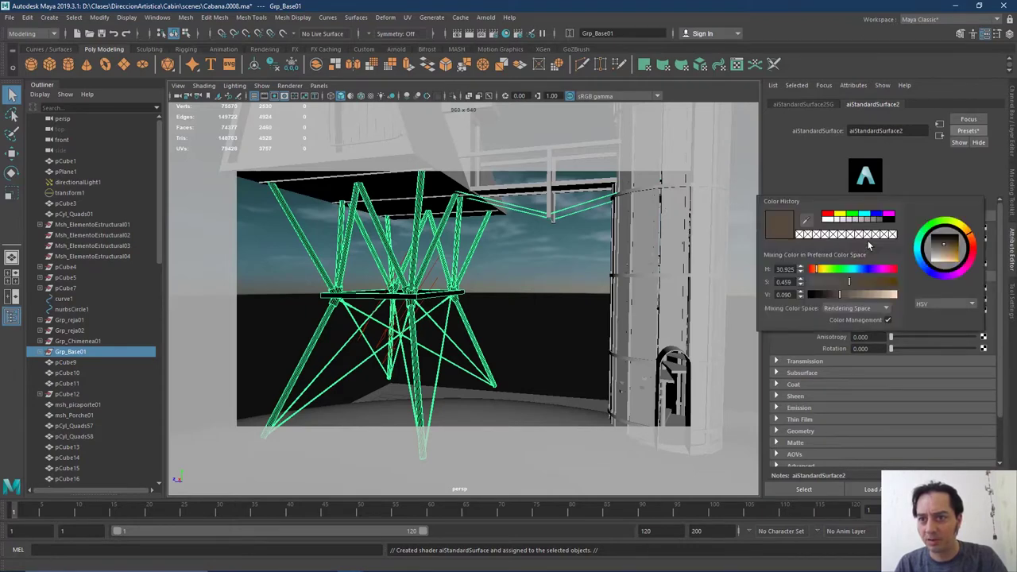
pyautogui.click(889, 223)
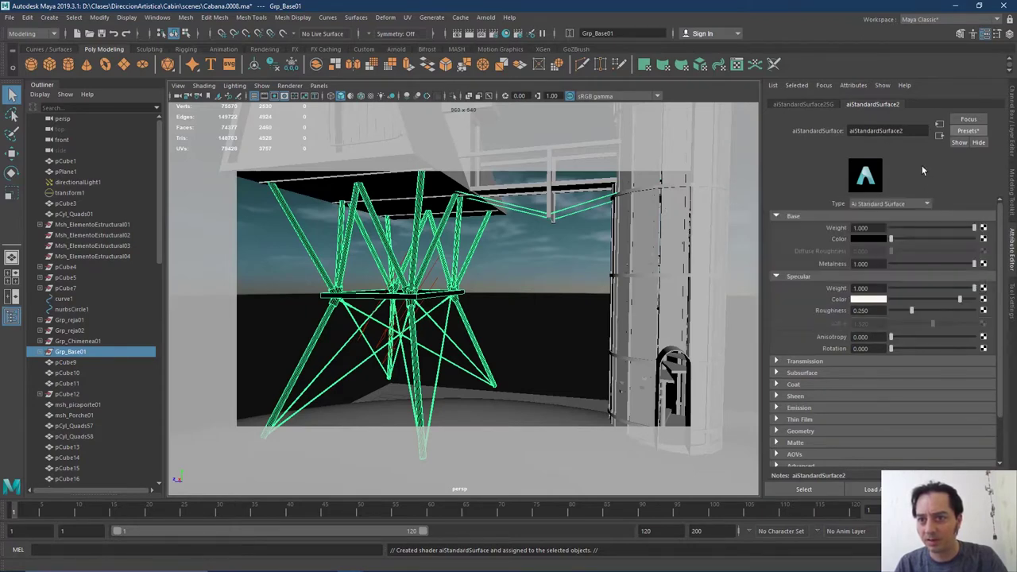
pyautogui.moveTo(893, 241); pyautogui.dragTo(894, 242)
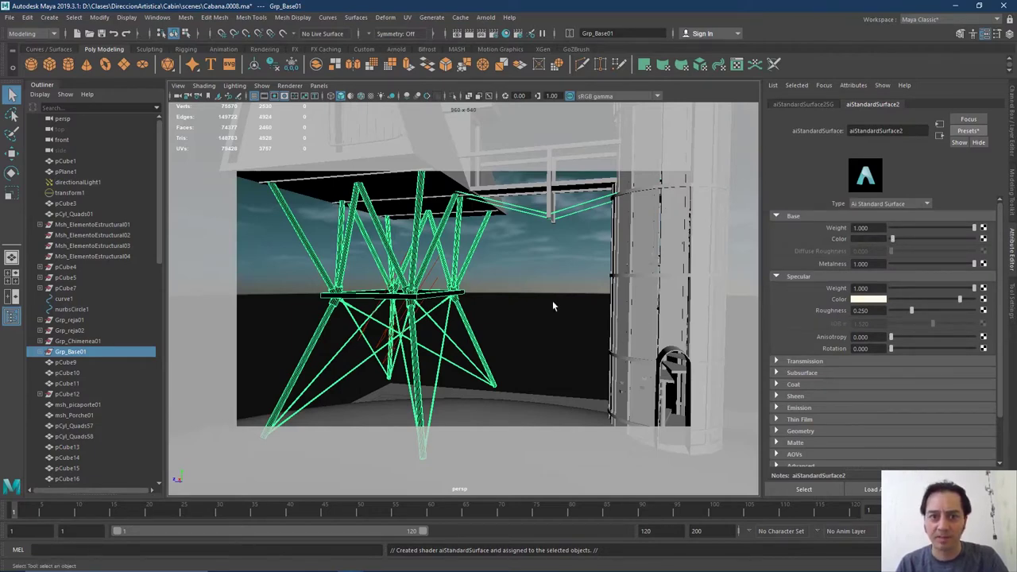
pyautogui.scroll(-3, 553, 300)
pyautogui.click(521, 325)
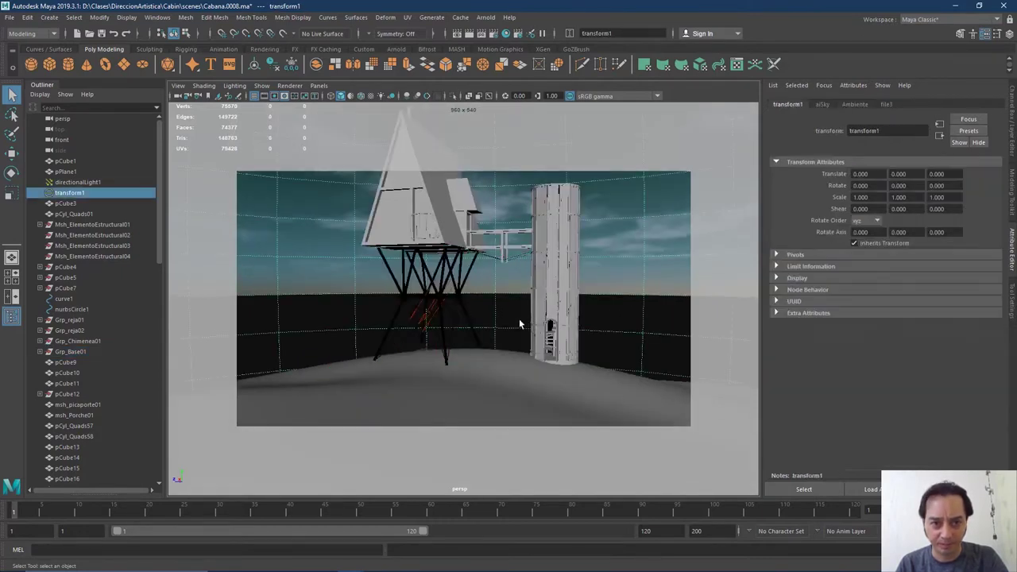
# Check the stair tower and walkway finish in the Photos reference of the protected stairway, then return to Maya
pyautogui.scroll(2, 524, 351)
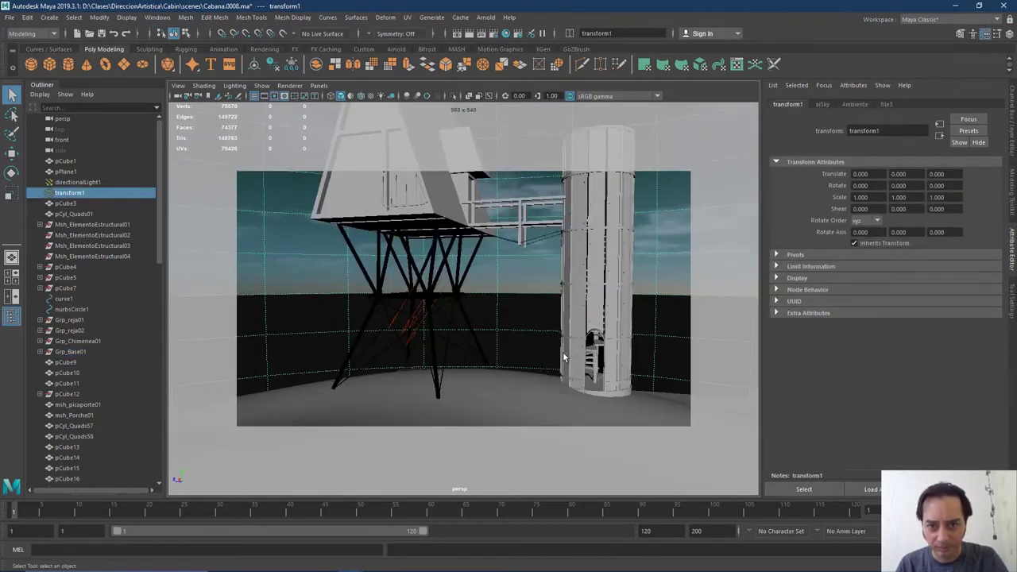
pyautogui.hotkey('alt', 'Tab')
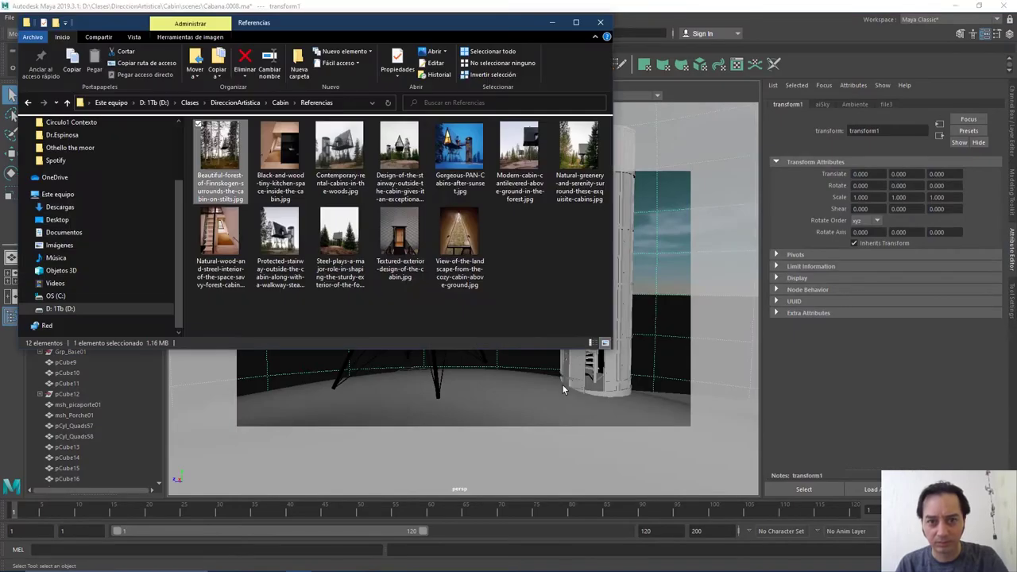
pyautogui.hotkey('alt', 'Tab')
pyautogui.hotkey('alt', 'Tab')
pyautogui.hotkey('alt', 'Tab')
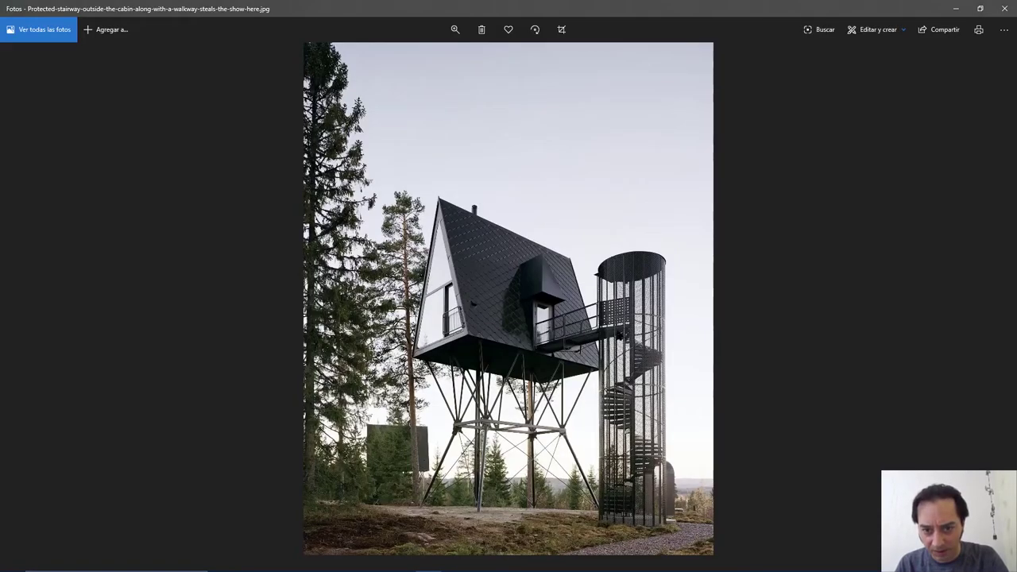
pyautogui.hotkey('alt', 'Tab')
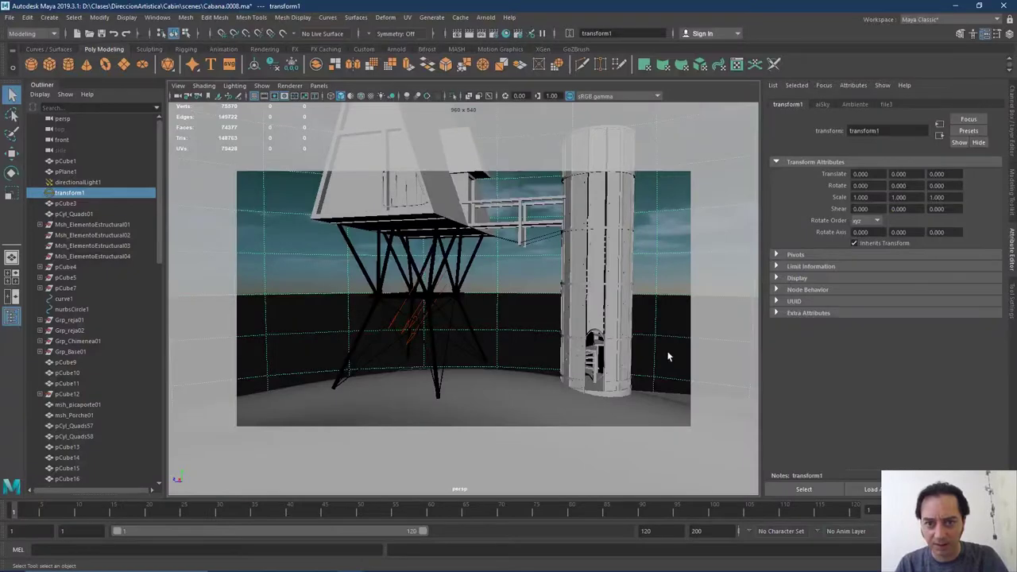
# Select the whole stair tower and walkway without the terrain plane, and assign the existing aiStandardSurface2 material to them
pyautogui.click(602, 380)
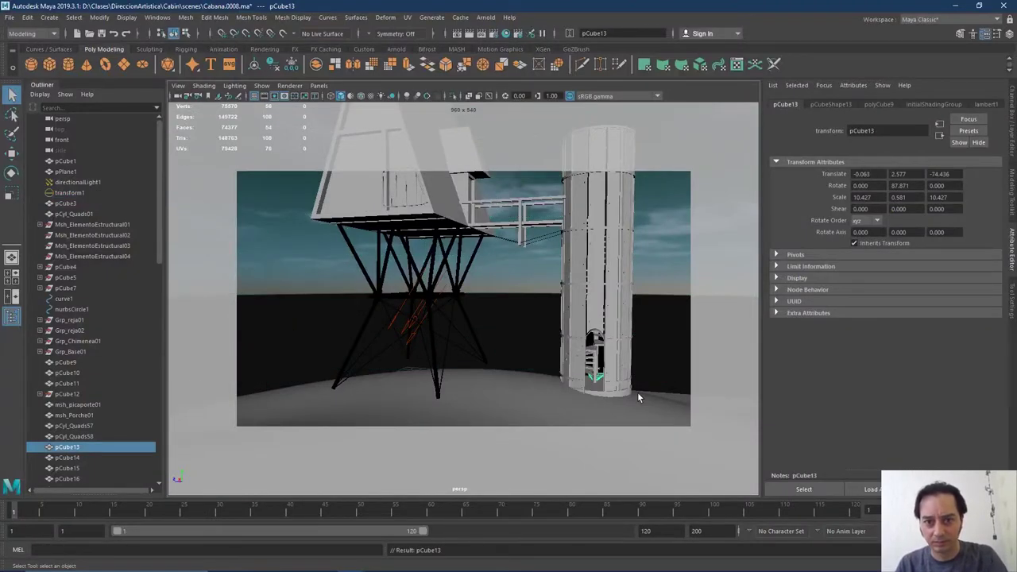
pyautogui.press('[')
pyautogui.press(']')
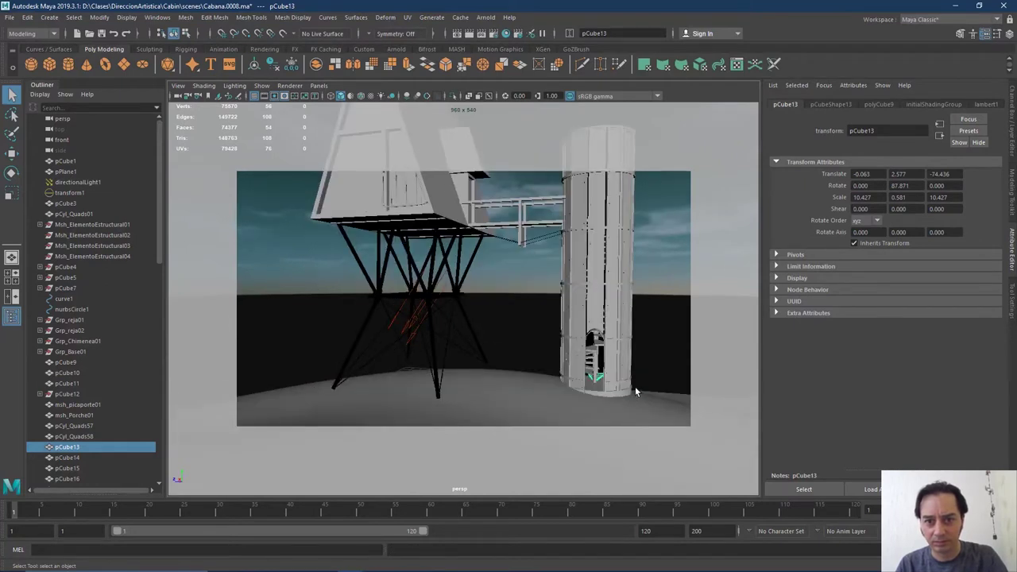
pyautogui.scroll(-3, 635, 387)
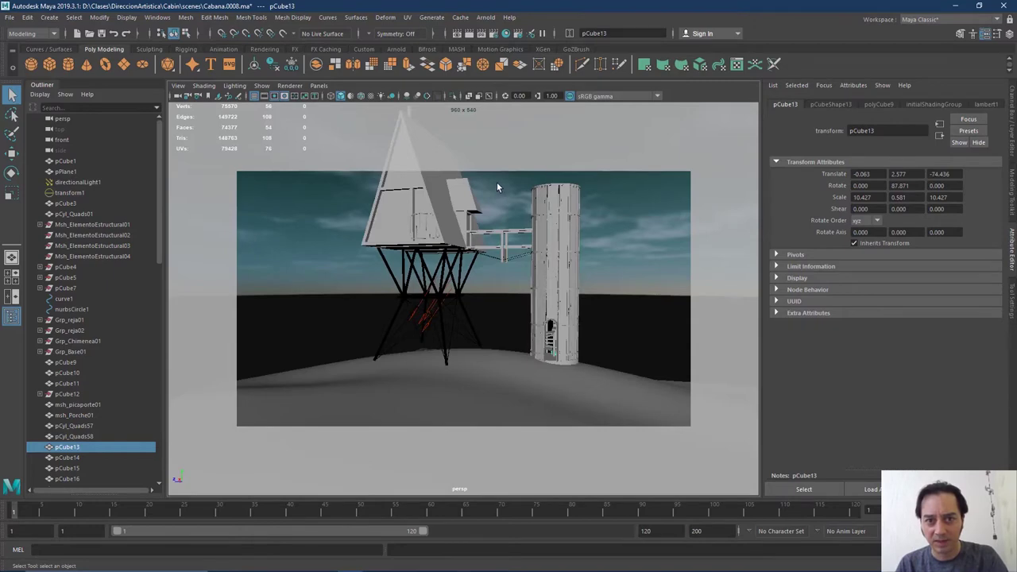
pyautogui.moveTo(496, 182); pyautogui.dragTo(629, 374)
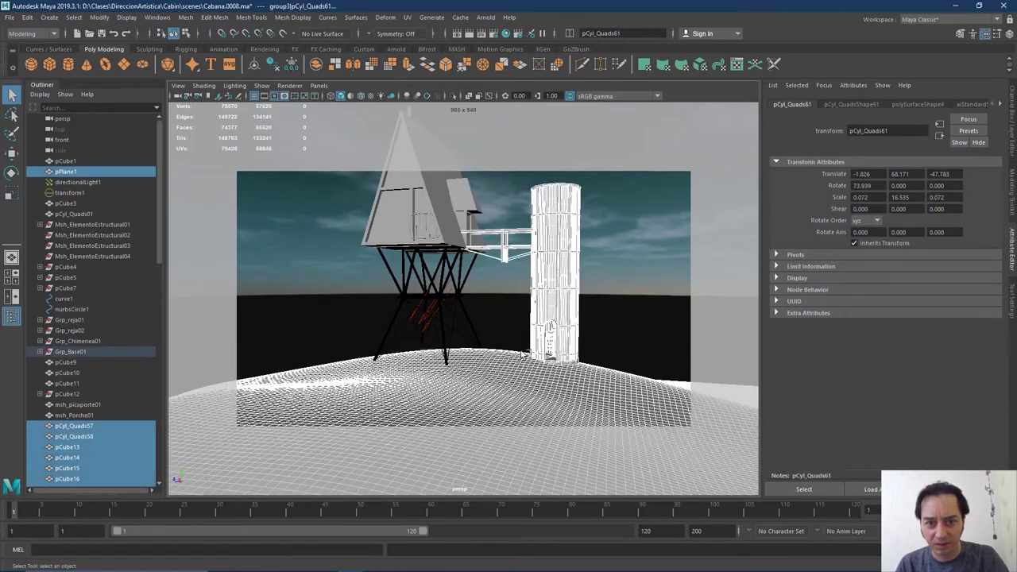
pyautogui.keyDown('ctrl'); pyautogui.click(508, 418); pyautogui.keyUp('ctrl')
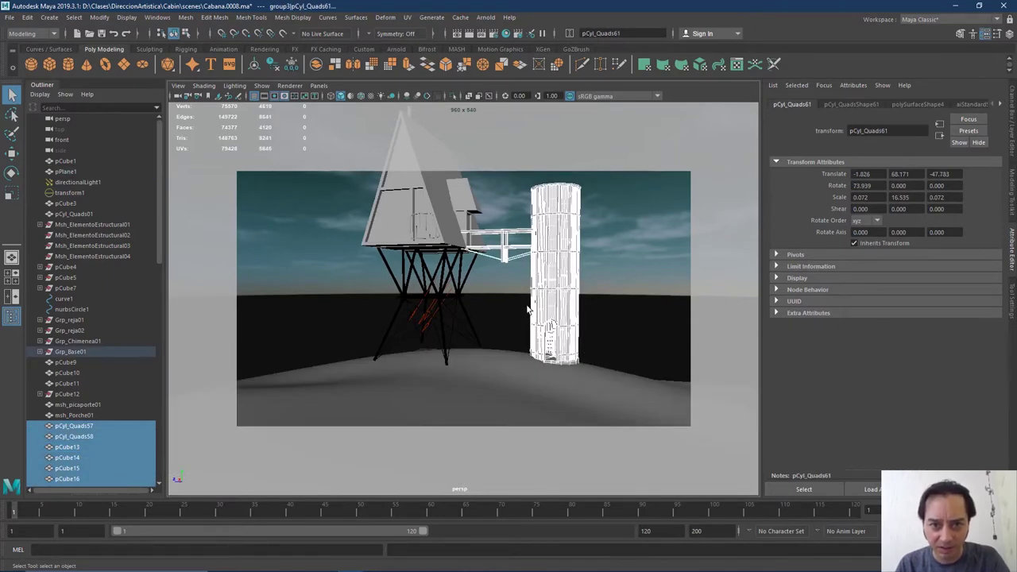
pyautogui.moveTo(554, 271); pyautogui.dragTo(641, 539, button='right')
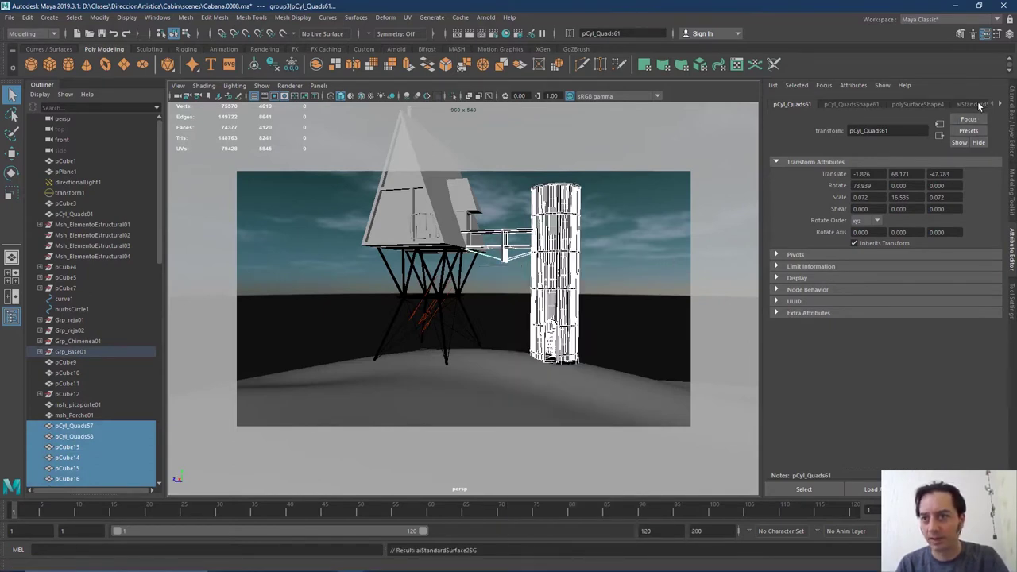
# Rename the aiStandardSurface2 material to aiS_Negro
pyautogui.click(940, 125)
pyautogui.moveTo(922, 132); pyautogui.dragTo(860, 148)
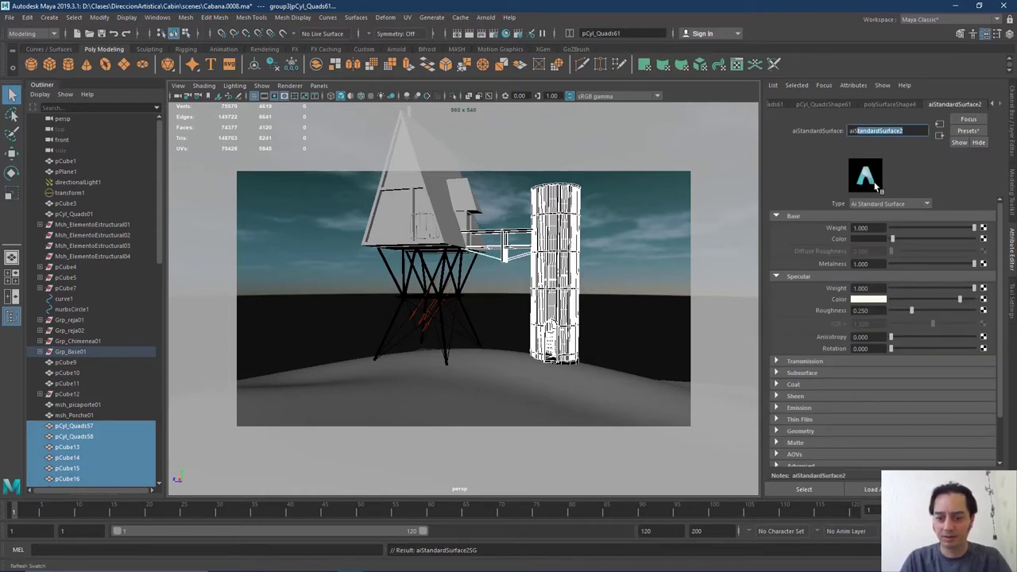
pyautogui.write('_Negro')
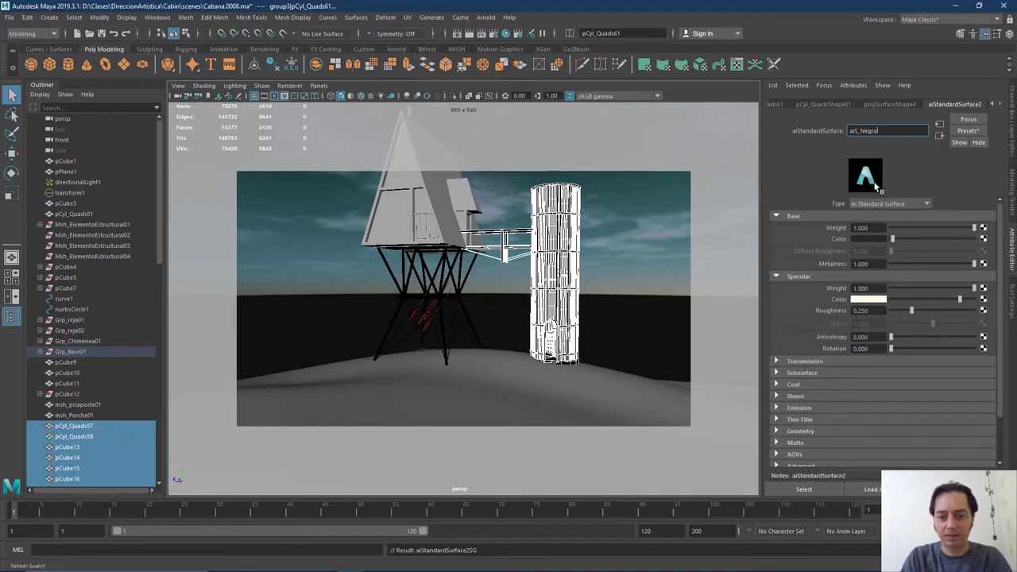
pyautogui.press('Return')
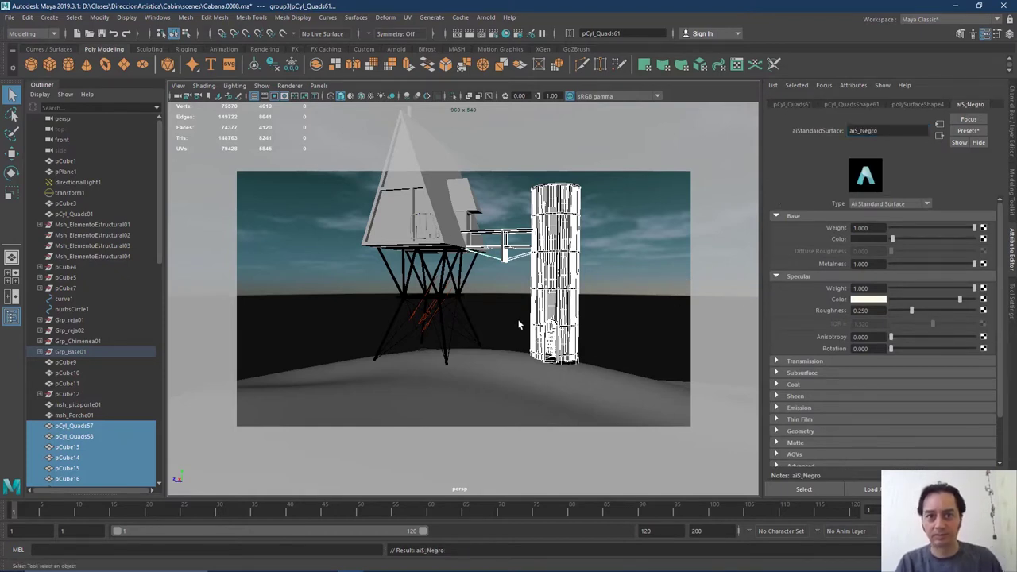
# Render the scene in Arnold RenderView and compare the supports, walkway and stair tower with the stairway reference photo
pyautogui.click(495, 318)
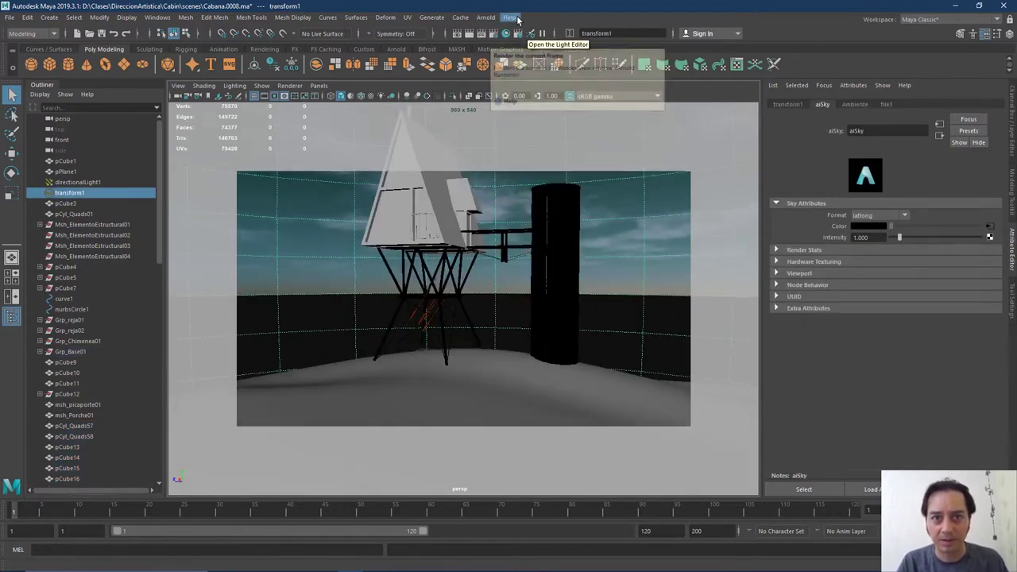
pyautogui.click(486, 17)
pyautogui.click(513, 48)
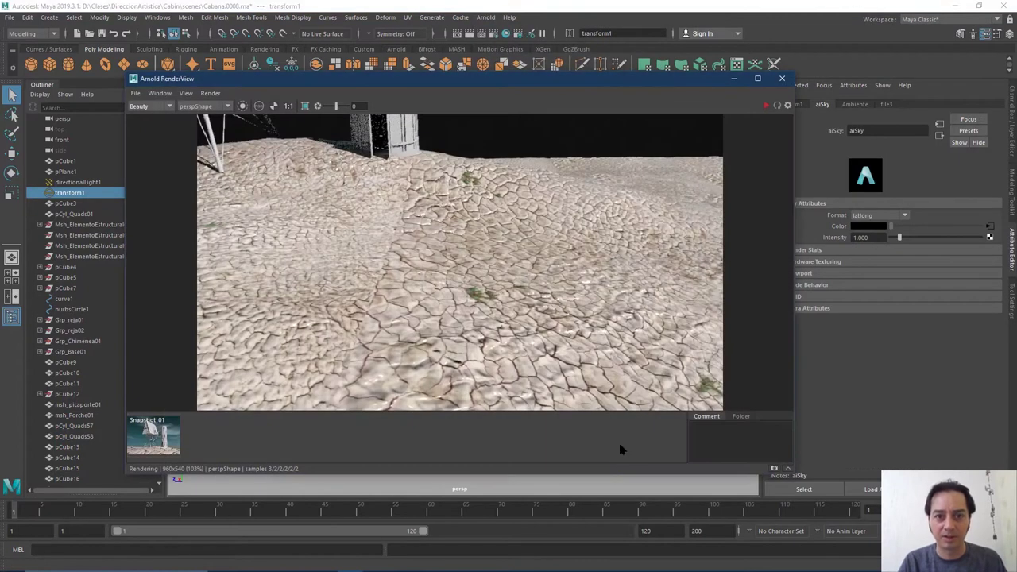
pyautogui.click(767, 105)
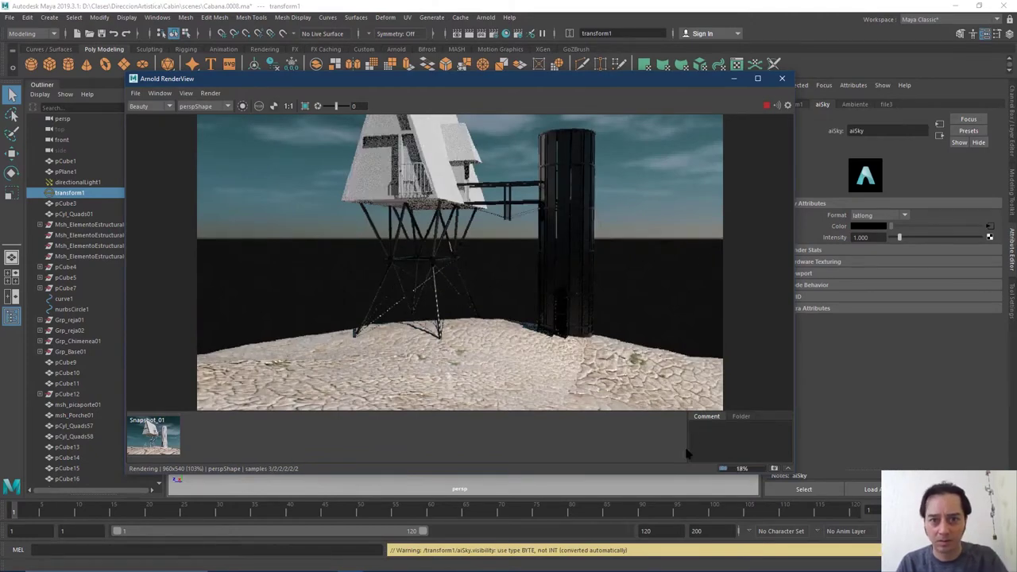
pyautogui.hotkey('alt', 'Tab')
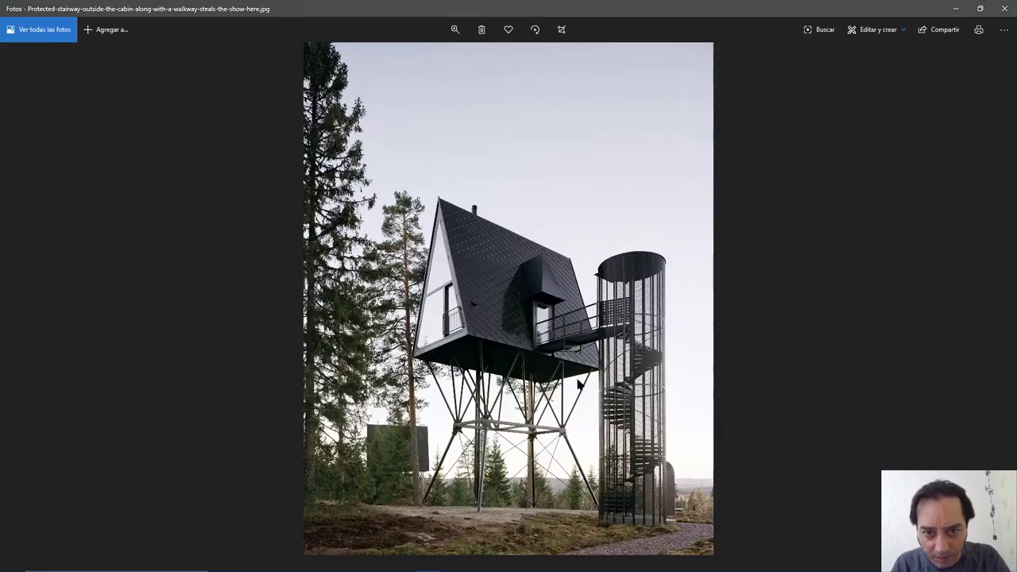
pyautogui.hotkey('alt', 'Tab')
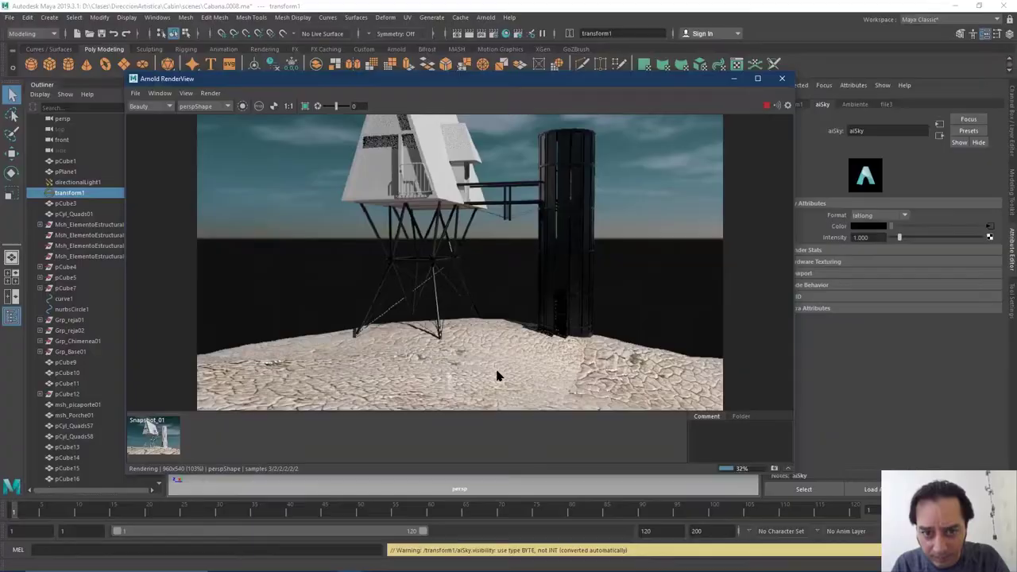
pyautogui.hotkey('alt', 'Tab')
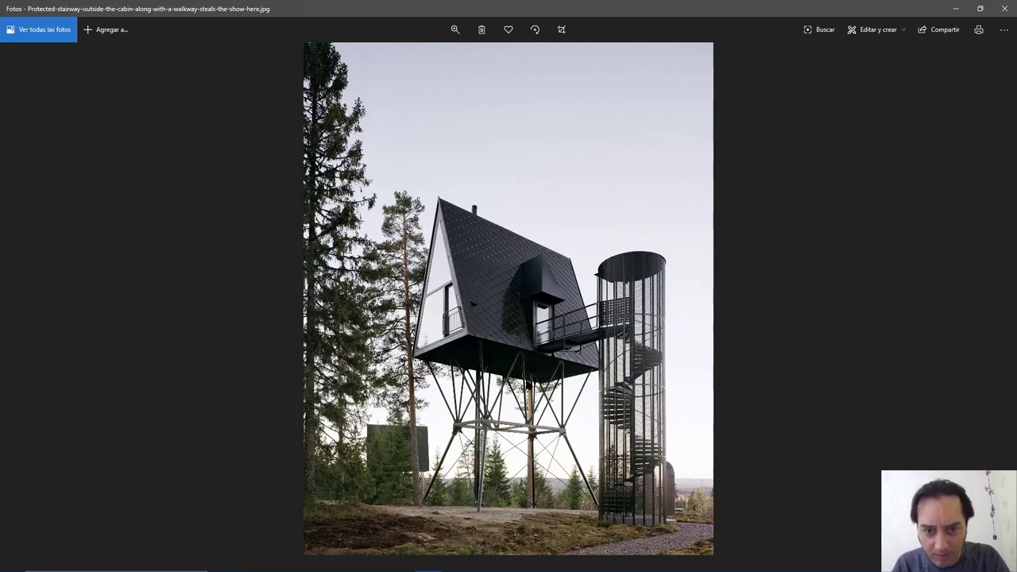
pyautogui.hotkey('alt', 'Tab')
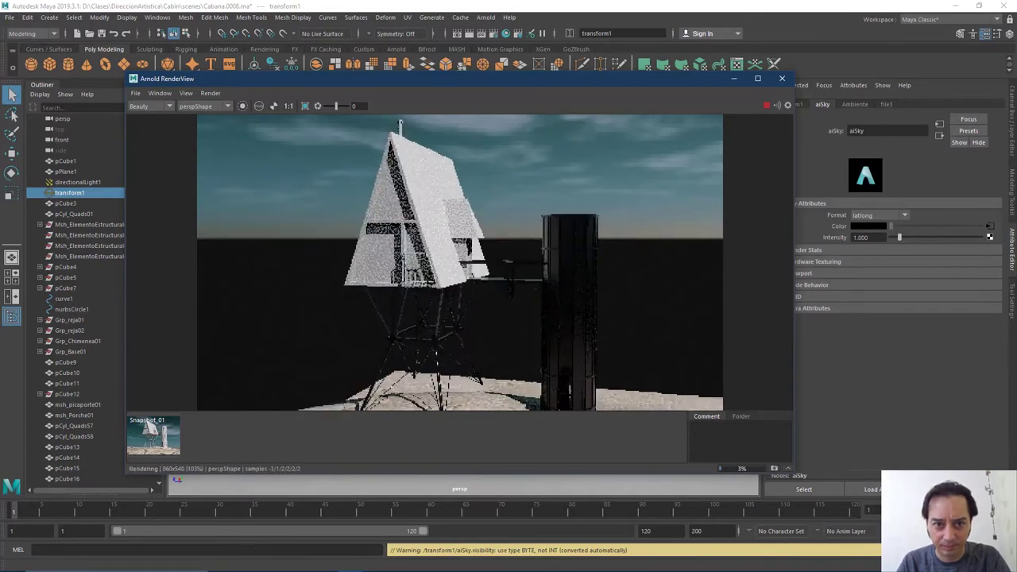
# Close the RenderView, isolate the cabin's main structure mesh in the viewport and switch it to face selection
pyautogui.click(443, 249)
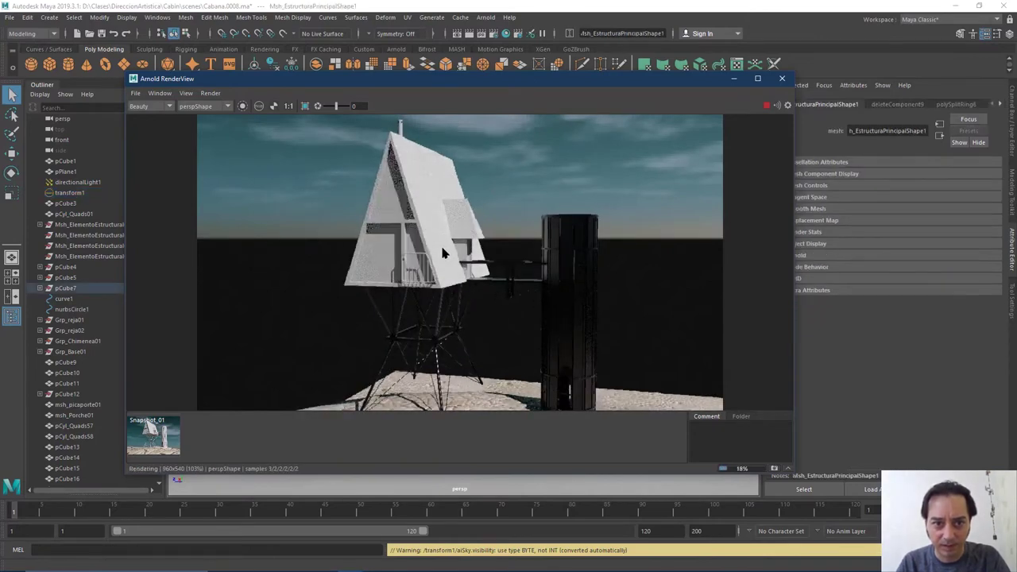
pyautogui.click(782, 78)
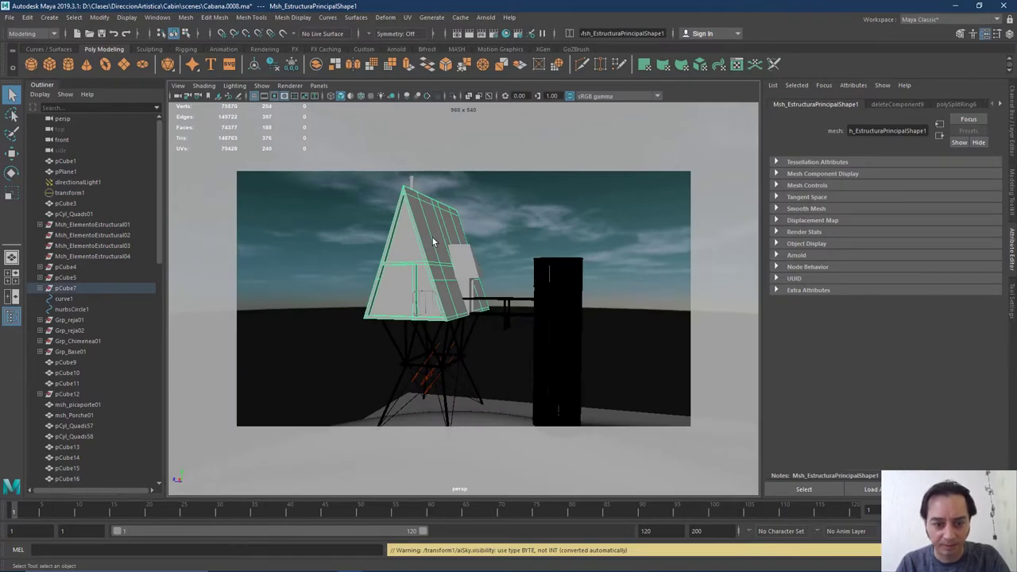
pyautogui.press('f')
pyautogui.keyDown('alt'); pyautogui.moveTo(506, 267); pyautogui.dragTo(465, 277); pyautogui.keyUp('alt')
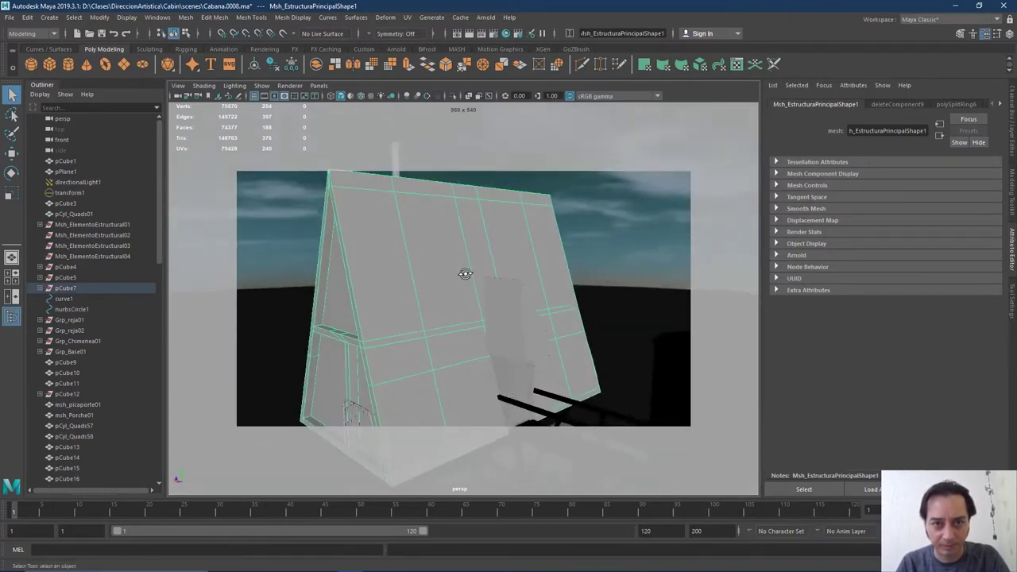
pyautogui.click(454, 95)
pyautogui.moveTo(427, 368)
pyautogui.keyDown('alt'); pyautogui.mouseDown()
pyautogui.moveTo(450, 288)
pyautogui.moveTo(445, 361)
pyautogui.mouseUp(); pyautogui.keyUp('alt')
pyautogui.moveTo(445, 287); pyautogui.dragTo(402, 282, button='right')
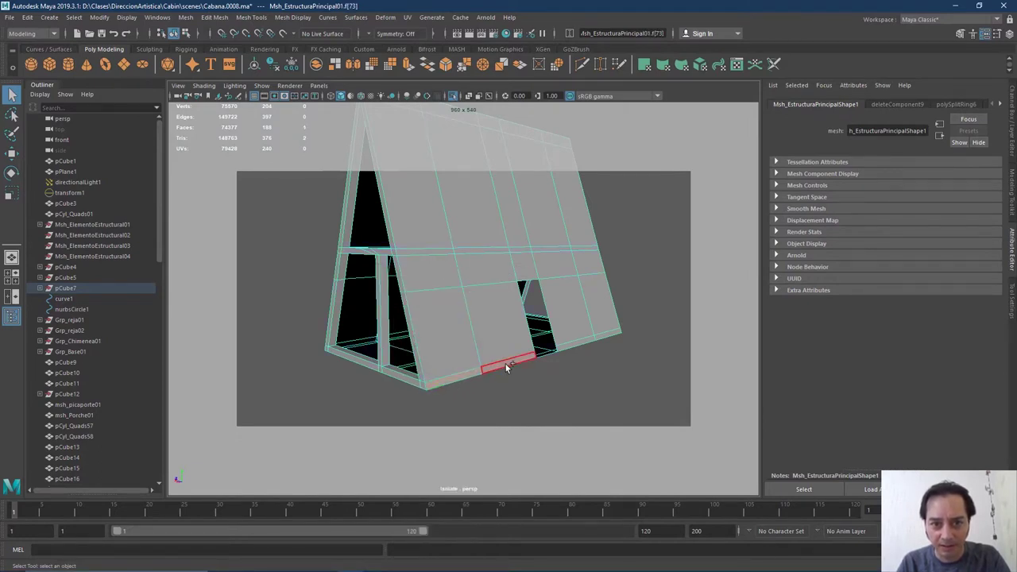
# Select the faces of the roof slope with the door opening, from the front gable to above the opening, including the bottom edge strips
pyautogui.press('F11')
pyautogui.click(503, 333)
pyautogui.keyDown('shift'); pyautogui.click(454, 326); pyautogui.keyUp('shift')
pyautogui.keyDown('shift'); pyautogui.click(445, 279); pyautogui.keyUp('shift')
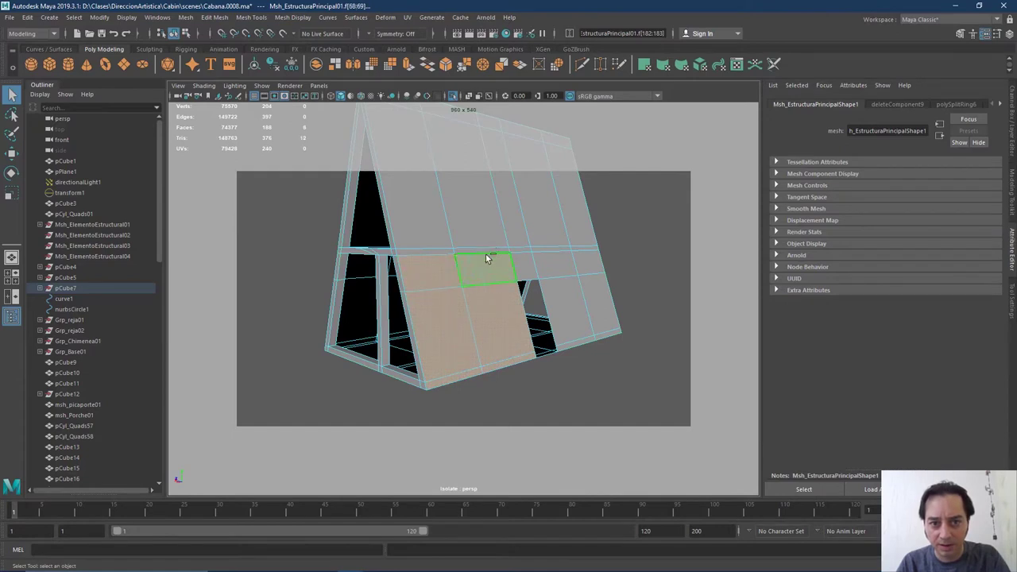
pyautogui.keyDown('shift'); pyautogui.click(481, 265); pyautogui.keyUp('shift')
pyautogui.keyDown('shift'); pyautogui.click(420, 226); pyautogui.keyUp('shift')
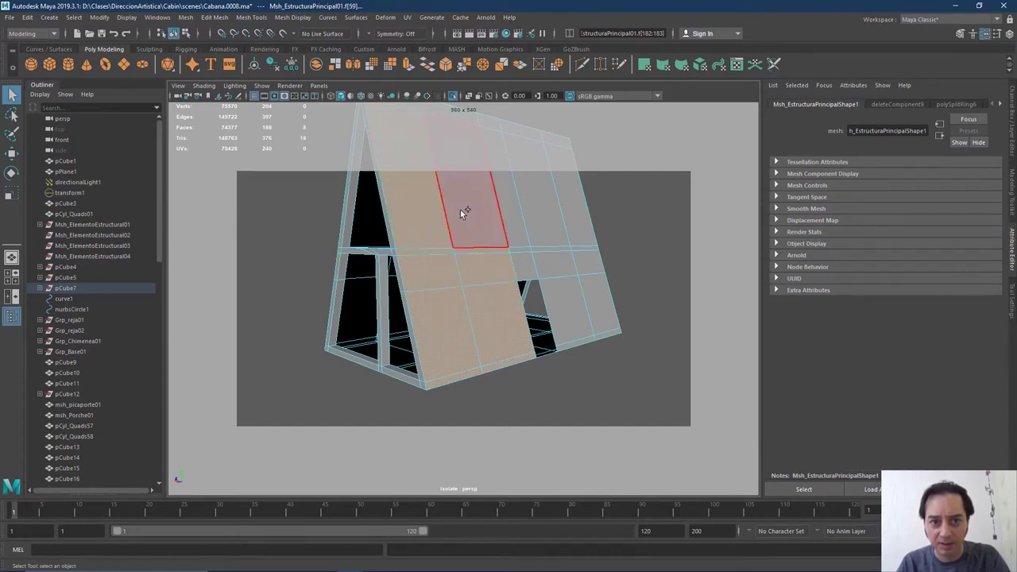
pyautogui.keyDown('shift'); pyautogui.click(476, 216); pyautogui.keyUp('shift')
pyautogui.keyDown('shift'); pyautogui.click(513, 213); pyautogui.keyUp('shift')
pyautogui.keyDown('shift'); pyautogui.click(524, 265); pyautogui.keyUp('shift')
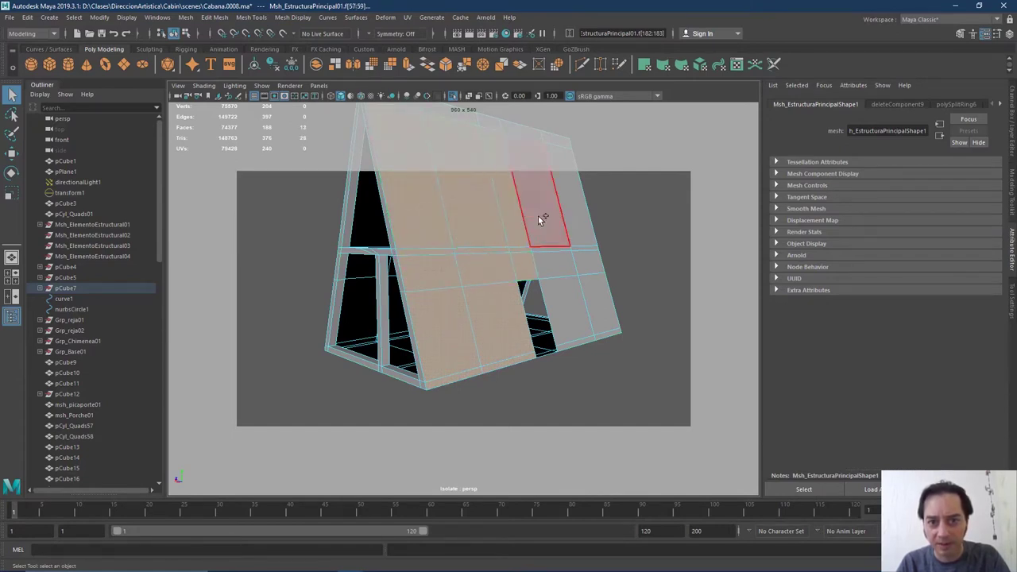
# Add the two columns of faces beyond the door opening to the selection, from the bottom edge strips up to the tall upper panels
pyautogui.keyDown('shift'); pyautogui.click(542, 213); pyautogui.keyUp('shift')
pyautogui.keyDown('shift'); pyautogui.click(549, 261); pyautogui.keyUp('shift')
pyautogui.keyDown('shift'); pyautogui.click(567, 307); pyautogui.keyUp('shift')
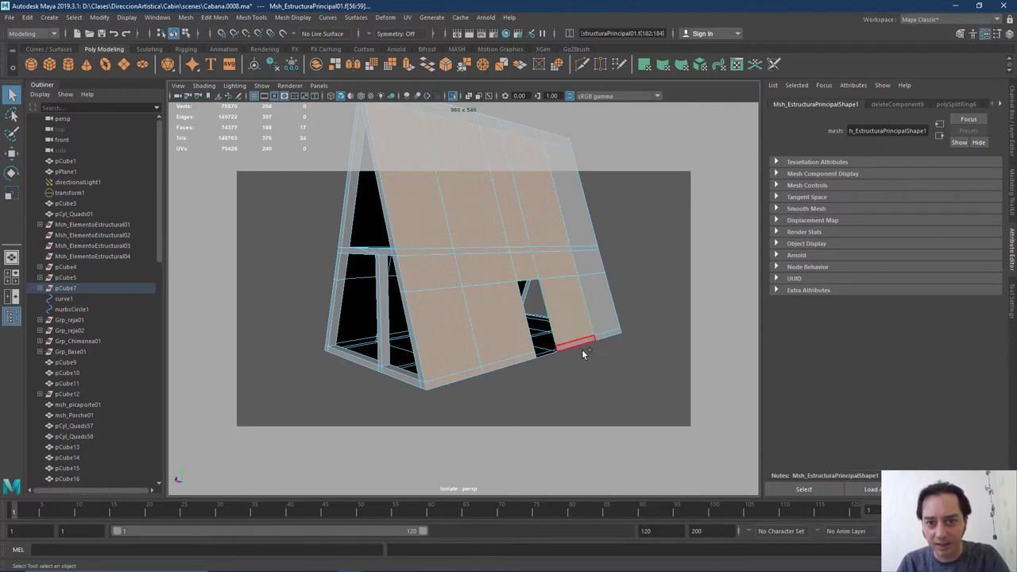
pyautogui.keyDown('shift'); pyautogui.click(576, 344); pyautogui.keyUp('shift')
pyautogui.keyDown('shift'); pyautogui.click(603, 337); pyautogui.keyUp('shift')
pyautogui.keyDown('shift'); pyautogui.click(603, 311); pyautogui.keyUp('shift')
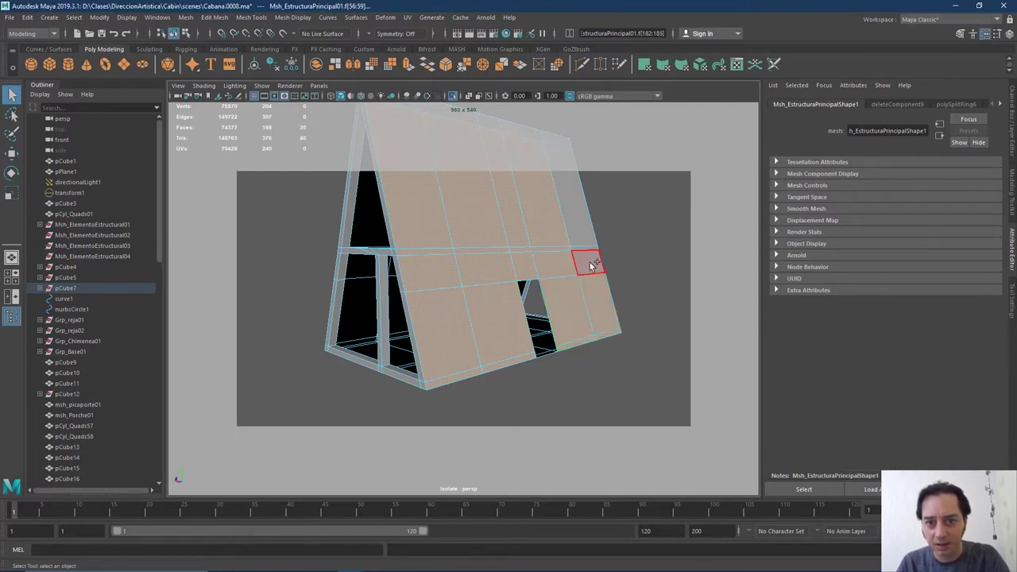
pyautogui.keyDown('shift'); pyautogui.click(590, 258); pyautogui.keyUp('shift')
pyautogui.keyDown('shift'); pyautogui.click(591, 249); pyautogui.keyUp('shift')
pyautogui.keyDown('shift'); pyautogui.click(581, 216); pyautogui.keyUp('shift')
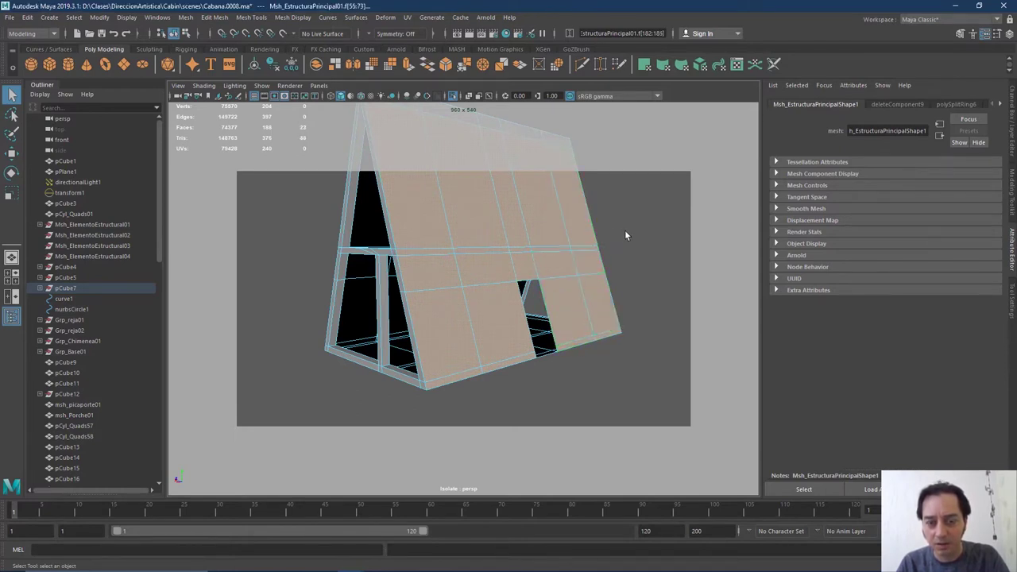
# Add the narrow face strips along the ridge on both roof slopes to the selection
pyautogui.keyDown('alt'); pyautogui.moveTo(625, 229); pyautogui.dragTo(624, 310); pyautogui.keyUp('alt')
pyautogui.keyDown('shift'); pyautogui.click(565, 230); pyautogui.keyUp('shift')
pyautogui.keyDown('shift'); pyautogui.click(525, 229); pyautogui.keyUp('shift')
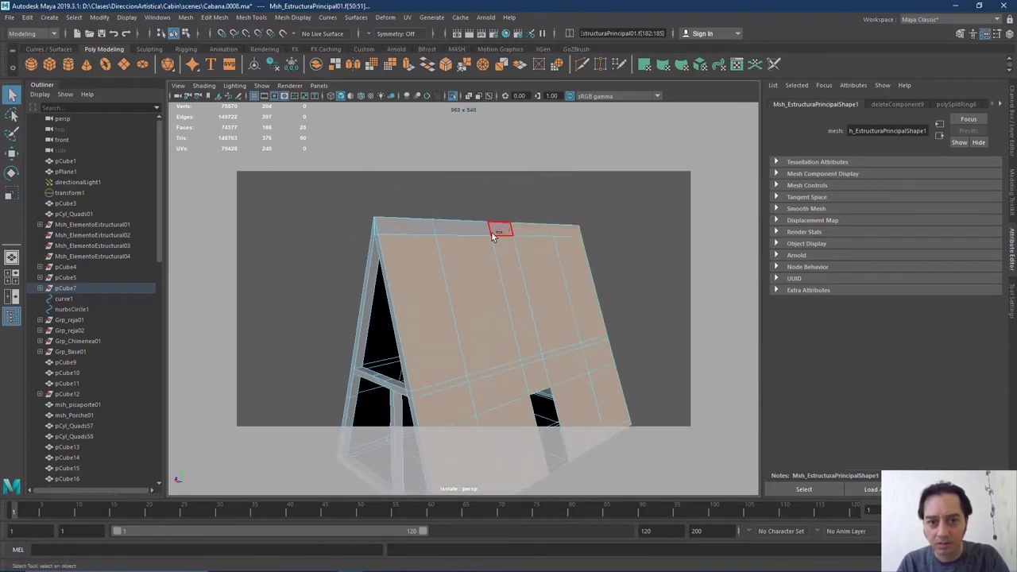
pyautogui.keyDown('shift'); pyautogui.click(501, 229); pyautogui.keyUp('shift')
pyautogui.keyDown('shift'); pyautogui.click(441, 232); pyautogui.keyUp('shift')
pyautogui.keyDown('alt'); pyautogui.moveTo(416, 288); pyautogui.dragTo(590, 337); pyautogui.keyUp('alt')
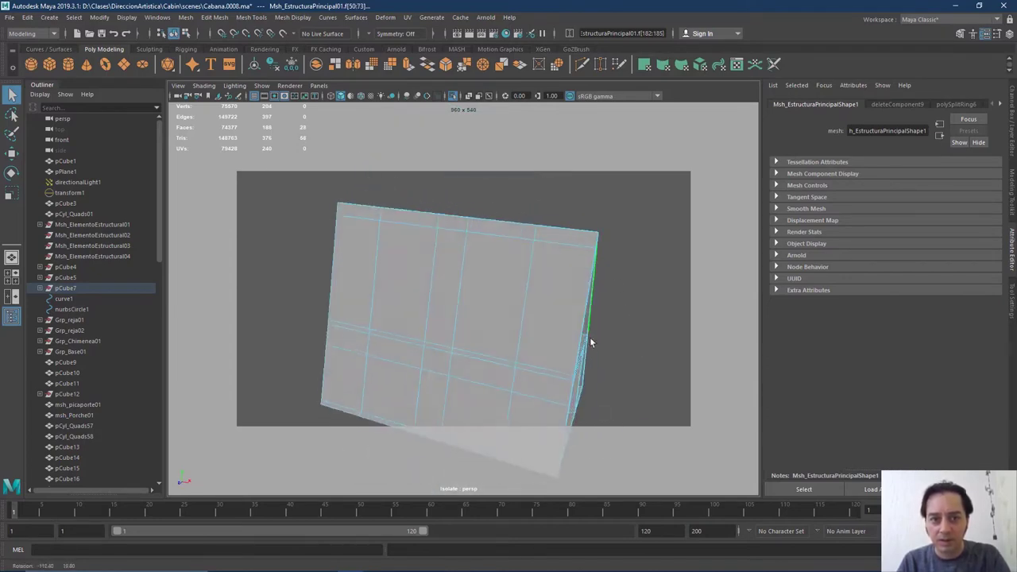
pyautogui.keyDown('shift'); pyautogui.click(371, 220); pyautogui.keyUp('shift')
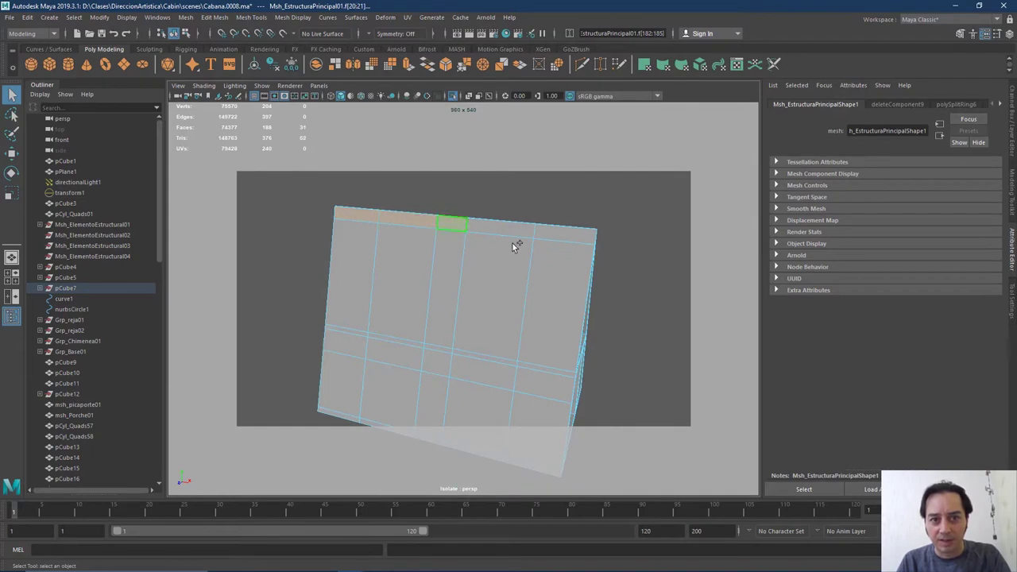
pyautogui.keyDown('shift'); pyautogui.click(556, 233); pyautogui.keyUp('shift')
# Add all the tall upper panels of the opposite roof slope to the face selection
pyautogui.keyDown('shift'); pyautogui.click(569, 277); pyautogui.keyUp('shift')
pyautogui.keyDown('shift'); pyautogui.click(498, 287); pyautogui.keyUp('shift')
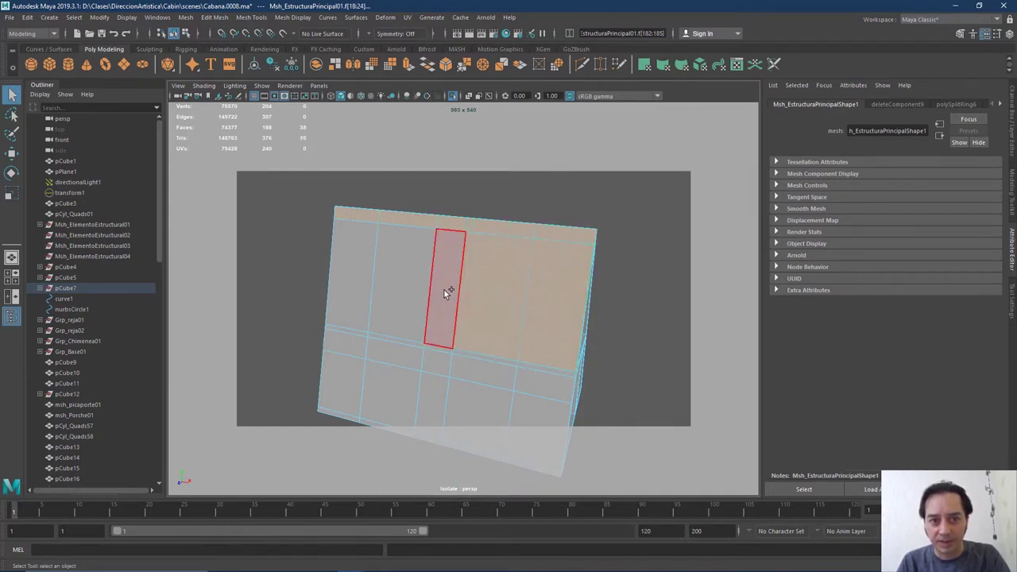
pyautogui.keyDown('shift'); pyautogui.click(448, 292); pyautogui.keyUp('shift')
pyautogui.keyDown('shift'); pyautogui.click(395, 284); pyautogui.keyUp('shift')
pyautogui.keyDown('shift'); pyautogui.click(352, 312); pyautogui.keyUp('shift')
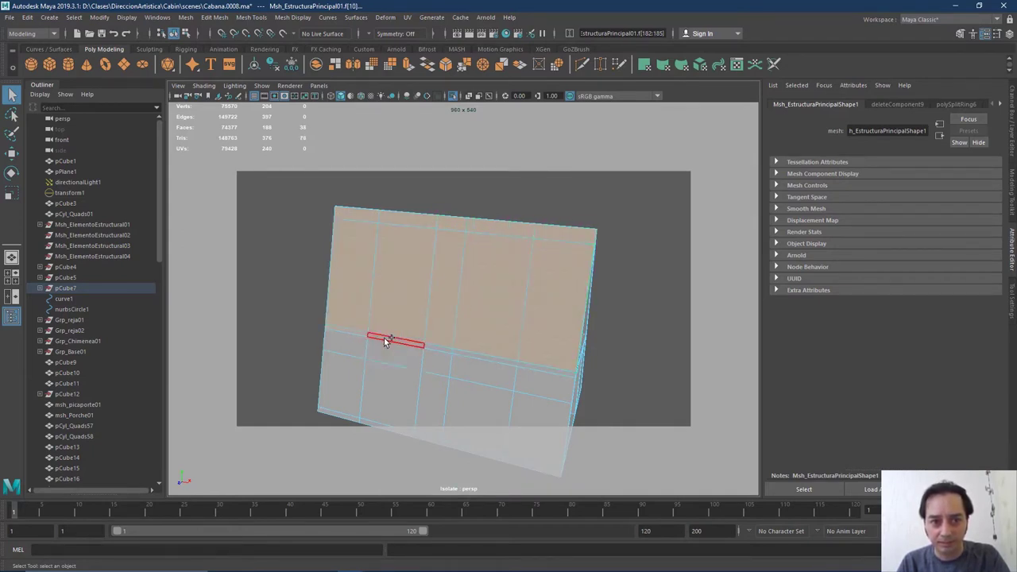
# Add the thin middle strip and the band of faces below it on the opposite roof slope to the selection
pyautogui.keyDown('shift'); pyautogui.click(437, 349); pyautogui.keyUp('shift')
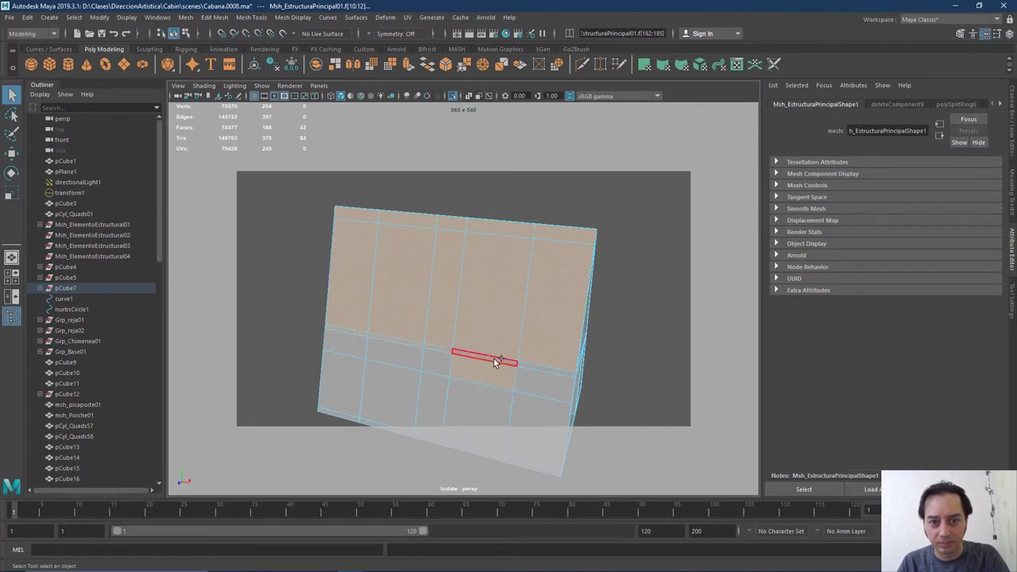
pyautogui.keyDown('shift'); pyautogui.click(493, 358); pyautogui.keyUp('shift')
pyautogui.keyDown('shift'); pyautogui.click(539, 365); pyautogui.keyUp('shift')
pyautogui.keyDown('shift'); pyautogui.click(541, 390); pyautogui.keyUp('shift')
pyautogui.keyDown('shift'); pyautogui.click(437, 364); pyautogui.keyUp('shift')
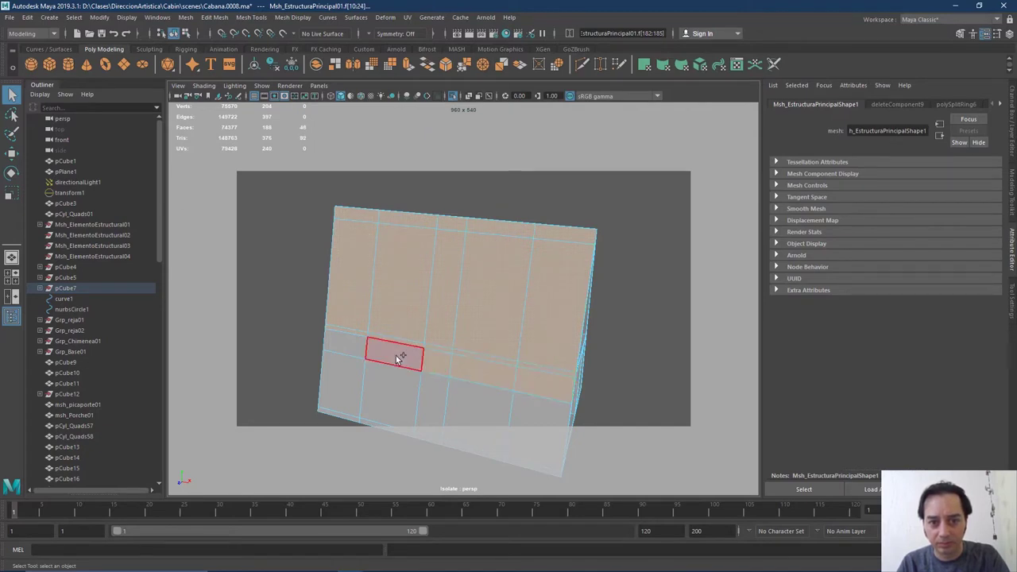
pyautogui.keyDown('shift'); pyautogui.click(398, 357); pyautogui.keyUp('shift')
pyautogui.keyDown('shift'); pyautogui.click(350, 357); pyautogui.keyUp('shift')
# Add the lower panels and bottom edge strips of the opposite roof slope to the selection
pyautogui.keyDown('shift'); pyautogui.click(341, 405); pyautogui.keyUp('shift')
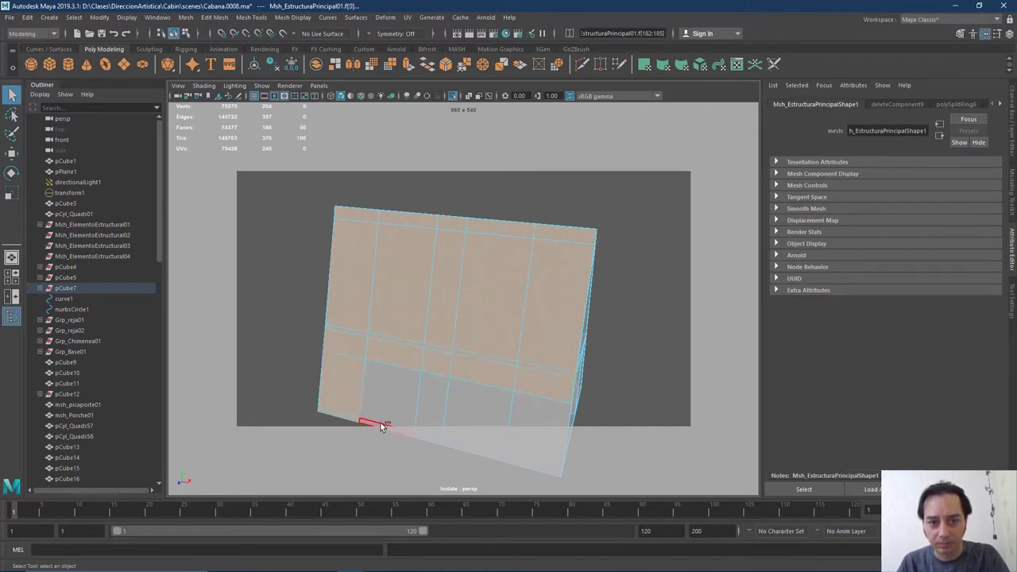
pyautogui.keyDown('shift'); pyautogui.click(383, 421); pyautogui.keyUp('shift')
pyautogui.keyDown('shift'); pyautogui.click(441, 421); pyautogui.keyUp('shift')
pyautogui.keyDown('shift'); pyautogui.click(510, 430); pyautogui.keyUp('shift')
pyautogui.keyDown('shift'); pyautogui.click(530, 461); pyautogui.keyUp('shift')
pyautogui.keyDown('shift'); pyautogui.click(522, 465); pyautogui.keyUp('shift')
# Extract the selected roof faces from the main structure, return to object mode and clear the selection
pyautogui.keyDown('alt'); pyautogui.moveTo(523, 465); pyautogui.dragTo(405, 341); pyautogui.keyUp('alt')
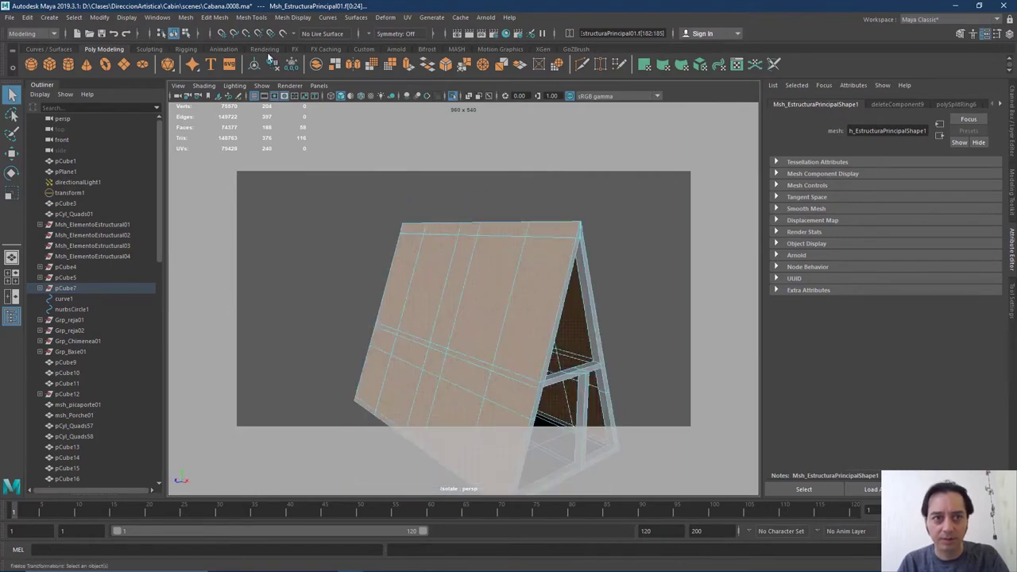
pyautogui.click(221, 18)
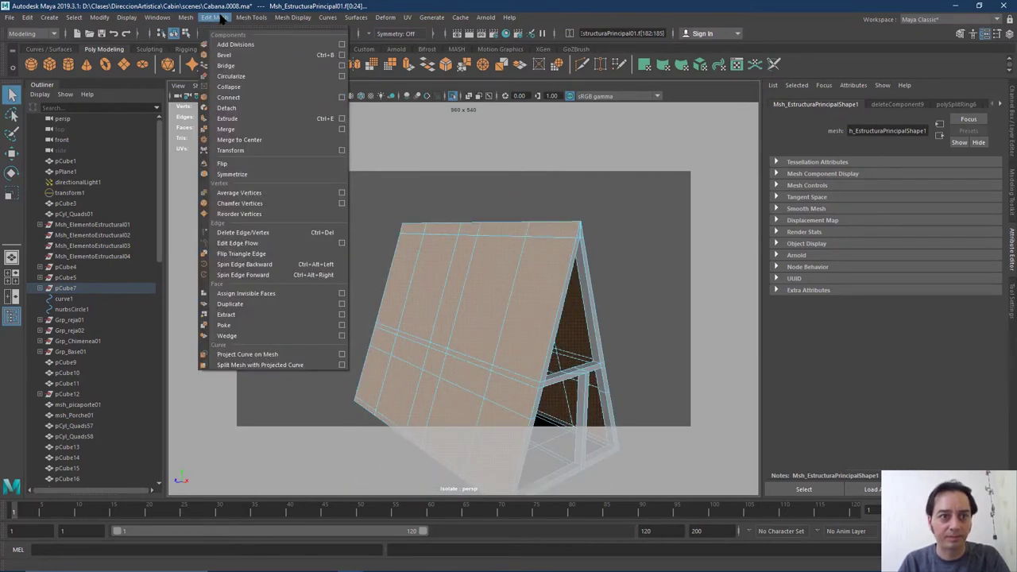
pyautogui.click(226, 315)
pyautogui.moveTo(483, 321); pyautogui.dragTo(544, 255, button='right')
pyautogui.click(654, 273)
# Select both extracted roof slopes and assign a new Arnold aiStandardSurface material to them
pyautogui.click(515, 313)
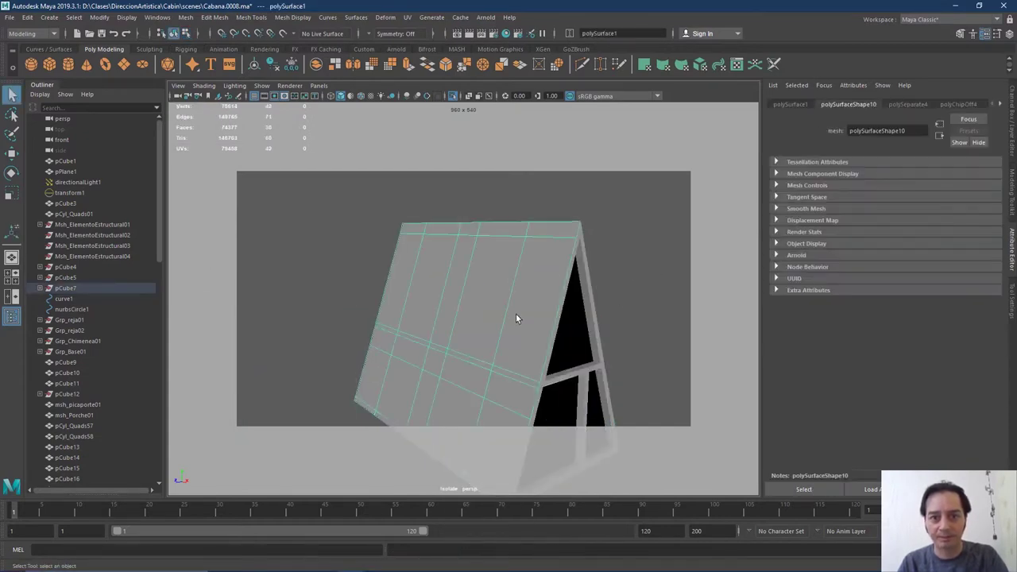
pyautogui.keyDown('alt'); pyautogui.moveTo(611, 319); pyautogui.dragTo(599, 243, button='middle'); pyautogui.keyUp('alt')
pyautogui.keyDown('alt'); pyautogui.moveTo(600, 242); pyautogui.dragTo(545, 297); pyautogui.keyUp('alt')
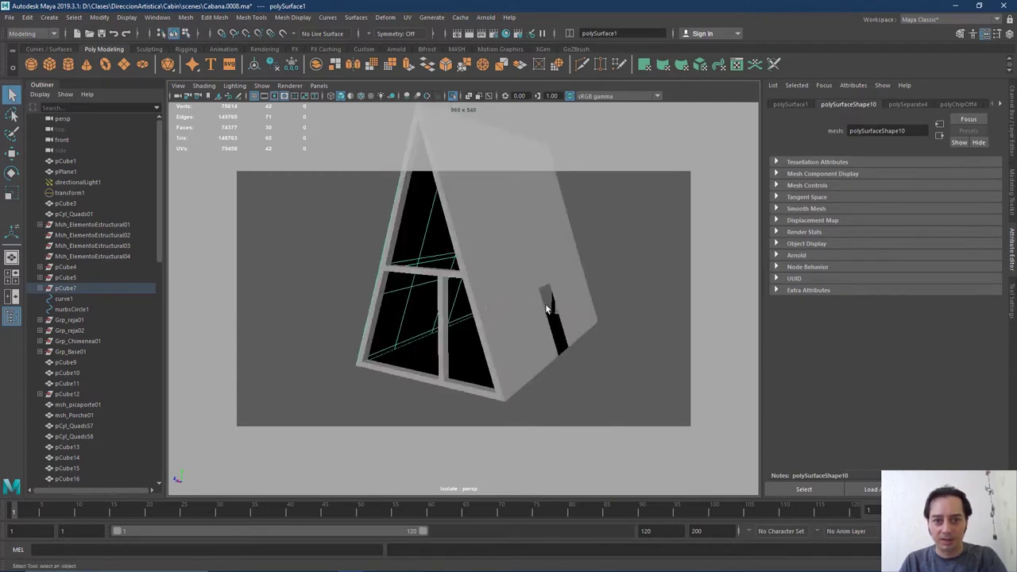
pyautogui.click(497, 266)
pyautogui.moveTo(498, 266)
pyautogui.keyDown('alt'); pyautogui.mouseDown()
pyautogui.moveTo(515, 321)
pyautogui.moveTo(497, 269)
pyautogui.mouseUp(); pyautogui.keyUp('alt')
pyautogui.moveTo(498, 269); pyautogui.dragTo(502, 547, button='right')
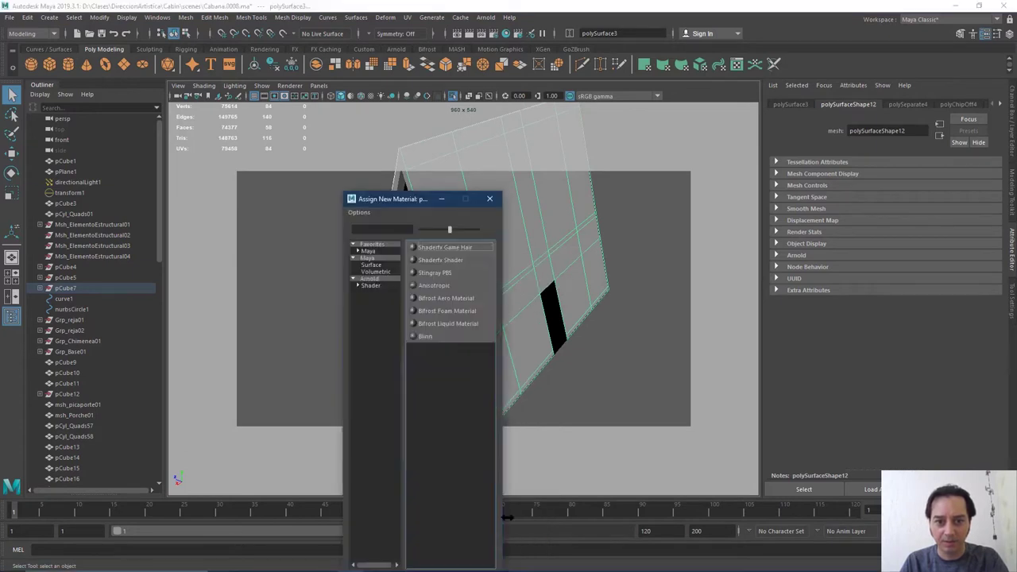
pyautogui.click(374, 281)
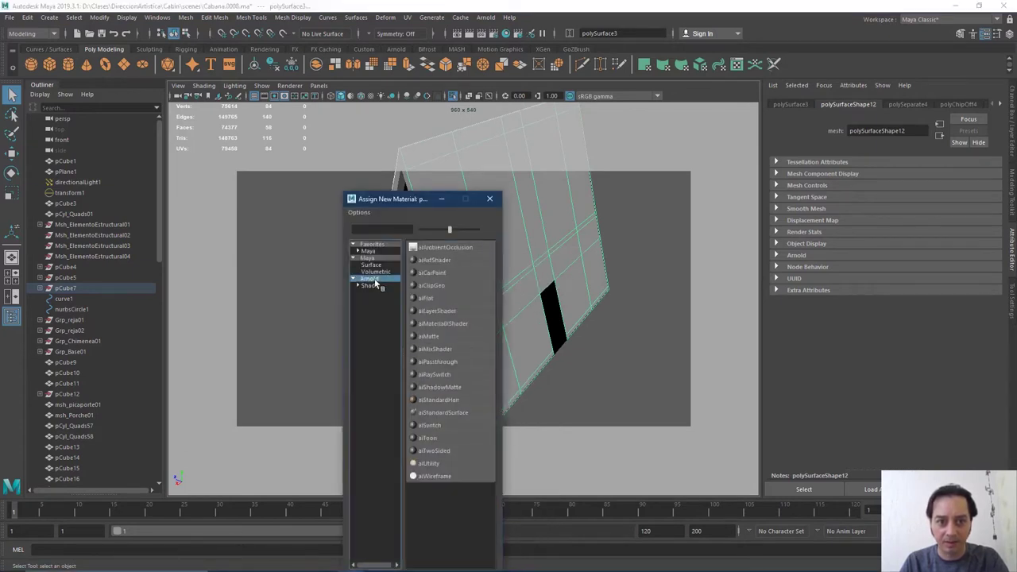
pyautogui.click(443, 414)
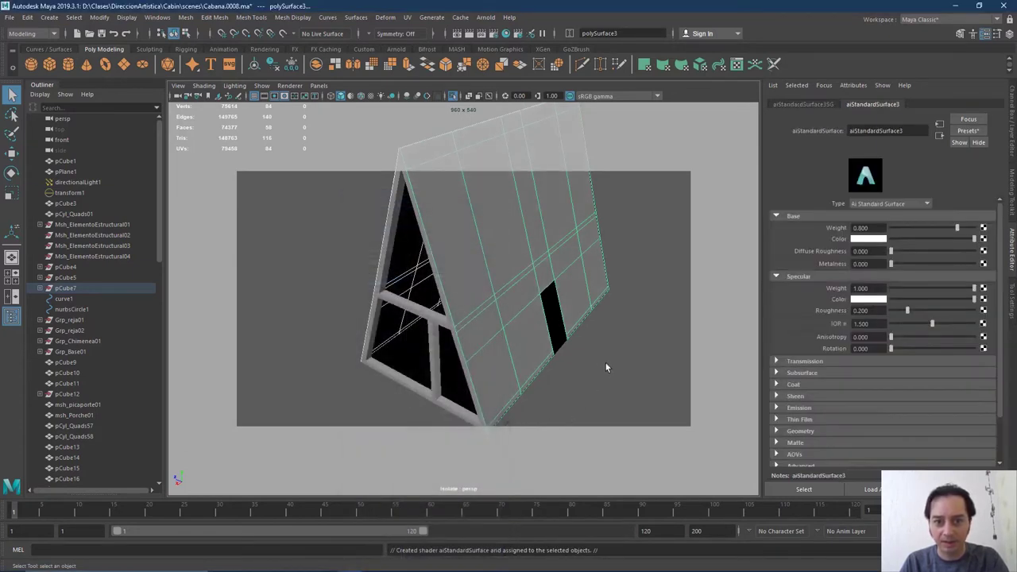
pyautogui.keyDown('alt'); pyautogui.moveTo(634, 273); pyautogui.dragTo(629, 315); pyautogui.keyUp('alt')
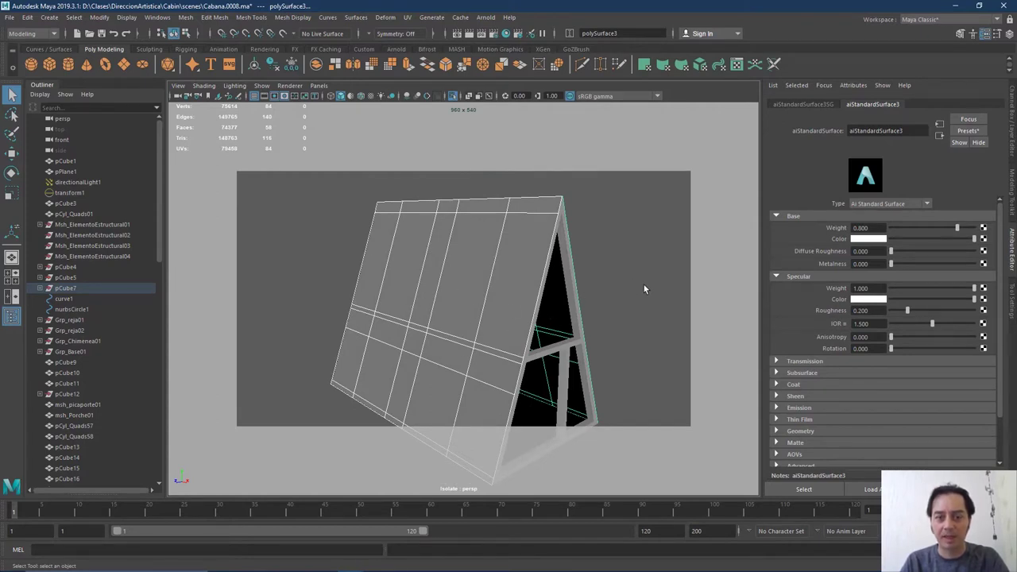
# Switch to Firefox, search the web for "tejas displacement" and show the image results
pyautogui.click(324, 562)
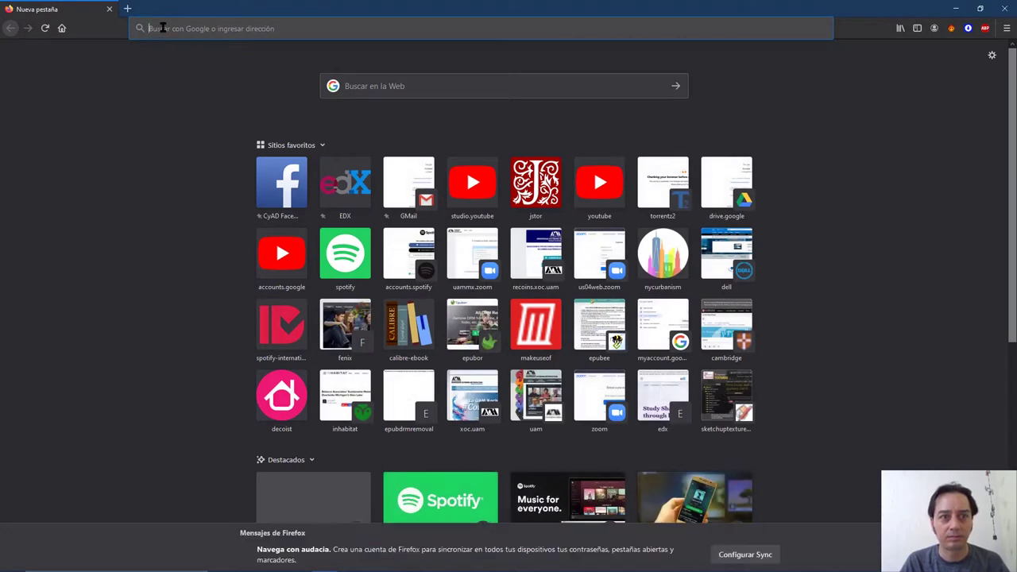
pyautogui.click(371, 86)
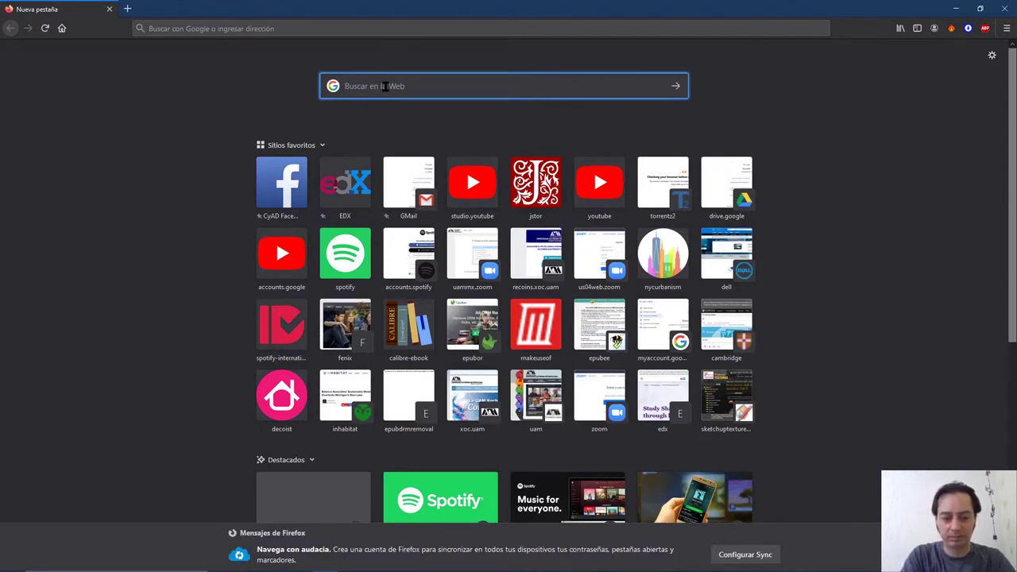
pyautogui.write('tejas')
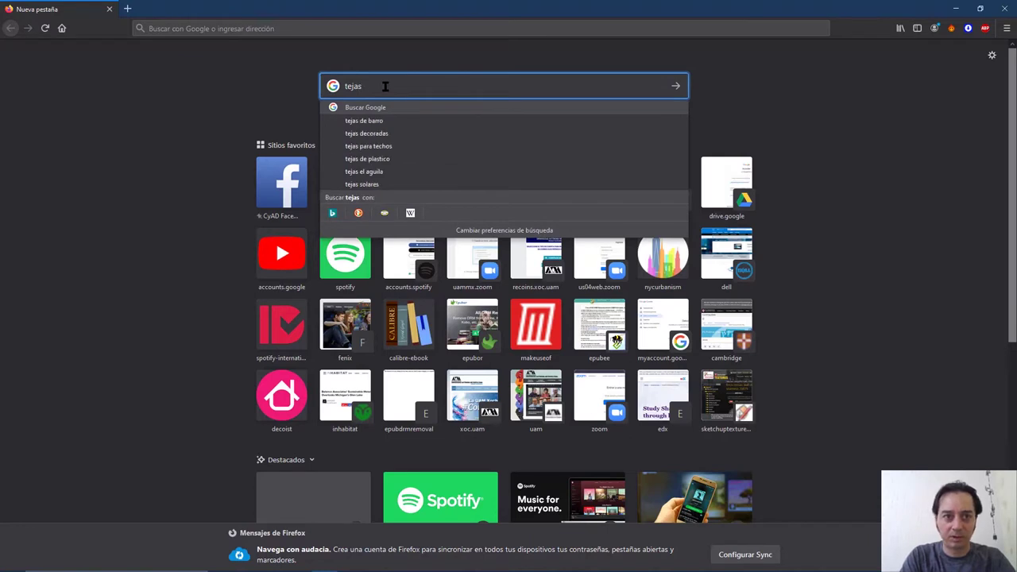
pyautogui.write(' textura')
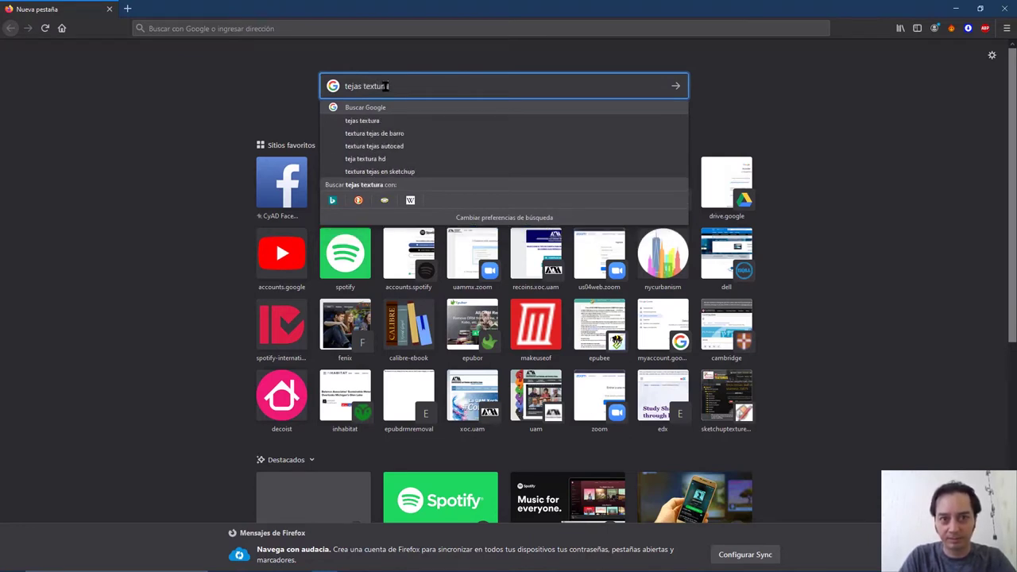
pyautogui.press('BackSpace')
pyautogui.press('BackSpace')
pyautogui.press('BackSpace')
pyautogui.press('BackSpace')
pyautogui.press('BackSpace')
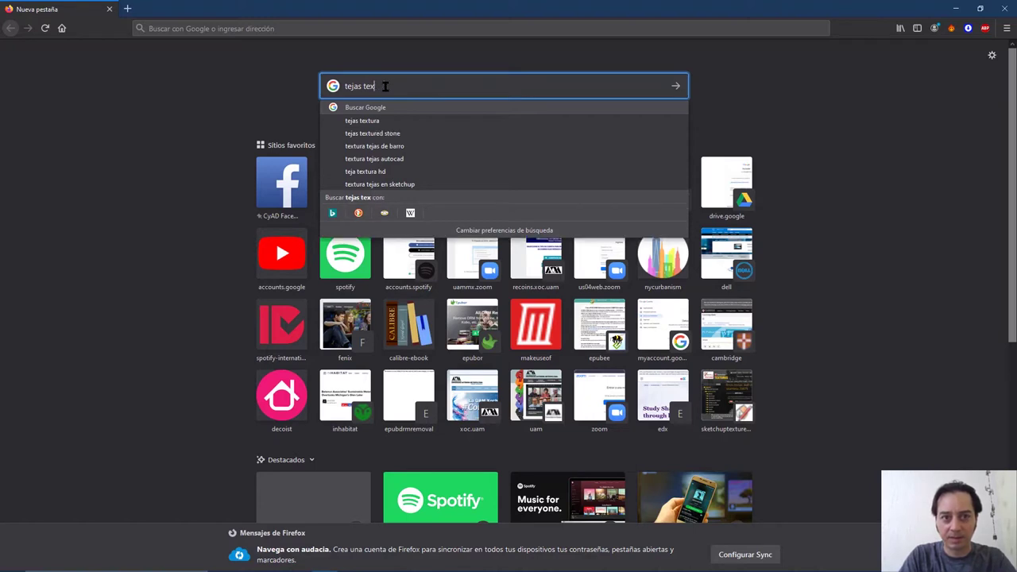
pyautogui.write('displace')
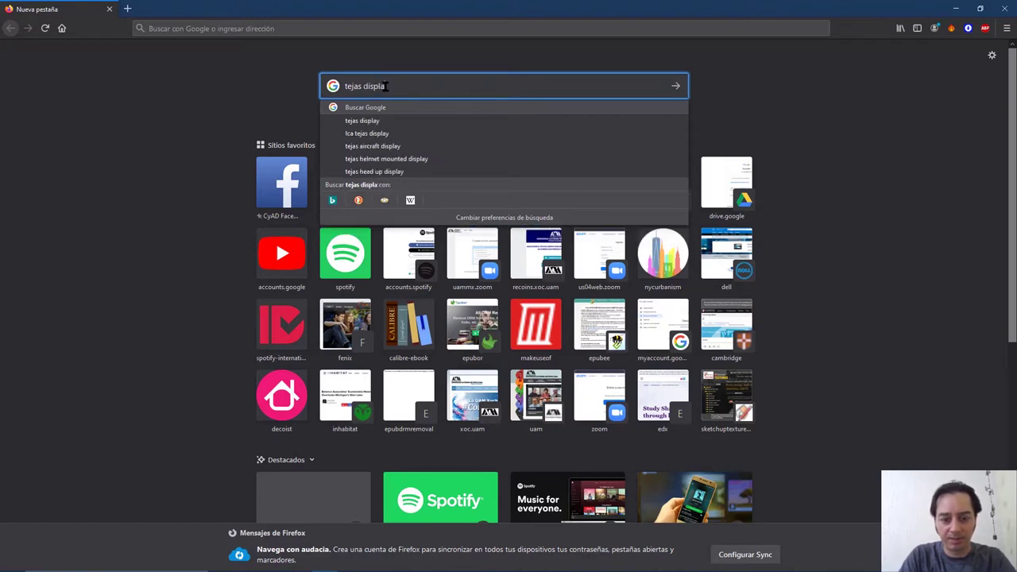
pyautogui.write('ment')
pyautogui.press('Return')
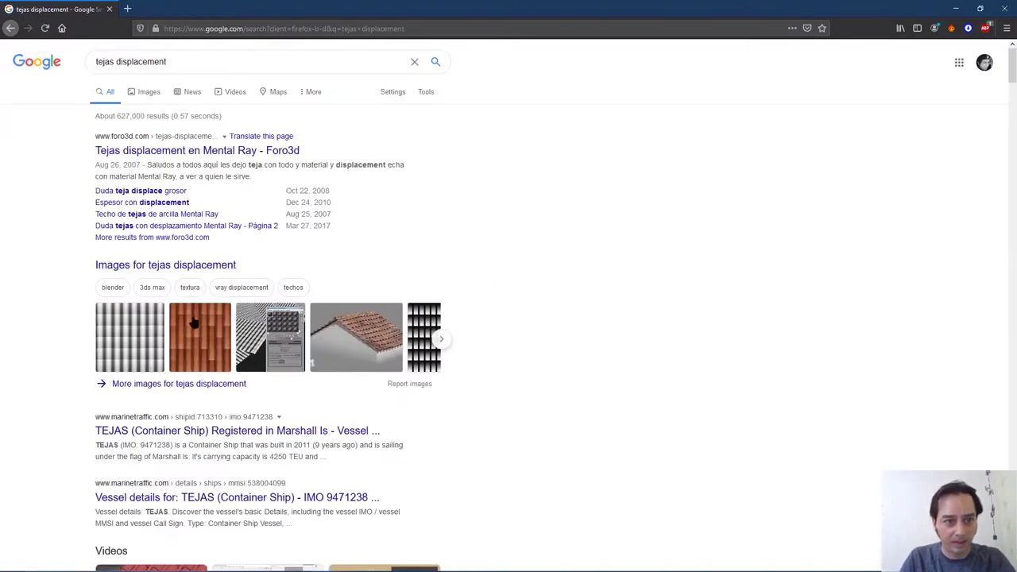
pyautogui.click(150, 95)
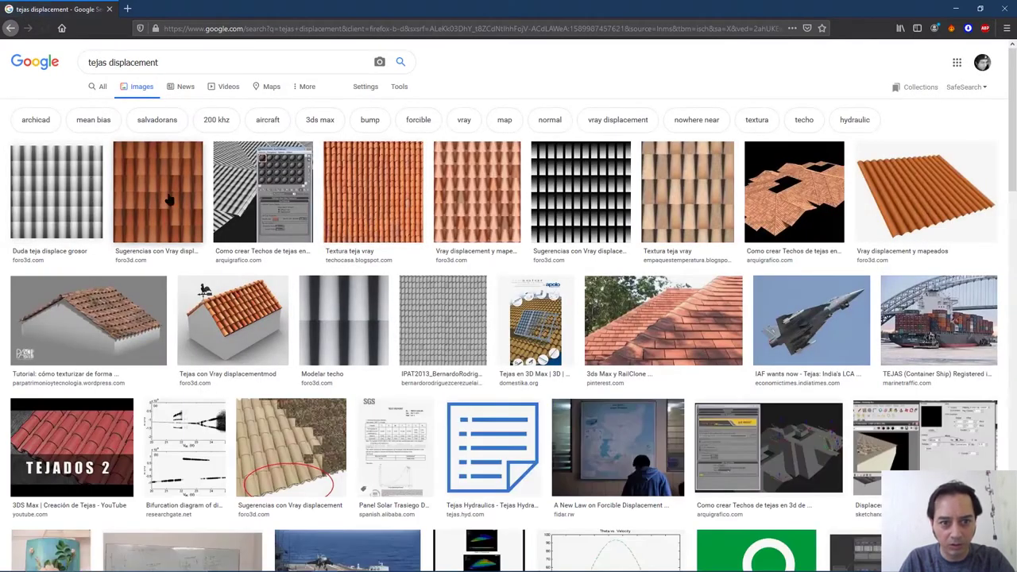
# Switch to the stairway reference photo in Fotos and zoom in to examine the shape of the cabin's roof tiles
pyautogui.hotkey('alt', 'Tab')
pyautogui.click(664, 273)
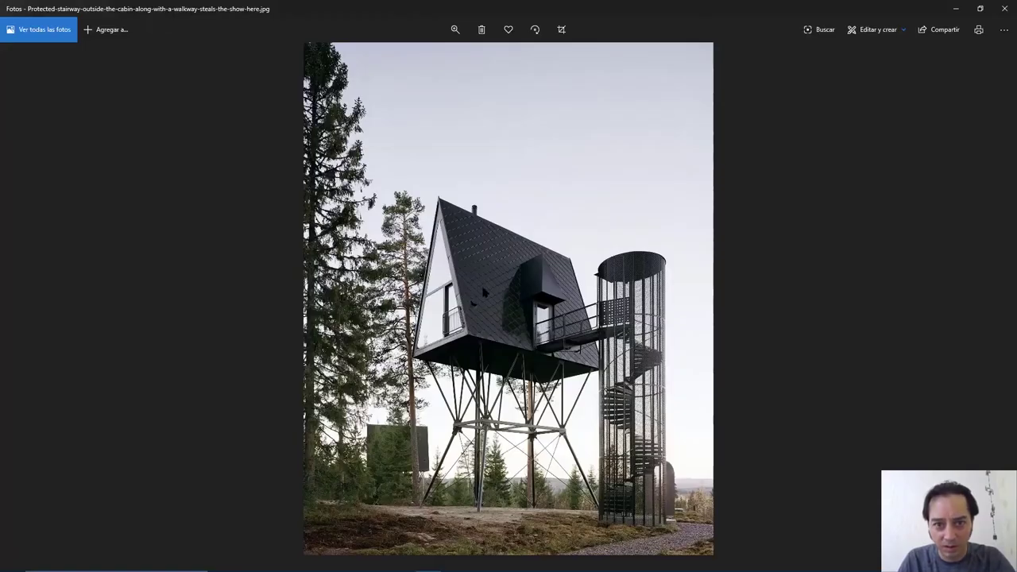
pyautogui.scroll(-1, 486, 298)
pyautogui.scroll(1, 490, 302)
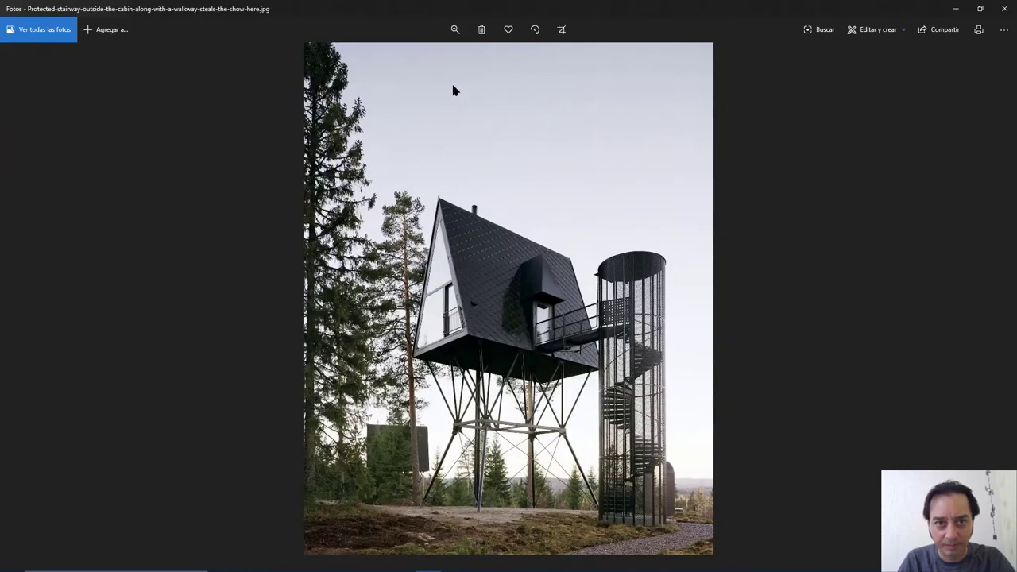
pyautogui.click(456, 30)
pyautogui.click(463, 56)
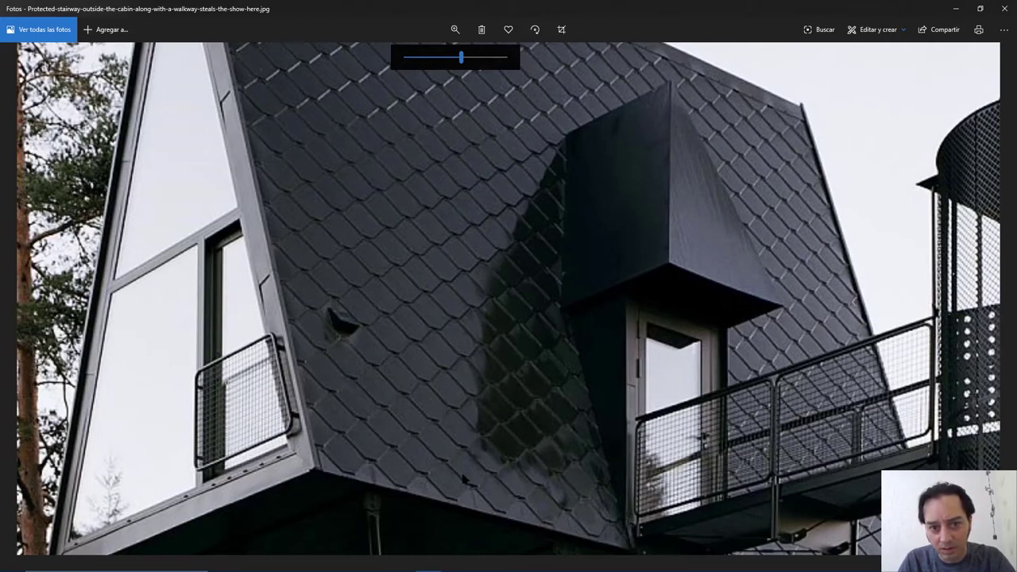
# Return to Firefox and look through the image results for a roof tile displacement texture matching the cabin
pyautogui.hotkey('alt', 'Tab')
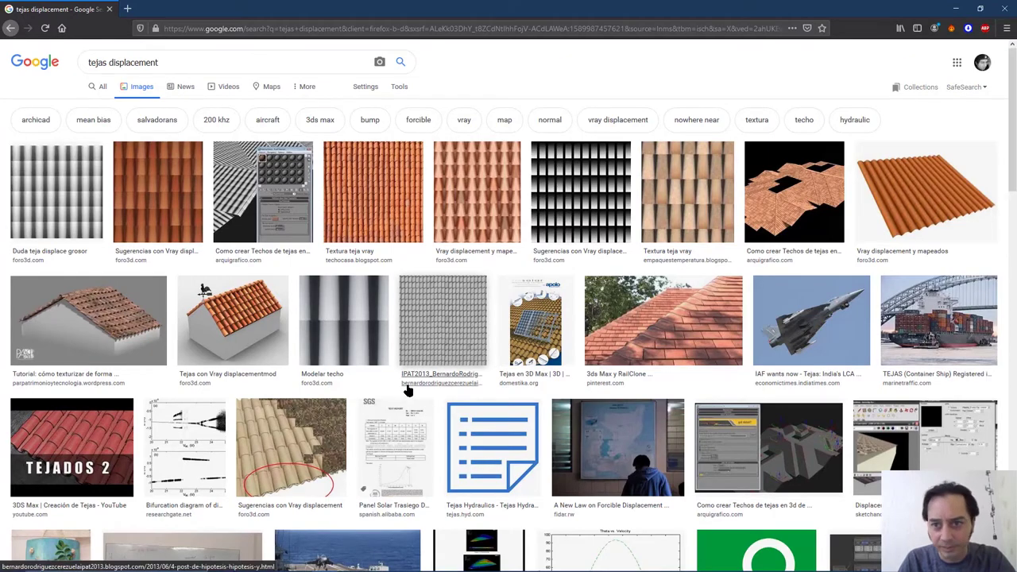
pyautogui.scroll(-3, 409, 392)
pyautogui.scroll(-6, 409, 390)
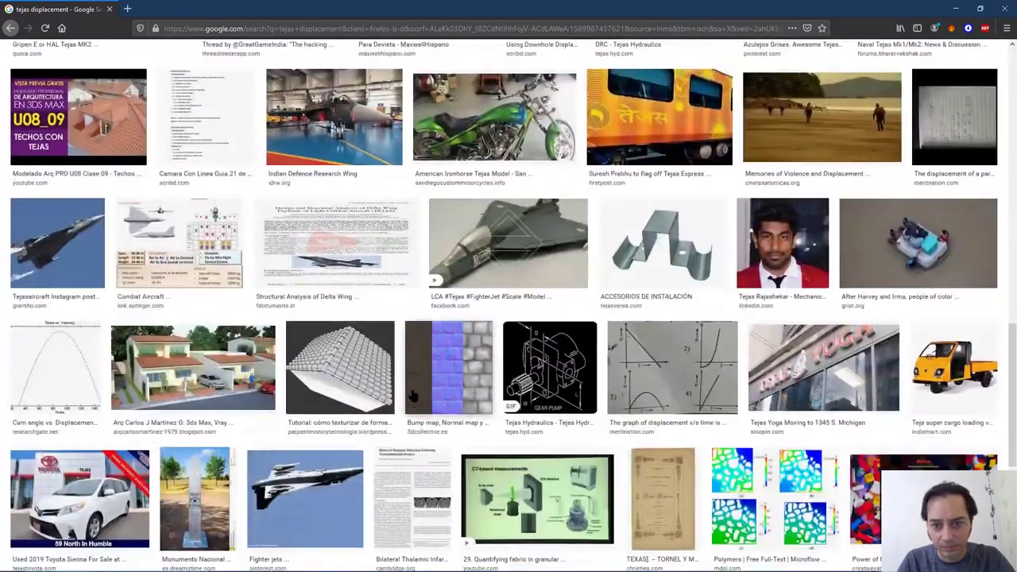
# Browse the "tejas displacement" image results again for a tile texture closer to the cabin's overlapping diamond-shaped roof tiles
pyautogui.hotkey('alt', 'Tab')
pyautogui.hotkey('alt', 'Tab')
pyautogui.hotkey('alt', 'Tab')
pyautogui.hotkey('alt', 'Tab')
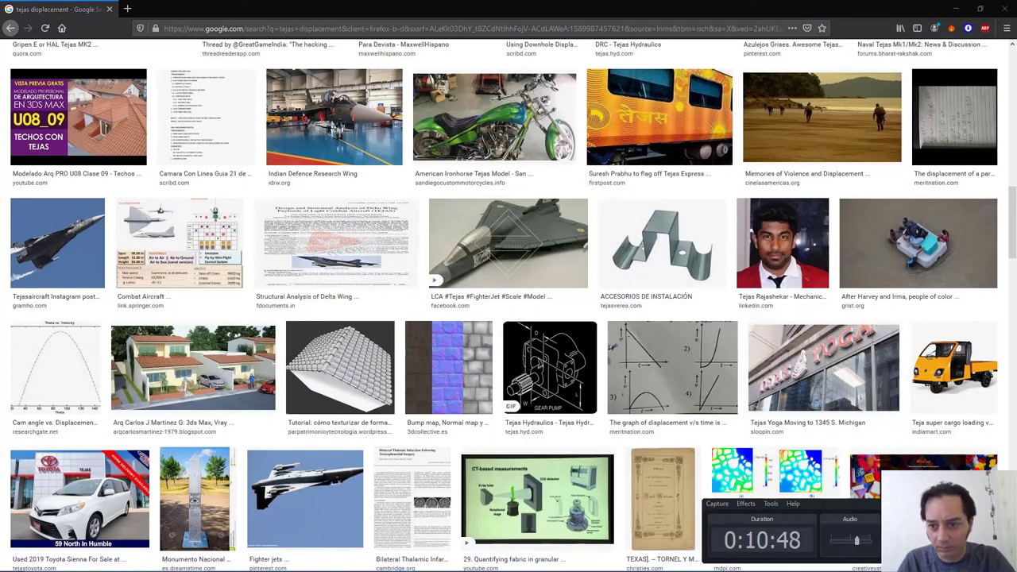
pyautogui.hotkey('alt', 'Tab')
pyautogui.scroll(-2, 352, 318)
pyautogui.scroll(-5, 352, 318)
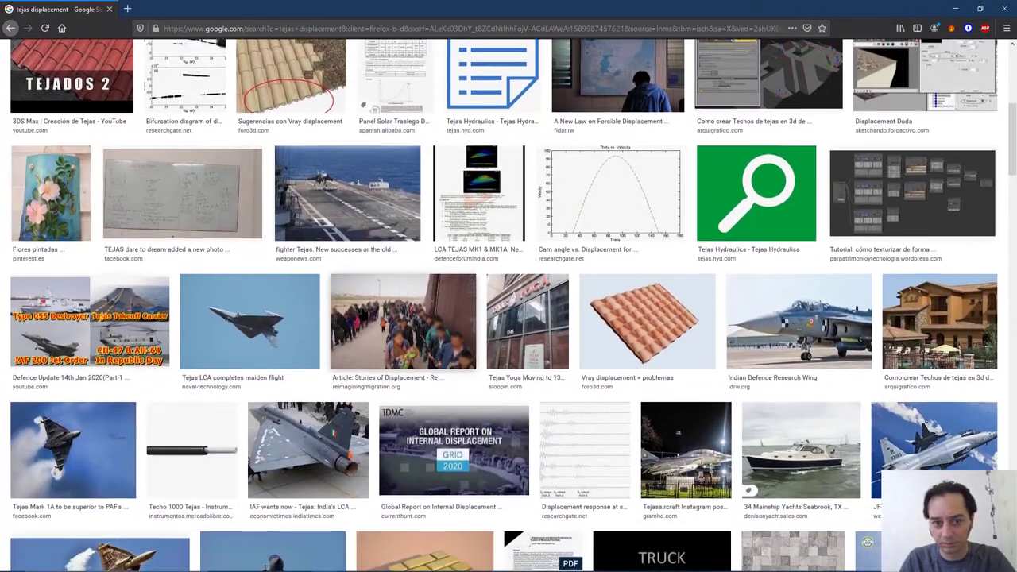
pyautogui.scroll(-5, 364, 313)
pyautogui.scroll(-2, 363, 312)
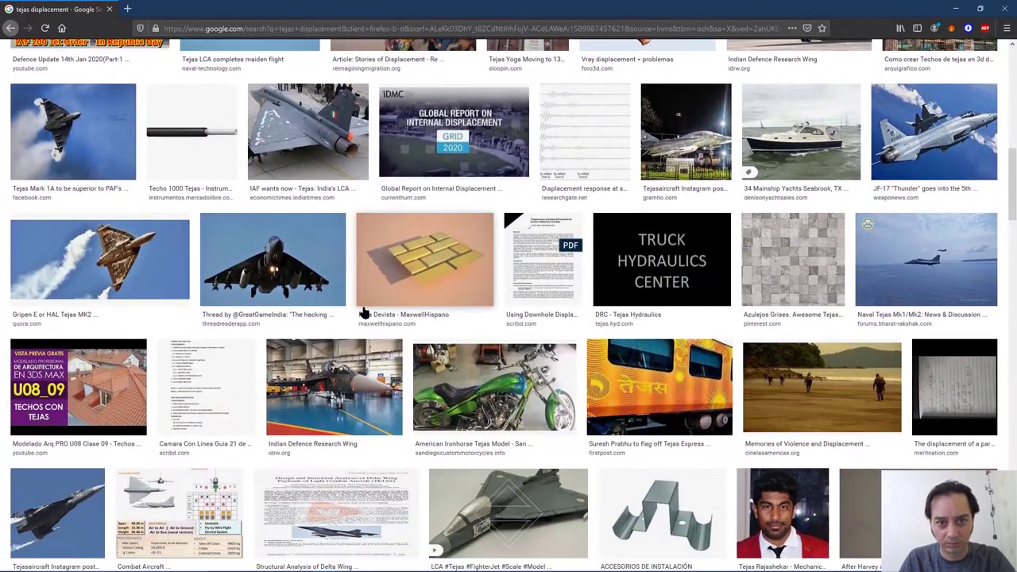
pyautogui.scroll(10, 363, 309)
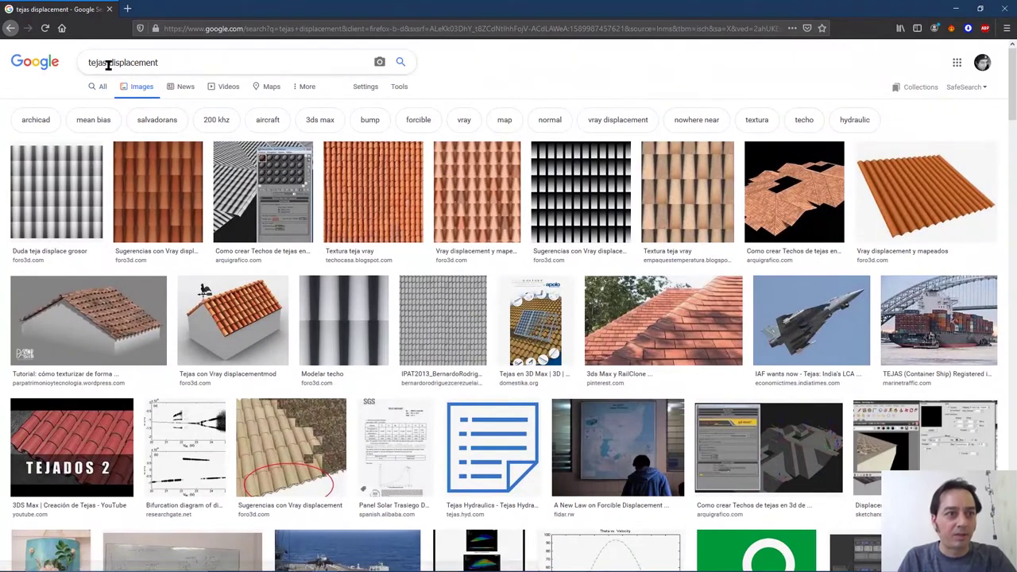
# Change the image search to "roof tiles displacement" and recheck the cabin's tile shape in the stairway reference photo in Fotos
pyautogui.doubleClick(99, 63)
pyautogui.write('roof tiles')
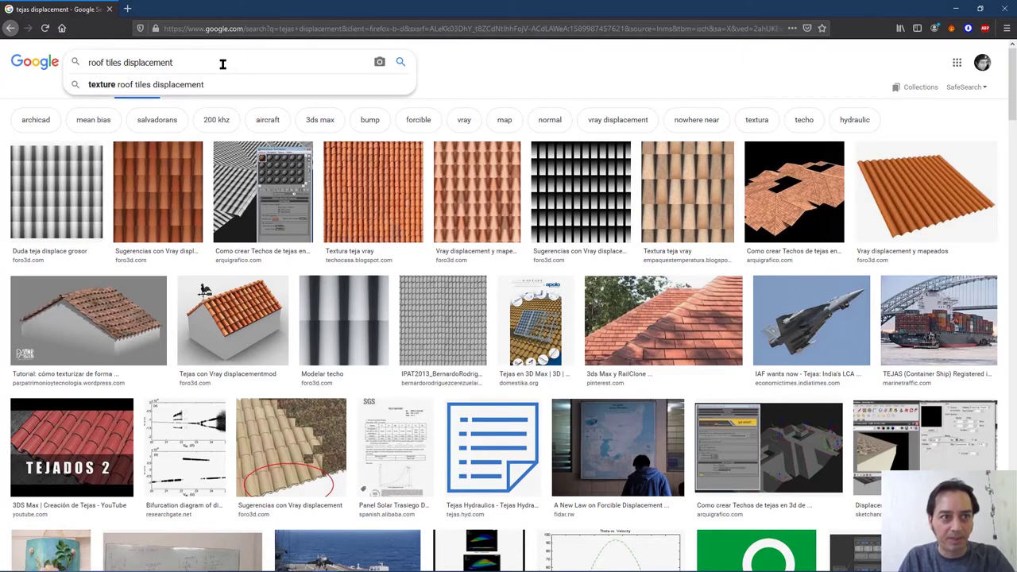
pyautogui.press('Return')
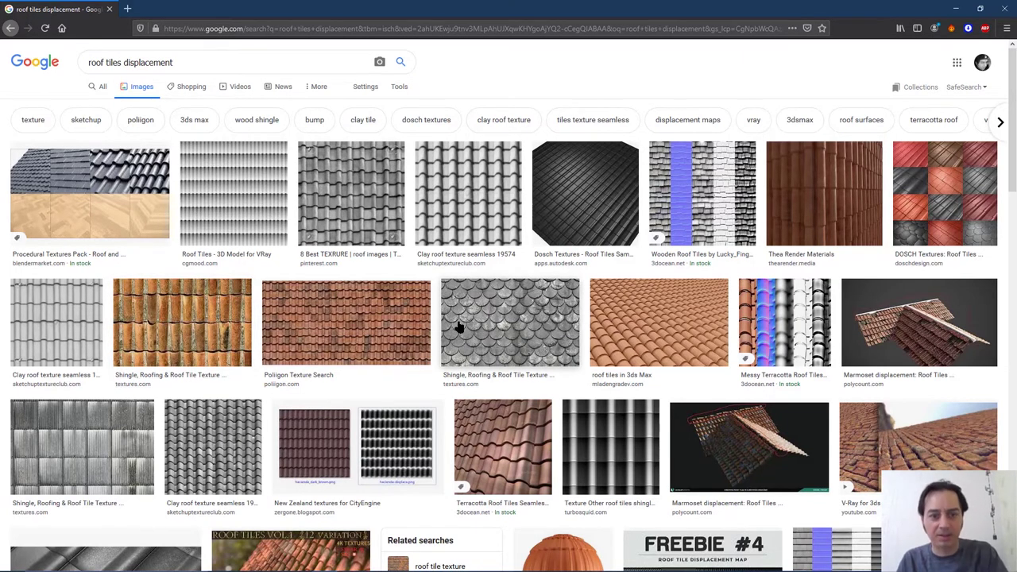
pyautogui.hotkey('alt', 'Tab')
pyautogui.hotkey('alt', 'Tab')
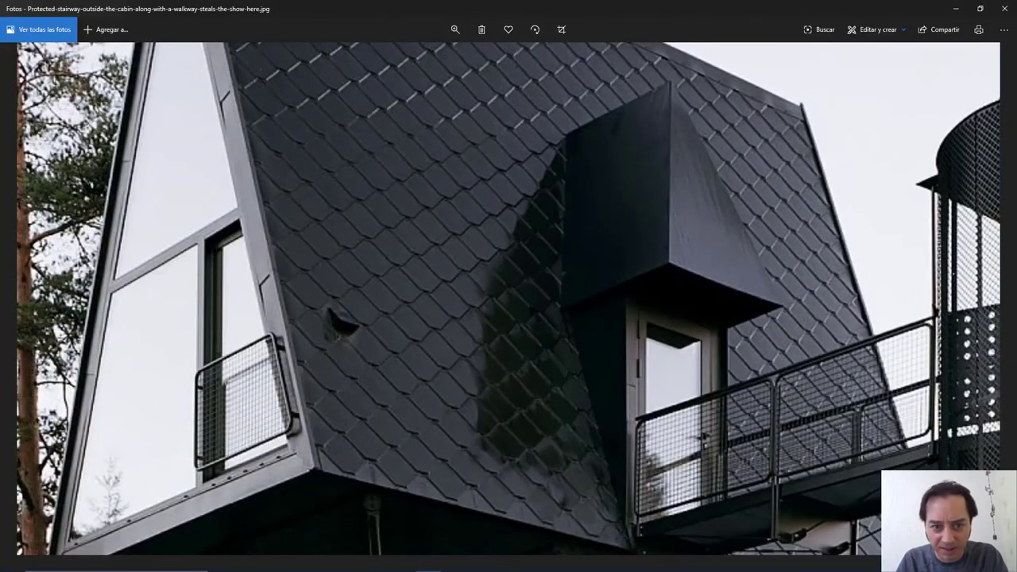
pyautogui.hotkey('alt', 'Tab')
# Look through the new Firefox image results and open the preview of the grey diamond-pattern metal roof tile texture from ArtStation
pyautogui.scroll(-3, 487, 445)
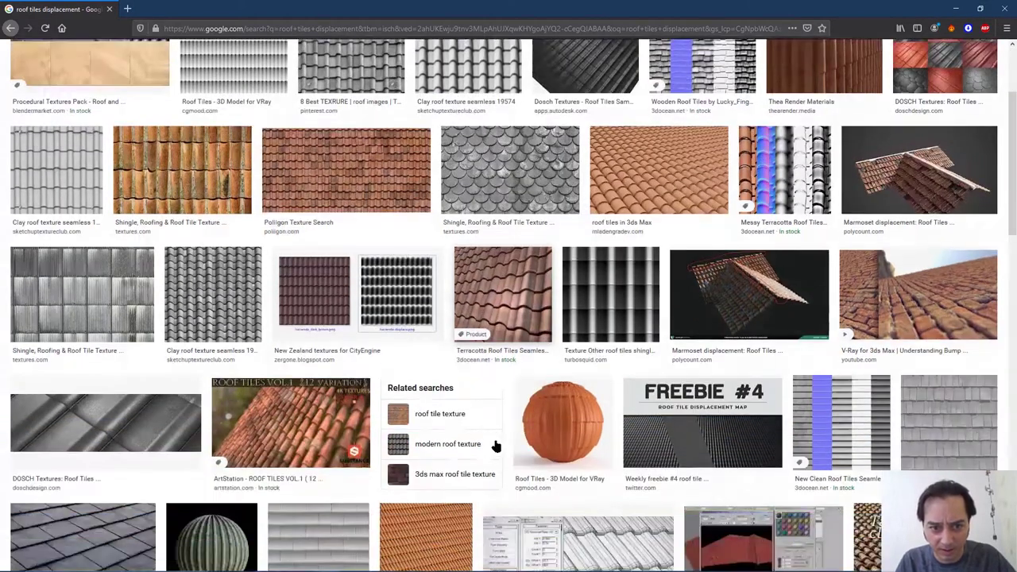
pyautogui.scroll(-3, 487, 447)
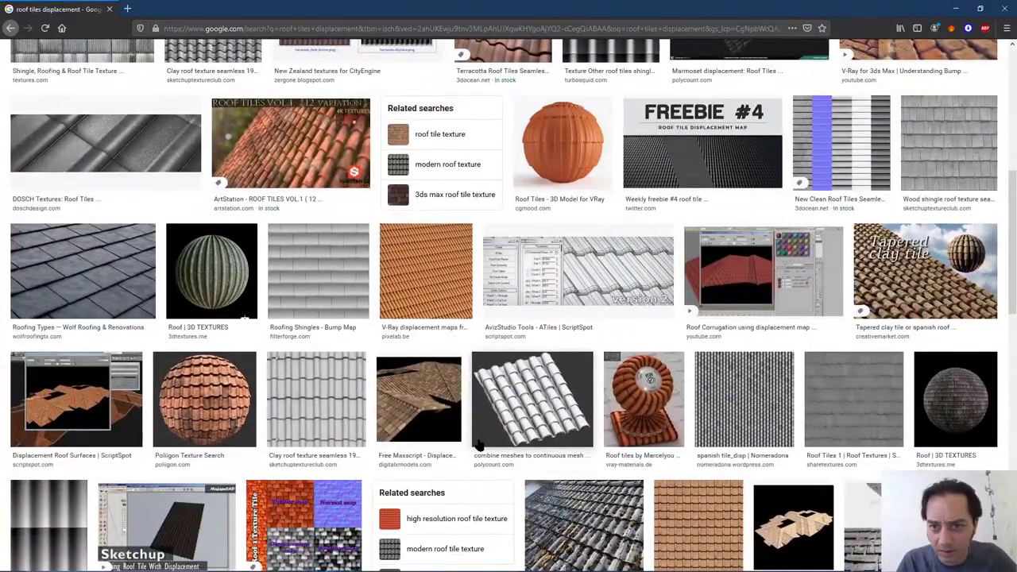
pyautogui.scroll(-3, 477, 446)
pyautogui.scroll(-2, 479, 445)
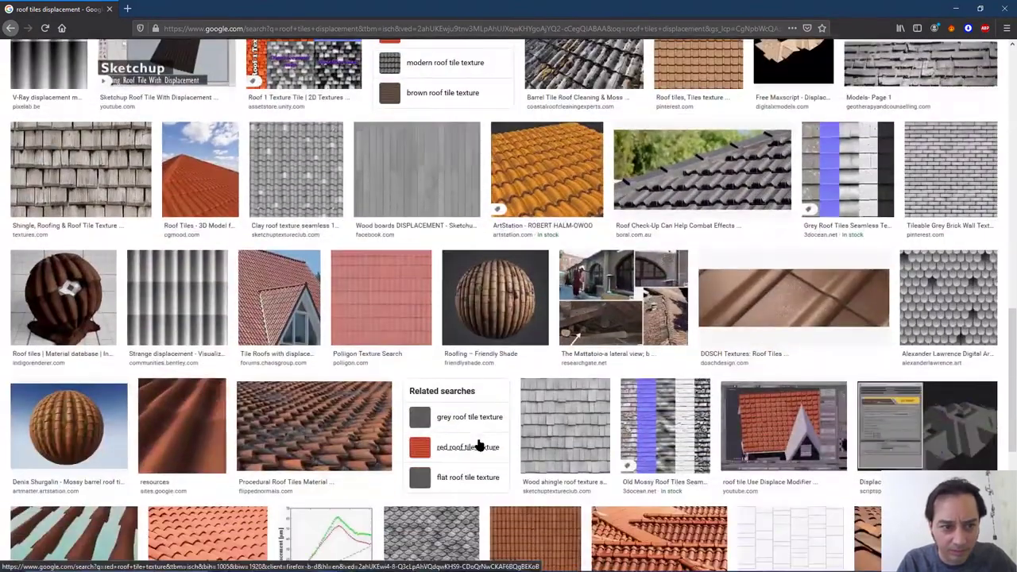
pyautogui.scroll(-3, 480, 446)
pyautogui.scroll(-2, 481, 449)
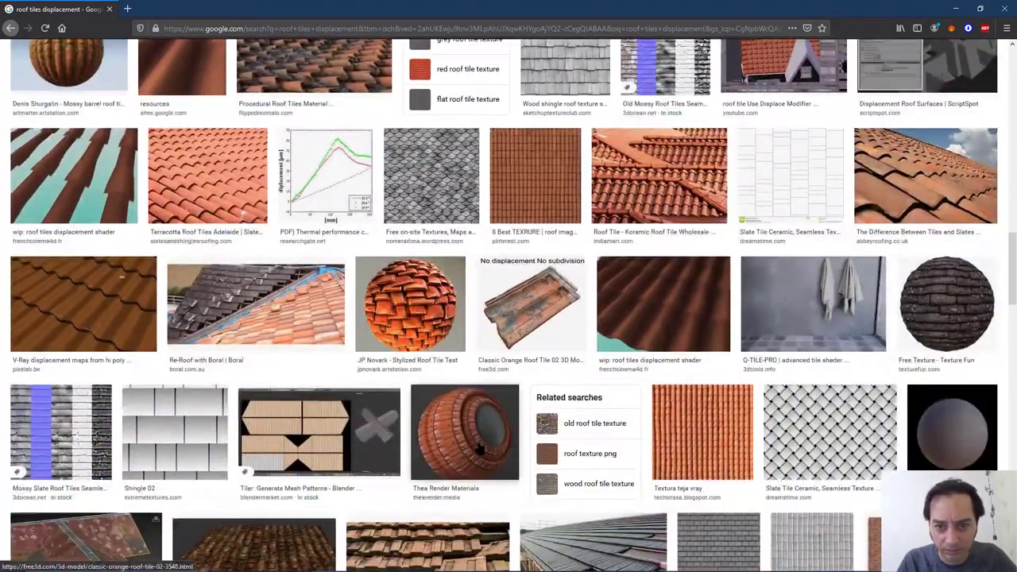
pyautogui.scroll(-4, 479, 452)
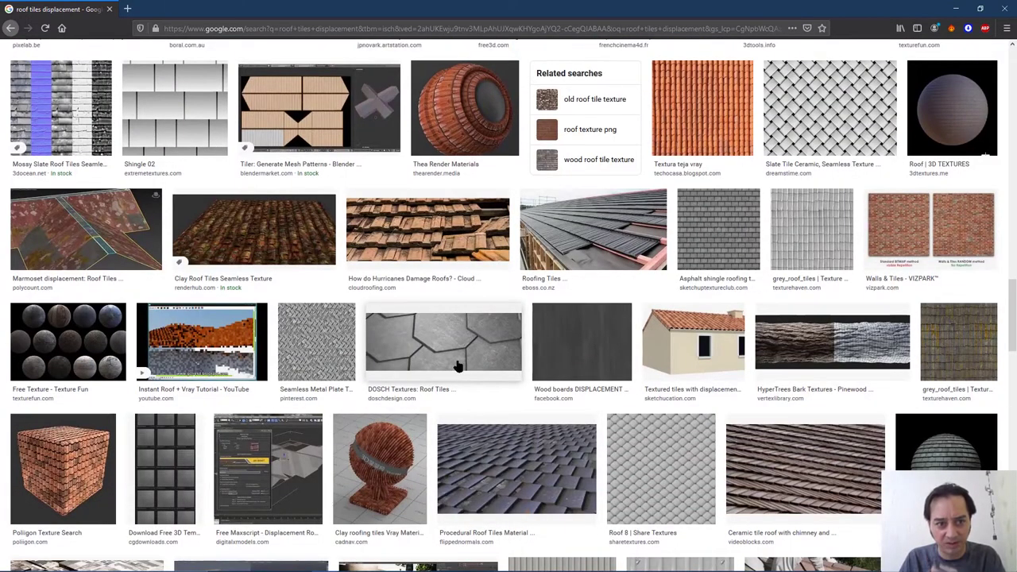
pyautogui.scroll(-3, 442, 443)
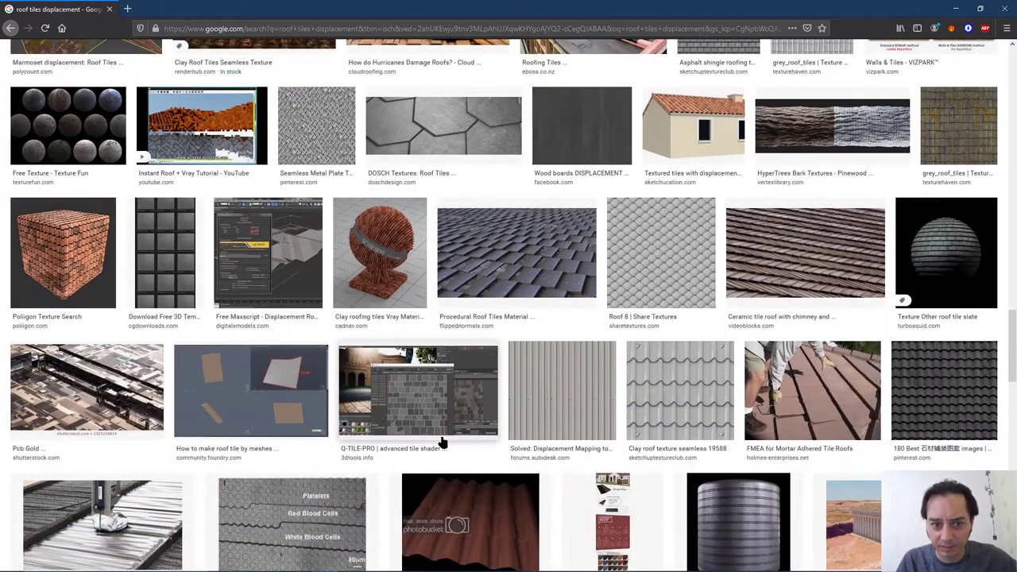
pyautogui.scroll(-3, 442, 443)
pyautogui.scroll(-2, 445, 442)
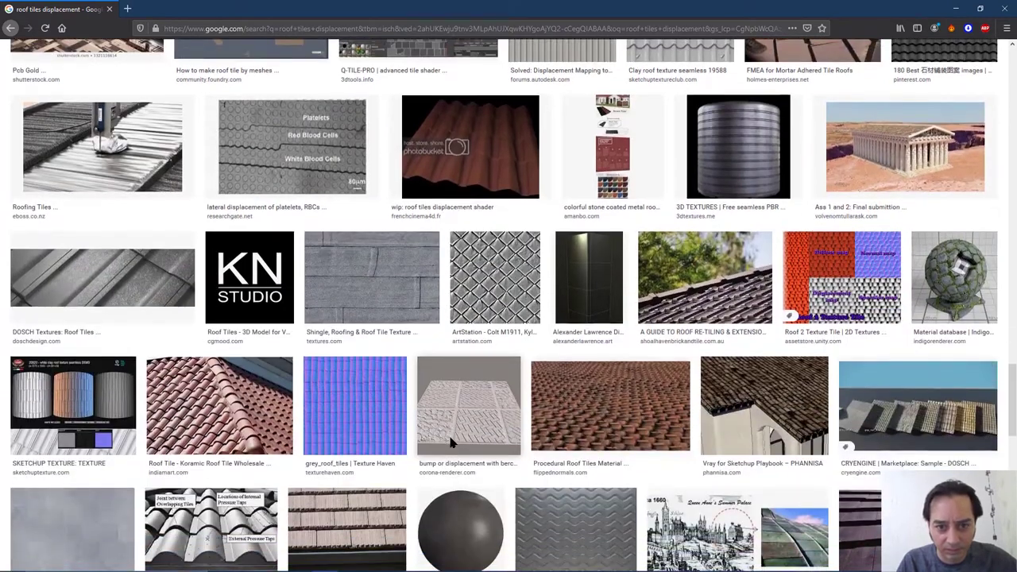
pyautogui.click(485, 310)
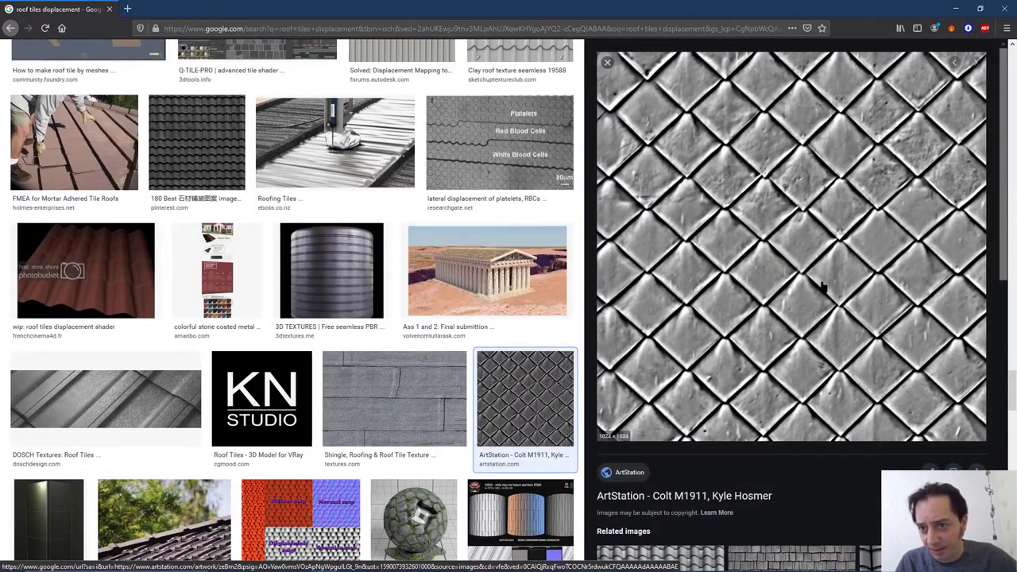
# Open the diamond roof tile texture at full size and save it as a JPG in the Cabin project's sourceimages folder
pyautogui.rightClick(798, 246)
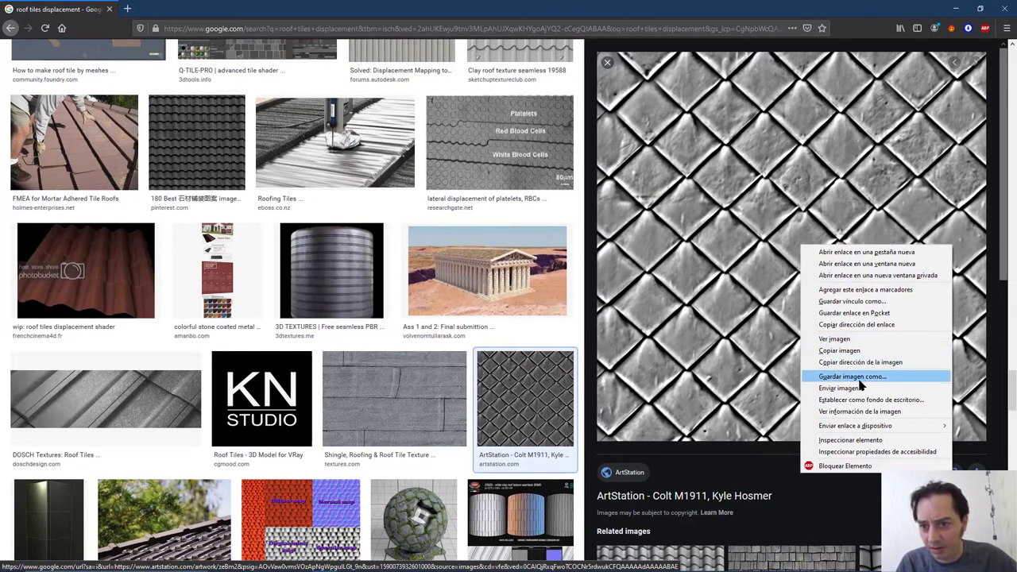
pyautogui.click(863, 341)
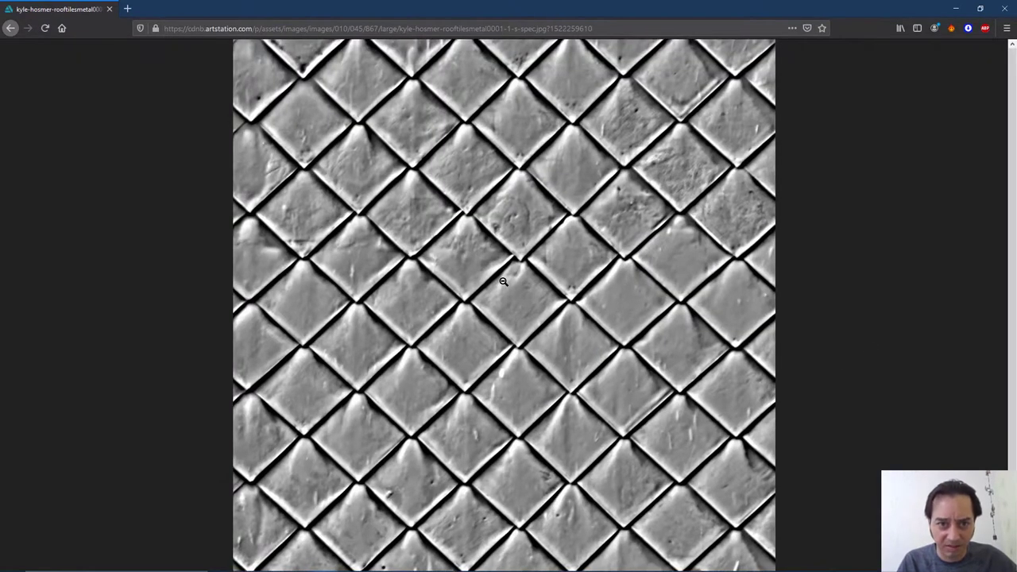
pyautogui.rightClick(503, 279)
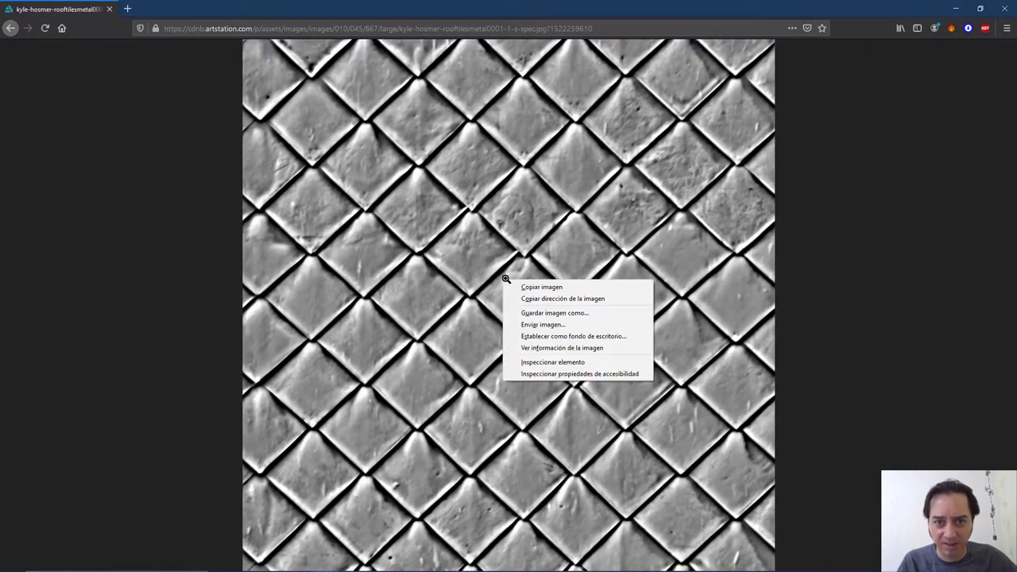
pyautogui.click(570, 316)
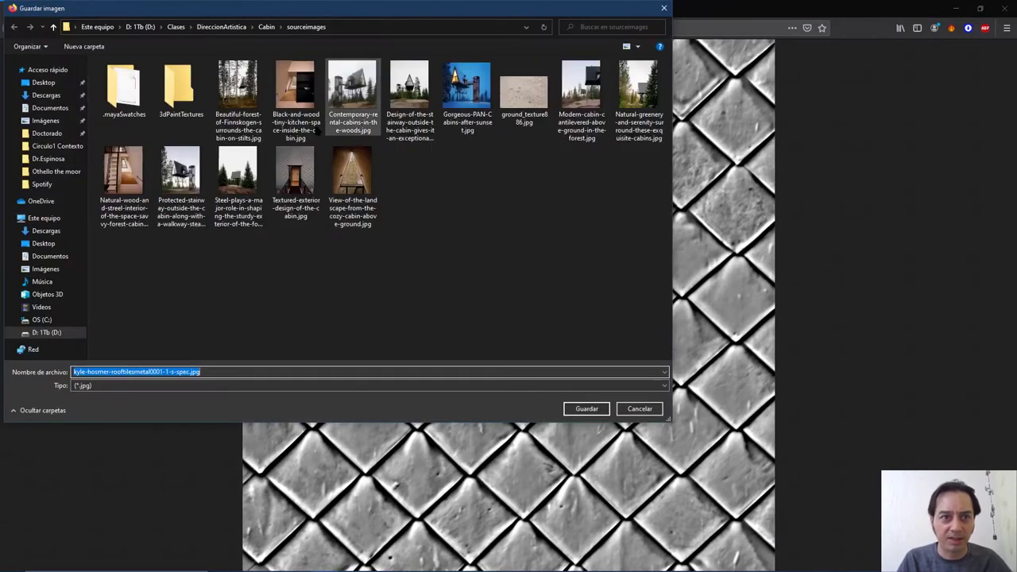
pyautogui.click(266, 28)
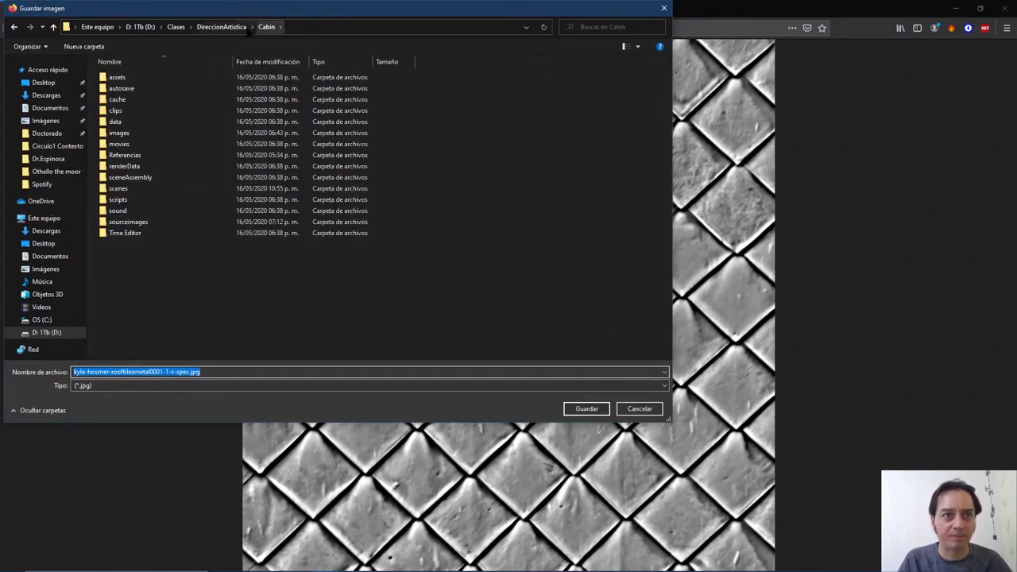
pyautogui.doubleClick(127, 222)
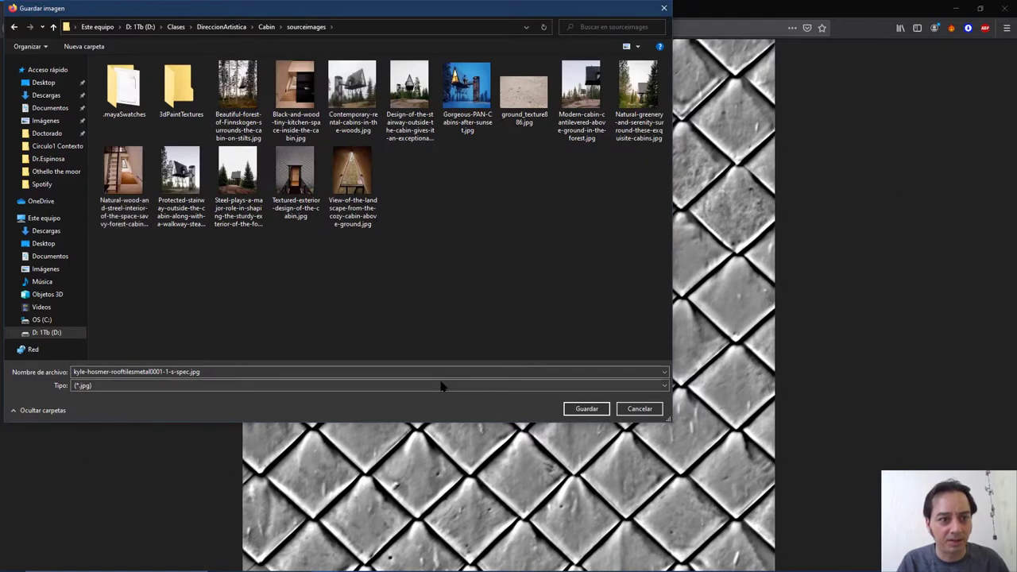
pyautogui.click(582, 408)
# Switch to Maya and connect a File texture to the Bump Mapping attribute of the roof slopes' aiStandardSurface material
pyautogui.moveTo(354, 562)
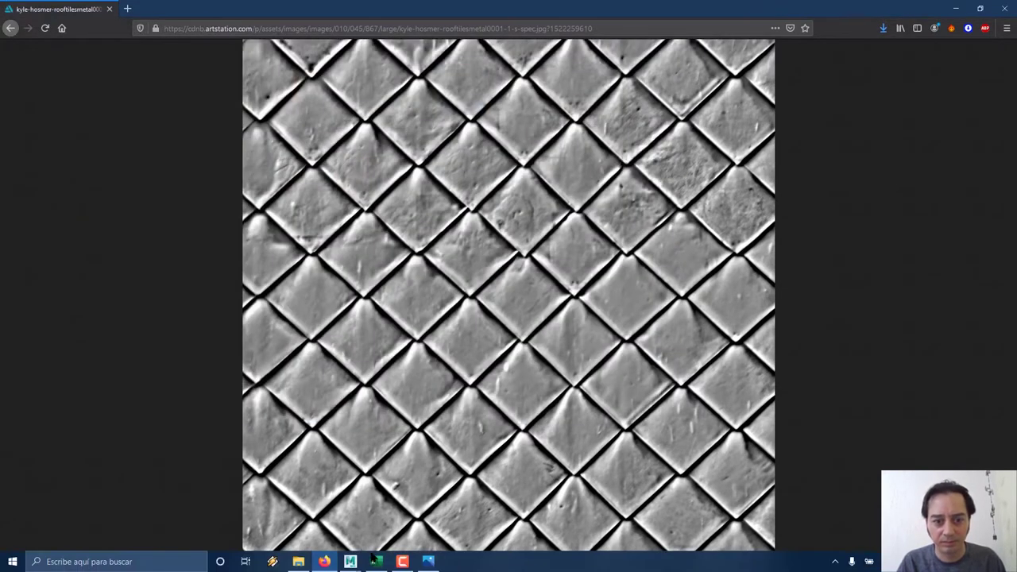
pyautogui.click(409, 511)
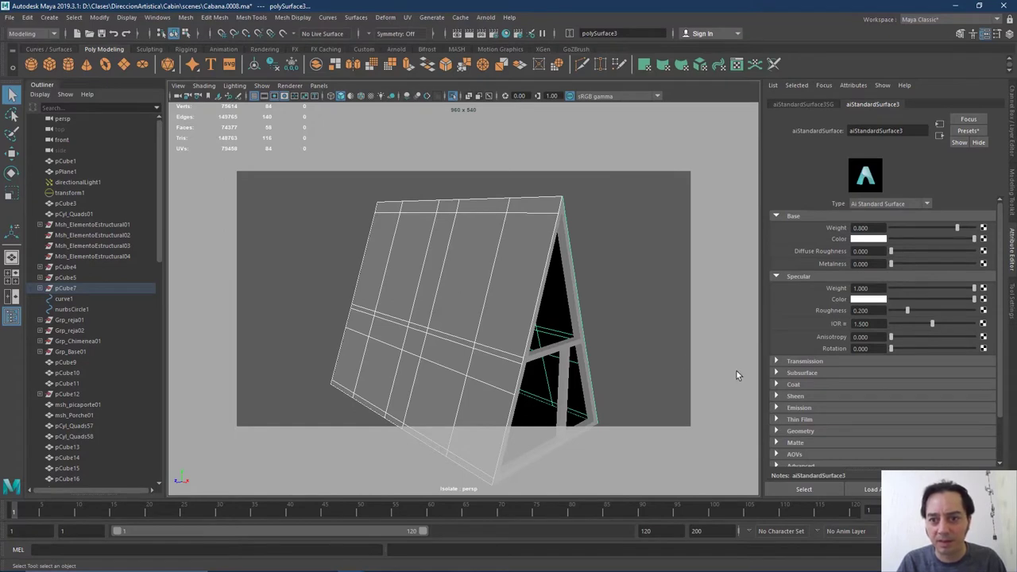
pyautogui.scroll(-2, 834, 403)
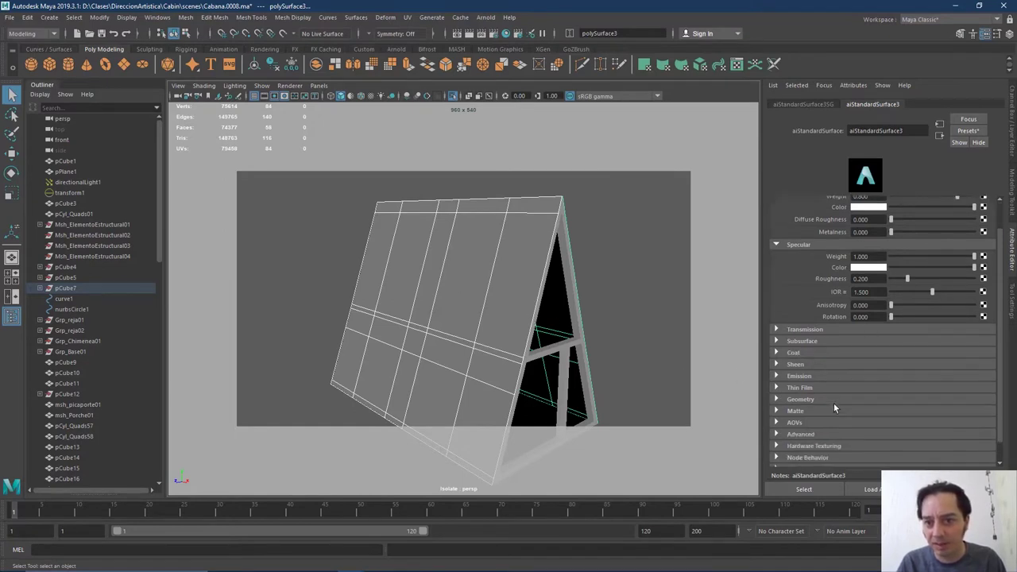
pyautogui.scroll(2, 821, 350)
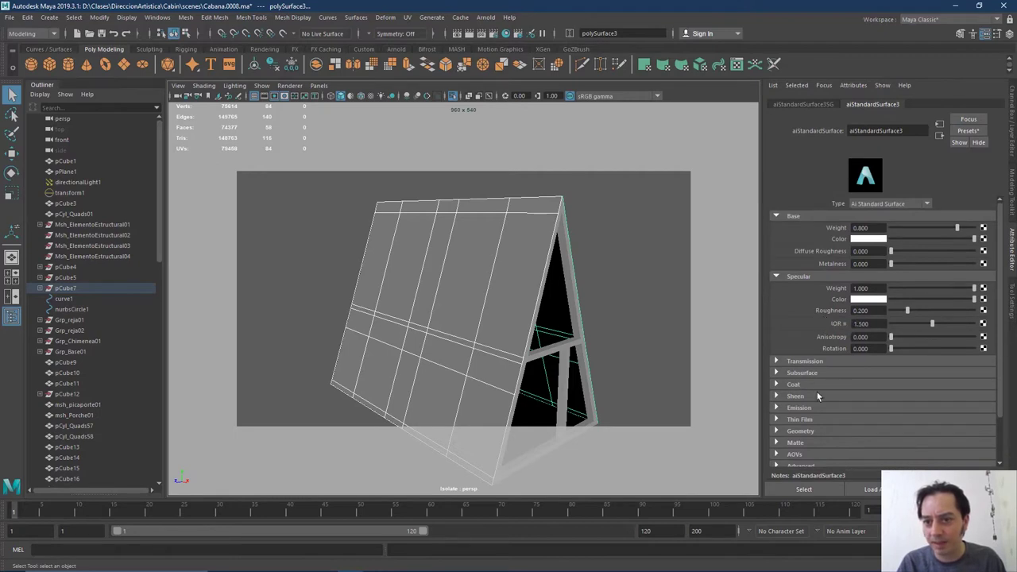
pyautogui.scroll(-2, 817, 394)
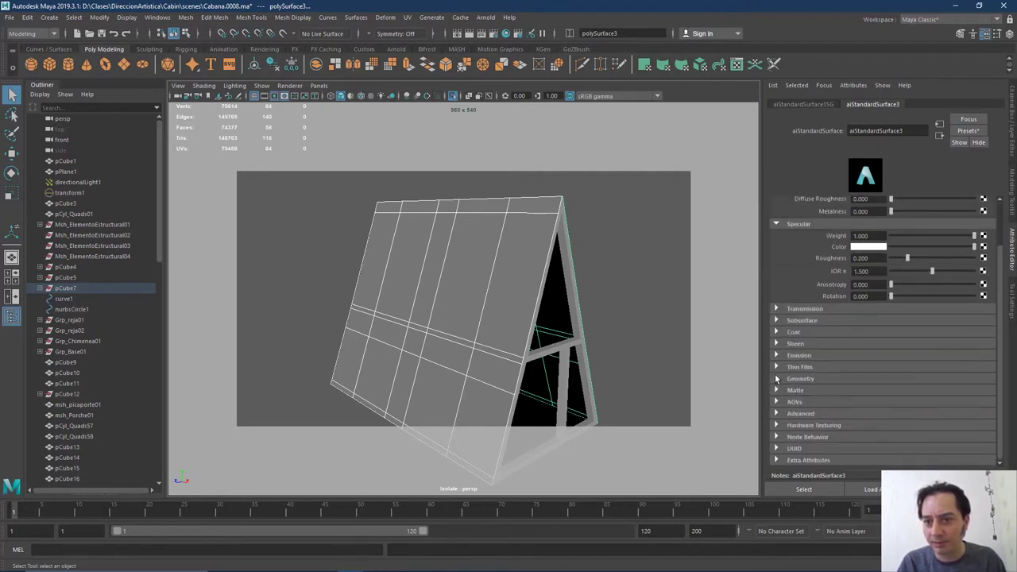
pyautogui.click(788, 379)
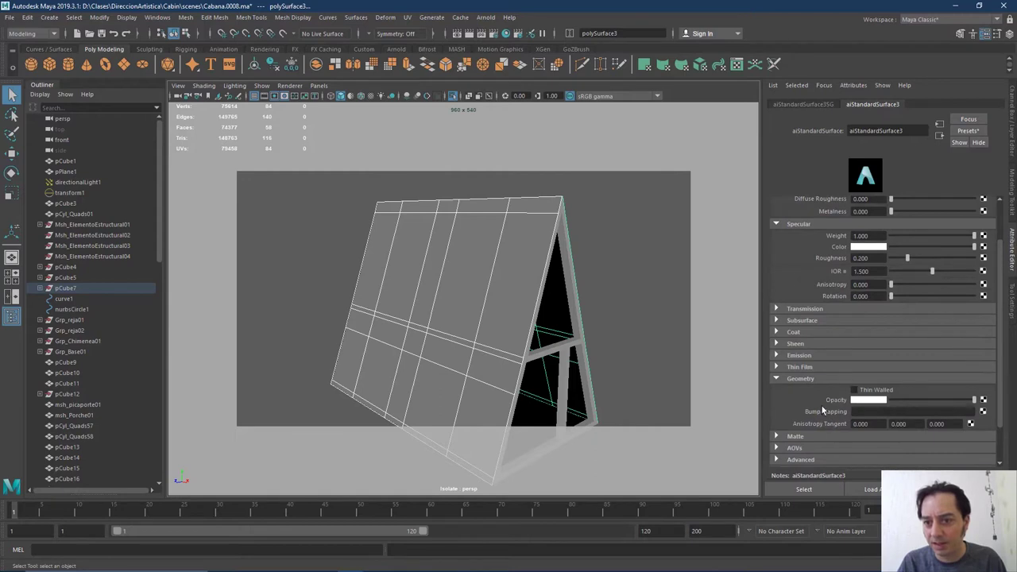
pyautogui.click(984, 413)
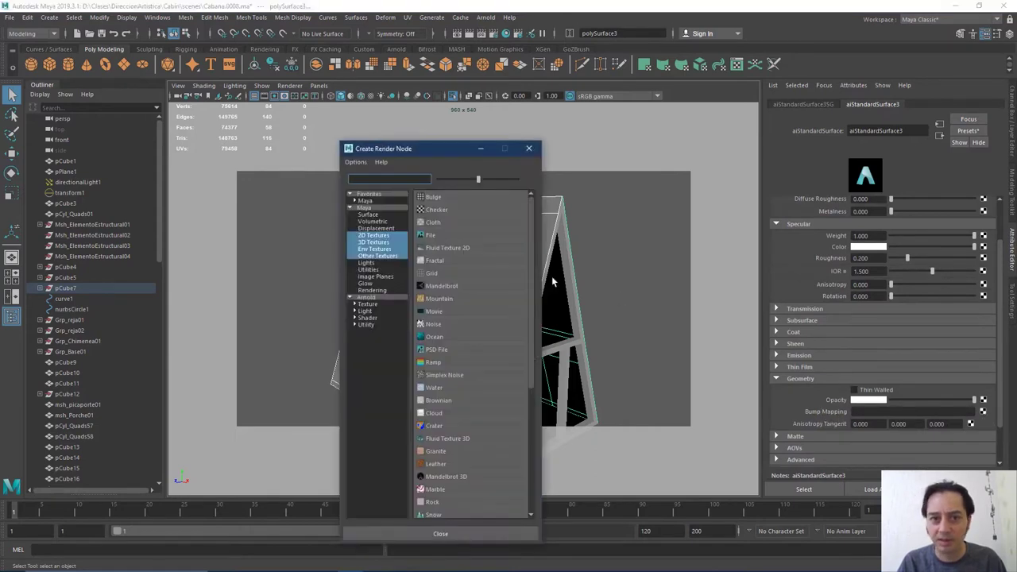
pyautogui.click(430, 238)
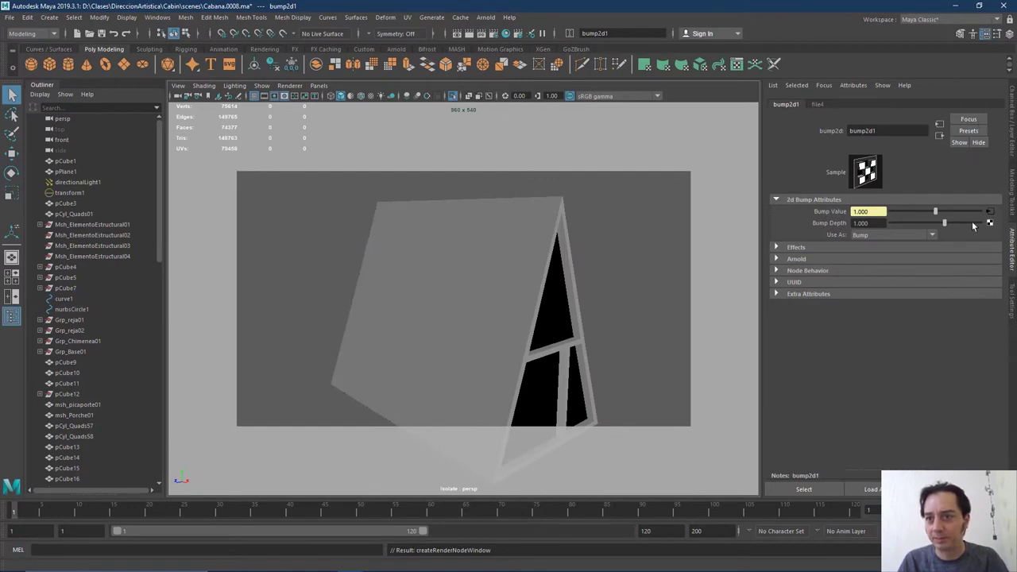
# Load the diamond roof tile image rooftilesmetal0001-1-s-spec.jpg from sourceimages into the bump map's File texture
pyautogui.click(817, 104)
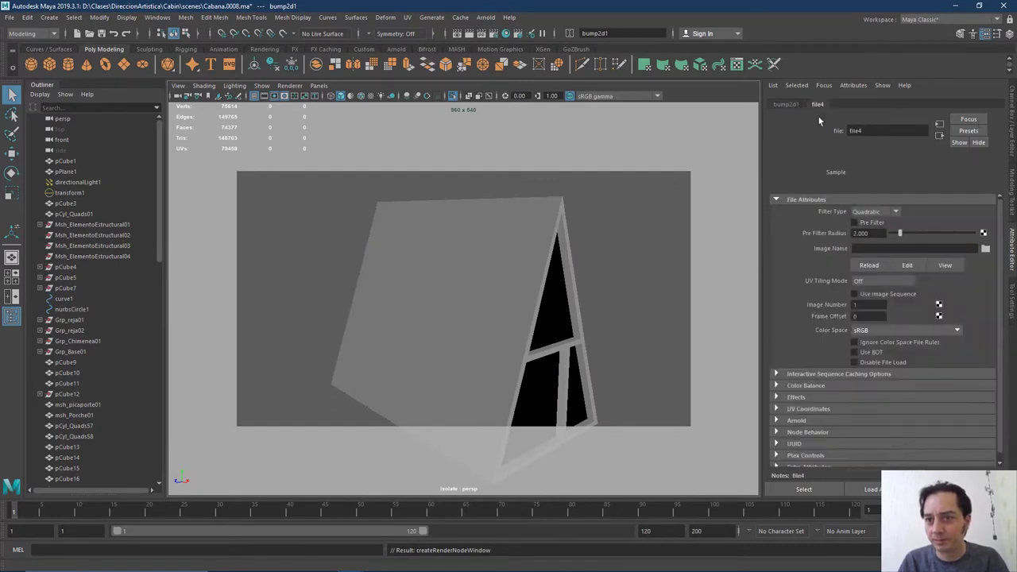
pyautogui.click(986, 249)
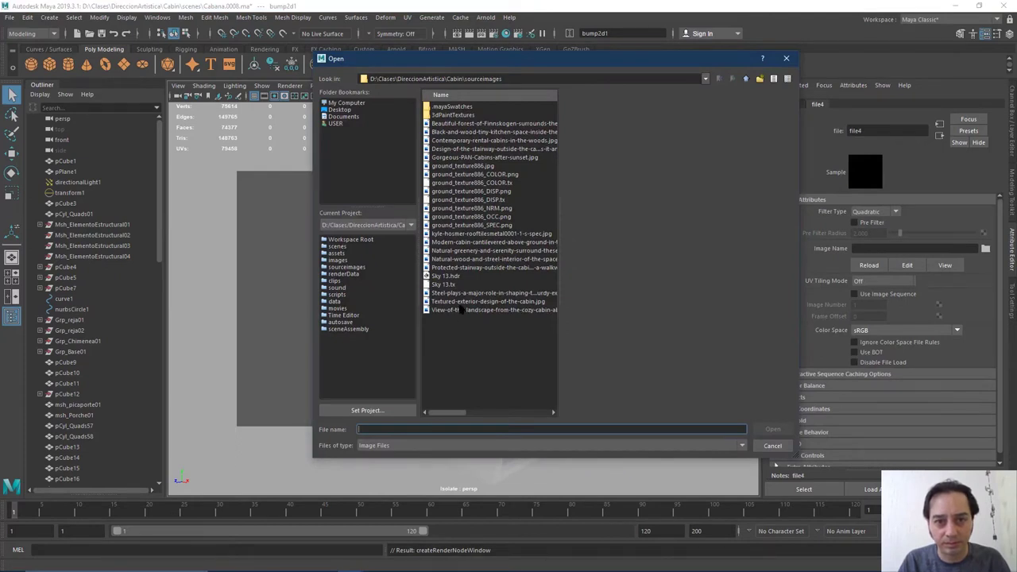
pyautogui.click(465, 293)
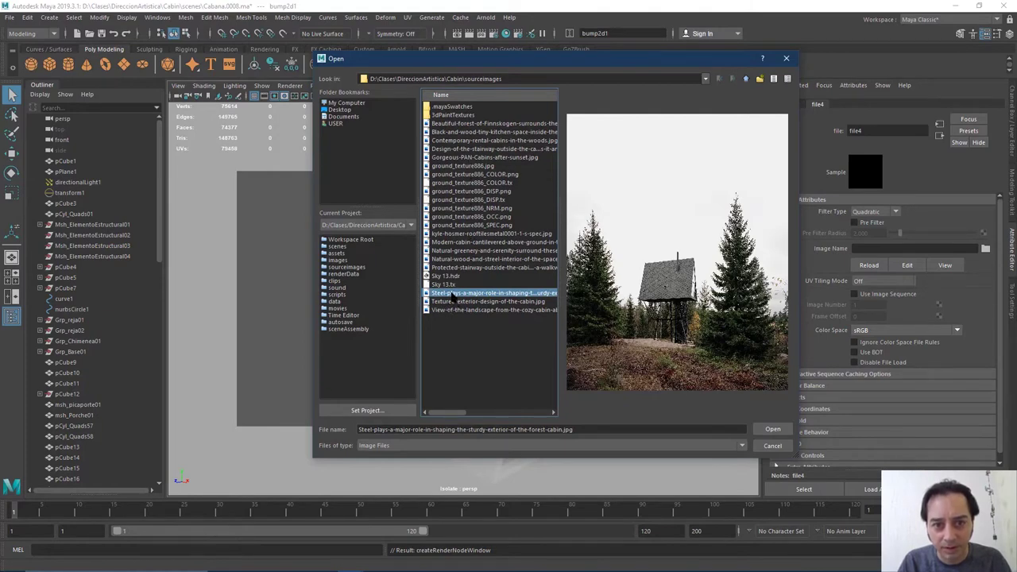
pyautogui.click(471, 268)
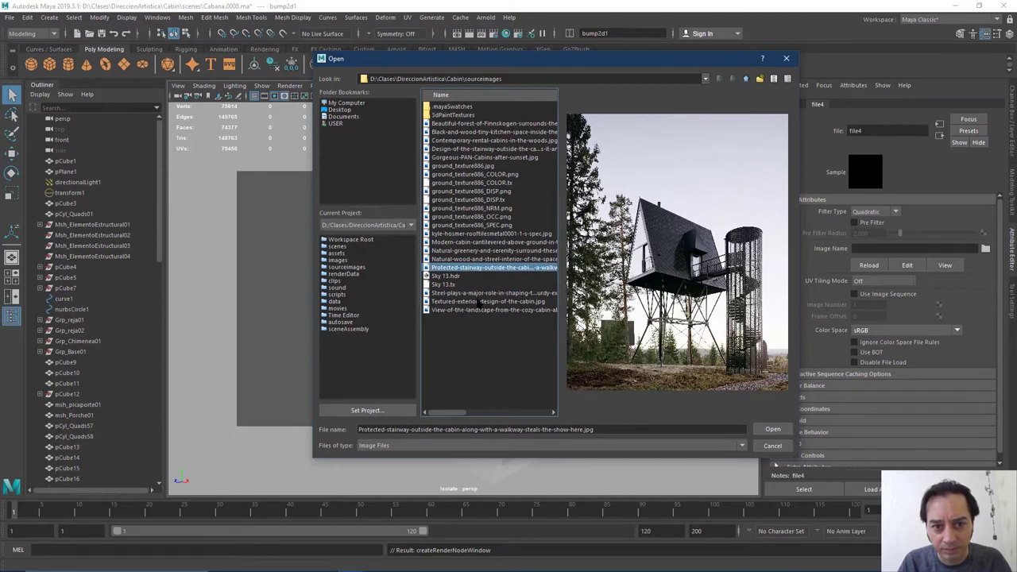
pyautogui.click(480, 302)
pyautogui.click(479, 294)
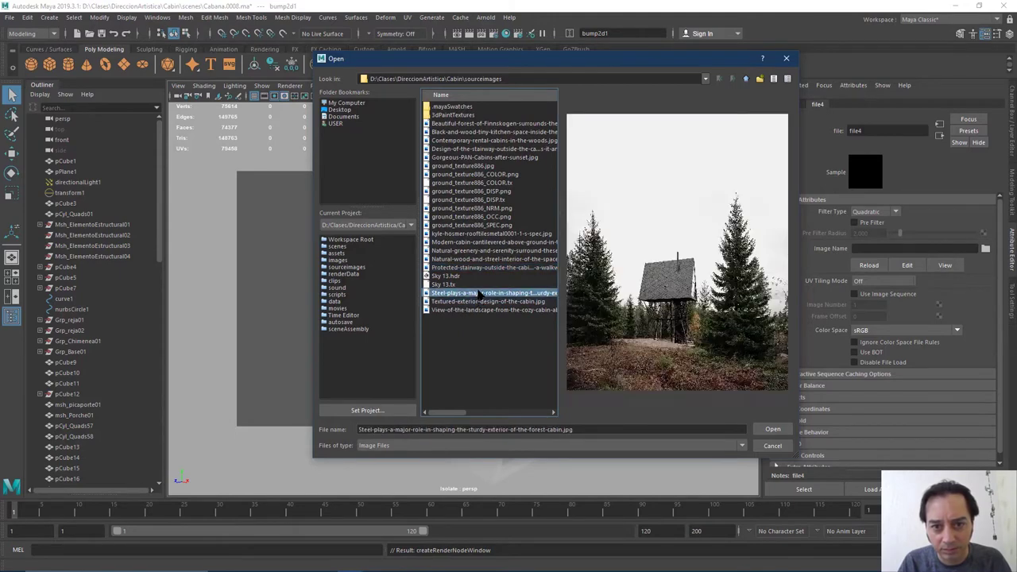
pyautogui.click(465, 242)
pyautogui.click(471, 234)
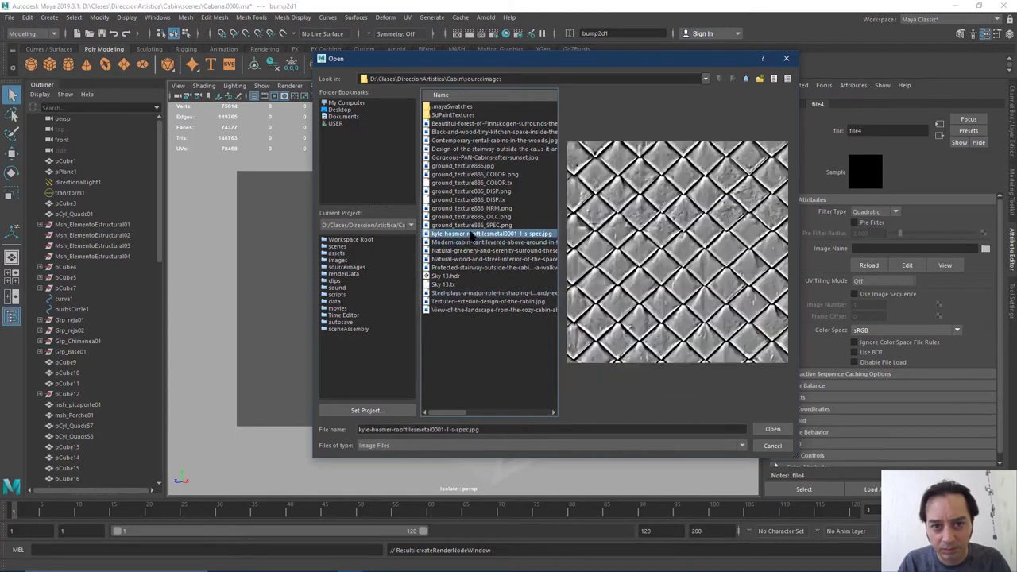
pyautogui.click(772, 430)
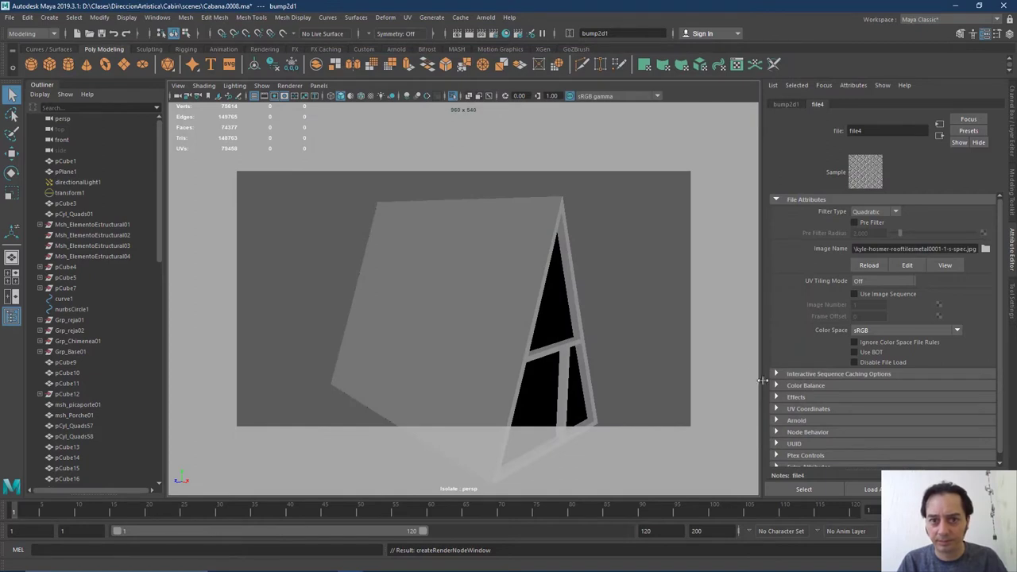
# Select the roof slope mesh and delete the construction history of all objects in the scene
pyautogui.click(537, 253)
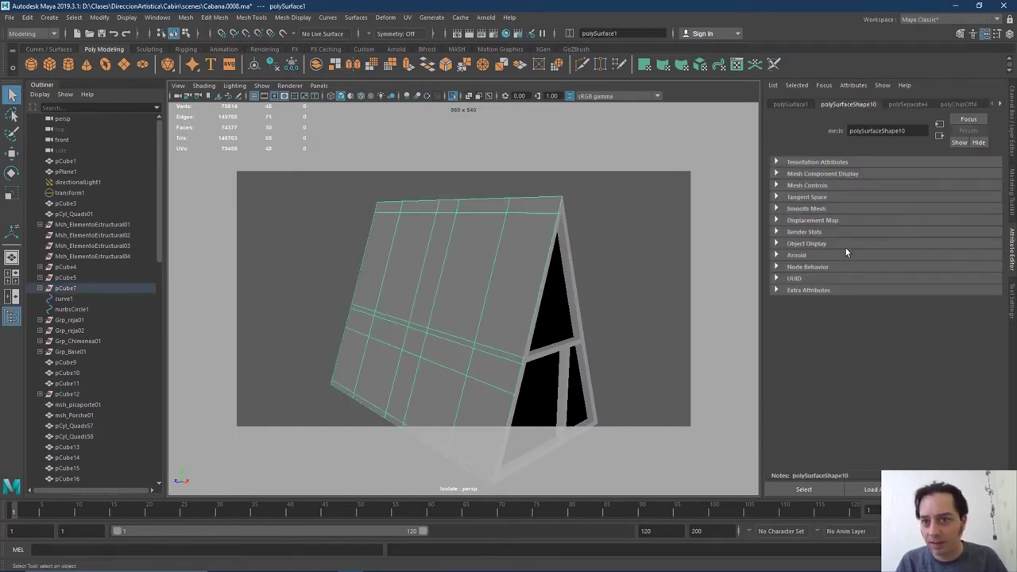
pyautogui.click(1000, 106)
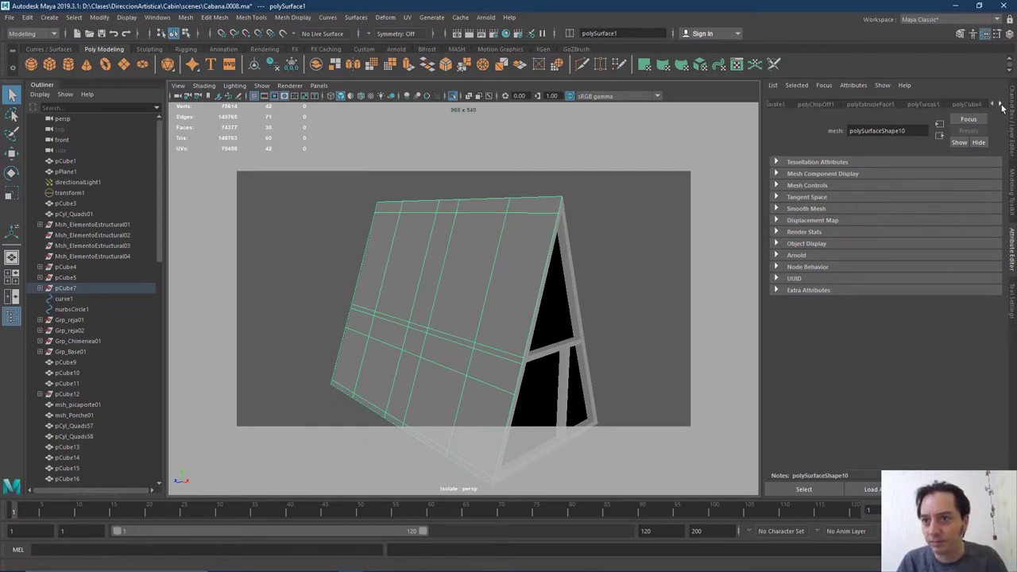
pyautogui.click(1002, 106)
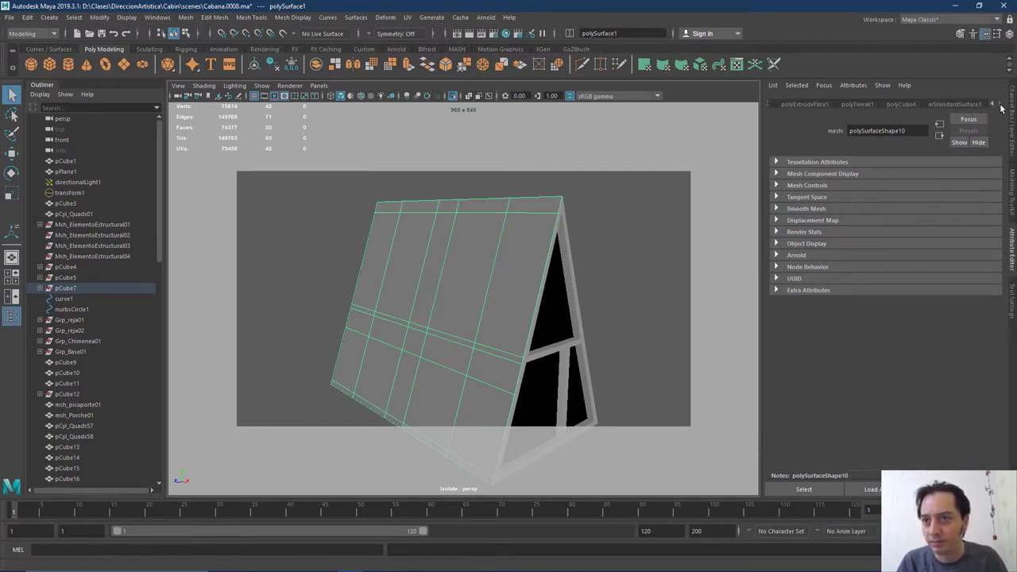
pyautogui.click(29, 18)
pyautogui.moveTo(100, 155)
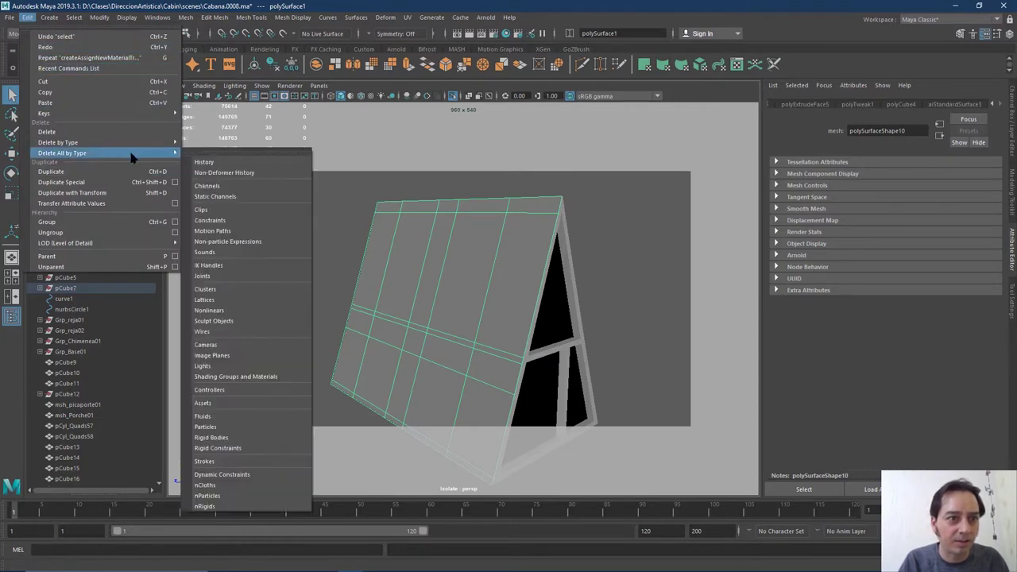
pyautogui.click(204, 162)
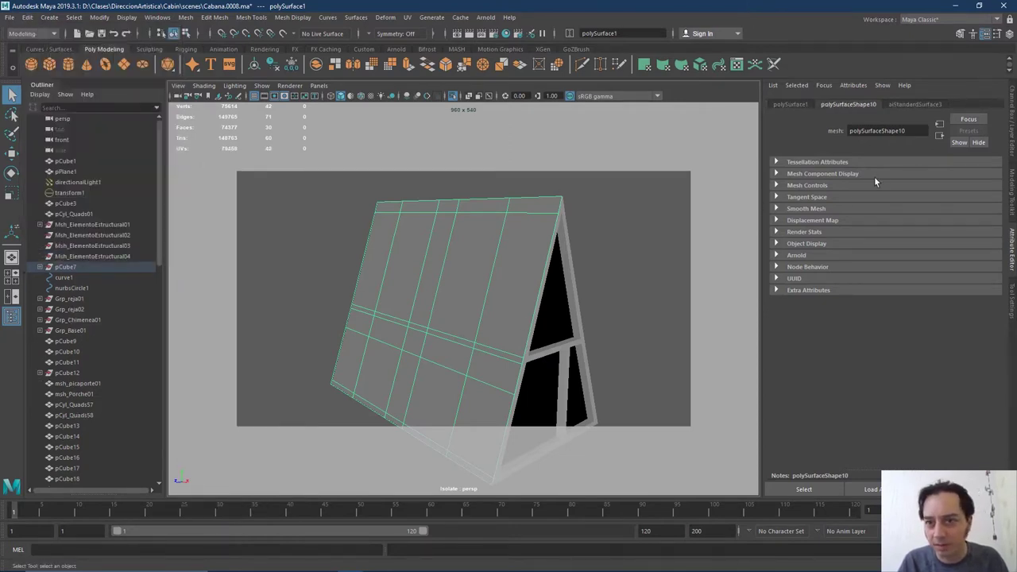
# Rename the roof slope's aiStandardSurface material as aiS_Tejas01
pyautogui.click(916, 105)
pyautogui.moveTo(918, 131); pyautogui.dragTo(857, 134)
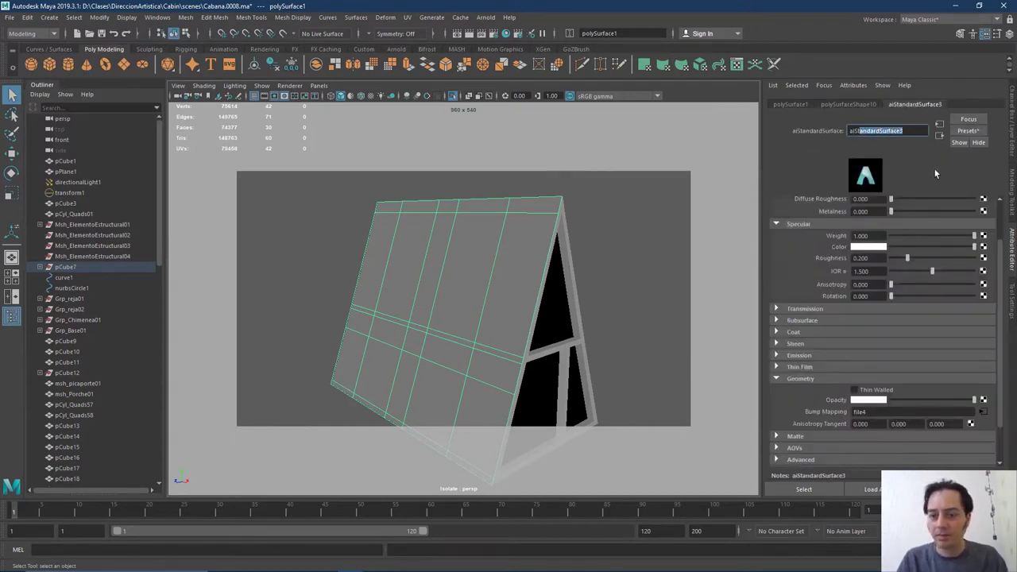
pyautogui.press('BackSpace')
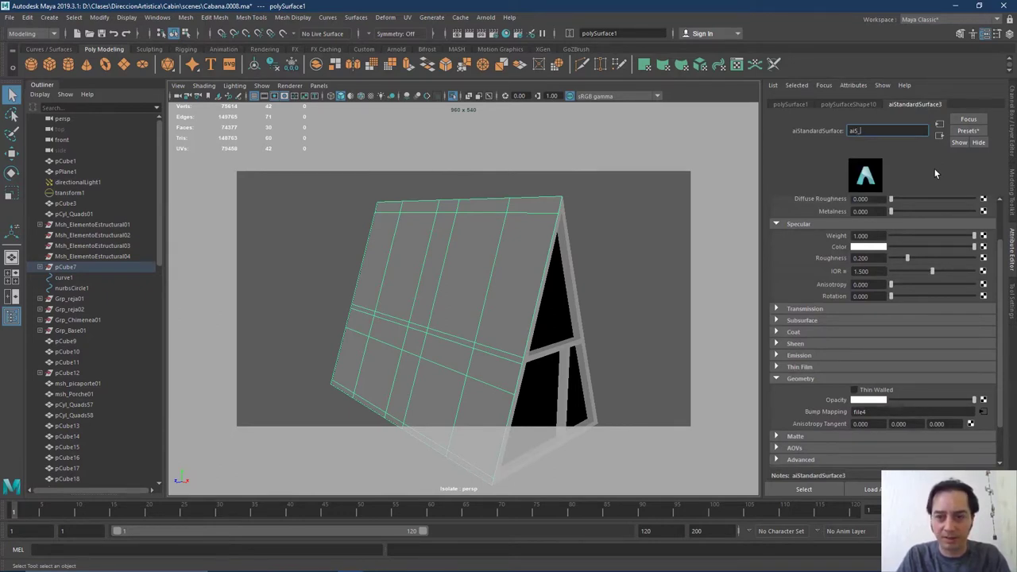
pyautogui.write('_Tejas01')
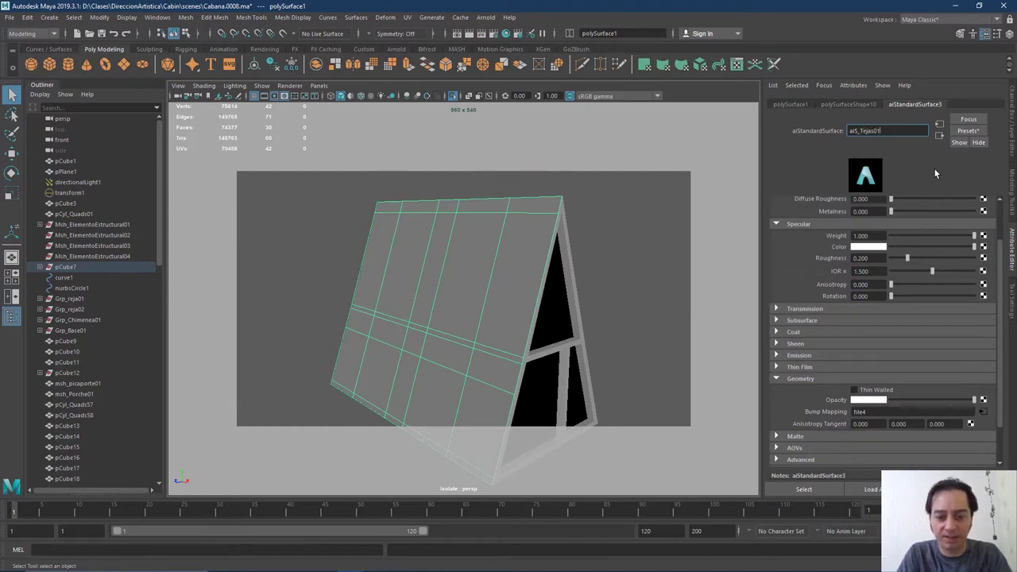
pyautogui.press('Return')
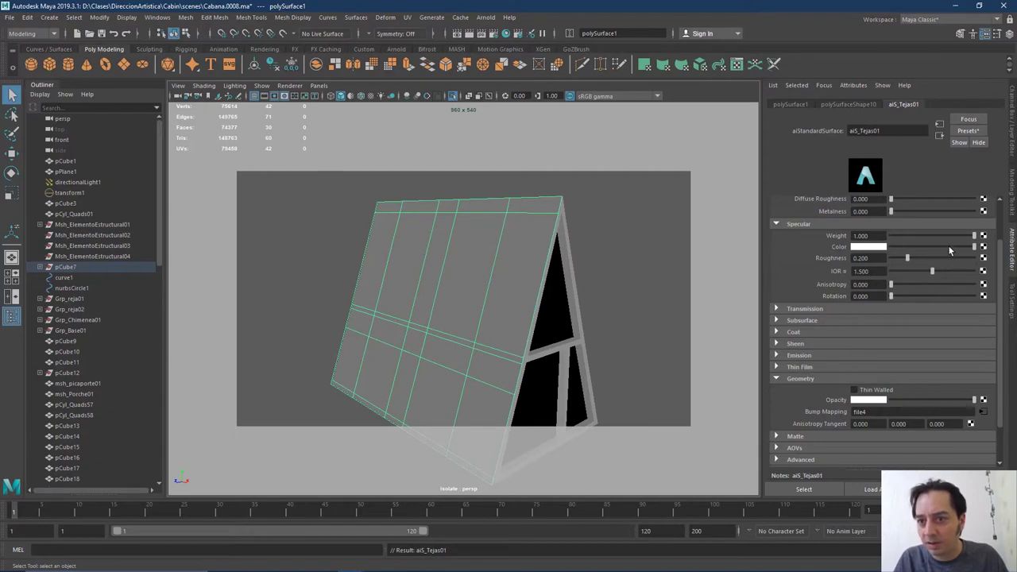
# Darken the aiS_Tejas01 base color to near black, run a live render in Arnold RenderView, and minimize the render window
pyautogui.scroll(2, 954, 251)
pyautogui.moveTo(904, 240); pyautogui.dragTo(893, 243)
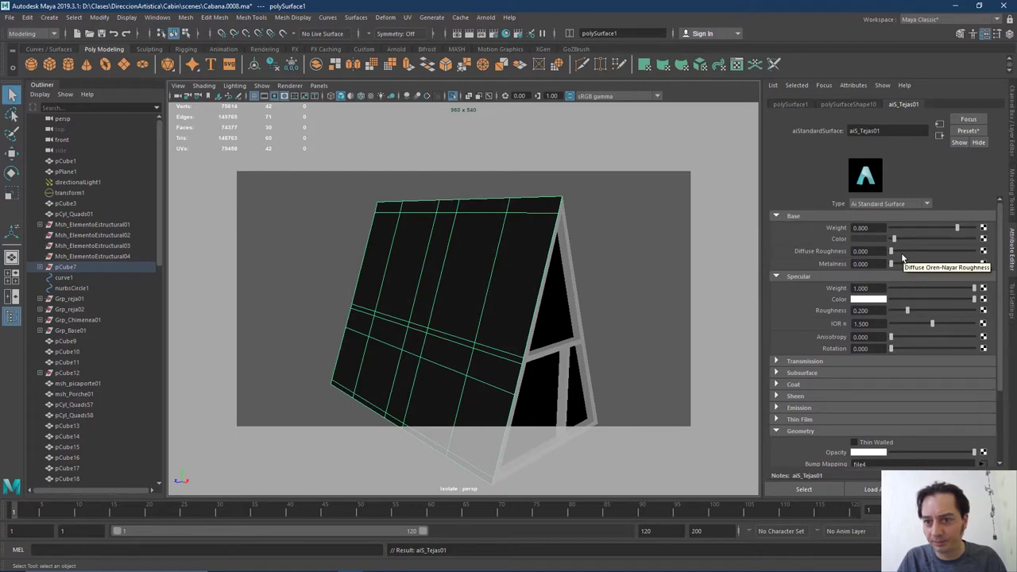
pyautogui.click(485, 17)
pyautogui.click(529, 44)
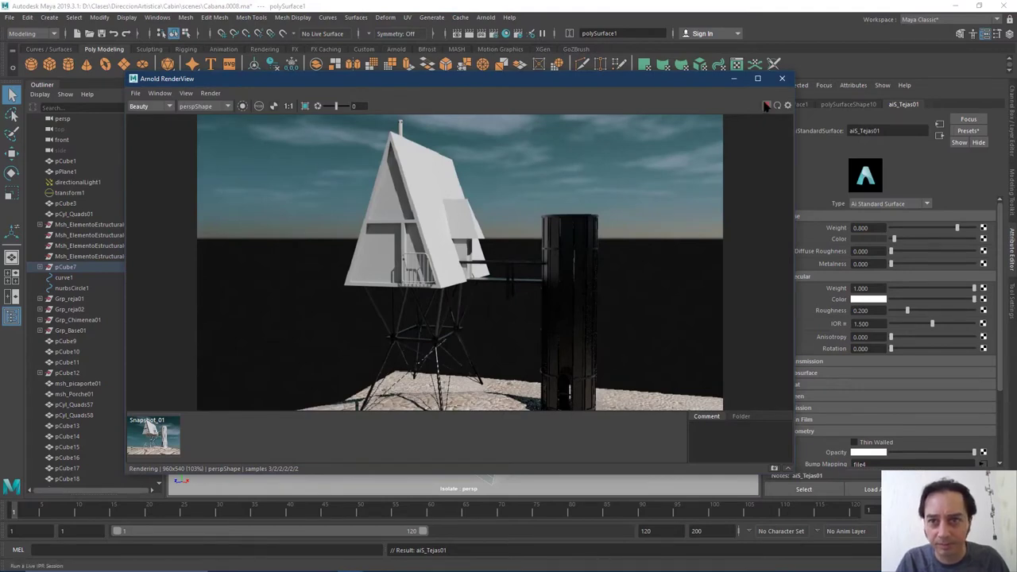
pyautogui.click(766, 105)
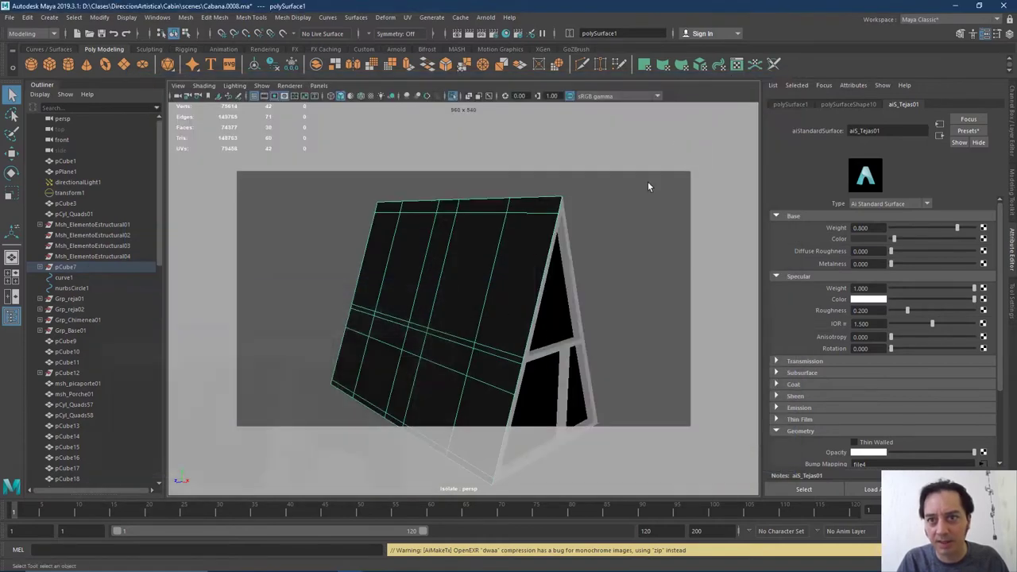
pyautogui.click(734, 78)
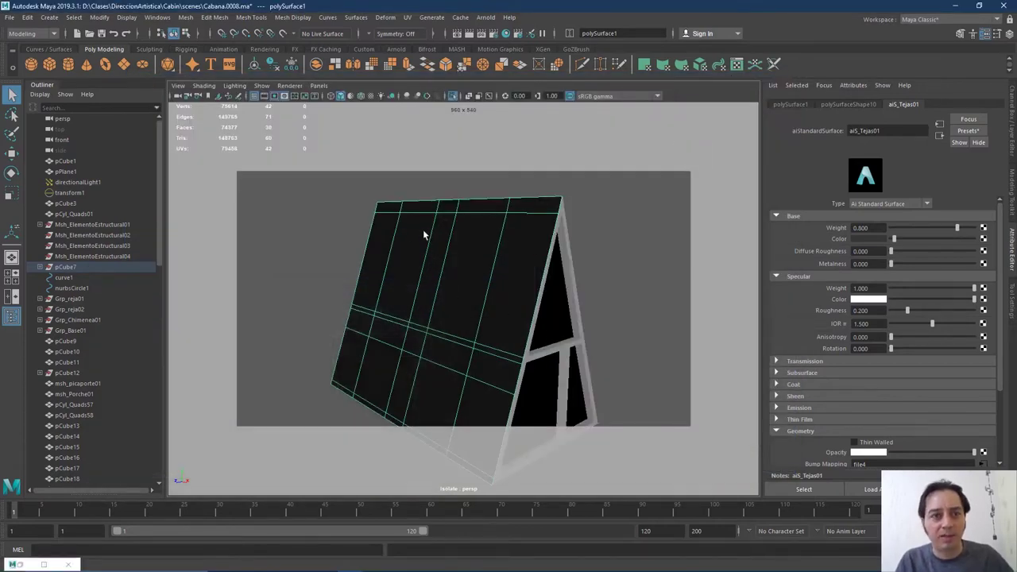
# Select both roof slope meshes and save the Cabana.0008.ma scene
pyautogui.keyDown('alt'); pyautogui.moveTo(636, 297); pyautogui.dragTo(499, 215); pyautogui.keyUp('alt')
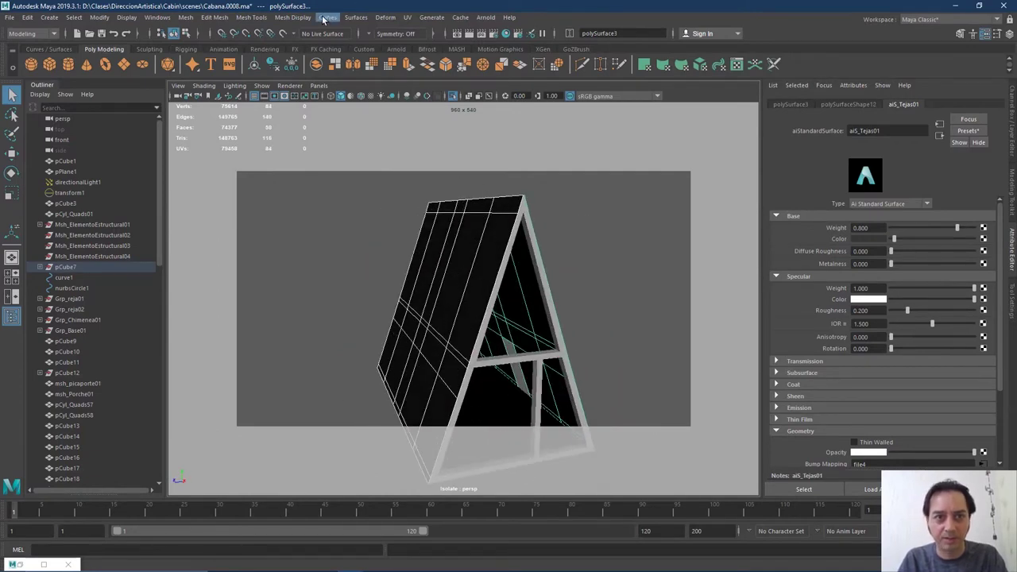
pyautogui.click(407, 18)
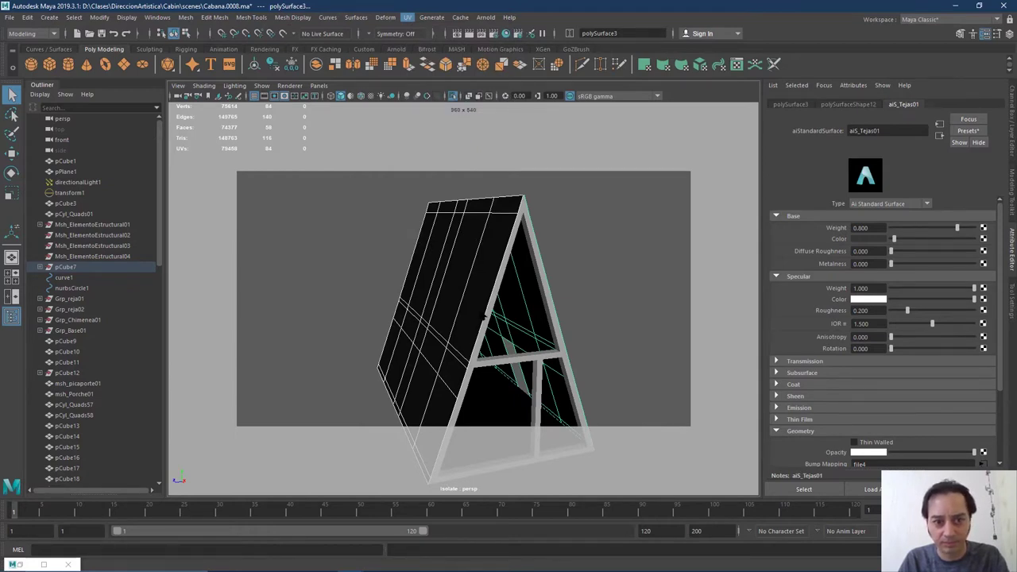
pyautogui.moveTo(684, 570)
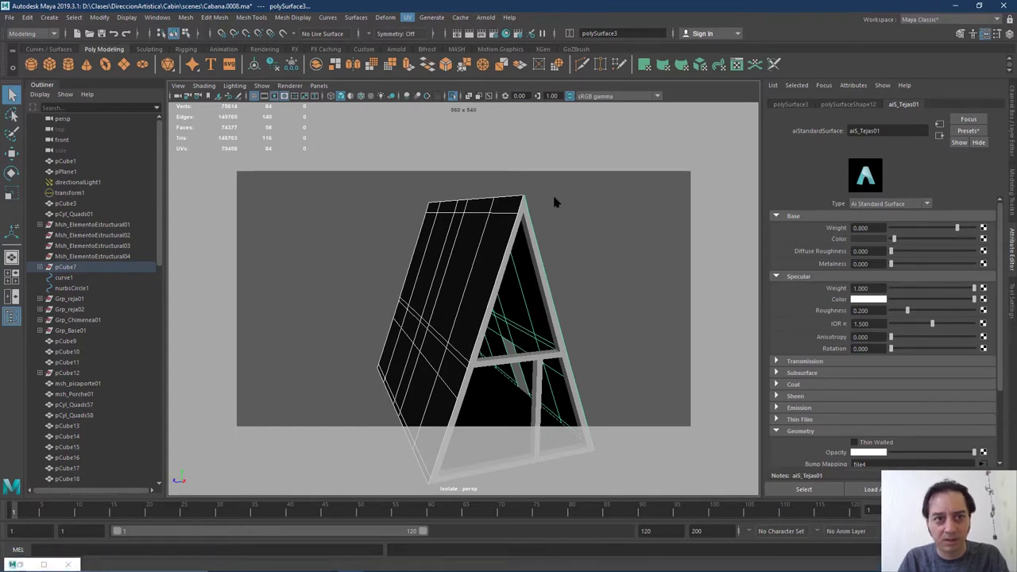
pyautogui.hotkey('ctrl', 's')
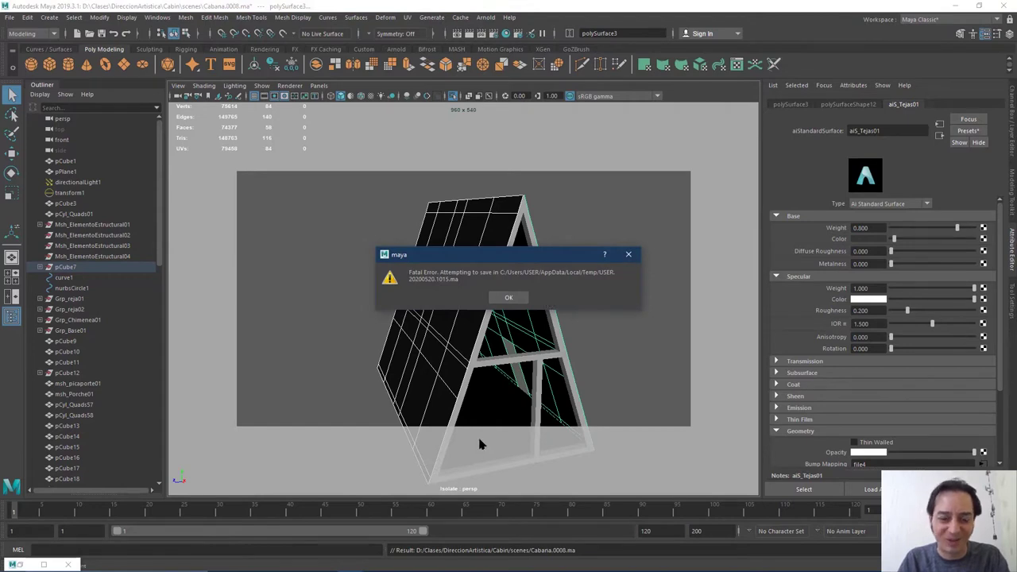
# In the Cabana.0010 scene, switch the UV-projected roof slope from face selection back to Object Mode
pyautogui.click(403, 563)
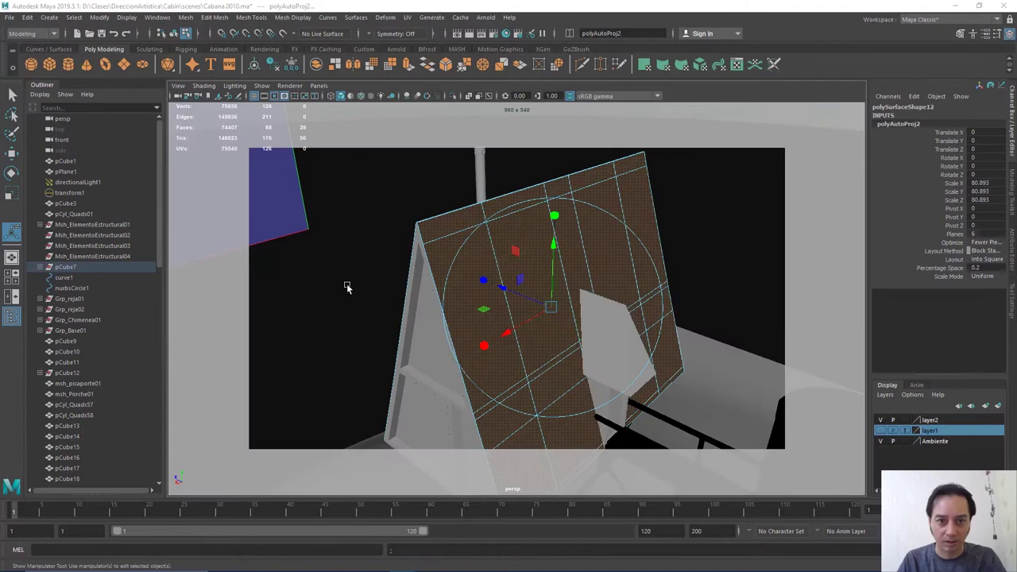
pyautogui.keyDown('alt'); pyautogui.moveTo(325, 300); pyautogui.dragTo(411, 291); pyautogui.keyUp('alt')
pyautogui.rightClick(439, 215)
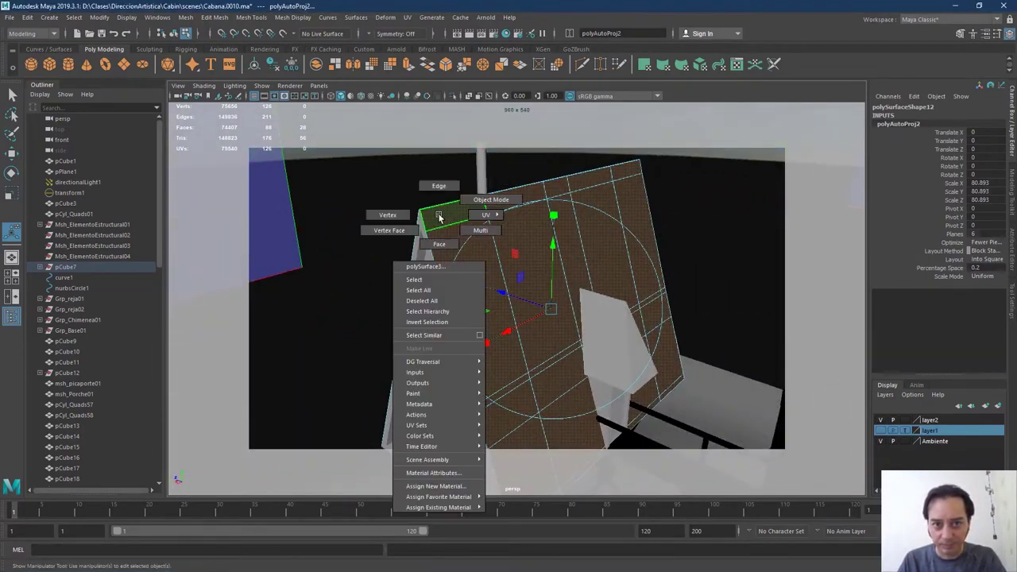
pyautogui.click(486, 200)
pyautogui.keyDown('alt'); pyautogui.moveTo(479, 200); pyautogui.dragTo(499, 269); pyautogui.keyUp('alt')
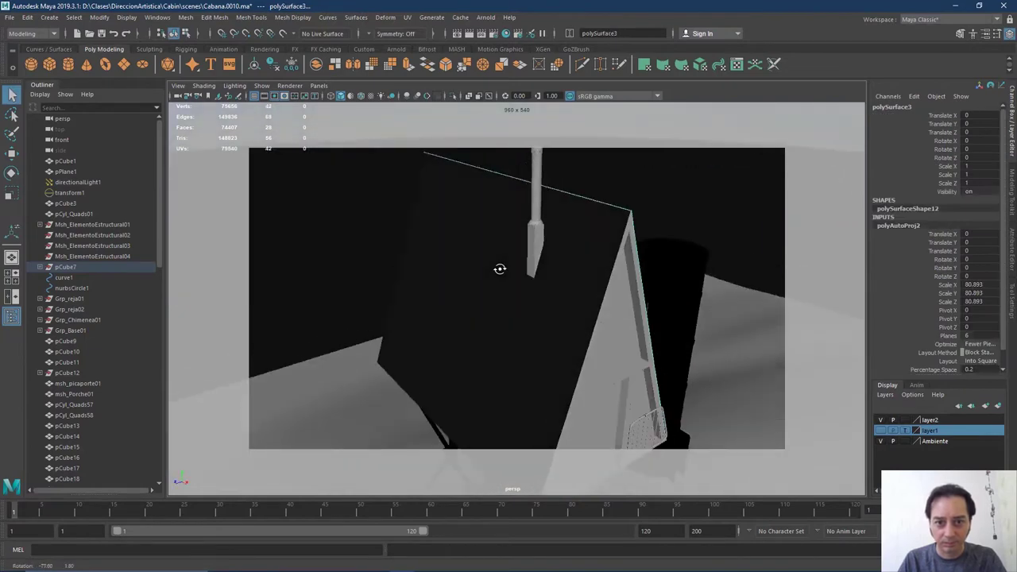
# Try to apply an automatic UV projection to the opposite roof slope as a whole object
pyautogui.click(552, 317)
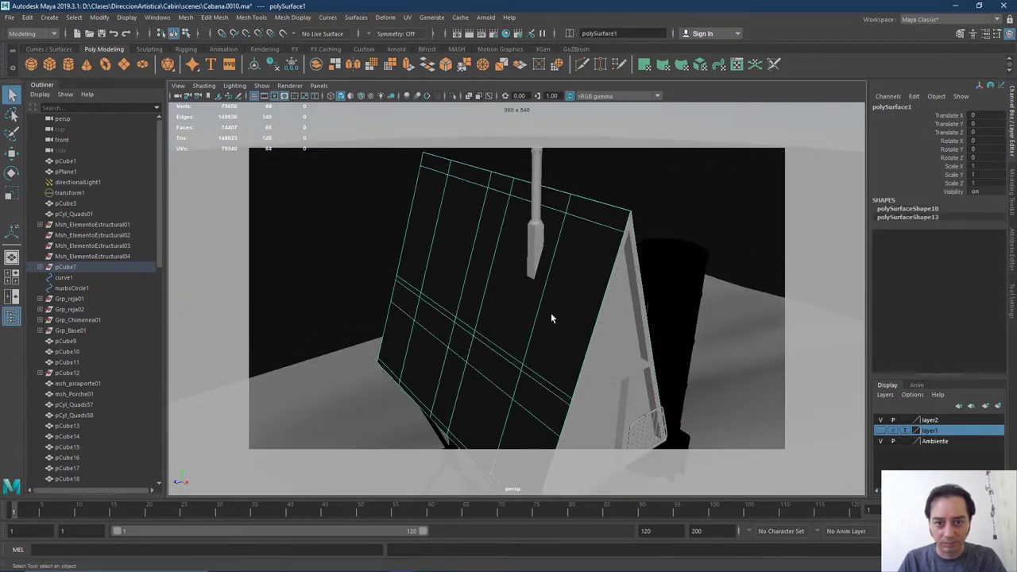
pyautogui.click(407, 16)
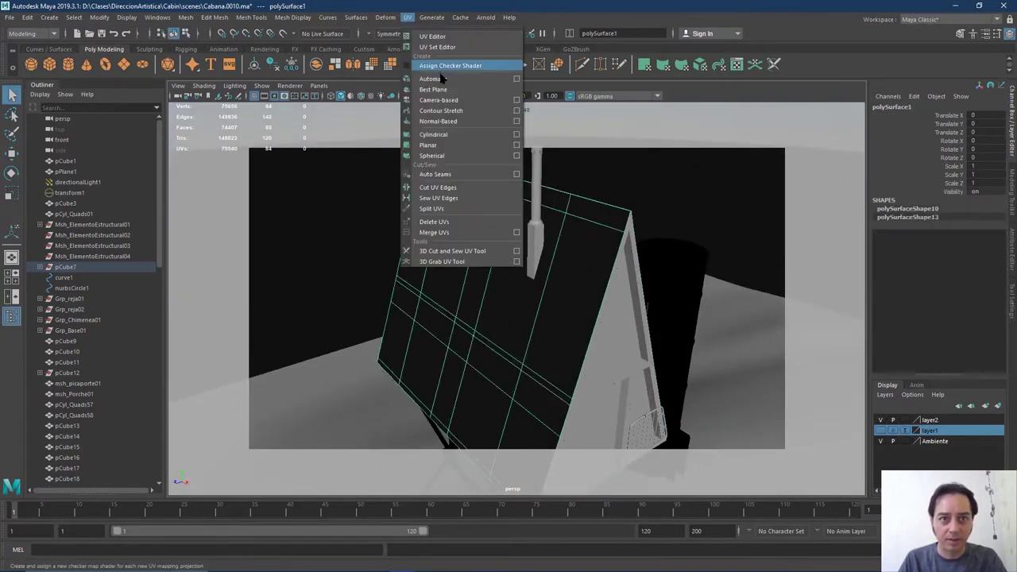
pyautogui.click(434, 79)
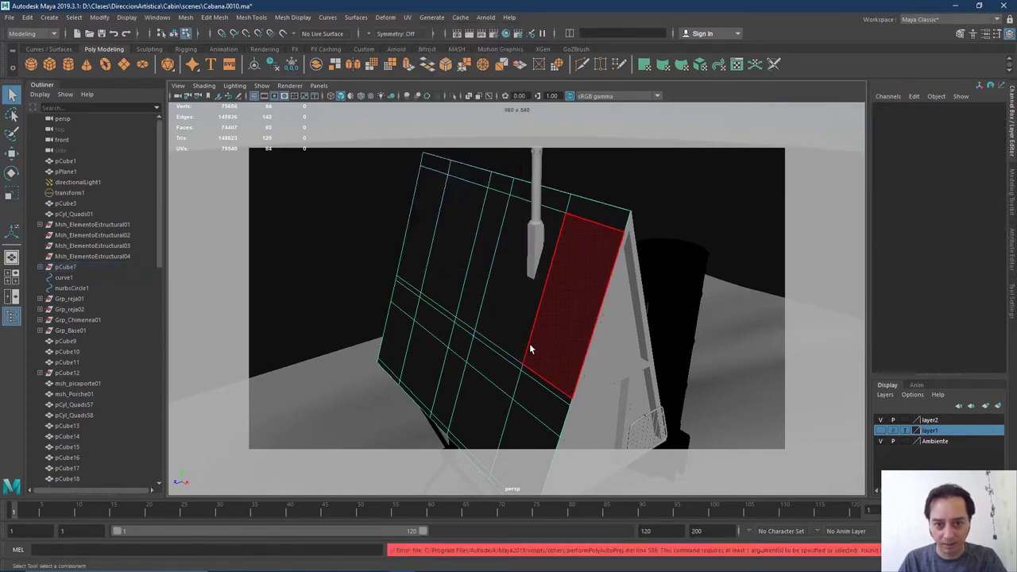
pyautogui.moveTo(548, 290); pyautogui.dragTo(584, 262, button='right')
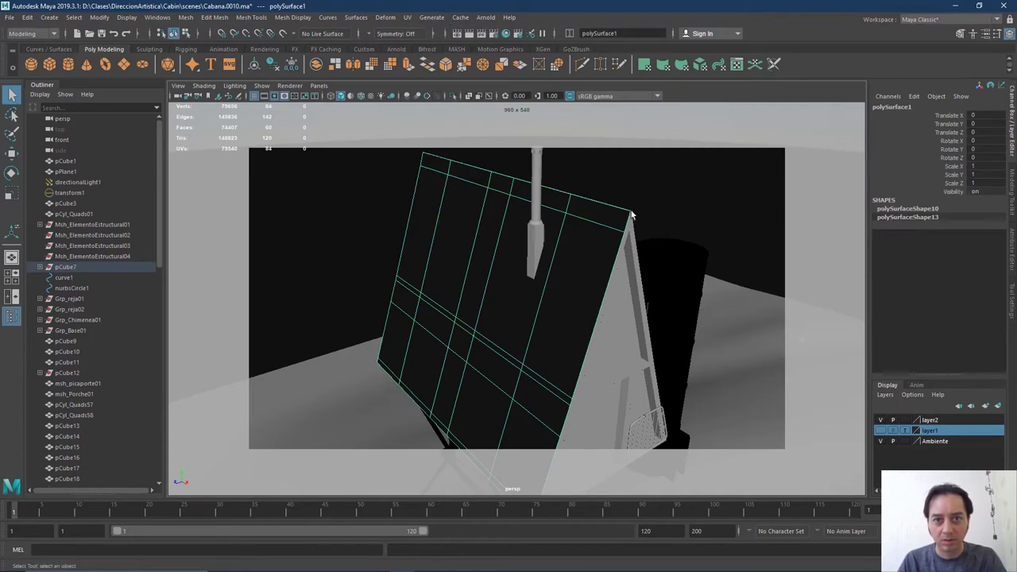
pyautogui.click(407, 17)
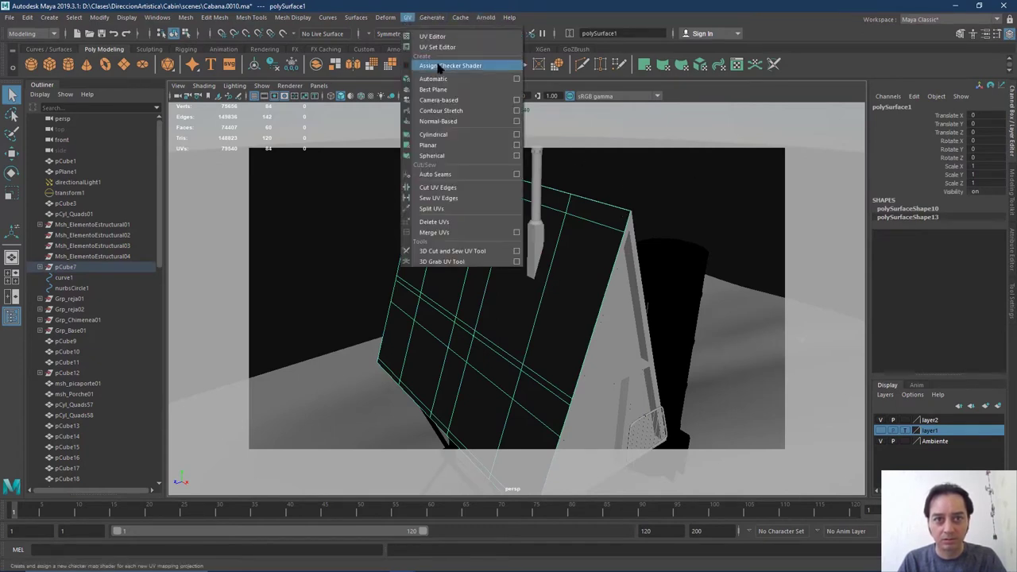
pyautogui.click(435, 90)
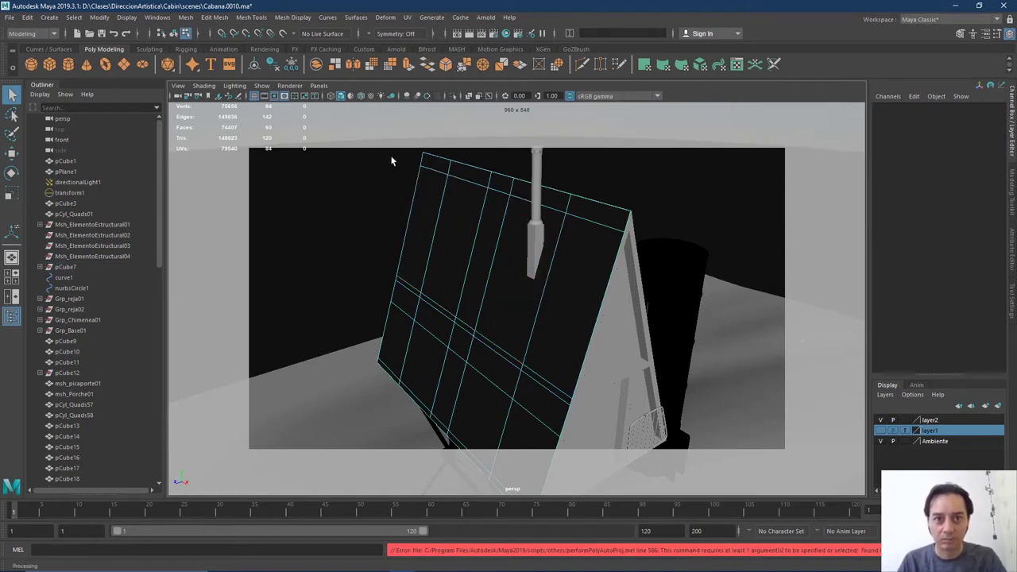
# Apply an automatic UV projection to all faces of the opposite roof slope and return it to Object Mode
pyautogui.keyDown('alt'); pyautogui.moveTo(514, 205); pyautogui.dragTo(658, 279); pyautogui.keyUp('alt')
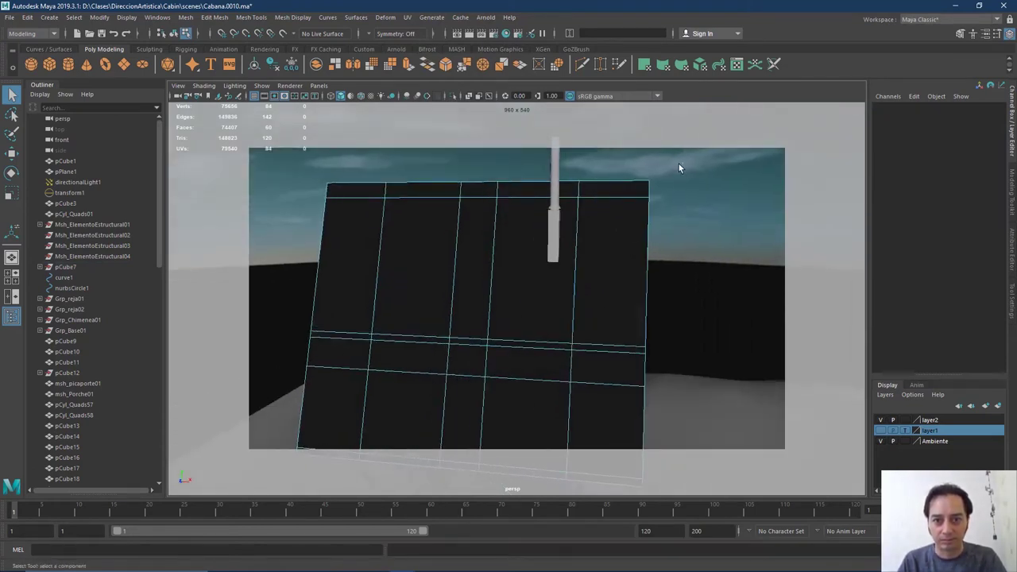
pyautogui.moveTo(679, 163); pyautogui.dragTo(242, 452)
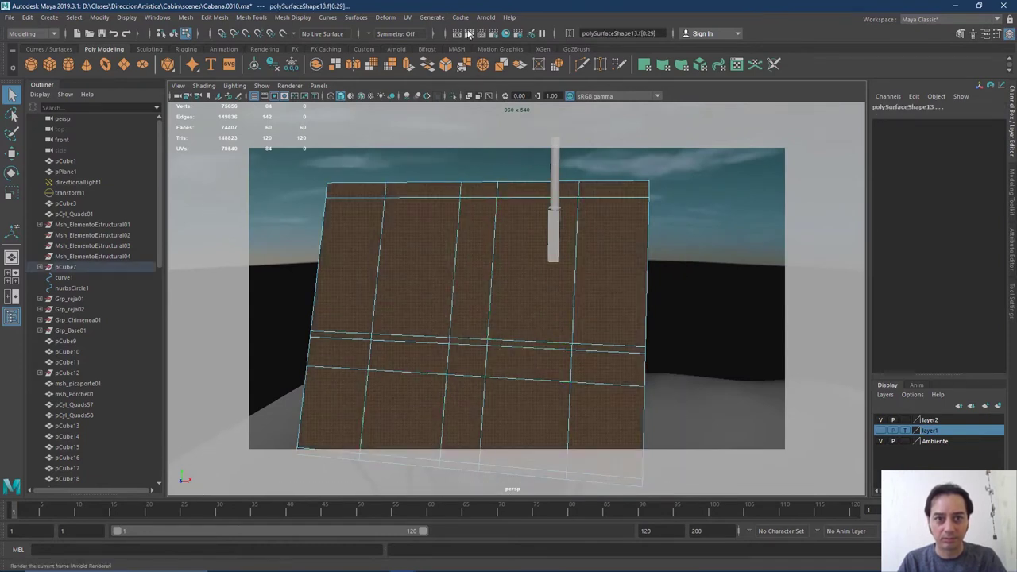
pyautogui.click(407, 17)
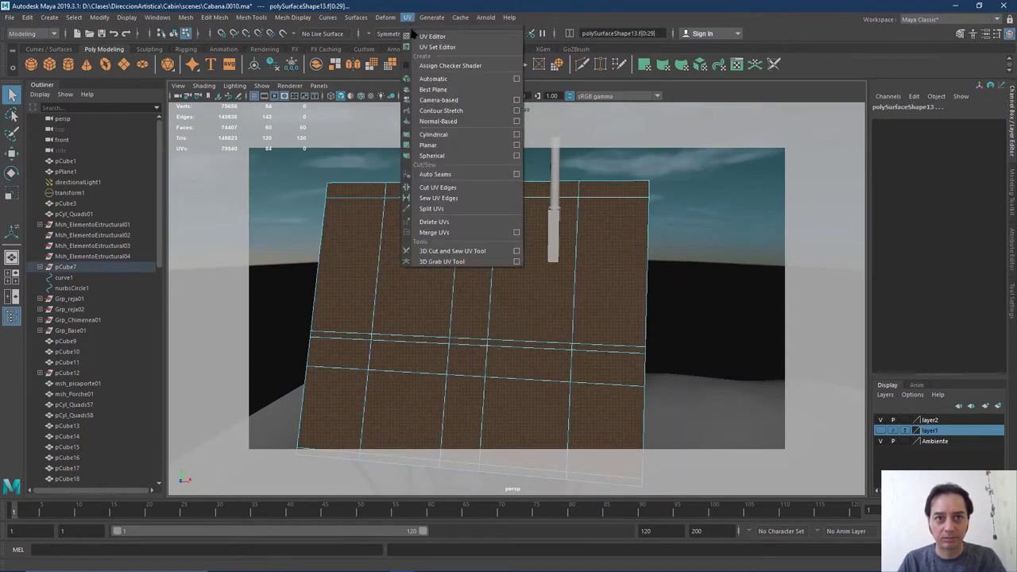
pyautogui.click(453, 79)
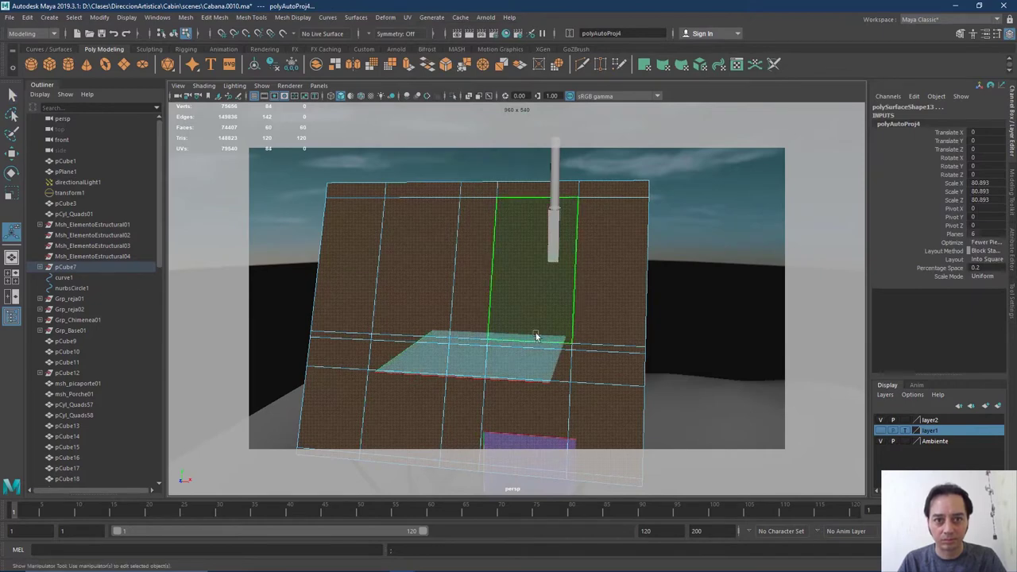
pyautogui.keyDown('alt'); pyautogui.moveTo(518, 310); pyautogui.dragTo(488, 303); pyautogui.keyUp('alt')
pyautogui.moveTo(488, 303); pyautogui.dragTo(493, 295, button='right')
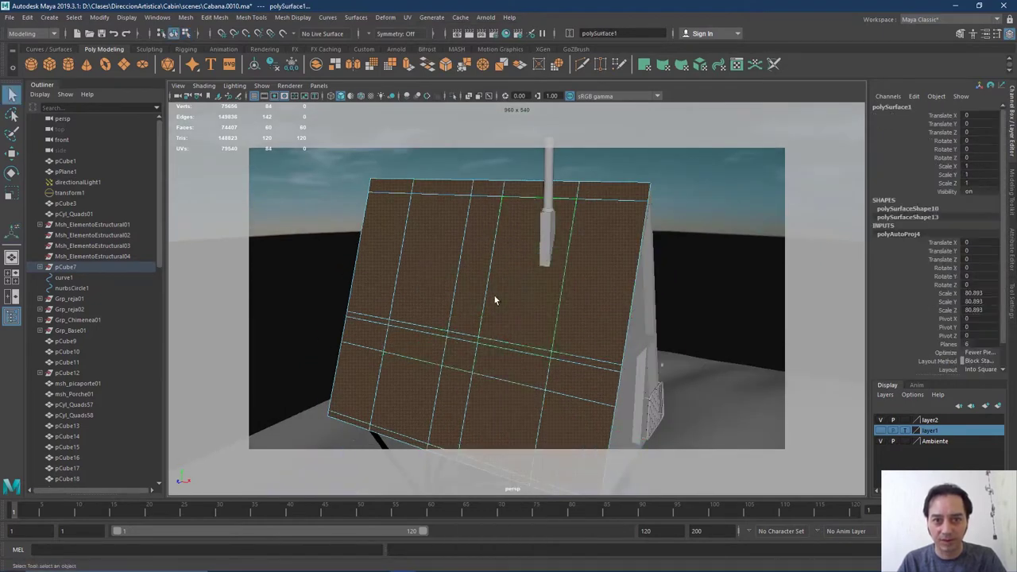
pyautogui.click(482, 308)
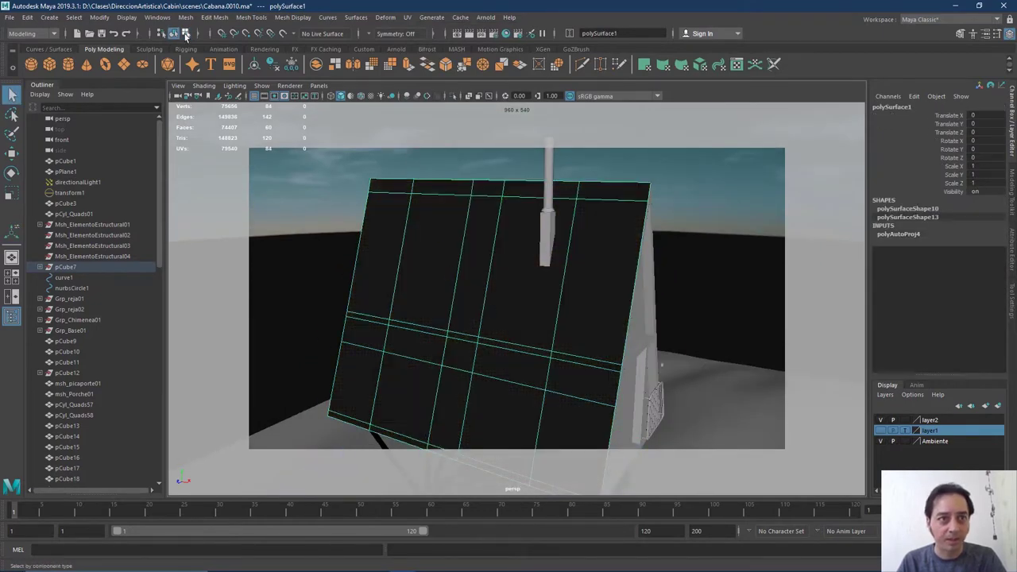
pyautogui.click(497, 330)
# Run a live render in Arnold RenderView and view the tiled roof slope on the dormer side up close
pyautogui.keyDown('alt'); pyautogui.moveTo(501, 330); pyautogui.dragTo(546, 345); pyautogui.keyUp('alt')
pyautogui.keyDown('alt'); pyautogui.moveTo(545, 345); pyautogui.dragTo(547, 321, button='middle'); pyautogui.keyUp('alt')
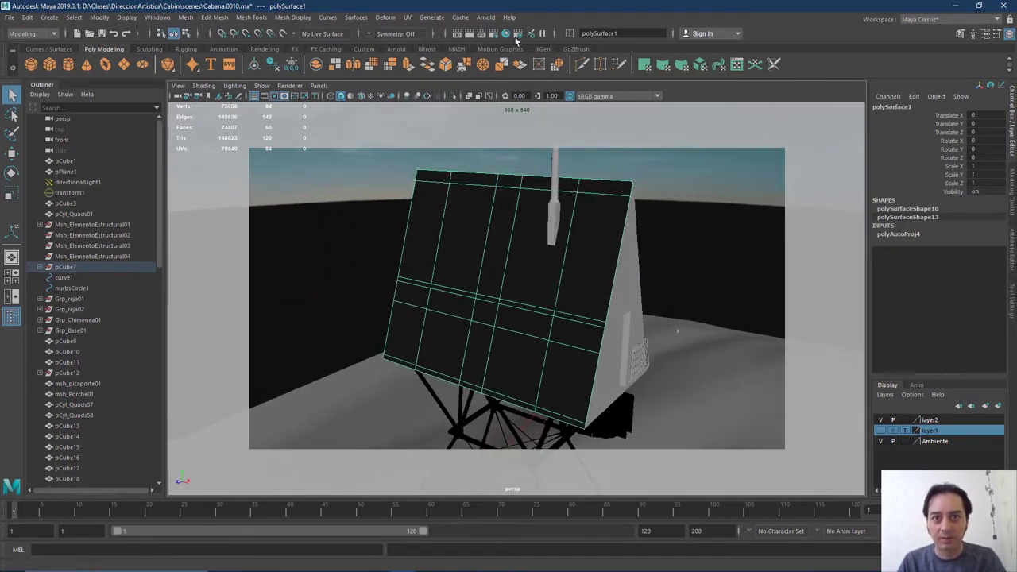
pyautogui.click(486, 17)
pyautogui.click(504, 48)
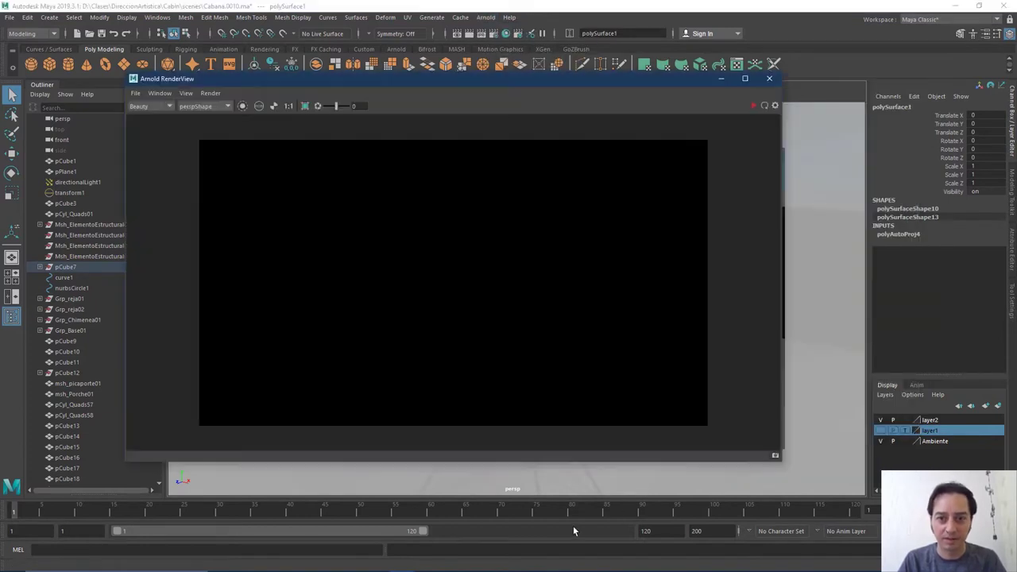
pyautogui.click(753, 105)
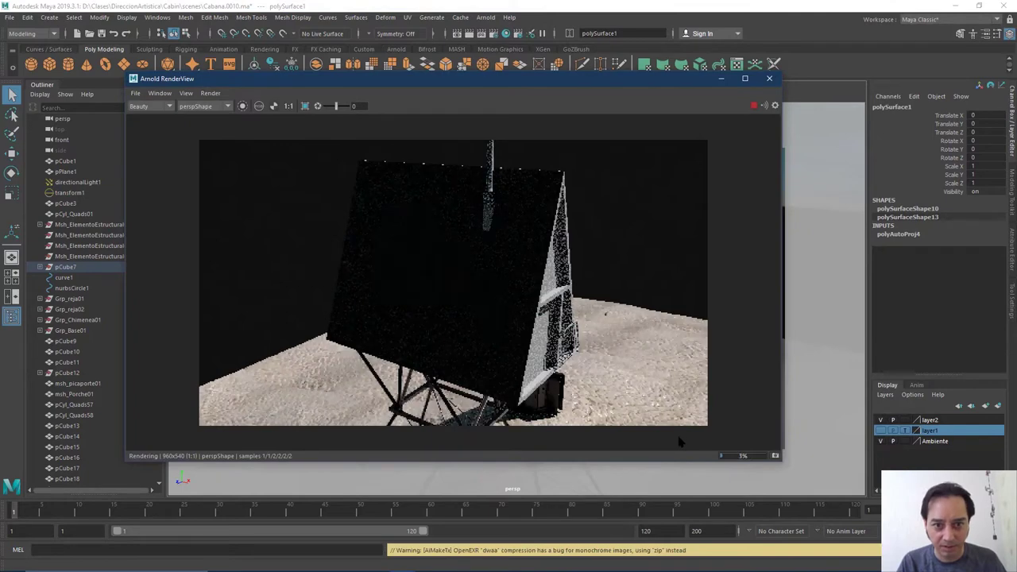
pyautogui.keyDown('alt'); pyautogui.moveTo(537, 325); pyautogui.dragTo(429, 245); pyautogui.keyUp('alt')
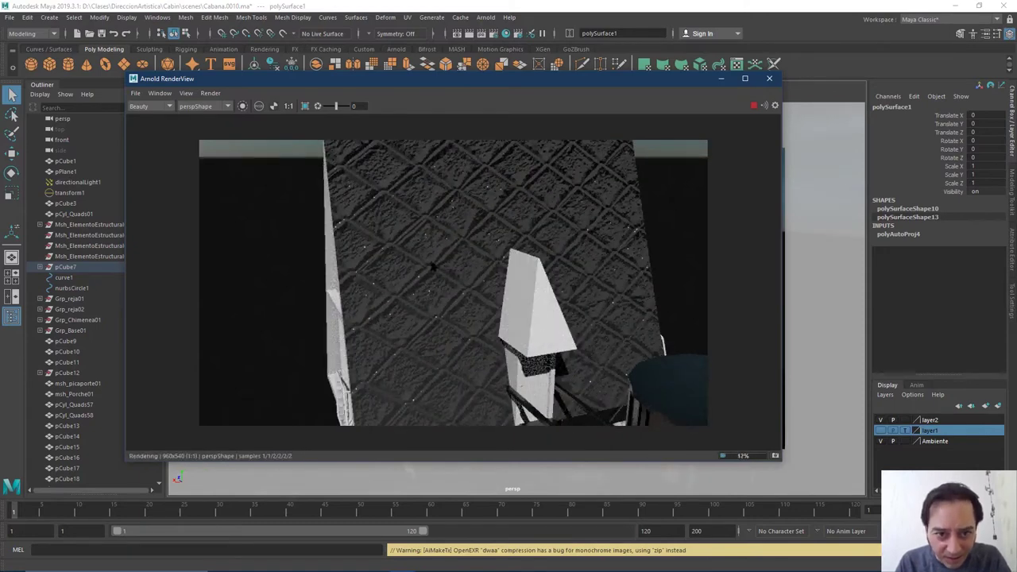
# Switch to the Photos app, examine the roof tiles up close in the cabin reference photo, and return to the Maya render
pyautogui.press('F9')
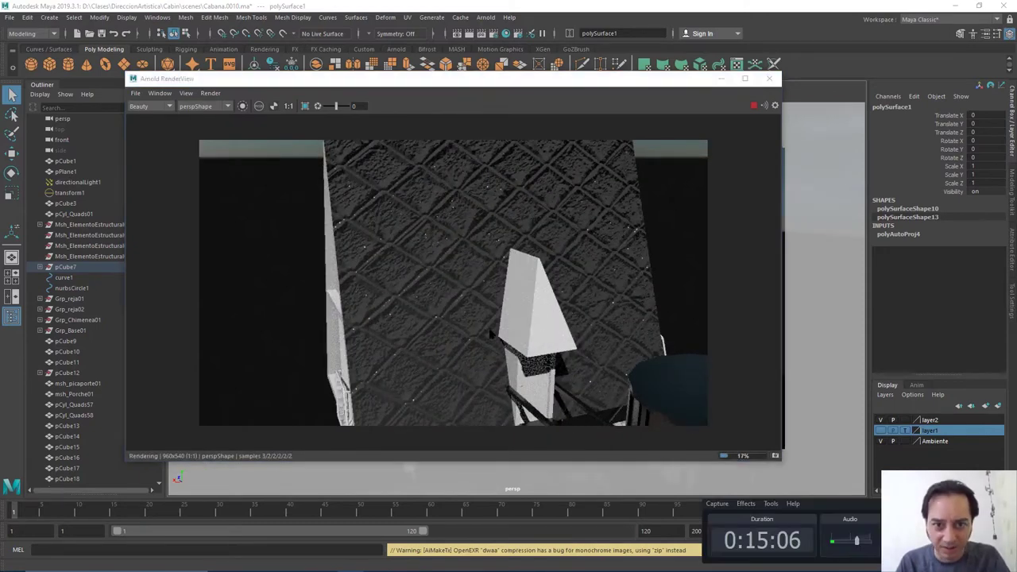
pyautogui.click(503, 338)
pyautogui.hotkey('alt', 'Tab')
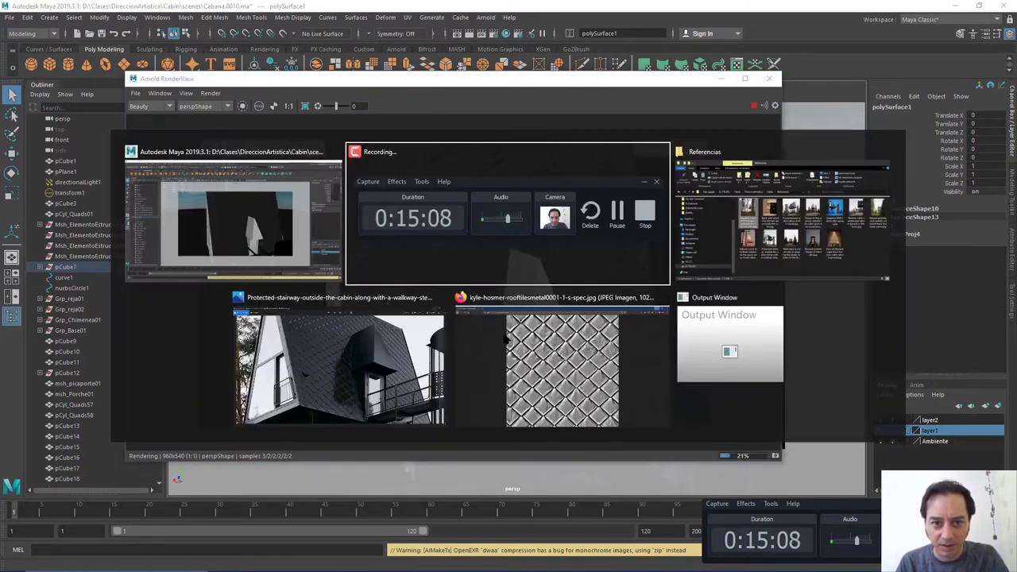
pyautogui.hotkey('alt', 'Tab')
pyautogui.hotkey('alt', 'Tab')
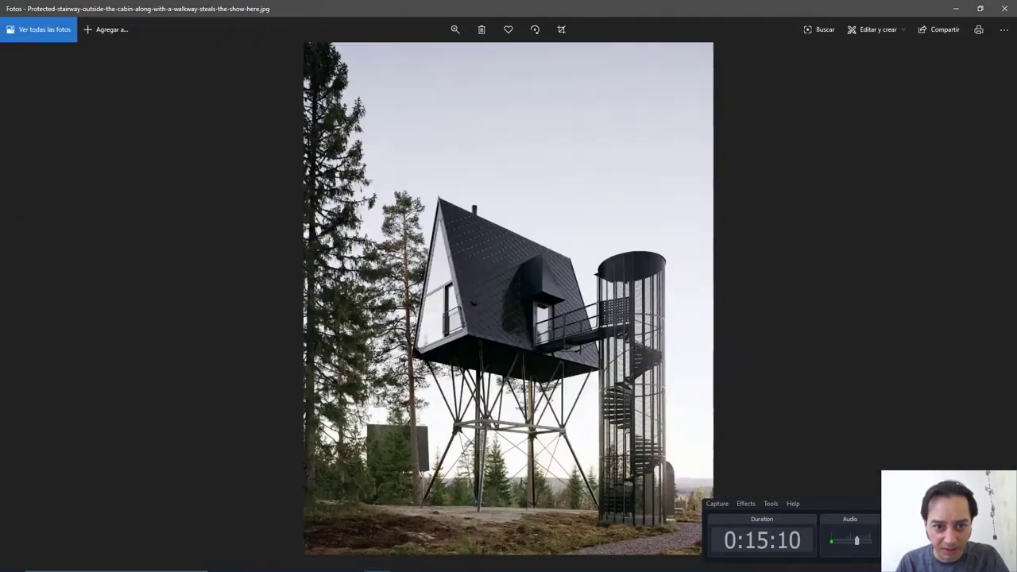
pyautogui.hotkey('alt', 'Tab')
pyautogui.hotkey('alt', 'Tab')
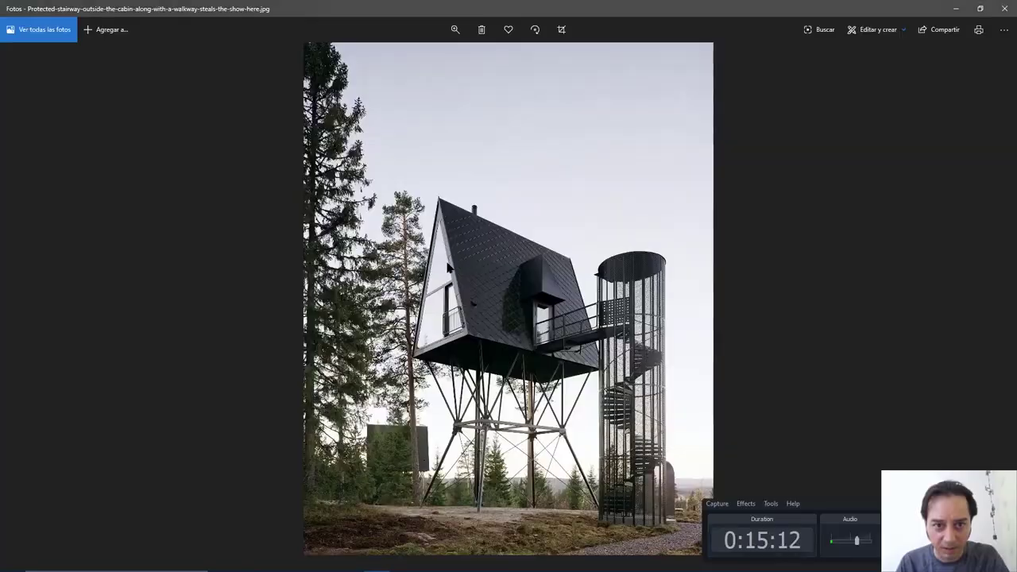
pyautogui.hotkey('alt', 'Tab')
pyautogui.hotkey('alt', 'Tab')
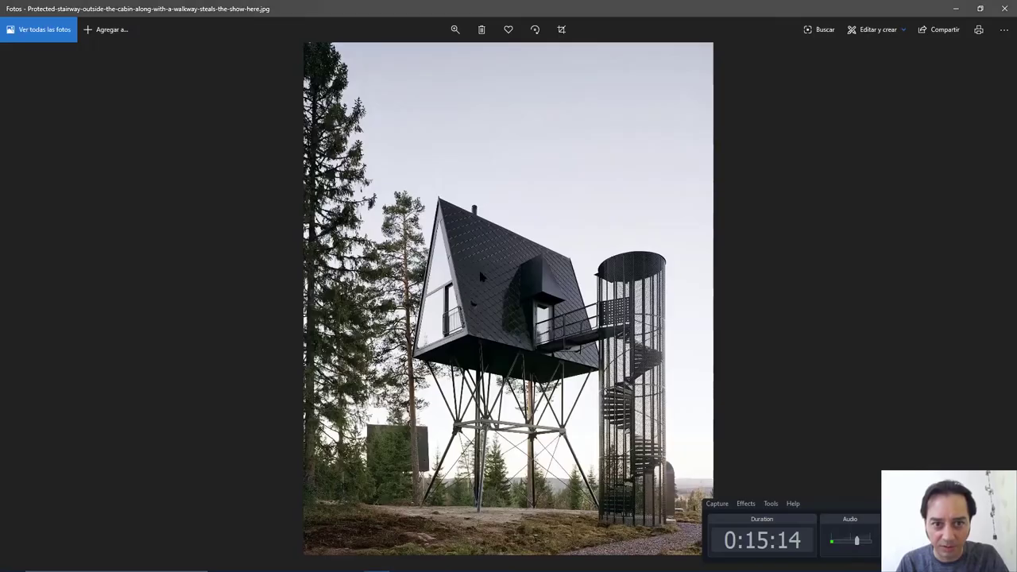
pyautogui.click(455, 30)
pyautogui.moveTo(405, 57); pyautogui.dragTo(472, 57)
pyautogui.moveTo(513, 159); pyautogui.dragTo(499, 291)
pyautogui.hotkey('alt', 'Tab')
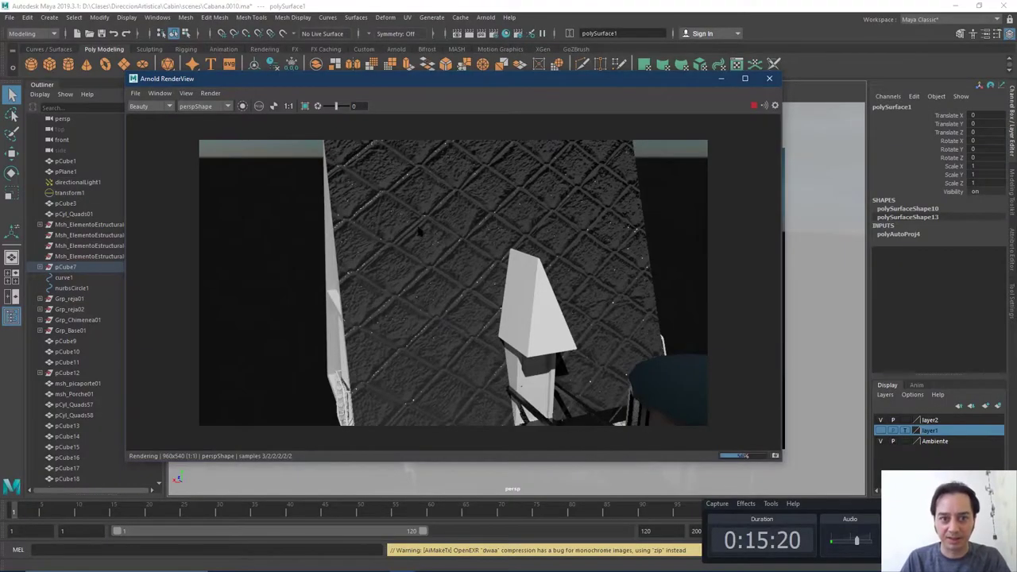
# Switch to Firefox to examine the diamond-tile bump texture image, and return to the Maya render
pyautogui.hotkey('alt', 'Tab')
pyautogui.hotkey('alt', 'Tab')
pyautogui.hotkey('alt', 'Tab')
pyautogui.hotkey('alt', 'Tab')
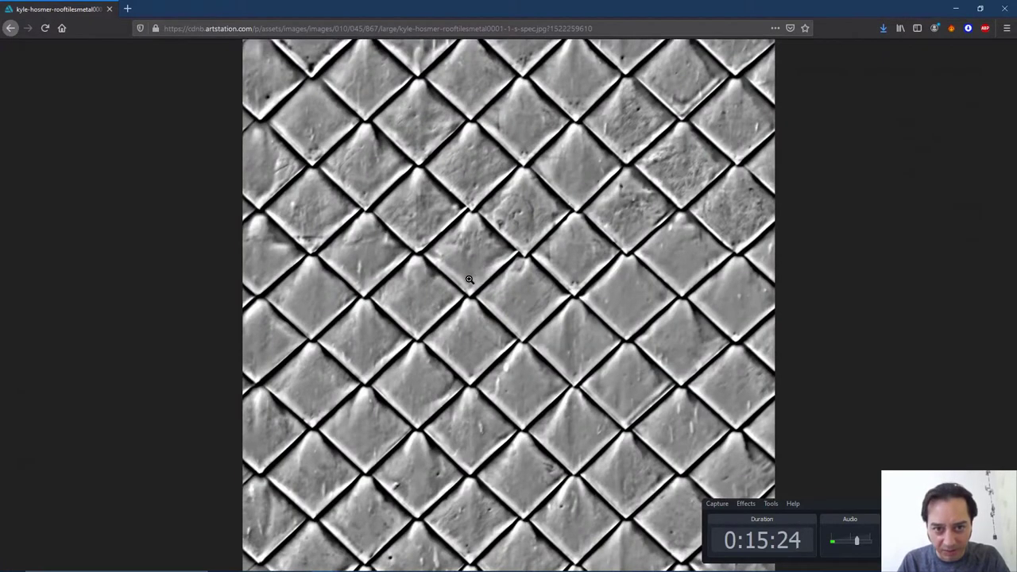
pyautogui.hotkey('alt', 'Tab')
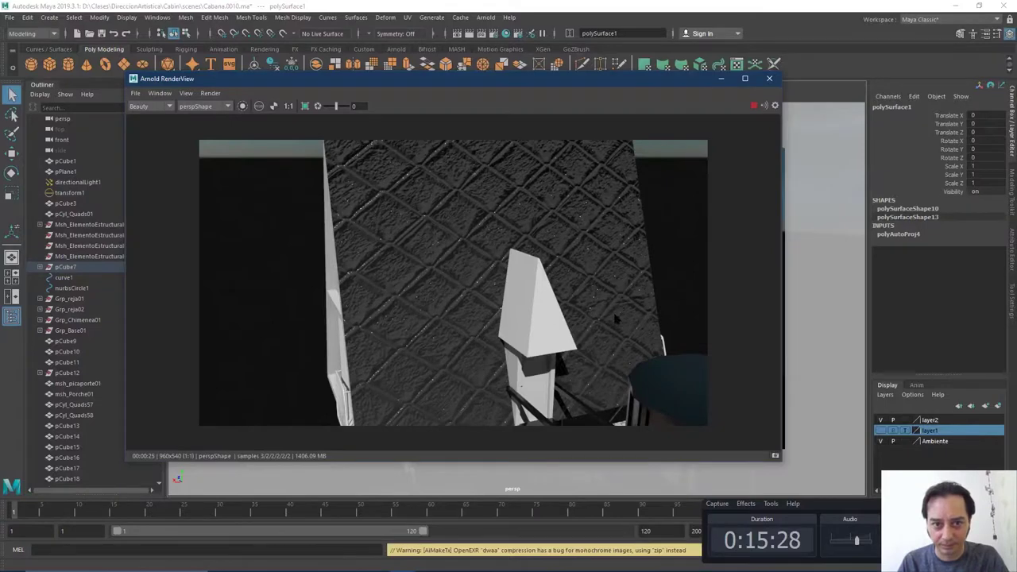
# Select the roof slope with the dormer and open the bump2d1 node that feeds the bump mapping of aiS_Tejas01
pyautogui.click(543, 235)
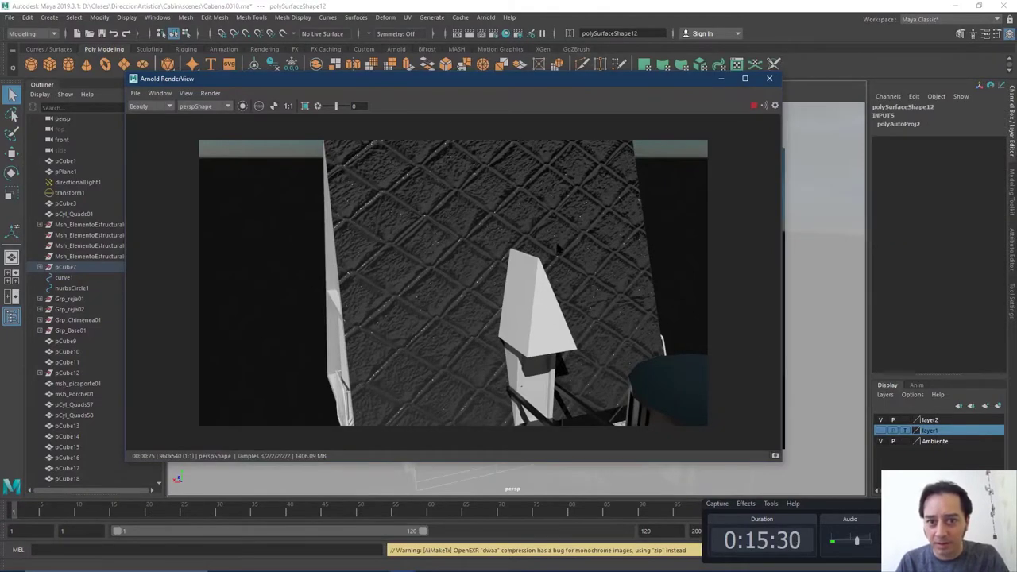
pyautogui.press('f')
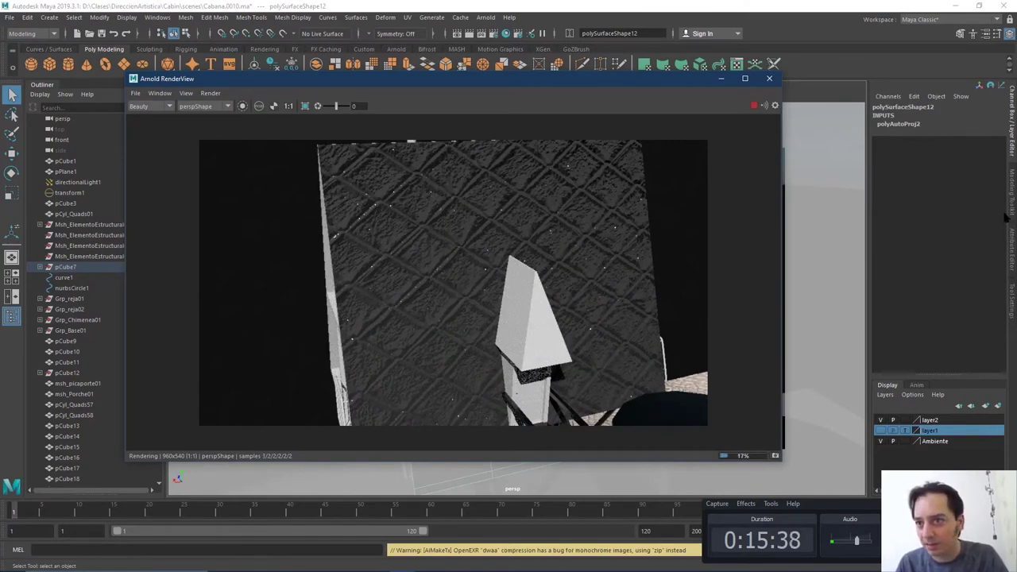
pyautogui.click(1013, 253)
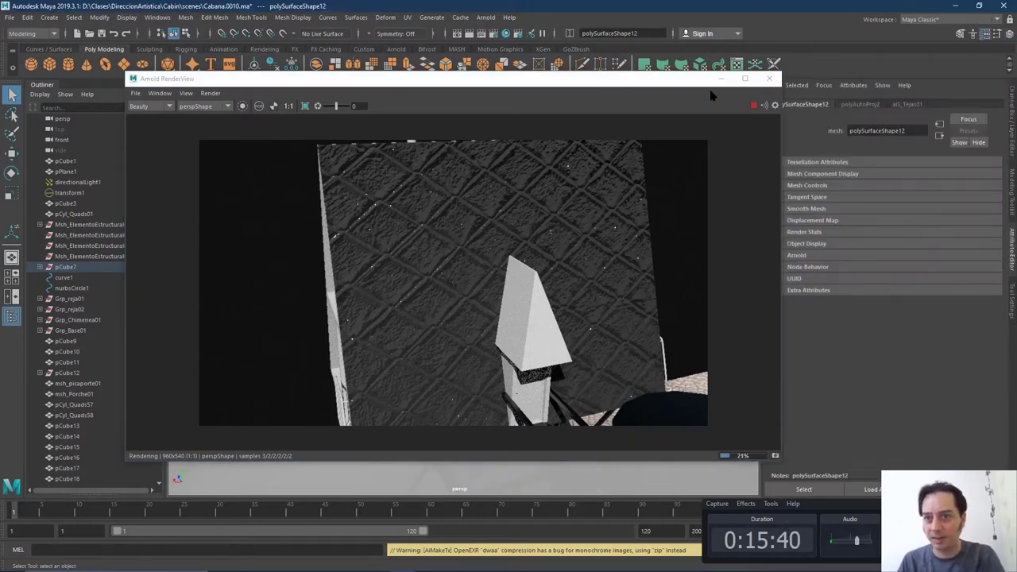
pyautogui.moveTo(653, 86); pyautogui.dragTo(582, 79)
pyautogui.click(911, 104)
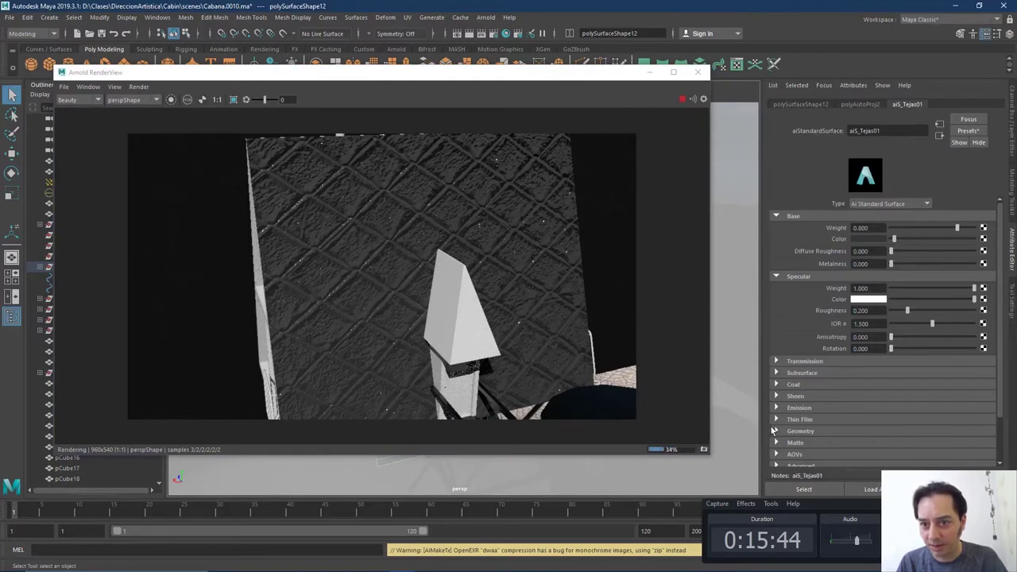
pyautogui.click(777, 431)
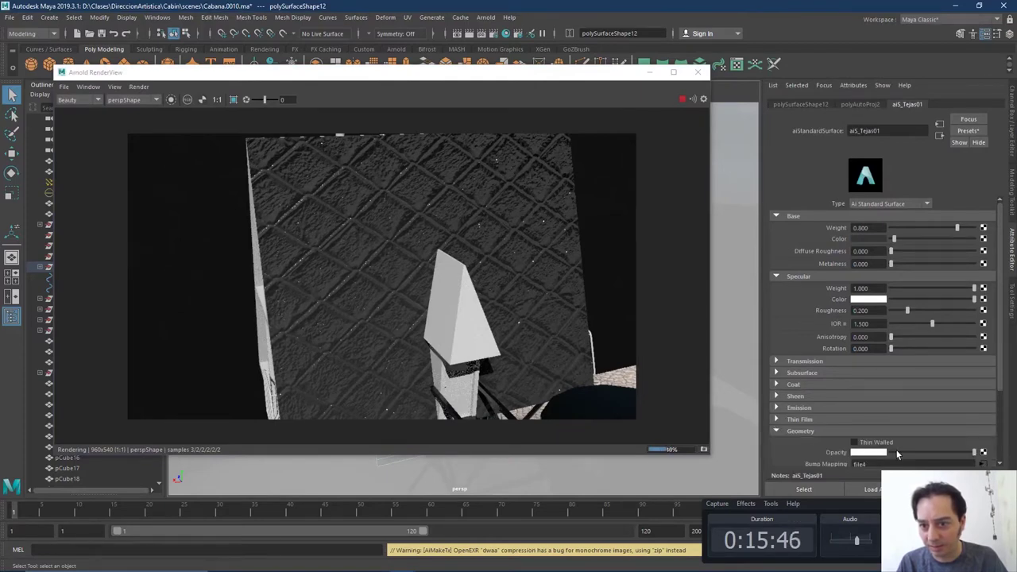
pyautogui.scroll(-1, 826, 439)
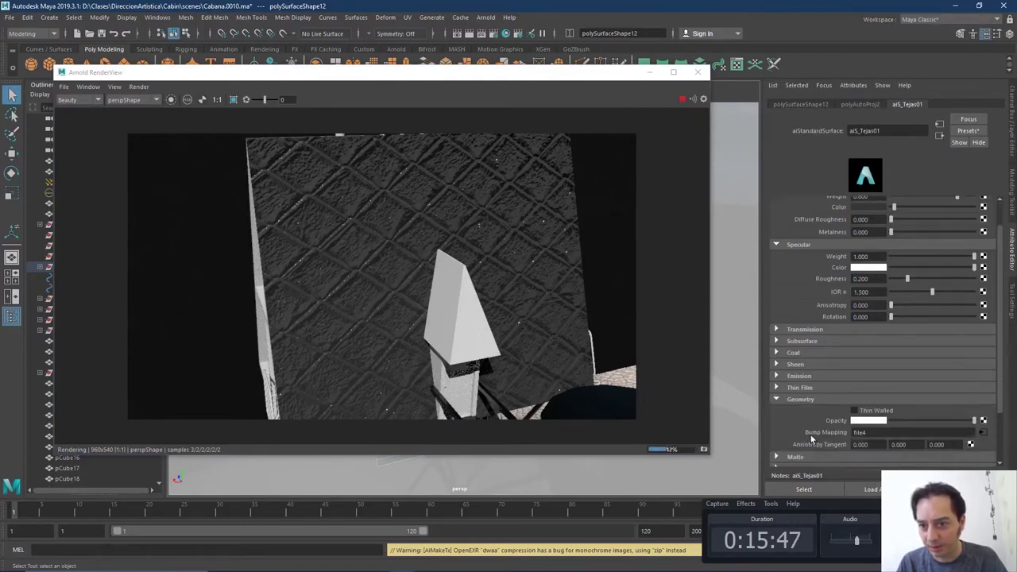
pyautogui.click(983, 433)
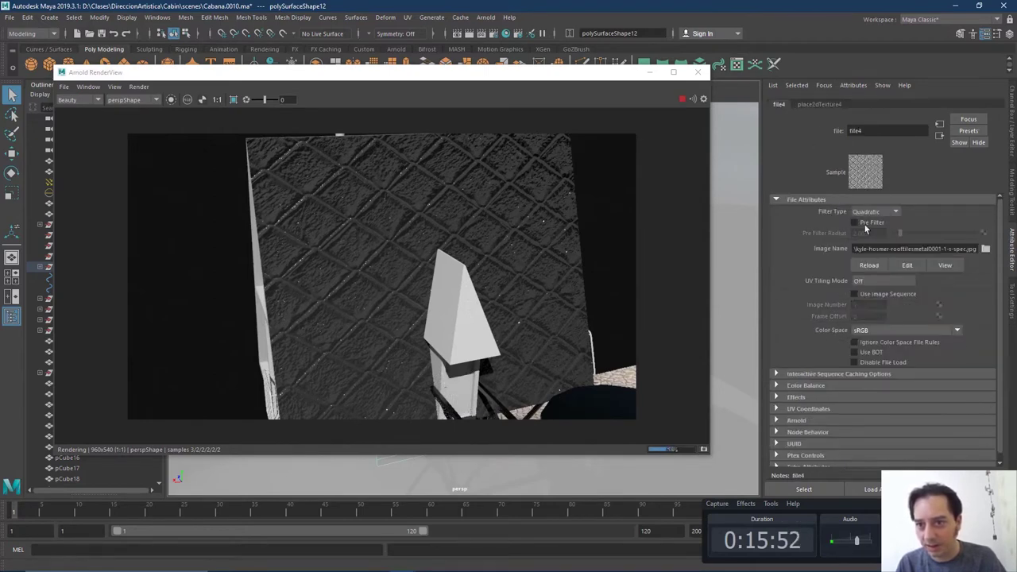
pyautogui.click(941, 137)
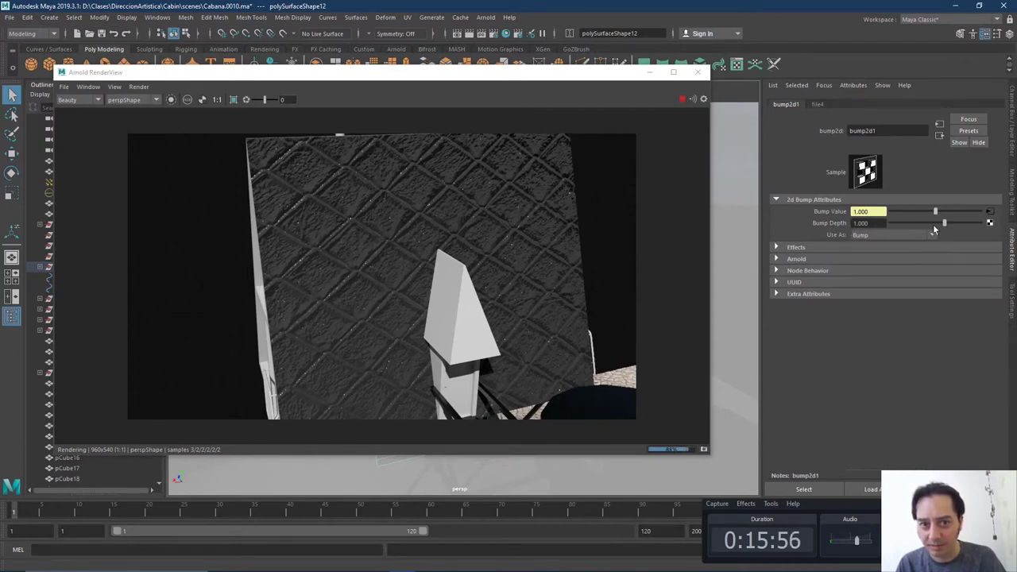
# Reduce the bump depth of the roof tile material first to 0.05 and finally to 0.005
pyautogui.click(870, 224)
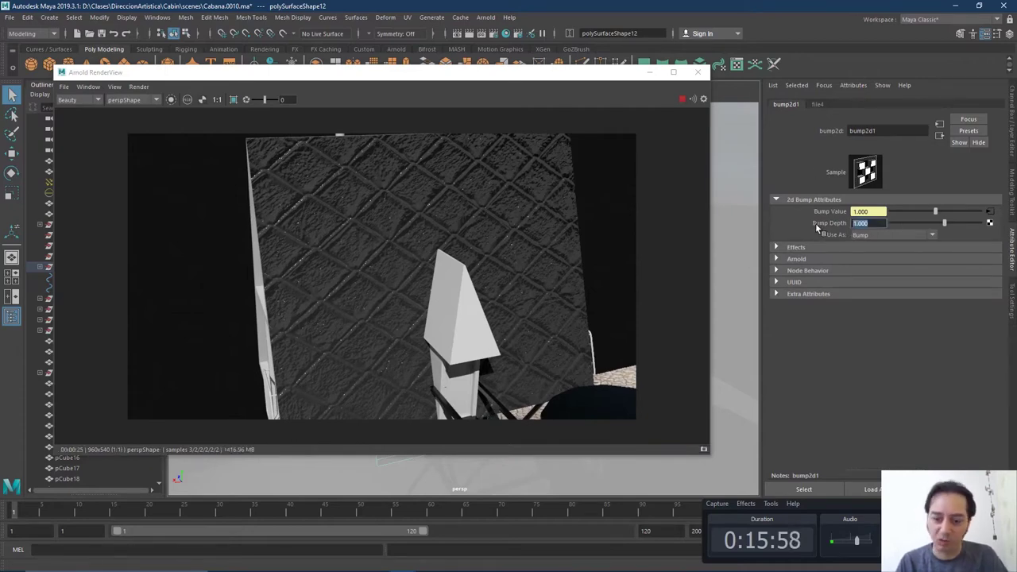
pyautogui.press('BackSpace')
pyautogui.write('0.05')
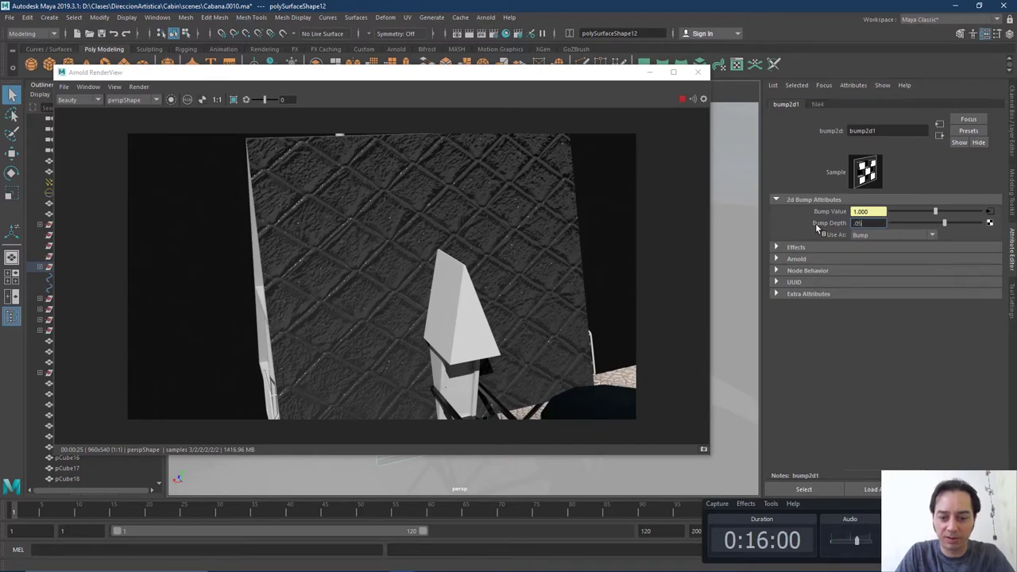
pyautogui.press('Return')
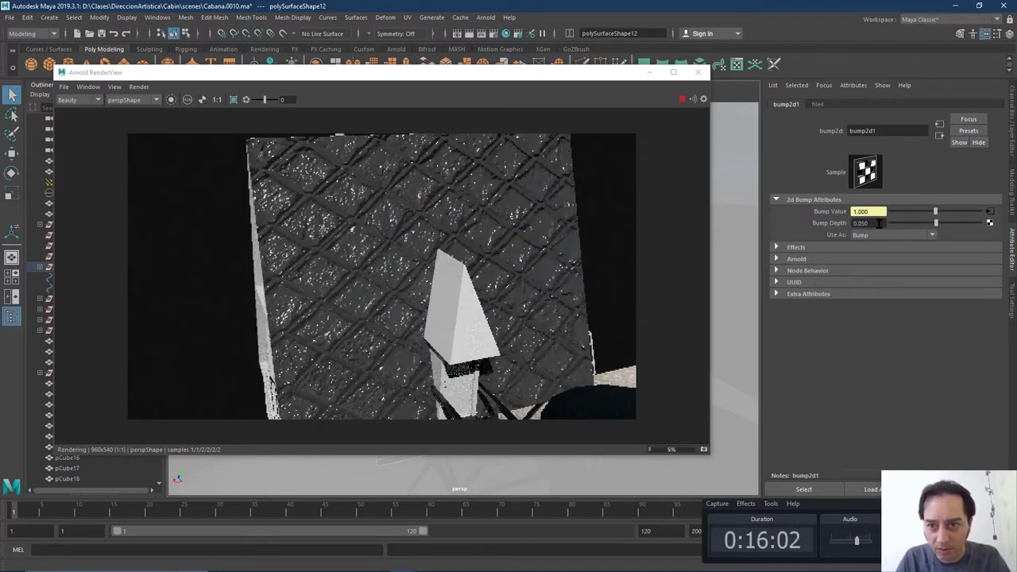
pyautogui.write('0.005')
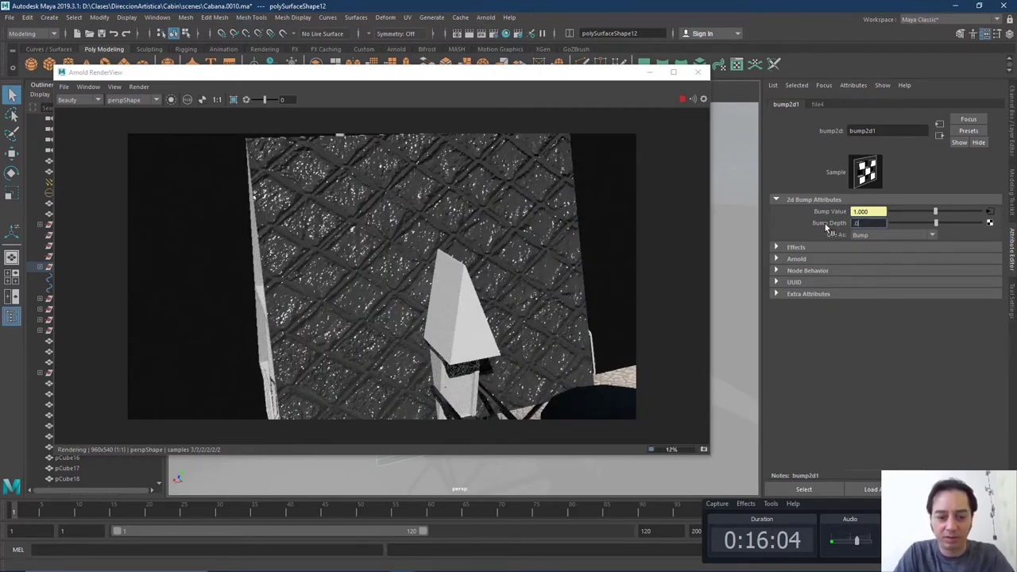
pyautogui.press('Return')
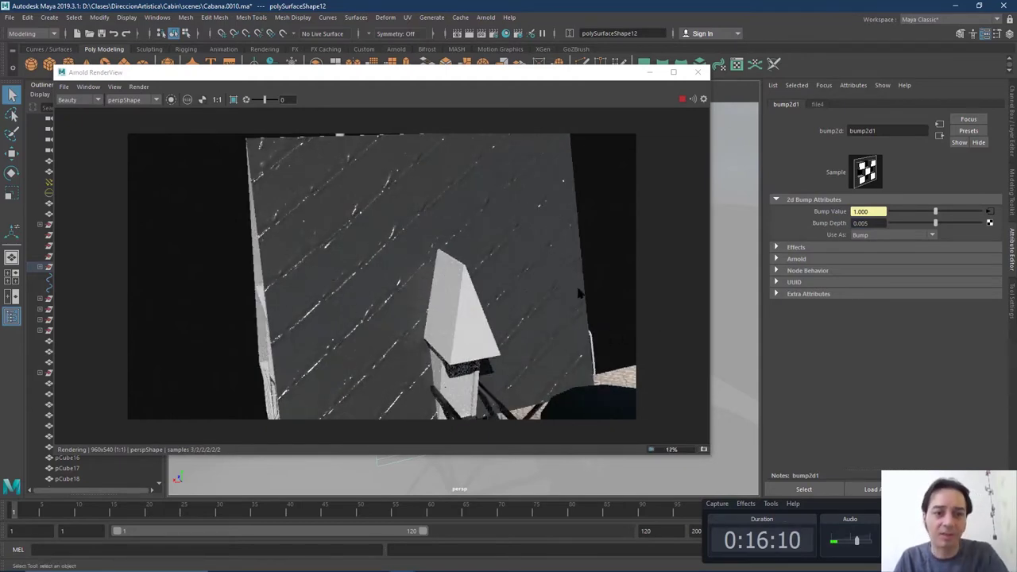
# Switch to Firefox and examine the shape and relief of the diamond-tile texture image used for the roof
pyautogui.hotkey('alt', 'Tab')
pyautogui.hotkey('alt', 'Tab')
pyautogui.hotkey('alt', 'Tab')
pyautogui.hotkey('alt', 'Tab')
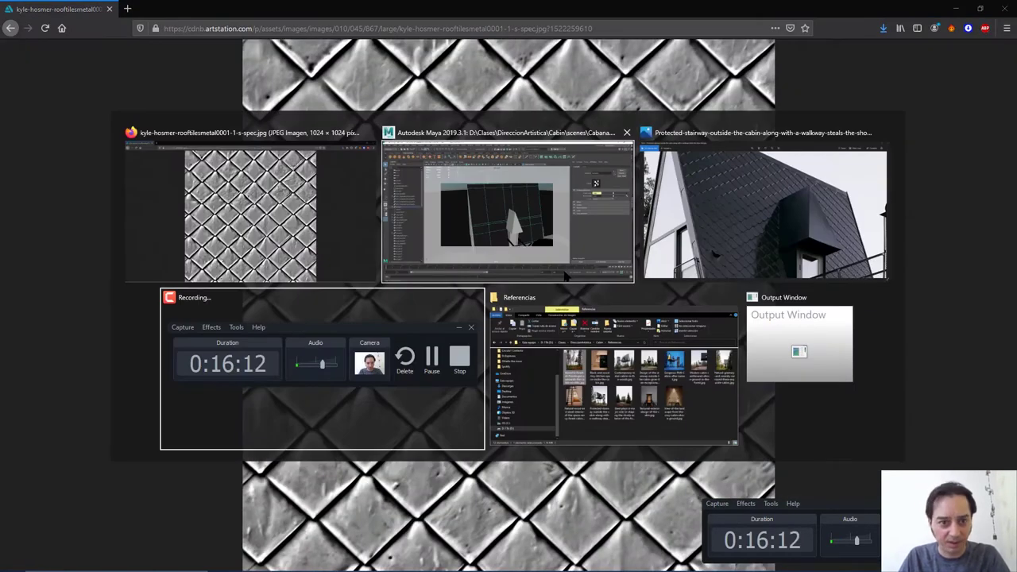
pyautogui.hotkey('alt', 'Tab')
pyautogui.hotkey('alt', 'Tab')
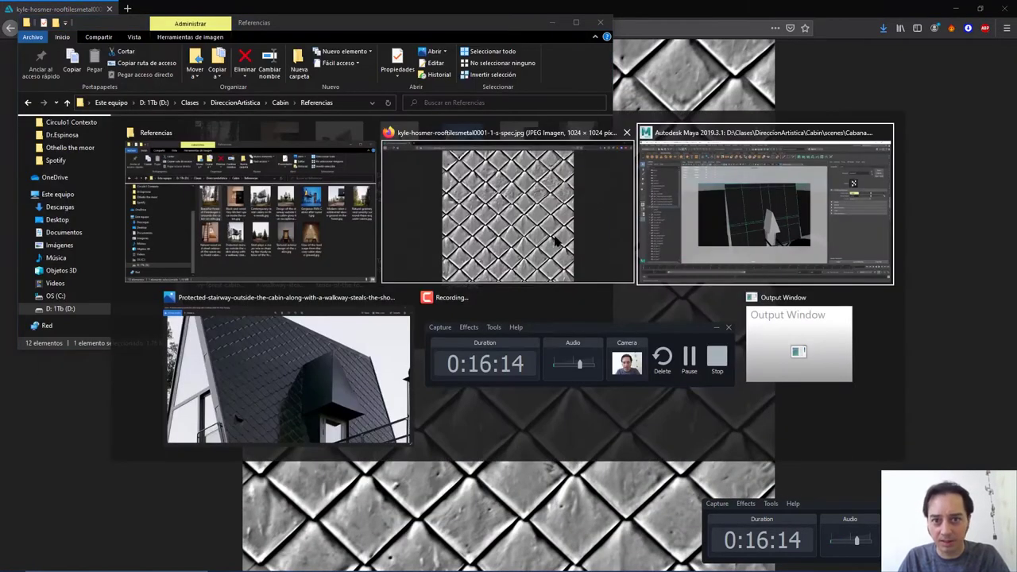
pyautogui.hotkey('alt', 'Tab')
pyautogui.hotkey('alt', 'Tab')
pyautogui.hotkey('alt', 'Tab')
pyautogui.hotkey('alt', 'Tab')
pyautogui.hotkey('alt', 'Tab')
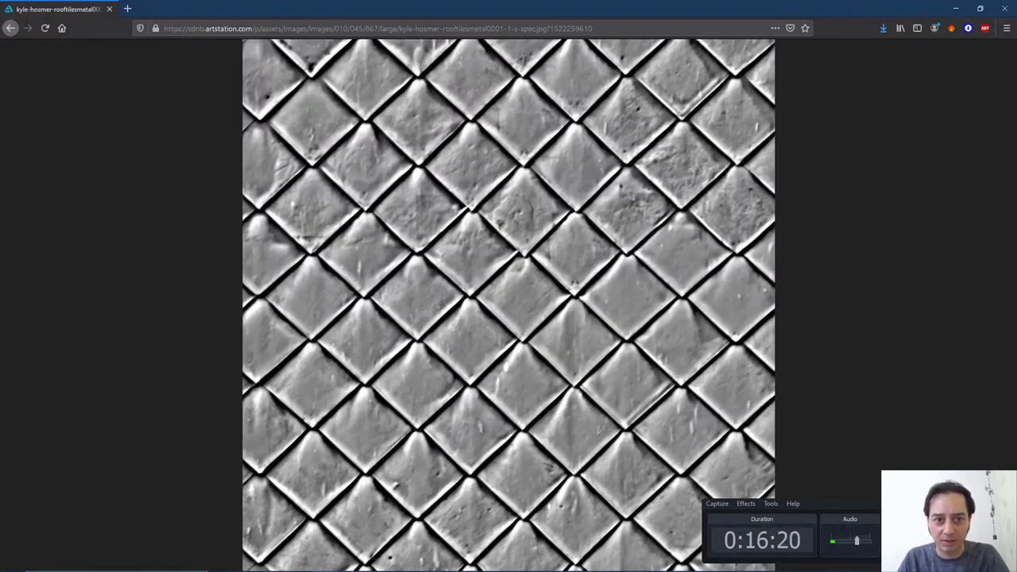
pyautogui.hotkey('alt', 'Tab')
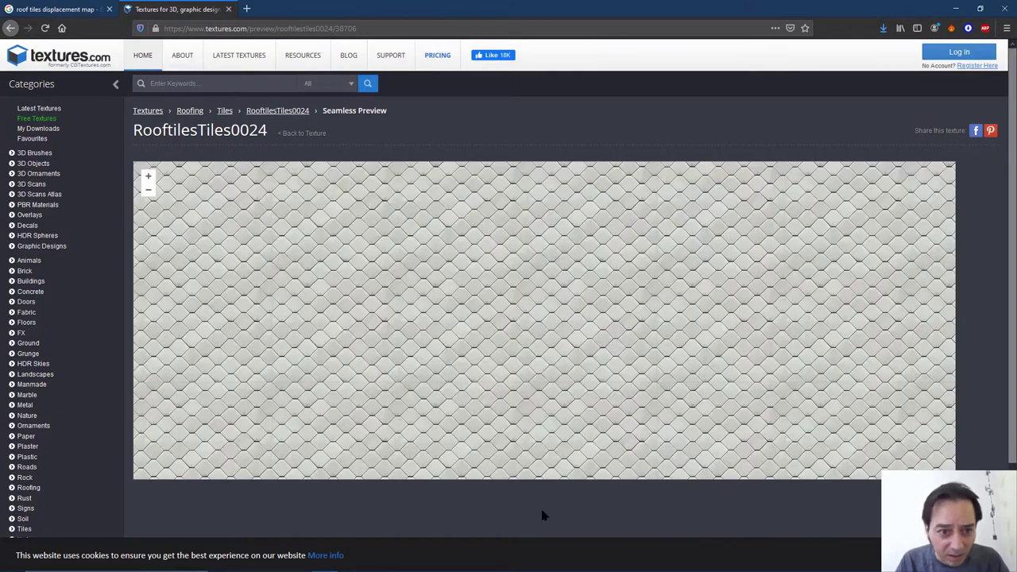
# Save the roof tile texture as RooftilesTiles0024_1_500.jpg in the Cabin project's sourceimages folder and look at its seamless preview enlarged
pyautogui.rightClick(504, 332)
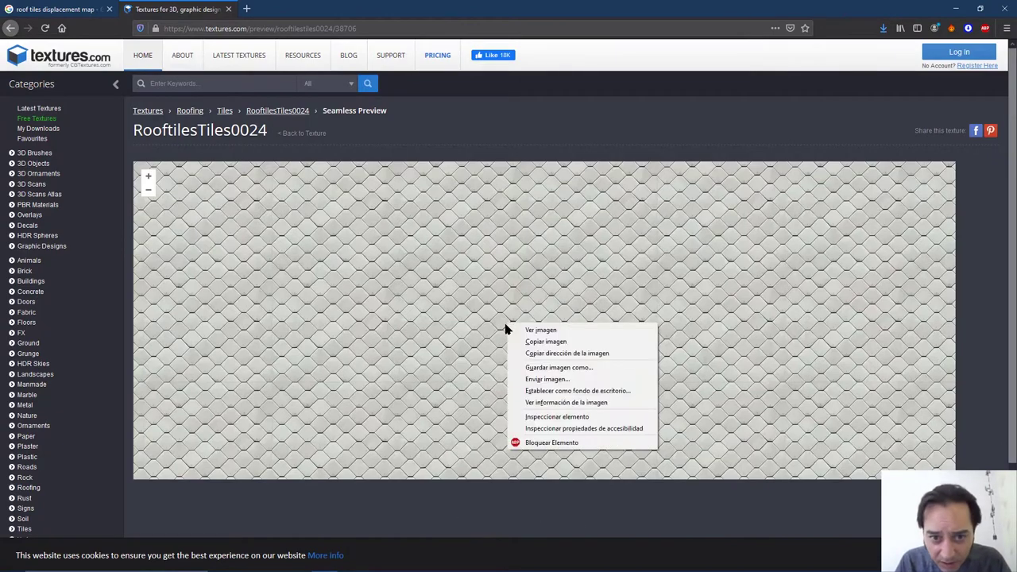
pyautogui.click(561, 369)
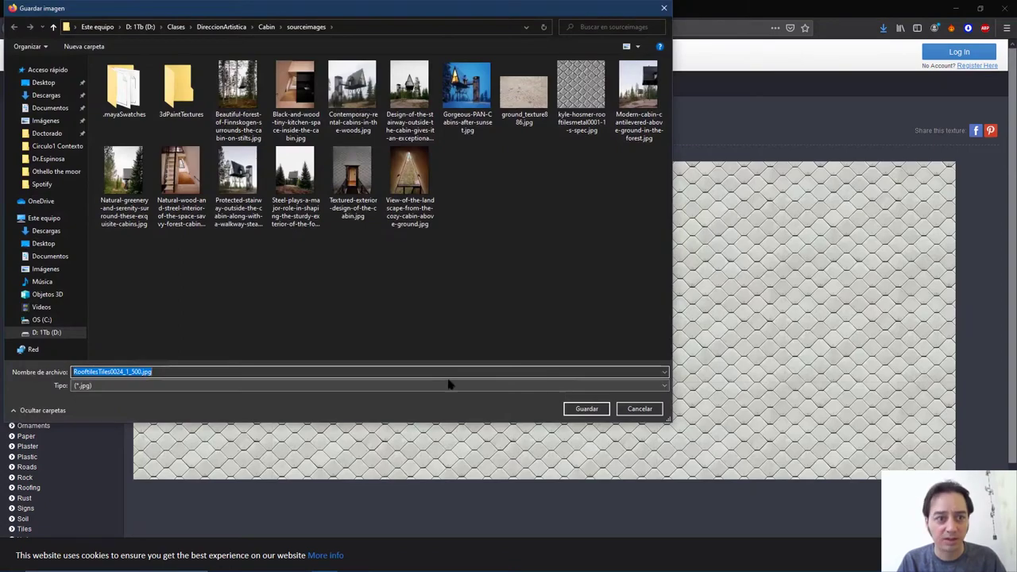
pyautogui.click(587, 408)
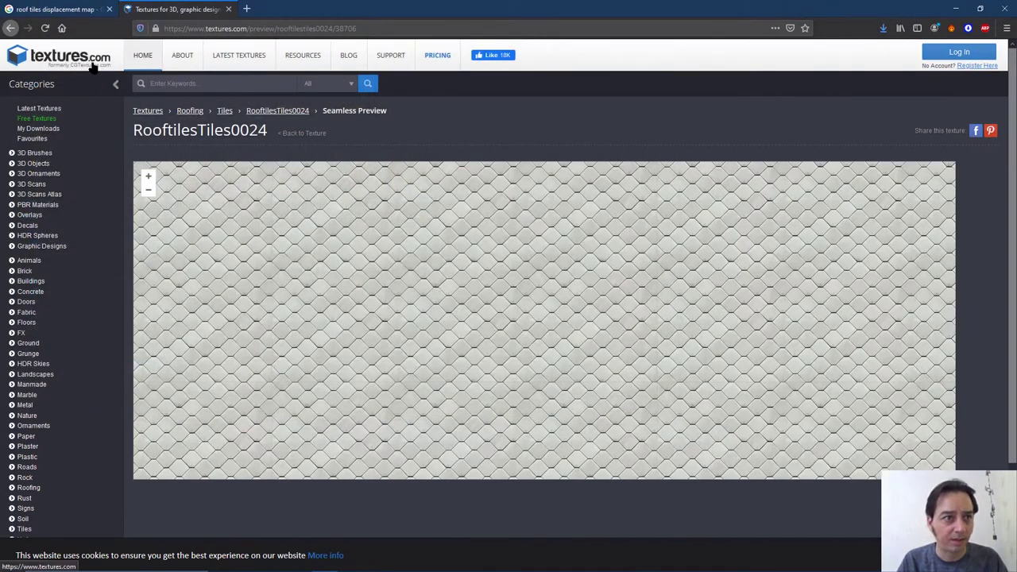
pyautogui.click(149, 178)
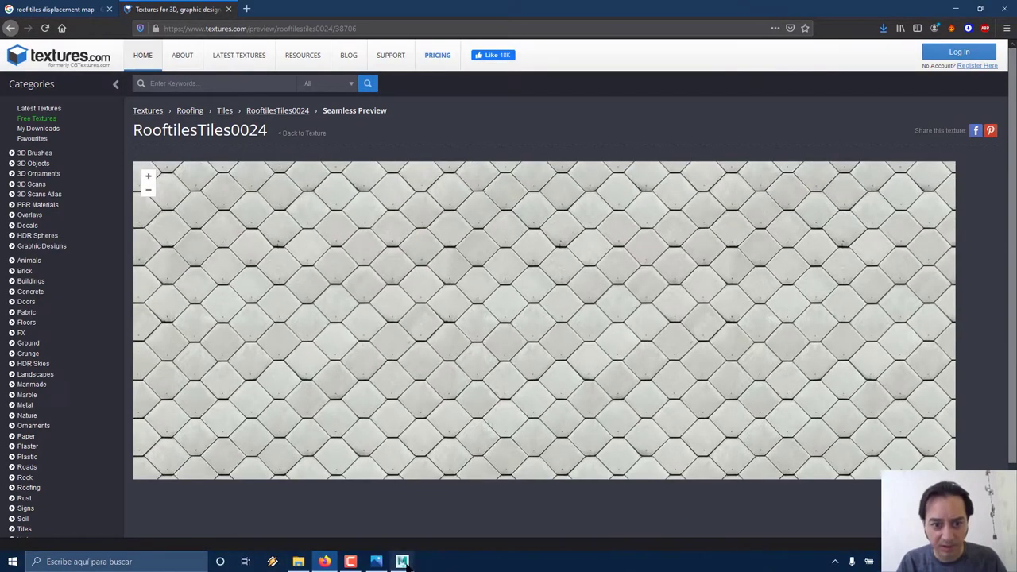
# Switch to Maya, select the roof slope with the dormer, and open the file4 texture node feeding the bump mapping of aiS_Tejas01
pyautogui.click(403, 562)
pyautogui.click(465, 508)
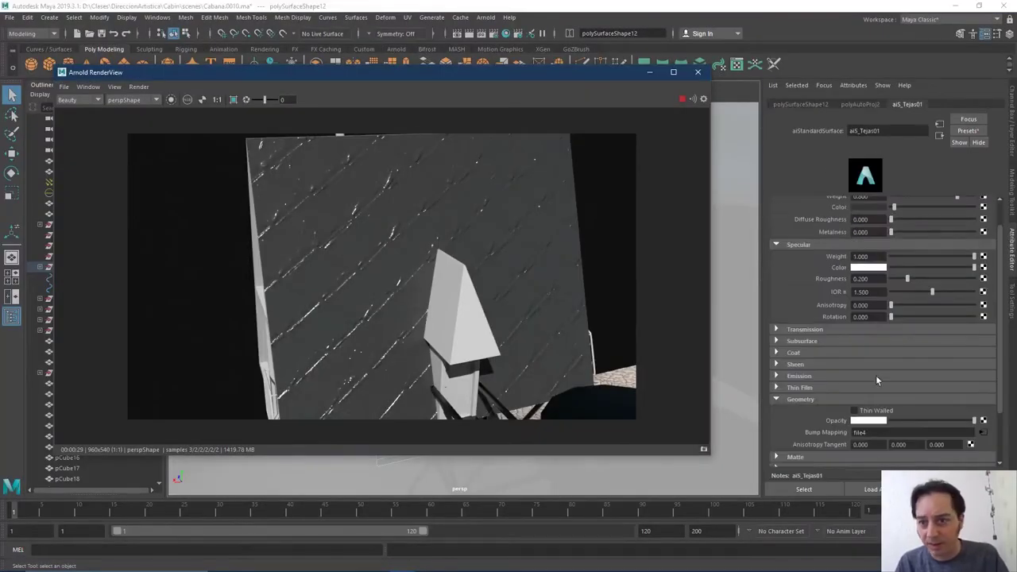
pyautogui.scroll(-1, 845, 416)
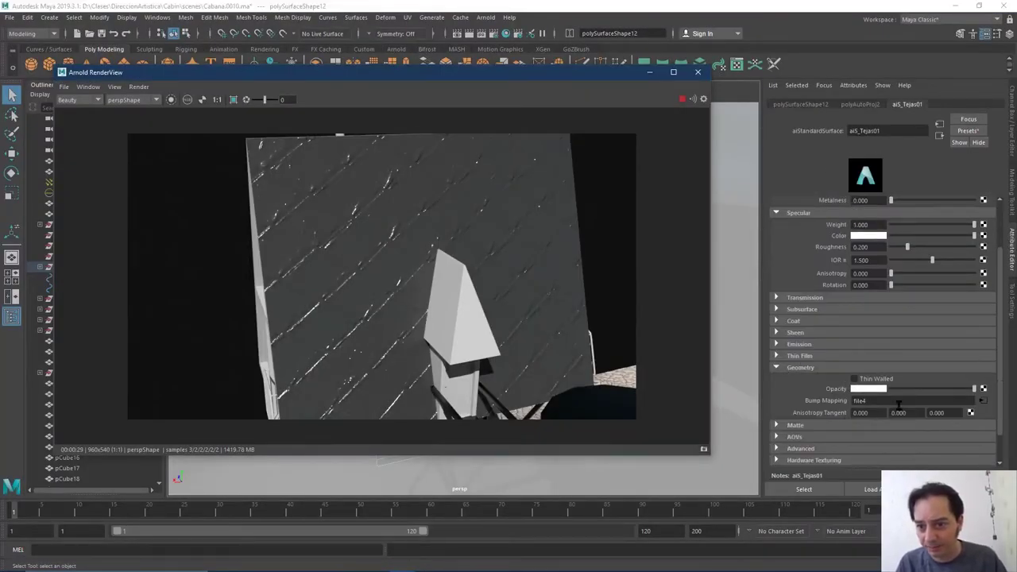
pyautogui.click(983, 401)
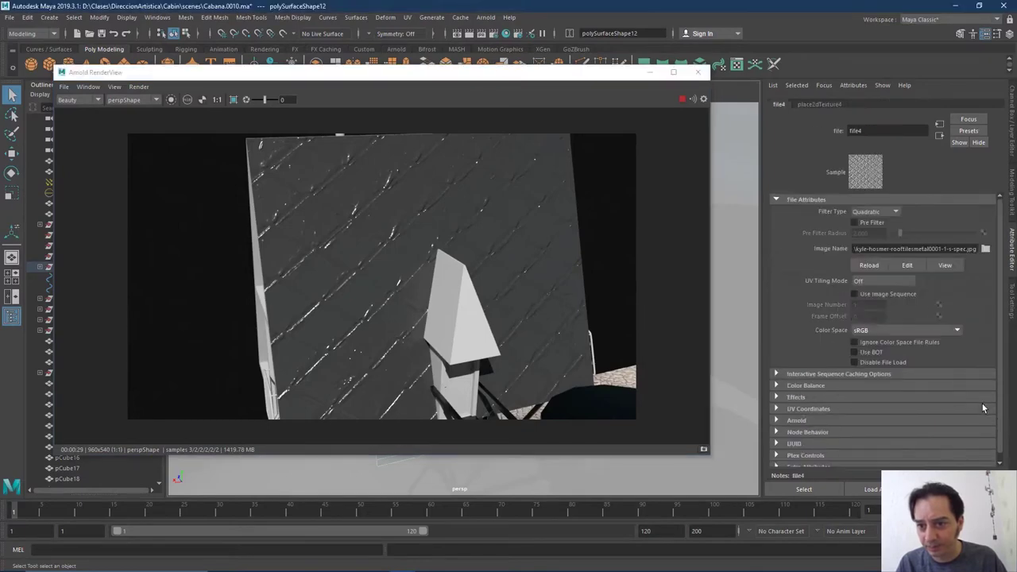
# Replace the image of the file4 bump texture with RooftilesTiles0024_1_500.jpg from the sourceimages folder
pyautogui.click(985, 250)
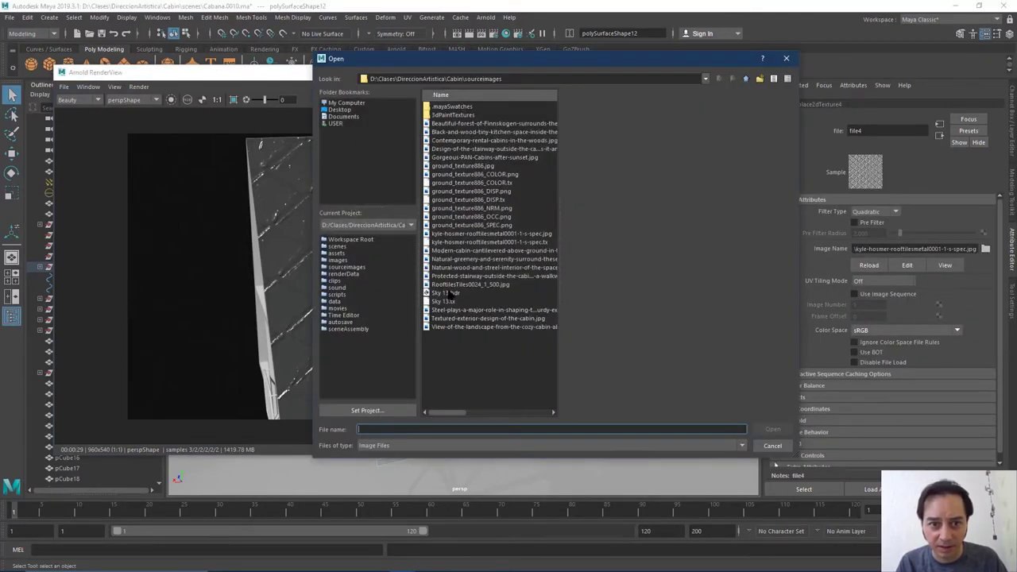
pyautogui.click(460, 124)
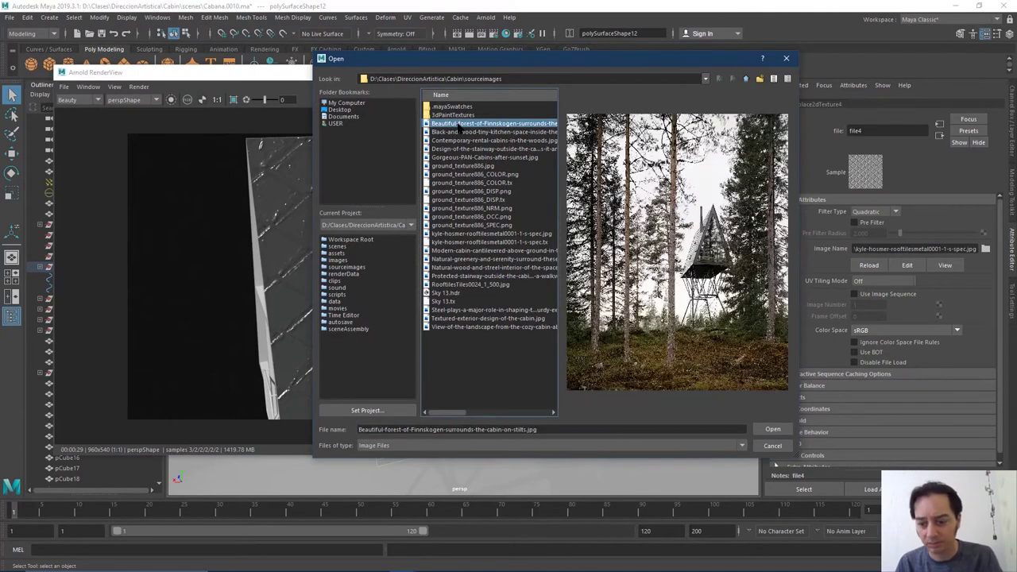
pyautogui.press('Down')
pyautogui.press('Down')
pyautogui.press('Down')
pyautogui.press('Down')
pyautogui.press('Down')
pyautogui.press('Down')
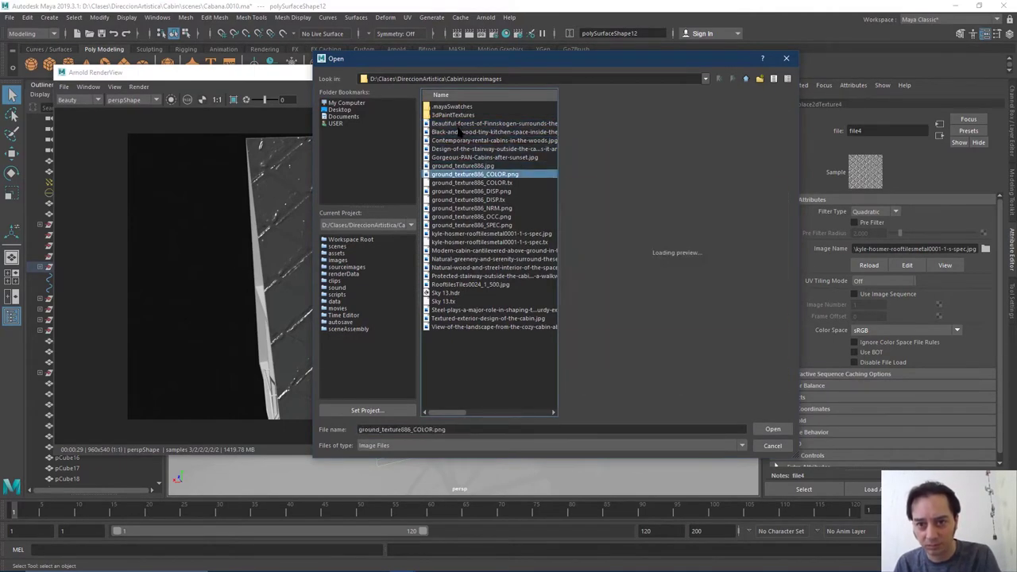
pyautogui.click(480, 226)
pyautogui.click(480, 234)
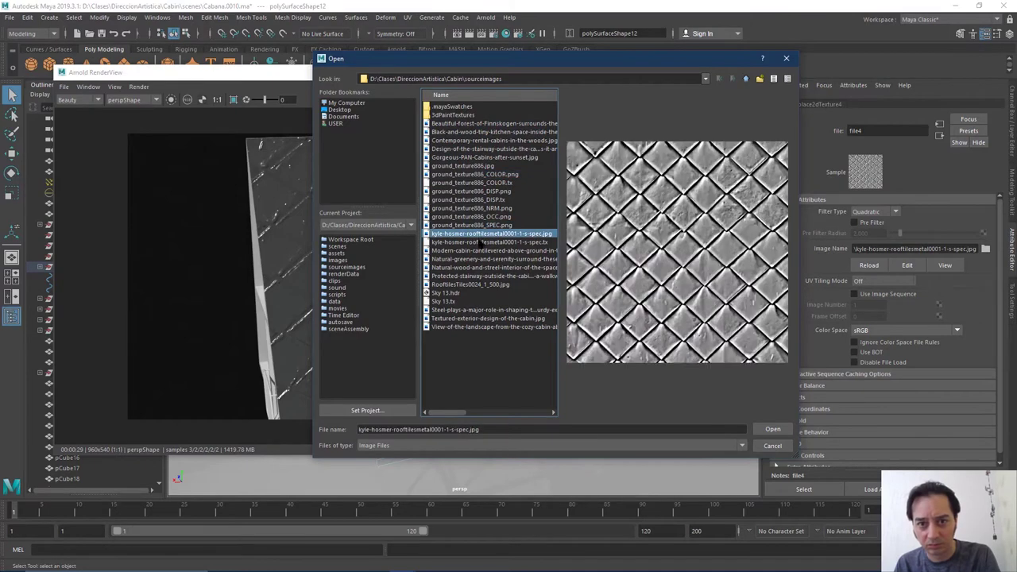
pyautogui.click(480, 242)
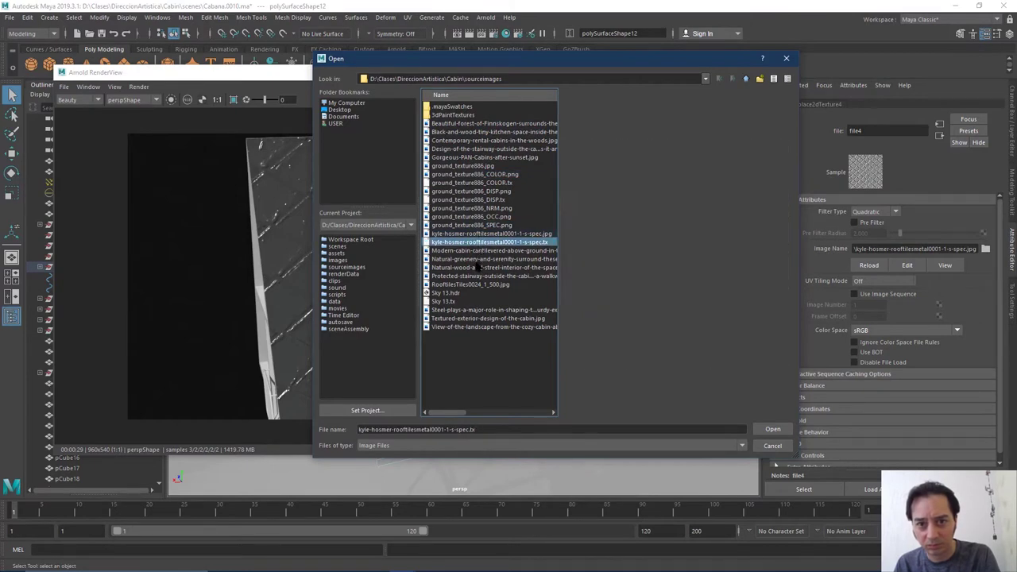
pyautogui.press('Down')
pyautogui.press('Down')
pyautogui.press('Down')
pyautogui.press('Down')
pyautogui.press('Down')
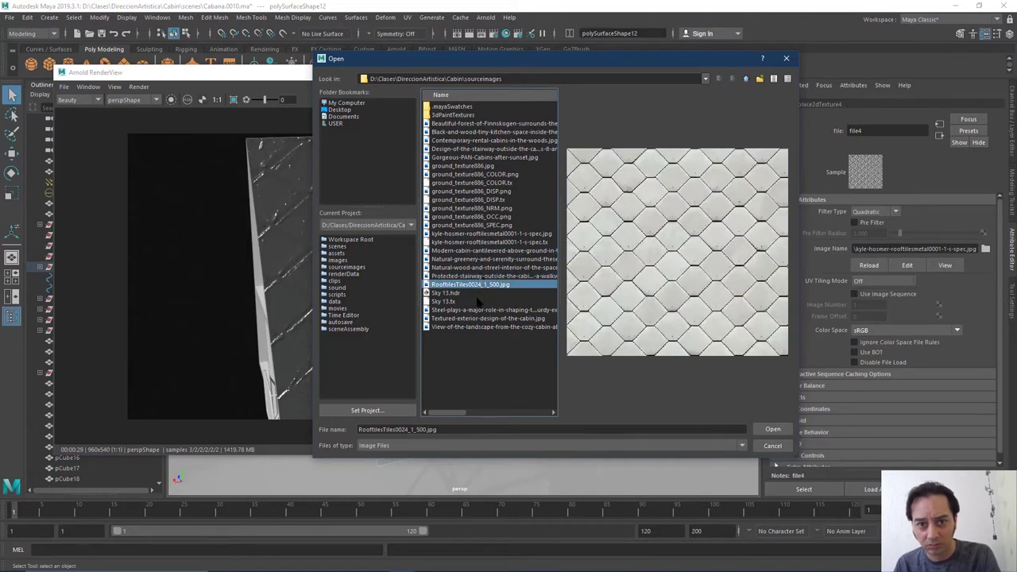
pyautogui.press('Down')
pyautogui.press('Up')
pyautogui.click(772, 429)
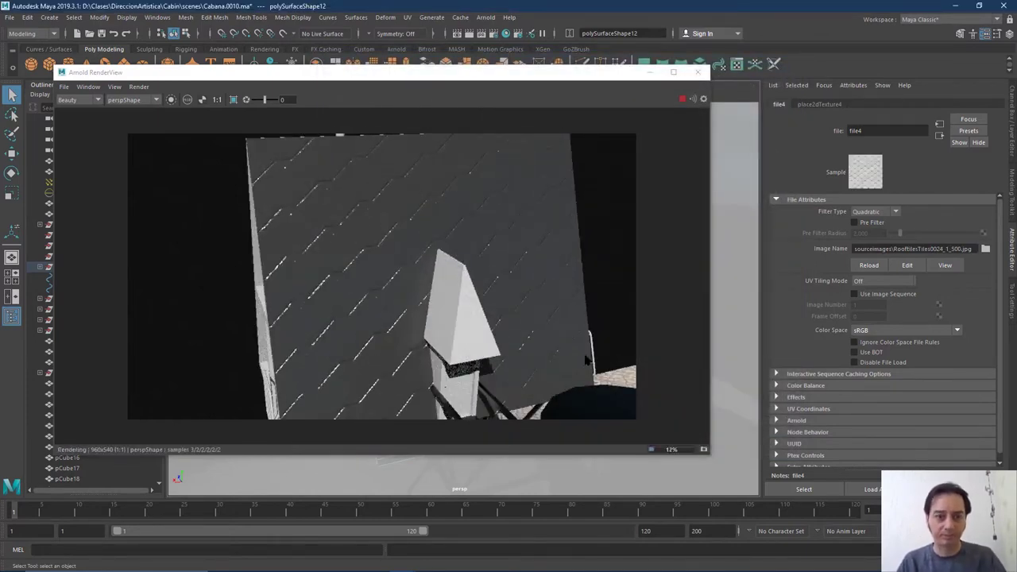
# Switch to the reference photo in Fotos to compare its roof tile size and pattern with the Arnold render, and return to Maya
pyautogui.hotkey('alt', 'Tab')
pyautogui.hotkey('alt', 'Tab')
pyautogui.hotkey('alt', 'Tab')
pyautogui.hotkey('alt', 'Tab')
pyautogui.hotkey('alt', 'Tab')
pyautogui.hotkey('alt', 'Tab')
pyautogui.hotkey('alt', 'Tab')
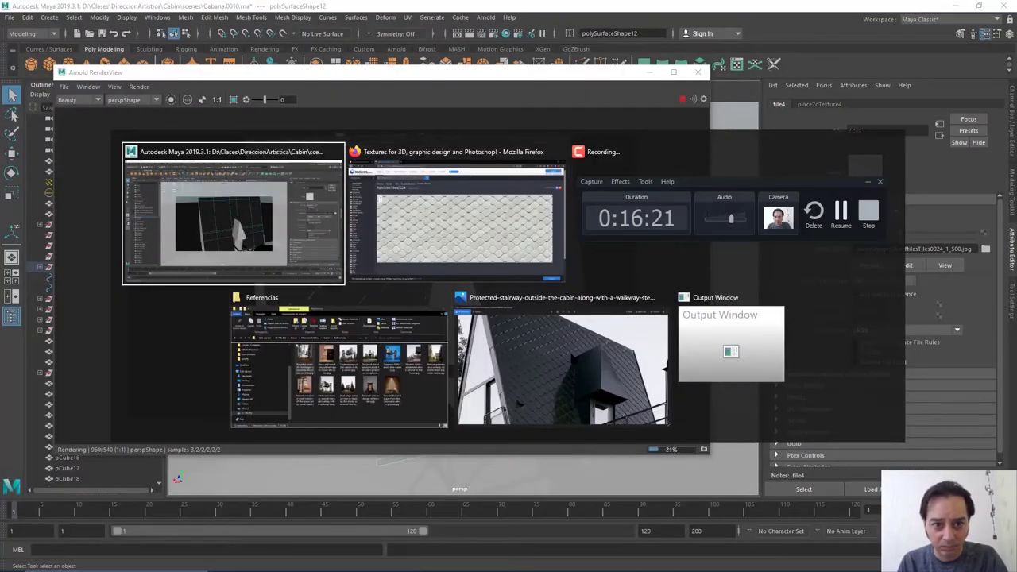
pyautogui.press('Tab')
pyautogui.press('Tab')
pyautogui.press('Tab')
pyautogui.press('Tab')
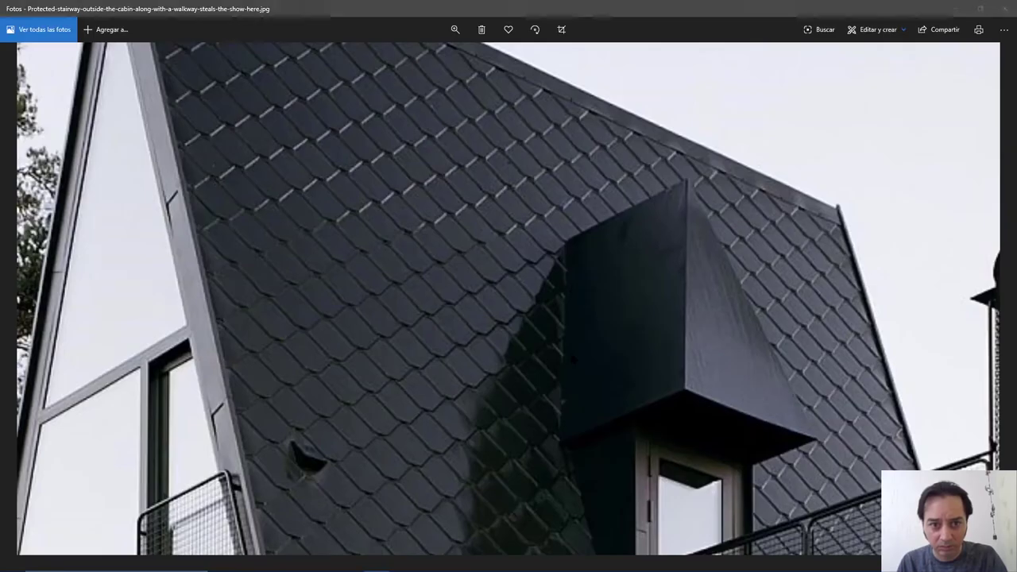
pyautogui.hotkey('alt', 'Tab')
pyautogui.hotkey('alt', 'Tab')
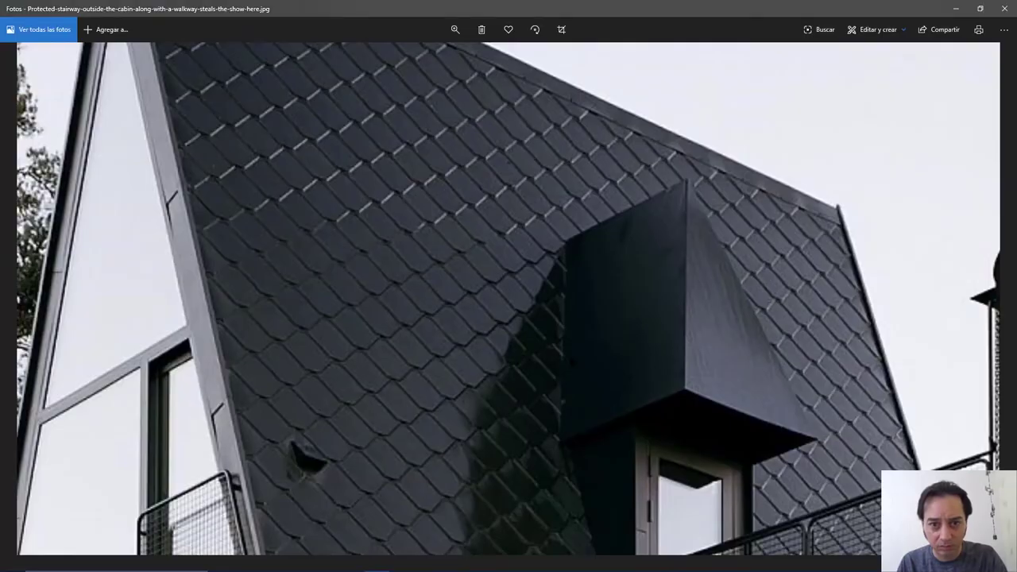
pyautogui.hotkey('alt', 'Tab')
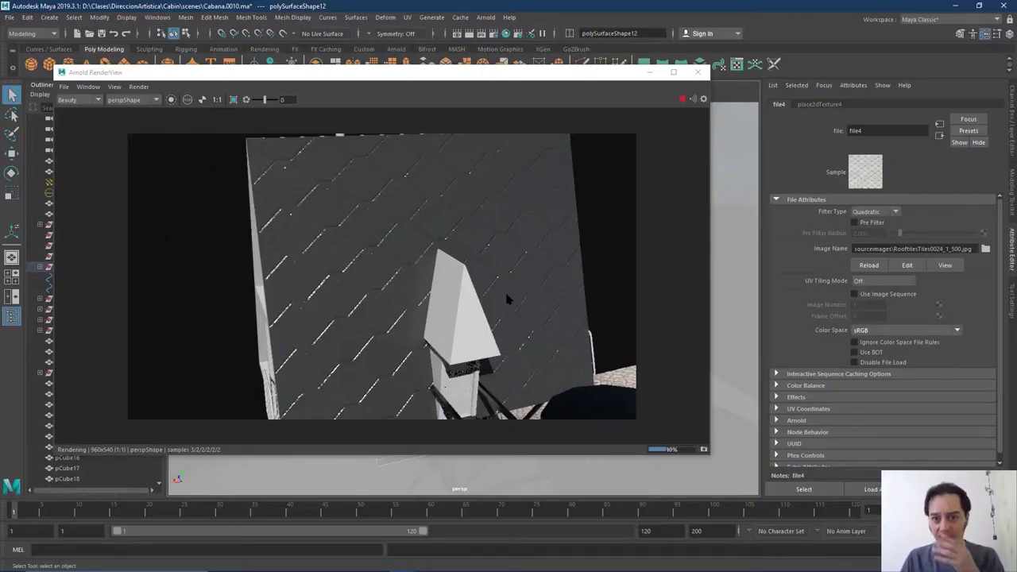
# Set the Repeat UV of the roof bump texture's place2dTexture4 node to 3 by 3 and compare the tile size with the reference photo
pyautogui.click(504, 243)
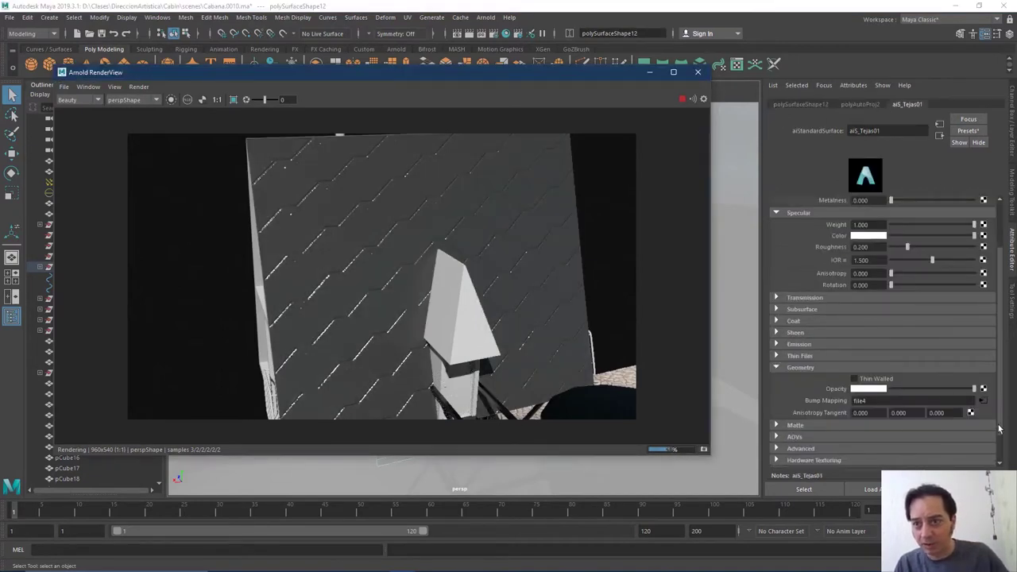
pyautogui.click(984, 401)
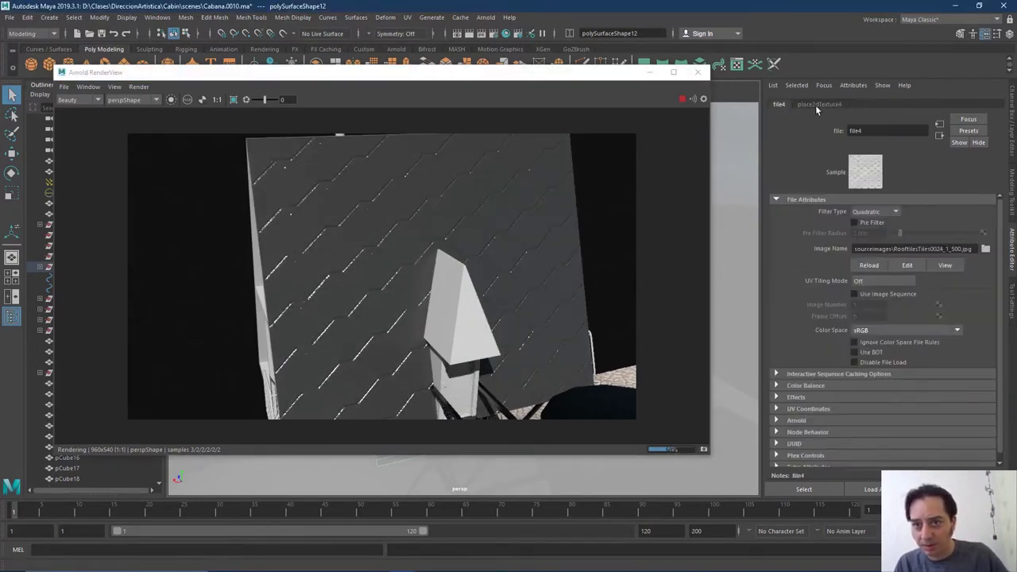
pyautogui.click(818, 106)
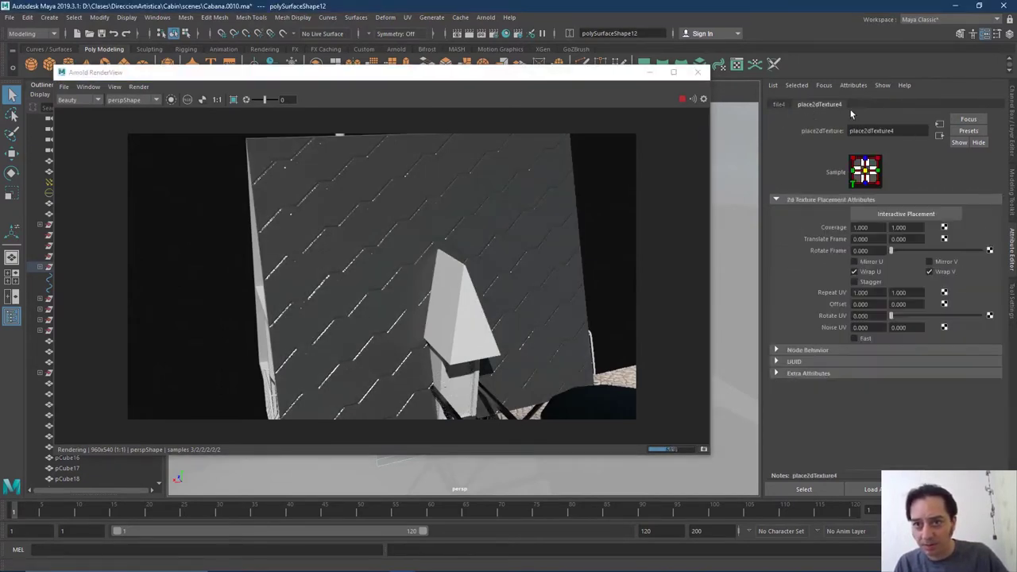
pyautogui.click(860, 292)
pyautogui.write('3')
pyautogui.press('Tab')
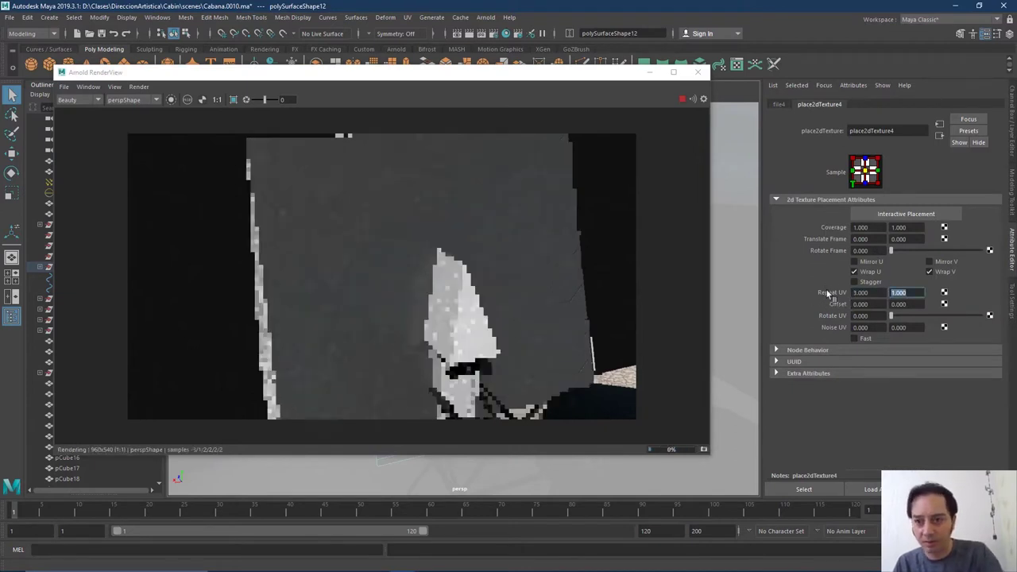
pyautogui.write('3')
pyautogui.press('Return')
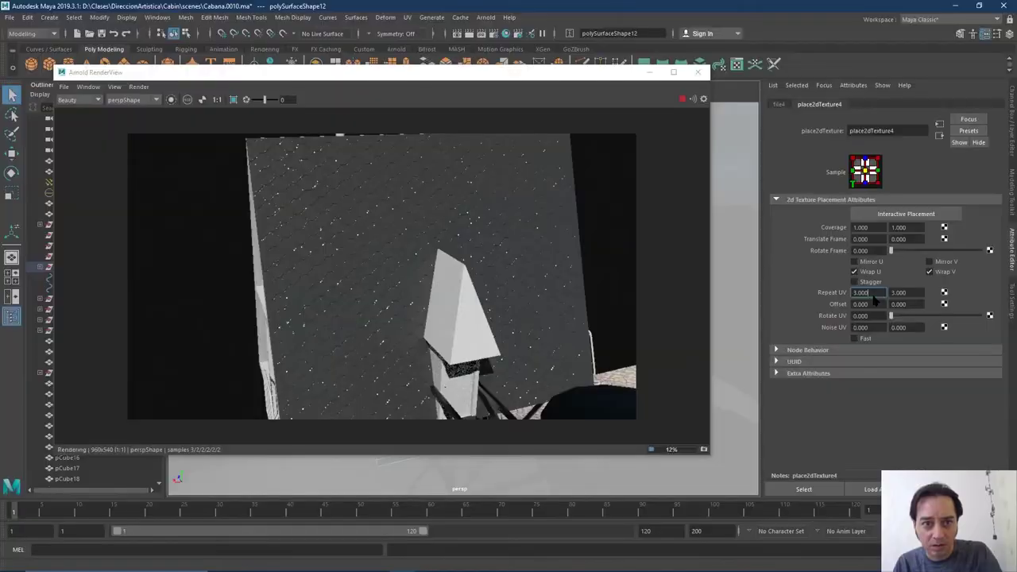
pyautogui.hotkey('alt', 'Tab')
pyautogui.hotkey('alt', 'Tab')
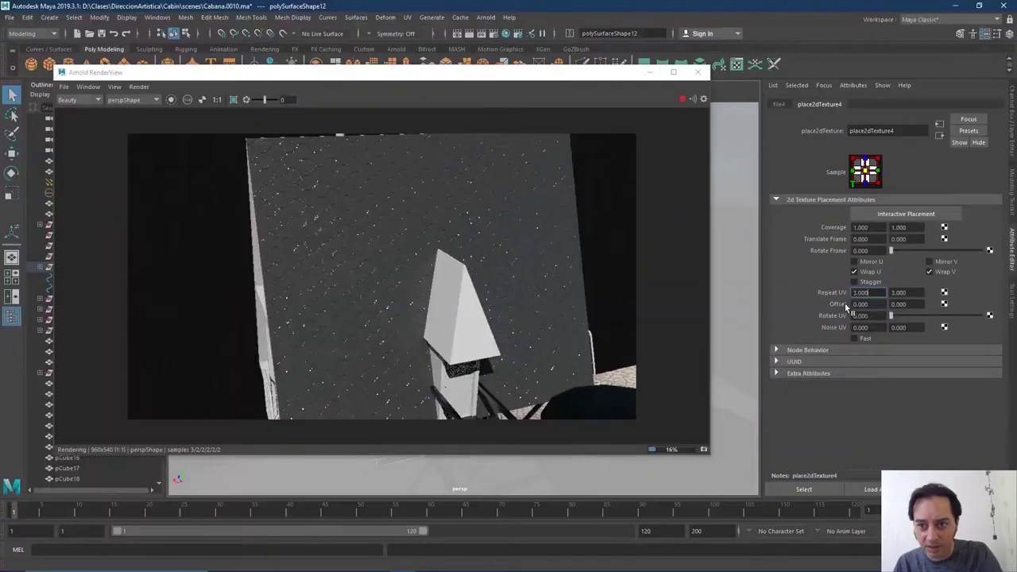
# Reduce the Repeat UV of place2dTexture4 to 2 by 2 and check the tile scale against the reference photo
pyautogui.doubleClick(874, 293)
pyautogui.write('2')
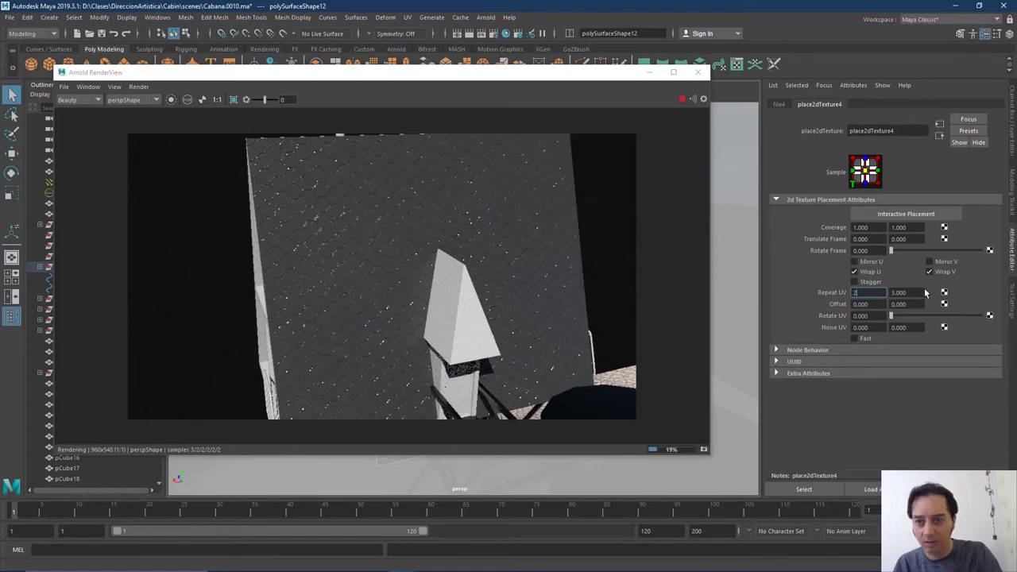
pyautogui.press('Tab')
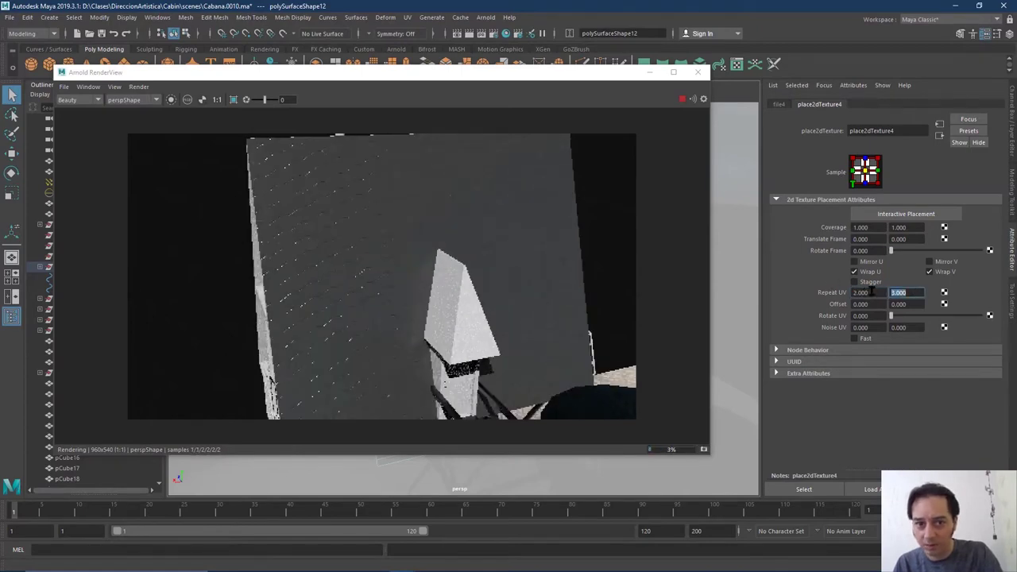
pyautogui.write('2')
pyautogui.press('Return')
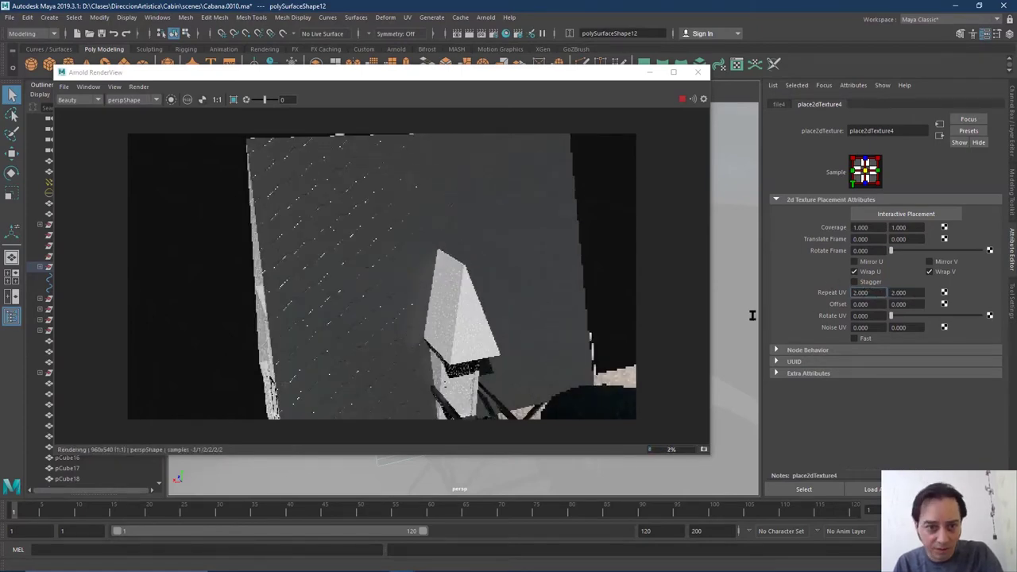
pyautogui.hotkey('alt', 'Tab')
pyautogui.hotkey('alt', 'Tab')
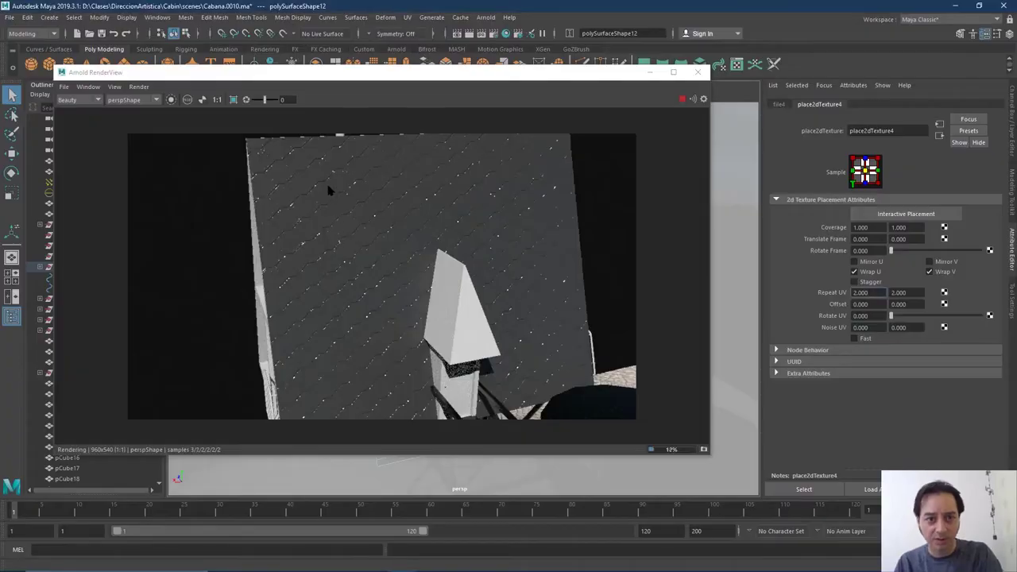
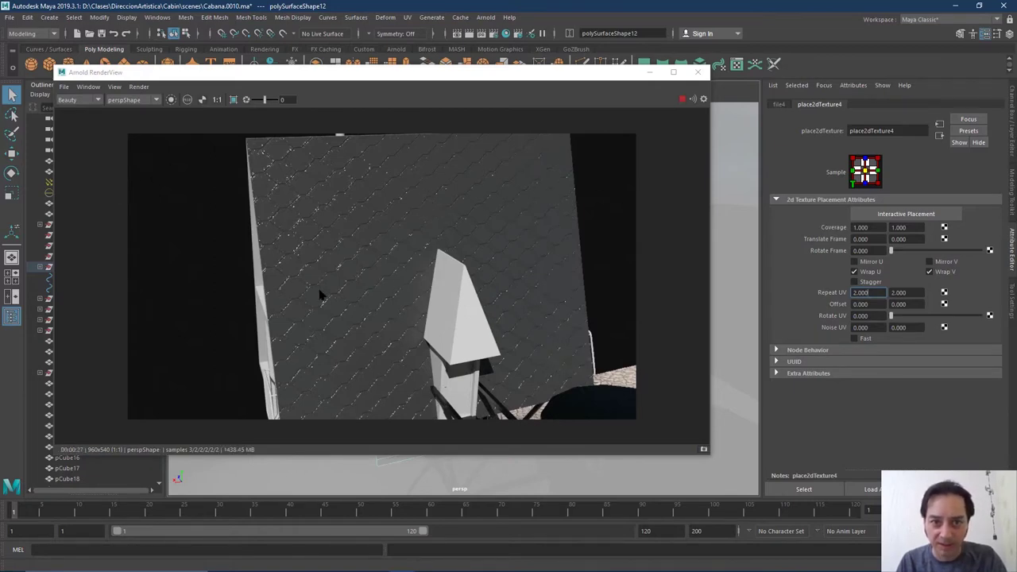
# Examine the tiles on both roof slopes in the render from several angles and compare them with the reference photo
pyautogui.keyDown('alt'); pyautogui.moveTo(320, 293); pyautogui.dragTo(477, 296); pyautogui.keyUp('alt')
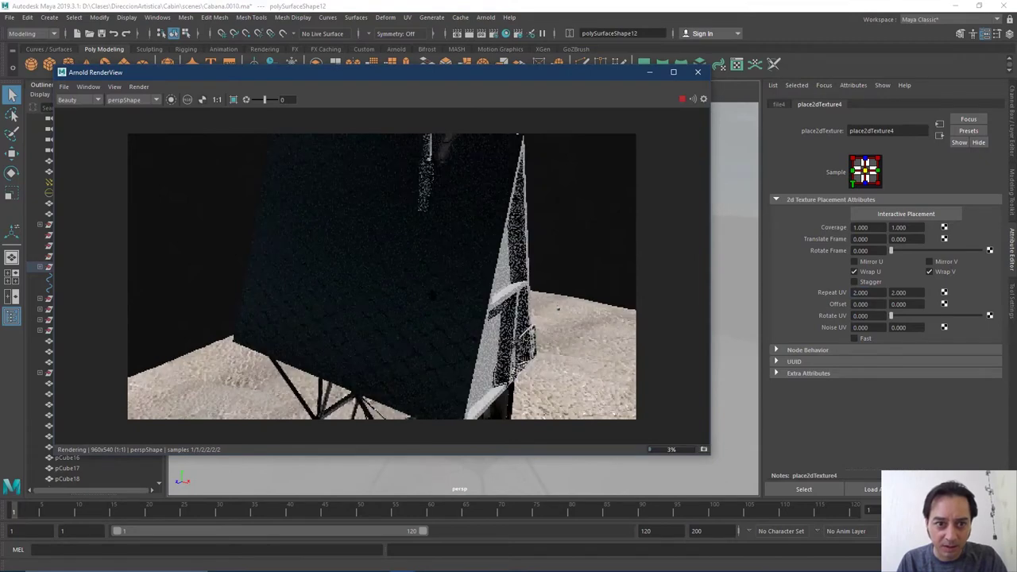
pyautogui.click(394, 295)
pyautogui.keyDown('alt'); pyautogui.moveTo(394, 295); pyautogui.dragTo(369, 277); pyautogui.keyUp('alt')
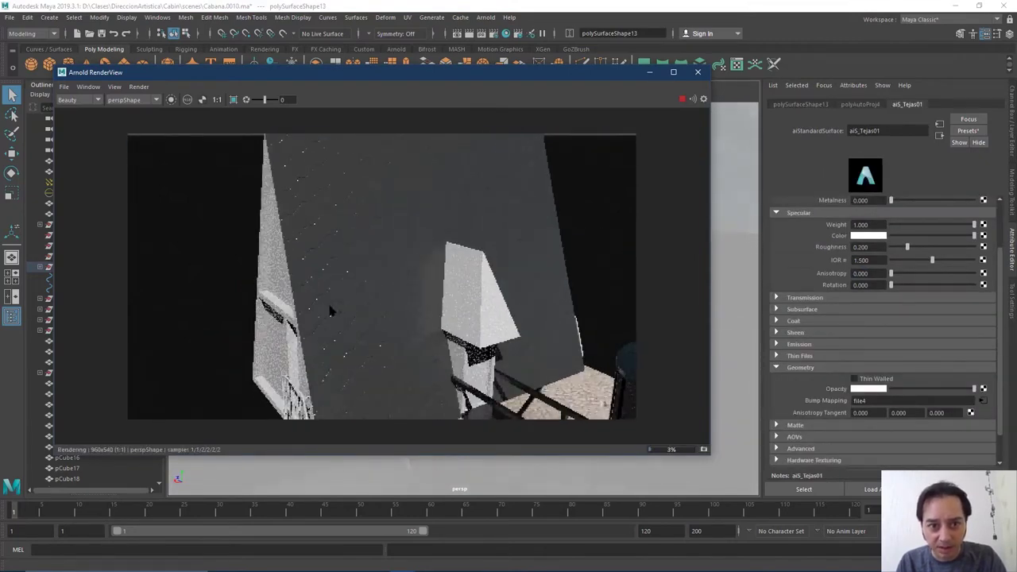
pyautogui.keyDown('alt'); pyautogui.moveTo(334, 313); pyautogui.dragTo(372, 297); pyautogui.keyUp('alt')
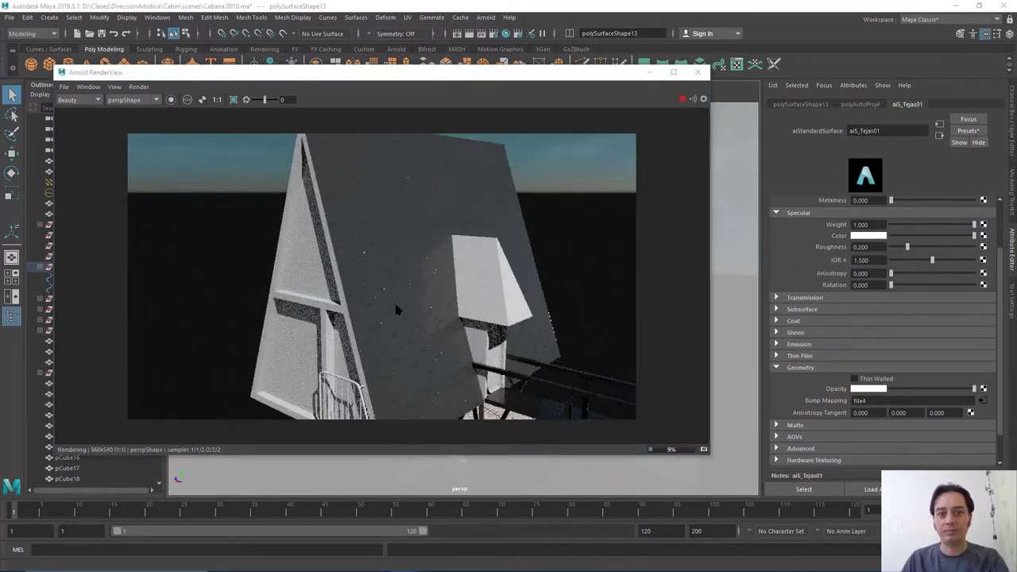
pyautogui.hotkey('alt', 'Tab')
pyautogui.hotkey('alt', 'Tab')
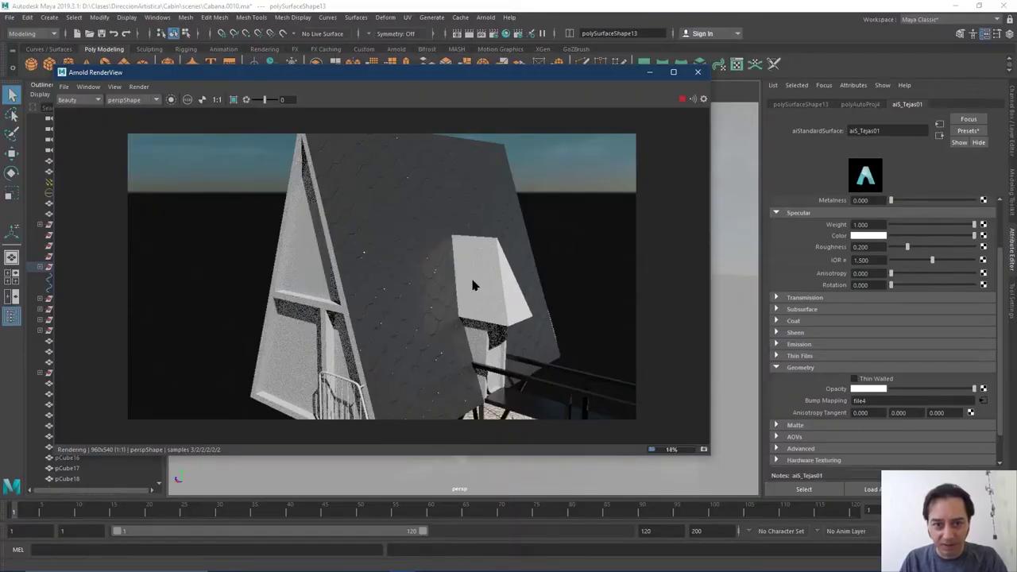
# Select the dormer hood mesh, close the Arnold RenderView, and assign the existing aiS_Negro material to the hood
pyautogui.click(472, 289)
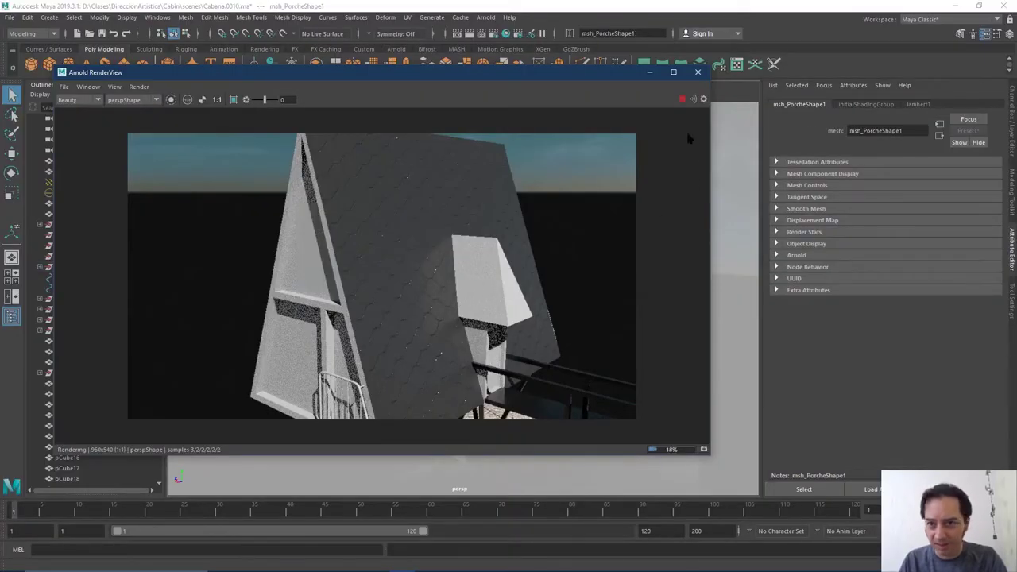
pyautogui.click(697, 72)
pyautogui.moveTo(567, 270); pyautogui.dragTo(658, 520, button='right')
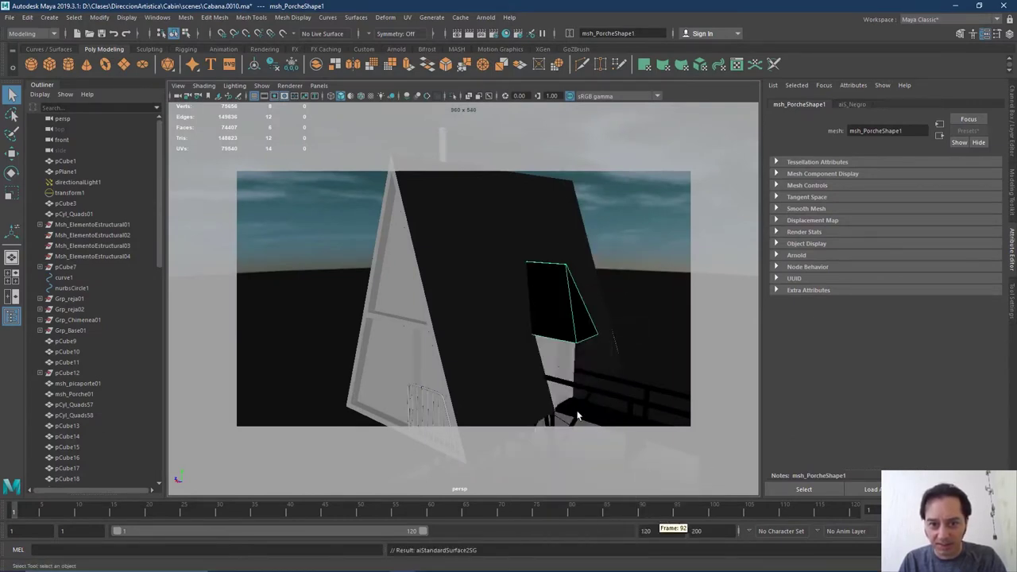
# Select the cabin's triangular front frame mesh and assign the existing aiS_Negro material to it
pyautogui.click(414, 322)
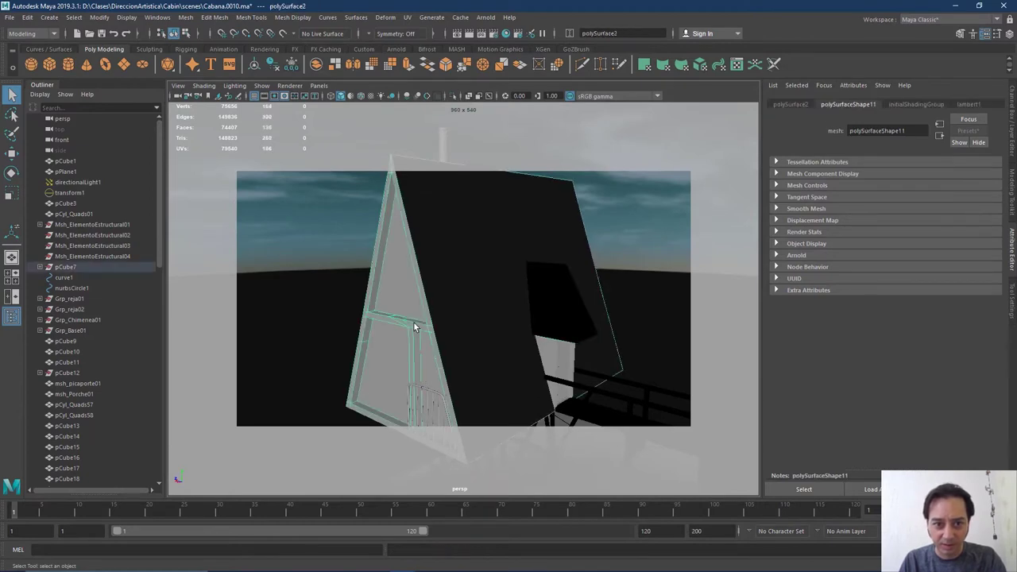
pyautogui.moveTo(414, 323); pyautogui.dragTo(428, 566, button='right')
pyautogui.moveTo(504, 527); pyautogui.dragTo(508, 518, button='right')
pyautogui.keyDown('alt'); pyautogui.moveTo(497, 387); pyautogui.dragTo(526, 310); pyautogui.keyUp('alt')
# Zoom the reference photo out to 31 and compare its facade frame, balcony railing and dormer with the model
pyautogui.hotkey('alt', 'Tab')
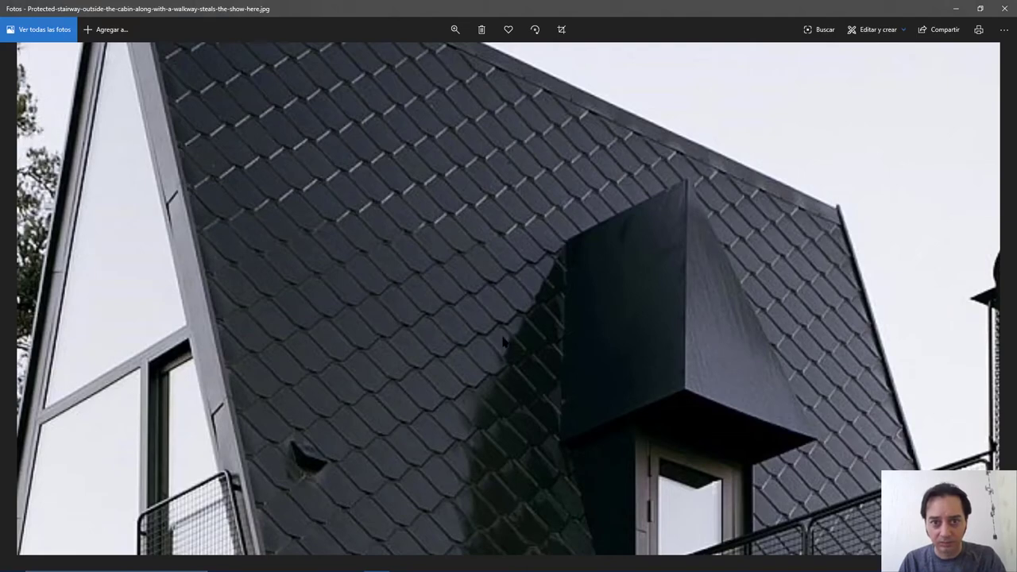
pyautogui.click(455, 29)
pyautogui.moveTo(472, 57); pyautogui.dragTo(436, 57)
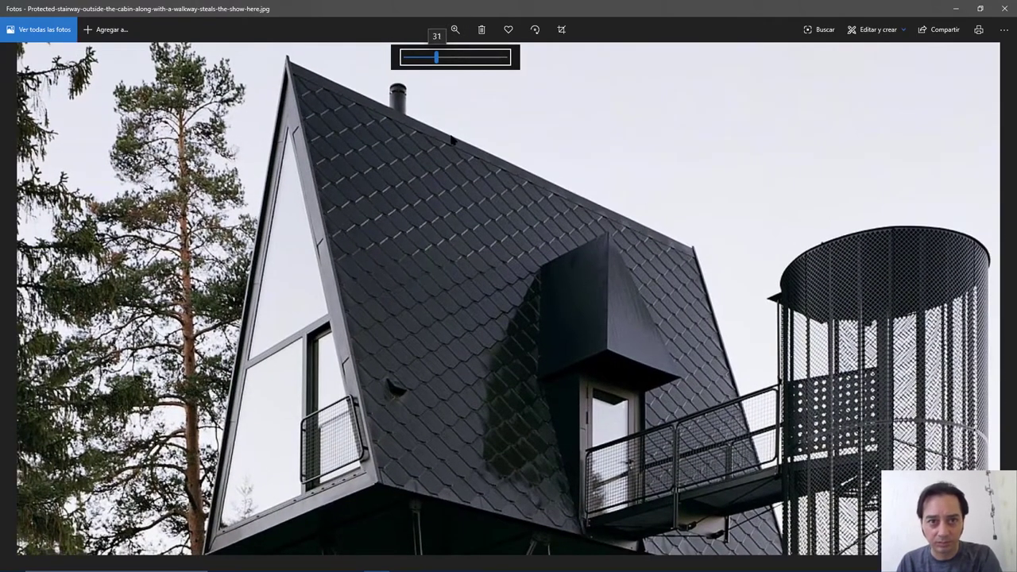
pyautogui.moveTo(453, 141); pyautogui.dragTo(430, 259)
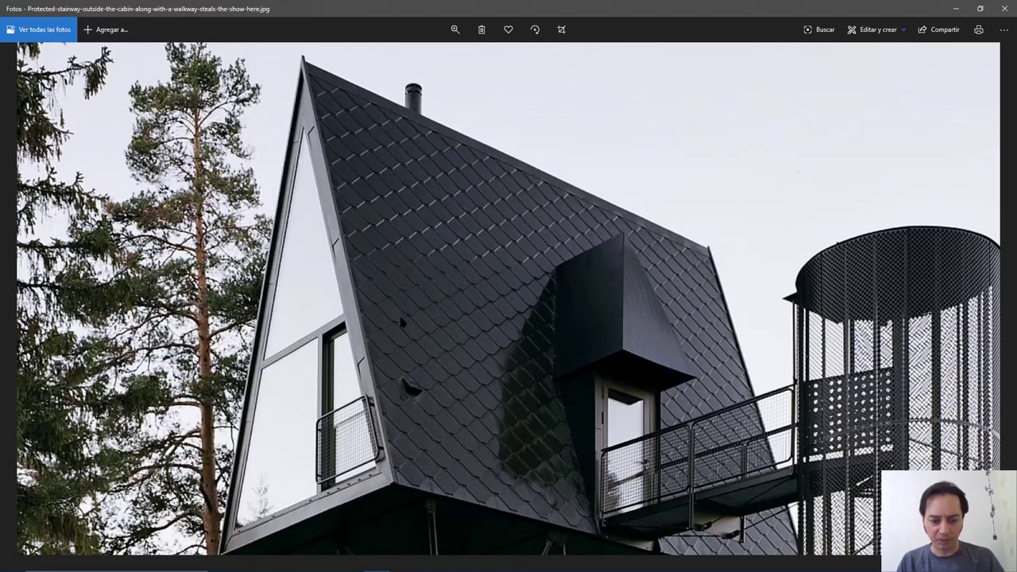
pyautogui.hotkey('alt', 'Tab')
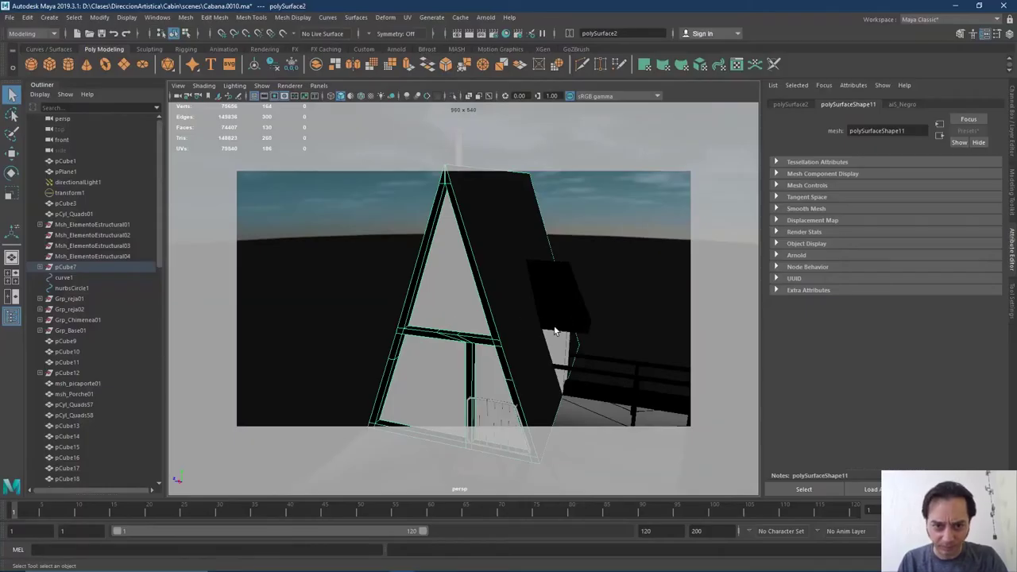
pyautogui.keyDown('alt'); pyautogui.moveTo(555, 331); pyautogui.dragTo(504, 327); pyautogui.keyUp('alt')
pyautogui.hotkey('alt', 'Tab')
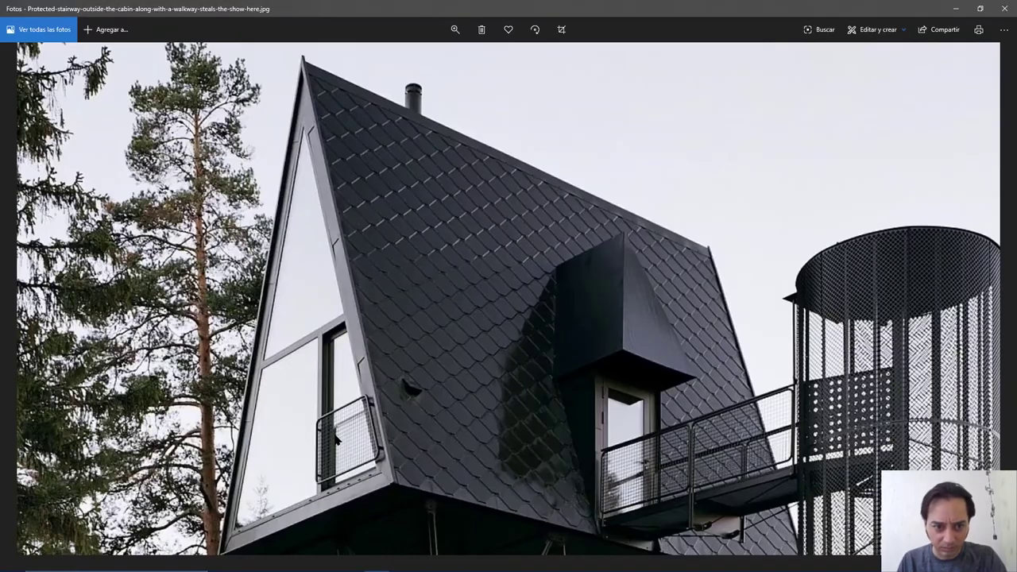
pyautogui.hotkey('alt', 'Tab')
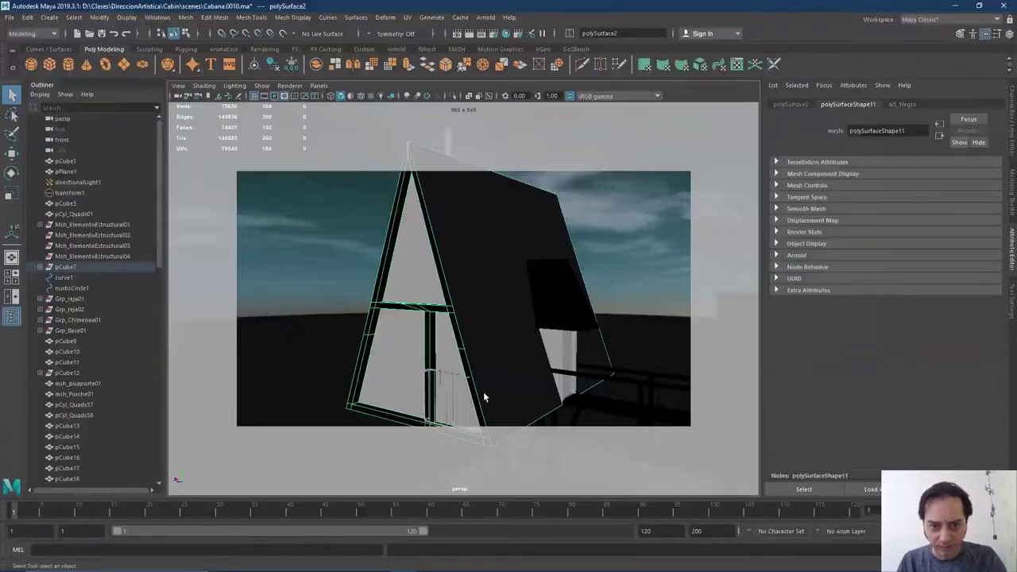
pyautogui.hotkey('alt', 'Tab')
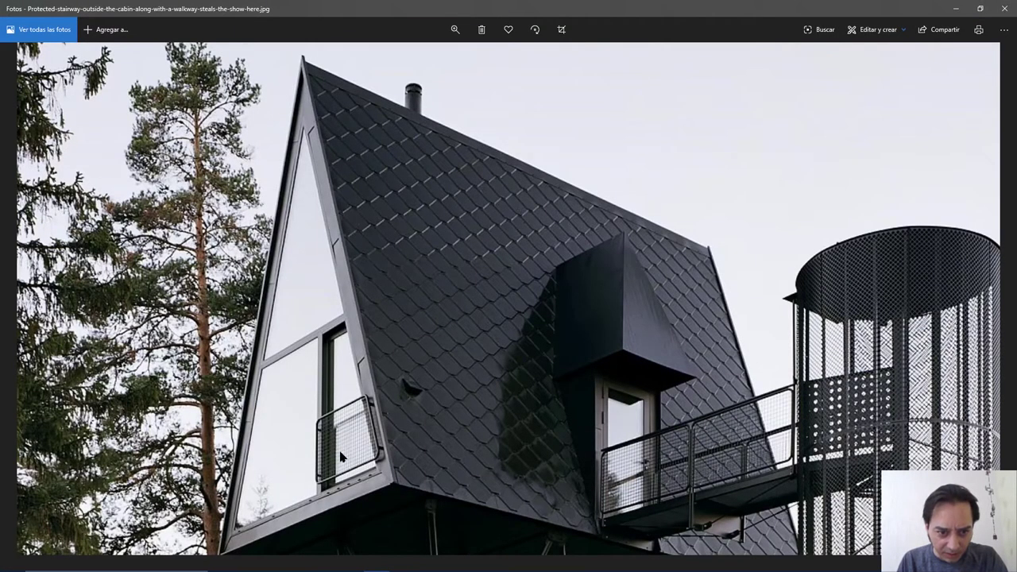
pyautogui.hotkey('alt', 'Tab')
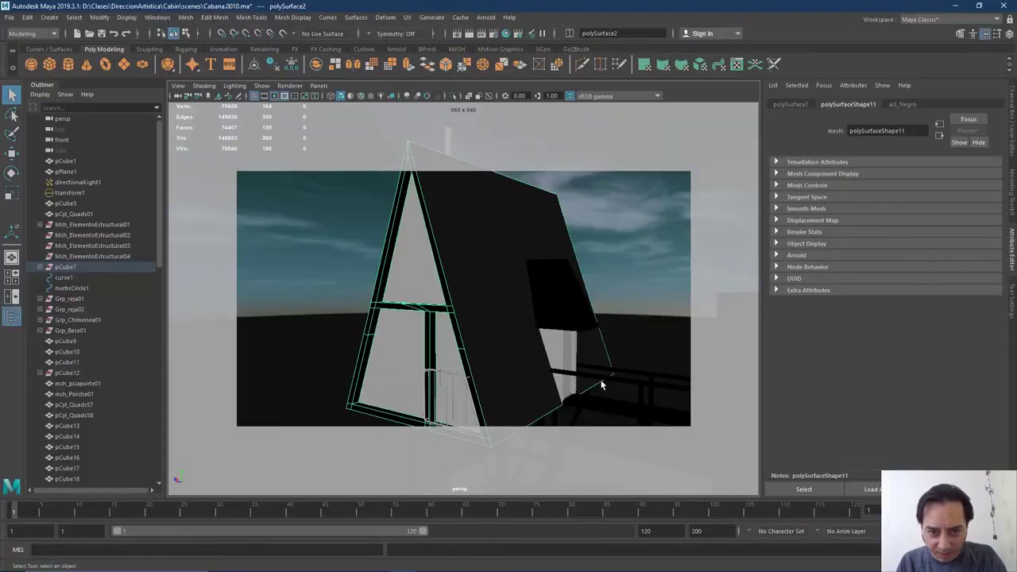
# Select the front balcony railing's outer tube and its eight vertical bars, and assign them the existing aiS_Negro material
pyautogui.keyDown('alt'); pyautogui.moveTo(602, 385); pyautogui.dragTo(663, 369); pyautogui.keyUp('alt')
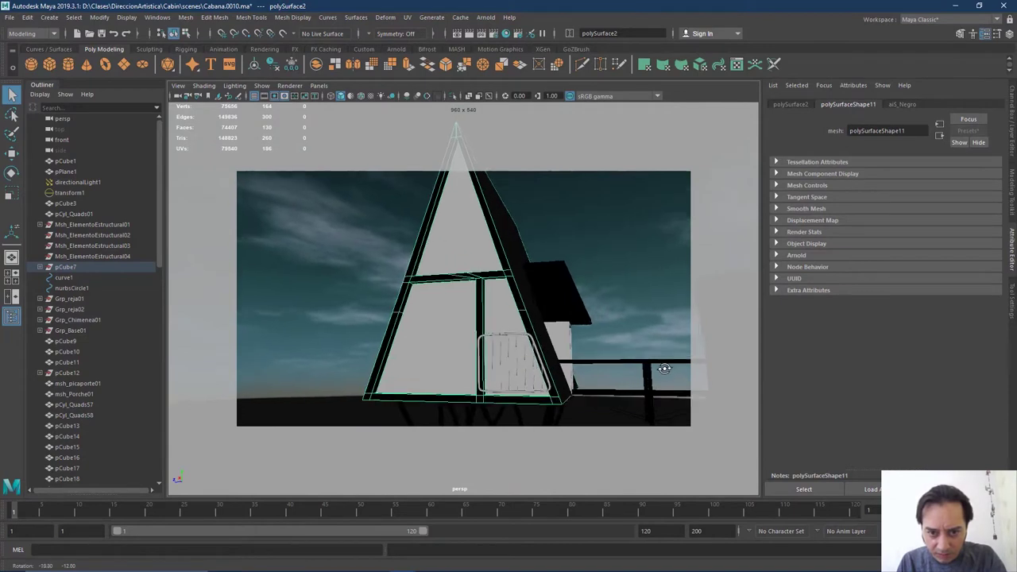
pyautogui.click(530, 397)
pyautogui.press('f')
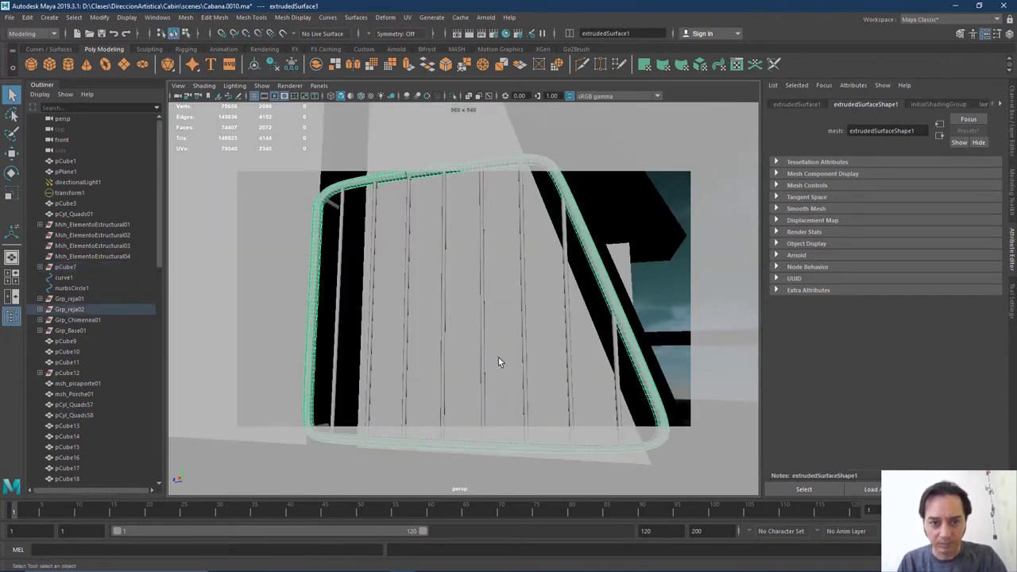
pyautogui.keyDown('shift'); pyautogui.click(340, 286); pyautogui.keyUp('shift')
pyautogui.keyDown('shift'); pyautogui.click(371, 291); pyautogui.keyUp('shift')
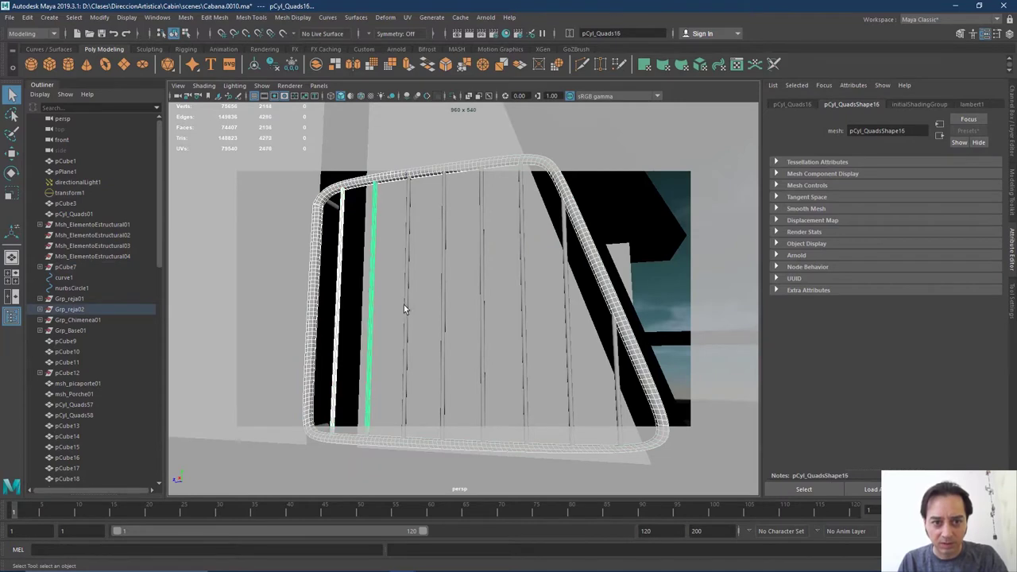
pyautogui.keyDown('shift'); pyautogui.click(409, 304); pyautogui.keyUp('shift')
pyautogui.keyDown('shift'); pyautogui.click(442, 308); pyautogui.keyUp('shift')
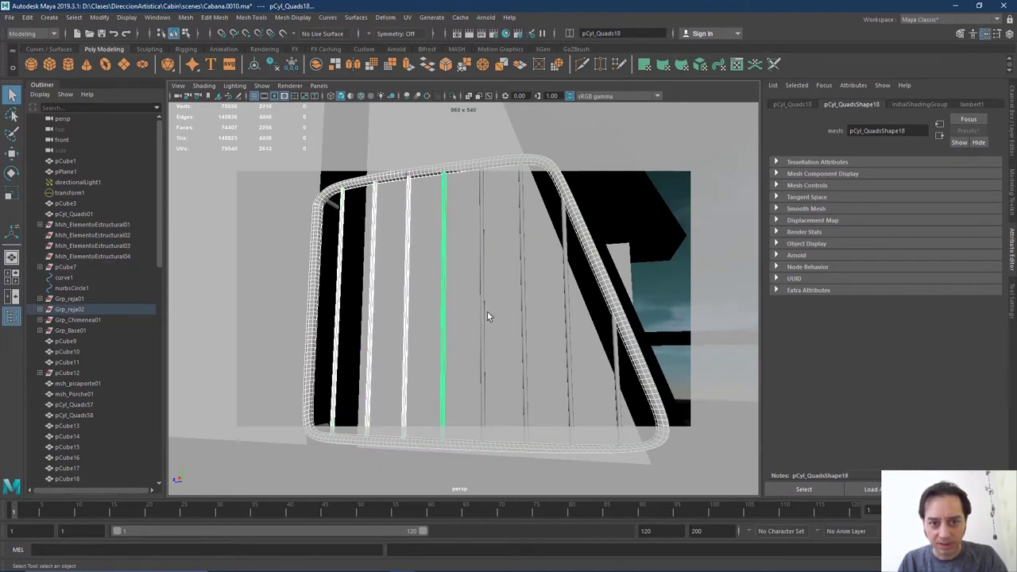
pyautogui.keyDown('shift'); pyautogui.click(484, 311); pyautogui.keyUp('shift')
pyautogui.keyDown('shift'); pyautogui.click(524, 314); pyautogui.keyUp('shift')
pyautogui.keyDown('shift'); pyautogui.click(566, 322); pyautogui.keyUp('shift')
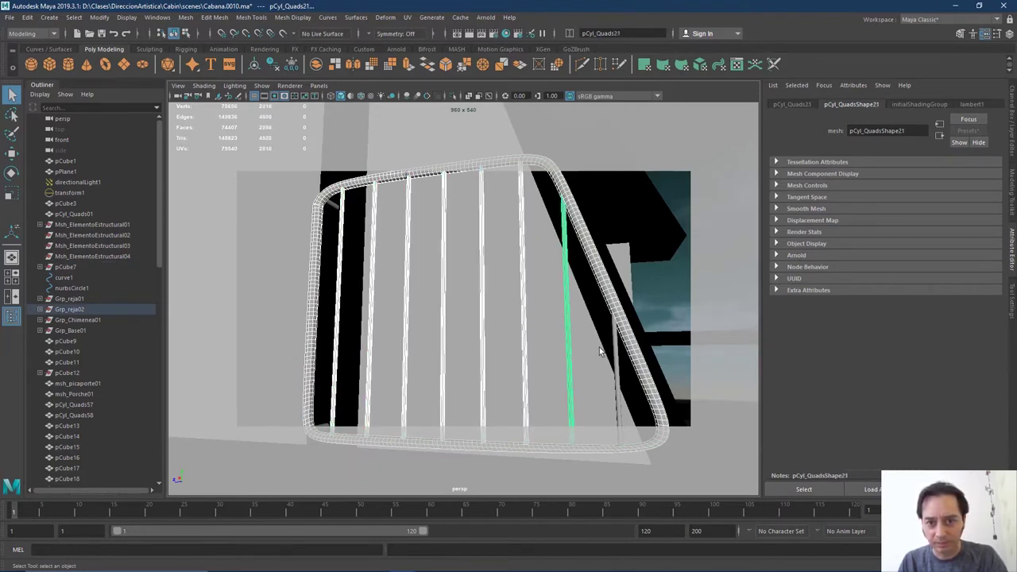
pyautogui.keyDown('shift'); pyautogui.click(617, 361); pyautogui.keyUp('shift')
pyautogui.moveTo(625, 268); pyautogui.dragTo(617, 436, button='right')
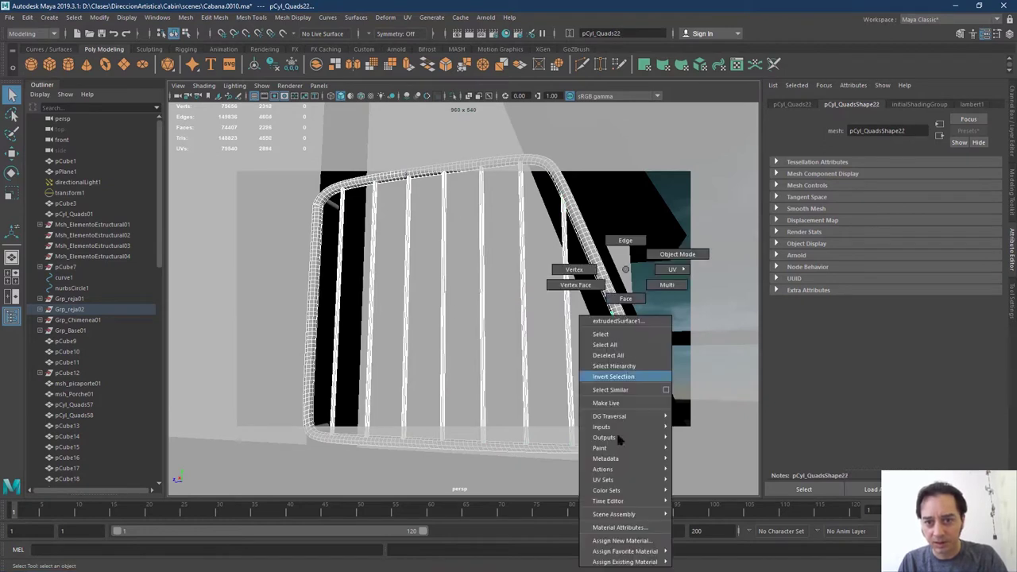
pyautogui.moveTo(625, 551)
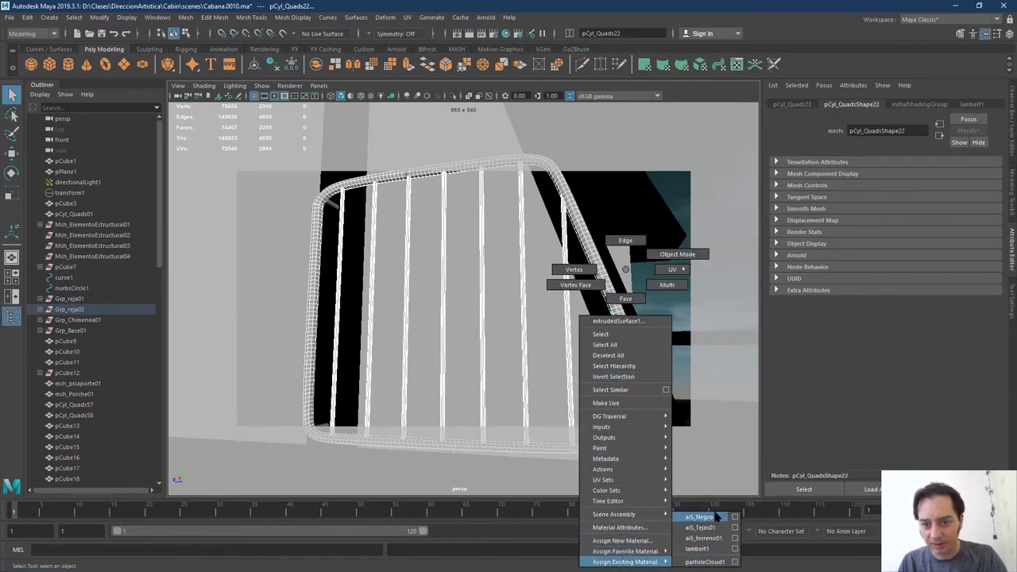
pyautogui.click(719, 517)
# Select the entrance door frame mesh msh_Entrada01 and assign the existing aiS_Negro material to it
pyautogui.scroll(-3, 533, 350)
pyautogui.keyDown('alt'); pyautogui.moveTo(611, 364); pyautogui.dragTo(484, 256); pyautogui.keyUp('alt')
pyautogui.click(646, 278)
pyautogui.press('f')
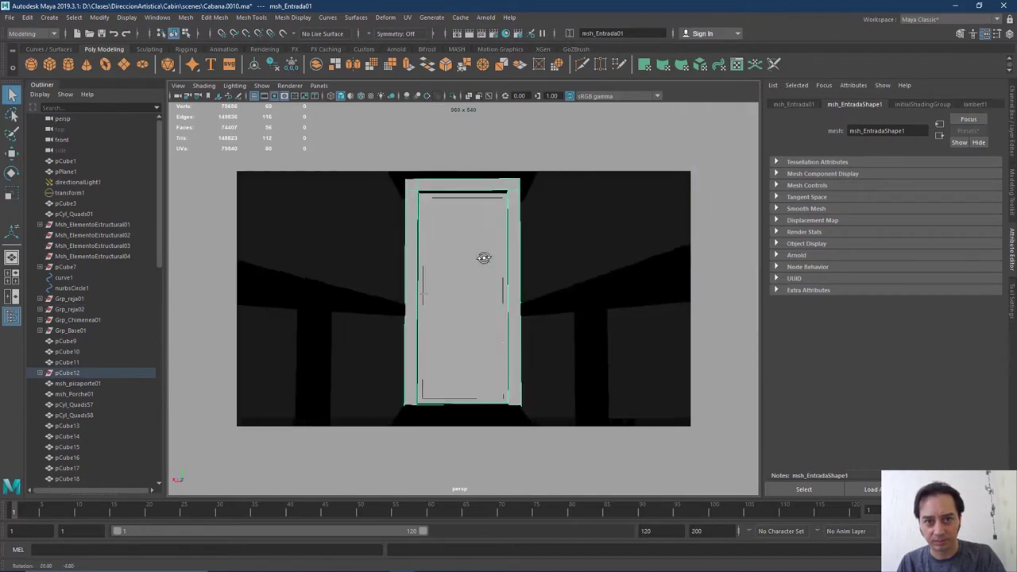
pyautogui.scroll(3, 506, 245)
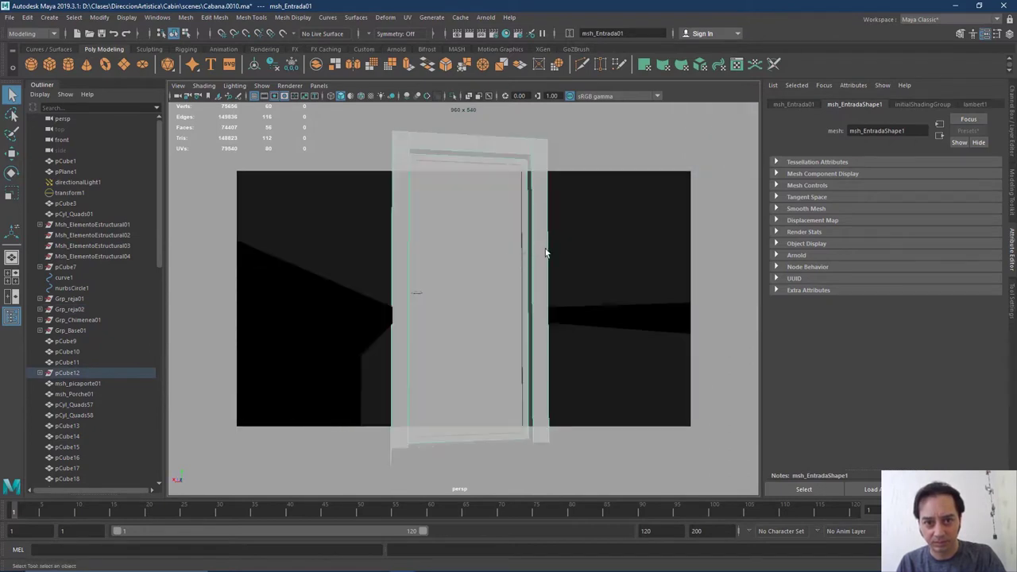
pyautogui.moveTo(544, 252); pyautogui.dragTo(641, 516, button='right')
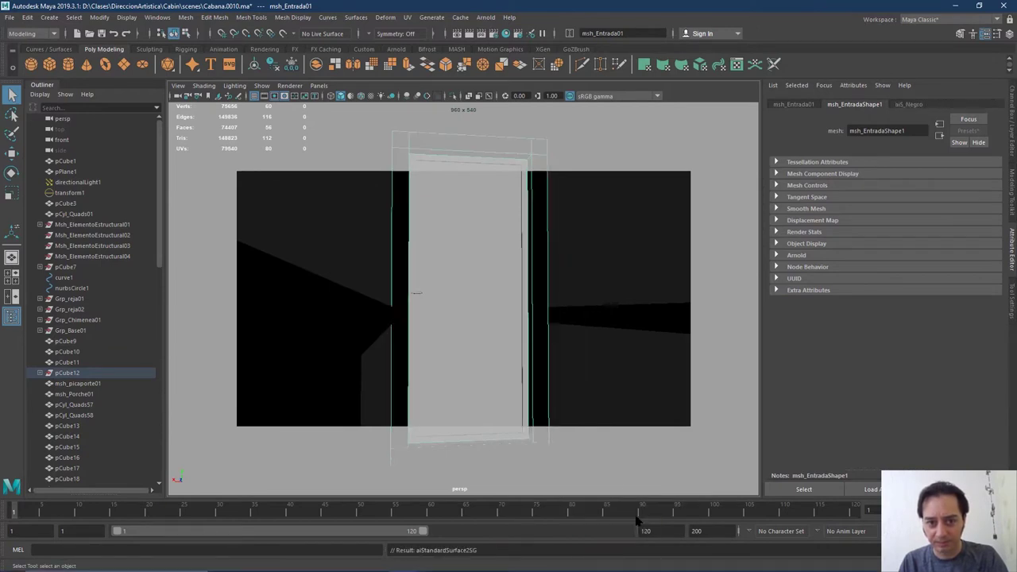
# Select the chimney's pipe, collar and base block, and assign them a new aiStandardSurface material
pyautogui.keyDown('alt'); pyautogui.moveTo(436, 357); pyautogui.dragTo(517, 352); pyautogui.keyUp('alt')
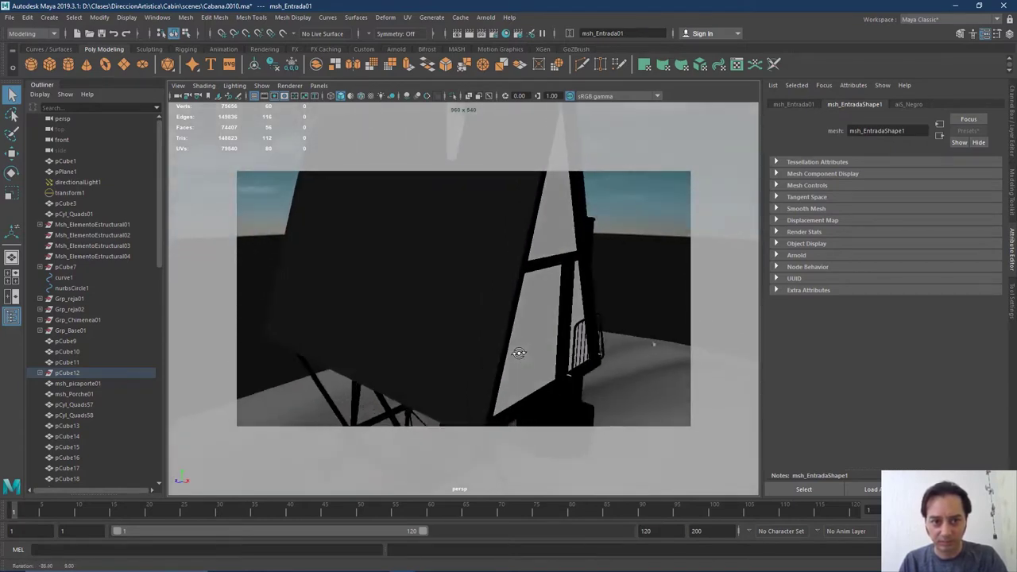
pyautogui.keyDown('alt'); pyautogui.moveTo(517, 352); pyautogui.dragTo(513, 383, button='middle'); pyautogui.keyUp('alt')
pyautogui.keyDown('alt'); pyautogui.moveTo(513, 383); pyautogui.dragTo(513, 295); pyautogui.keyUp('alt')
pyautogui.keyDown('alt'); pyautogui.moveTo(513, 295); pyautogui.dragTo(517, 325, button='right'); pyautogui.keyUp('alt')
pyautogui.moveTo(518, 326)
pyautogui.keyDown('alt'); pyautogui.mouseDown()
pyautogui.moveTo(488, 307)
pyautogui.moveTo(520, 318)
pyautogui.mouseUp(); pyautogui.keyUp('alt')
pyautogui.keyDown('alt'); pyautogui.moveTo(520, 318); pyautogui.dragTo(530, 376, button='middle'); pyautogui.keyUp('alt')
pyautogui.keyDown('alt'); pyautogui.moveTo(530, 376); pyautogui.dragTo(500, 336); pyautogui.keyUp('alt')
pyautogui.click(500, 332)
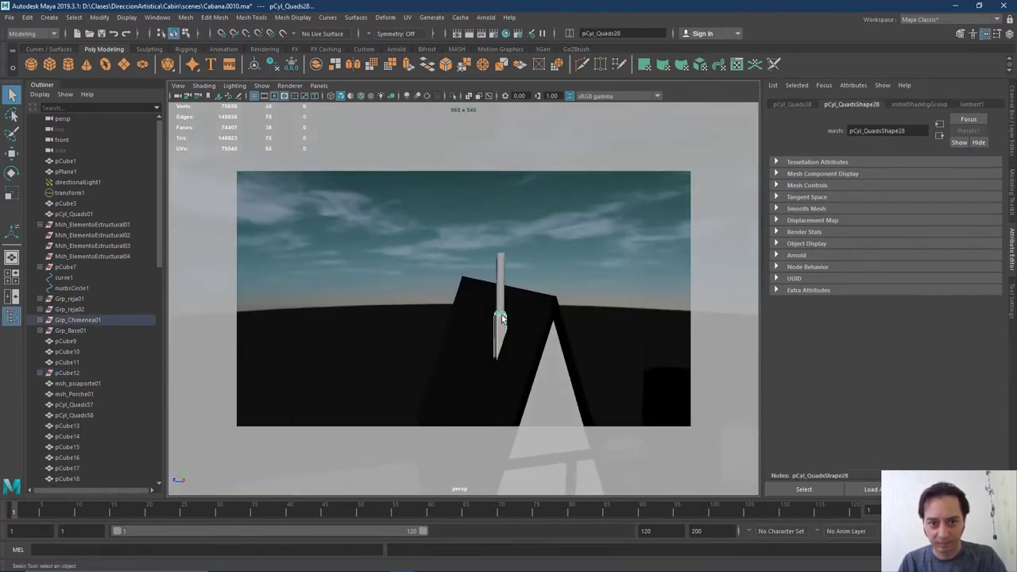
pyautogui.click(501, 303)
pyautogui.press('f')
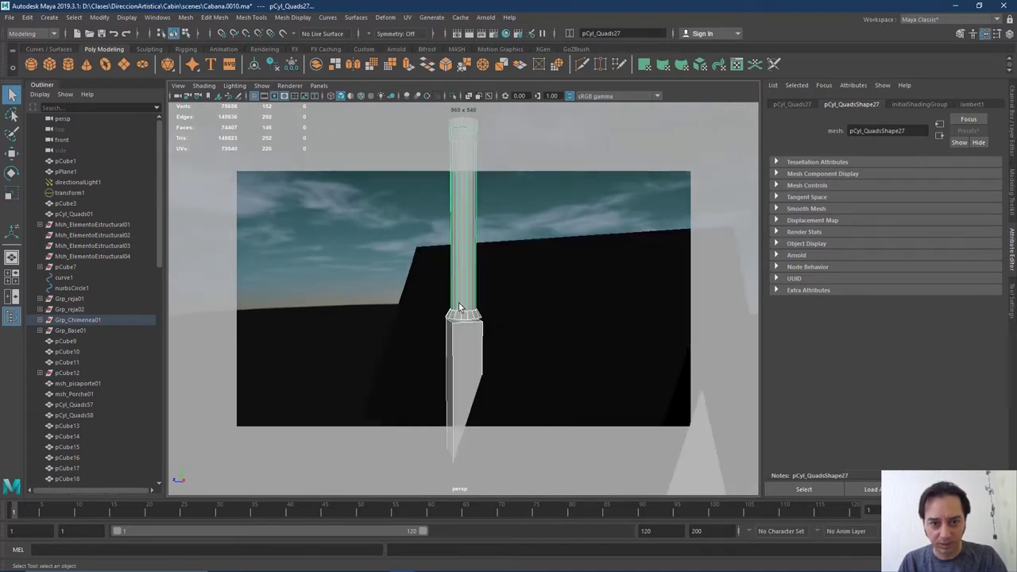
pyautogui.moveTo(460, 274); pyautogui.dragTo(450, 541, button='right')
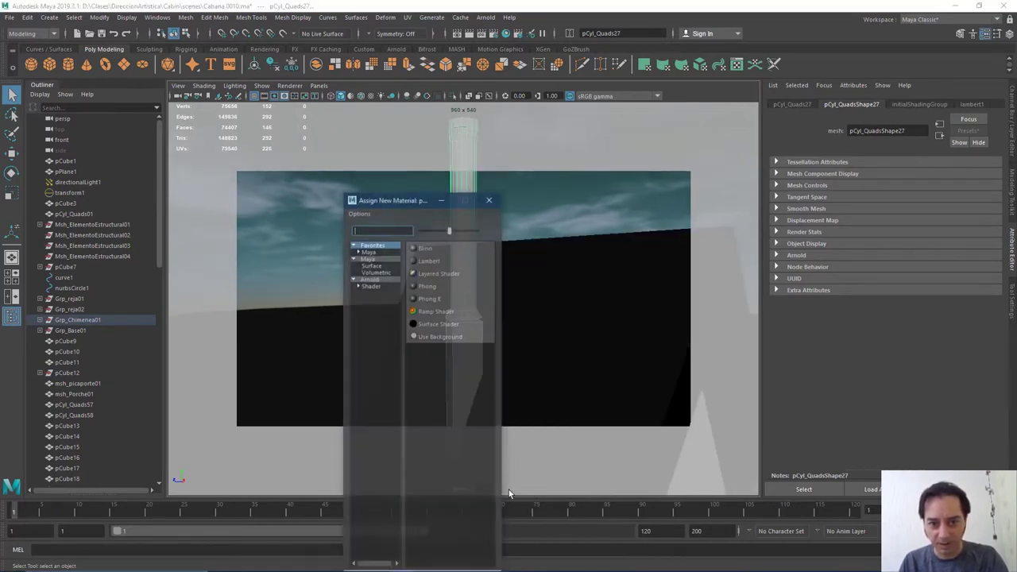
pyautogui.click(372, 279)
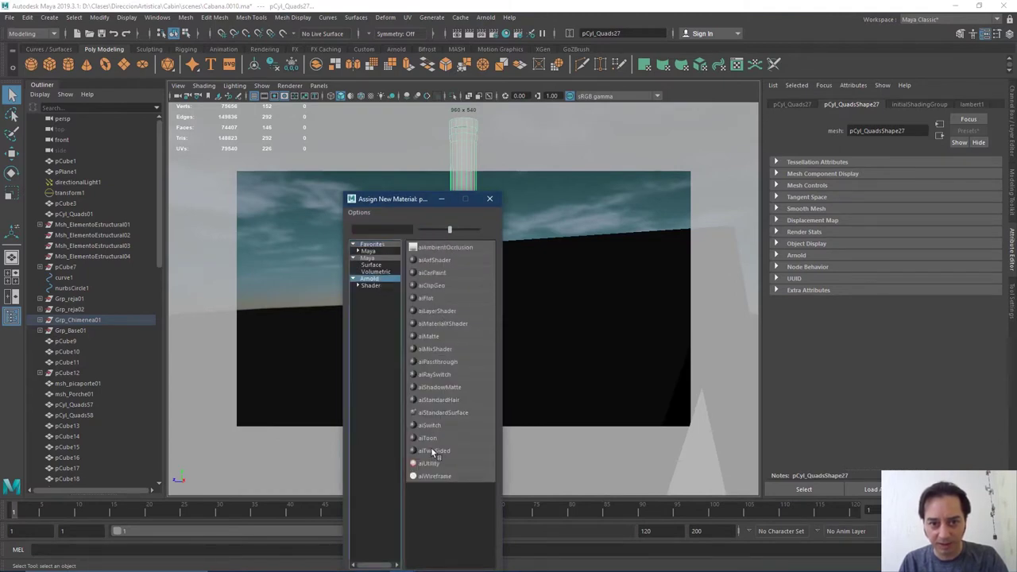
pyautogui.click(444, 414)
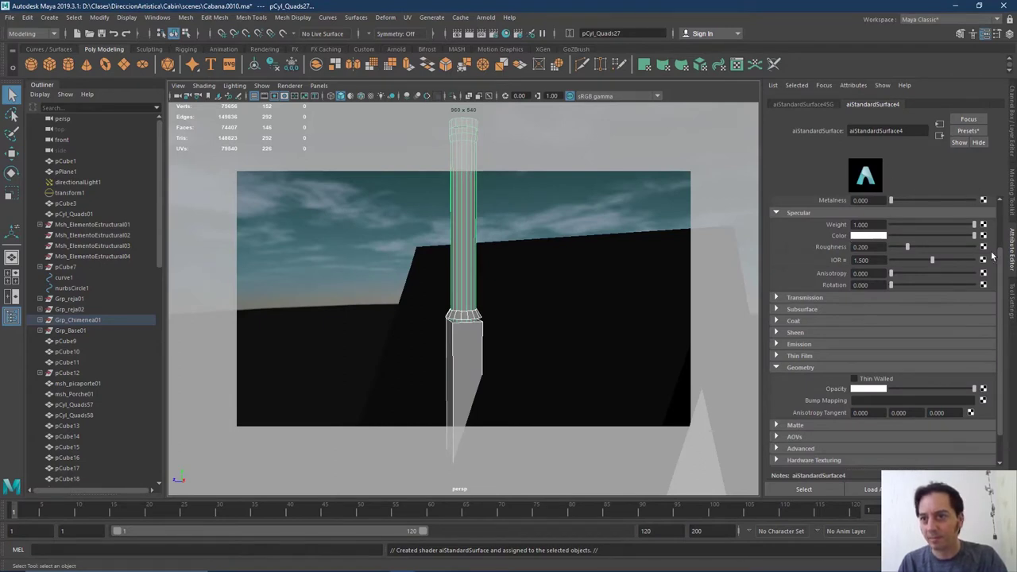
# Apply the Brushed_Metal preset to the chimney's aiStandardSurface4 material
pyautogui.scroll(2, 1000, 265)
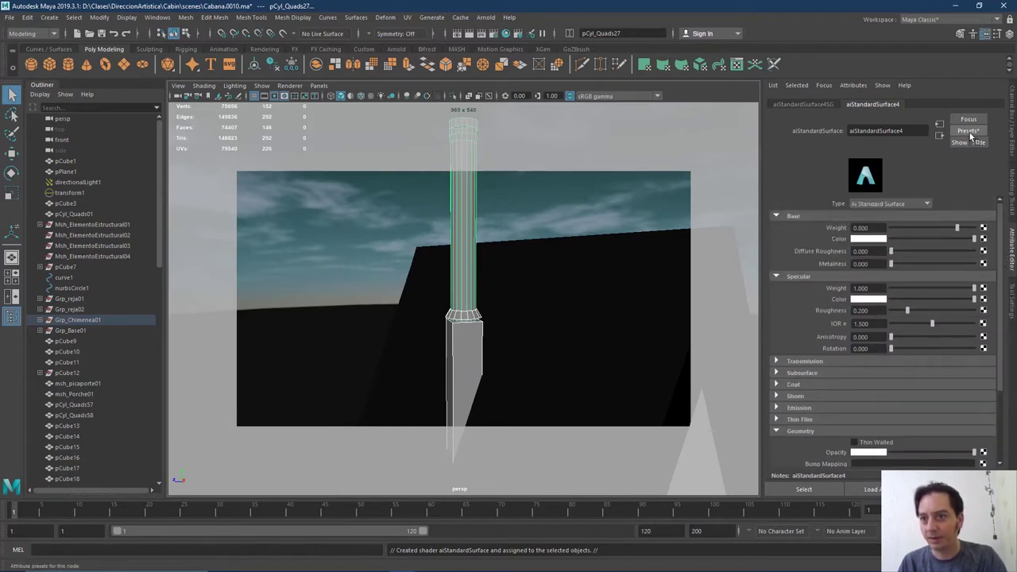
pyautogui.click(968, 131)
pyautogui.moveTo(910, 296)
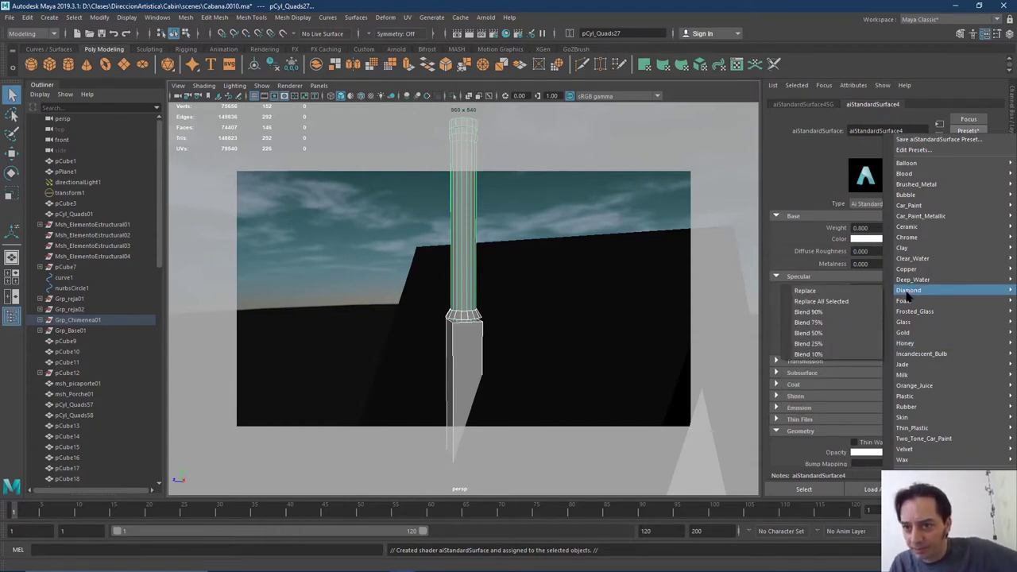
pyautogui.moveTo(926, 185)
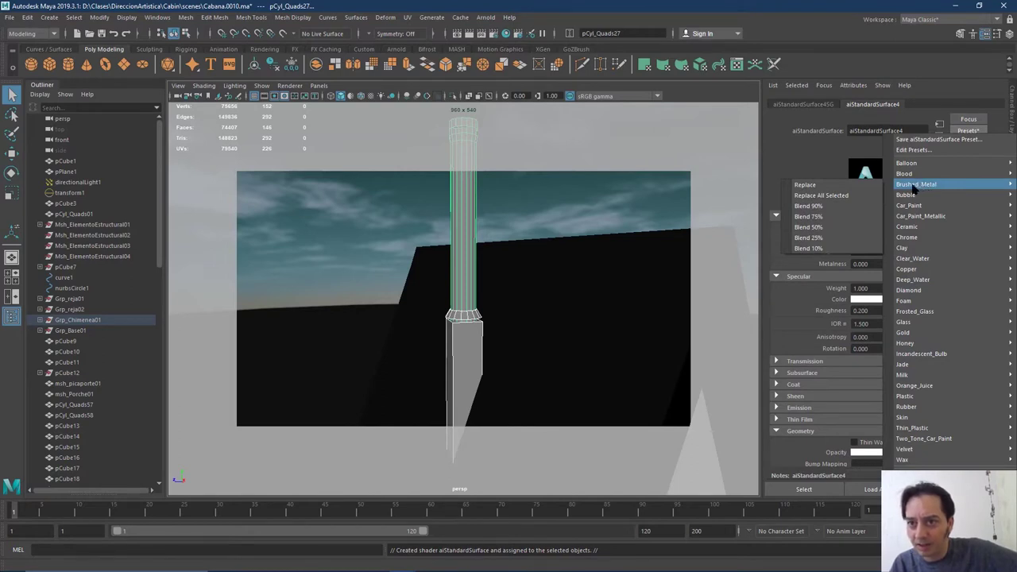
pyautogui.click(853, 191)
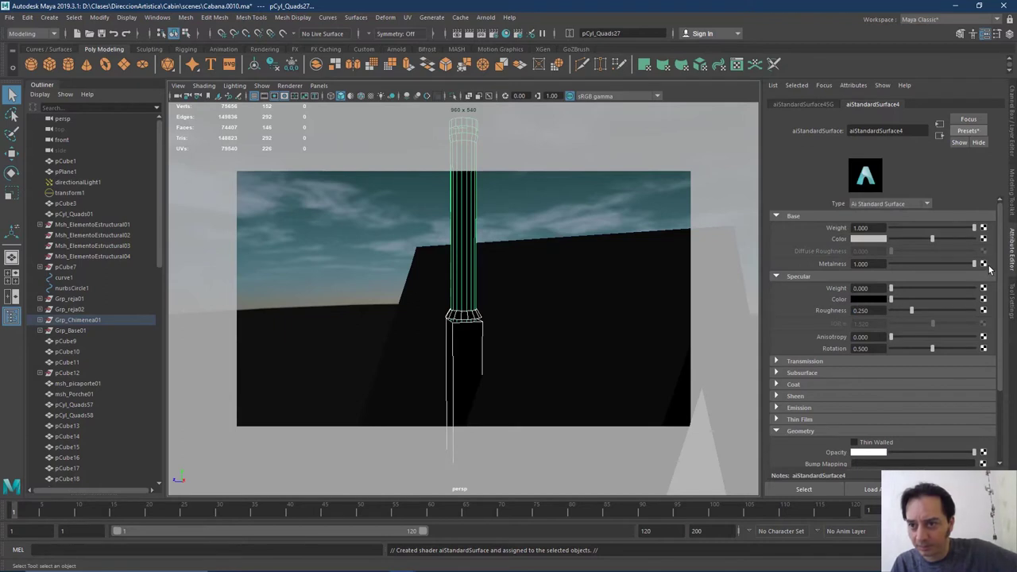
# Darken the chimney material's base color to near black and set its specular color to mid gray
pyautogui.click(906, 239)
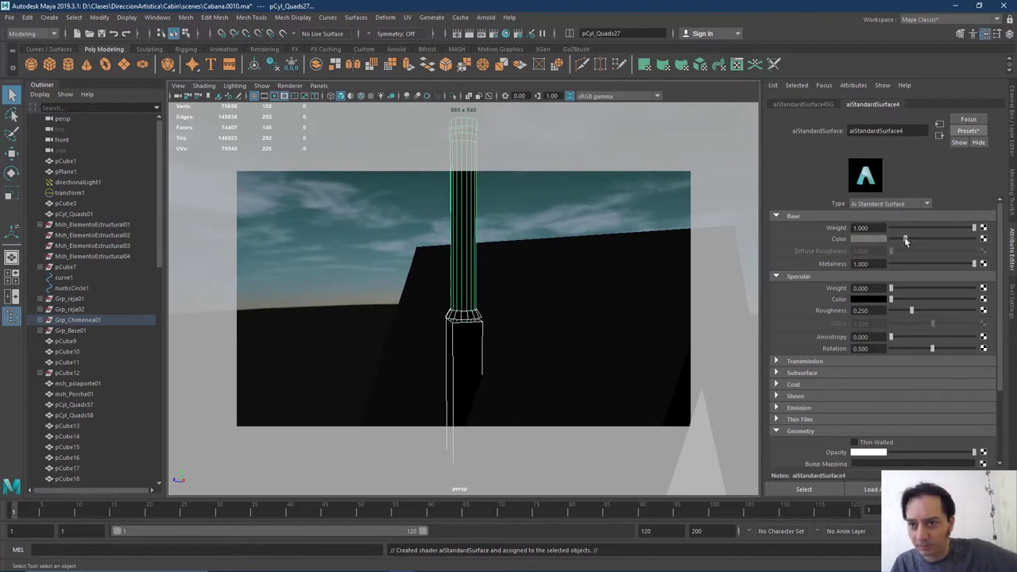
pyautogui.moveTo(901, 242); pyautogui.dragTo(900, 243)
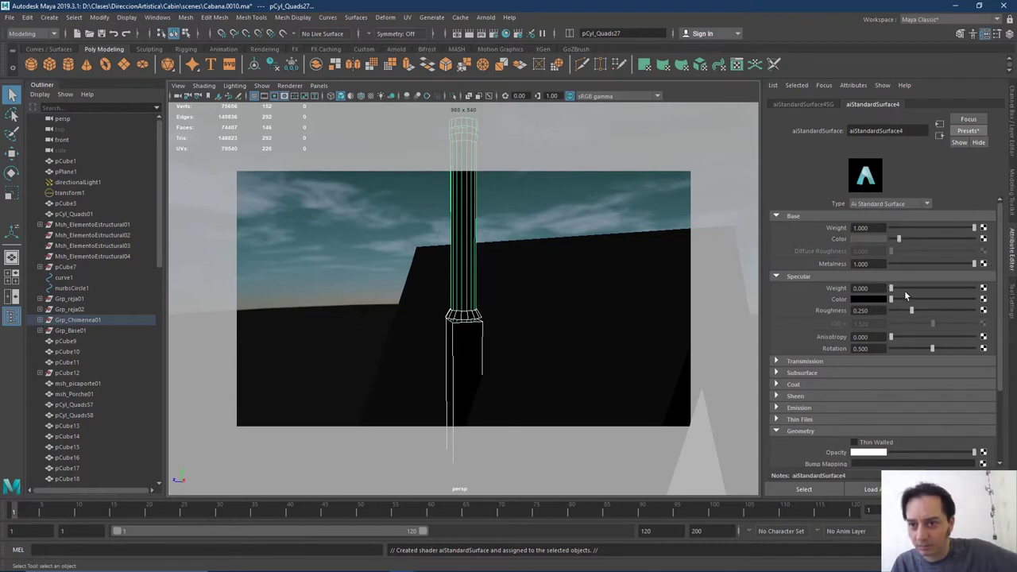
pyautogui.moveTo(901, 303); pyautogui.dragTo(905, 301)
pyautogui.moveTo(899, 241); pyautogui.dragTo(894, 245)
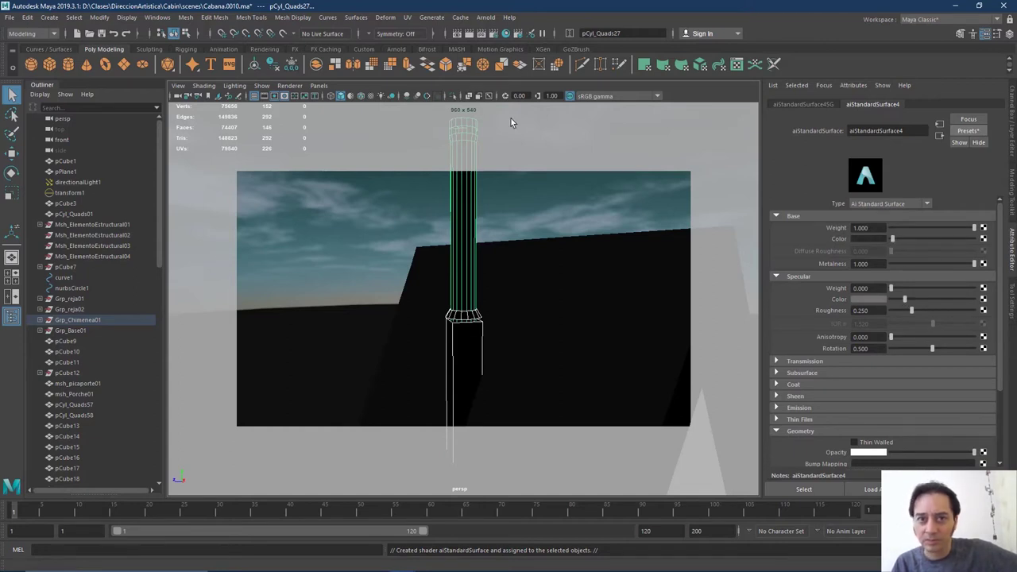
# Render the scene in the Arnold RenderView and inspect the chimney and the tiled roof up close
pyautogui.keyDown('alt'); pyautogui.moveTo(511, 118); pyautogui.dragTo(565, 252); pyautogui.keyUp('alt')
pyautogui.click(486, 17)
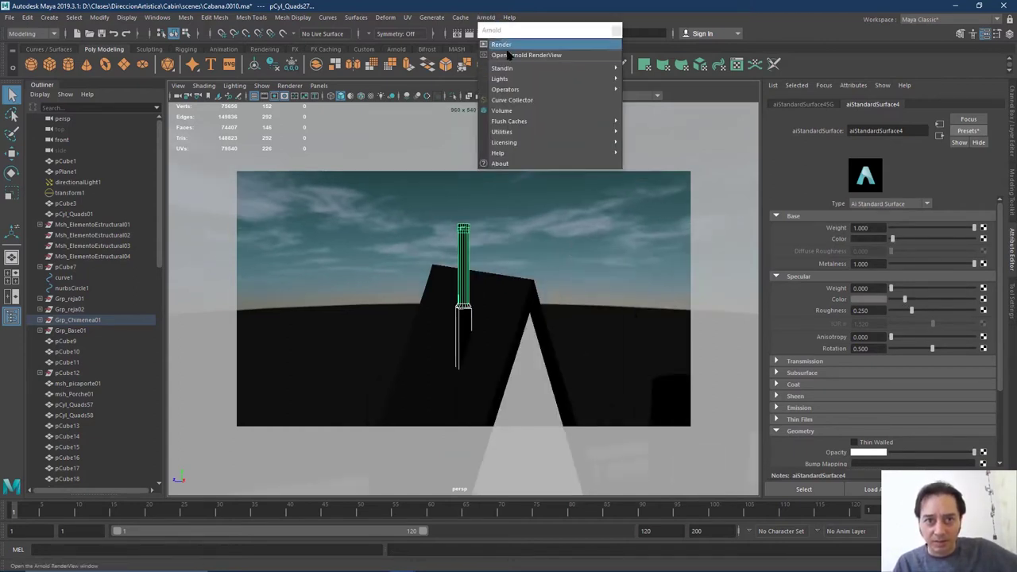
pyautogui.click(501, 27)
pyautogui.click(501, 45)
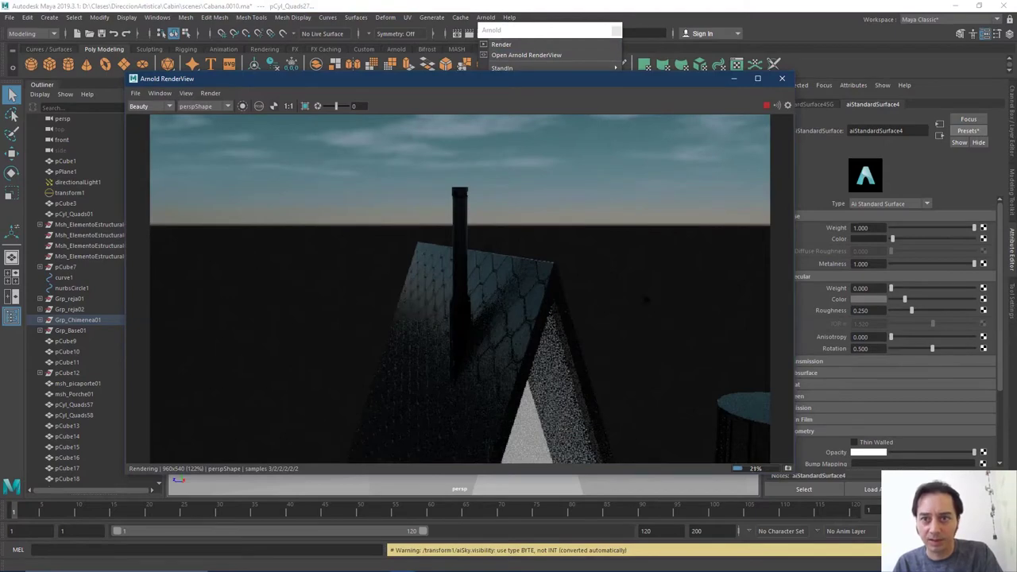
pyautogui.keyDown('alt'); pyautogui.moveTo(681, 212); pyautogui.dragTo(475, 310); pyautogui.keyUp('alt')
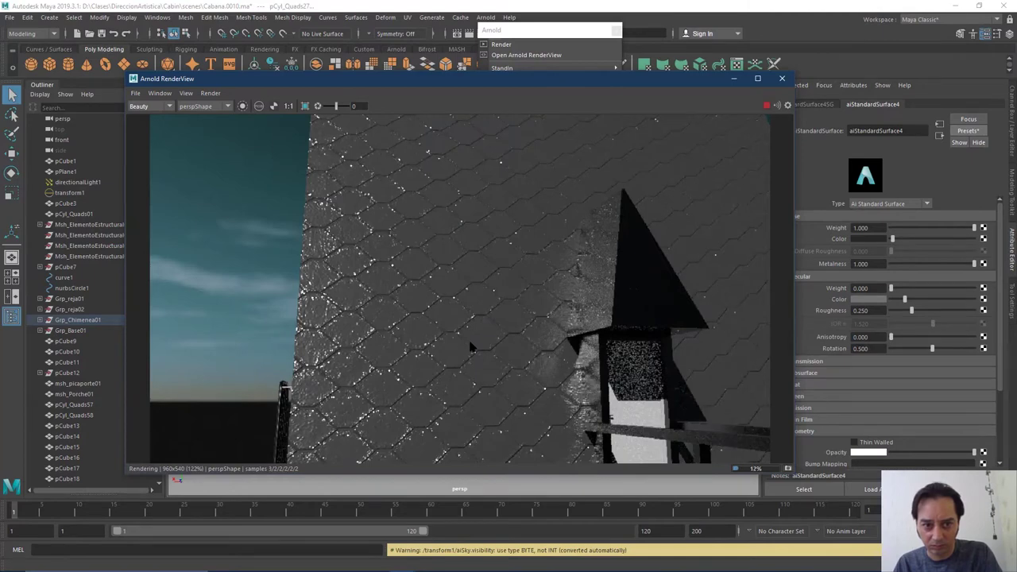
# Set the bump depth of the roof material aiS_Tejas01 to 0.003, check the roof in the render and close the render window
pyautogui.click(354, 280)
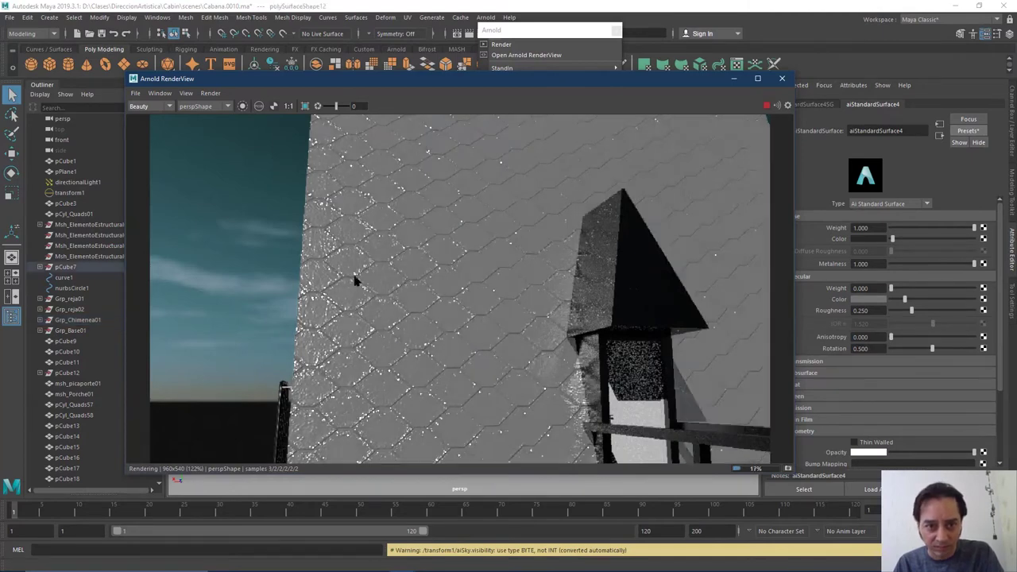
pyautogui.click(907, 104)
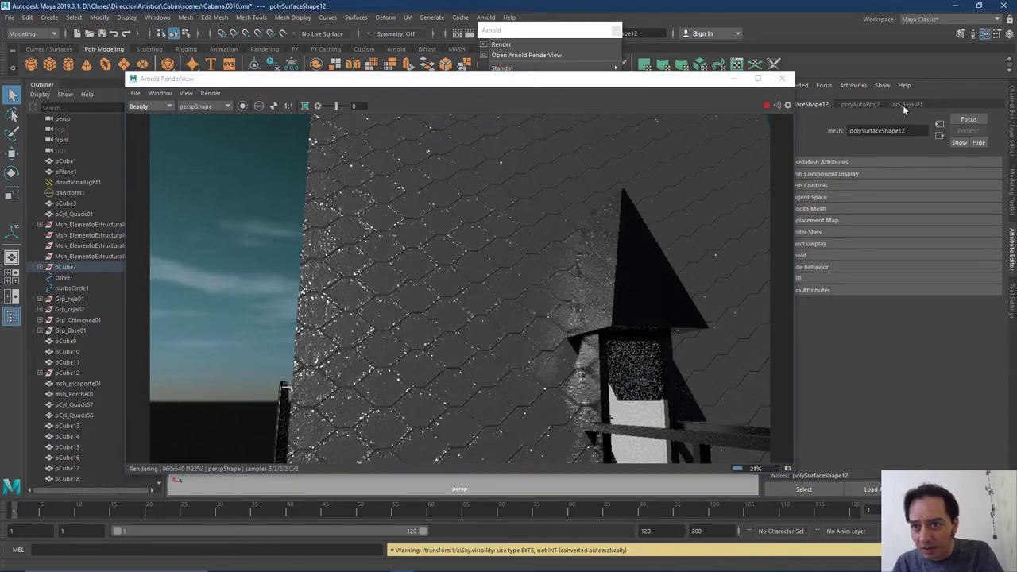
pyautogui.scroll(-2, 917, 409)
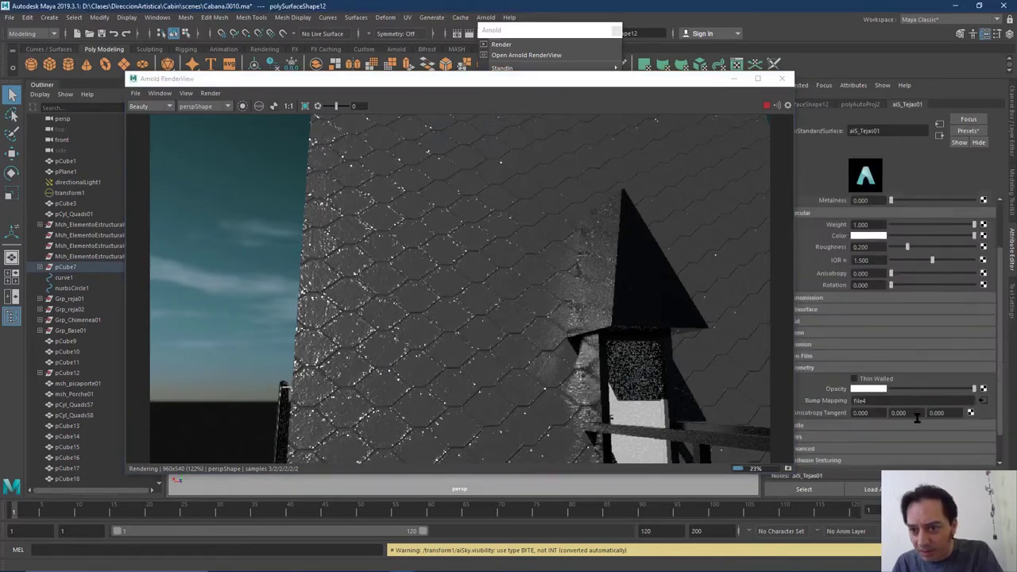
pyautogui.click(983, 401)
pyautogui.moveTo(710, 80); pyautogui.dragTo(640, 79)
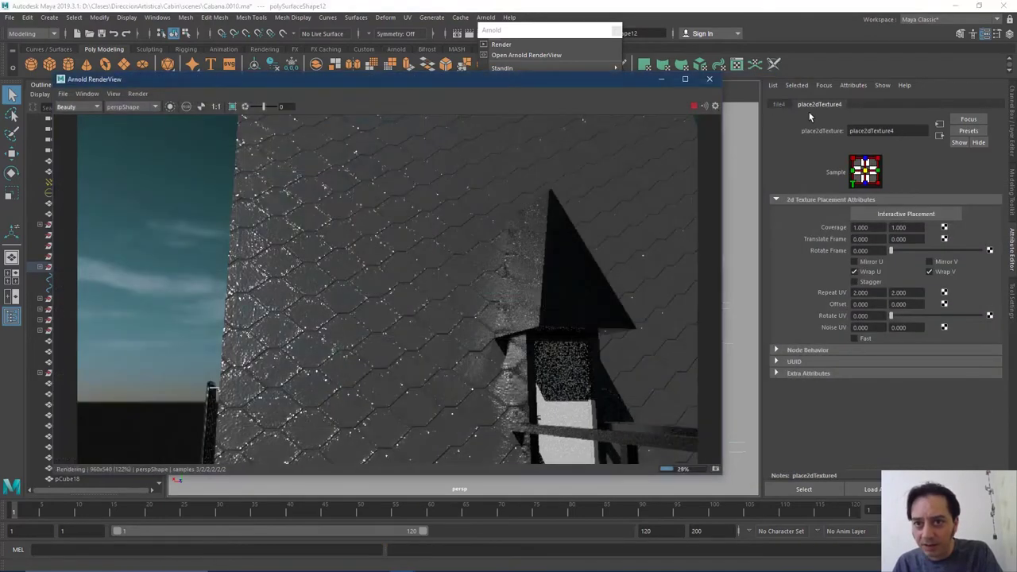
pyautogui.click(940, 137)
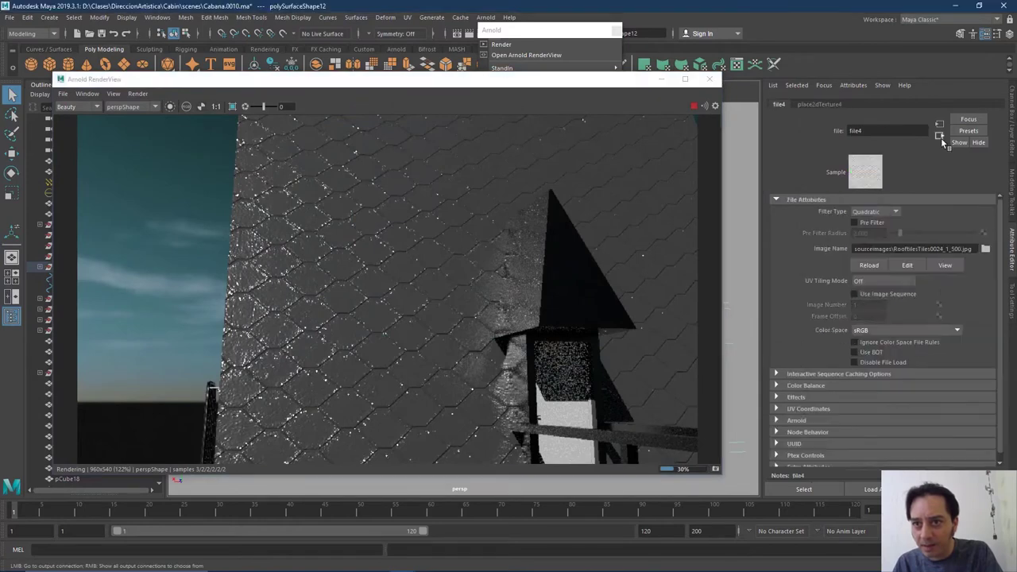
pyautogui.click(941, 138)
pyautogui.doubleClick(863, 224)
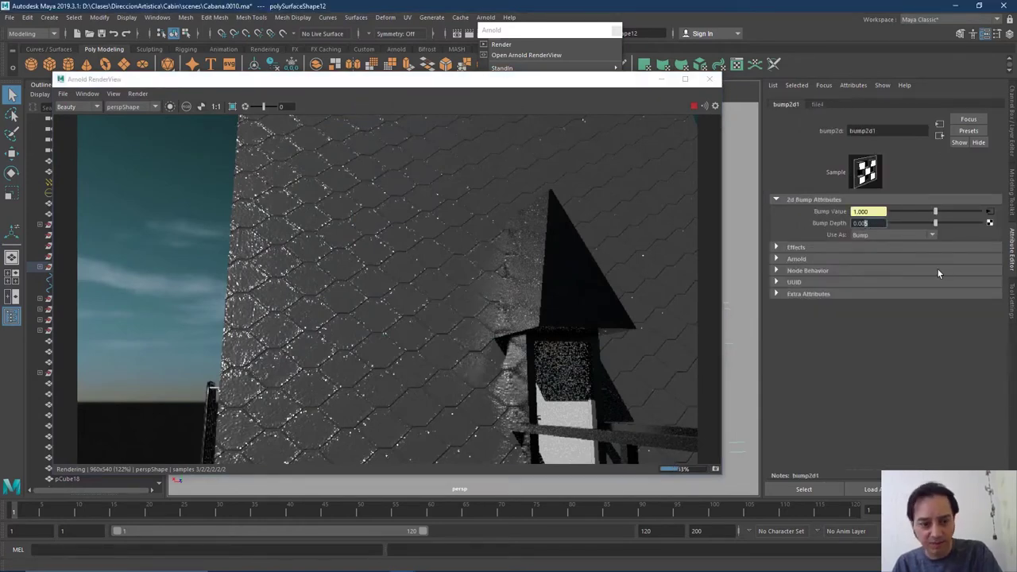
pyautogui.write('3')
pyautogui.press('Return')
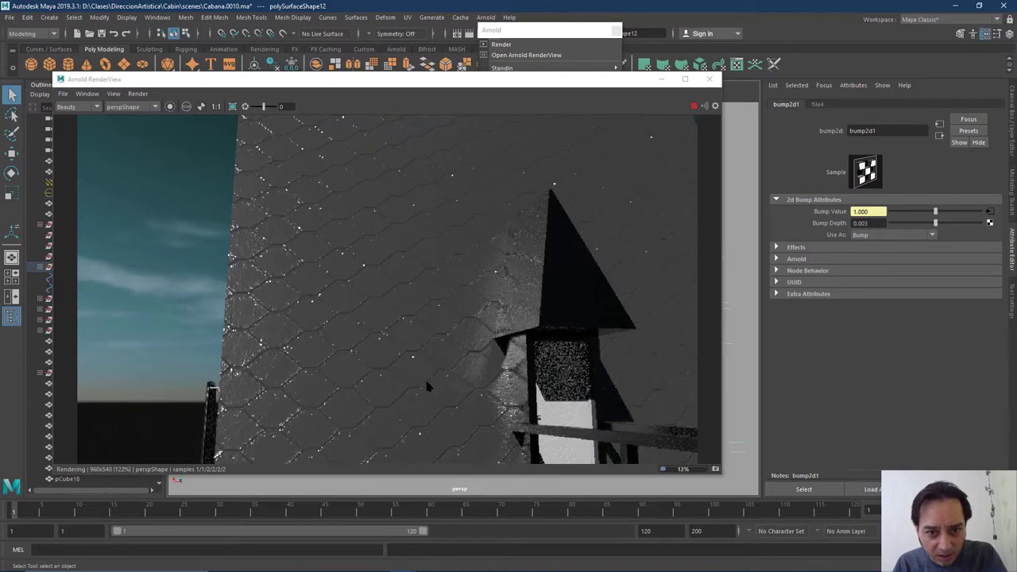
pyautogui.keyDown('alt'); pyautogui.moveTo(427, 390); pyautogui.dragTo(427, 320); pyautogui.keyUp('alt')
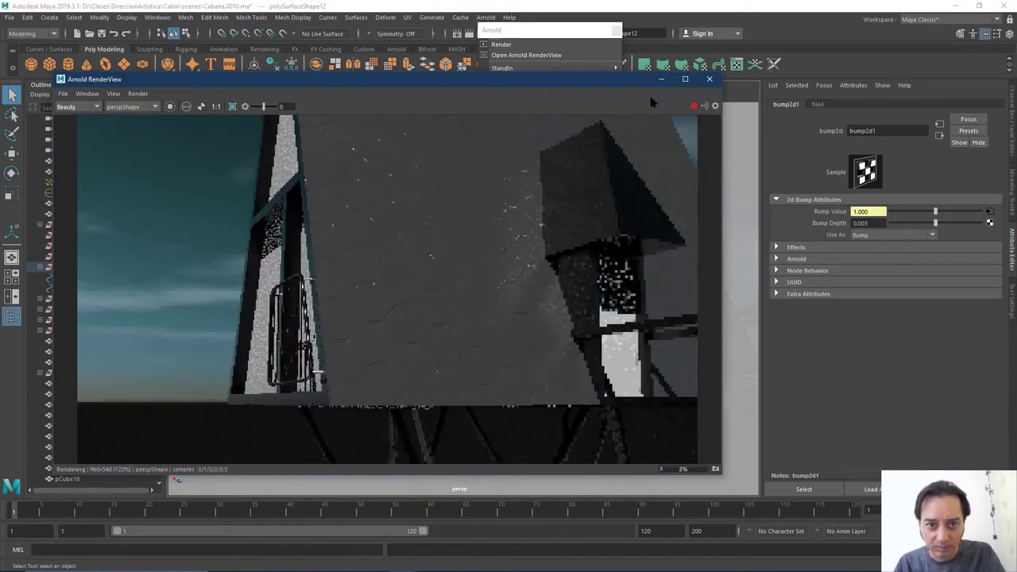
pyautogui.click(710, 79)
# Assign a new aiStandardSurface material to the glass panes of both gable facades and the door
pyautogui.keyDown('alt'); pyautogui.moveTo(278, 337); pyautogui.dragTo(387, 361); pyautogui.keyUp('alt')
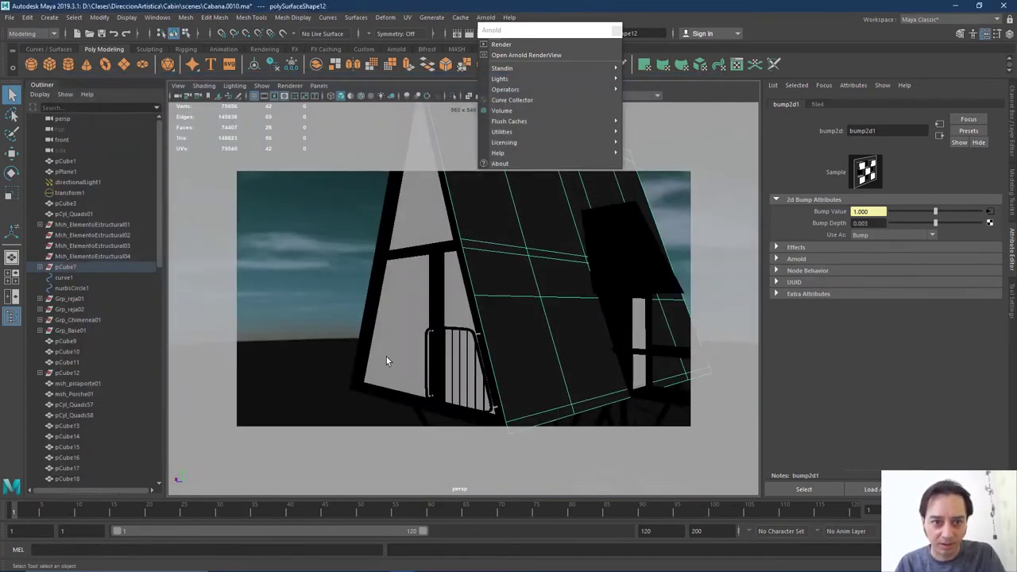
pyautogui.click(407, 321)
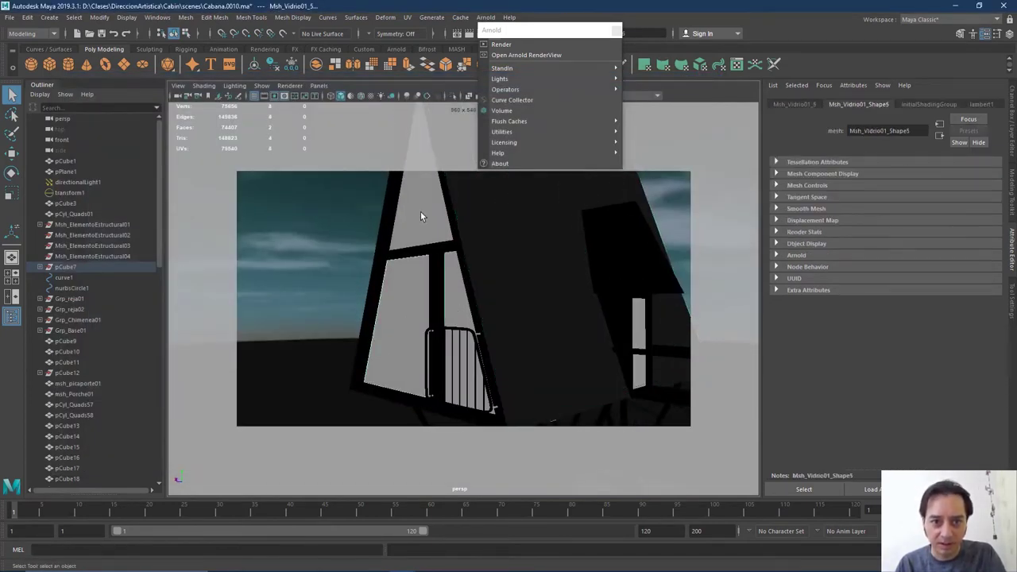
pyautogui.click(424, 232)
pyautogui.click(637, 325)
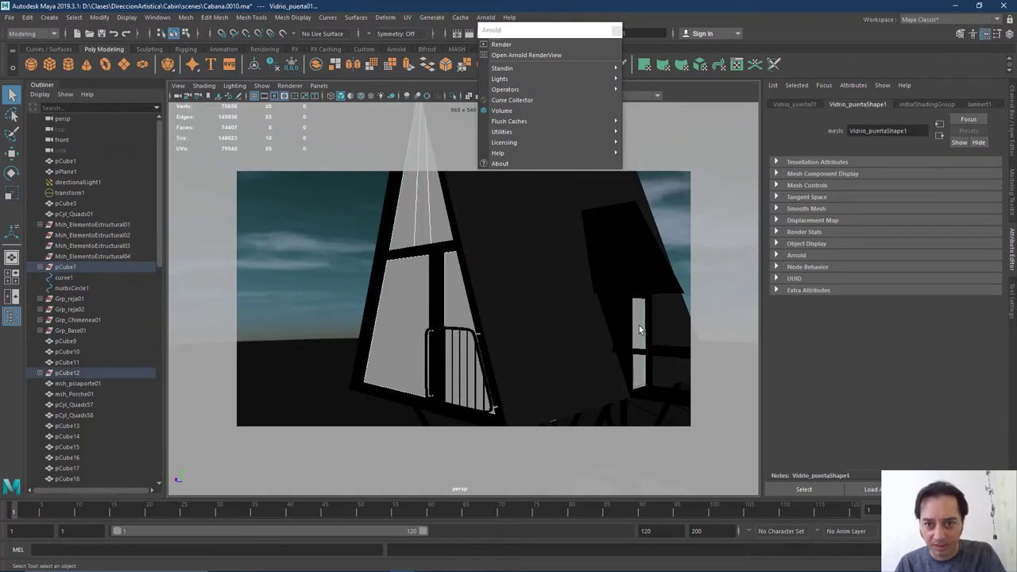
pyautogui.keyDown('alt'); pyautogui.moveTo(639, 325); pyautogui.dragTo(516, 368); pyautogui.keyUp('alt')
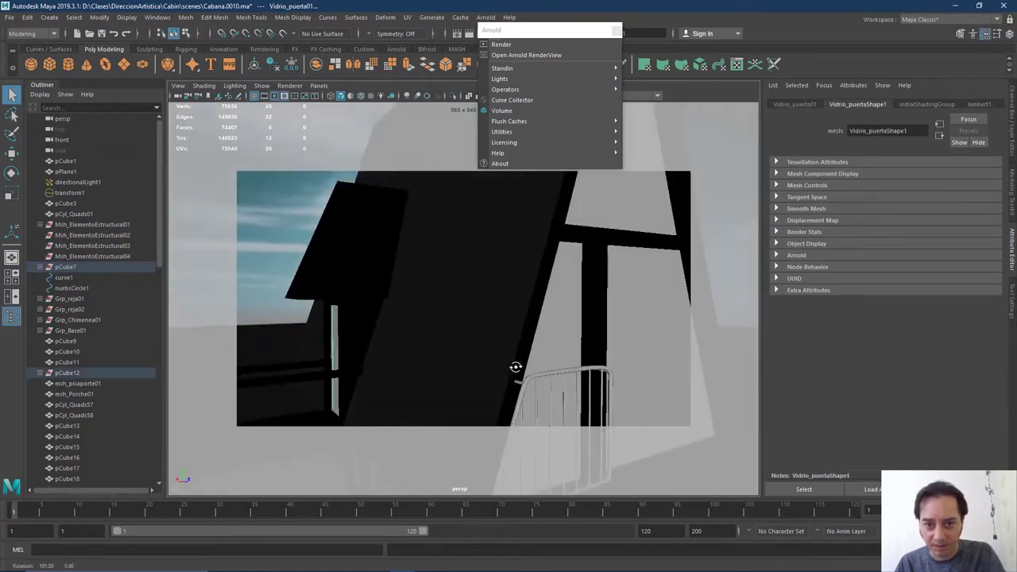
pyautogui.click(559, 340)
pyautogui.click(643, 326)
pyautogui.click(628, 205)
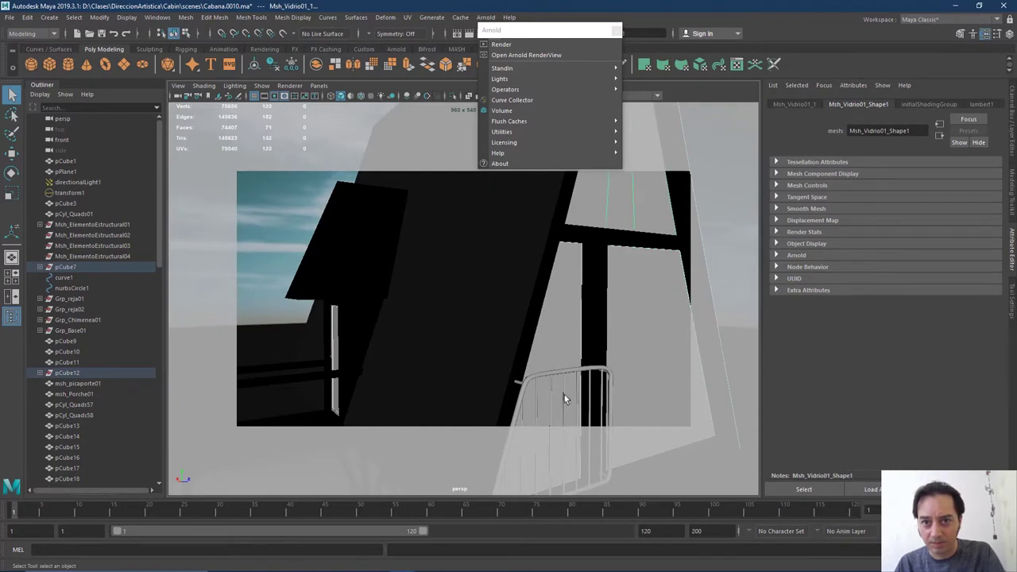
pyautogui.moveTo(644, 270); pyautogui.dragTo(643, 541, button='right')
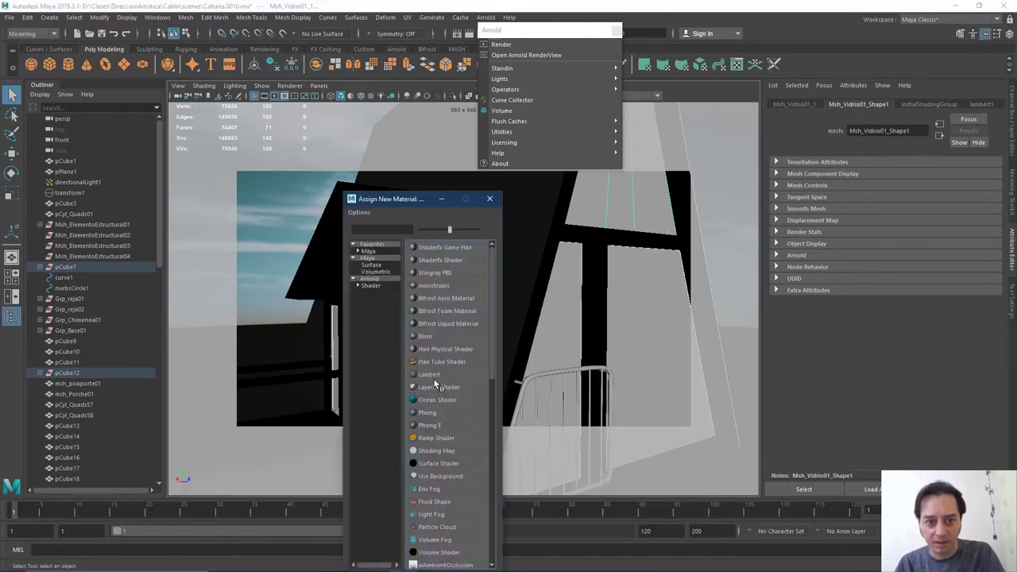
pyautogui.click(377, 281)
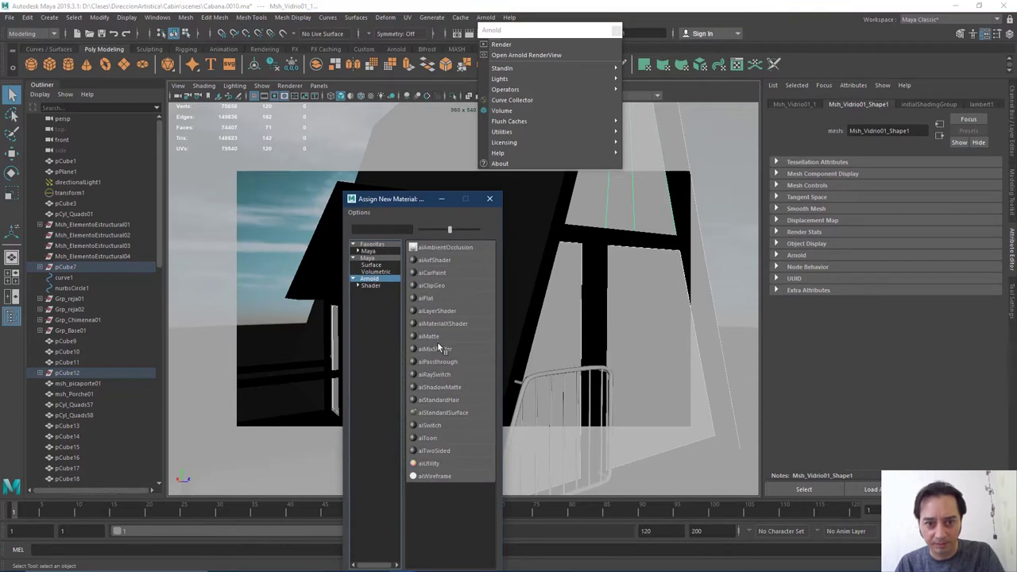
pyautogui.click(434, 413)
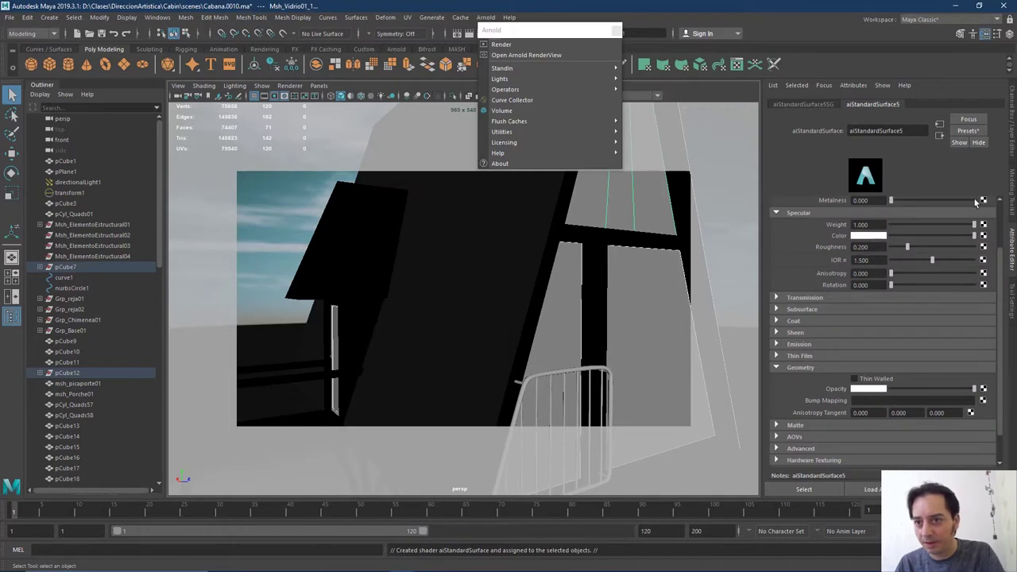
# Apply the Chrome preset to the glass panes' aiStandardSurface5 material
pyautogui.click(973, 132)
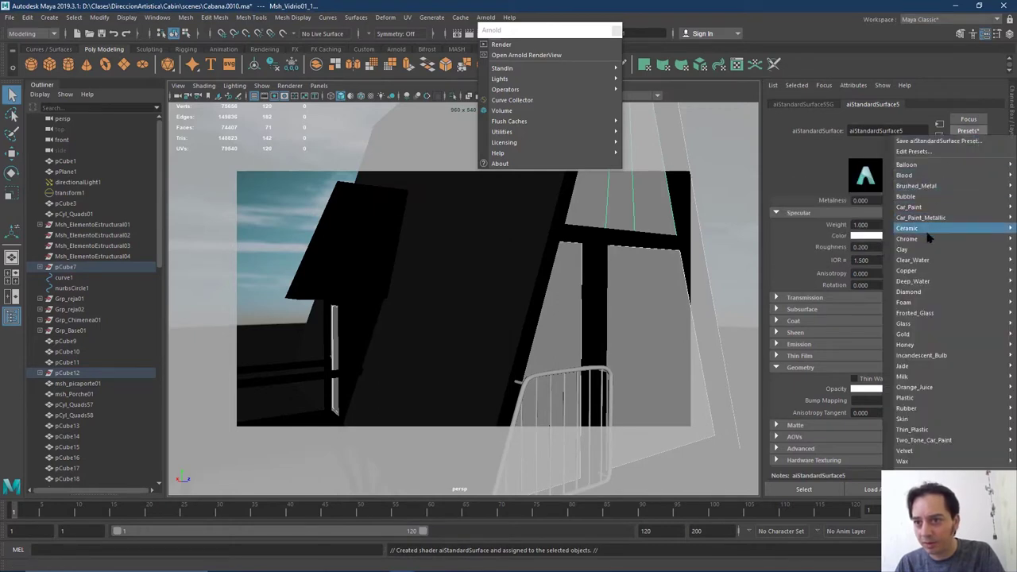
pyautogui.moveTo(903, 240)
pyautogui.click(807, 239)
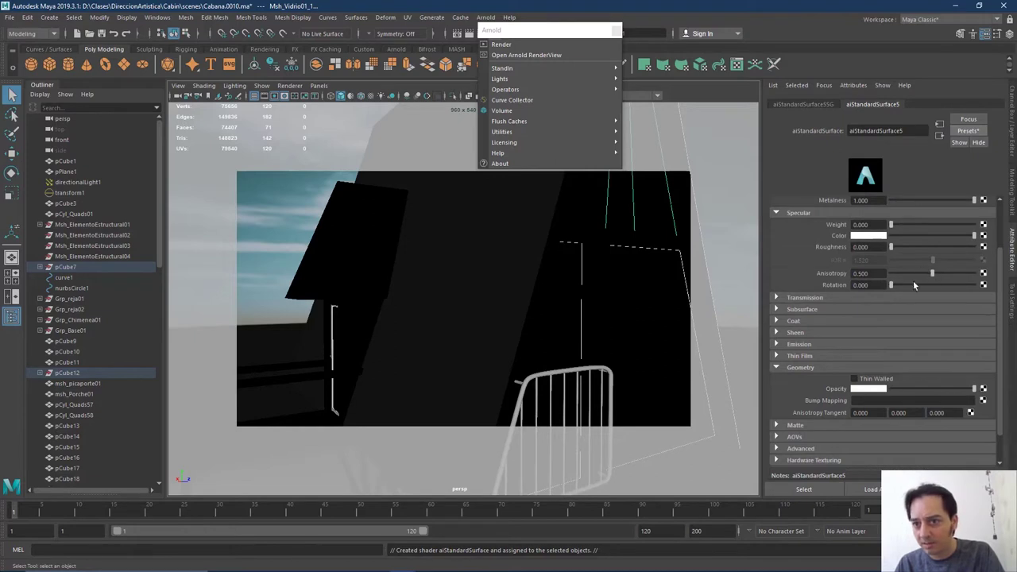
# Frame the whole cabin and terrain, render it in the Arnold RenderView to examine the materials, and close the render window
pyautogui.scroll(-5, 556, 345)
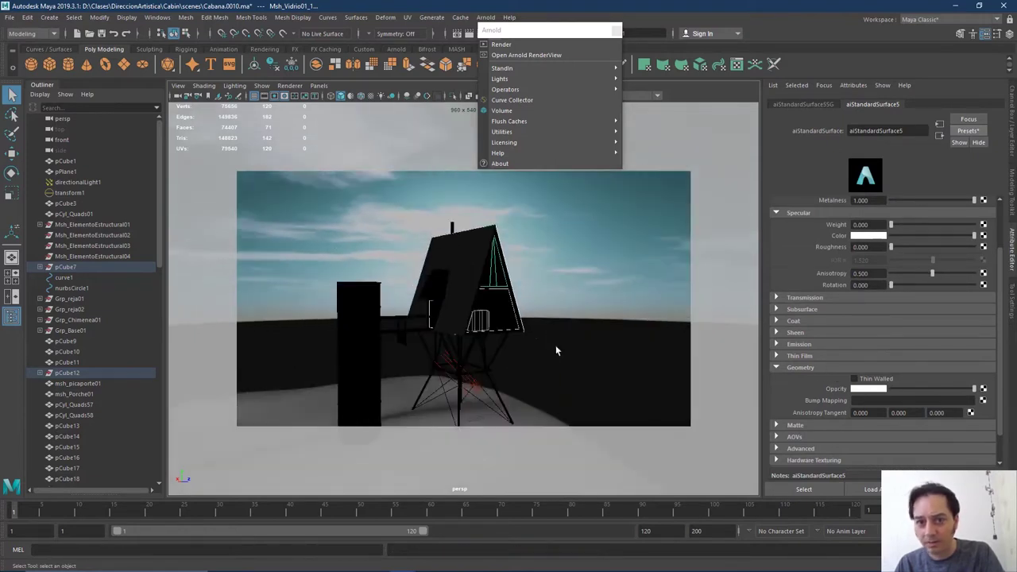
pyautogui.keyDown('alt'); pyautogui.moveTo(523, 346); pyautogui.dragTo(557, 324); pyautogui.keyUp('alt')
pyautogui.scroll(3, 559, 324)
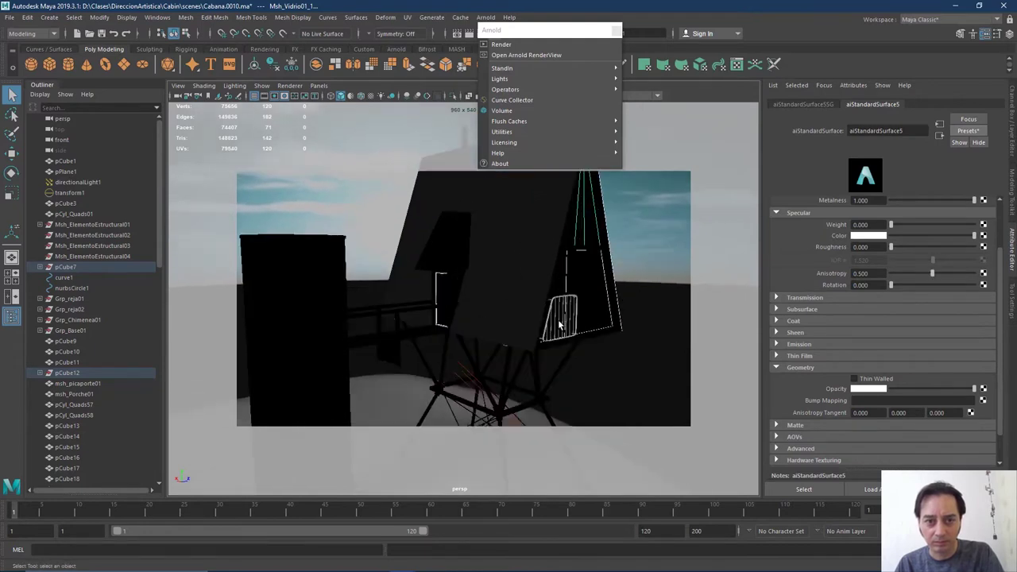
pyautogui.scroll(-5, 562, 325)
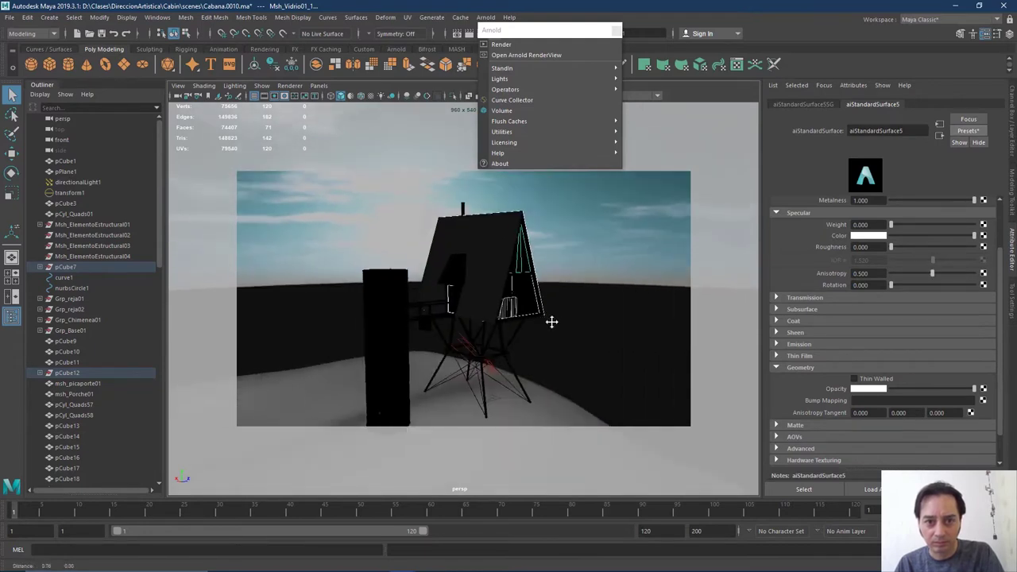
pyautogui.keyDown('alt'); pyautogui.moveTo(551, 322); pyautogui.dragTo(554, 314); pyautogui.keyUp('alt')
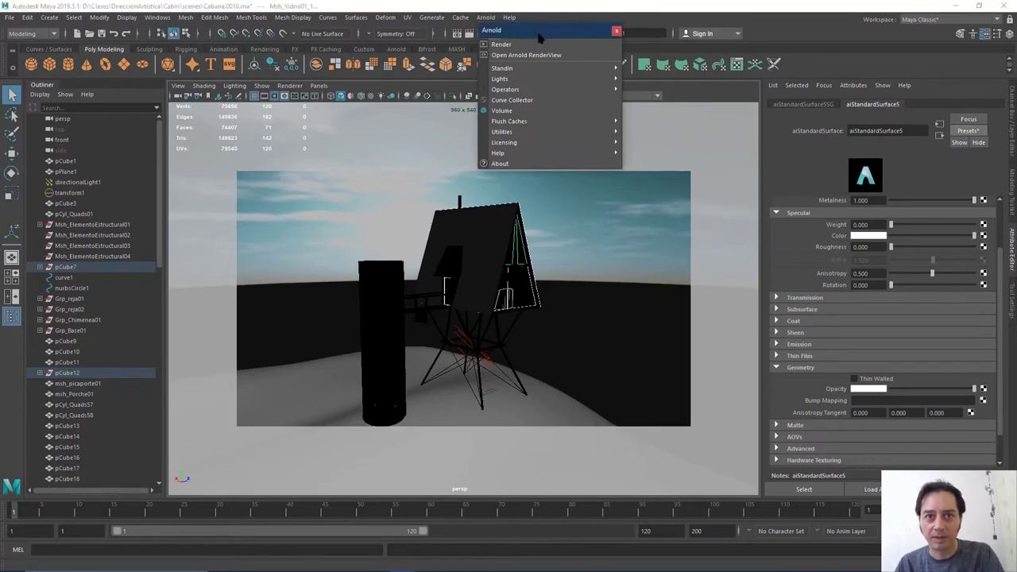
pyautogui.moveTo(538, 33); pyautogui.dragTo(586, 42)
pyautogui.click(668, 38)
pyautogui.click(486, 17)
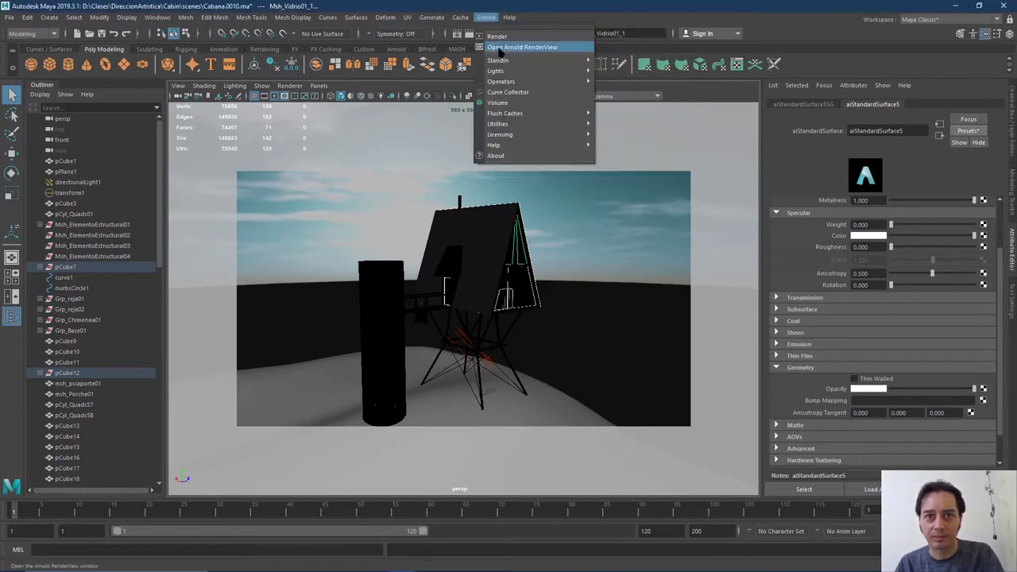
pyautogui.click(548, 48)
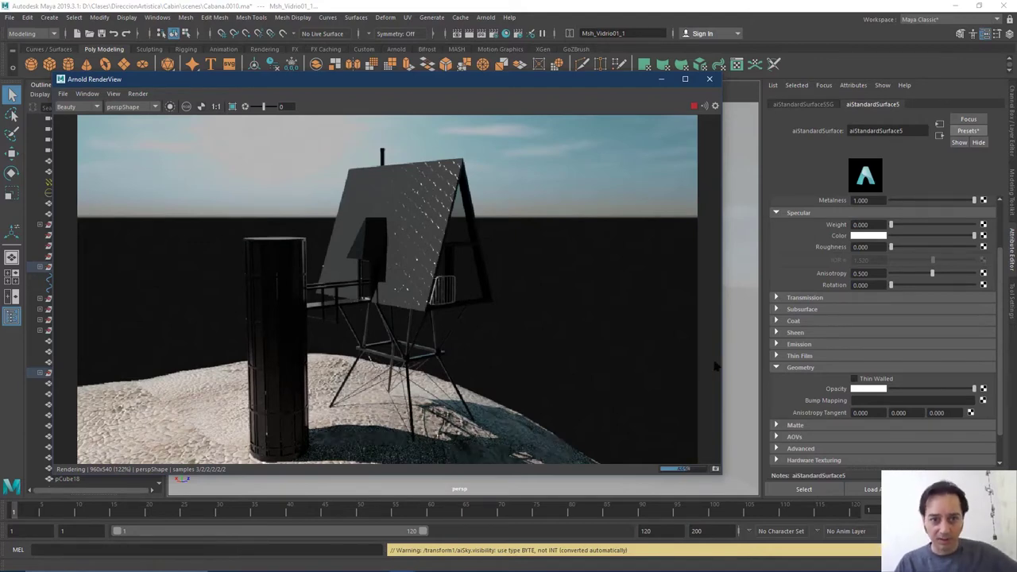
pyautogui.click(709, 79)
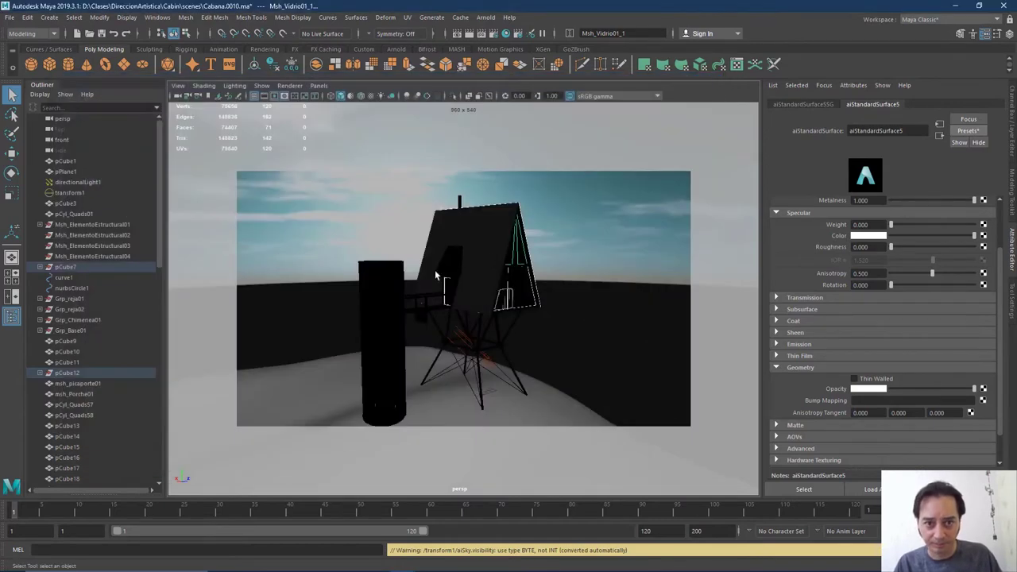
# Assign the existing aiS_Negro material to the whole railing group Grp_reja01 at the gable window
pyautogui.click(512, 298)
pyautogui.press('Up')
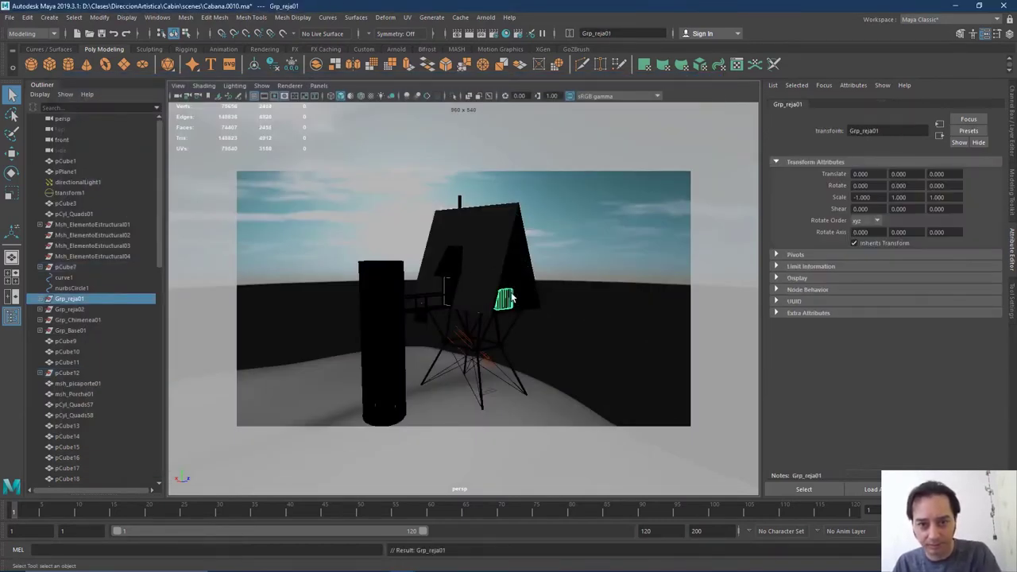
pyautogui.moveTo(512, 298); pyautogui.dragTo(611, 495, button='right')
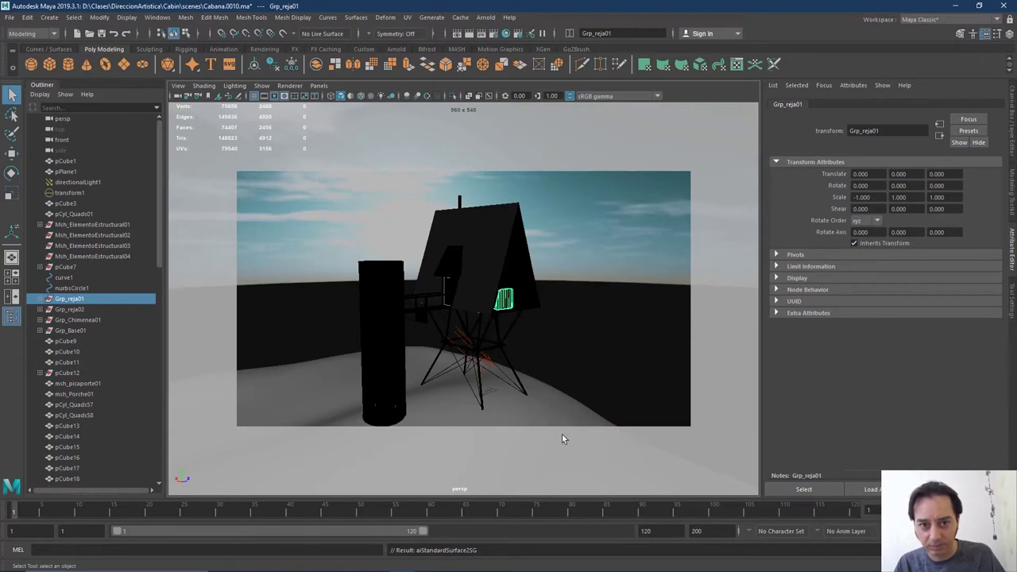
pyautogui.scroll(2, 538, 381)
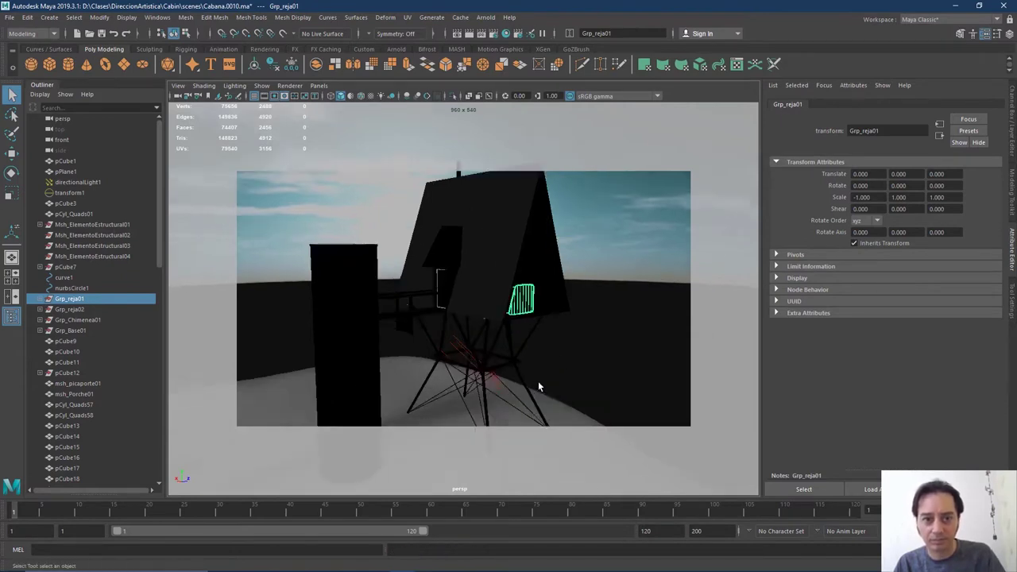
# Select the cabin's roof, check its history nodes, and delete the construction history of all objects in the scene
pyautogui.click(487, 233)
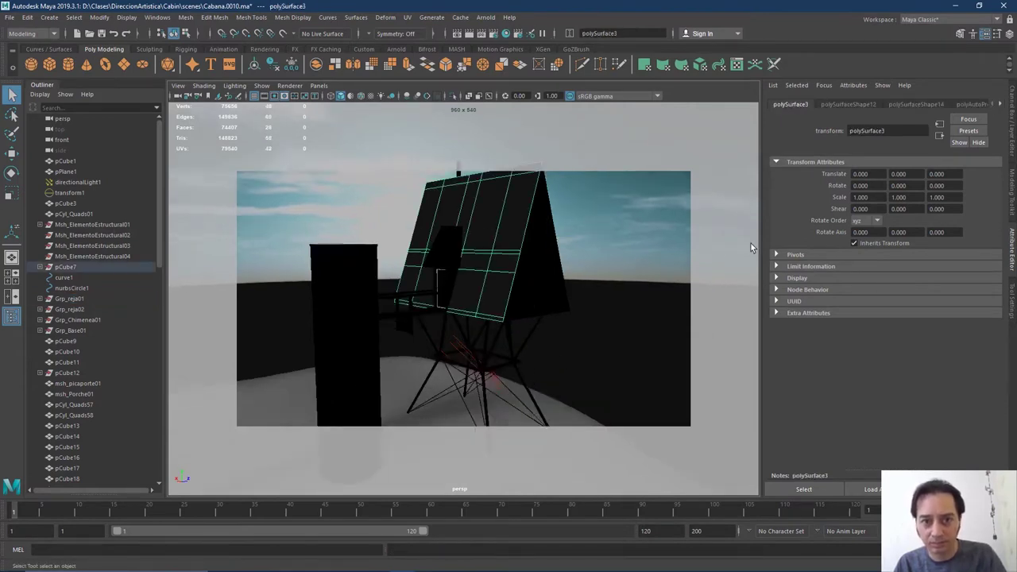
pyautogui.click(1001, 106)
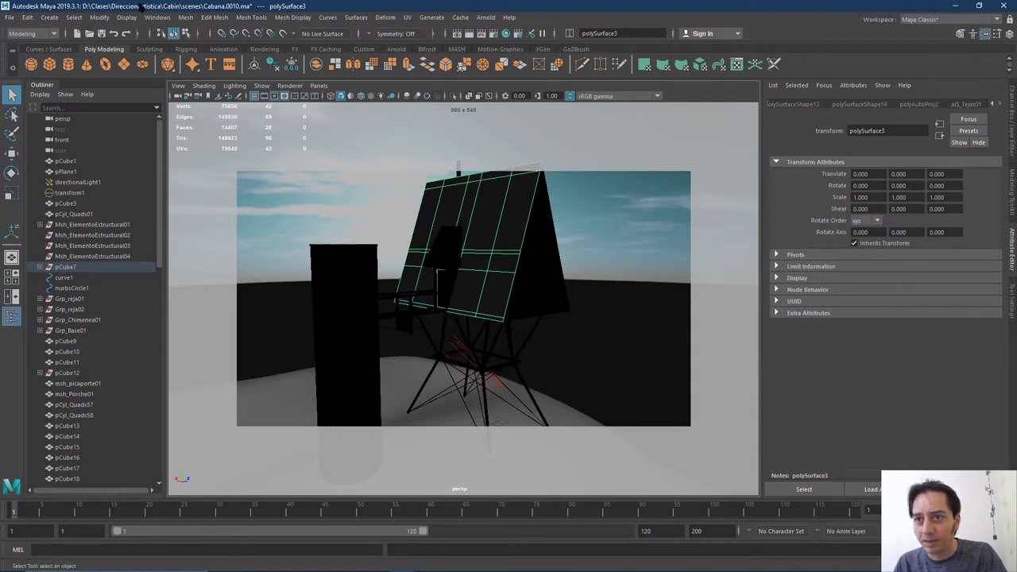
pyautogui.click(27, 17)
pyautogui.moveTo(95, 153)
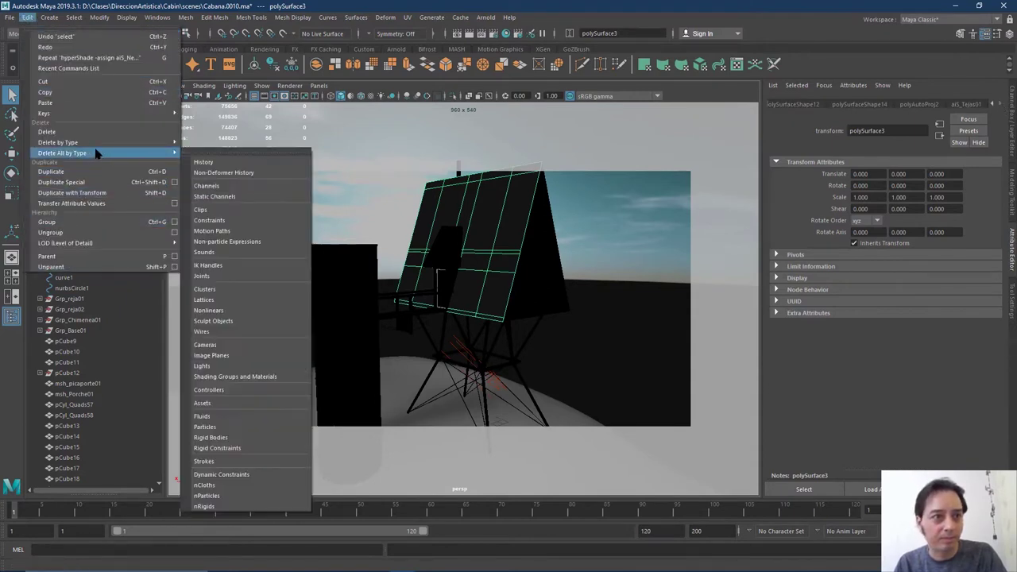
pyautogui.click(232, 163)
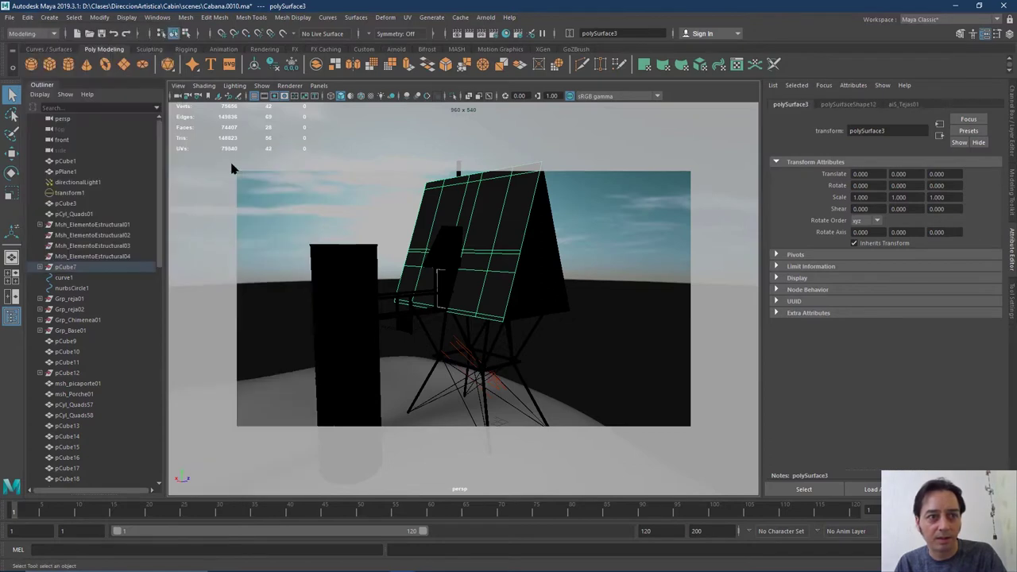
# Darken the base color of the roof material aiS_Tejas01 to an HSV value of about 0.006
pyautogui.click(910, 105)
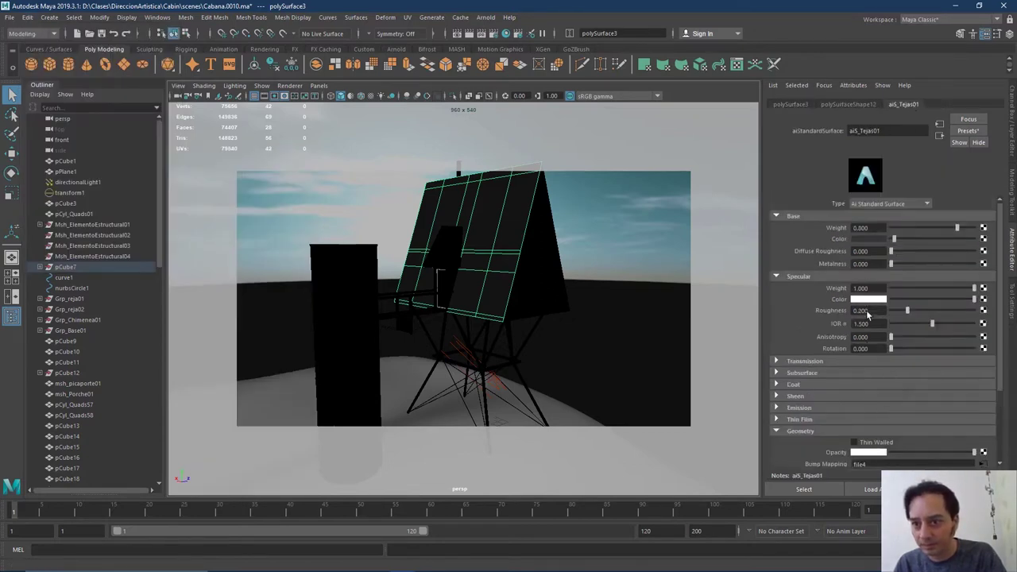
pyautogui.click(864, 241)
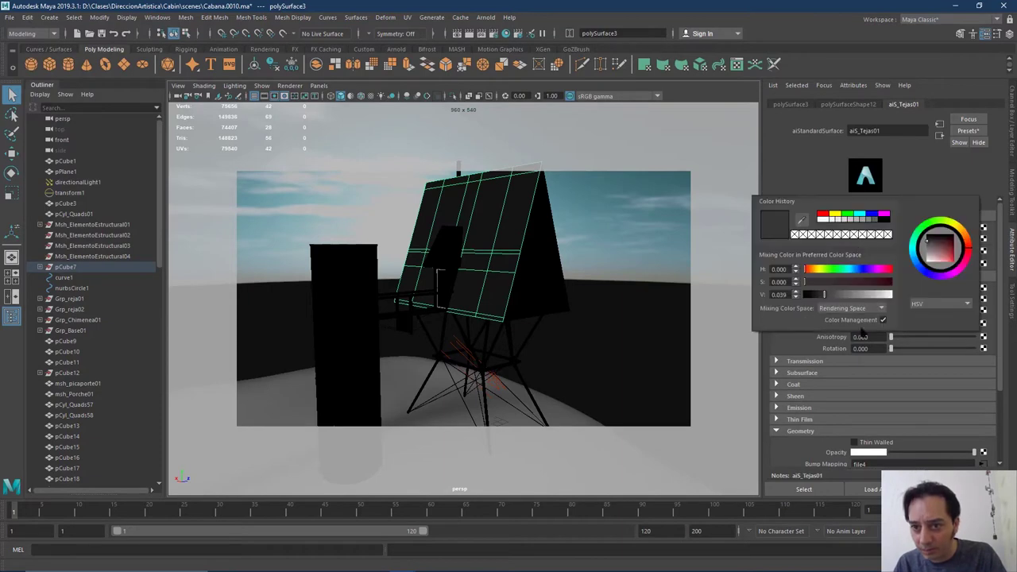
pyautogui.moveTo(814, 297); pyautogui.dragTo(808, 295)
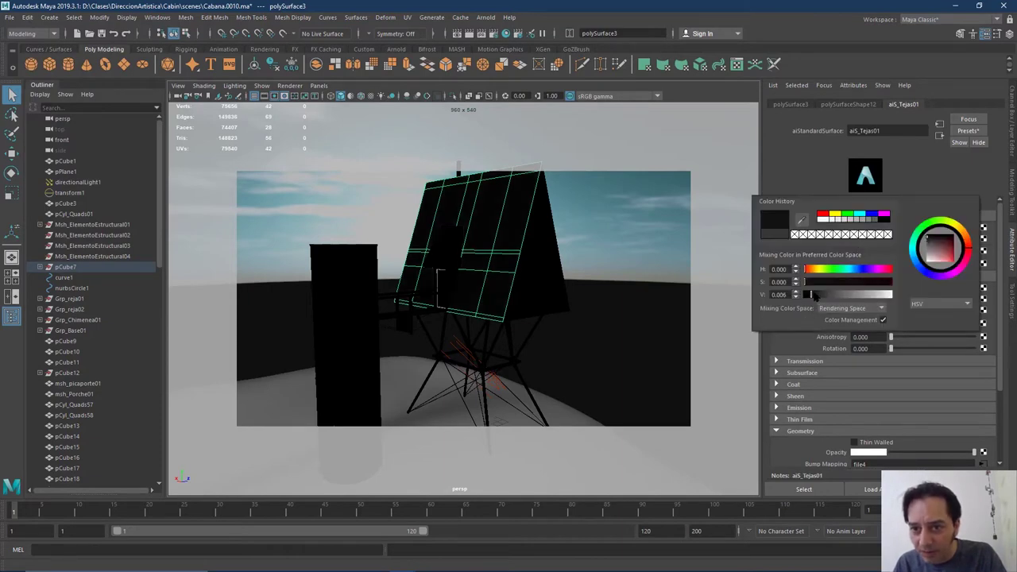
# Render the cabin in the Arnold RenderView and compare its roof with the reference photo of the real cabin
pyautogui.click(486, 17)
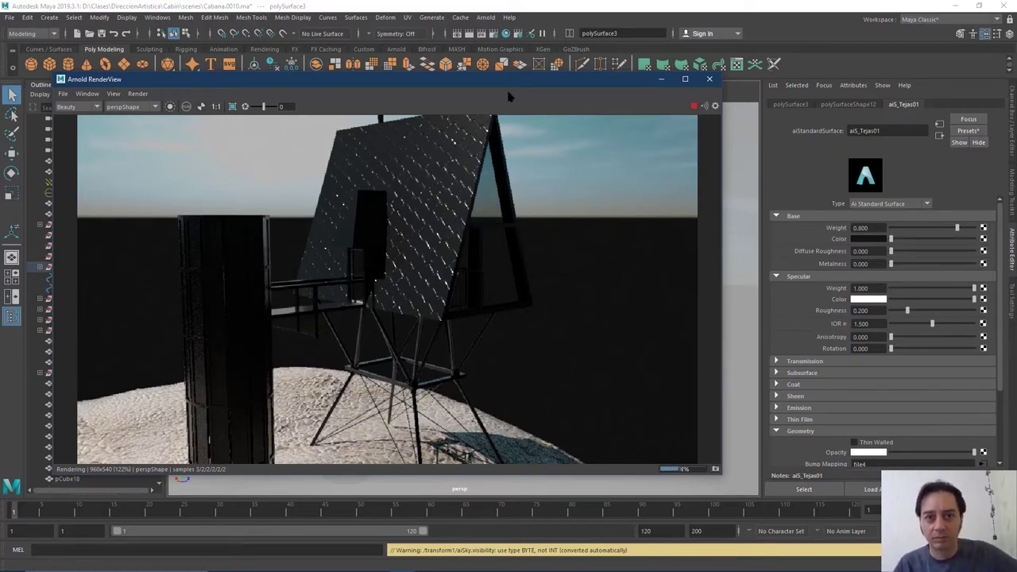
pyautogui.moveTo(516, 83); pyautogui.dragTo(659, 88)
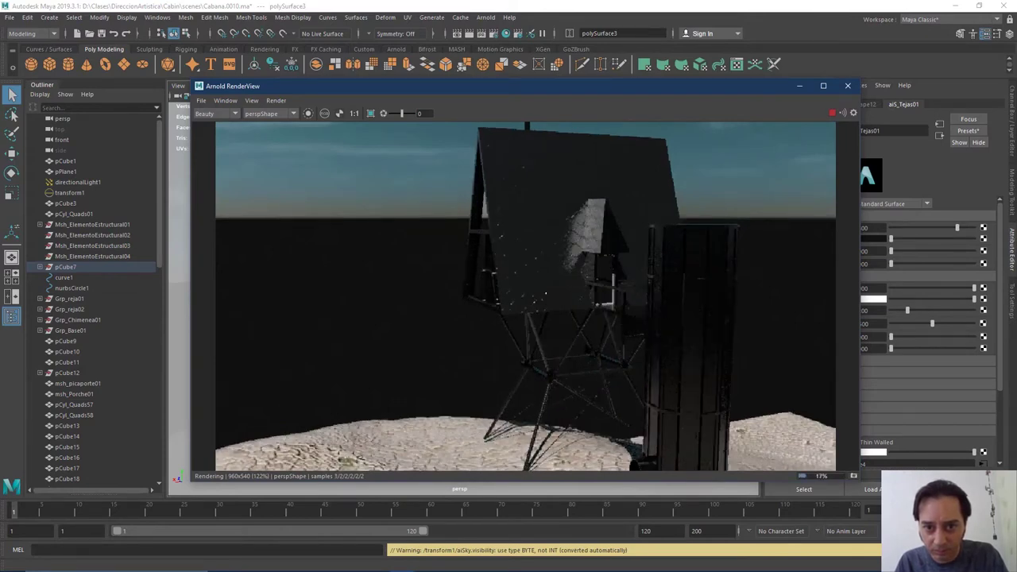
pyautogui.hotkey('alt', 'Tab')
pyautogui.hotkey('alt', 'Tab')
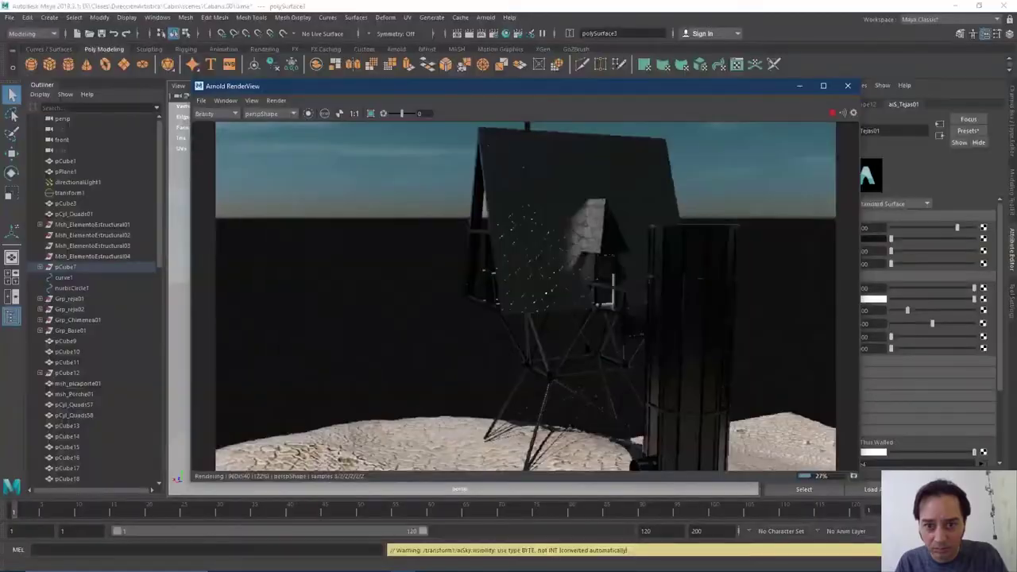
pyautogui.hotkey('alt', 'Tab')
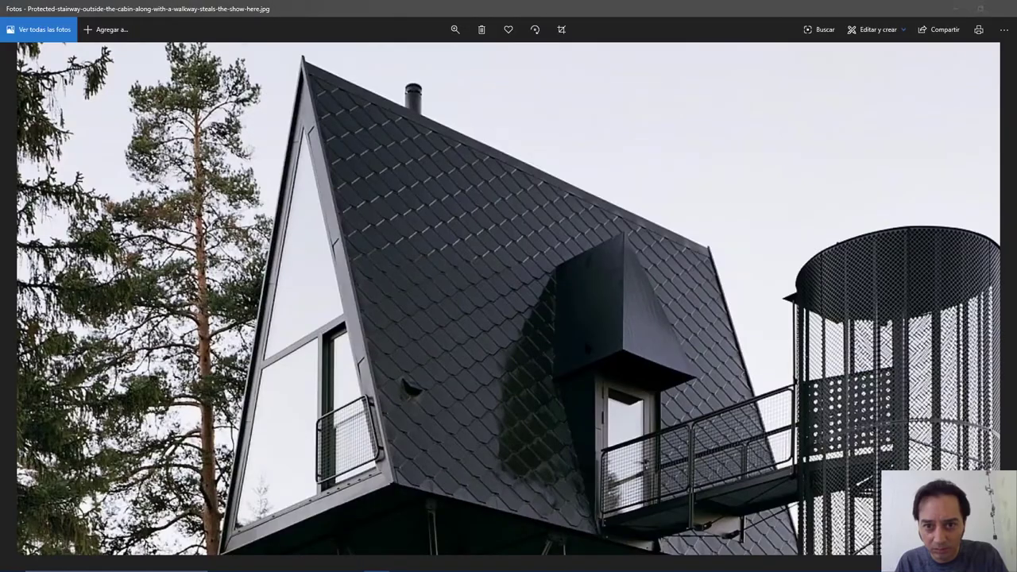
pyautogui.hotkey('alt', 'Tab')
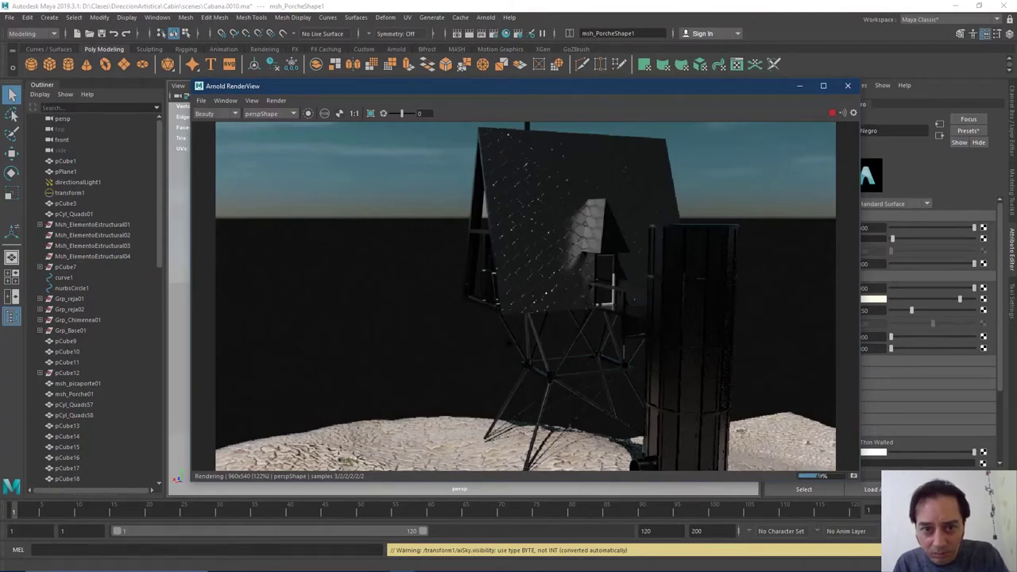
# Examine the cabin and terrain in the live render from several high and low angles, stop rendering and minimize the render window
pyautogui.keyDown('alt'); pyautogui.moveTo(525, 294); pyautogui.dragTo(581, 349); pyautogui.keyUp('alt')
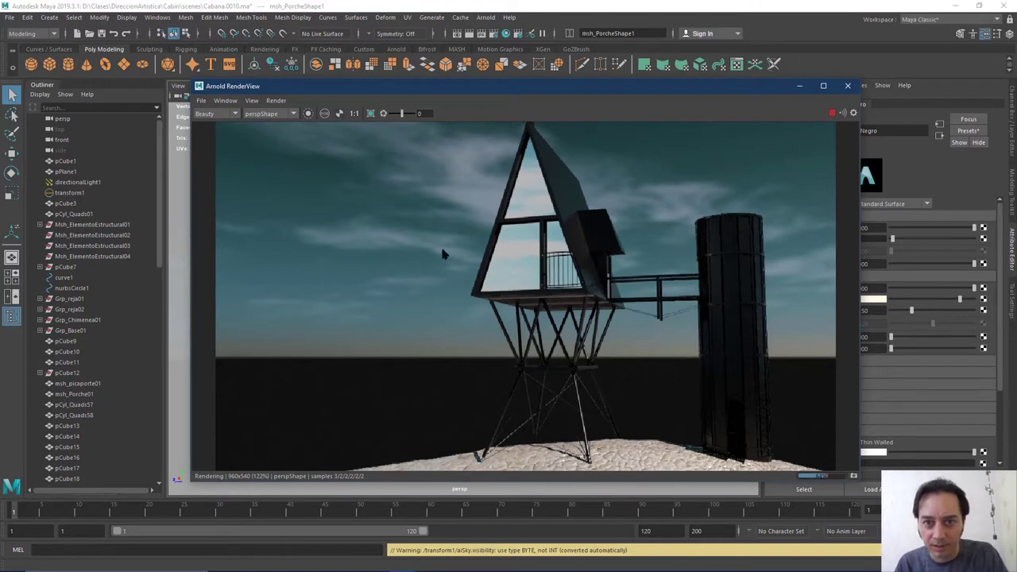
pyautogui.keyDown('alt'); pyautogui.moveTo(518, 257); pyautogui.dragTo(481, 255); pyautogui.keyUp('alt')
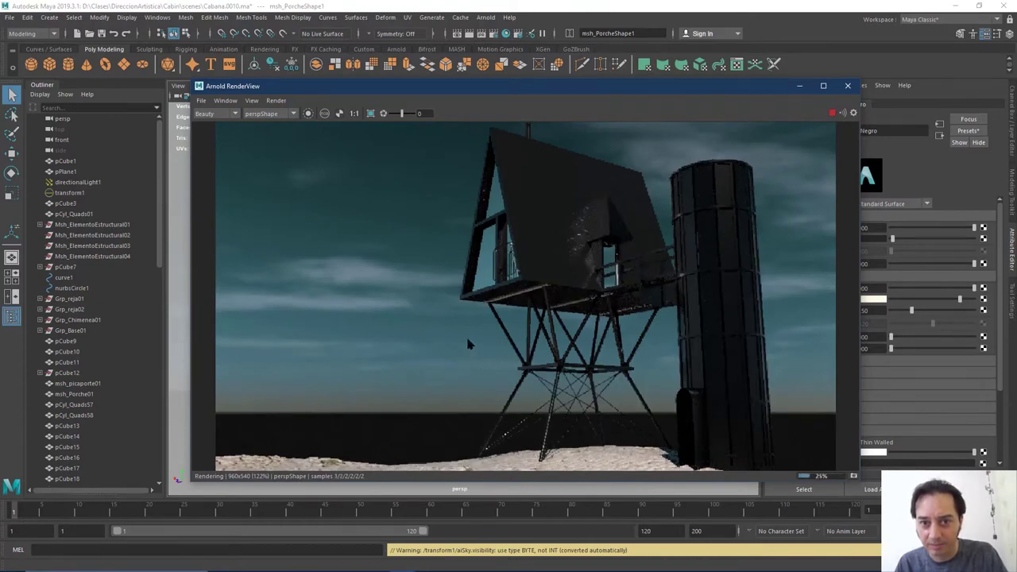
pyautogui.keyDown('alt'); pyautogui.moveTo(469, 343); pyautogui.dragTo(476, 349); pyautogui.keyUp('alt')
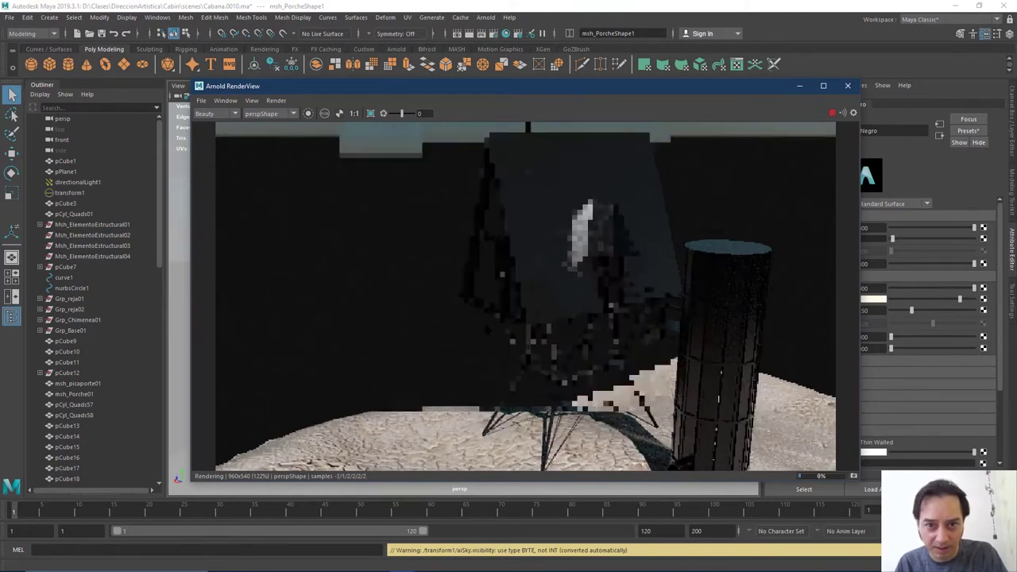
pyautogui.keyDown('alt'); pyautogui.moveTo(475, 349); pyautogui.dragTo(571, 400); pyautogui.keyUp('alt')
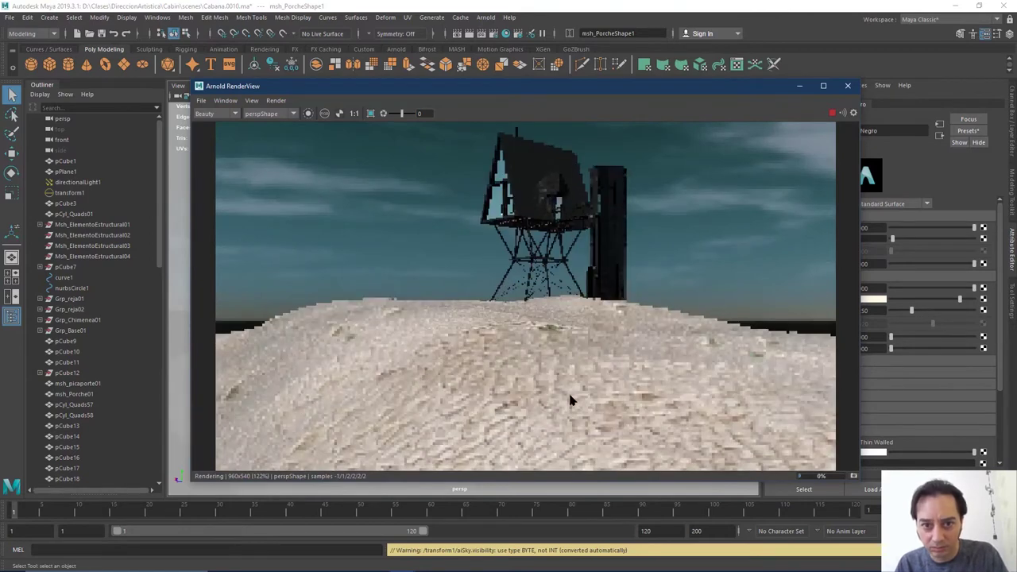
pyautogui.keyDown('alt'); pyautogui.moveTo(645, 405); pyautogui.dragTo(640, 409); pyautogui.keyUp('alt')
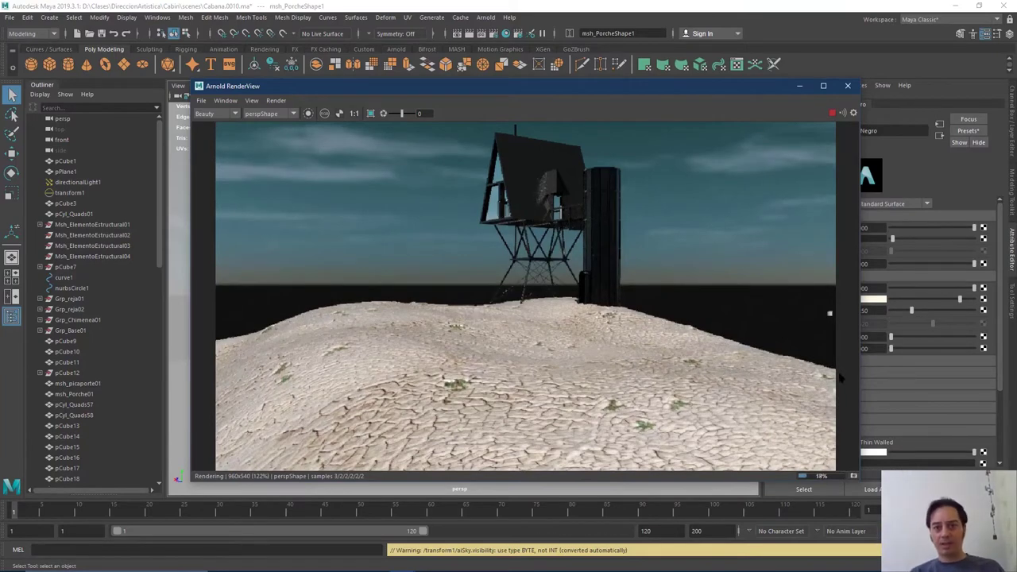
pyautogui.click(831, 112)
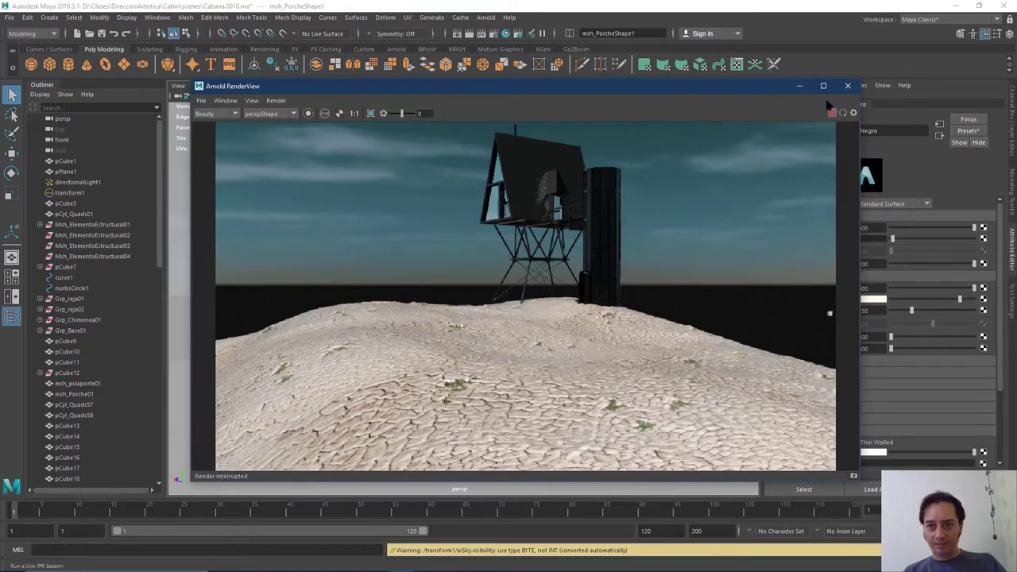
pyautogui.click(799, 85)
# Frame the stair tower, display wireframe over the shaded view and select its mesh panel MallaEscalera01
pyautogui.click(526, 266)
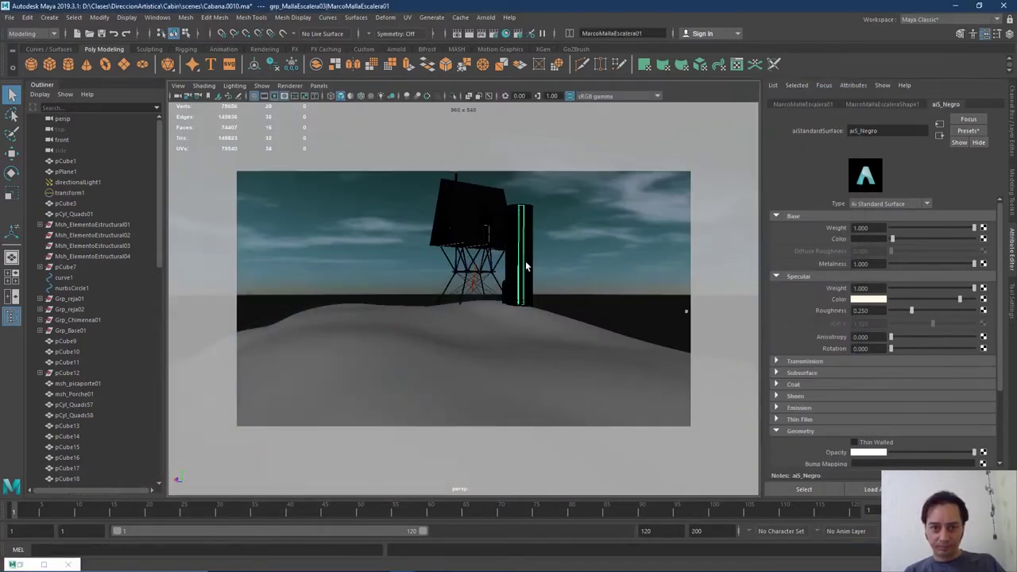
pyautogui.press('f')
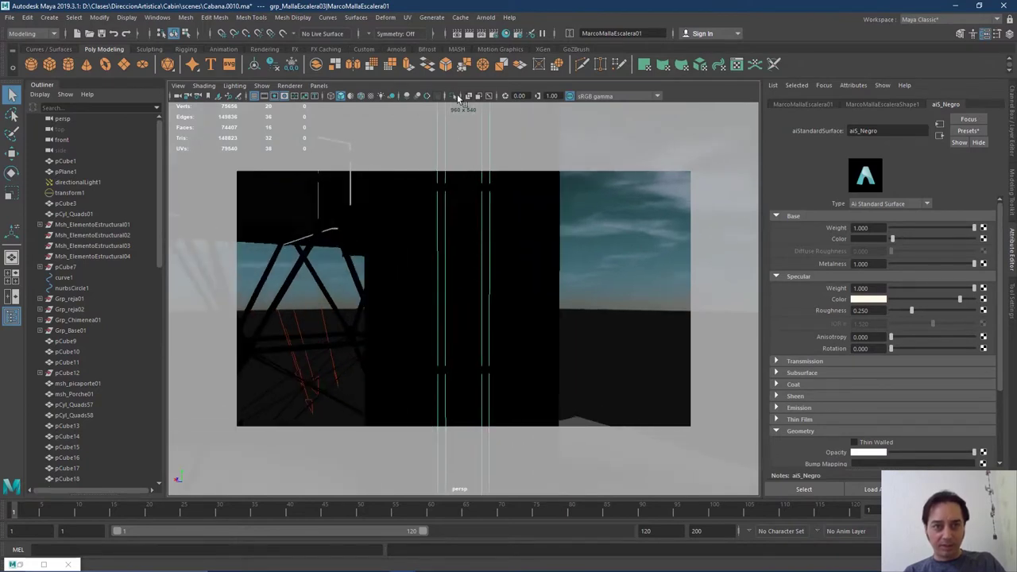
pyautogui.click(330, 95)
pyautogui.click(341, 95)
pyautogui.click(360, 96)
pyautogui.click(468, 257)
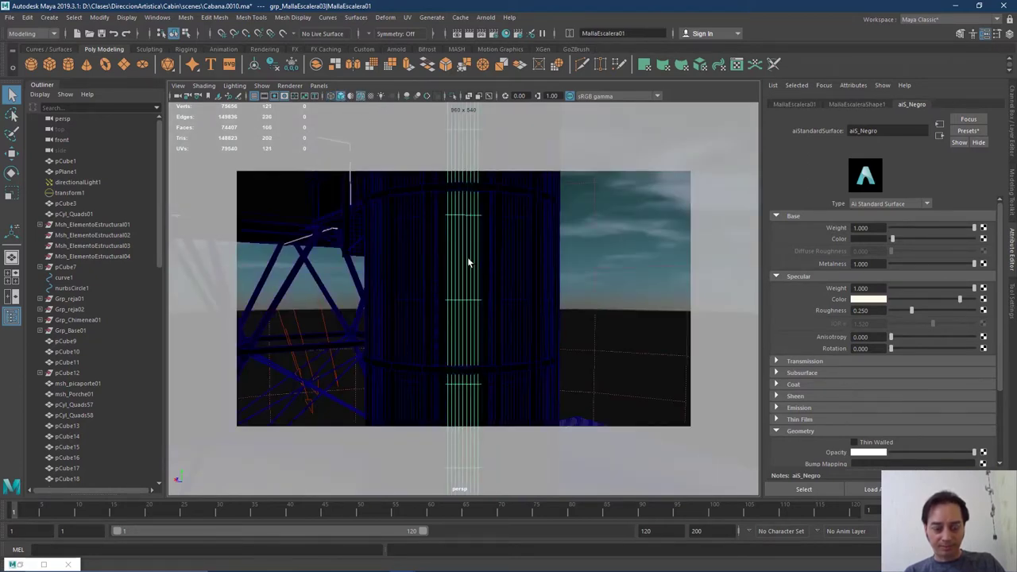
pyautogui.scroll(-3, 467, 257)
# Switch to the Firefox window that shows the textures.com roof tile preview
pyautogui.hotkey('alt', 'Tab')
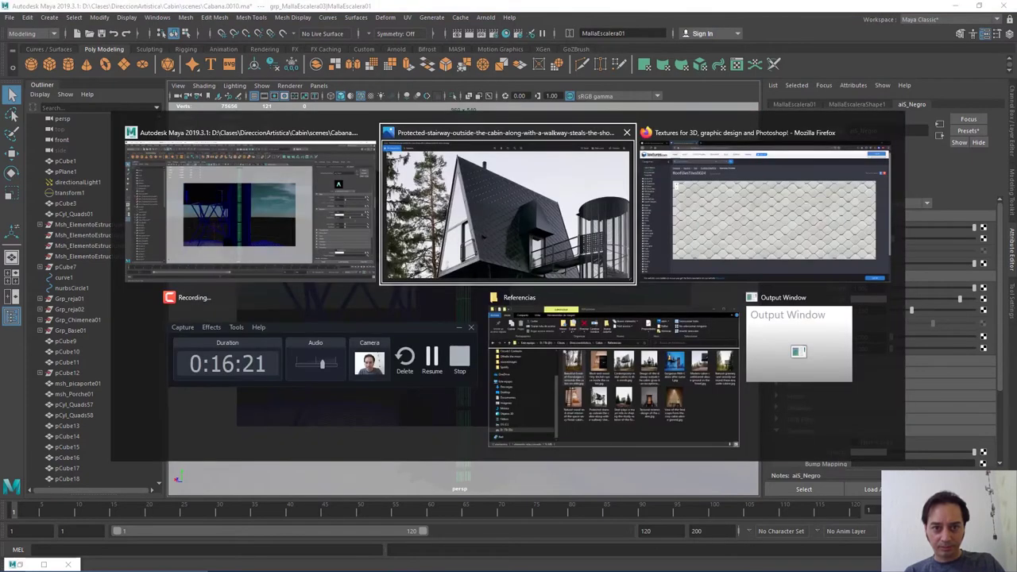
pyautogui.hotkey('alt', 'Tab')
pyautogui.hotkey('alt', 'Tab')
pyautogui.hotkey('alt', 'Tab')
pyautogui.hotkey('alt', 'Tab')
pyautogui.hotkey('alt', 'Tab')
pyautogui.hotkey('alt', 'Tab')
pyautogui.hotkey('alt', 'Tab')
pyautogui.hotkey('alt', 'Tab')
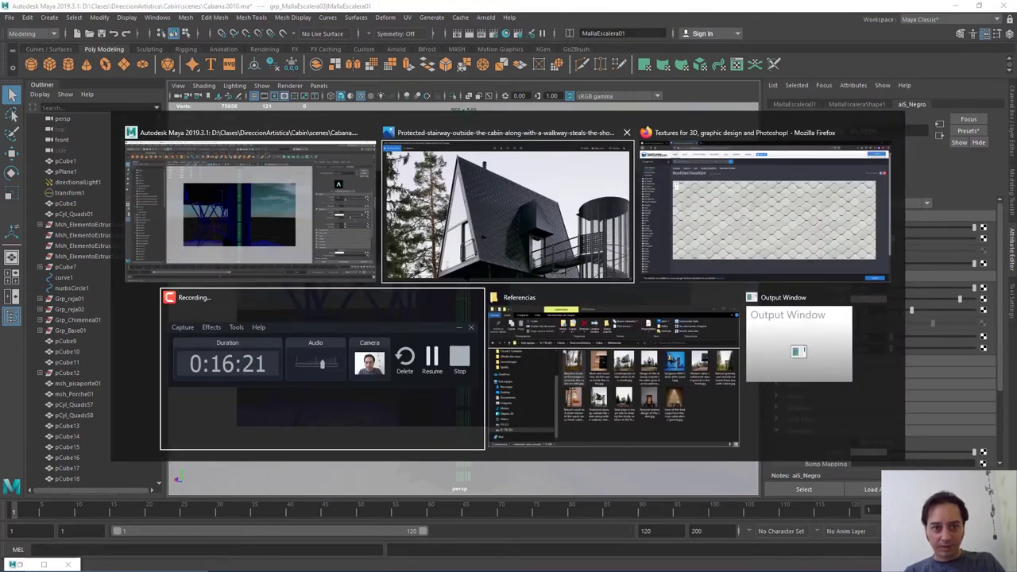
pyautogui.hotkey('alt', 'Tab')
pyautogui.hotkey('alt', 'Tab')
pyautogui.hotkey('alt', 'Tab')
pyautogui.hotkey('alt', 'Tab')
pyautogui.hotkey('alt', 'Tab')
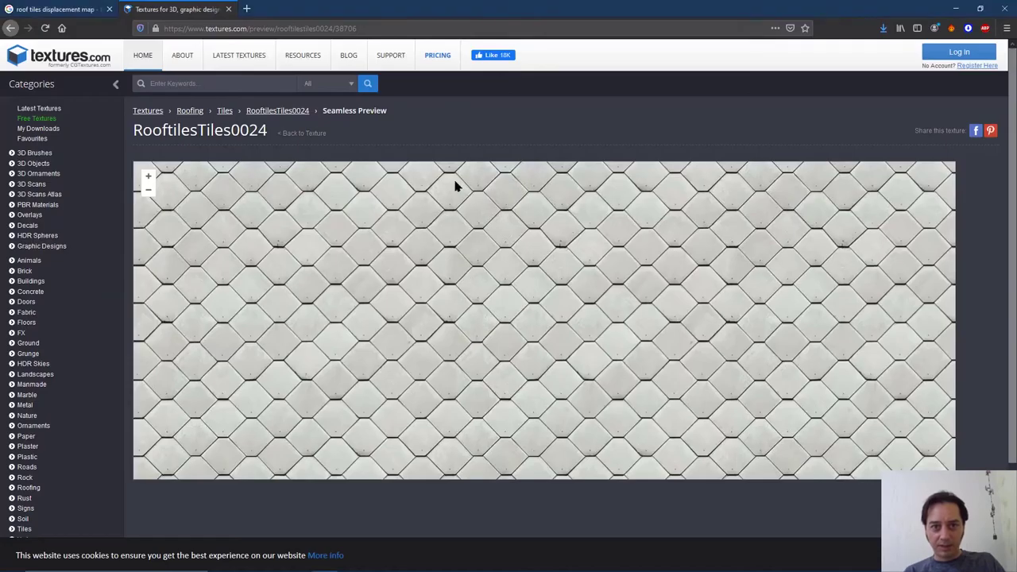
# Search Google Images in a new browser tab for "iron mesh transparent texture"
pyautogui.click(246, 9)
pyautogui.click(383, 85)
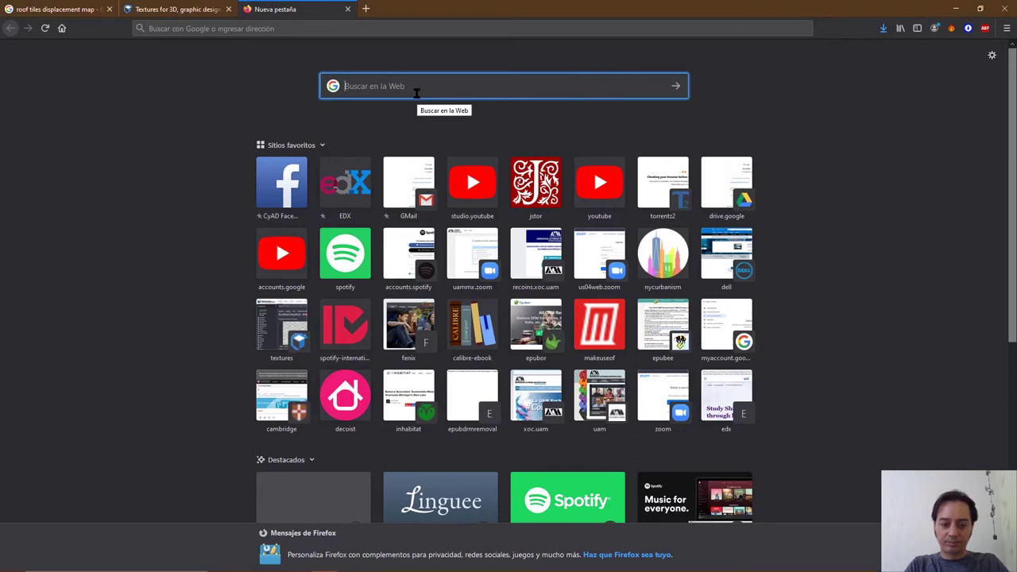
pyautogui.write('iron mesh')
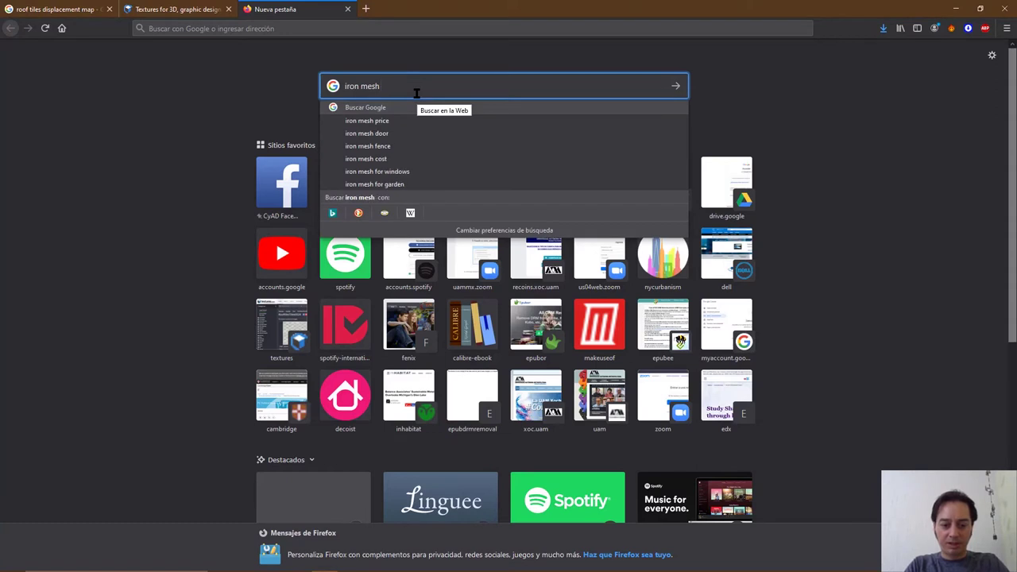
pyautogui.write(' transpa')
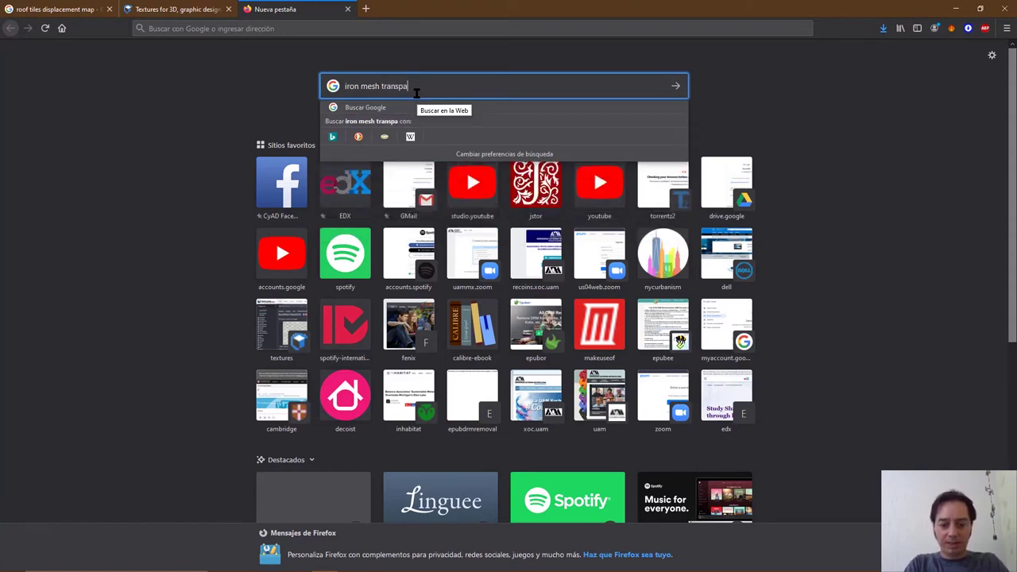
pyautogui.write('rent texture')
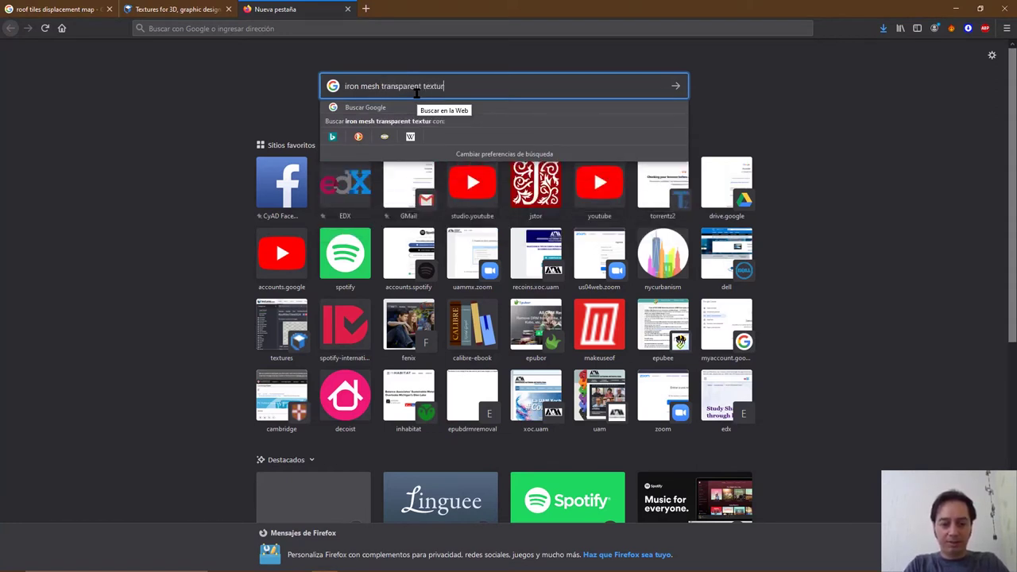
pyautogui.click(677, 85)
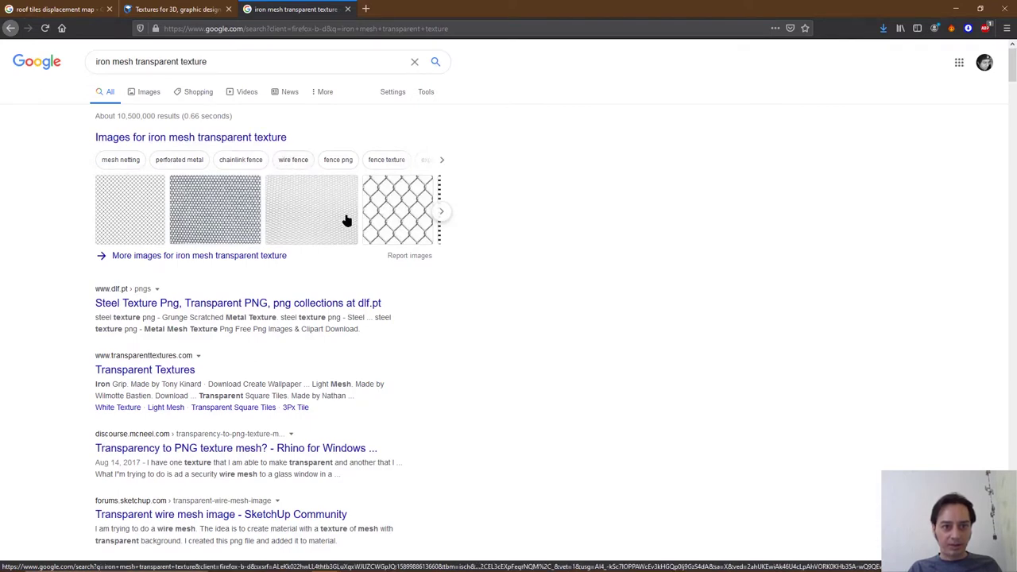
pyautogui.click(148, 94)
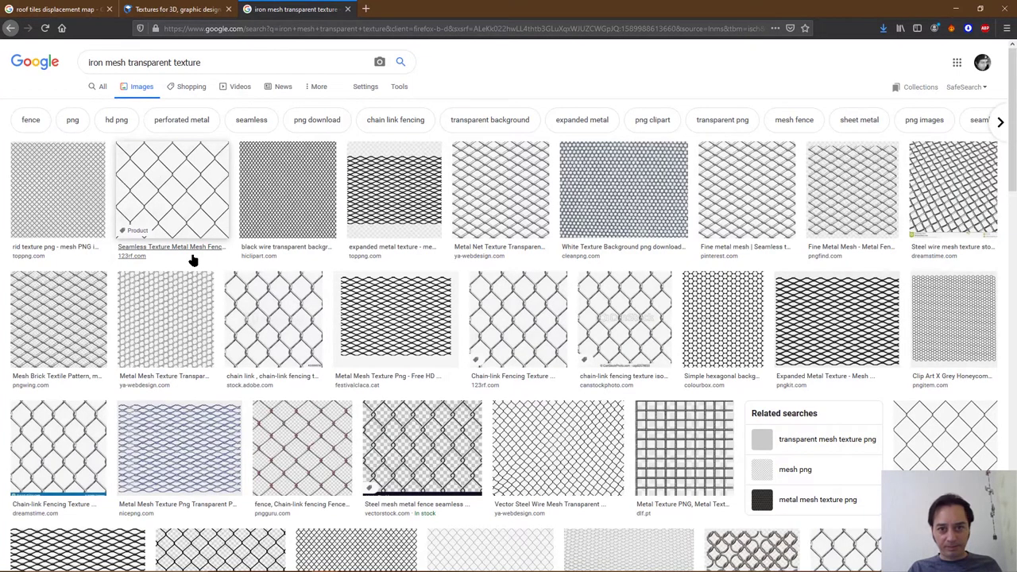
# Check the stair tower's metal mesh in the reference photo and return to the image results in Firefox
pyautogui.hotkey('alt', 'Tab')
pyautogui.hotkey('alt', 'Tab')
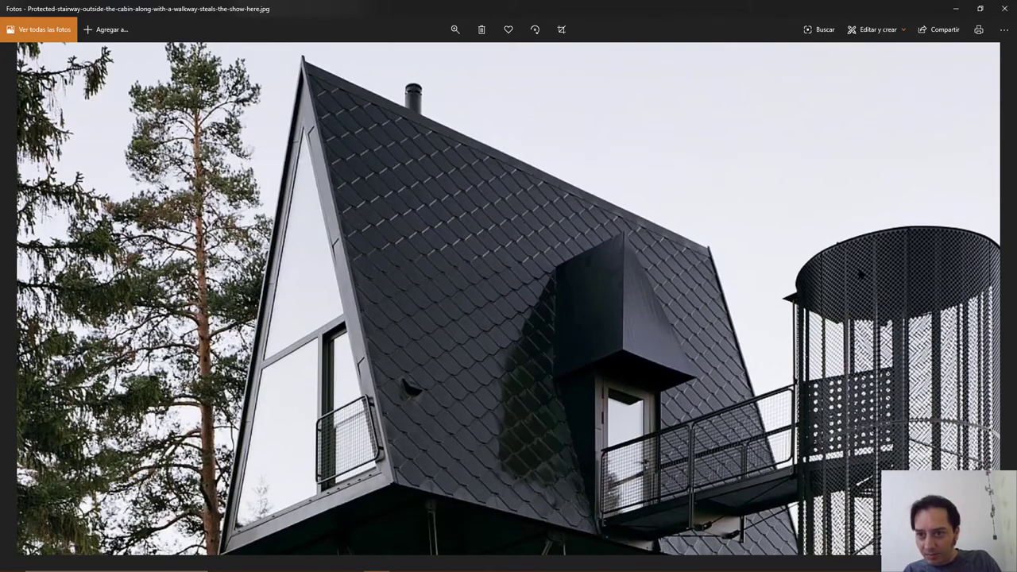
pyautogui.hotkey('alt', 'Tab')
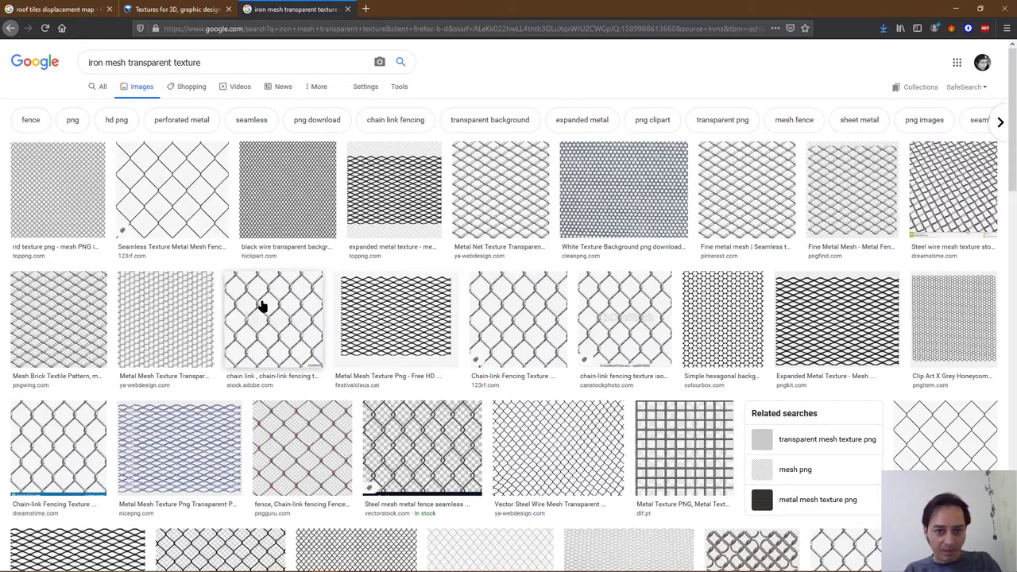
# Open the chain-link, perforated metal sheet and India Fence iron mesh image results in separate new browser tabs
pyautogui.rightClick(302, 316)
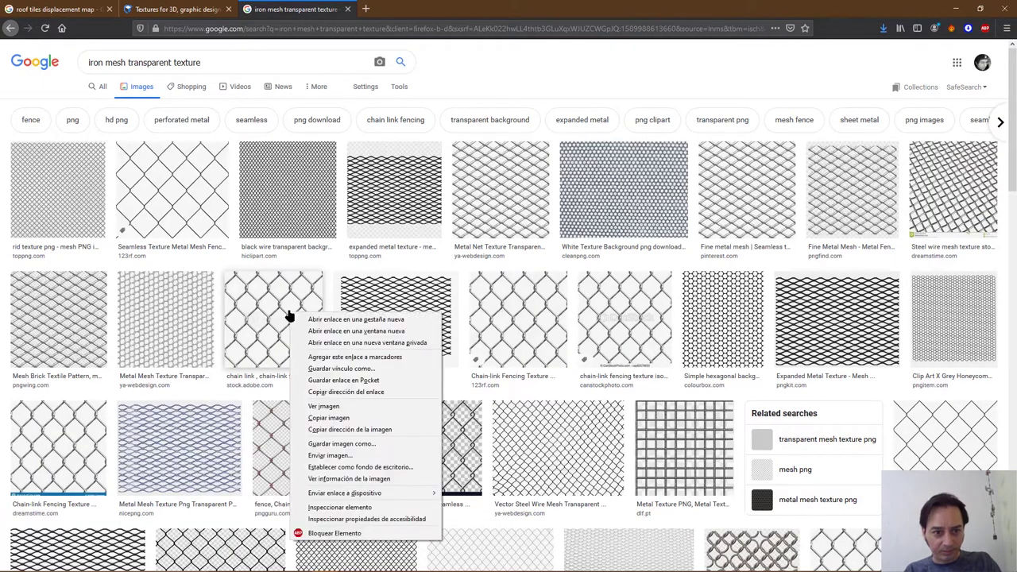
pyautogui.click(336, 321)
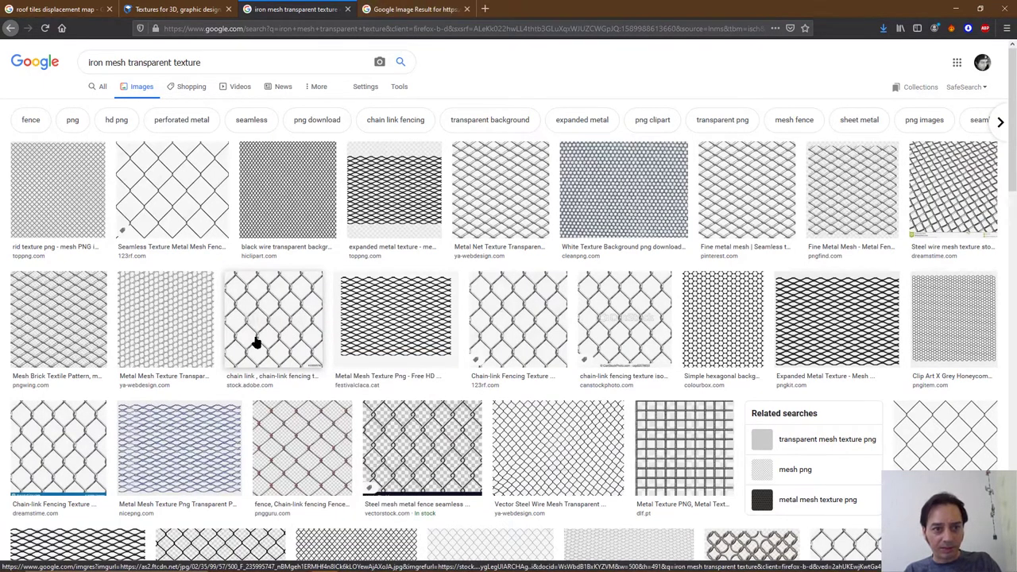
pyautogui.rightClick(624, 212)
pyautogui.click(688, 218)
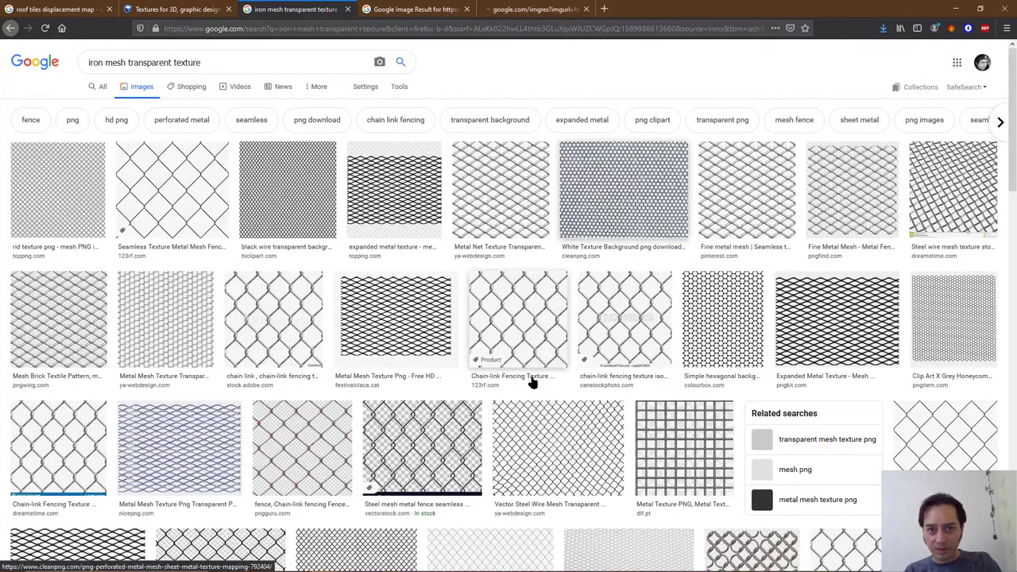
pyautogui.scroll(-3, 350, 469)
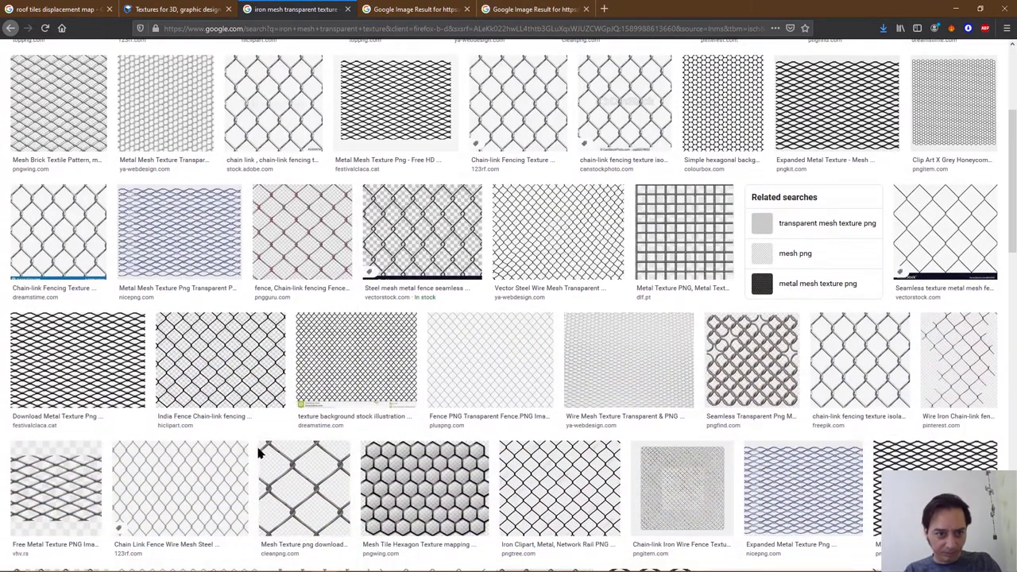
pyautogui.rightClick(238, 400)
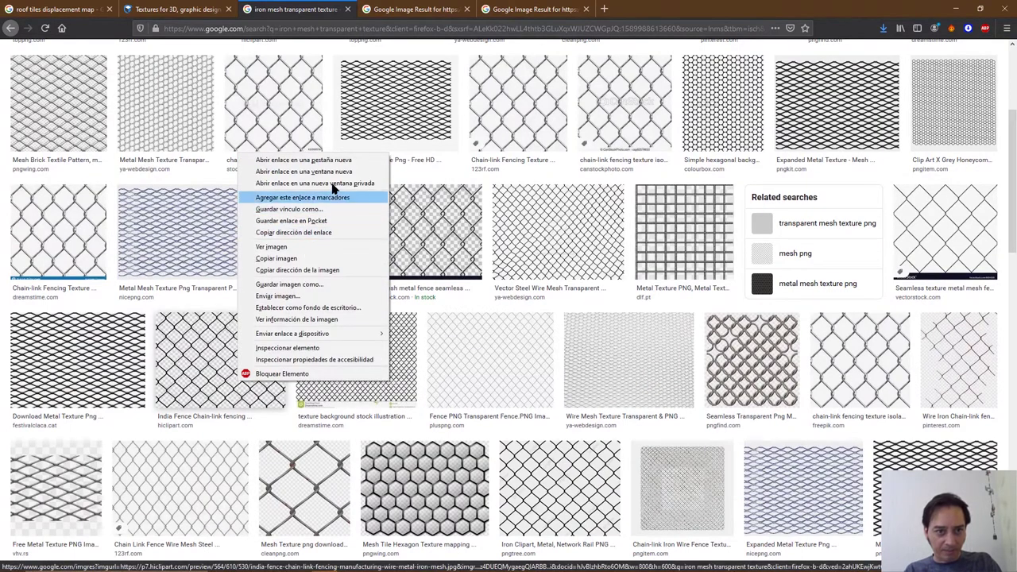
pyautogui.click(348, 162)
# Examine the Adobe Stock chain-link result and its related fence images, and return to the original result
pyautogui.click(410, 12)
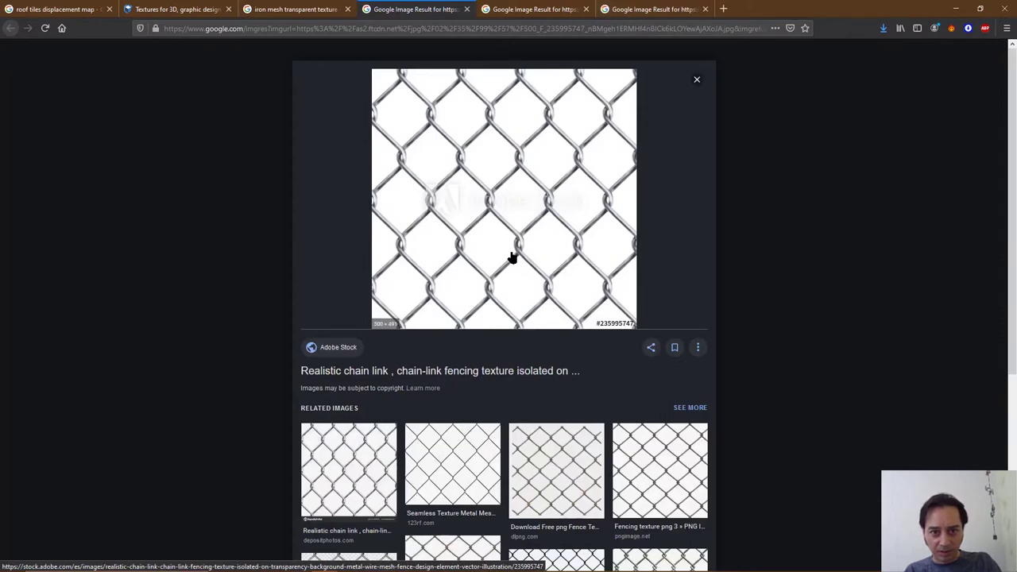
pyautogui.click(462, 475)
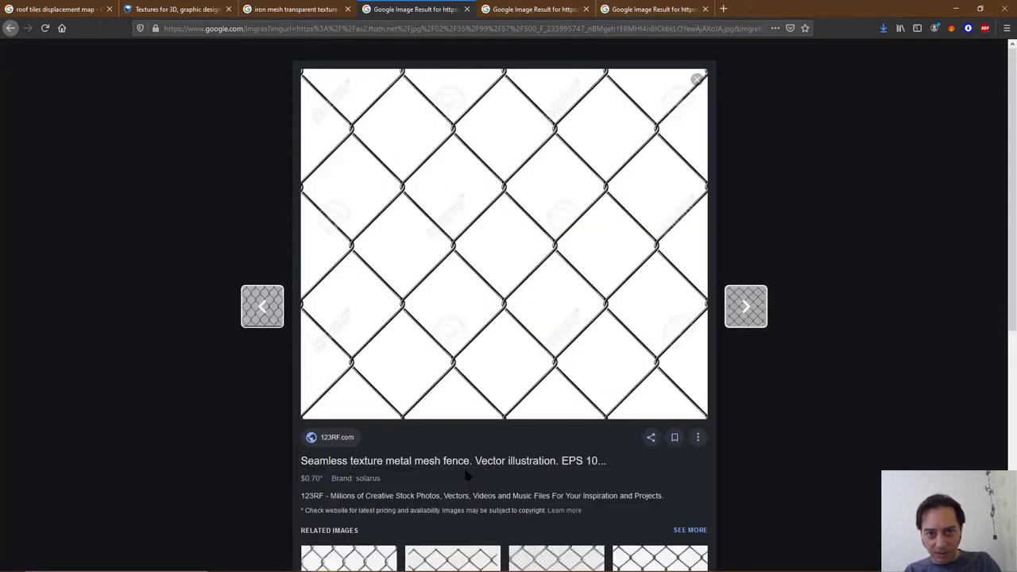
pyautogui.scroll(-3, 468, 475)
pyautogui.click(563, 425)
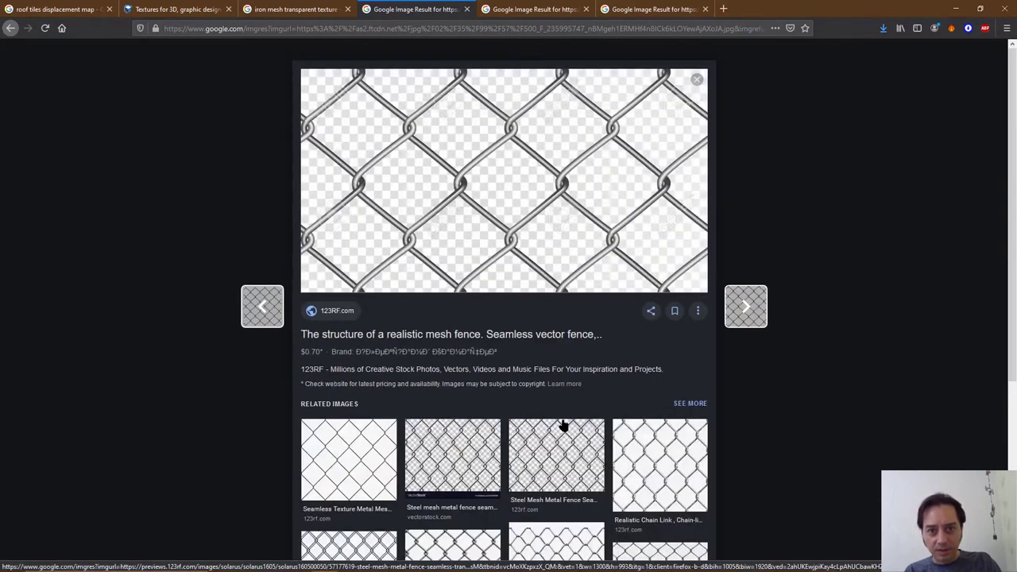
pyautogui.scroll(-2, 627, 477)
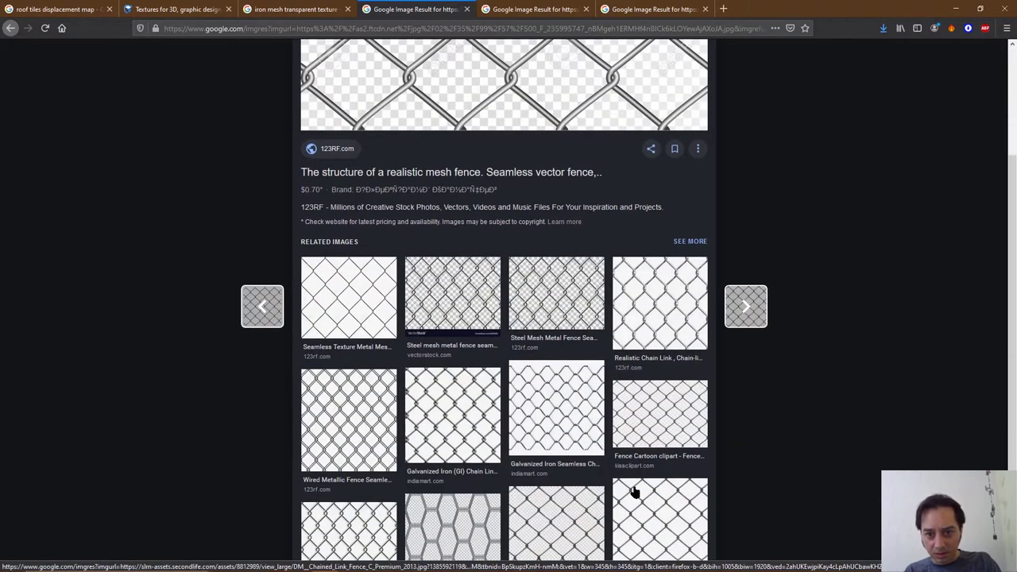
pyautogui.click(642, 319)
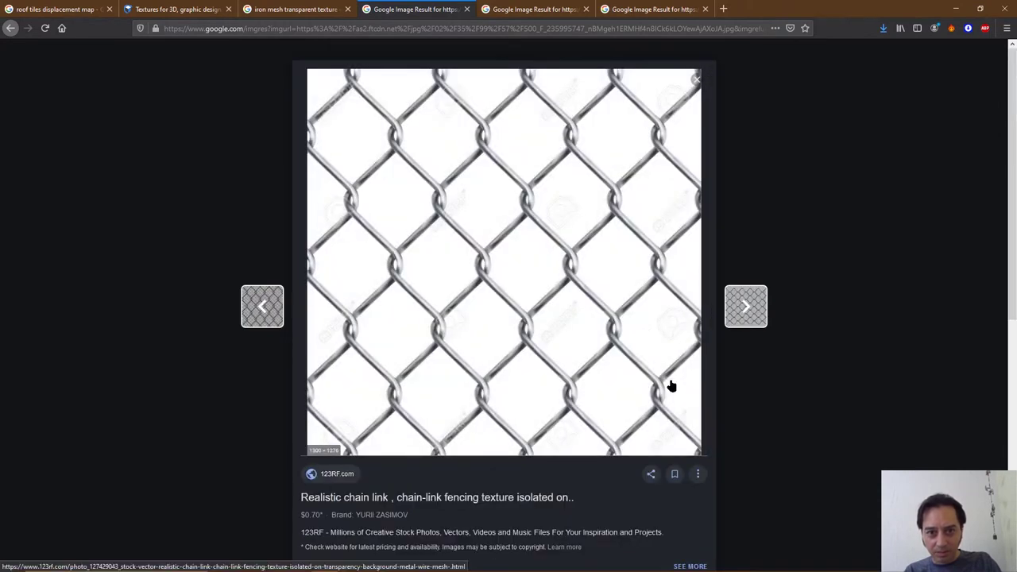
pyautogui.scroll(-5, 623, 451)
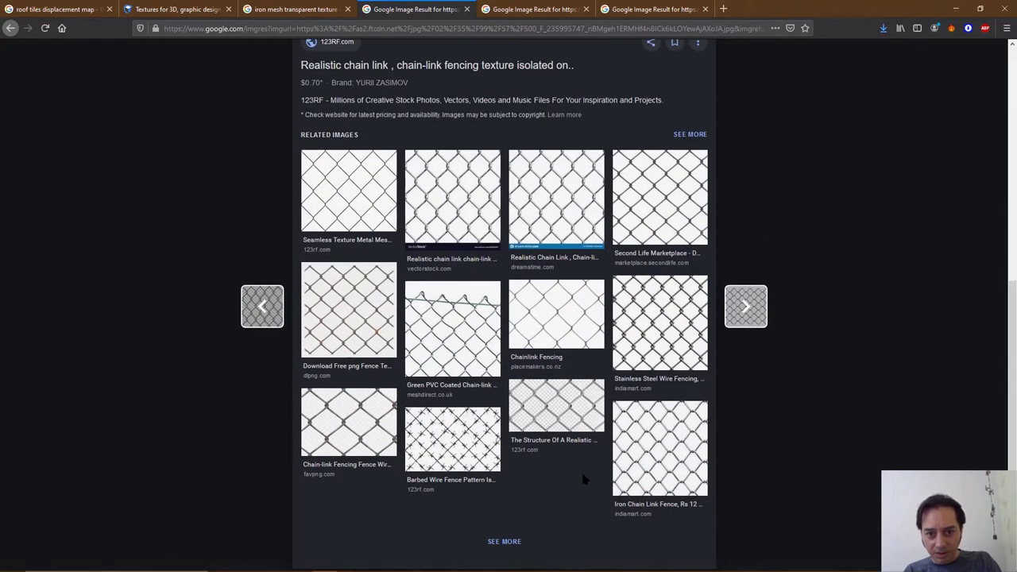
pyautogui.scroll(5, 568, 484)
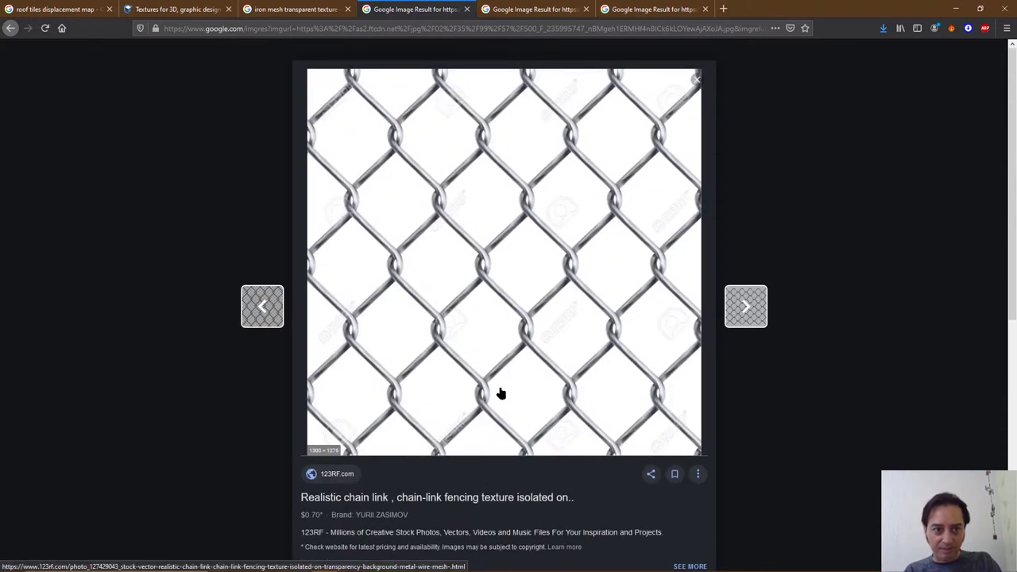
pyautogui.click(9, 27)
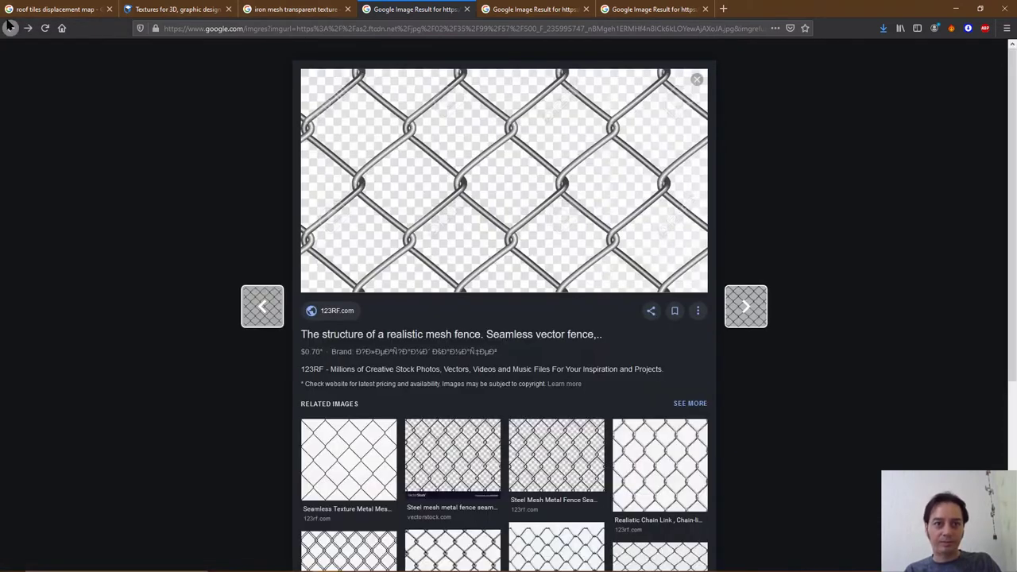
pyautogui.click(9, 27)
pyautogui.click(9, 27)
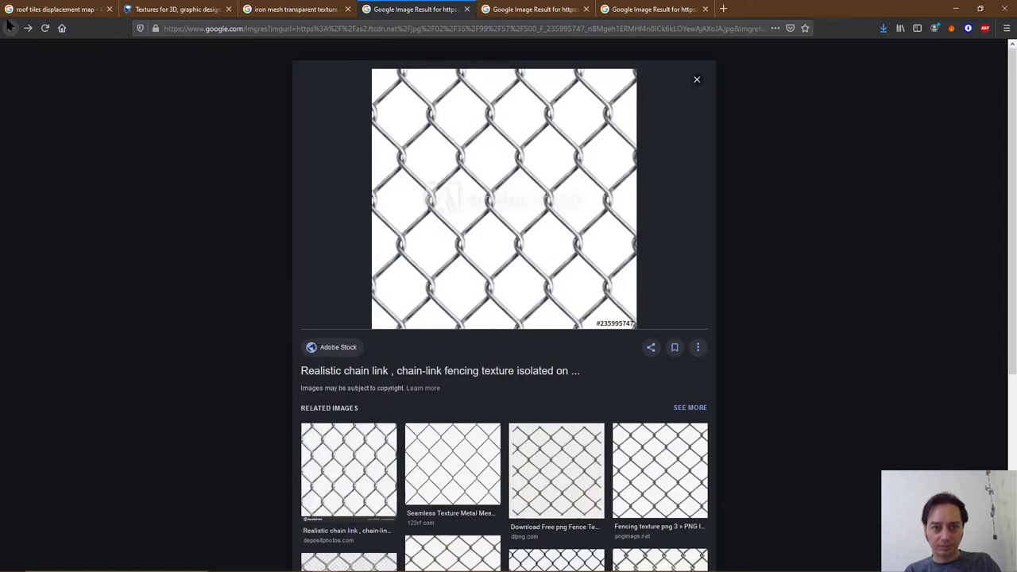
# Open the source pages of the PNGkey fence, CleanPNG perforated metal and HiClipart iron mesh textures
pyautogui.scroll(-4, 454, 453)
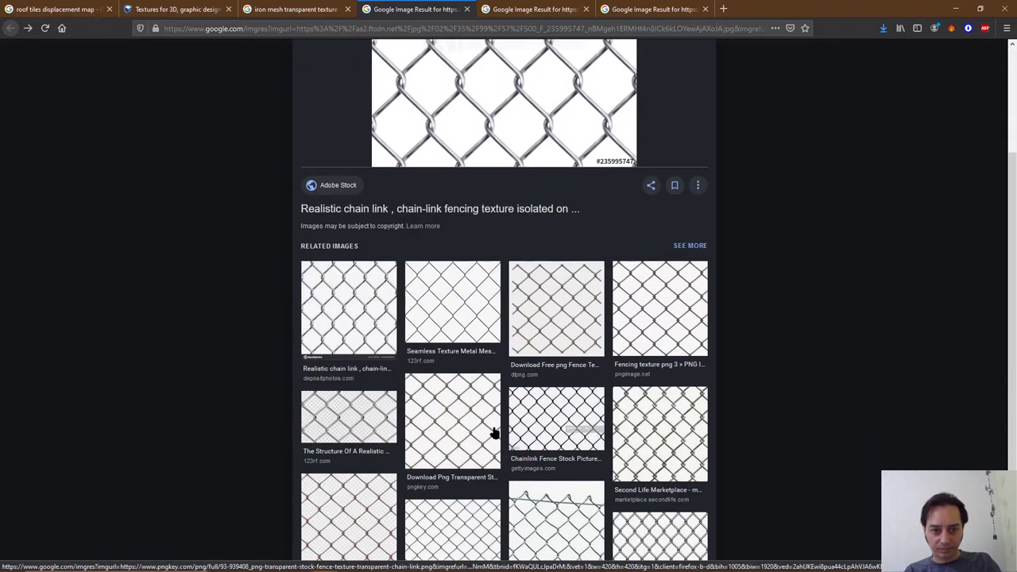
pyautogui.click(454, 310)
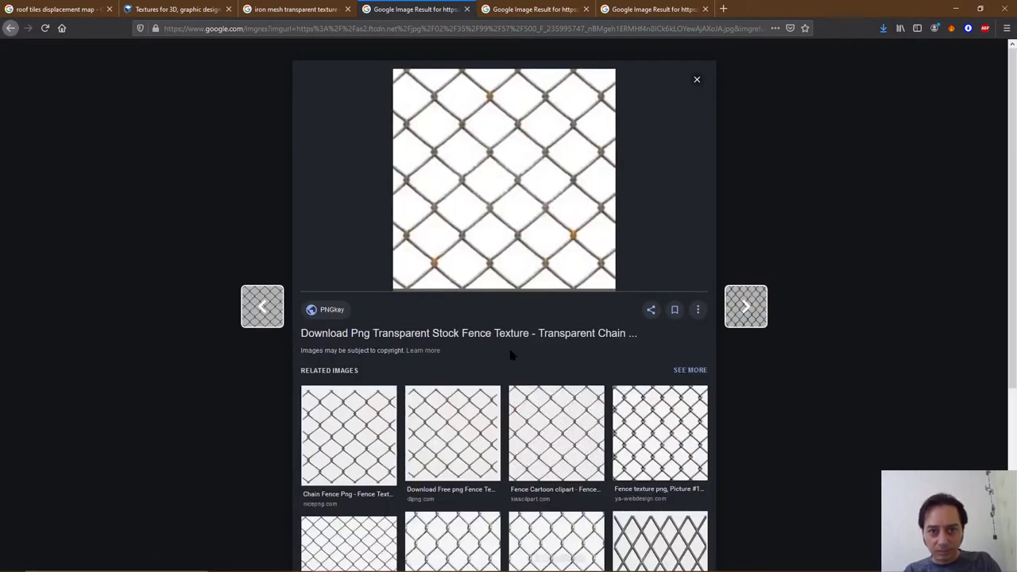
pyautogui.click(547, 196)
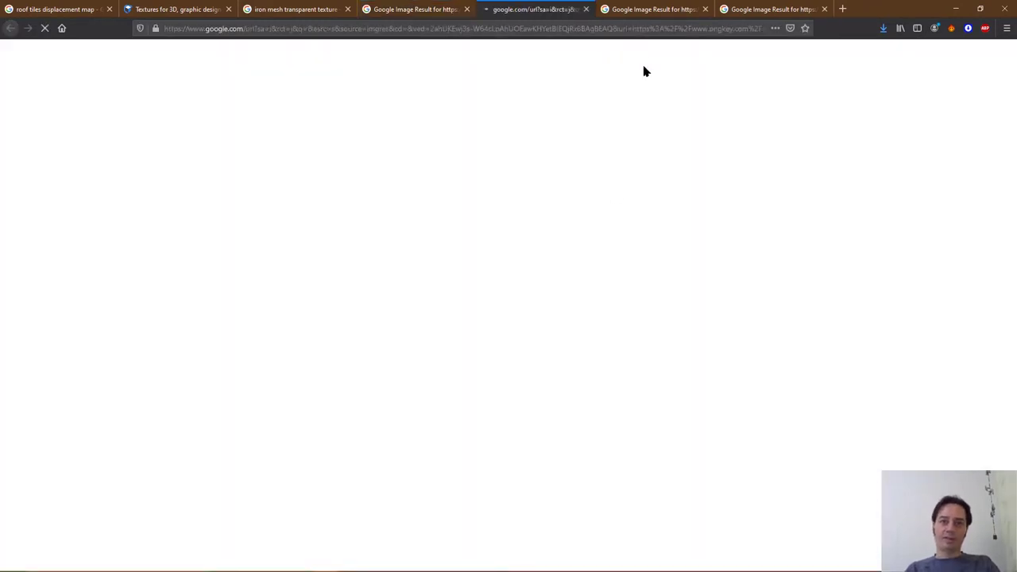
pyautogui.click(645, 14)
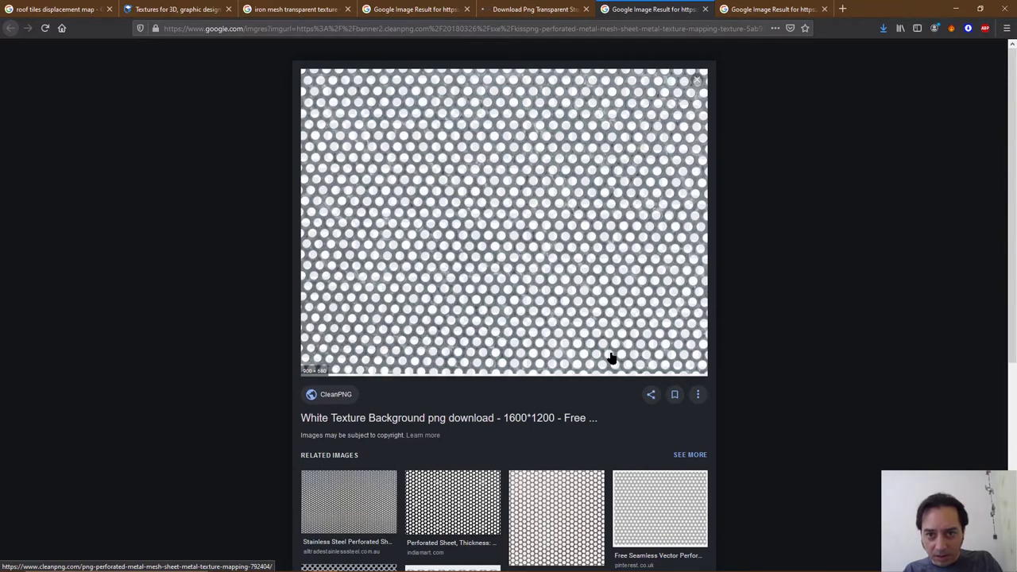
pyautogui.click(527, 264)
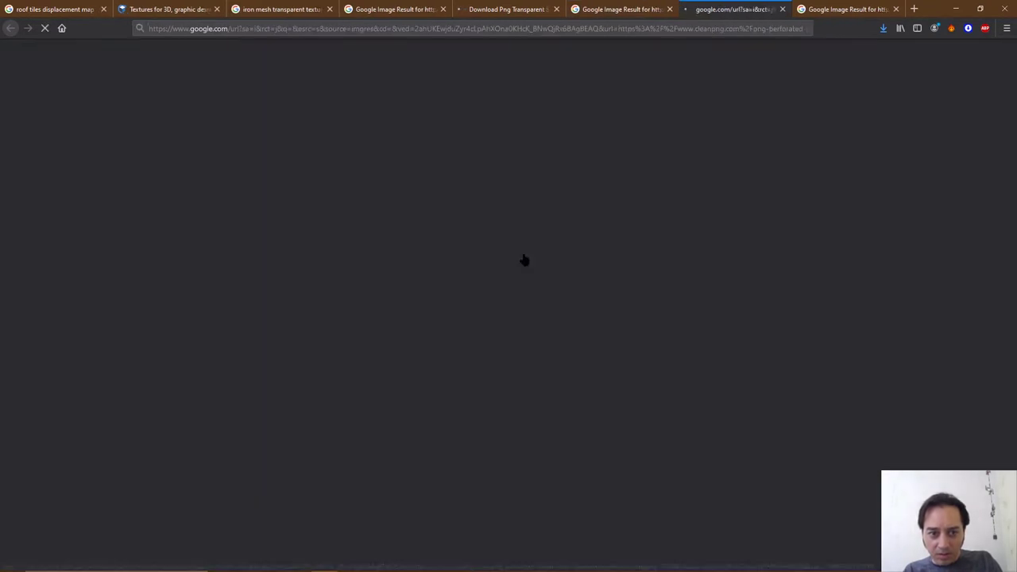
pyautogui.click(847, 9)
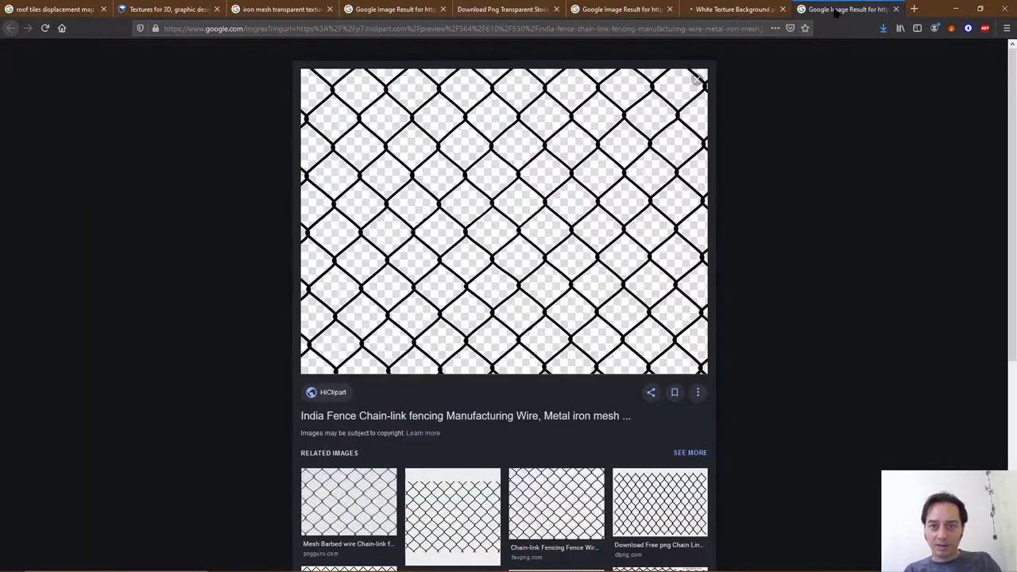
pyautogui.click(569, 240)
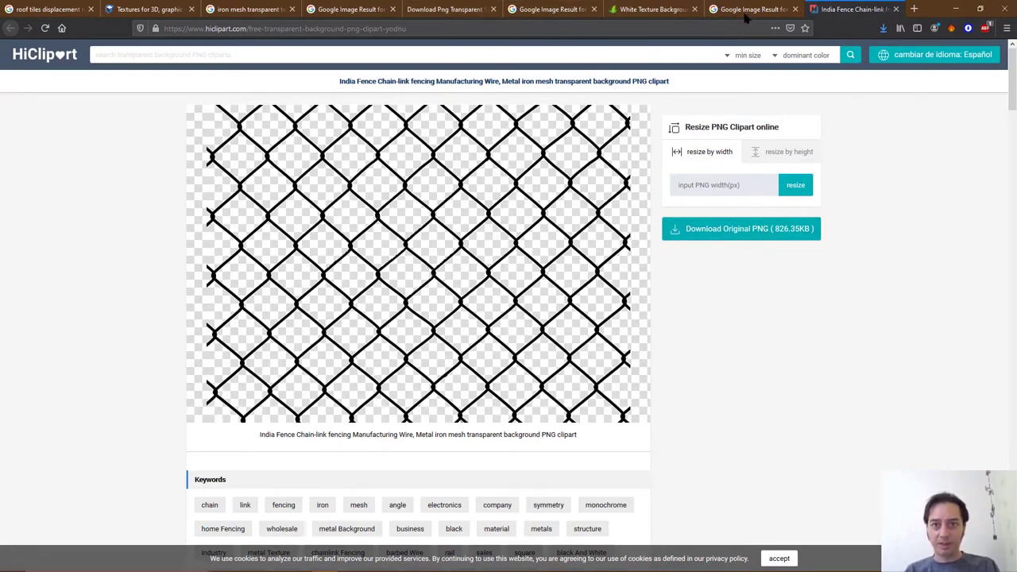
# Compare the CleanPNG, PNGkey and HiClipart mesh pages, and download and save the original PNG from HiClipart
pyautogui.click(654, 9)
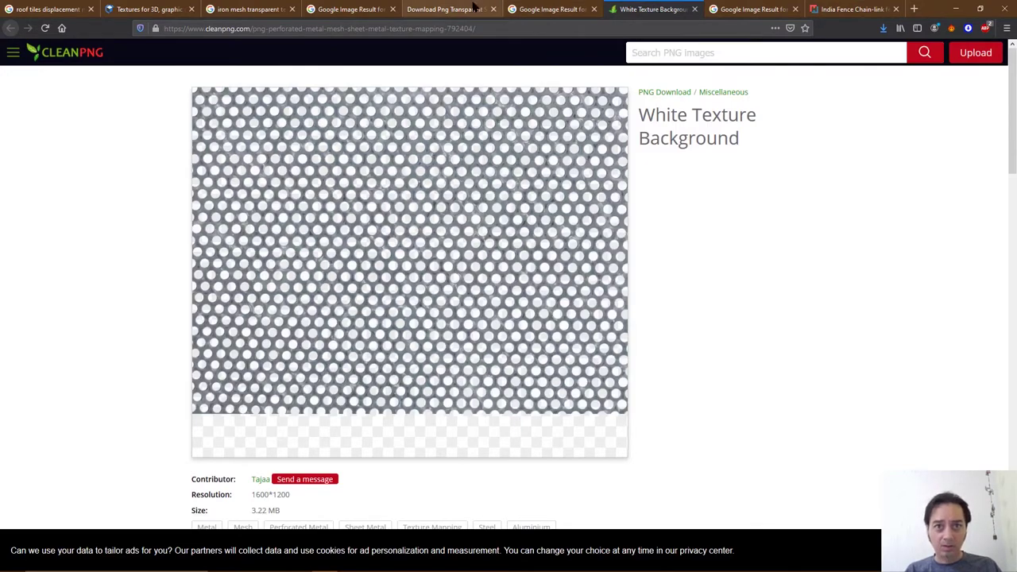
pyautogui.click(532, 11)
pyautogui.click(445, 9)
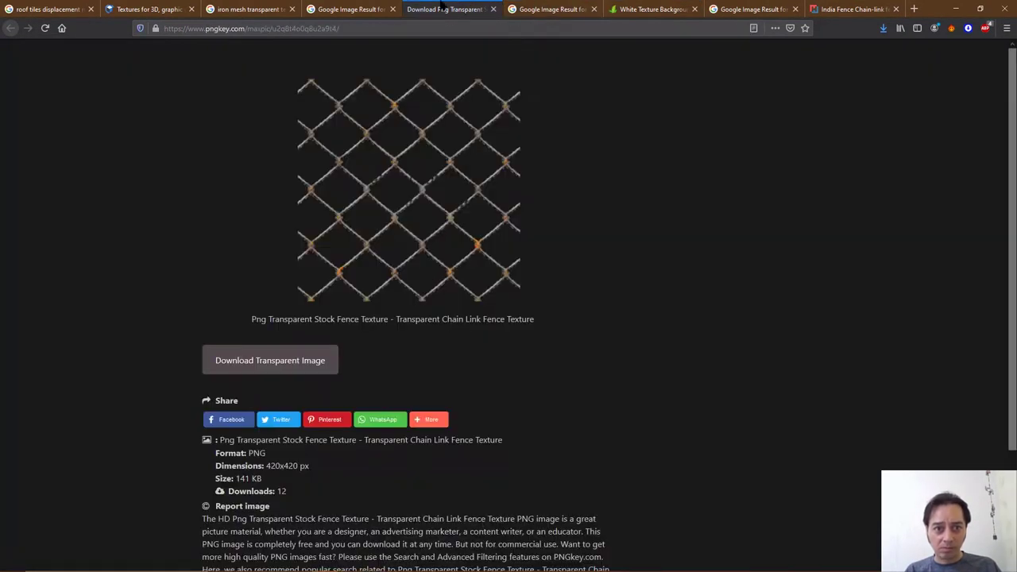
pyautogui.click(847, 9)
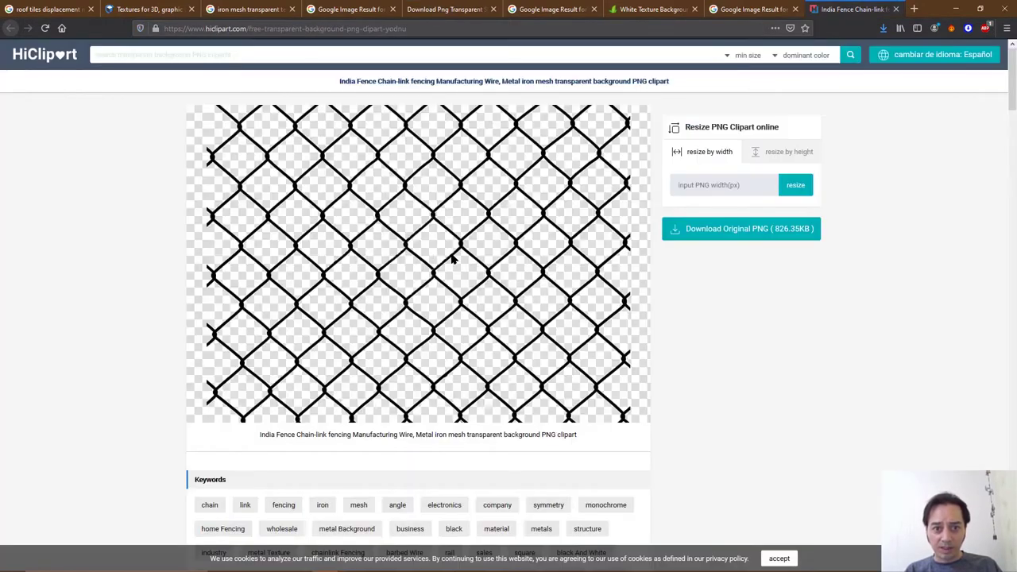
pyautogui.click(747, 238)
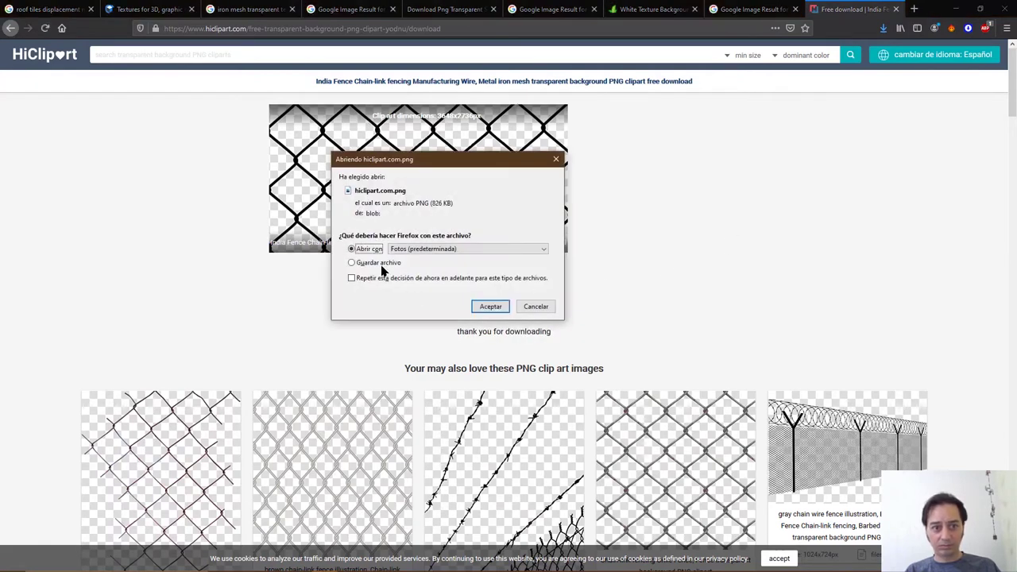
pyautogui.click(380, 266)
pyautogui.click(490, 307)
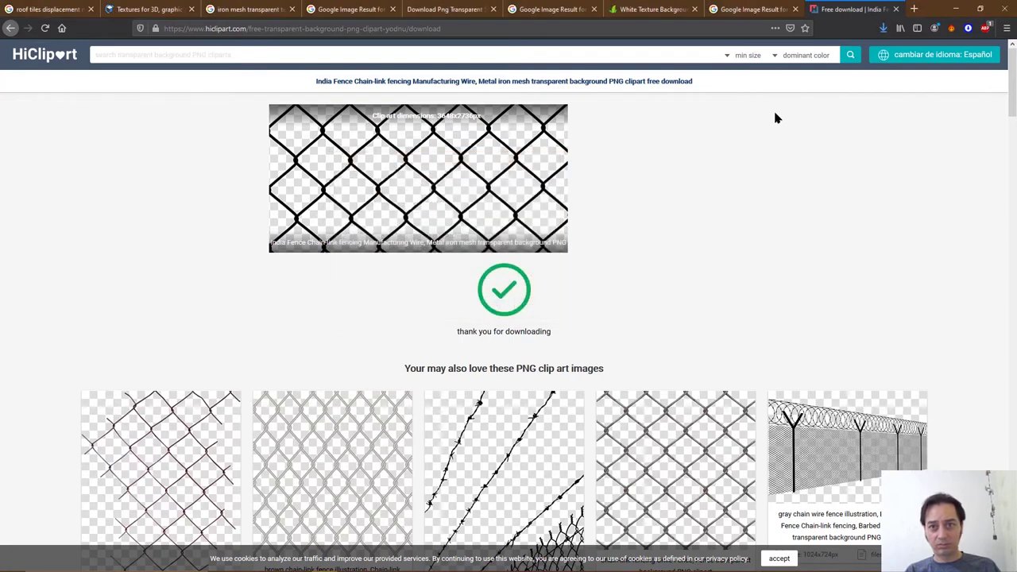
# Put the downloaded hiclipart.com.png from the Downloads folder into the Cabin project's sourceimages folder
pyautogui.click(883, 27)
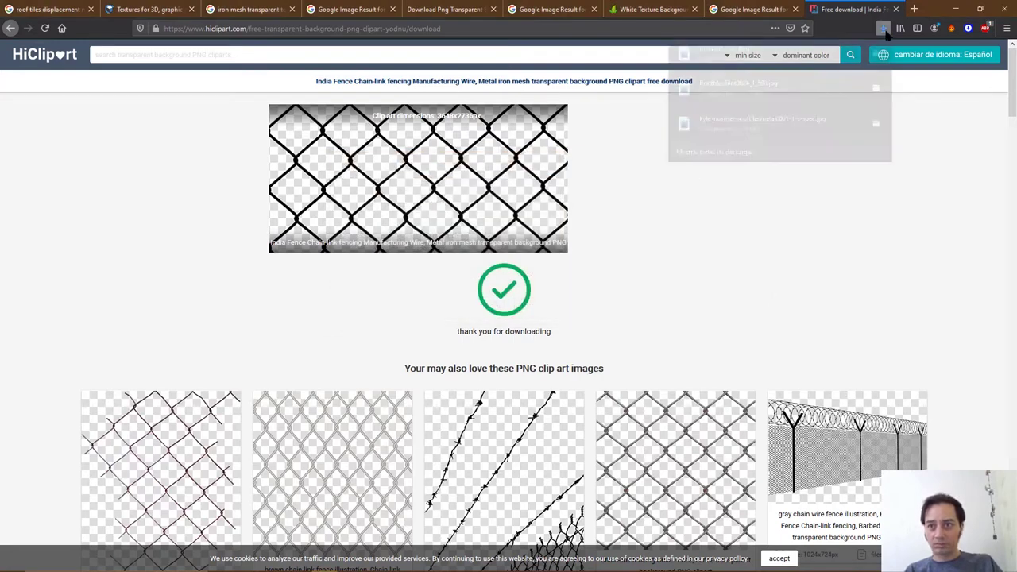
pyautogui.click(657, 286)
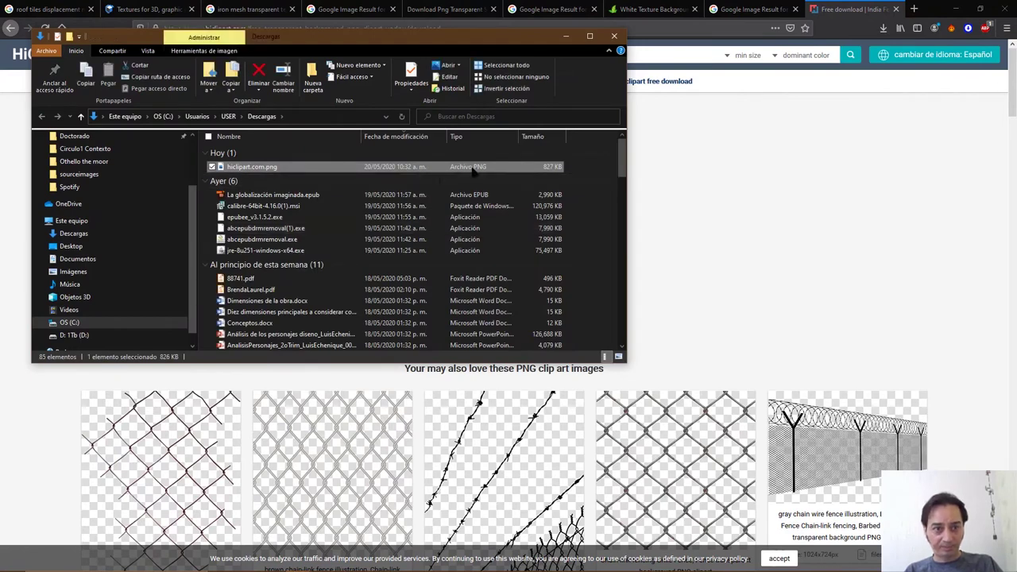
pyautogui.click(614, 35)
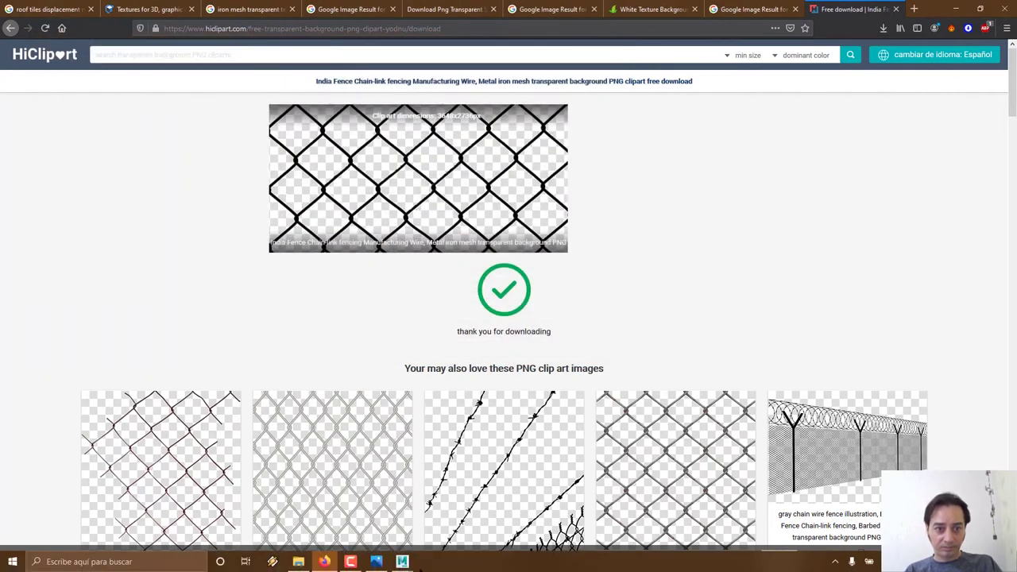
pyautogui.click(298, 562)
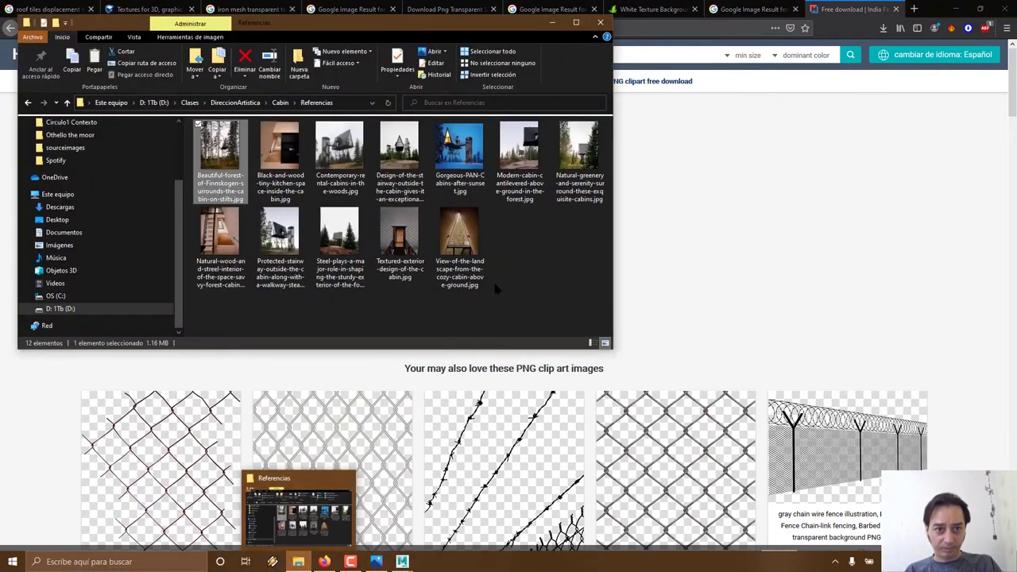
pyautogui.click(279, 102)
pyautogui.click(293, 283)
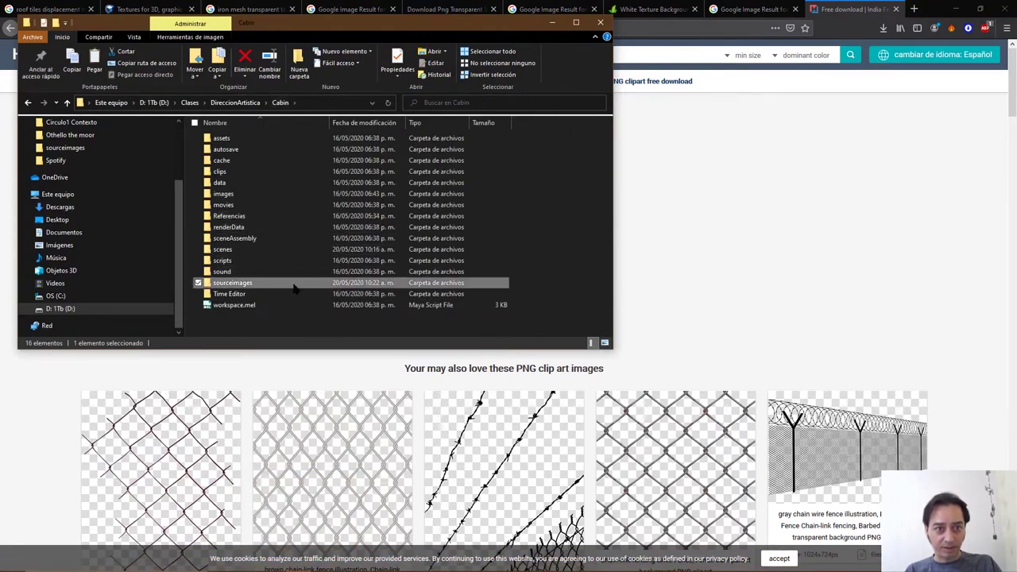
pyautogui.doubleClick(294, 288)
pyautogui.scroll(-1, 334, 262)
pyautogui.click(279, 283)
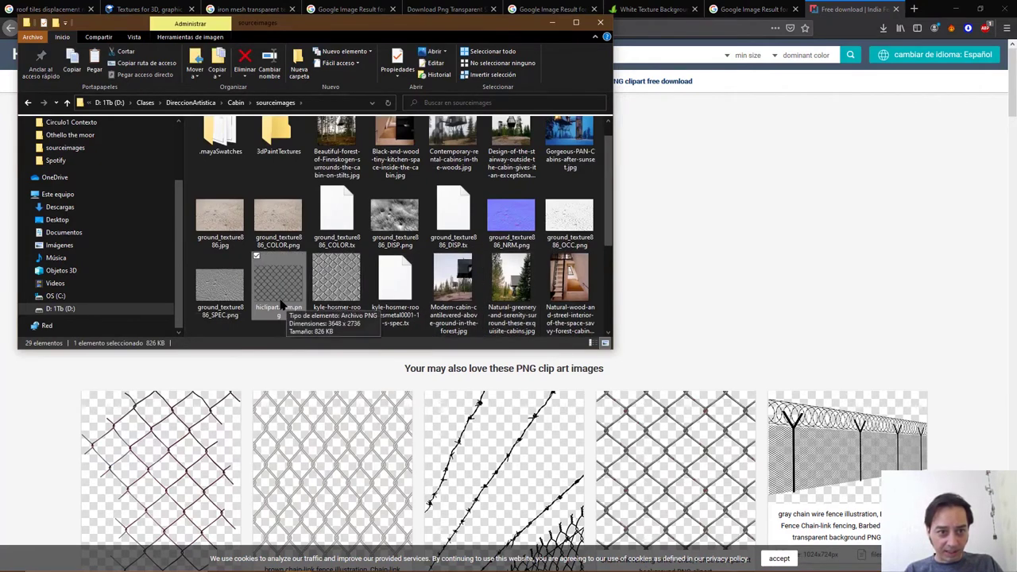
# Switch to Maya to check the stair tower in the Arnold RenderView, and bring up the reference photo
pyautogui.moveTo(432, 562)
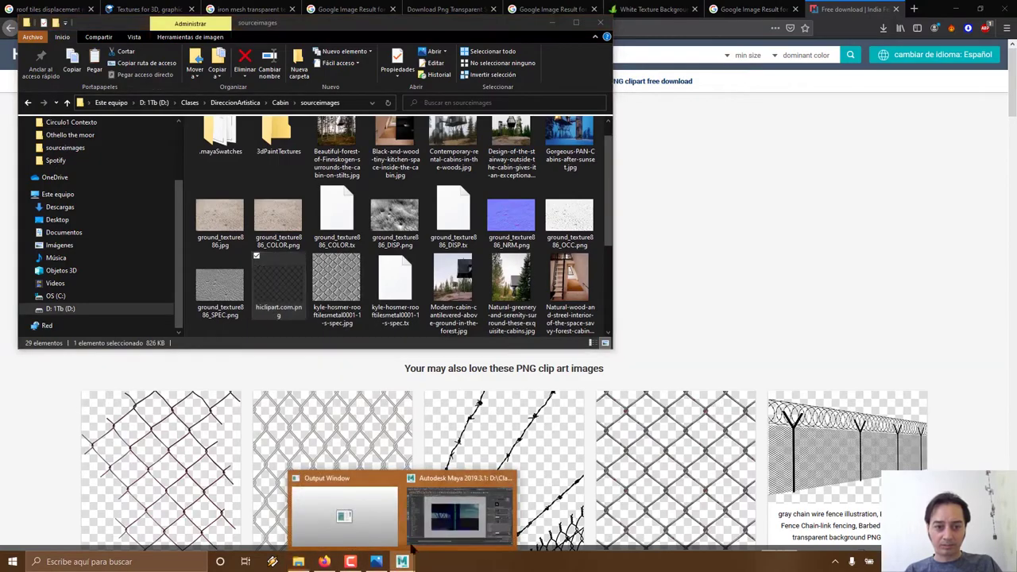
pyautogui.click(463, 513)
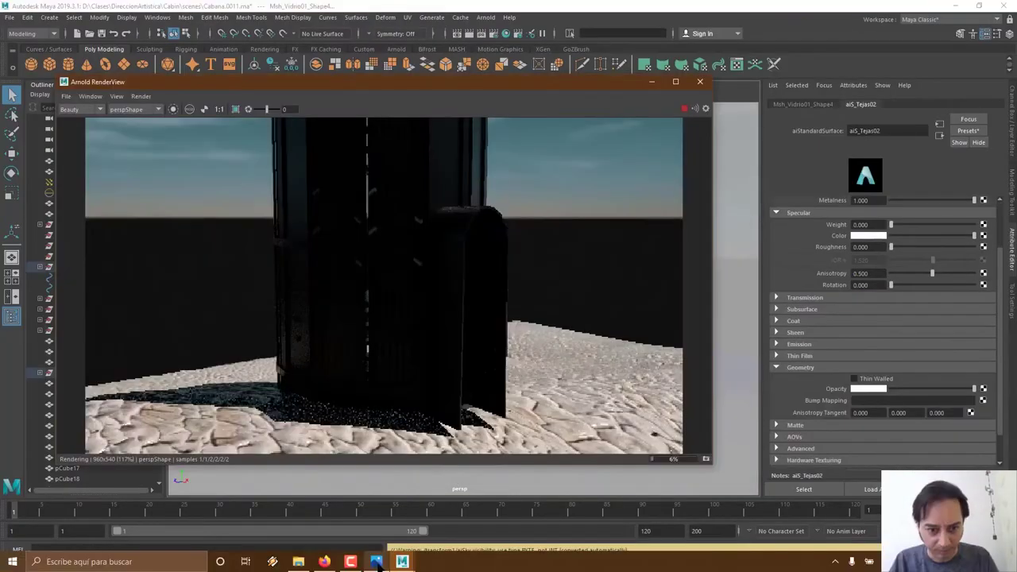
pyautogui.click(374, 477)
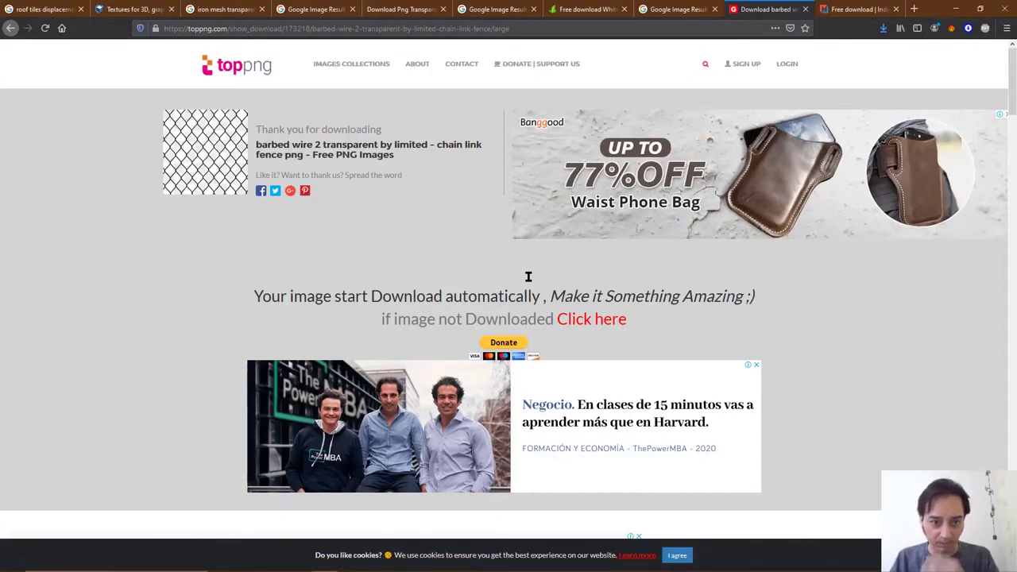
# Compare the TopPNG chain link fence and CleanPNG perforated metal pages with their image previews
pyautogui.scroll(-3, 296, 293)
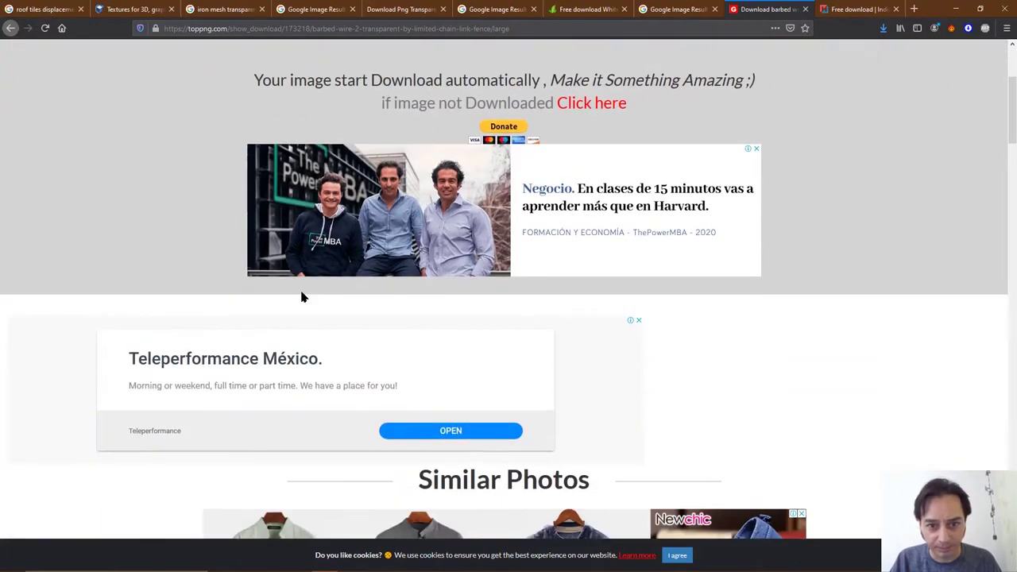
pyautogui.scroll(3, 306, 286)
pyautogui.click(10, 28)
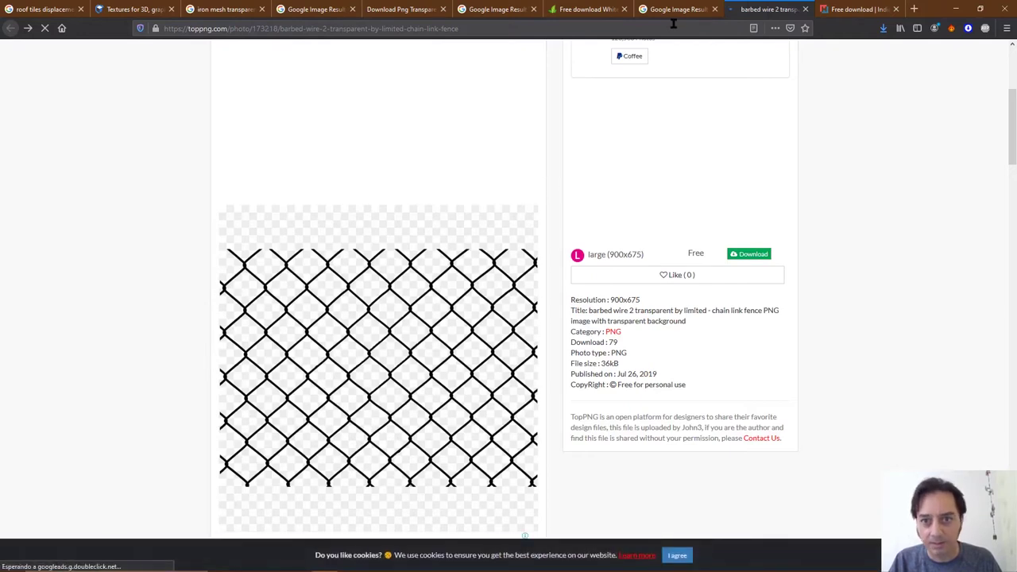
pyautogui.click(694, 7)
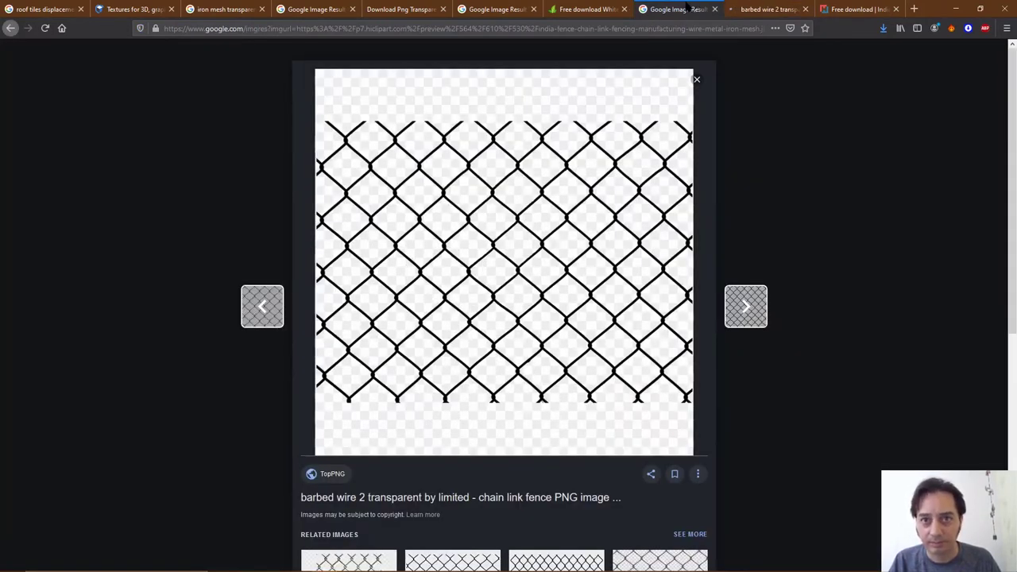
pyautogui.click(584, 9)
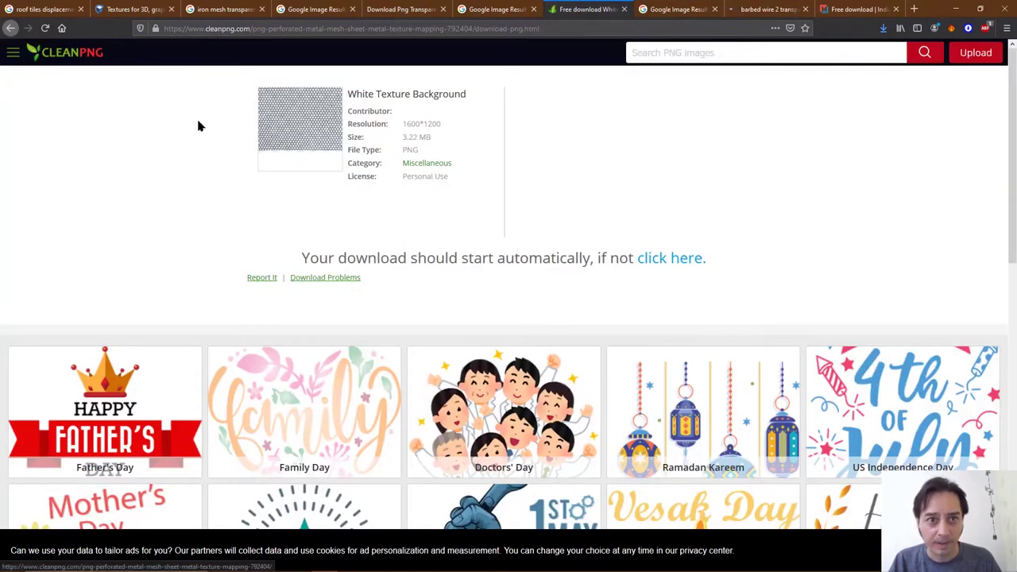
pyautogui.click(499, 8)
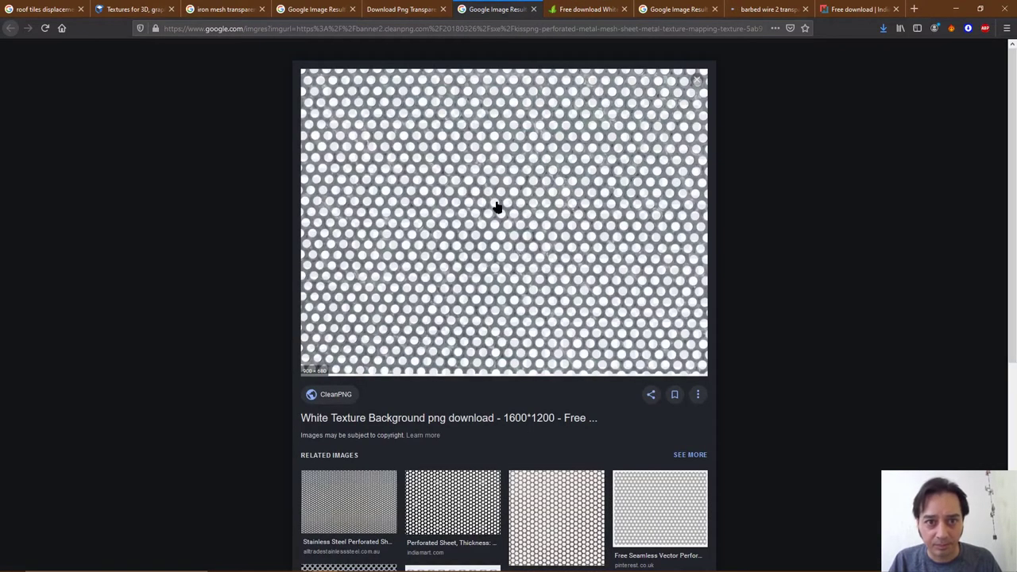
pyautogui.click(795, 9)
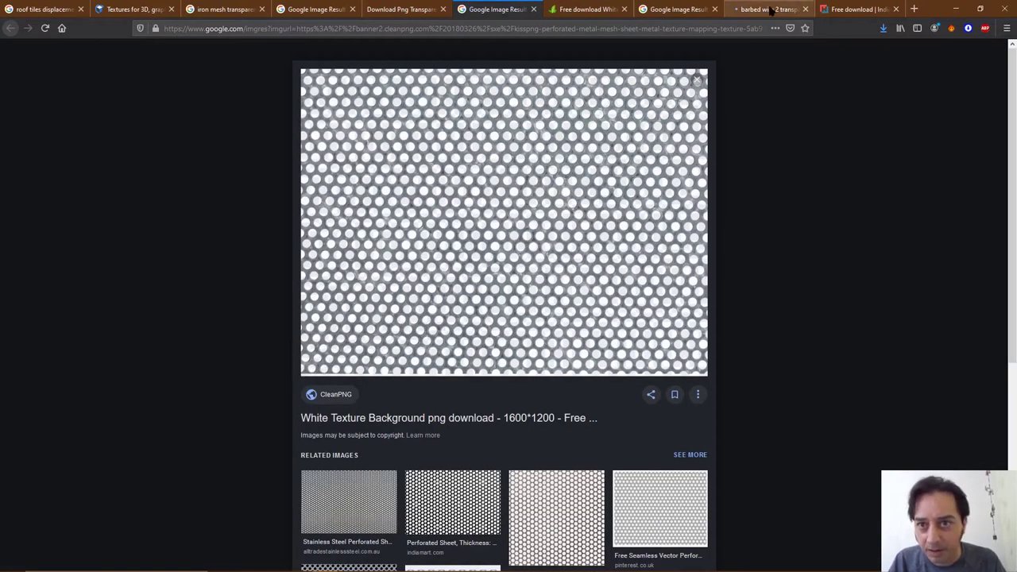
pyautogui.click(500, 8)
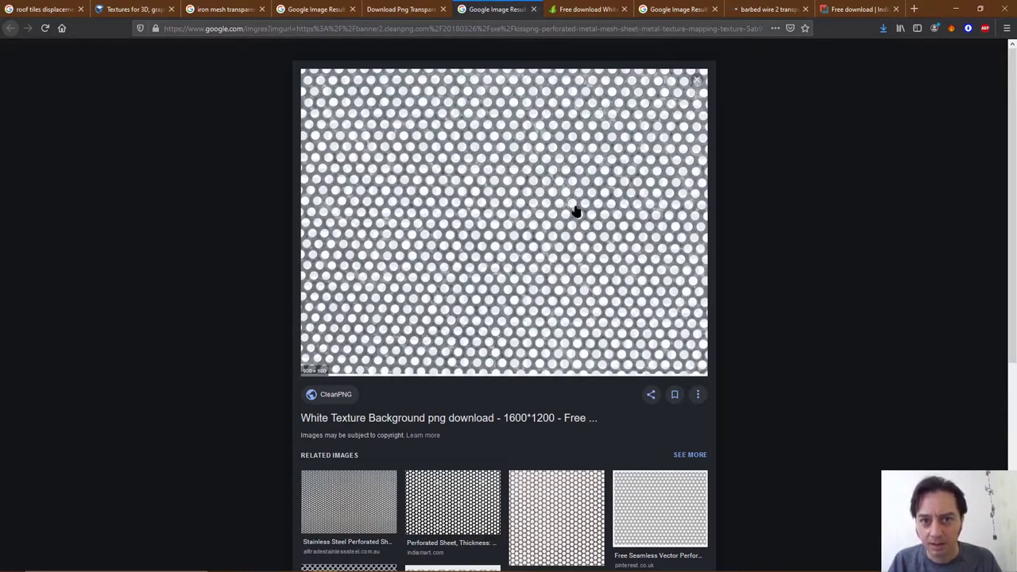
pyautogui.click(769, 9)
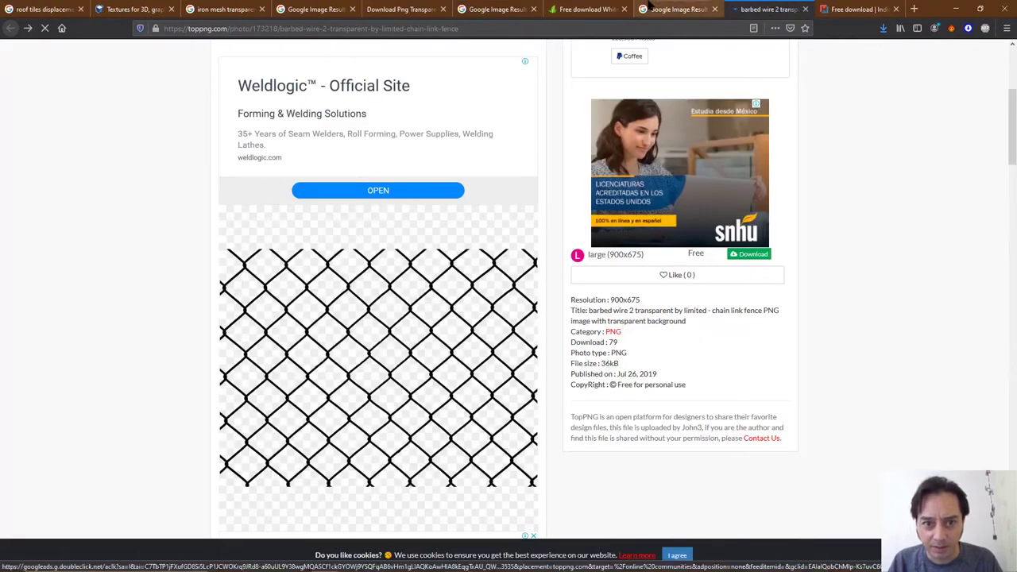
# Download the 1600*1200 perforated metal mesh PNG from CleanPNG and save the file
pyautogui.click(588, 9)
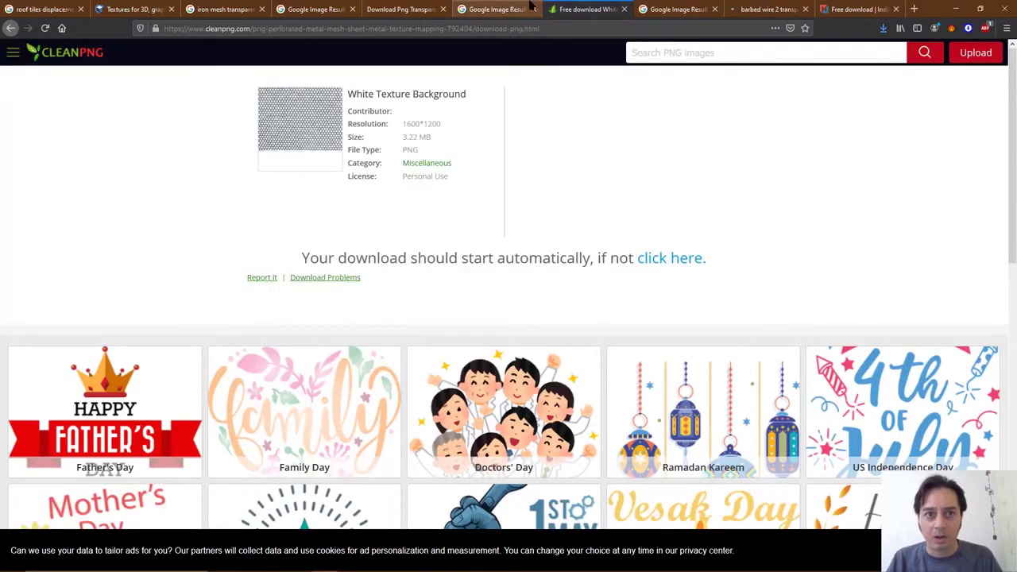
pyautogui.click(664, 266)
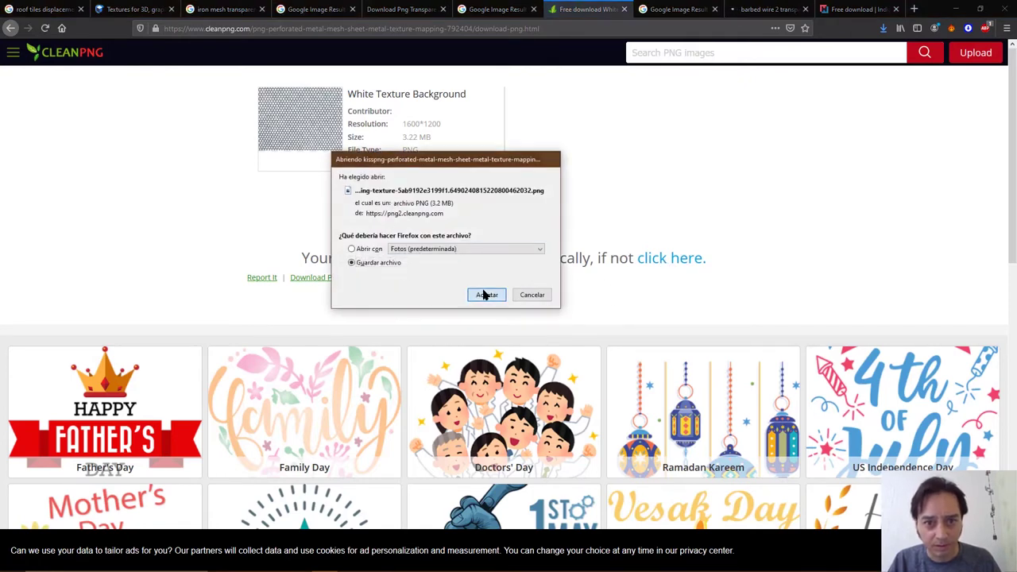
pyautogui.click(485, 294)
# Download the large 900x675 chain link fence PNG from TopPNG, passing the reCAPTCHA check, and save the file
pyautogui.click(765, 10)
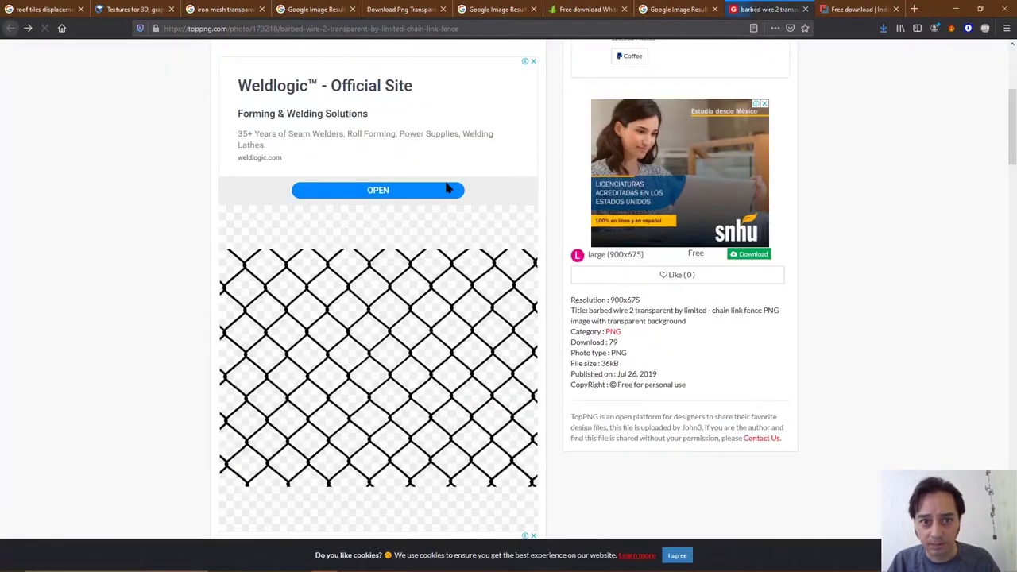
pyautogui.scroll(-2, 432, 364)
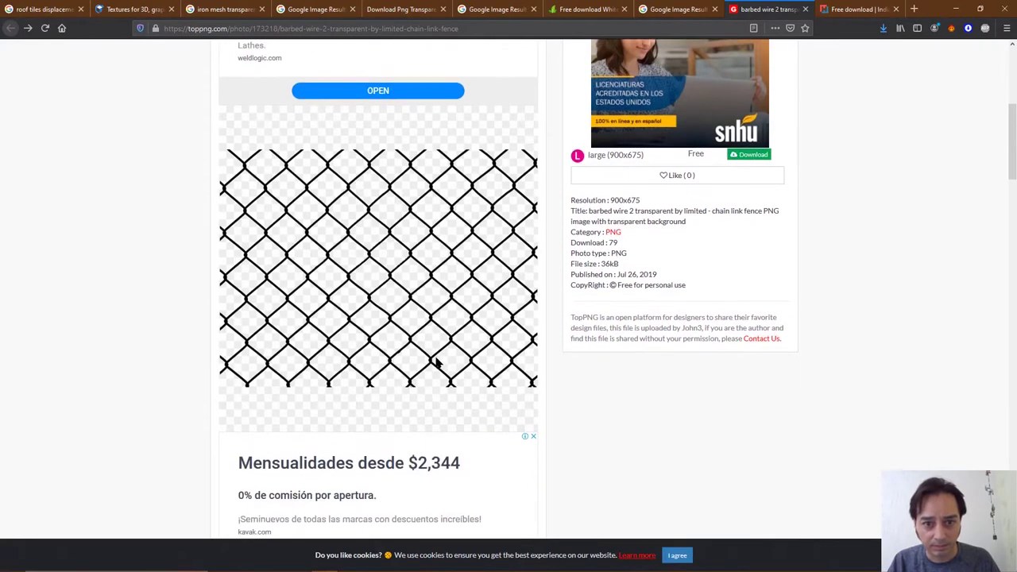
pyautogui.click(752, 201)
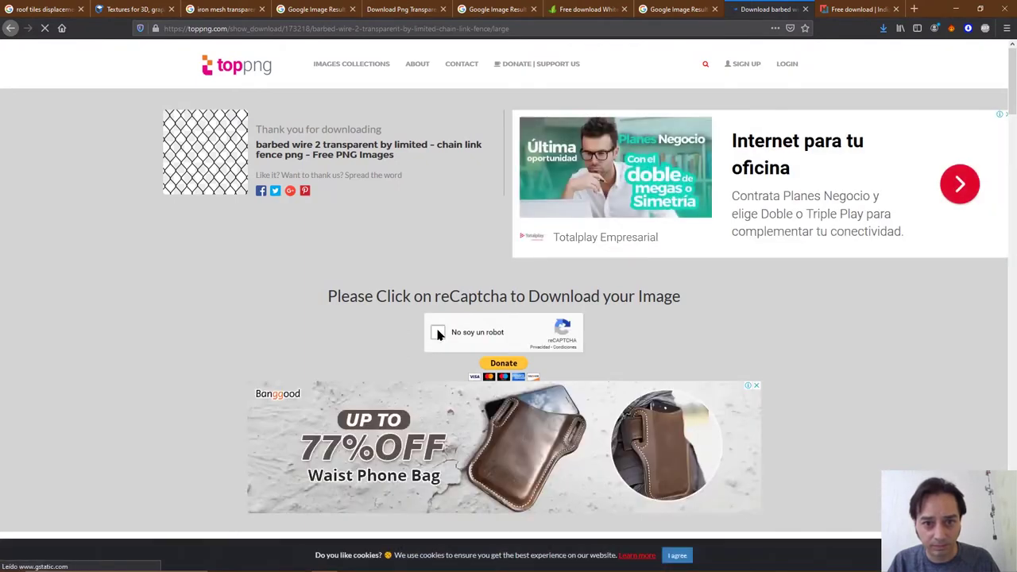
pyautogui.click(438, 333)
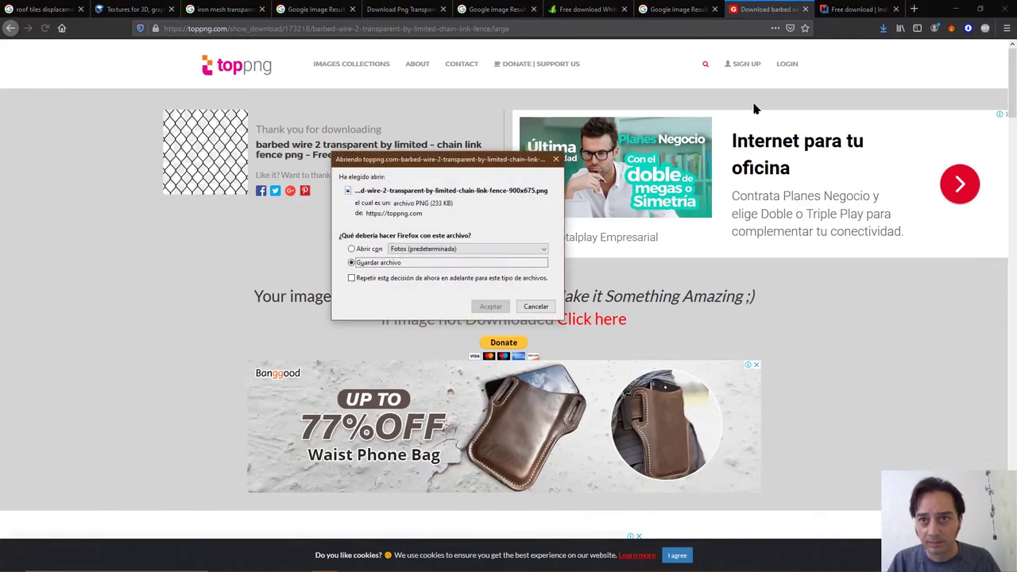
pyautogui.click(490, 306)
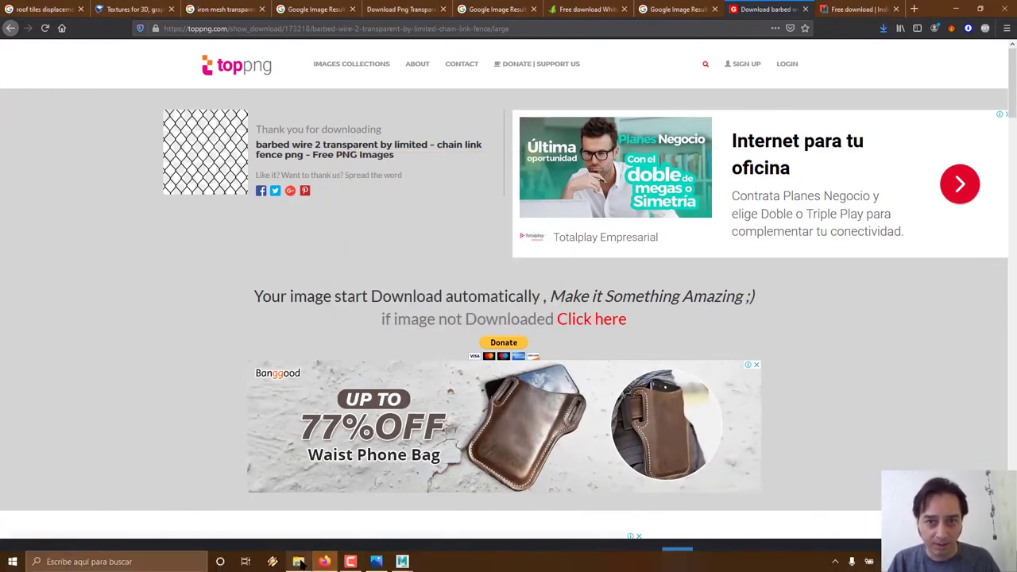
# Move the newest toppng fence and kisspng perforated metal PNGs from Downloads into the Cabin sourceimages folder, replacing the existing file
pyautogui.click(298, 562)
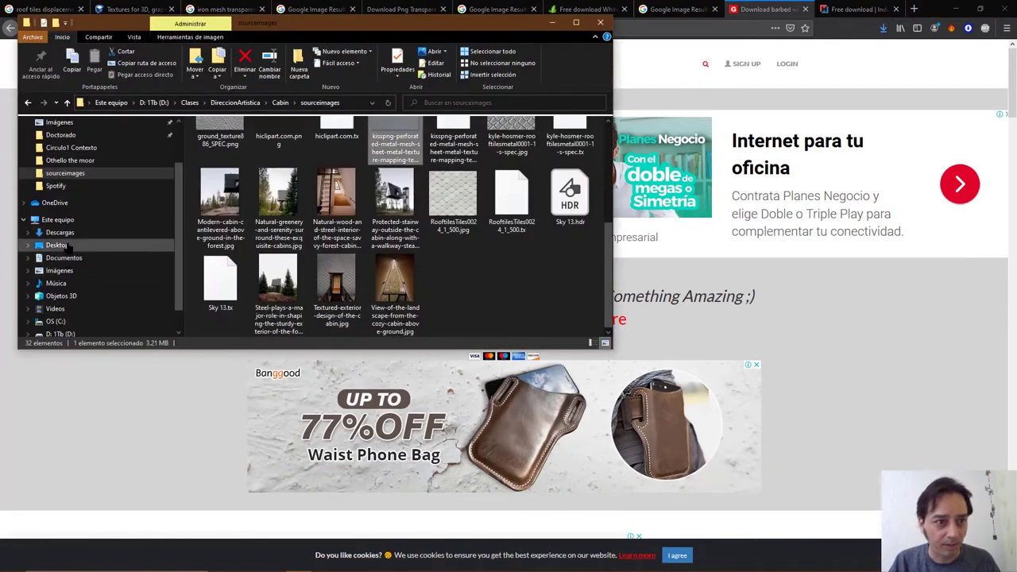
pyautogui.click(62, 233)
pyautogui.click(271, 152)
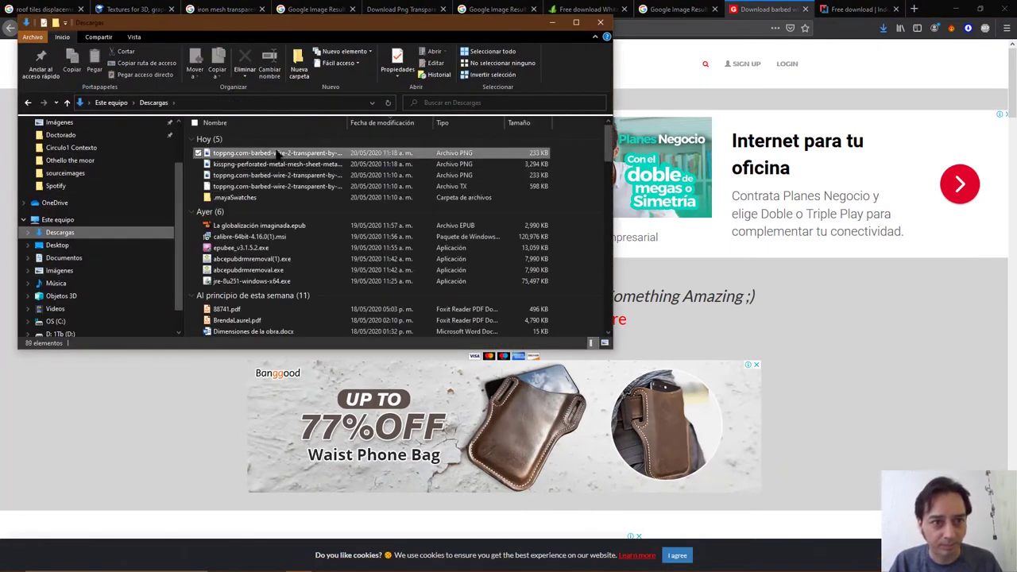
pyautogui.keyDown('ctrl'); pyautogui.click(269, 165); pyautogui.keyUp('ctrl')
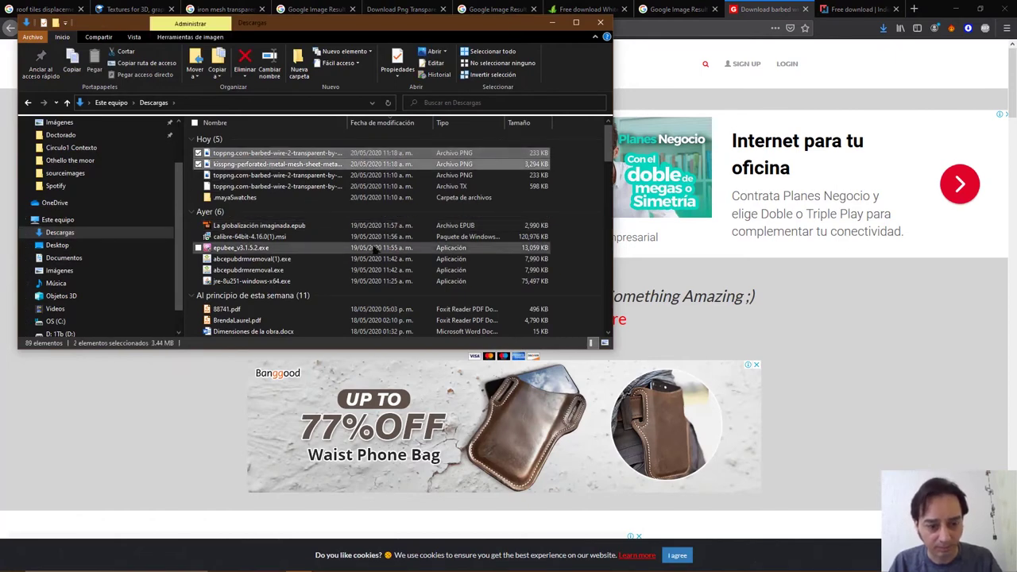
pyautogui.click(65, 174)
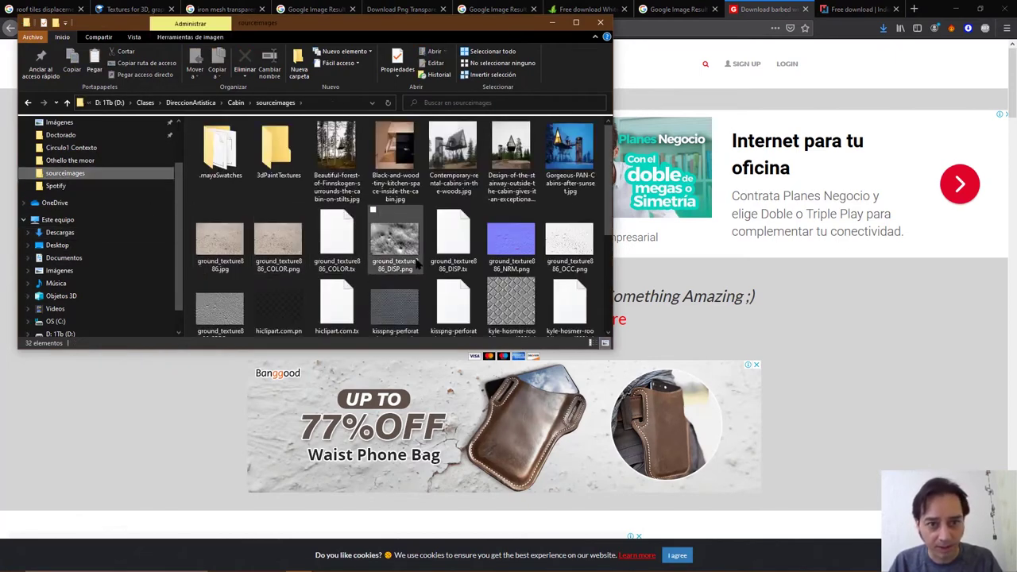
pyautogui.hotkey('ctrl', 'v')
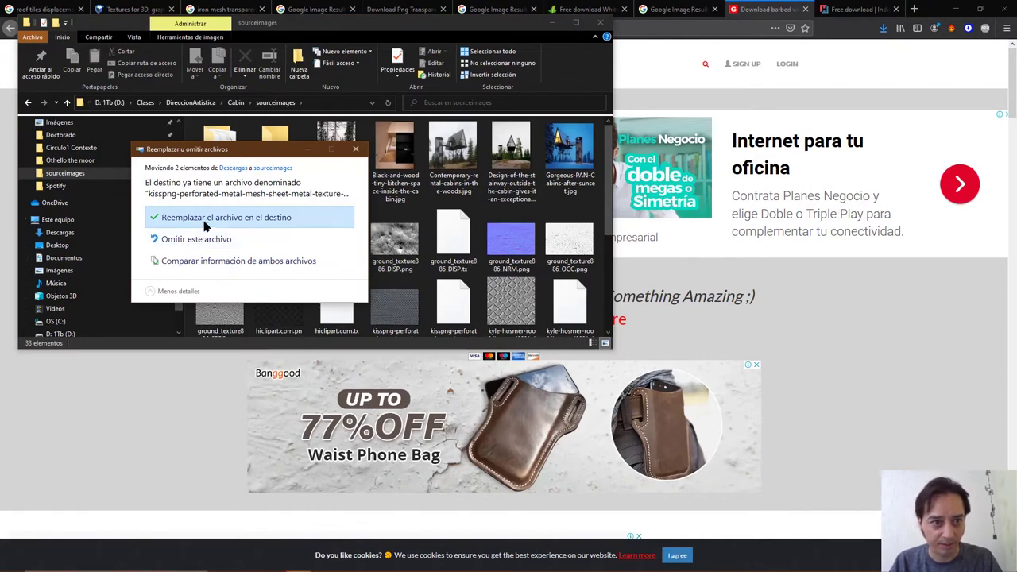
pyautogui.press('Return')
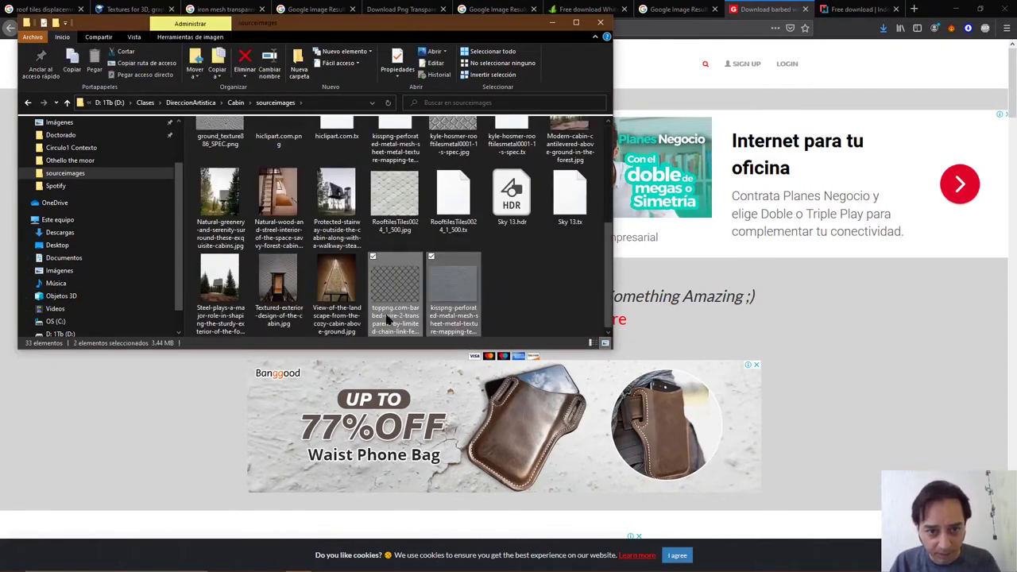
# Rename the toppng chain link fence image in sourceimages as Malla01.png and refresh the folder
pyautogui.click(404, 326)
pyautogui.press('F2')
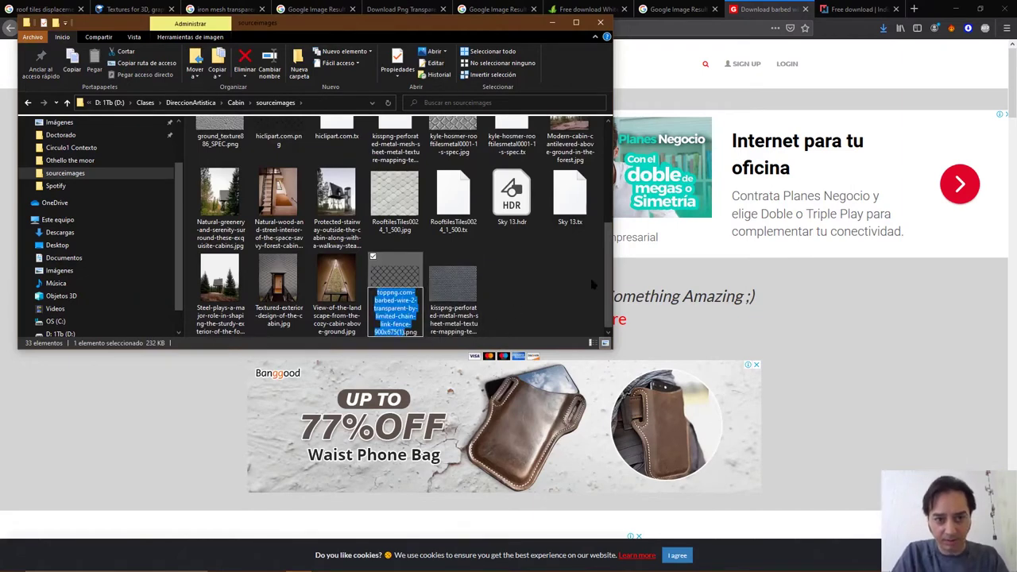
pyautogui.write('Malla01')
pyautogui.press('Return')
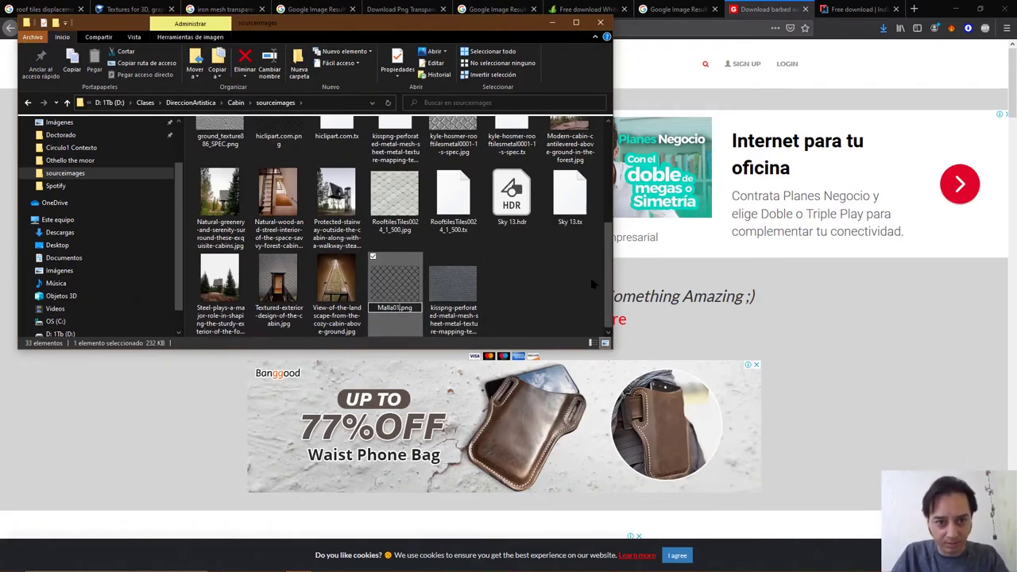
pyautogui.press('F5')
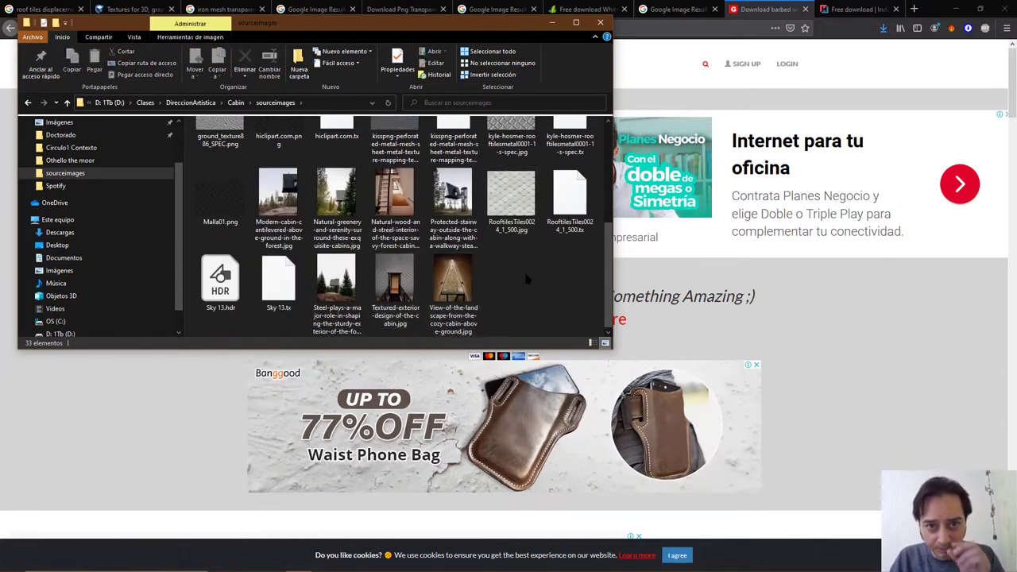
# Rename the kisspng perforated metal mesh PNG in sourceimages as Malla02.png
pyautogui.scroll(1, 507, 280)
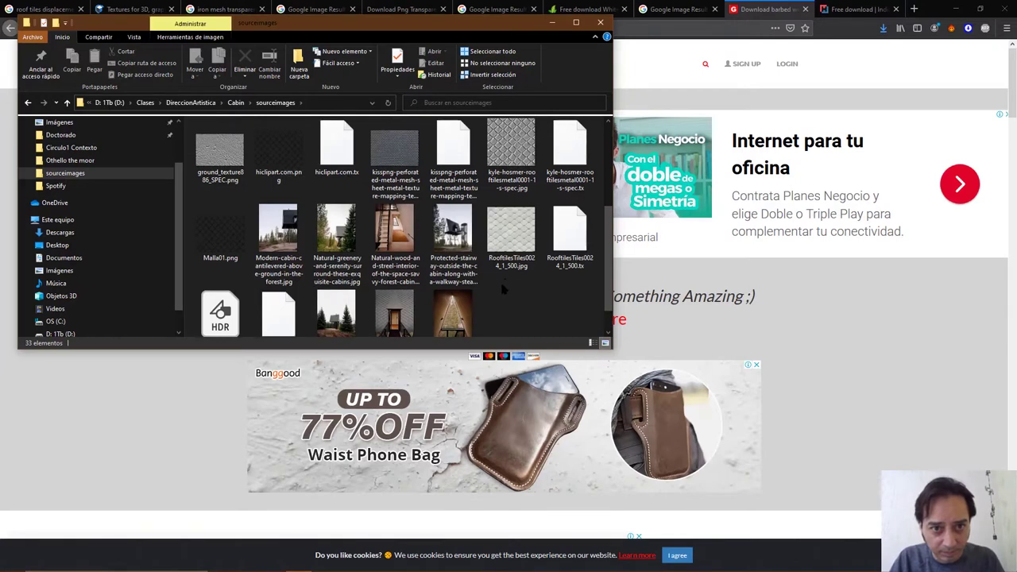
pyautogui.click(399, 186)
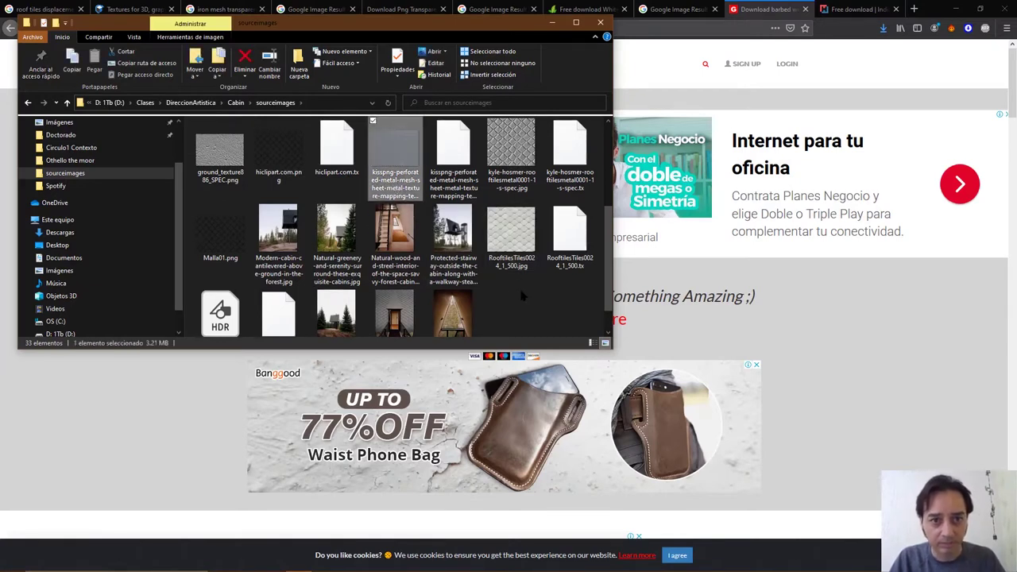
pyautogui.press('F2')
pyautogui.press('BackSpace')
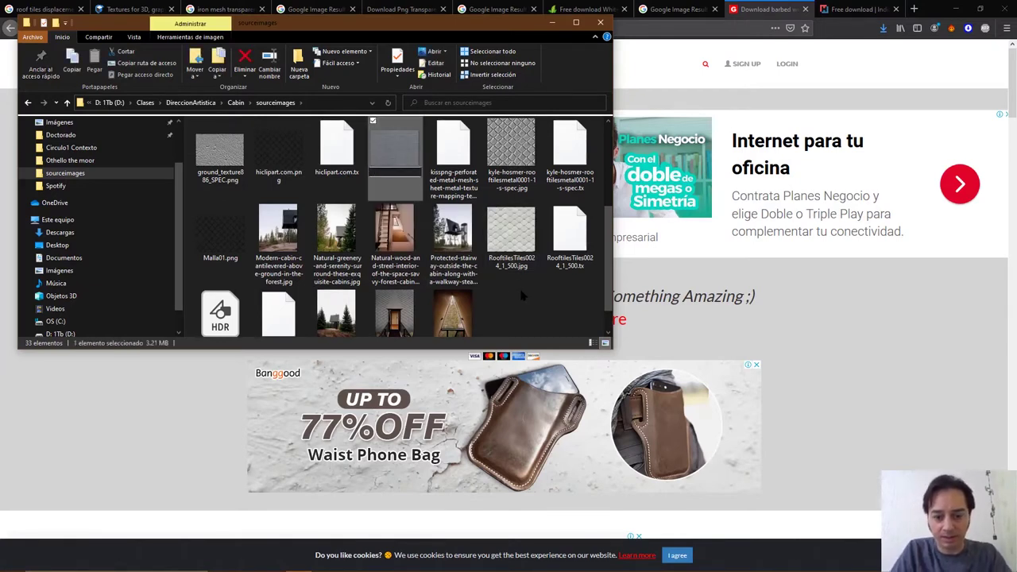
pyautogui.write('Malla02.png')
pyautogui.press('Return')
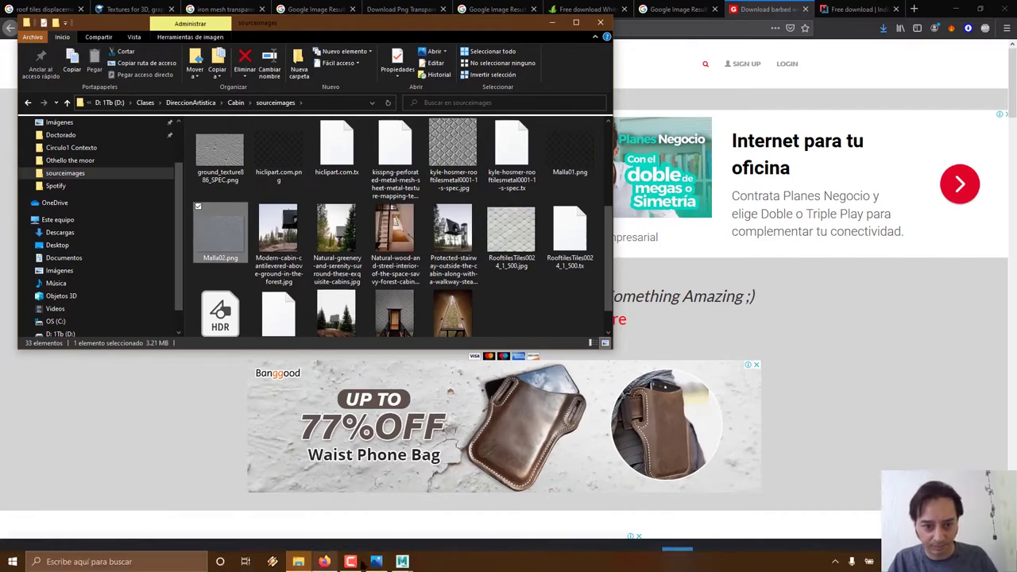
# Switch to Maya and close the Arnold RenderView
pyautogui.moveTo(402, 562)
pyautogui.click(527, 477)
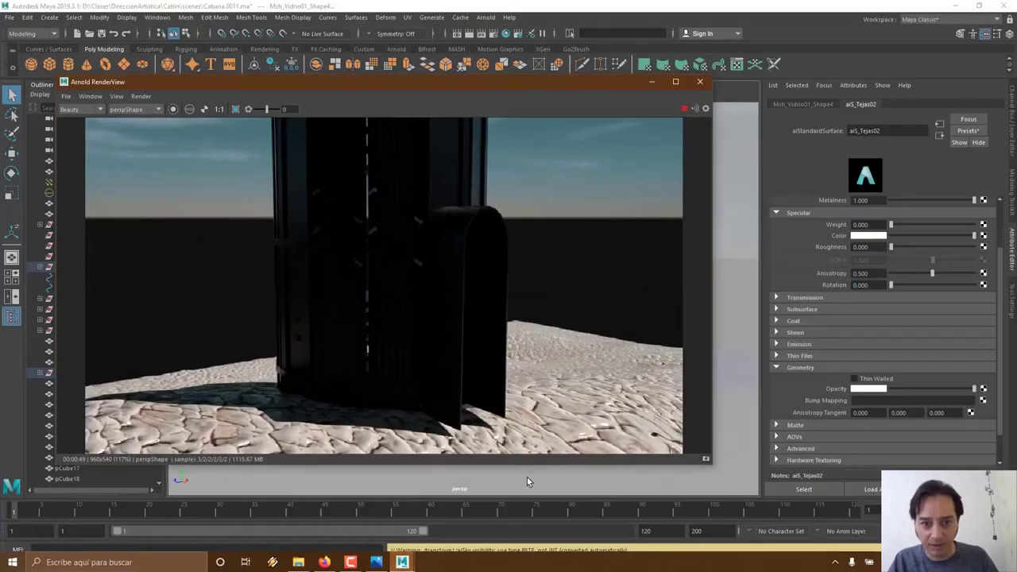
pyautogui.click(699, 81)
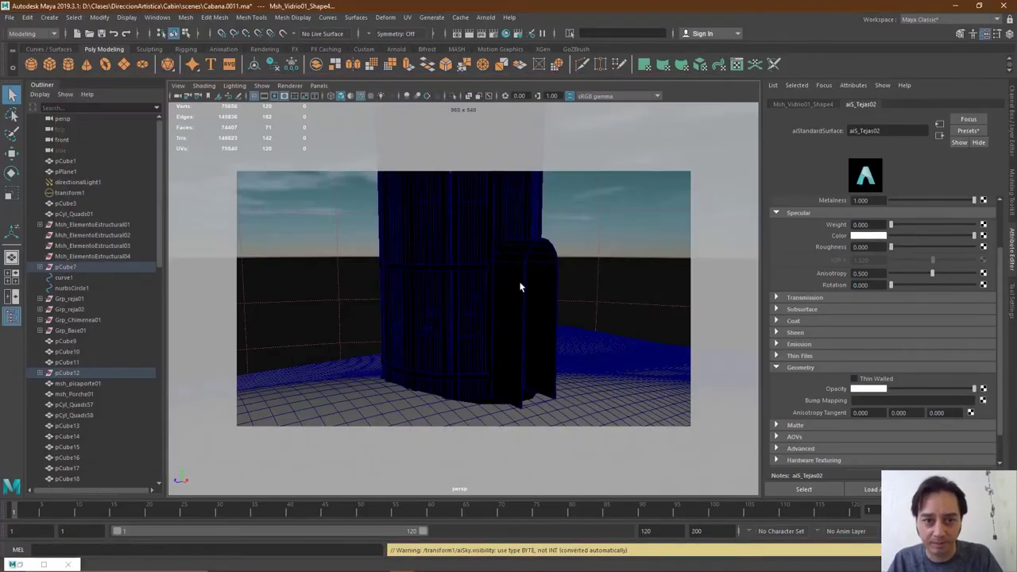
# Select all the stair tower's mesh panels by name with Malla*
pyautogui.click(475, 248)
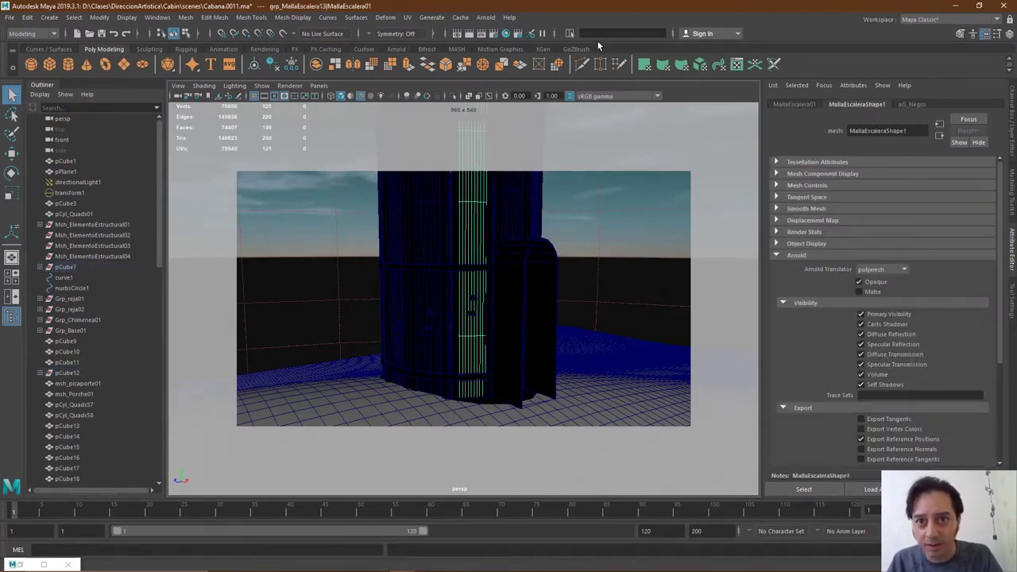
pyautogui.click(571, 33)
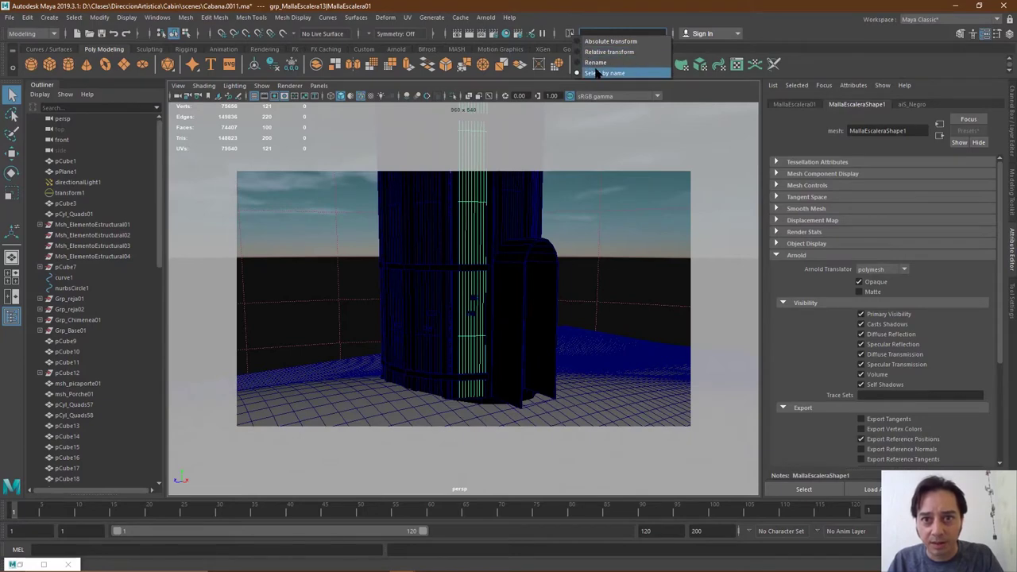
pyautogui.click(597, 73)
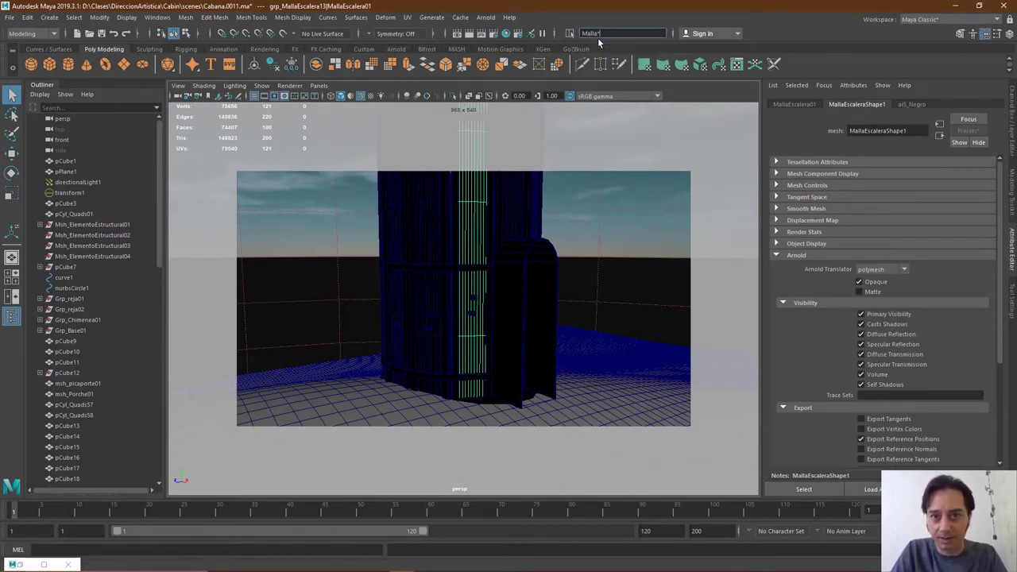
pyautogui.press('Return')
pyautogui.scroll(-3, 465, 270)
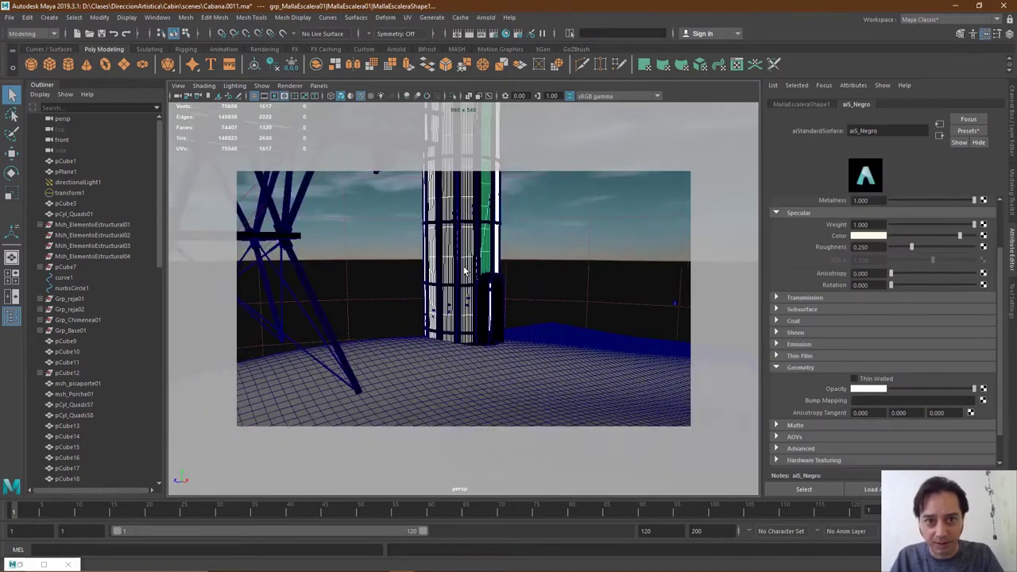
pyautogui.keyDown('alt'); pyautogui.moveTo(465, 271); pyautogui.dragTo(426, 244); pyautogui.keyUp('alt')
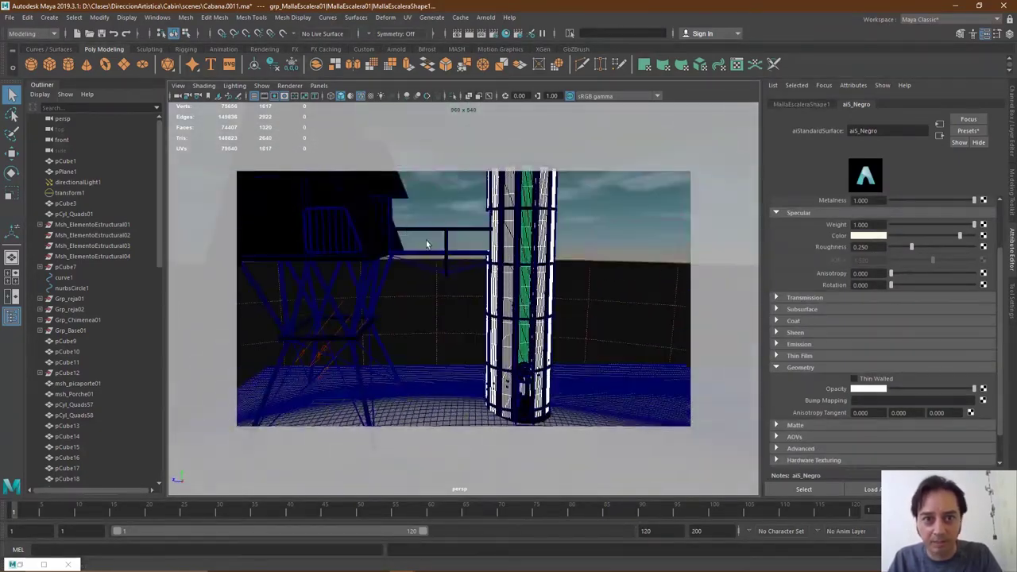
# Combine the selected stair tower mesh panels into one object and delete all construction history
pyautogui.click(186, 18)
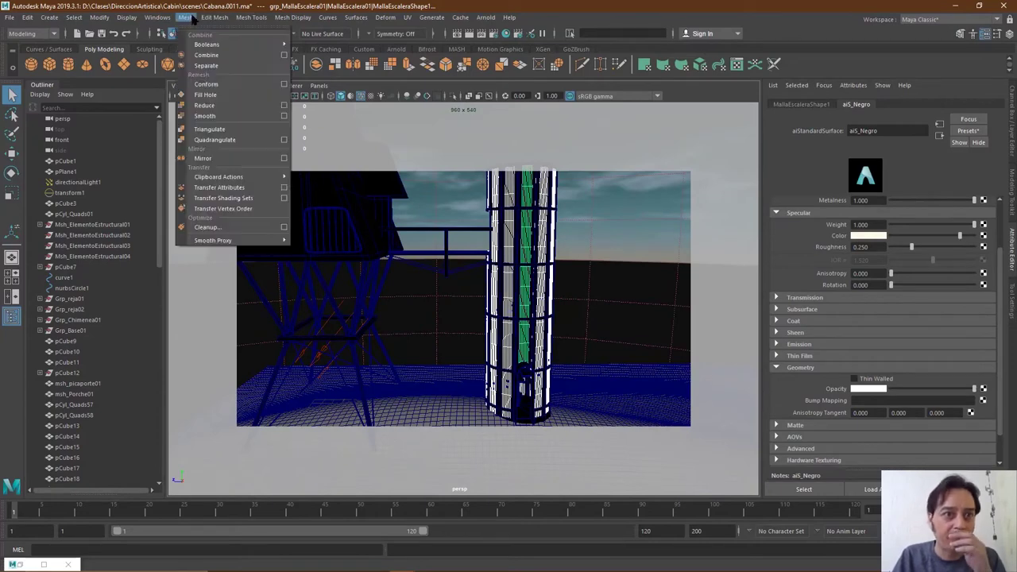
pyautogui.click(207, 55)
pyautogui.click(27, 18)
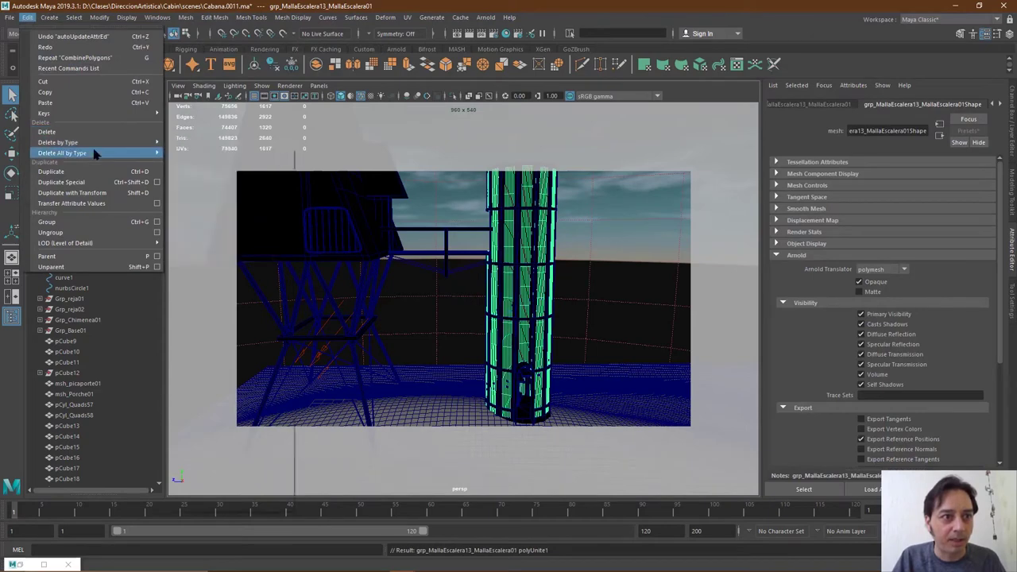
pyautogui.moveTo(106, 152)
pyautogui.click(185, 162)
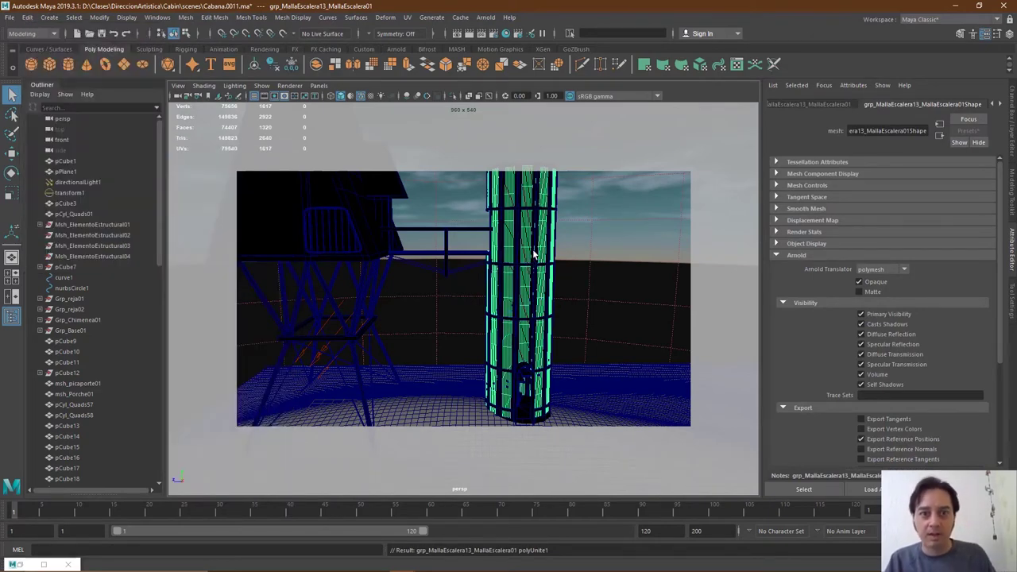
# Apply a cylindrical UV projection to the combined mesh panels with a horizontal sweep of 360
pyautogui.scroll(-3, 514, 346)
pyautogui.keyDown('alt'); pyautogui.moveTo(522, 251); pyautogui.dragTo(525, 247); pyautogui.keyUp('alt')
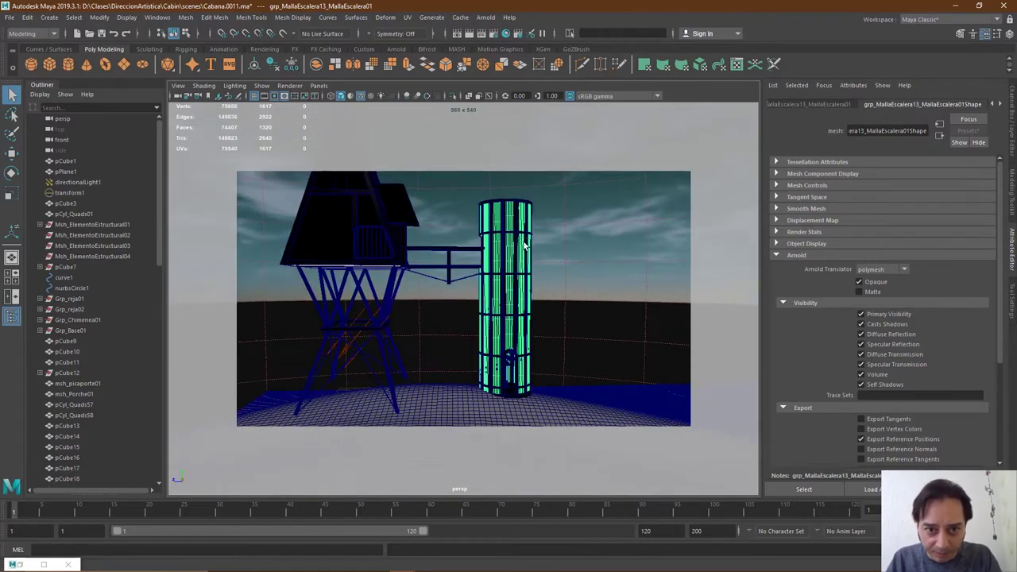
pyautogui.click(408, 18)
pyautogui.click(449, 136)
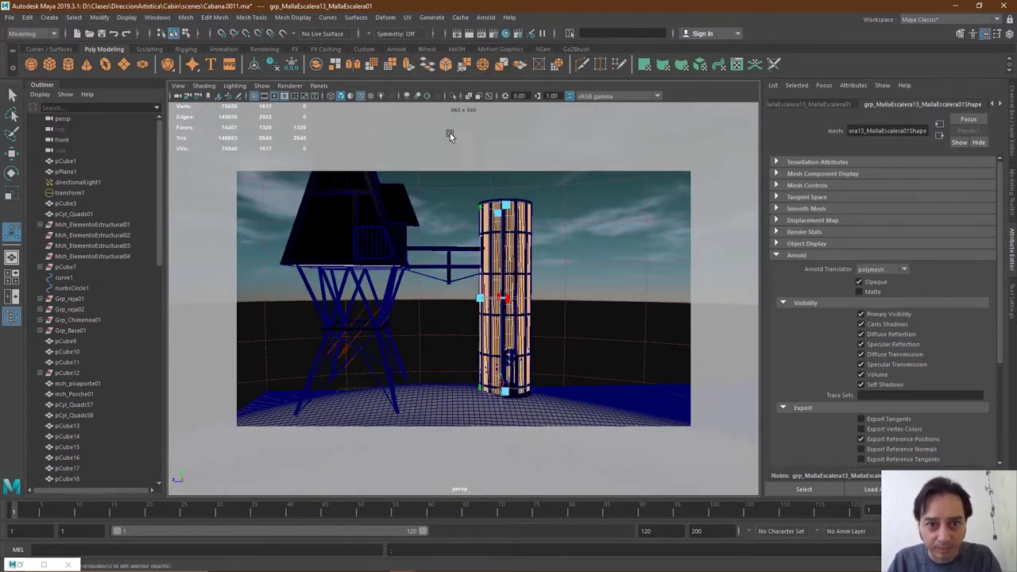
pyautogui.scroll(5, 547, 355)
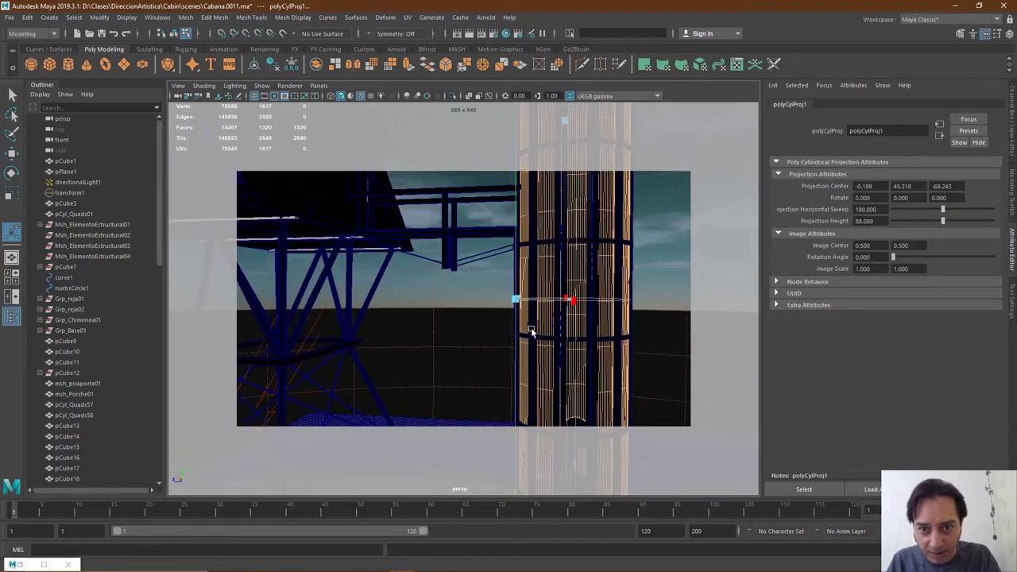
pyautogui.scroll(-3, 531, 328)
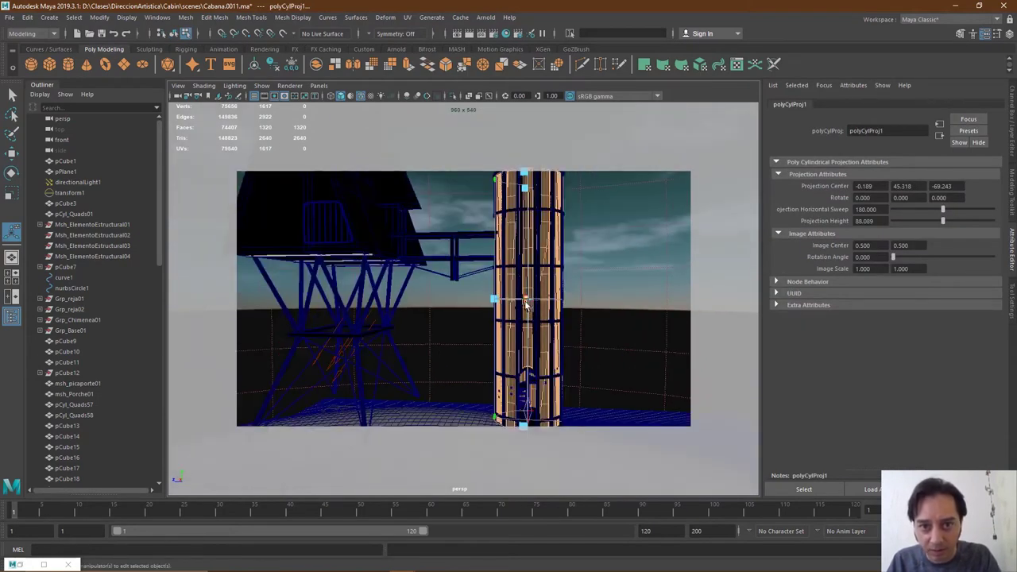
pyautogui.moveTo(530, 303); pyautogui.dragTo(644, 292)
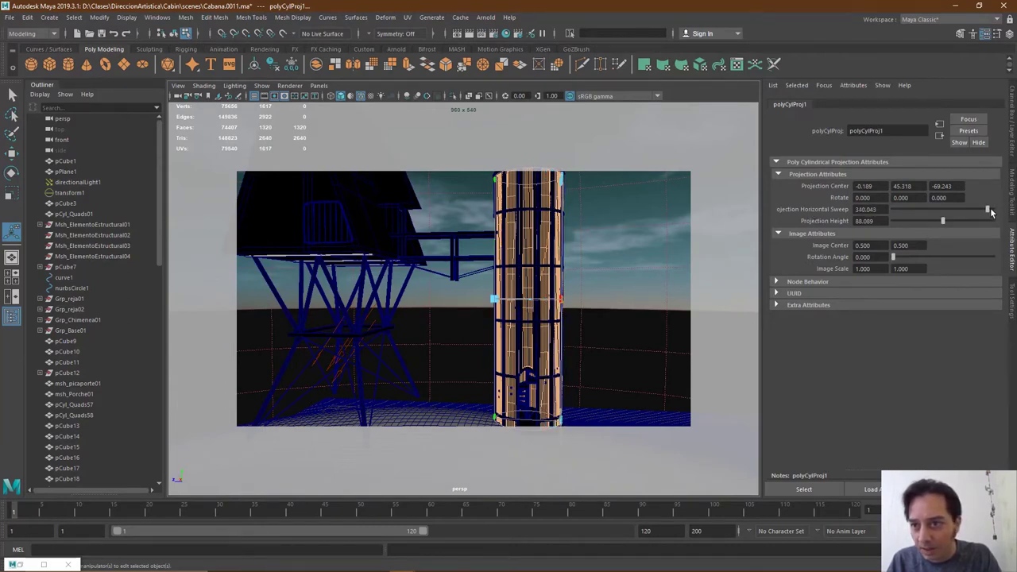
pyautogui.moveTo(988, 213); pyautogui.dragTo(1008, 211)
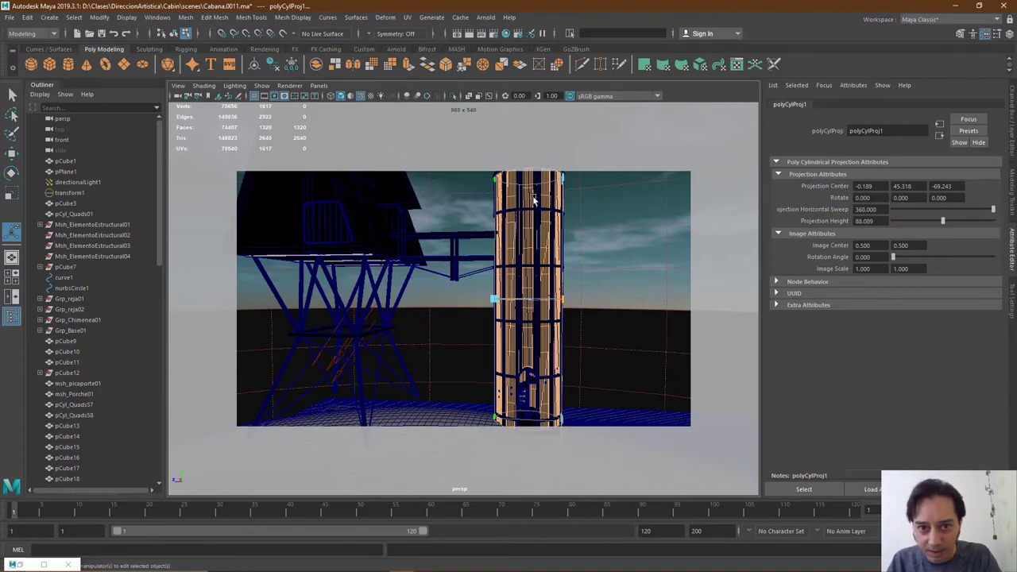
pyautogui.keyDown('alt'); pyautogui.moveTo(550, 309); pyautogui.dragTo(537, 265); pyautogui.keyUp('alt')
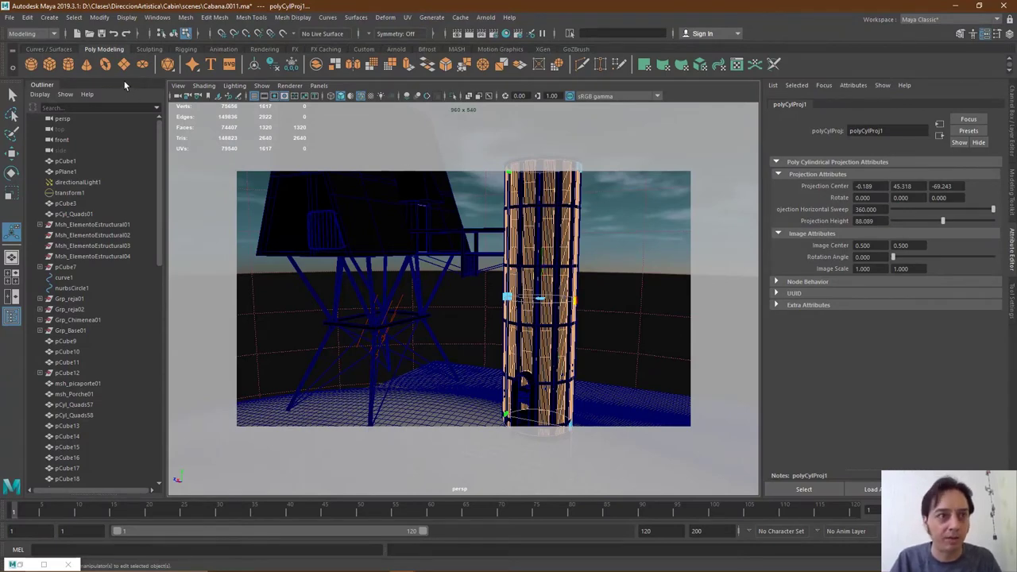
# Return to selecting the mesh panels as an object and delete all construction history, including the cylindrical projection
pyautogui.click(12, 94)
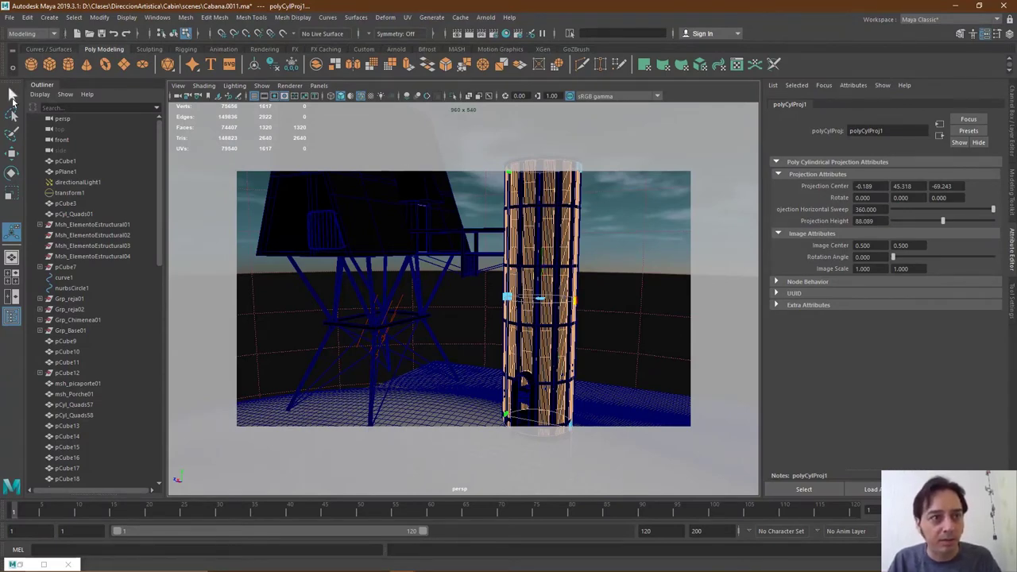
pyautogui.click(173, 33)
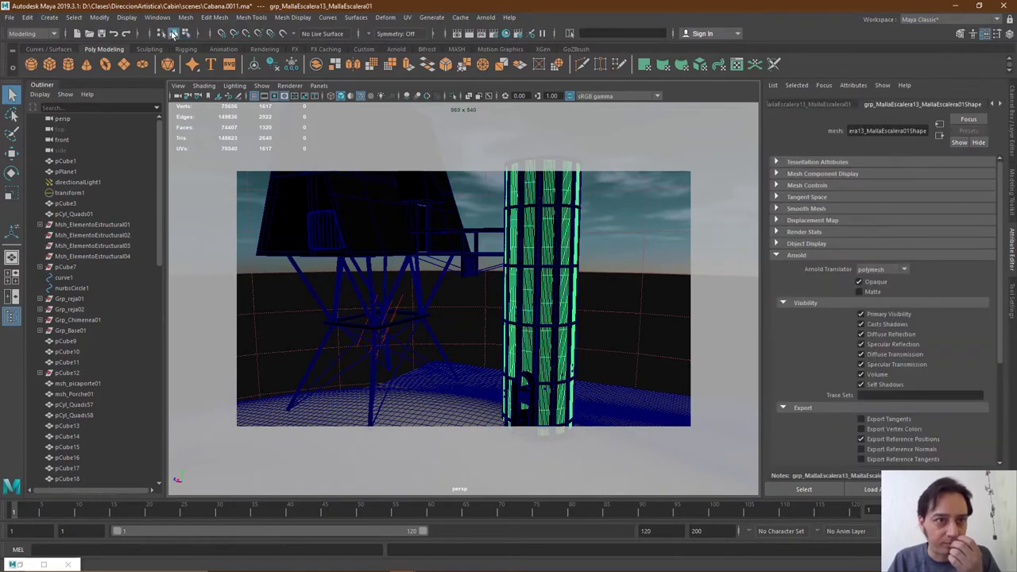
pyautogui.click(27, 17)
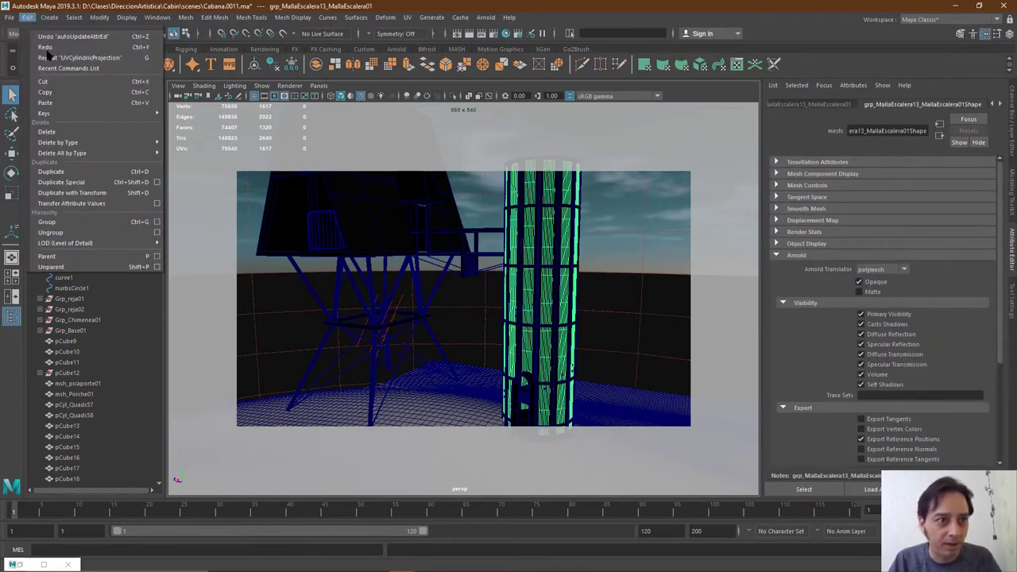
pyautogui.moveTo(89, 153)
pyautogui.click(178, 166)
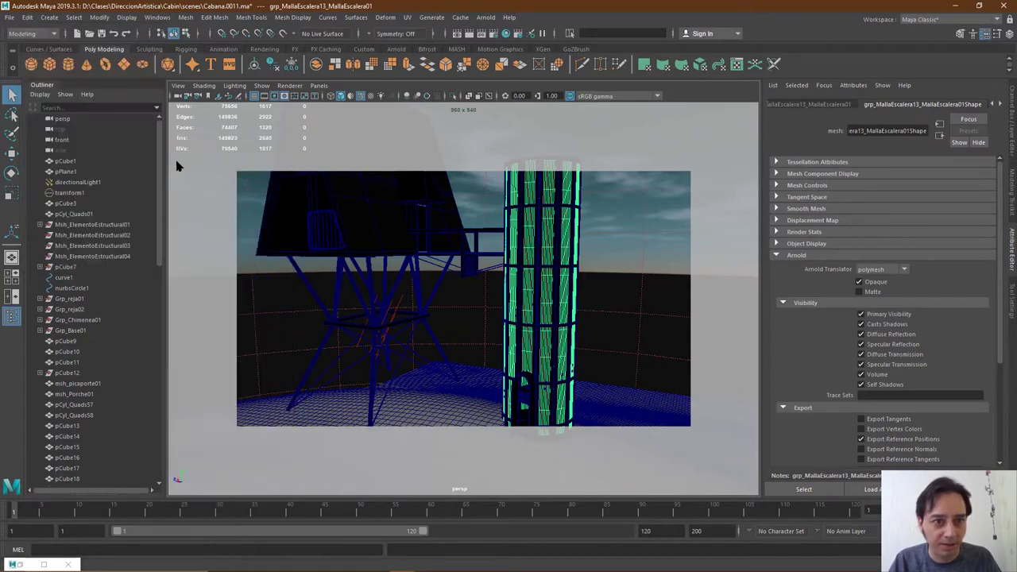
# Assign a new aiStandardSurface material to the combined mesh panels
pyautogui.rightClick(546, 315)
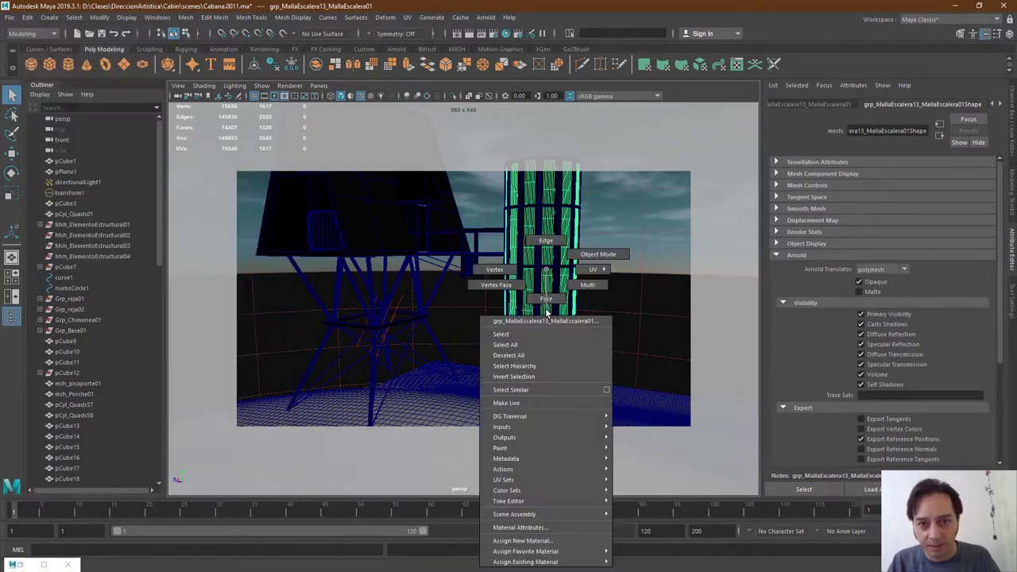
pyautogui.click(551, 541)
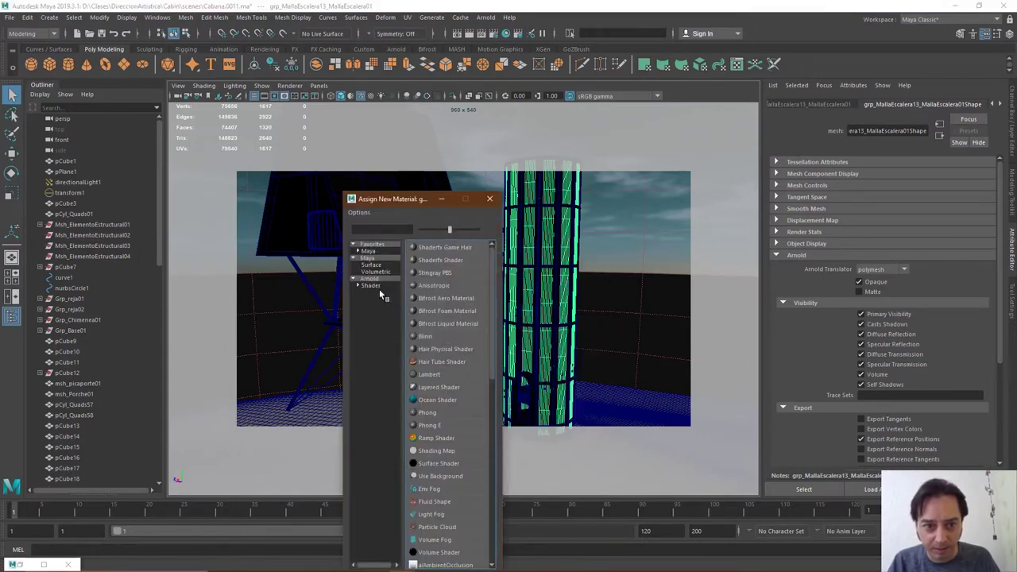
pyautogui.click(370, 286)
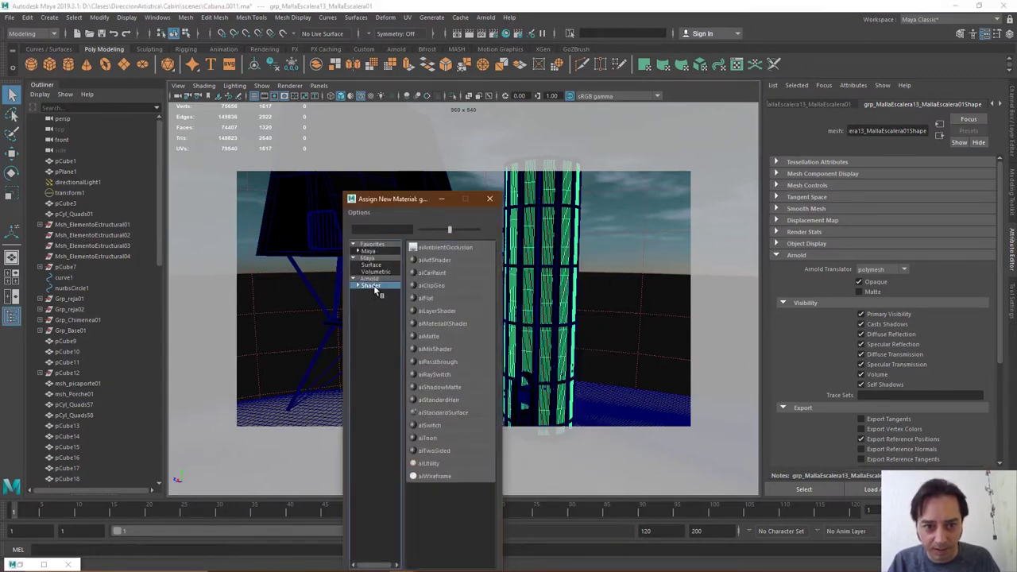
pyautogui.click(452, 413)
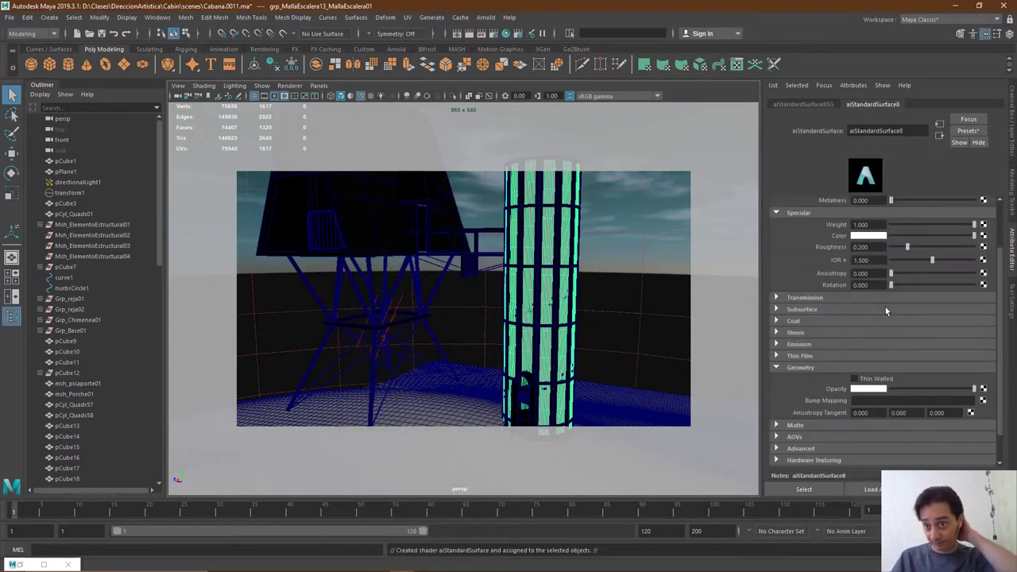
# Connect a File texture using Malla02.png from sourceimages to the new material's opacity
pyautogui.scroll(-2, 819, 335)
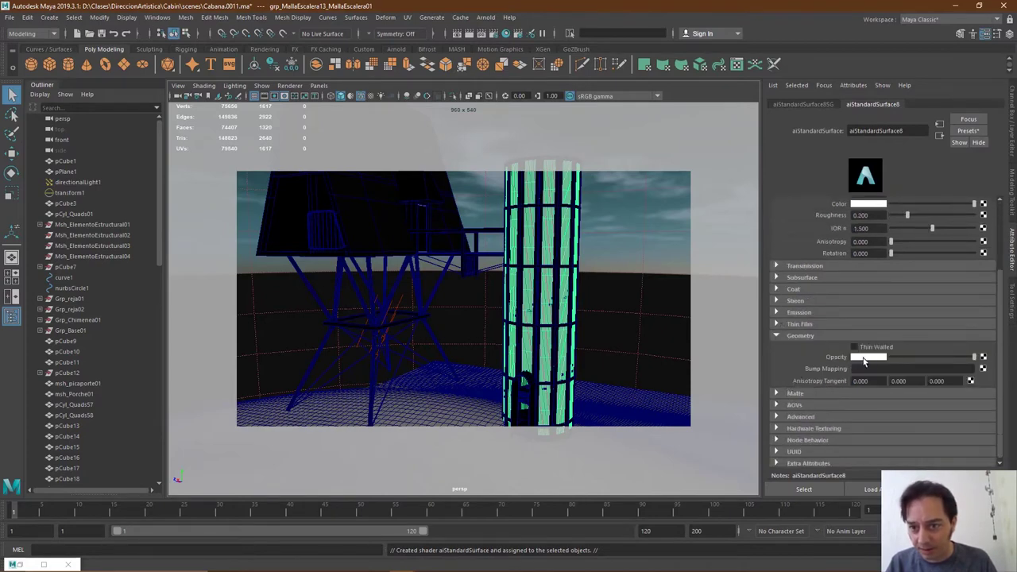
pyautogui.click(983, 358)
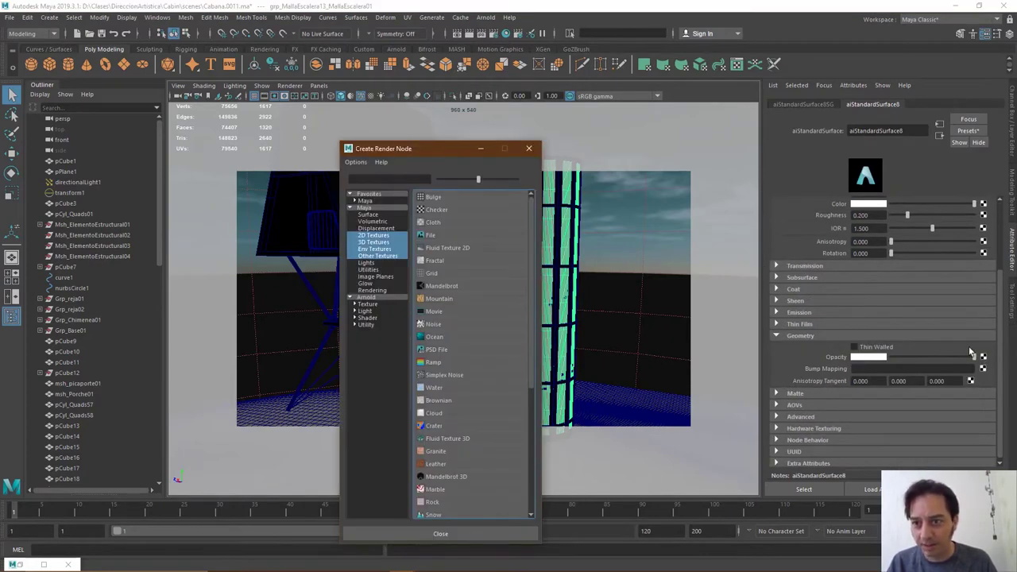
pyautogui.click(429, 236)
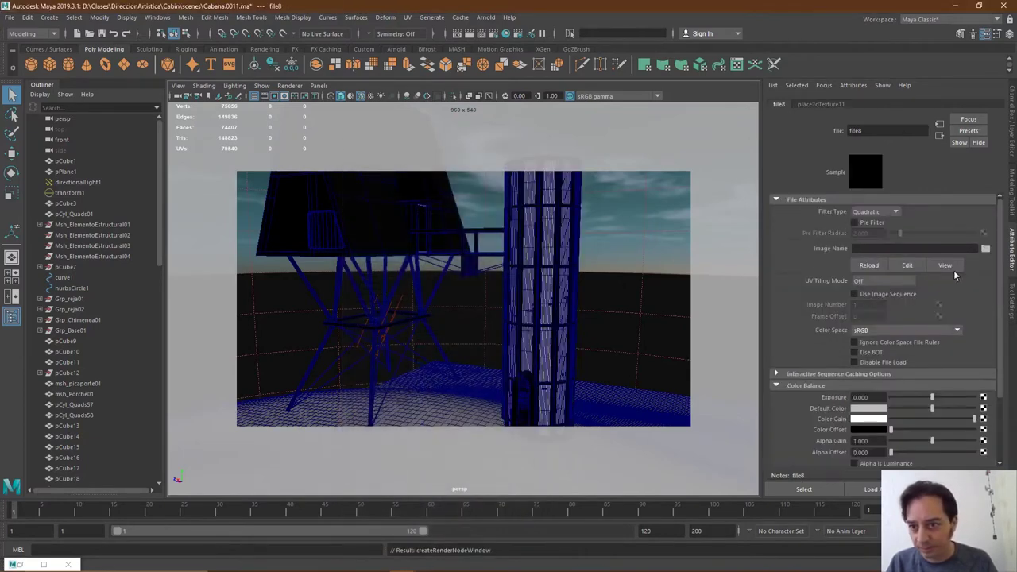
pyautogui.click(985, 249)
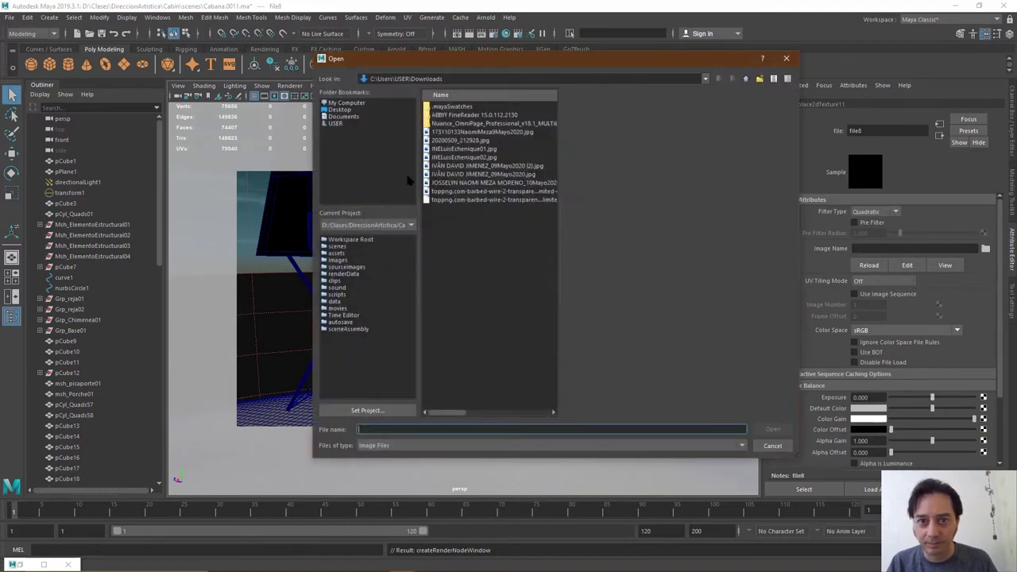
pyautogui.click(343, 268)
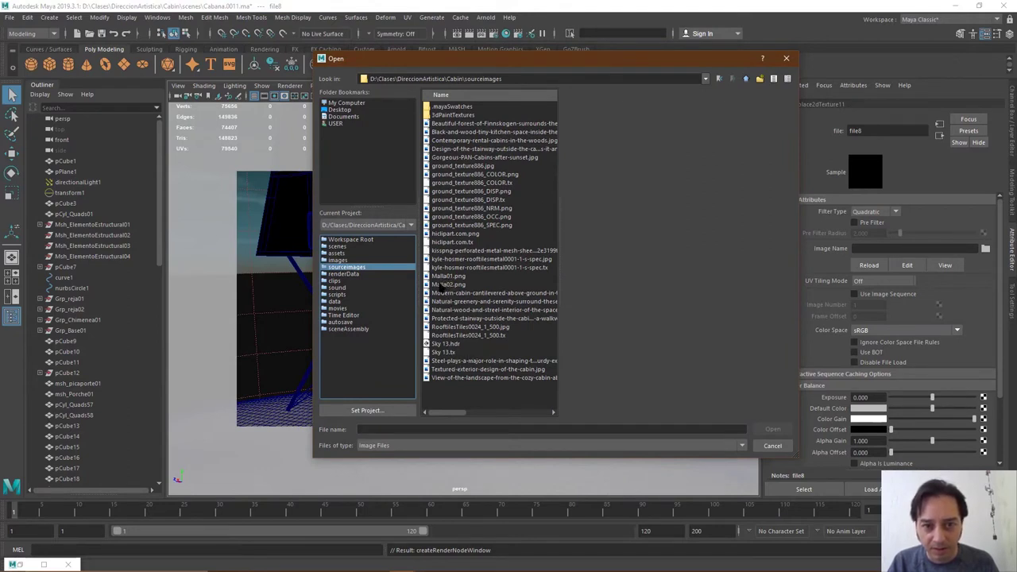
pyautogui.click(445, 285)
pyautogui.click(771, 430)
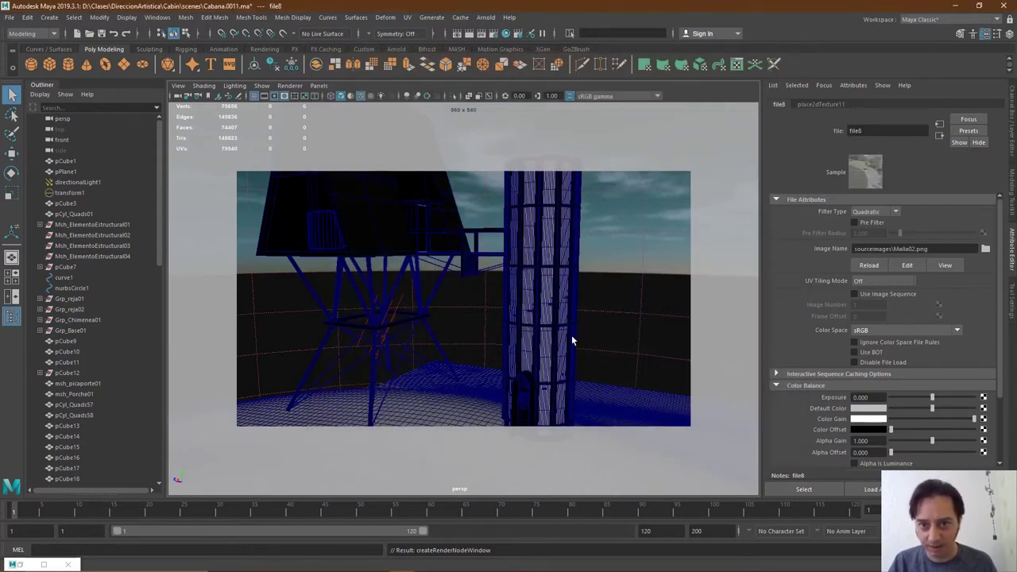
# Frame the lower part of the stair tower and render its mesh panels in the Arnold RenderView
pyautogui.scroll(4, 744, 255)
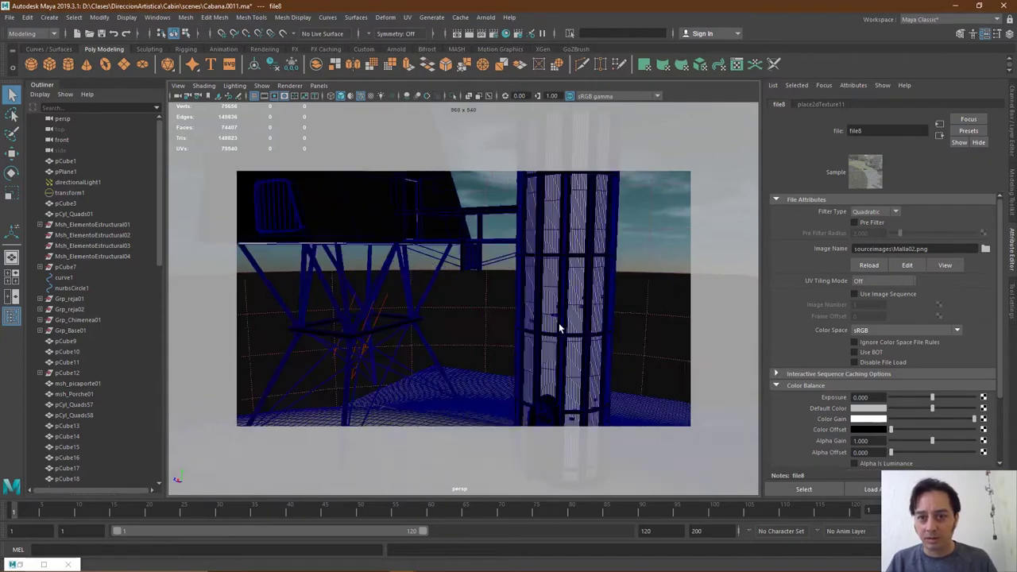
pyautogui.keyDown('alt'); pyautogui.moveTo(601, 315); pyautogui.dragTo(461, 216, button='middle'); pyautogui.keyUp('alt')
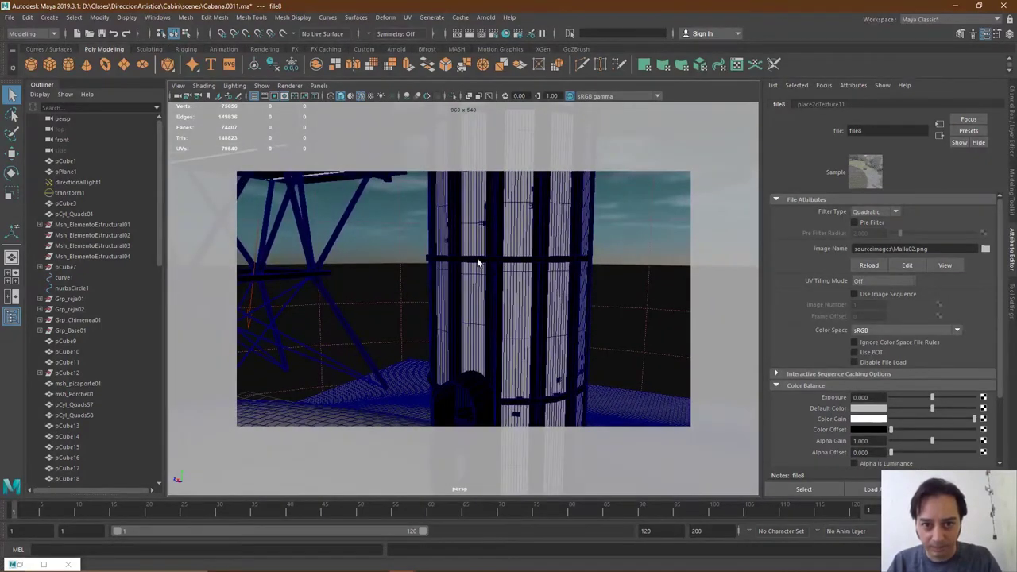
pyautogui.keyDown('alt'); pyautogui.moveTo(478, 262); pyautogui.dragTo(517, 246, button='middle'); pyautogui.keyUp('alt')
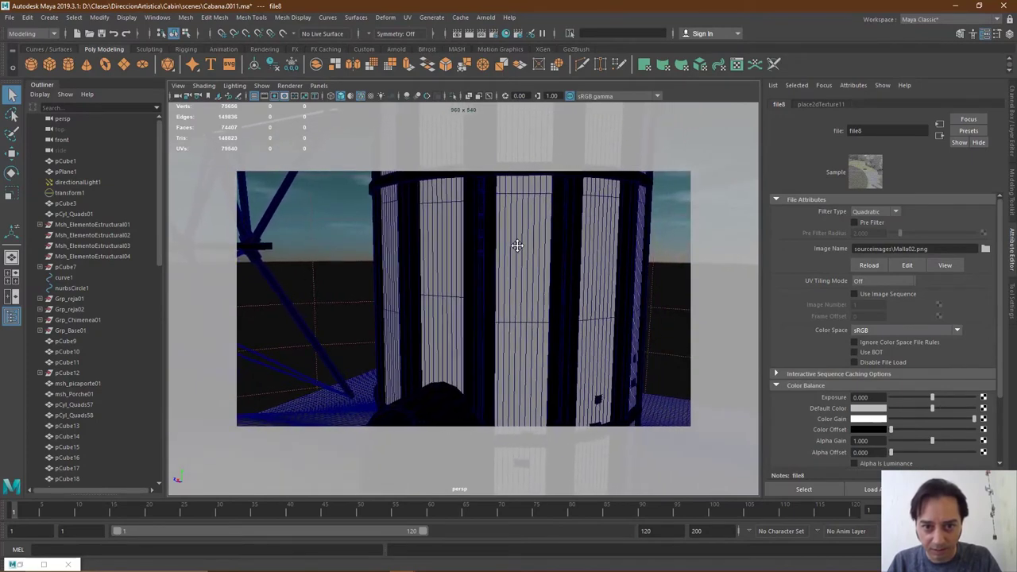
pyautogui.click(486, 16)
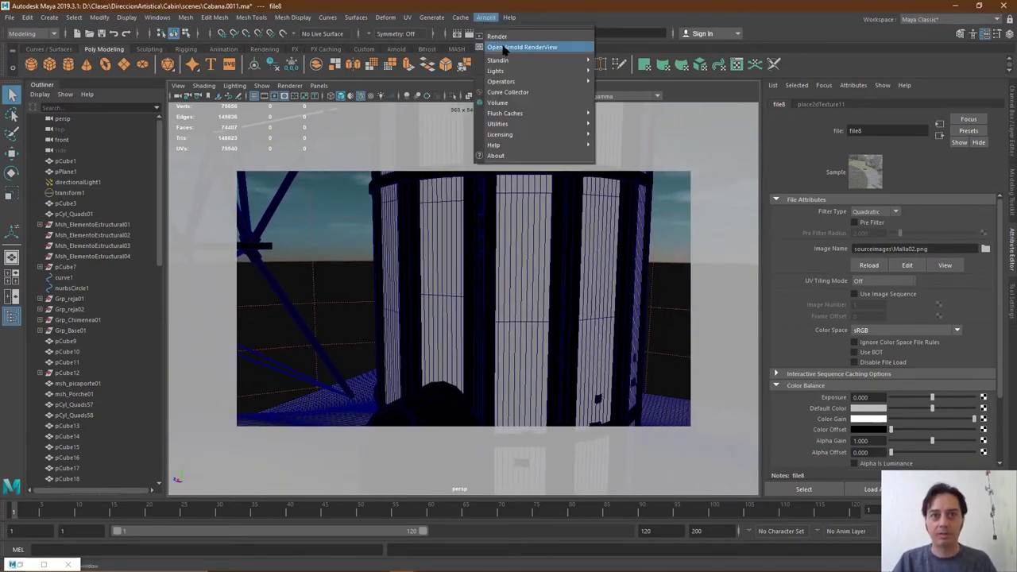
pyautogui.click(517, 46)
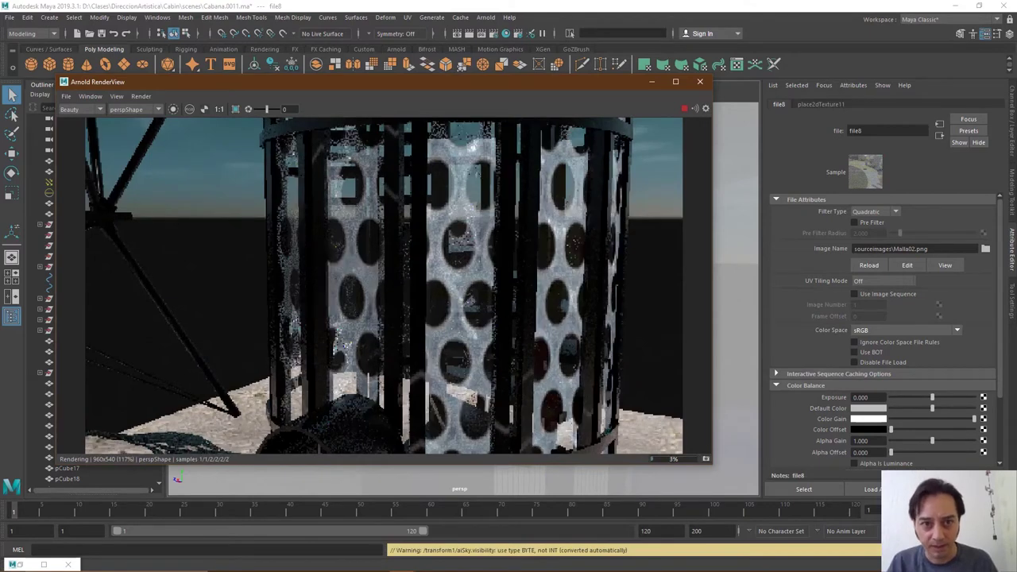
# Raise the Malla02.png texture's exposure to 2.742
pyautogui.scroll(3, 461, 481)
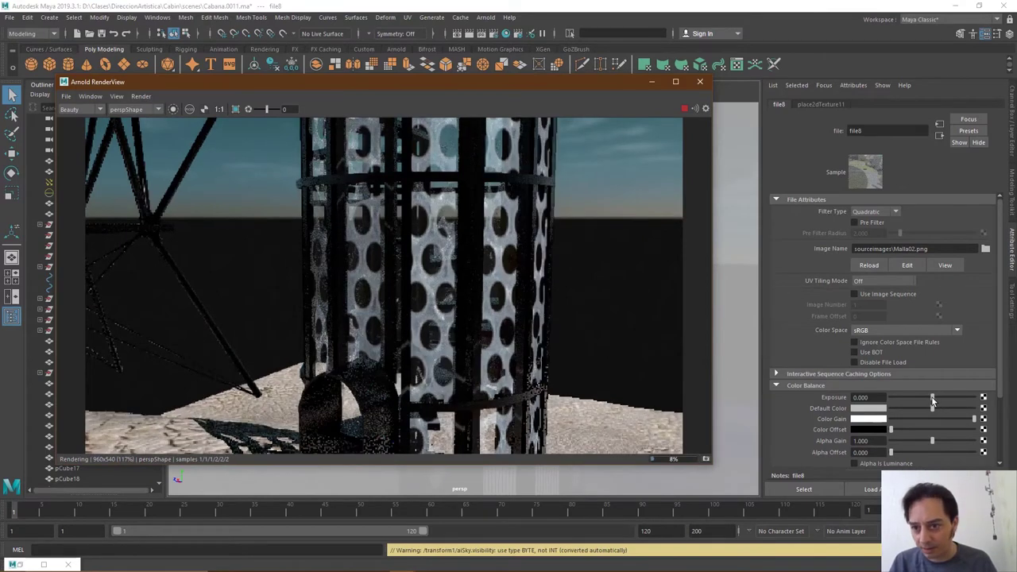
pyautogui.moveTo(933, 398); pyautogui.dragTo(978, 397)
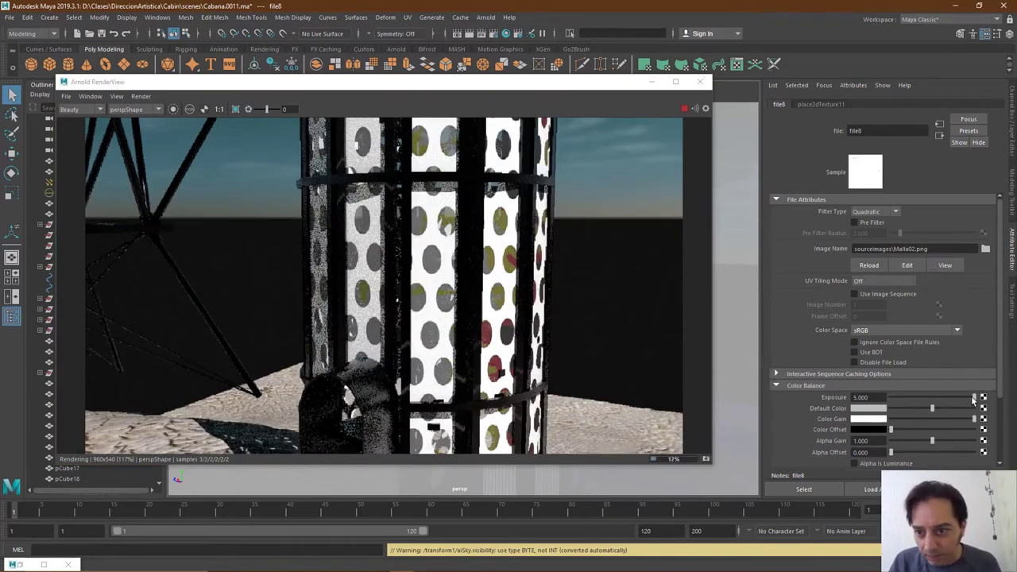
pyautogui.moveTo(974, 400)
pyautogui.mouseDown()
pyautogui.moveTo(945, 399)
pyautogui.moveTo(955, 403)
pyautogui.mouseUp()
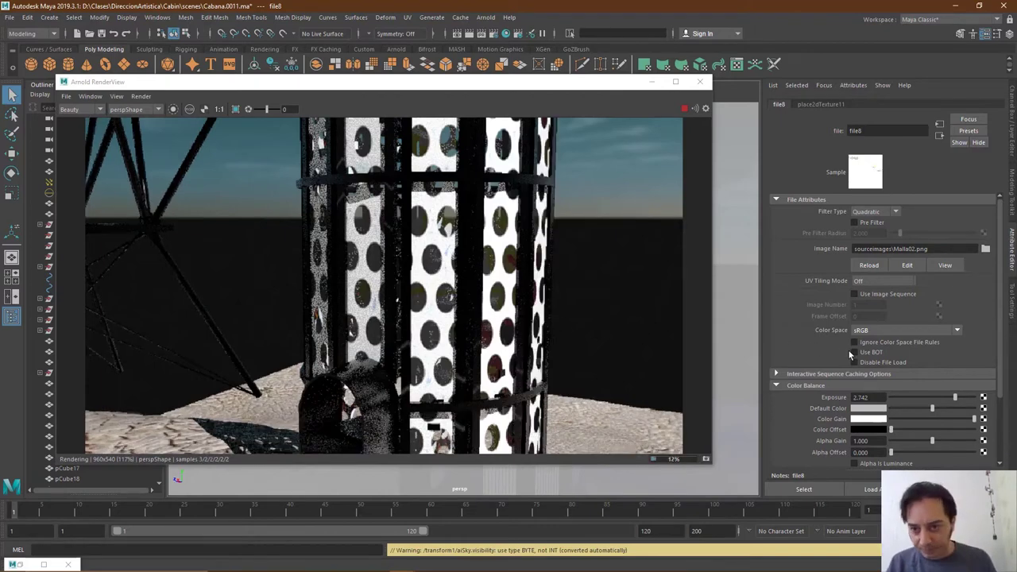
# Set the Repeat UV of the Malla02.png opacity texture to 5 by 5
pyautogui.click(814, 104)
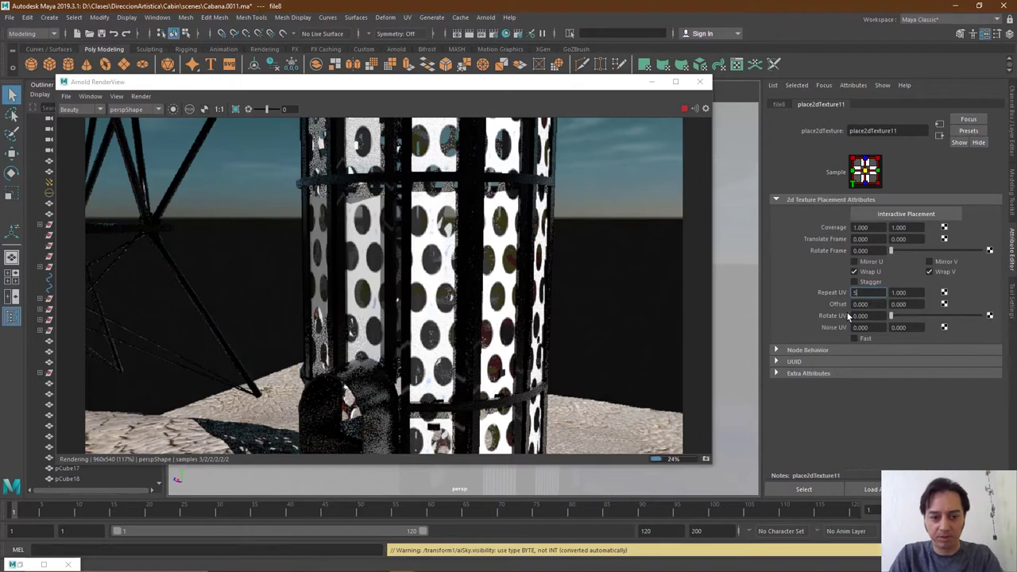
pyautogui.press('Tab')
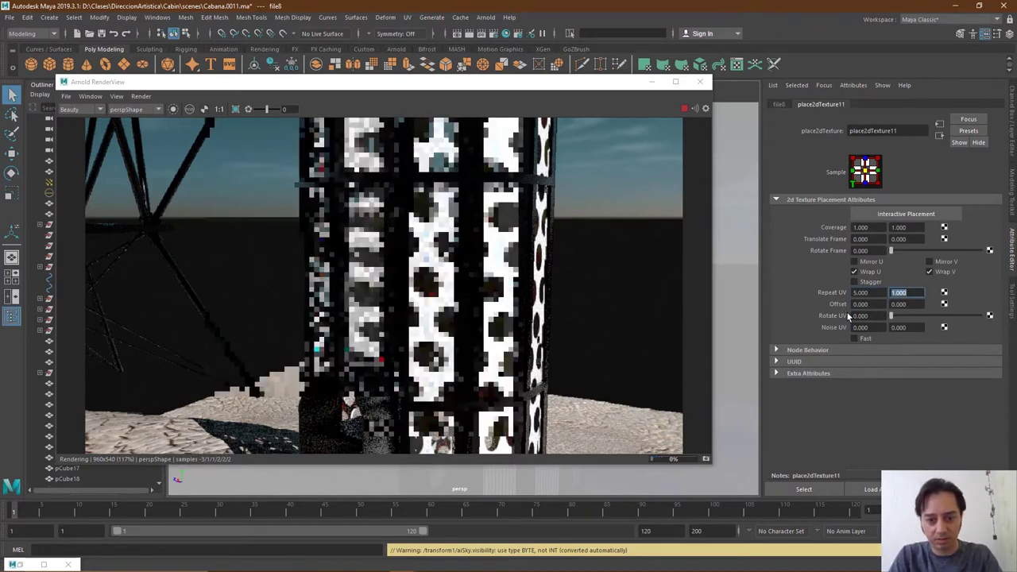
pyautogui.write('5')
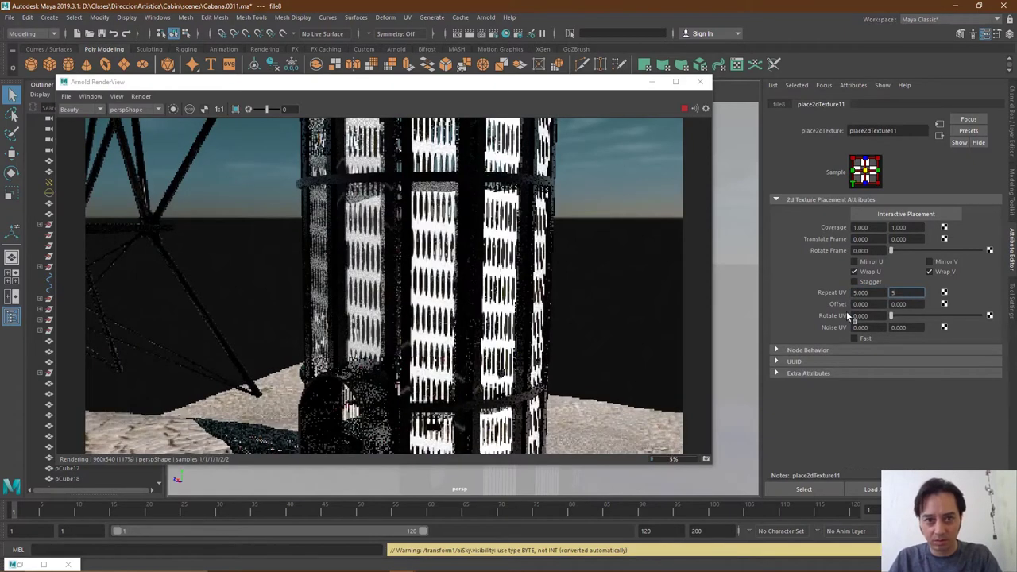
pyautogui.press('Return')
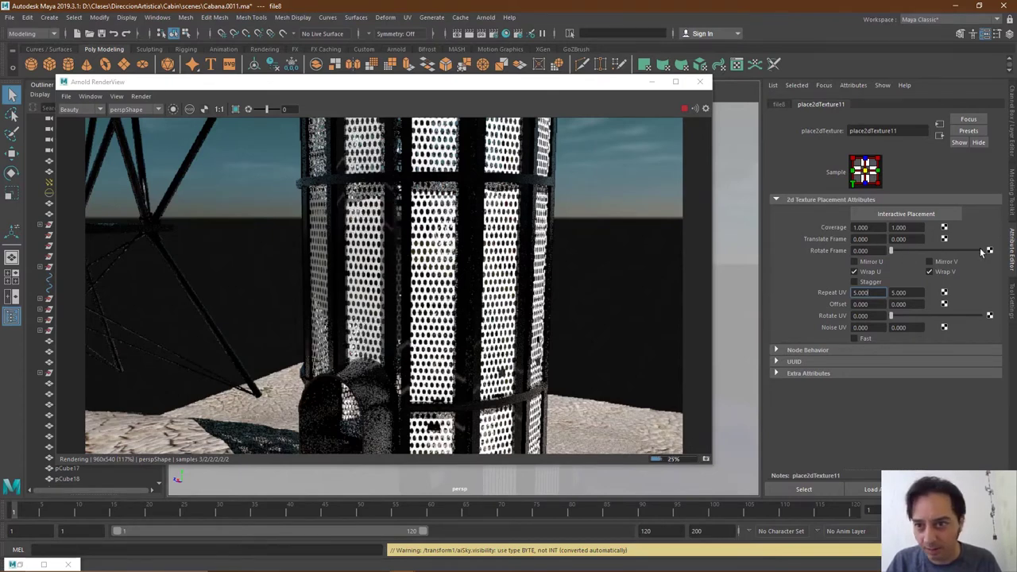
# Darken the mesh panel material's base color to dark grey and set its metalness to 0.690
pyautogui.click(513, 150)
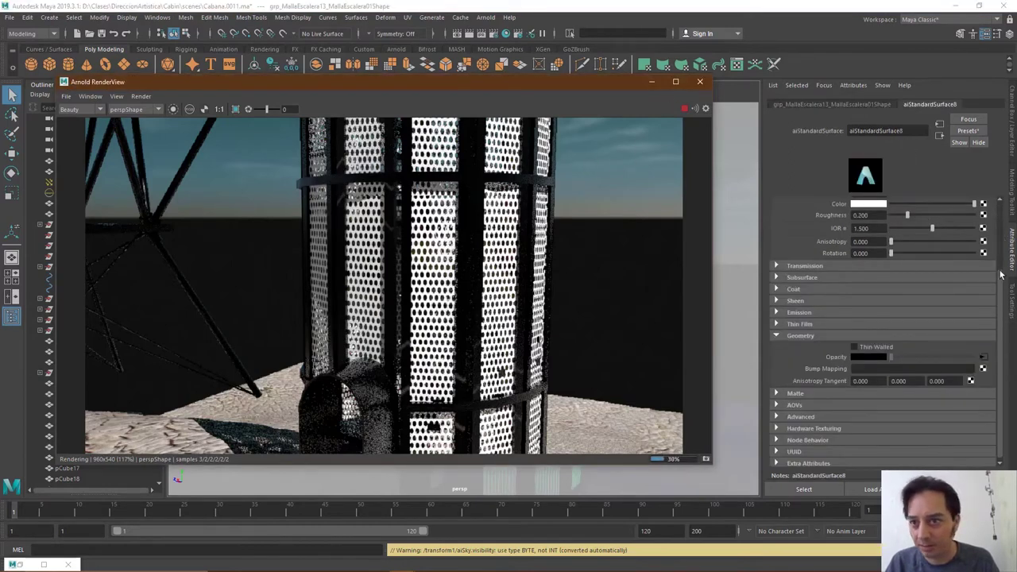
pyautogui.moveTo(1001, 275); pyautogui.dragTo(1001, 211)
pyautogui.moveTo(894, 239); pyautogui.dragTo(899, 239)
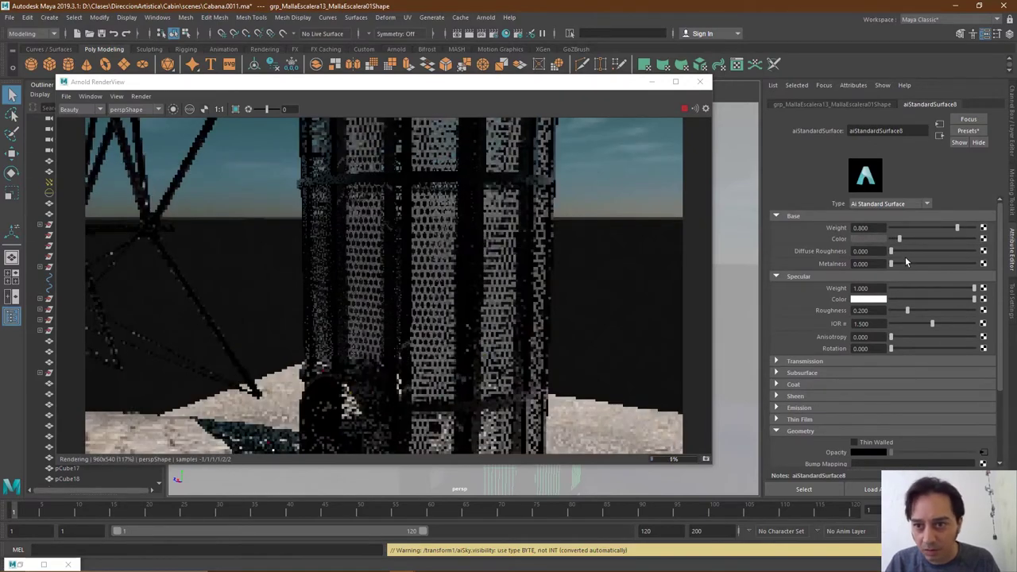
pyautogui.moveTo(901, 264); pyautogui.dragTo(911, 264)
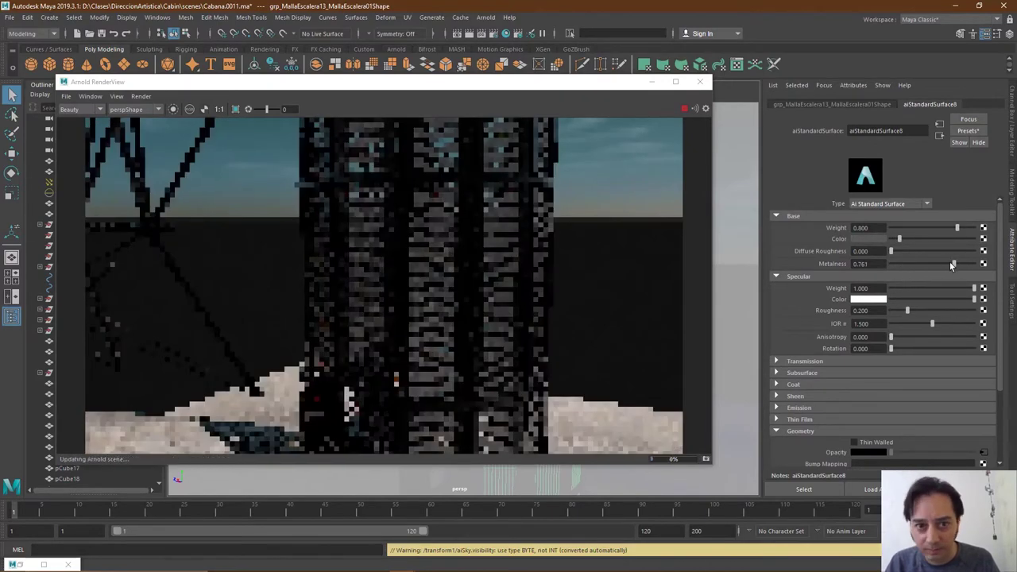
pyautogui.click(948, 264)
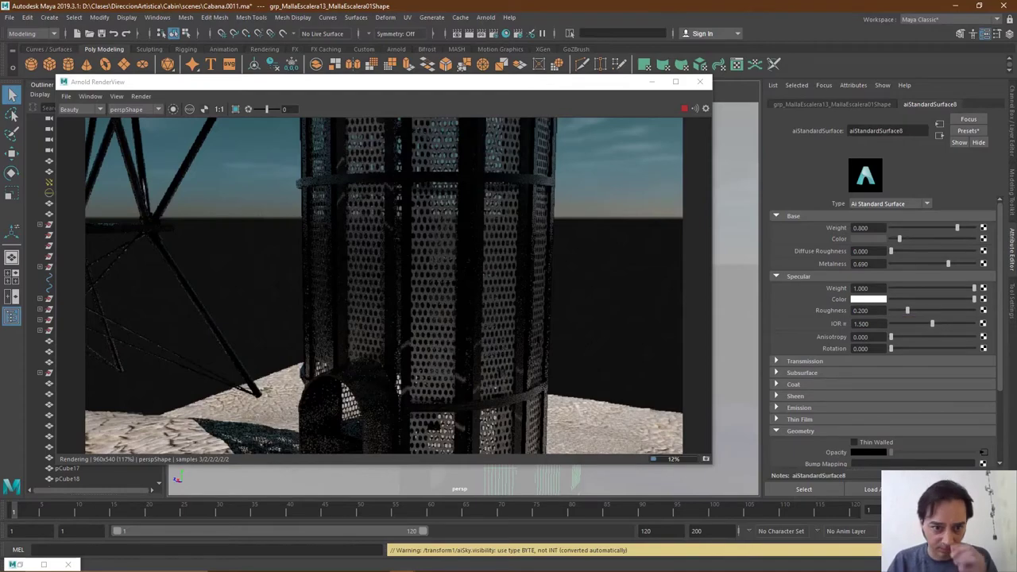
# Render the base of the stair tower from a wider view and save an incremented version of the scene
pyautogui.keyDown('alt'); pyautogui.moveTo(381, 287); pyautogui.dragTo(355, 288); pyautogui.keyUp('alt')
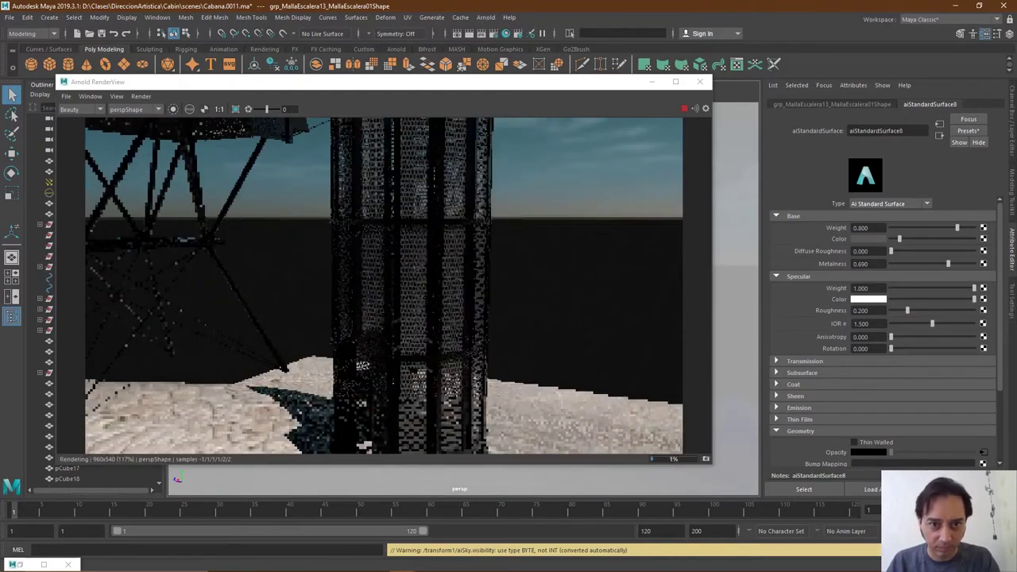
pyautogui.scroll(5, 362, 366)
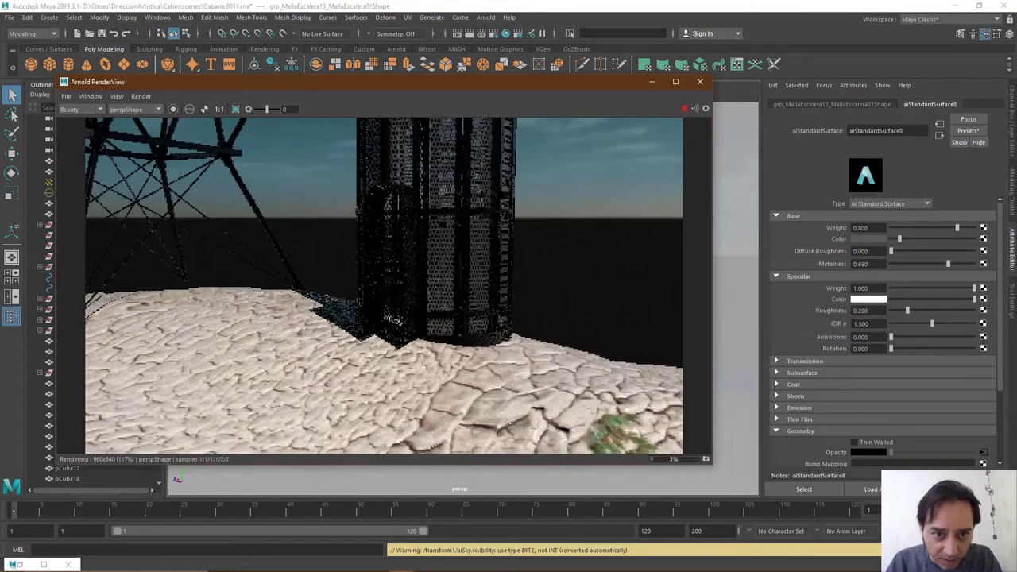
pyautogui.scroll(1, 393, 319)
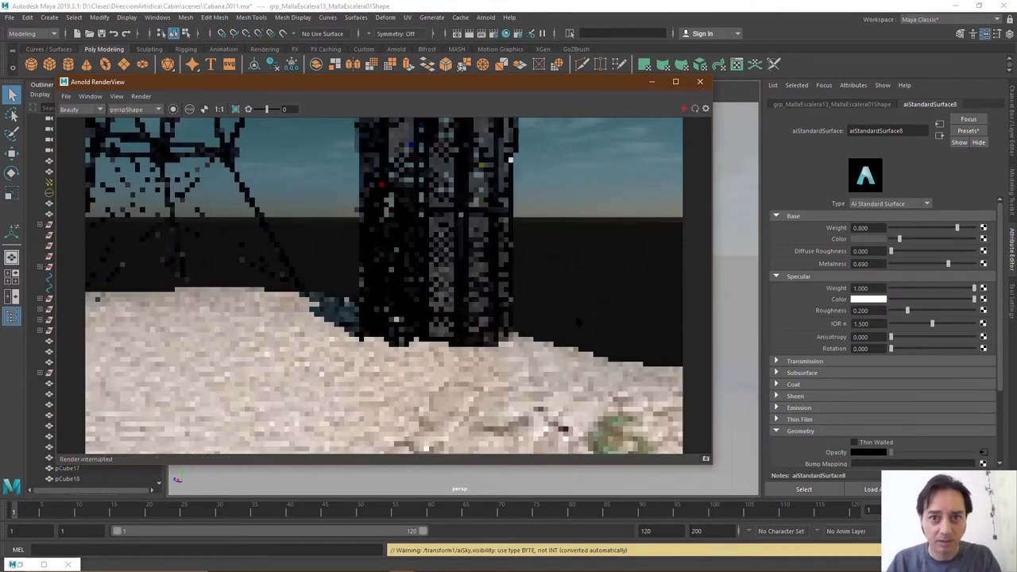
pyautogui.click(682, 109)
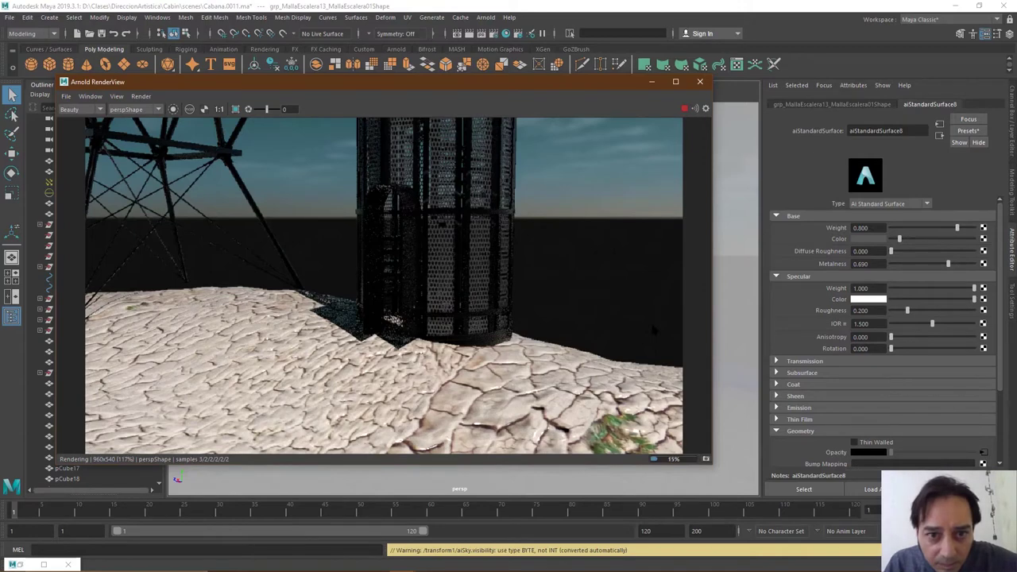
pyautogui.click(10, 18)
pyautogui.click(39, 80)
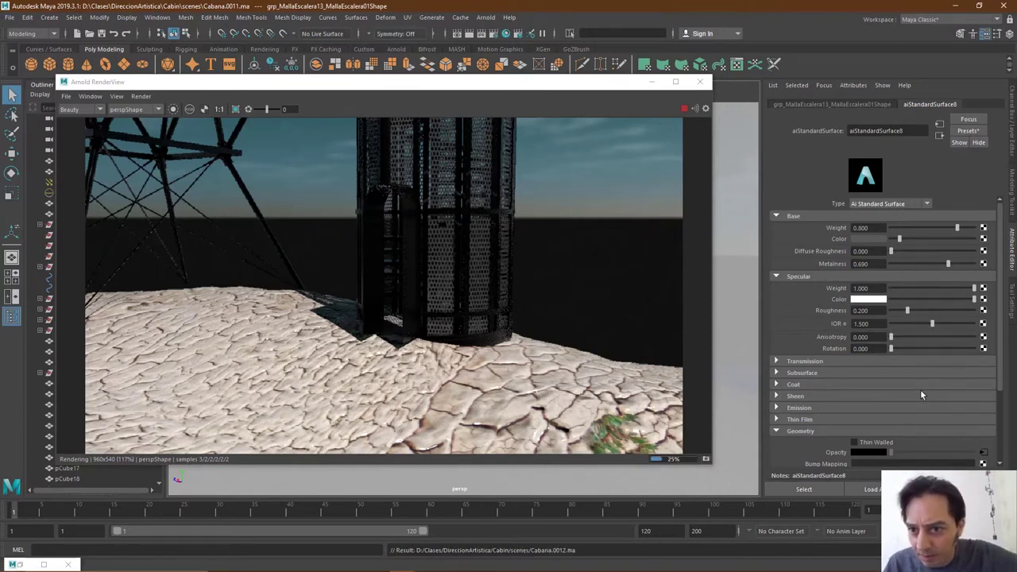
# Replace the image of the mesh material's opacity texture with Malla01.png from sourceimages
pyautogui.scroll(-3, 879, 307)
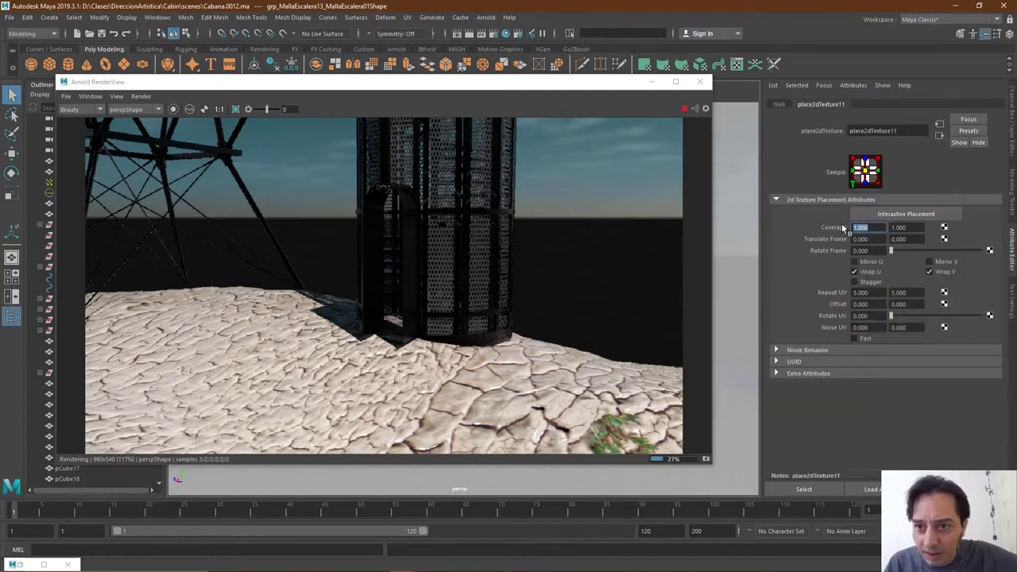
pyautogui.click(778, 105)
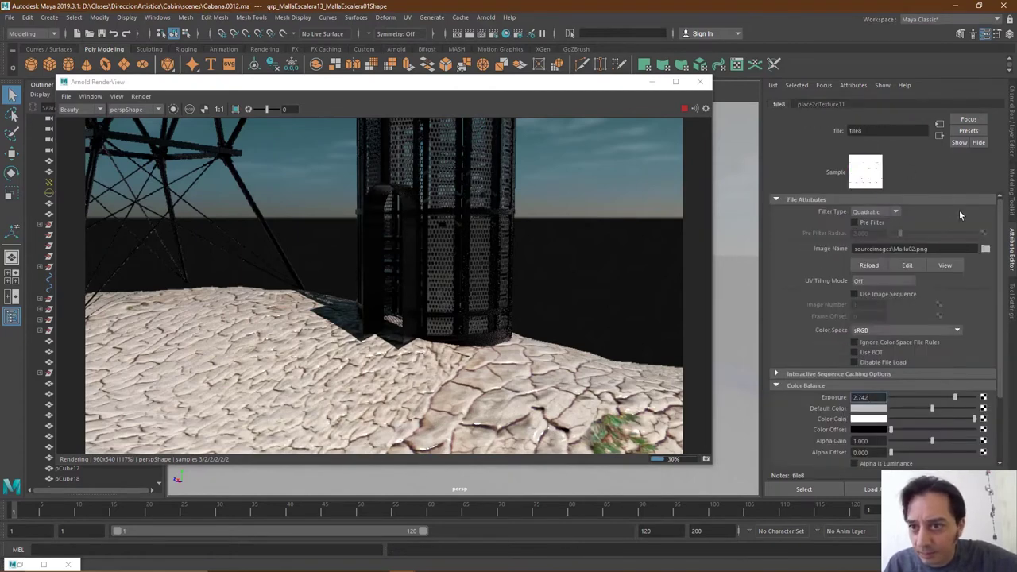
pyautogui.click(986, 249)
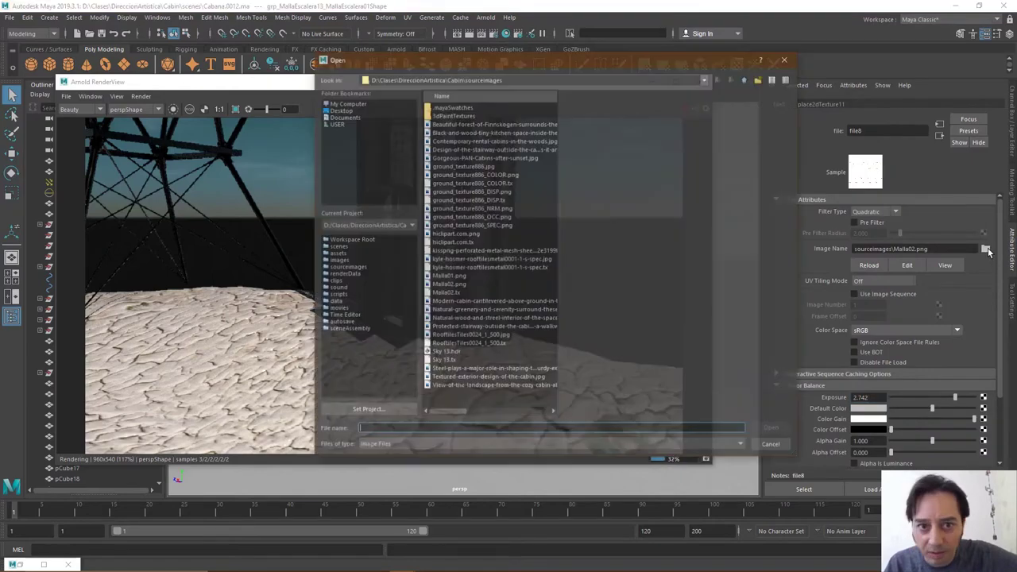
pyautogui.click(455, 277)
pyautogui.click(770, 428)
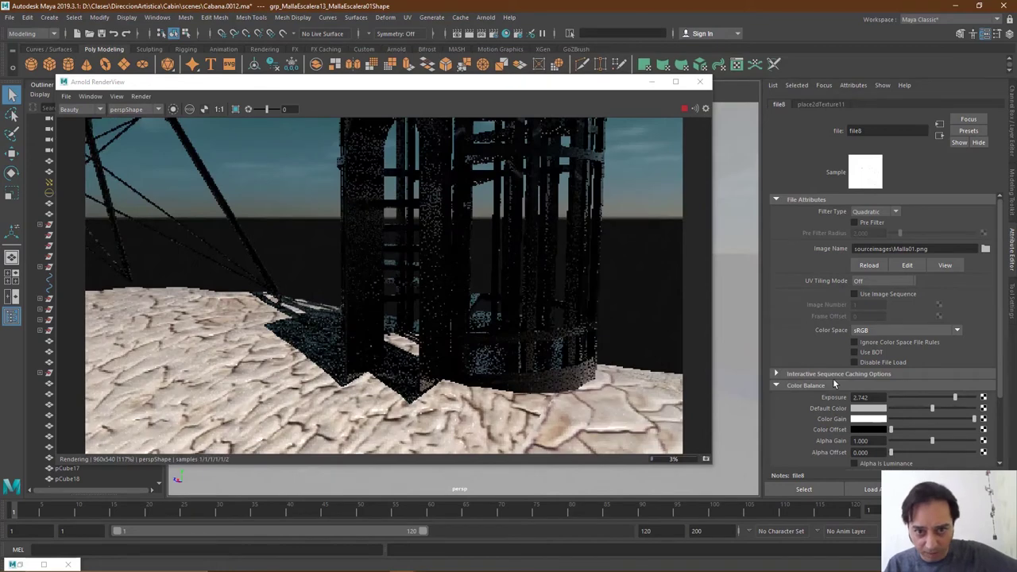
# Try an exposure of 5 on the Malla01.png texture with mid-grey default color and gain and a dark grey color offset
pyautogui.click(965, 398)
pyautogui.moveTo(965, 398); pyautogui.dragTo(979, 398)
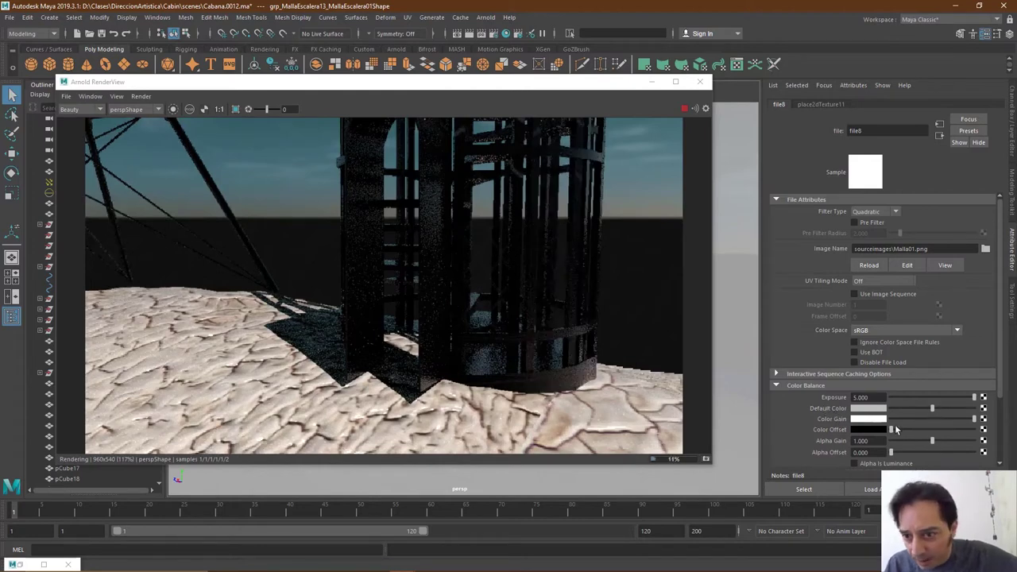
pyautogui.moveTo(891, 429); pyautogui.dragTo(914, 431)
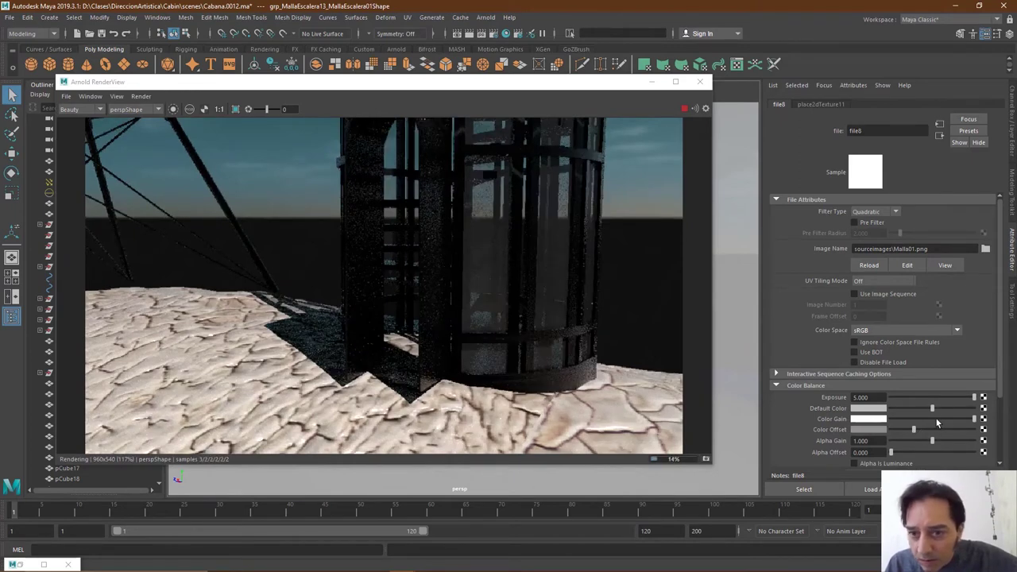
pyautogui.click(937, 419)
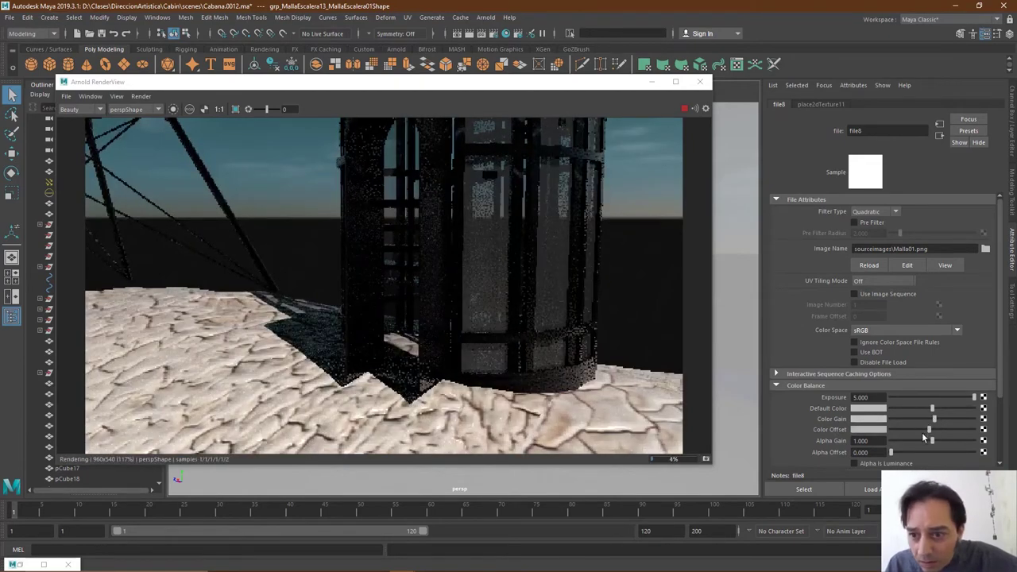
pyautogui.click(896, 430)
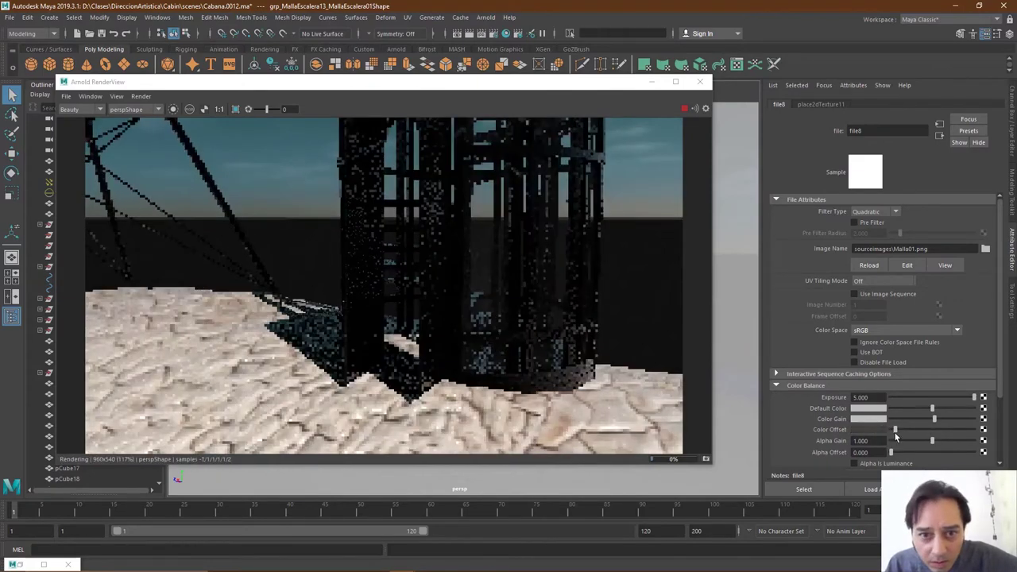
pyautogui.click(898, 432)
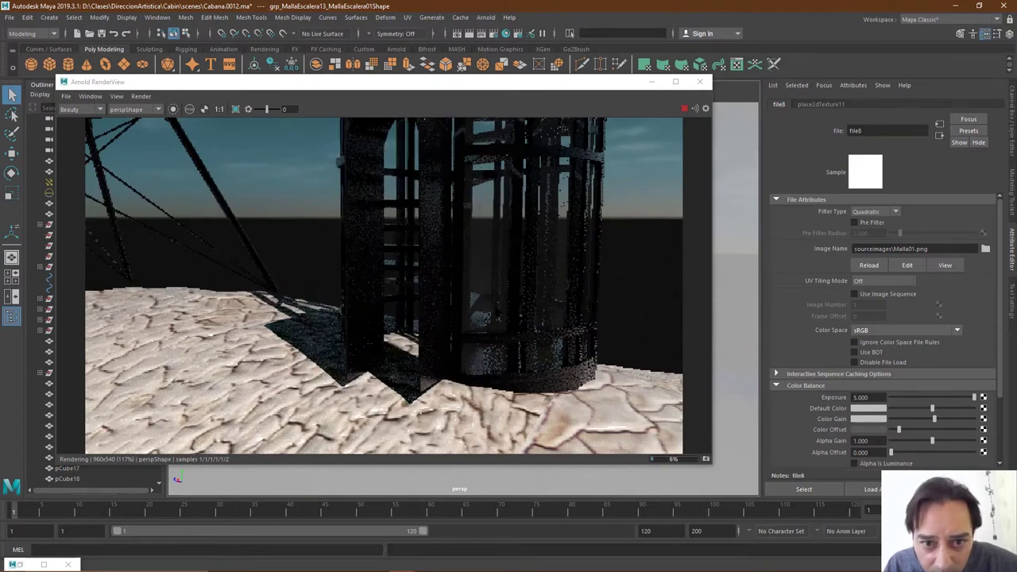
pyautogui.click(920, 418)
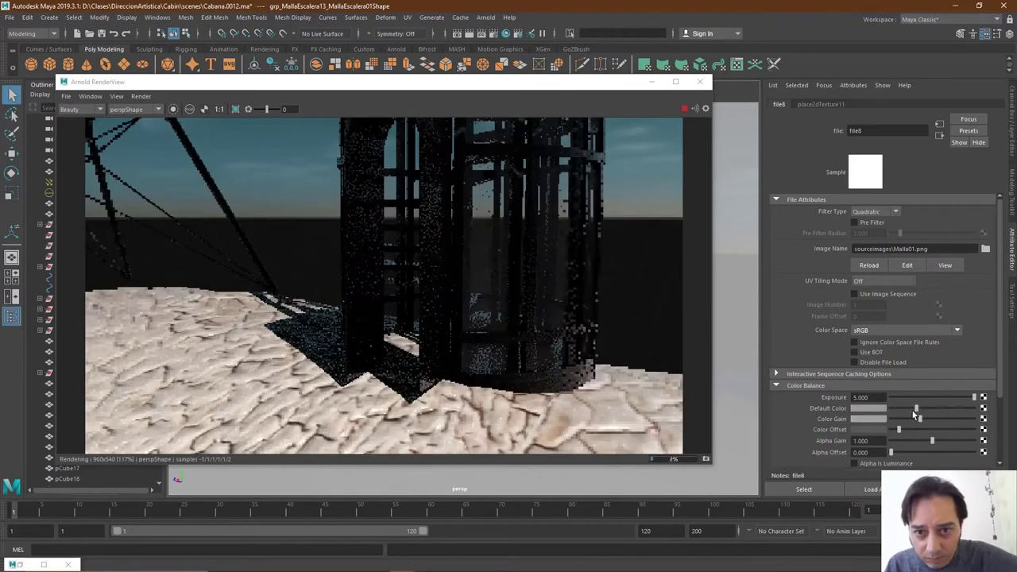
# Set the Malla01.png texture's exposure to 50
pyautogui.click(865, 398)
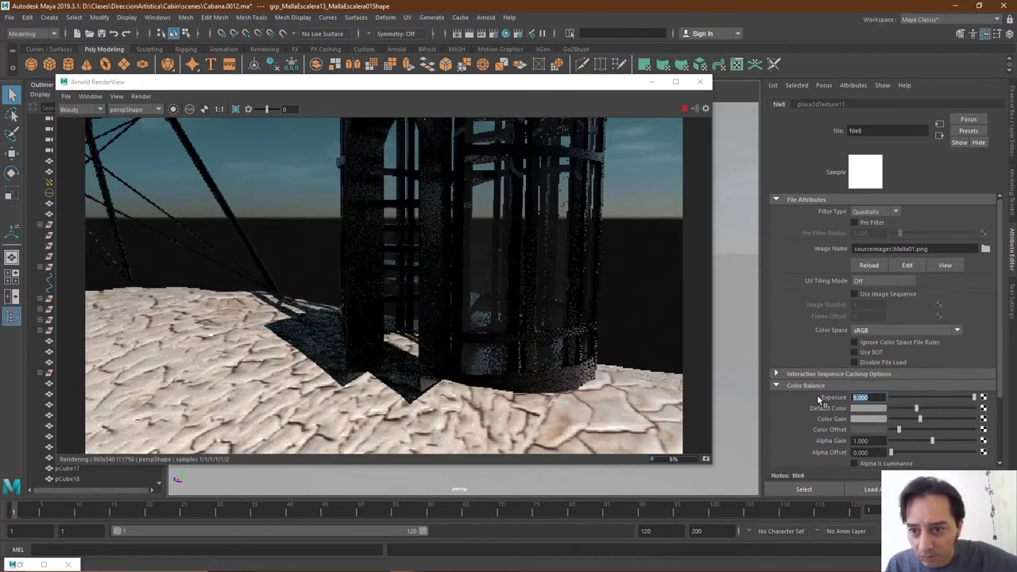
pyautogui.write('50')
pyautogui.press('Return')
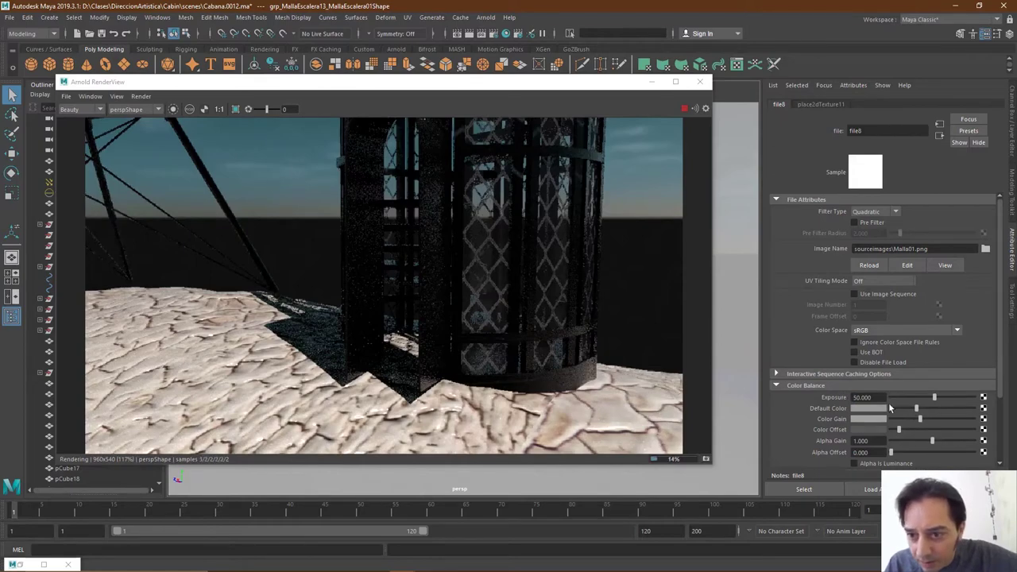
# Adjust the texture's color balance to a dark grey color gain, near-white default color and black color offset
pyautogui.moveTo(921, 424); pyautogui.dragTo(898, 427)
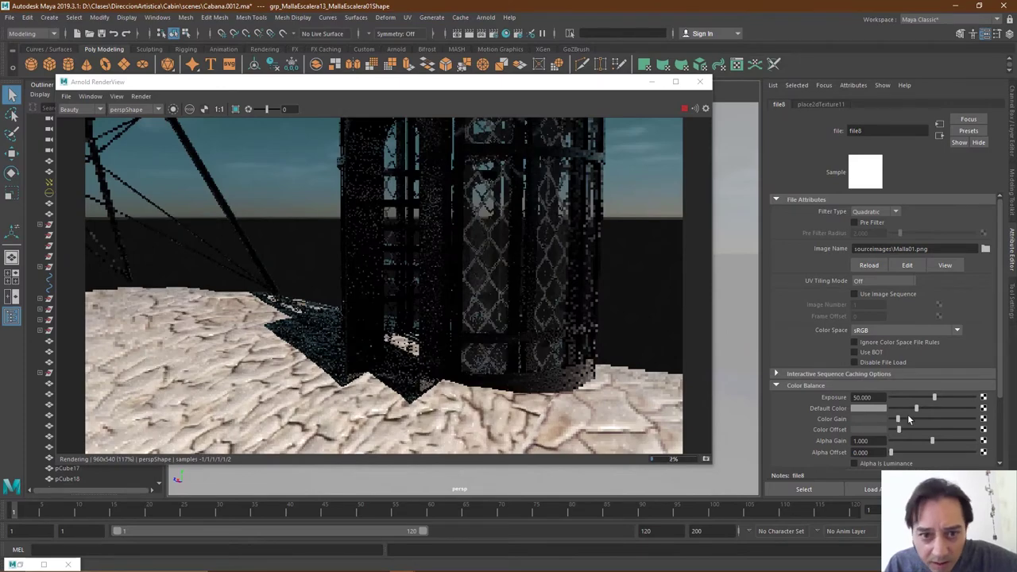
pyautogui.moveTo(918, 408); pyautogui.dragTo(966, 409)
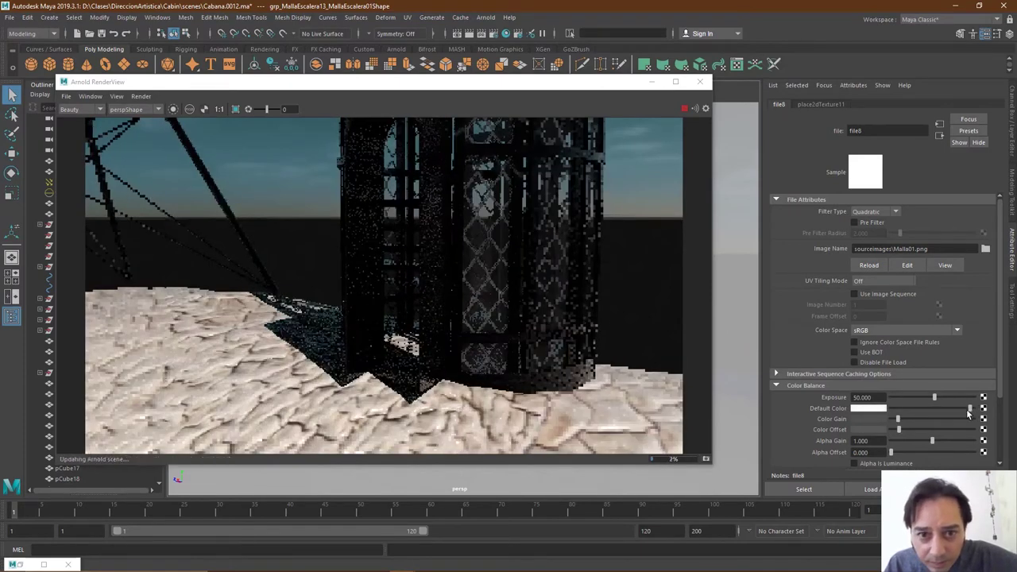
pyautogui.moveTo(901, 432)
pyautogui.mouseDown()
pyautogui.moveTo(943, 431)
pyautogui.moveTo(890, 439)
pyautogui.mouseUp()
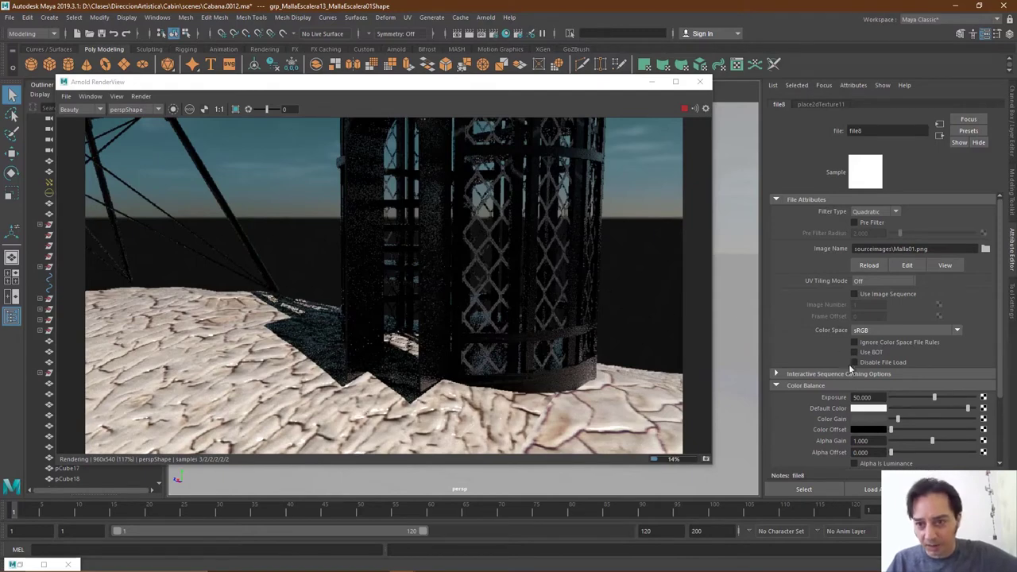
# Set the Repeat UV of the Malla01.png texture to 10 by 10
pyautogui.click(819, 105)
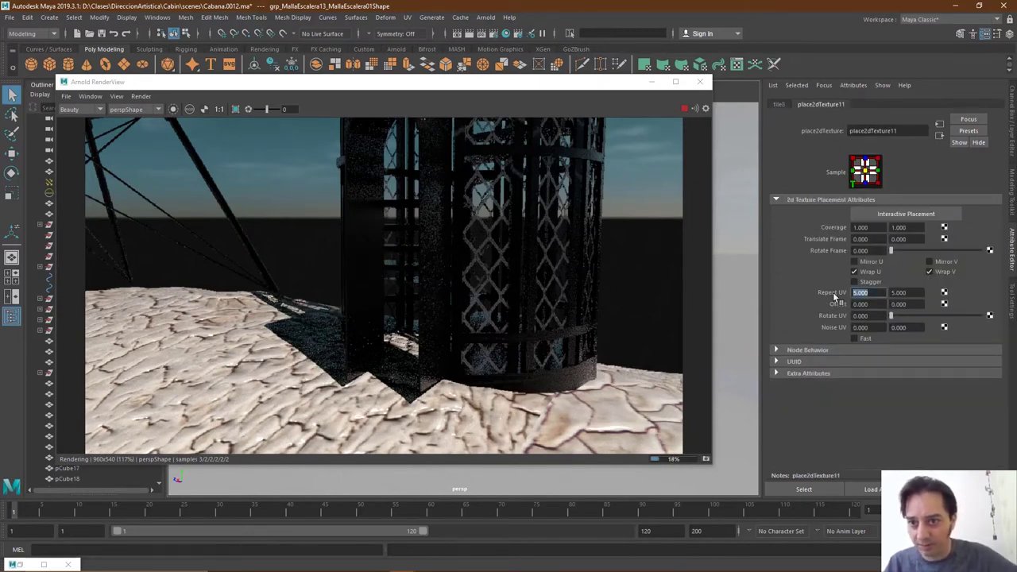
pyautogui.write('10')
pyautogui.press('Tab')
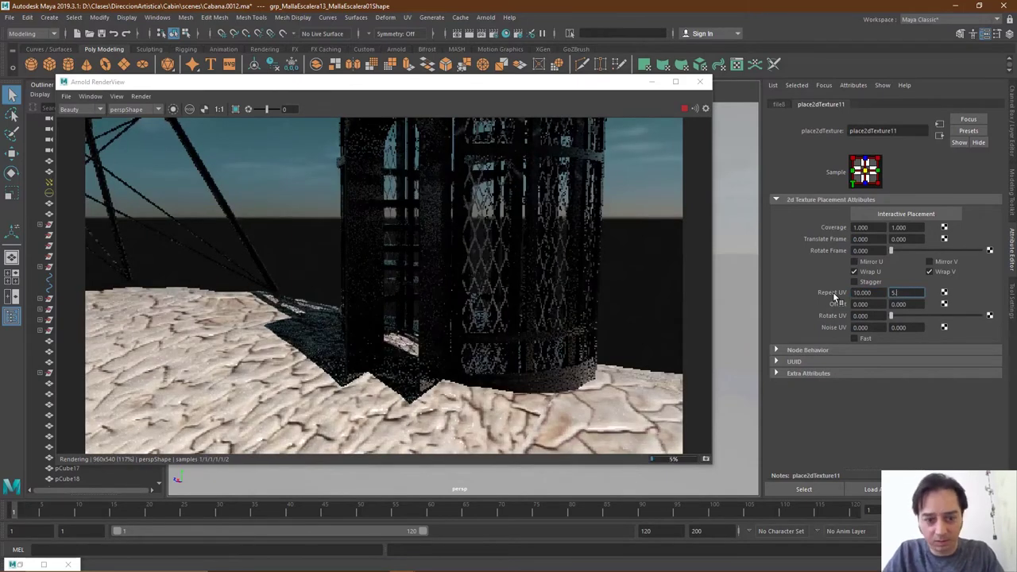
pyautogui.write('10')
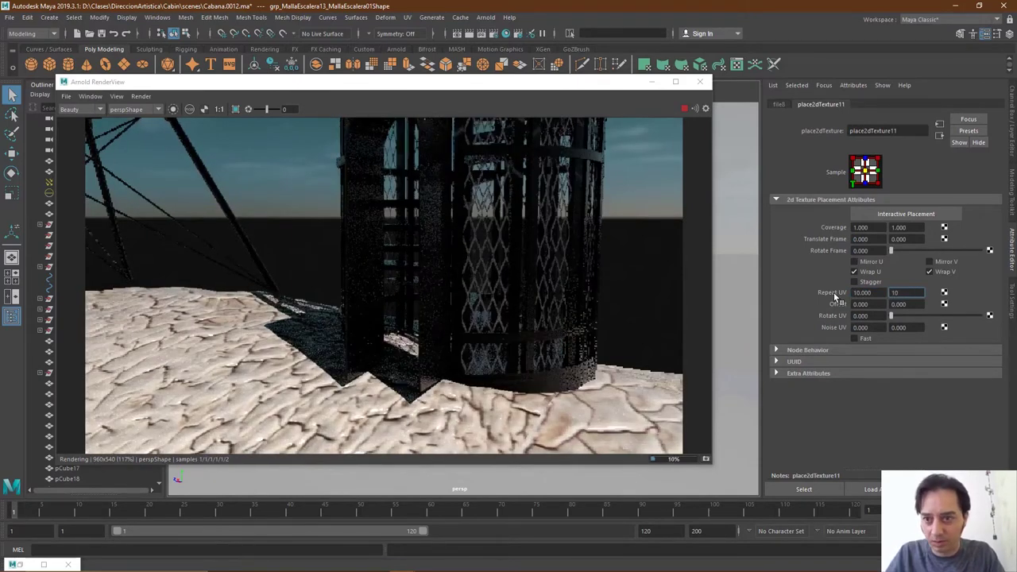
# Set the Repeat UV of the Malla01.png texture placement to 15 by 15
pyautogui.click(879, 293)
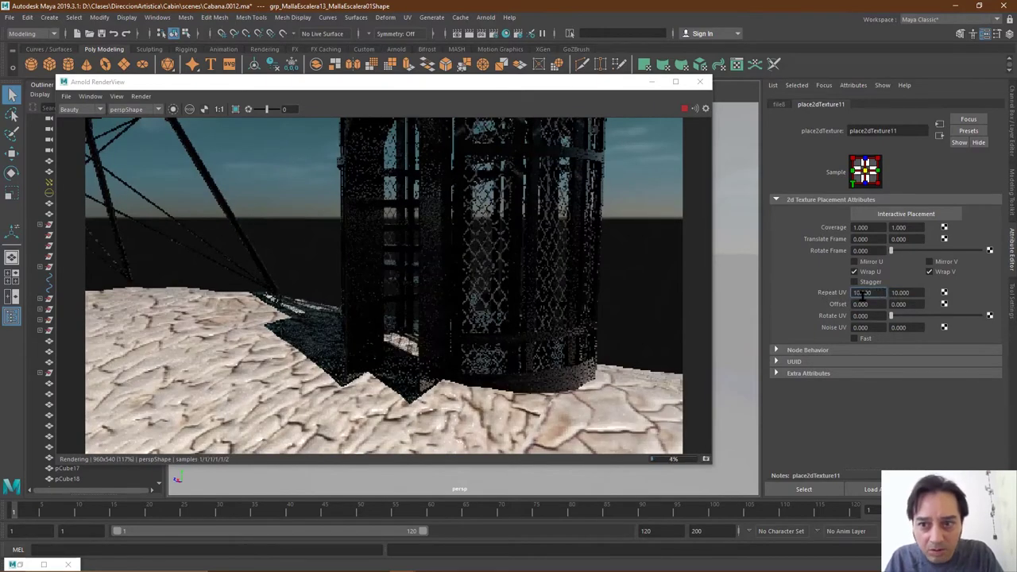
pyautogui.doubleClick(864, 293)
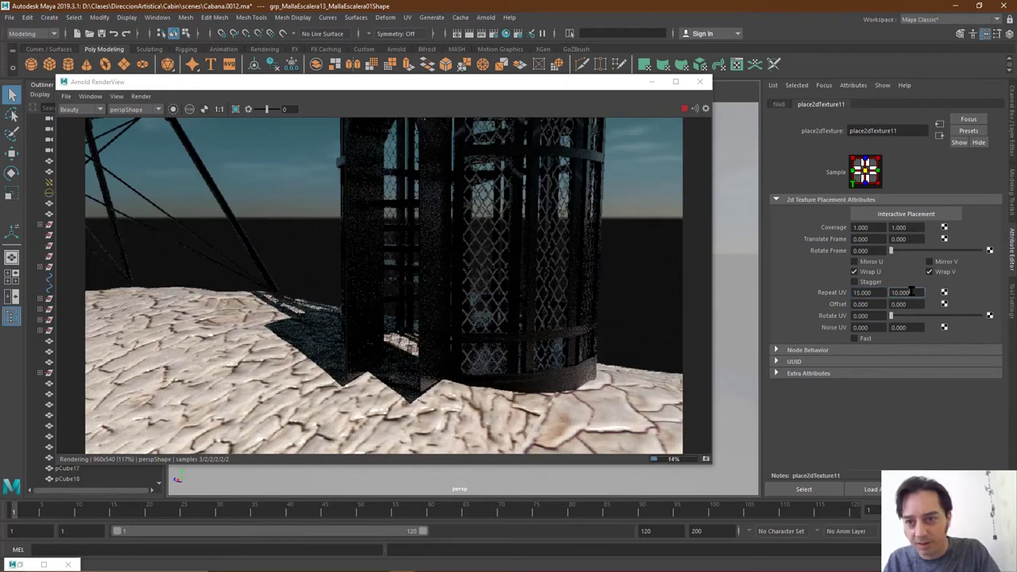
pyautogui.doubleClick(906, 292)
pyautogui.write('15')
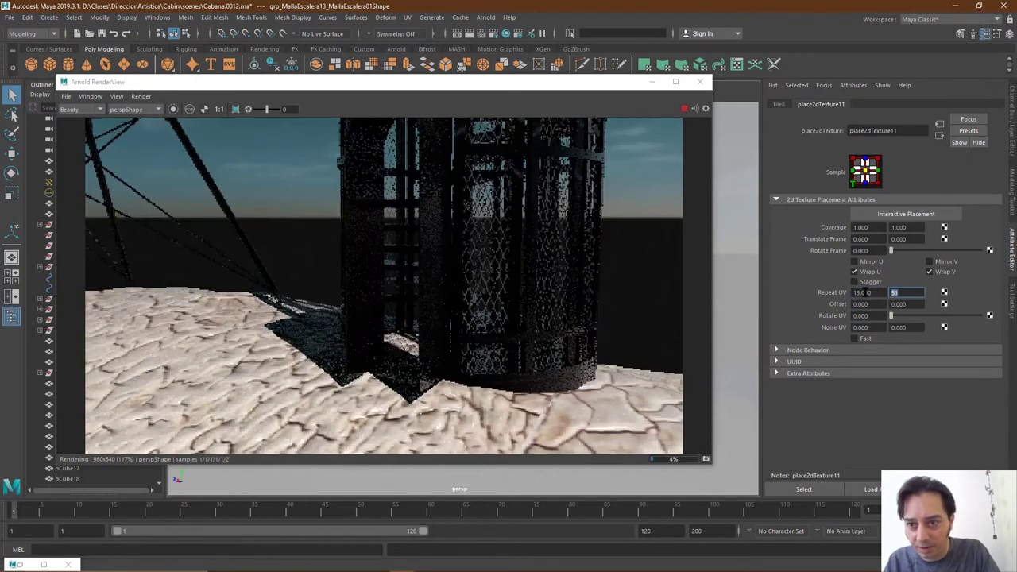
pyautogui.write('5')
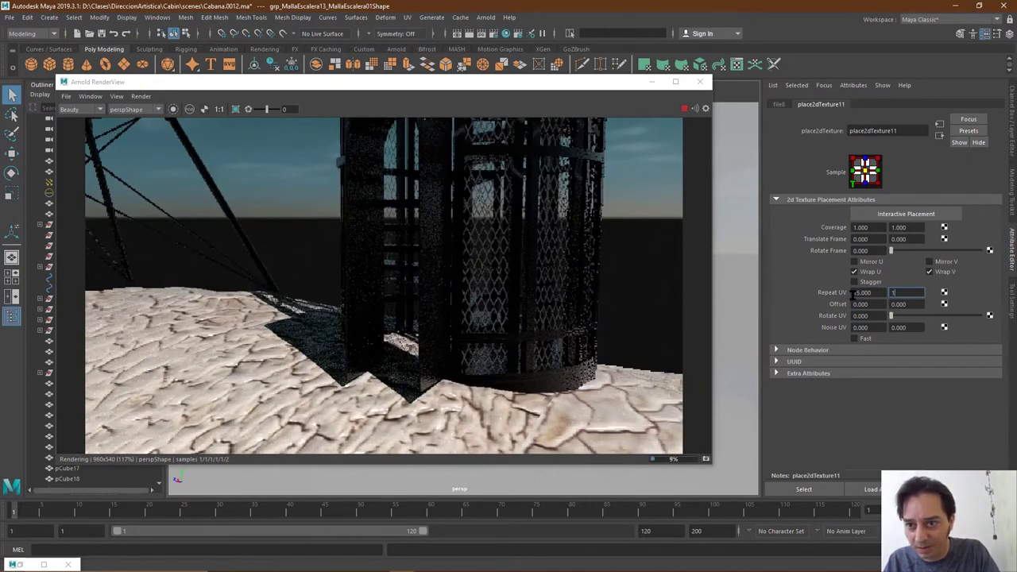
pyautogui.click(872, 293)
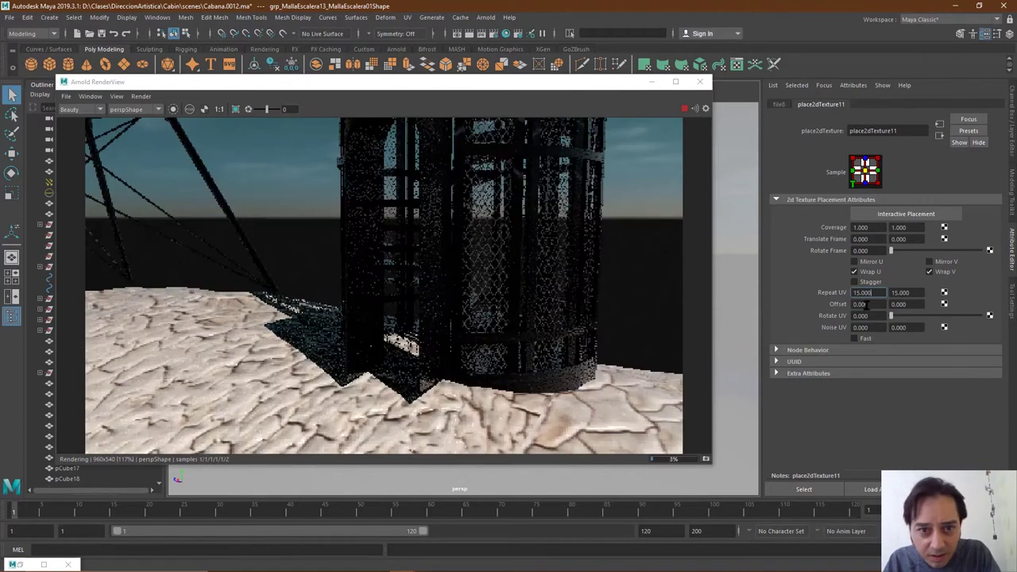
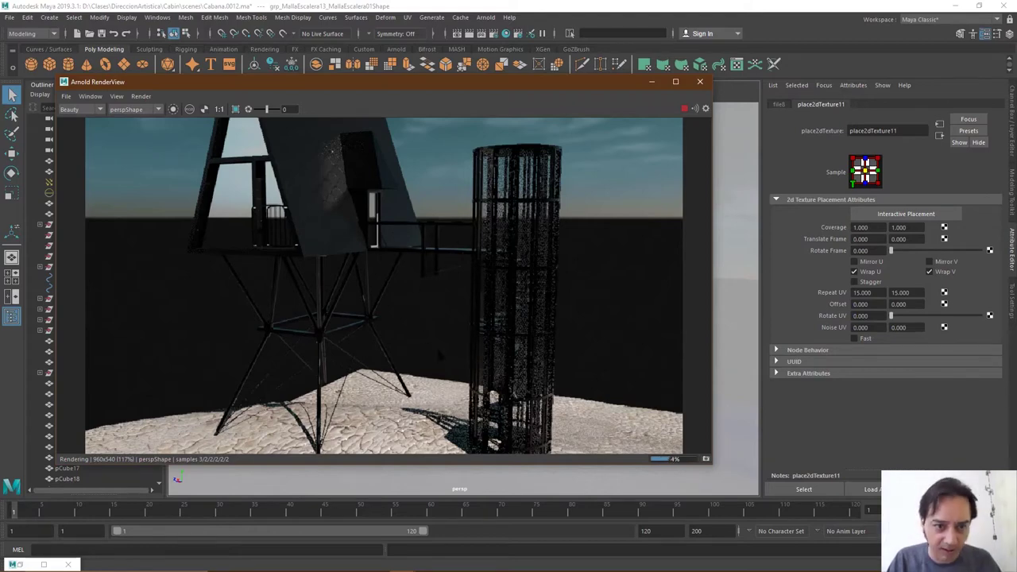
# Save the scene as a new incremental version and close the Arnold render view
pyautogui.keyDown('alt'); pyautogui.moveTo(425, 330); pyautogui.dragTo(411, 223); pyautogui.keyUp('alt')
pyautogui.moveTo(411, 223)
pyautogui.keyDown('alt'); pyautogui.mouseDown(button='right')
pyautogui.moveTo(373, 226)
pyautogui.moveTo(393, 226)
pyautogui.mouseUp(button='right'); pyautogui.keyUp('alt')
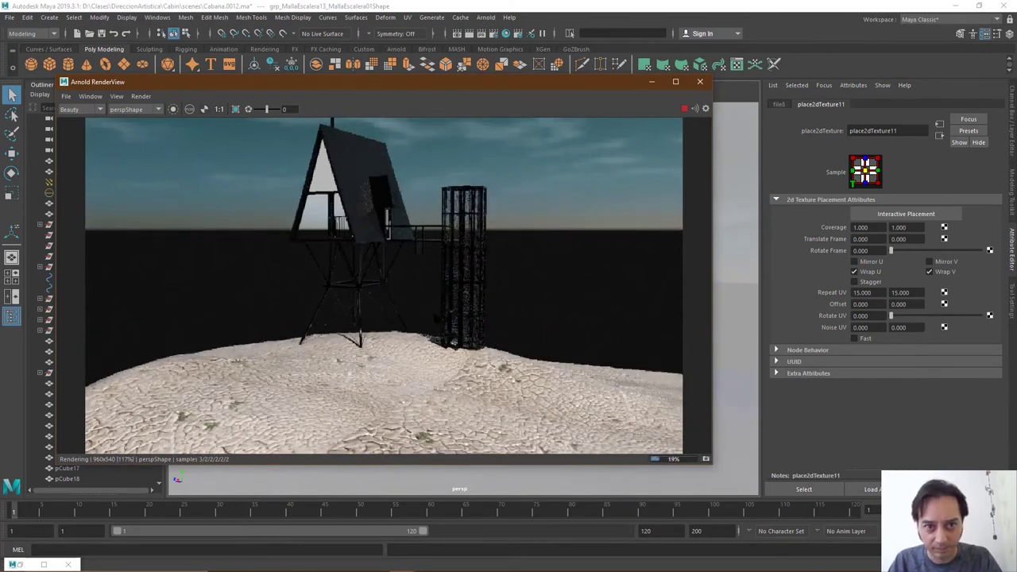
pyautogui.click(9, 17)
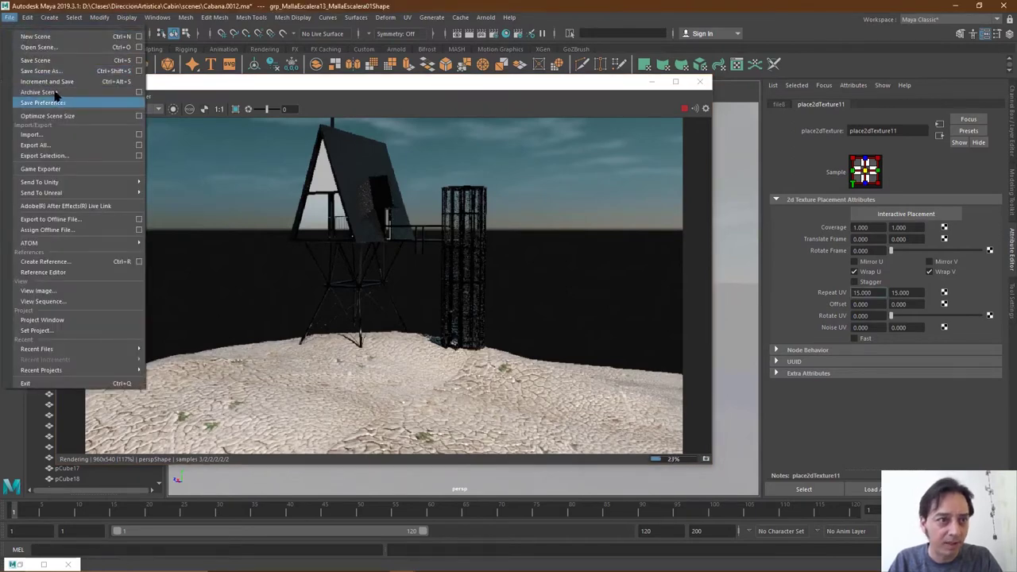
pyautogui.click(61, 82)
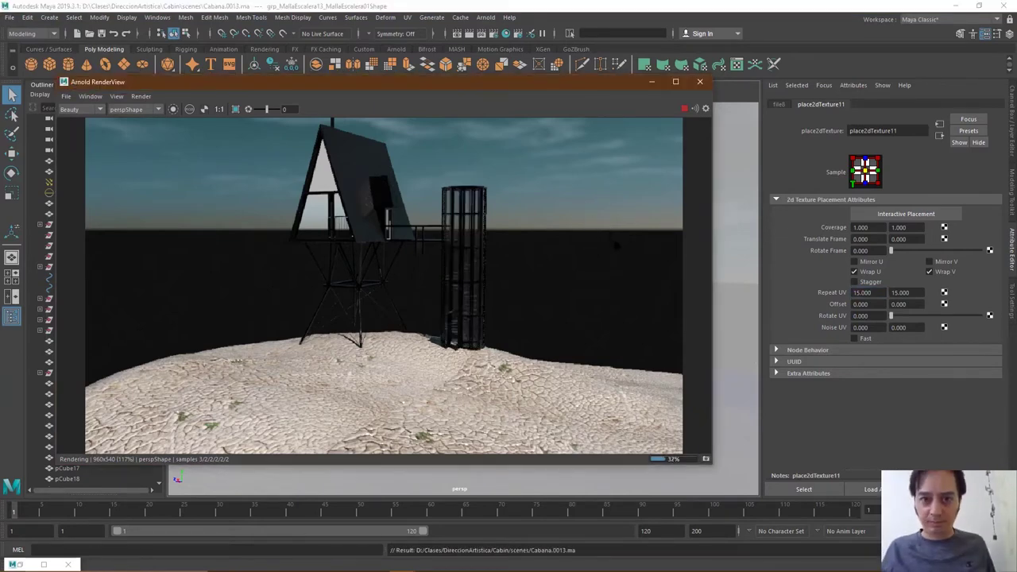
pyautogui.click(700, 82)
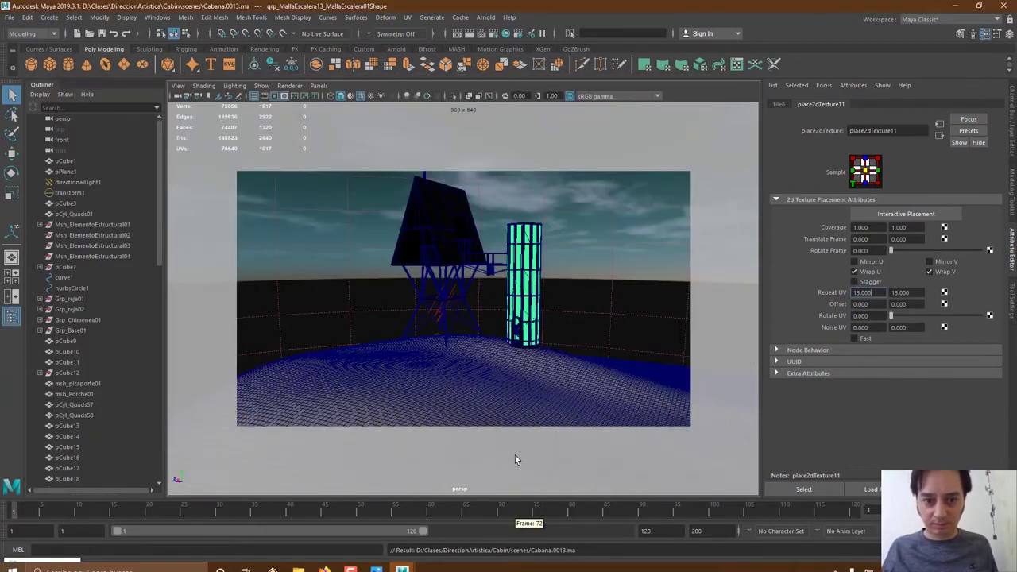
pyautogui.click(351, 562)
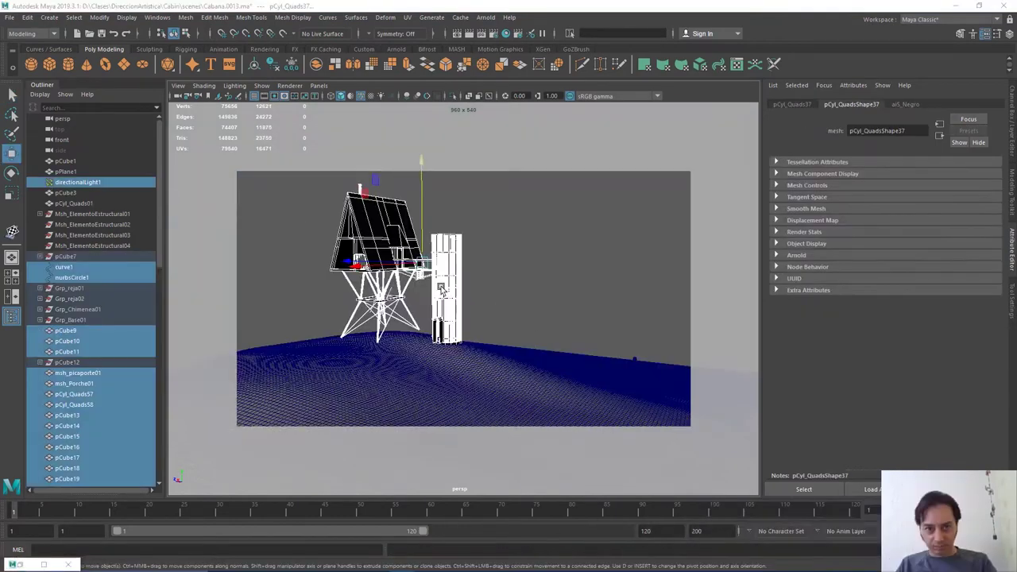
# Group the selected cabin and stair tower objects and center the group's pivot
pyautogui.keyDown('alt'); pyautogui.moveTo(442, 288); pyautogui.dragTo(500, 283); pyautogui.keyUp('alt')
pyautogui.hotkey('ctrl', 'g')
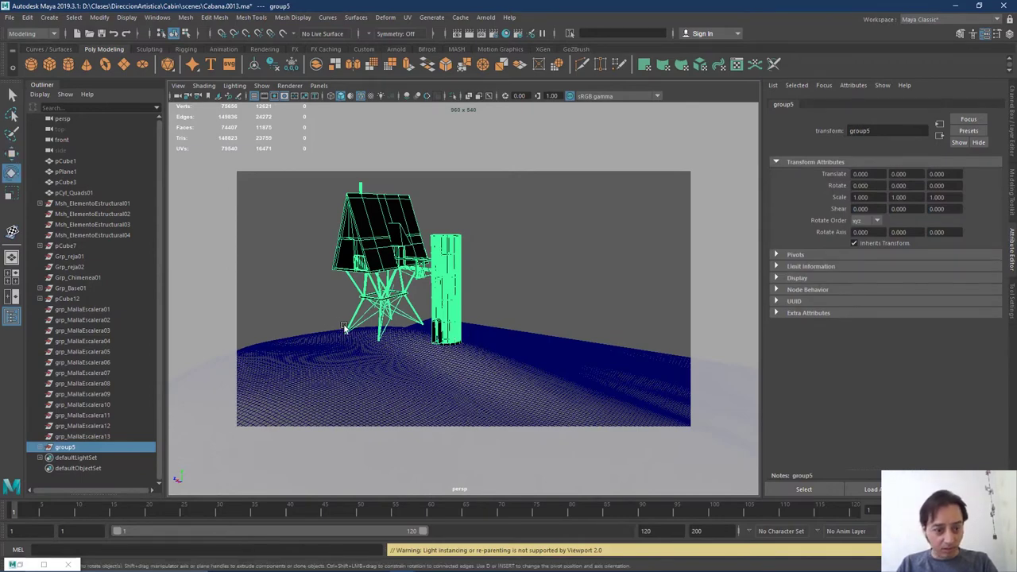
pyautogui.press('r')
pyautogui.press('w')
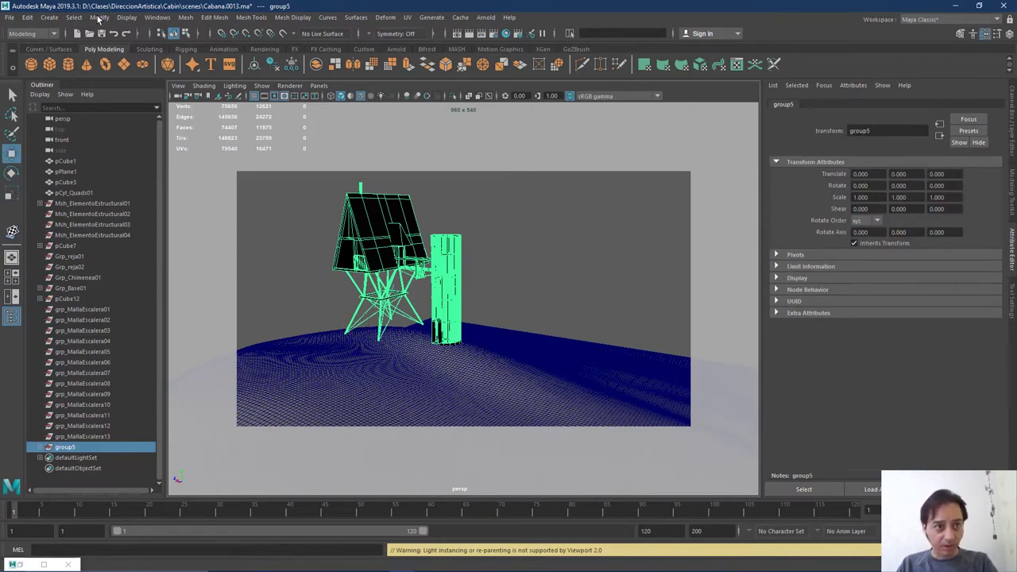
pyautogui.click(98, 19)
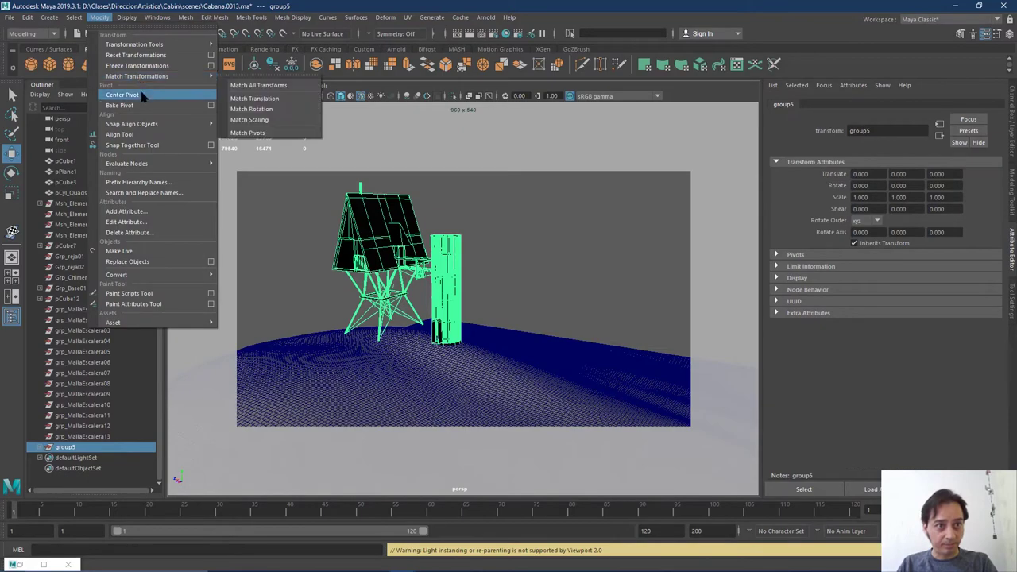
pyautogui.click(155, 96)
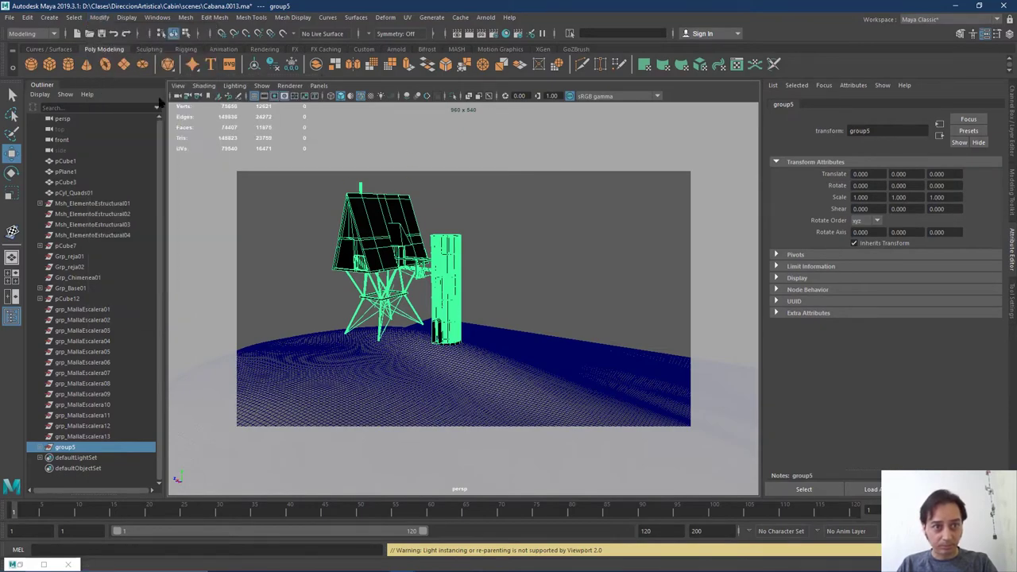
# Rotate the cabin and tower group about 132 degrees around the vertical Y axis
pyautogui.keyDown('alt'); pyautogui.moveTo(453, 393); pyautogui.dragTo(425, 368); pyautogui.keyUp('alt')
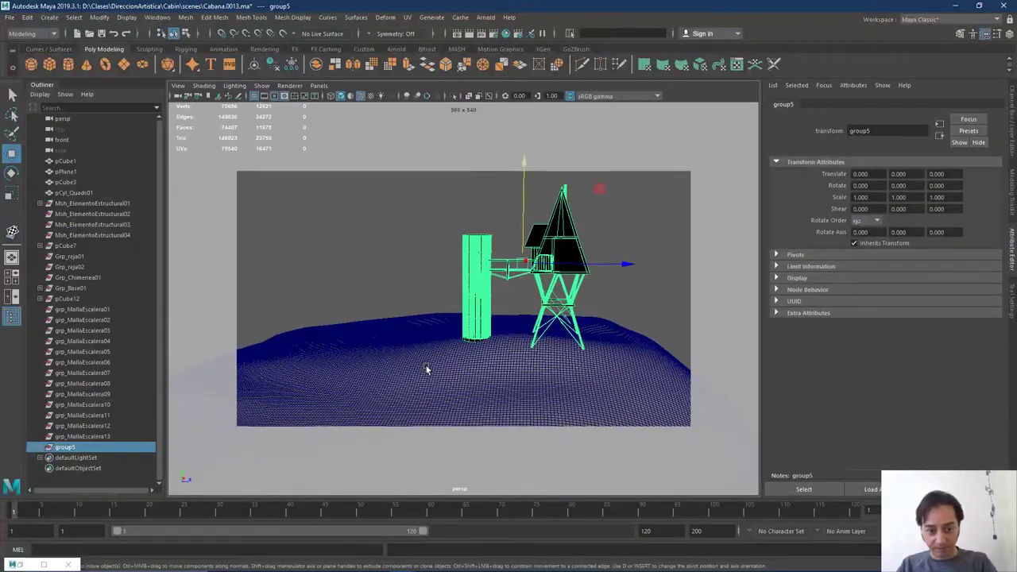
pyautogui.press('r')
pyautogui.press('e')
pyautogui.moveTo(501, 270); pyautogui.dragTo(612, 268)
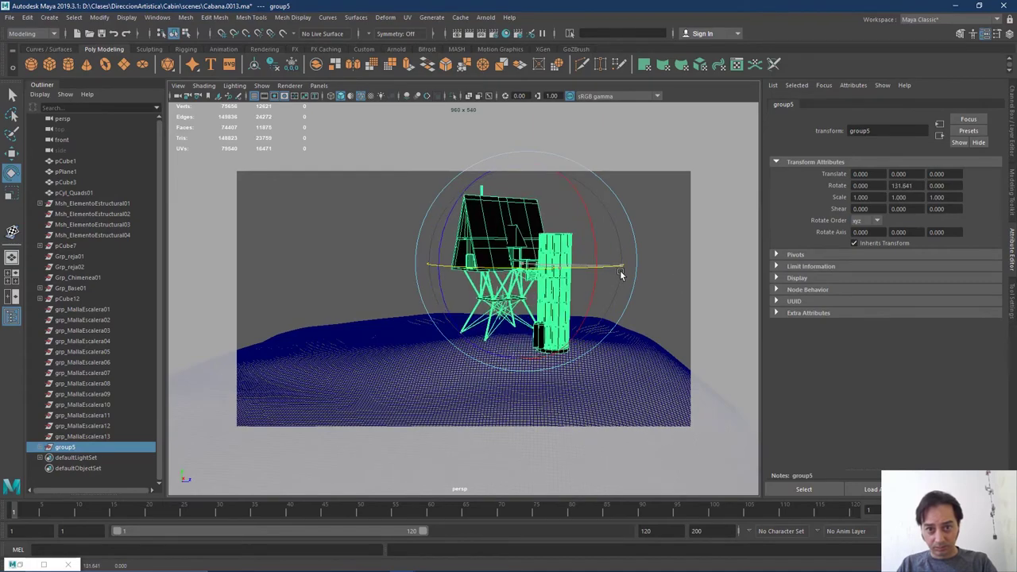
pyautogui.press('space')
pyautogui.click(501, 404)
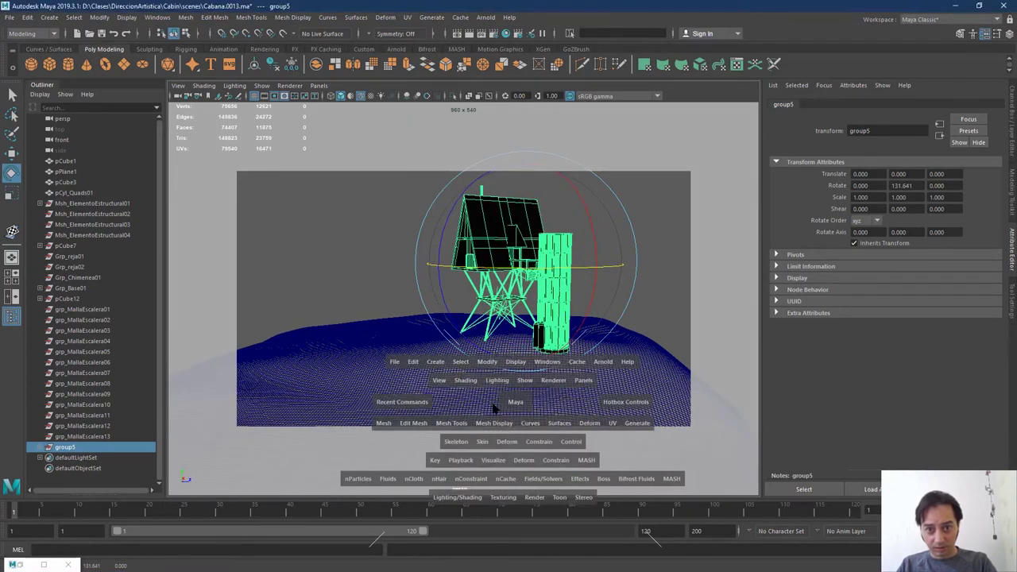
# Move the cabin and tower group over the hill to about 73.5 in X and -0.8 in Y
pyautogui.keyDown('alt'); pyautogui.moveTo(501, 404); pyautogui.dragTo(437, 322); pyautogui.keyUp('alt')
pyautogui.scroll(-5, 530, 325)
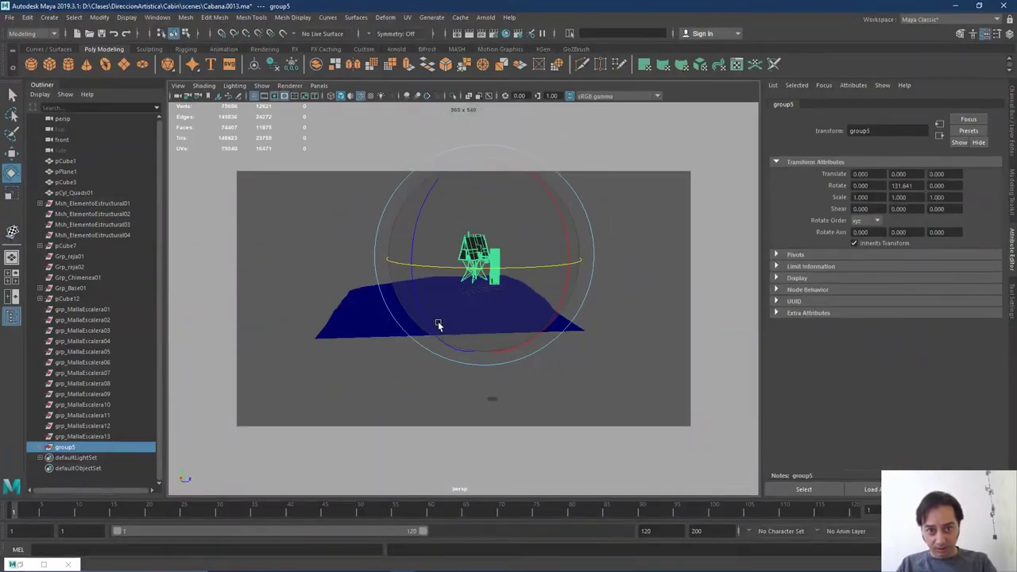
pyautogui.scroll(5, 479, 315)
pyautogui.keyDown('alt'); pyautogui.moveTo(527, 309); pyautogui.dragTo(504, 416); pyautogui.keyUp('alt')
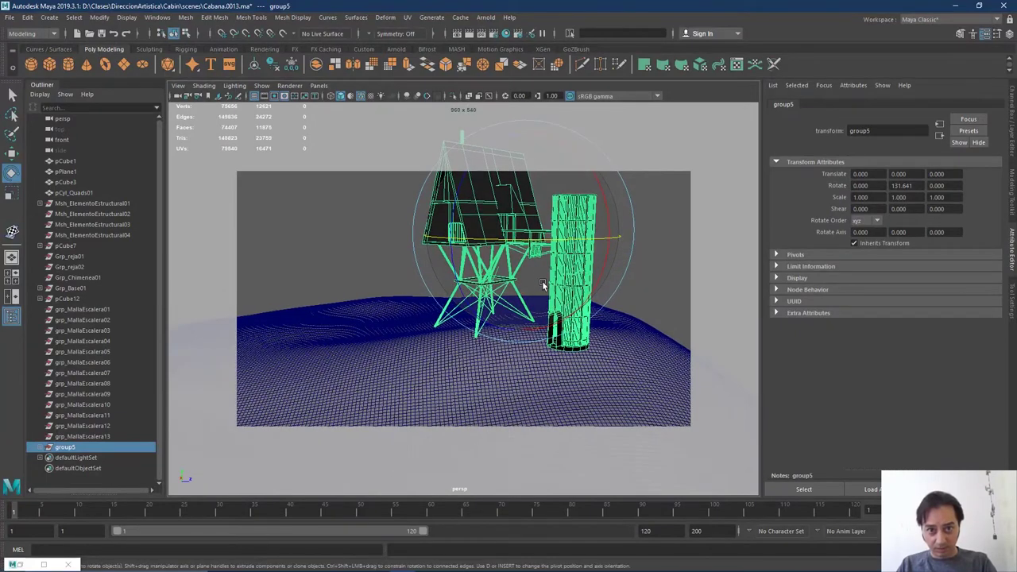
pyautogui.press('w')
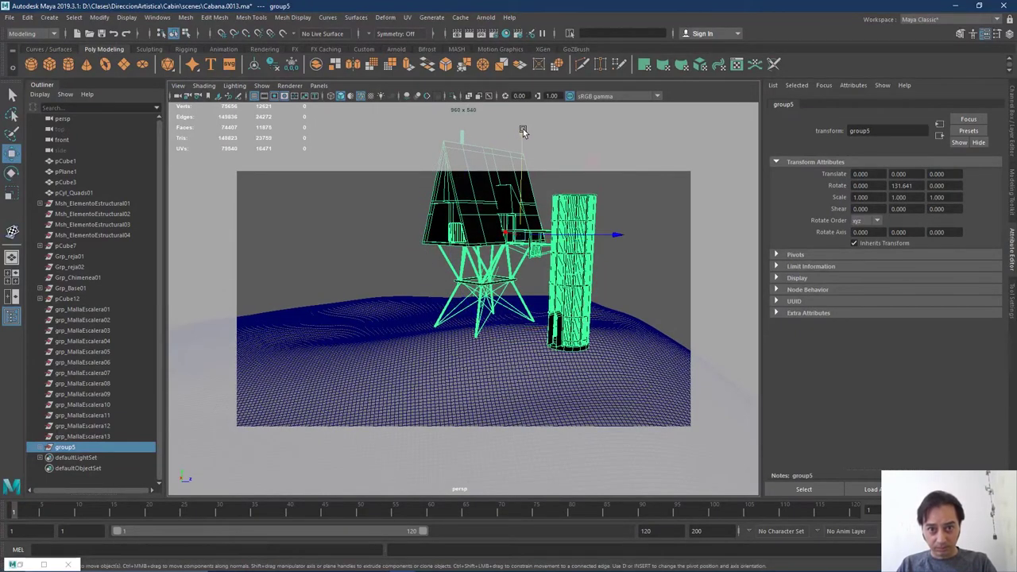
pyautogui.moveTo(522, 131)
pyautogui.mouseDown()
pyautogui.moveTo(518, 148)
pyautogui.moveTo(522, 119)
pyautogui.moveTo(522, 141)
pyautogui.mouseUp()
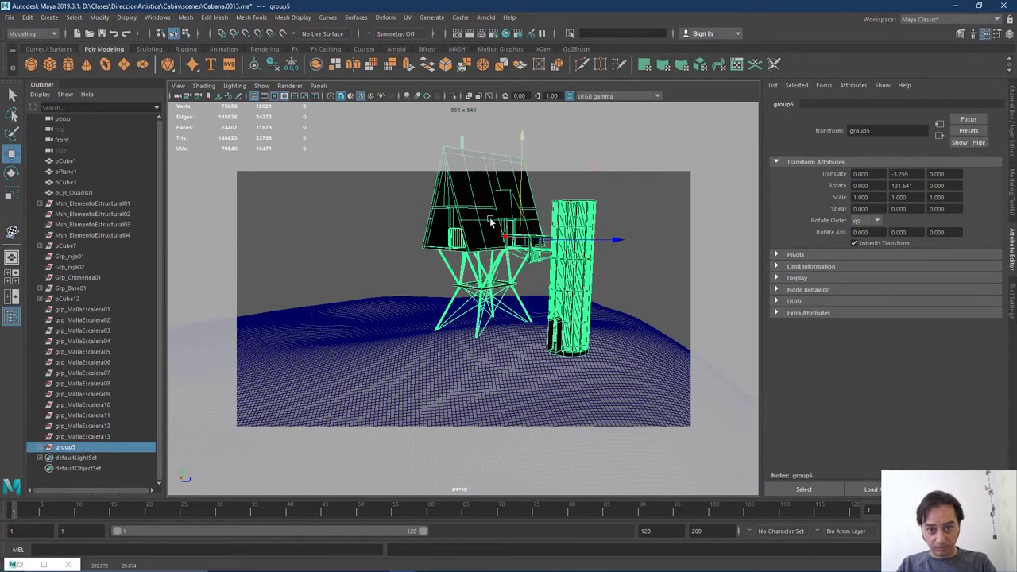
pyautogui.keyDown('alt'); pyautogui.moveTo(490, 223); pyautogui.dragTo(535, 266); pyautogui.keyUp('alt')
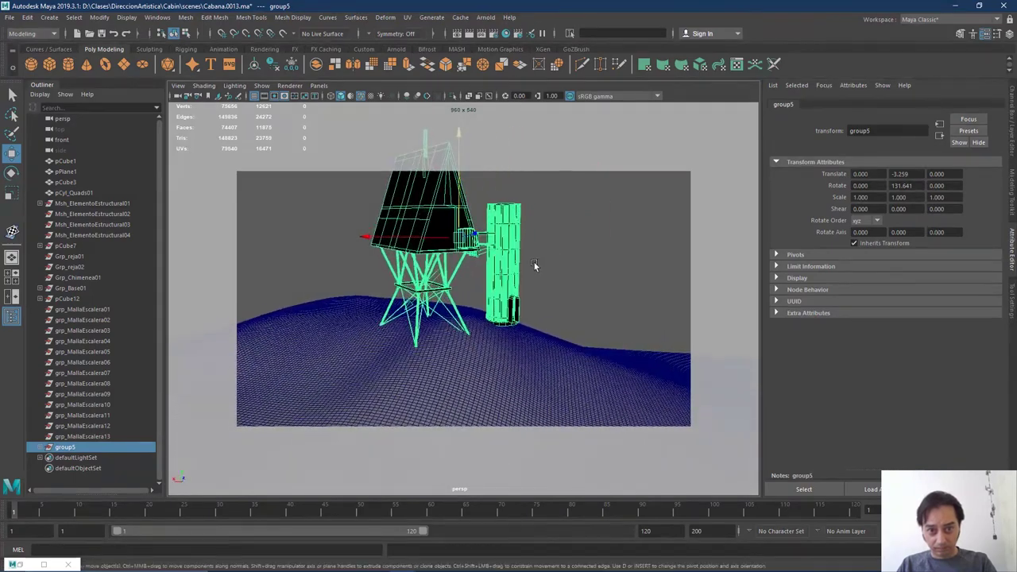
pyautogui.moveTo(372, 238); pyautogui.dragTo(546, 200)
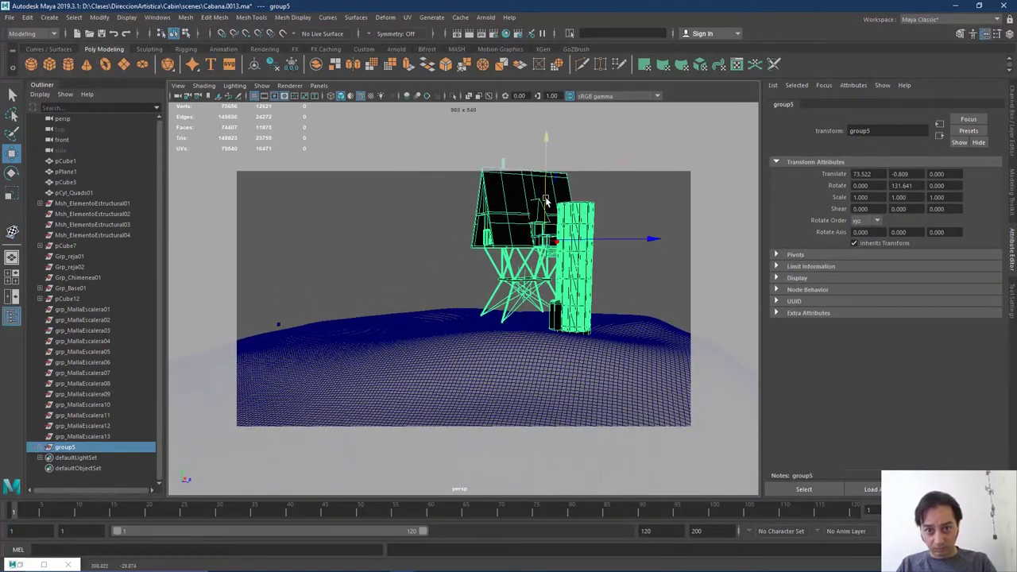
# Select the terrain plane and raise the ground under the cabin's nearest support legs with the Sculpt Tool
pyautogui.keyDown('alt'); pyautogui.moveTo(639, 306); pyautogui.dragTo(480, 365); pyautogui.keyUp('alt')
pyautogui.click(517, 347)
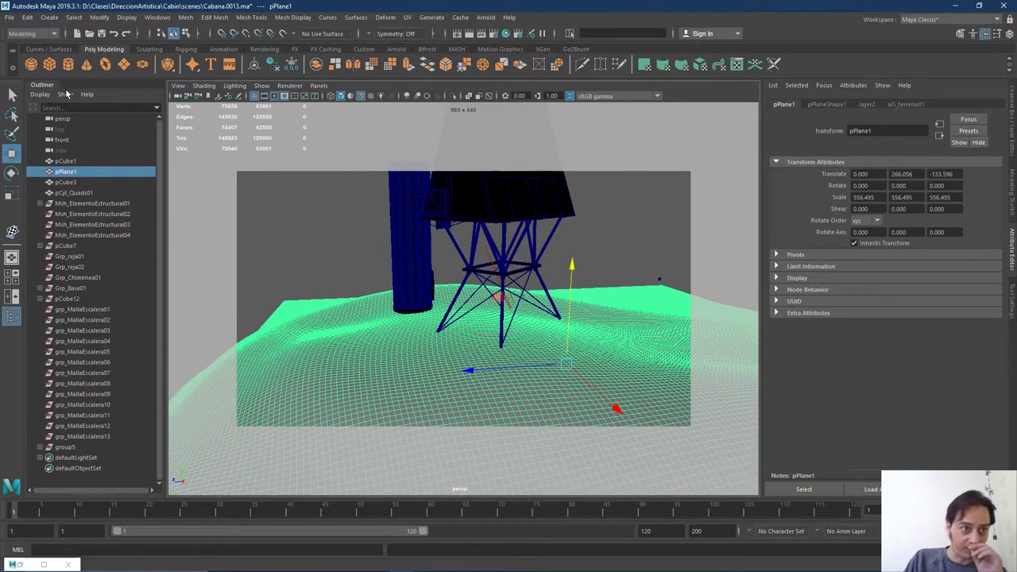
pyautogui.click(225, 18)
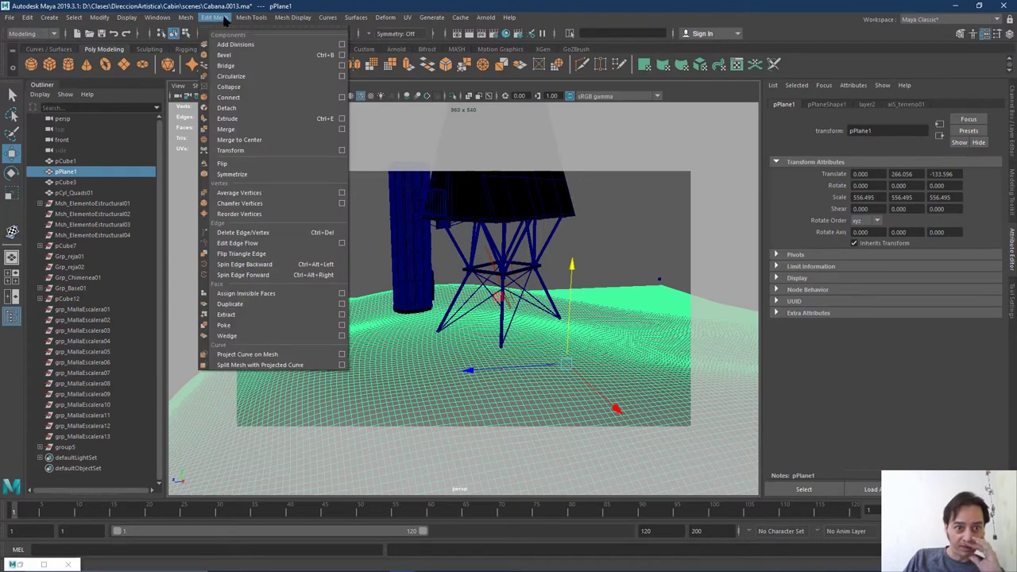
pyautogui.moveTo(246, 19)
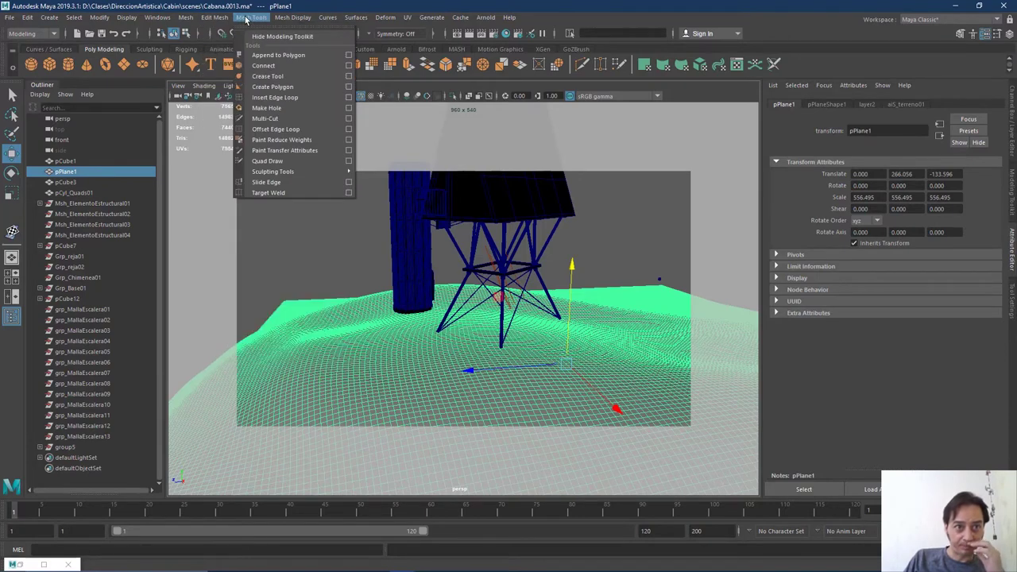
pyautogui.moveTo(307, 172)
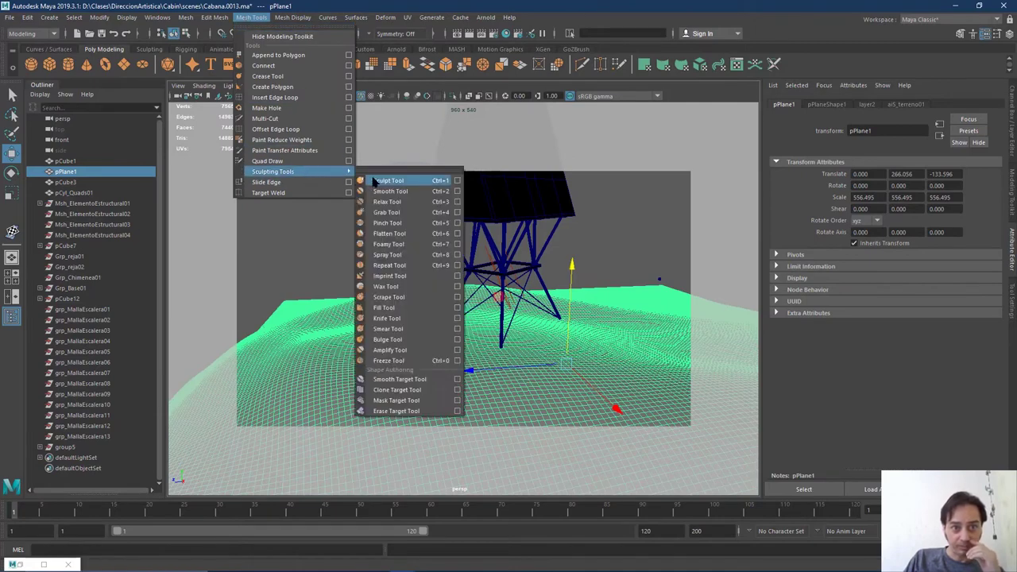
pyautogui.click(375, 180)
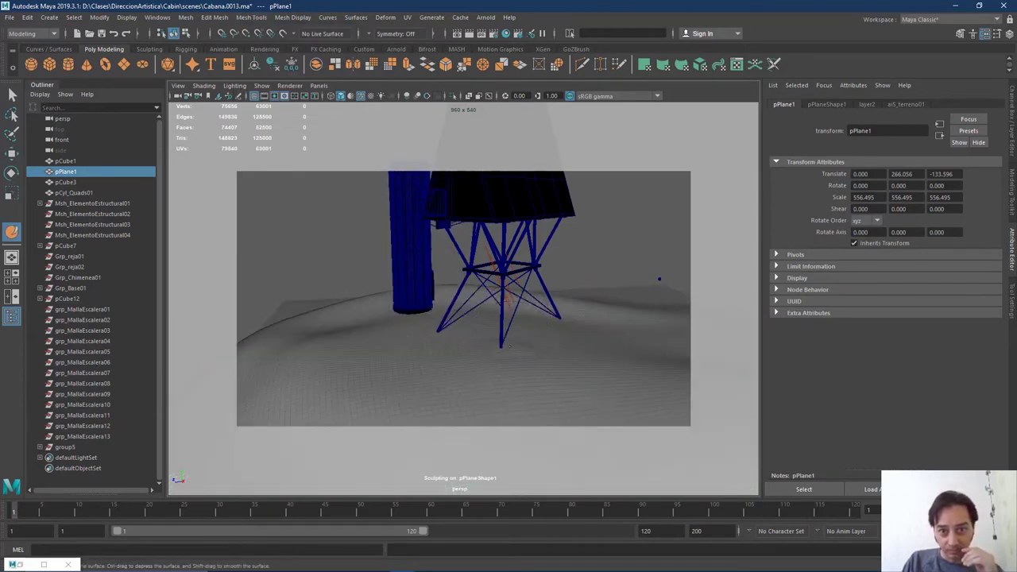
pyautogui.click(475, 350)
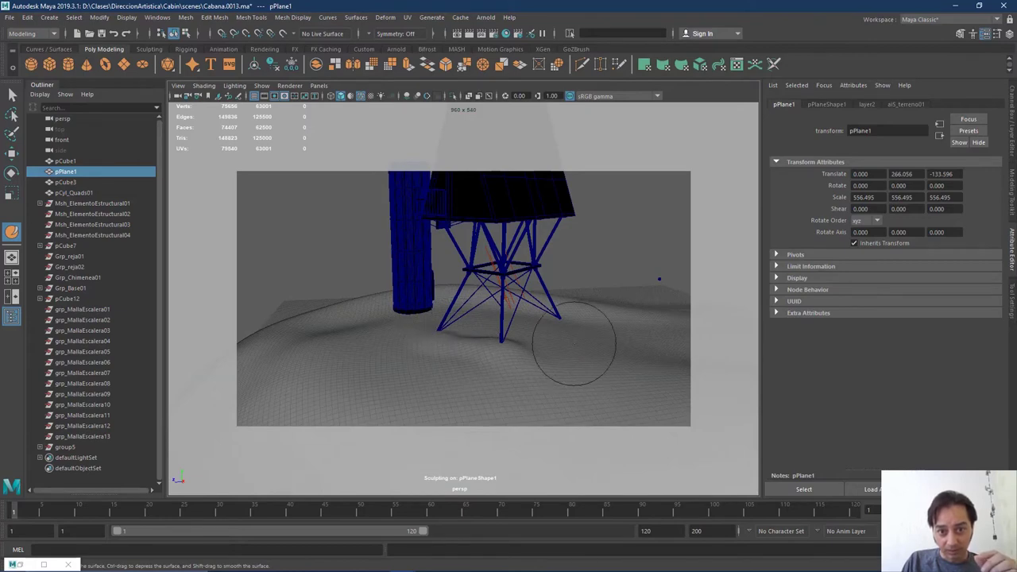
# Sculpt the terrain upward beneath the support legs on the cabin's opposite side
pyautogui.keyDown('alt'); pyautogui.moveTo(612, 357); pyautogui.dragTo(524, 370); pyautogui.keyUp('alt')
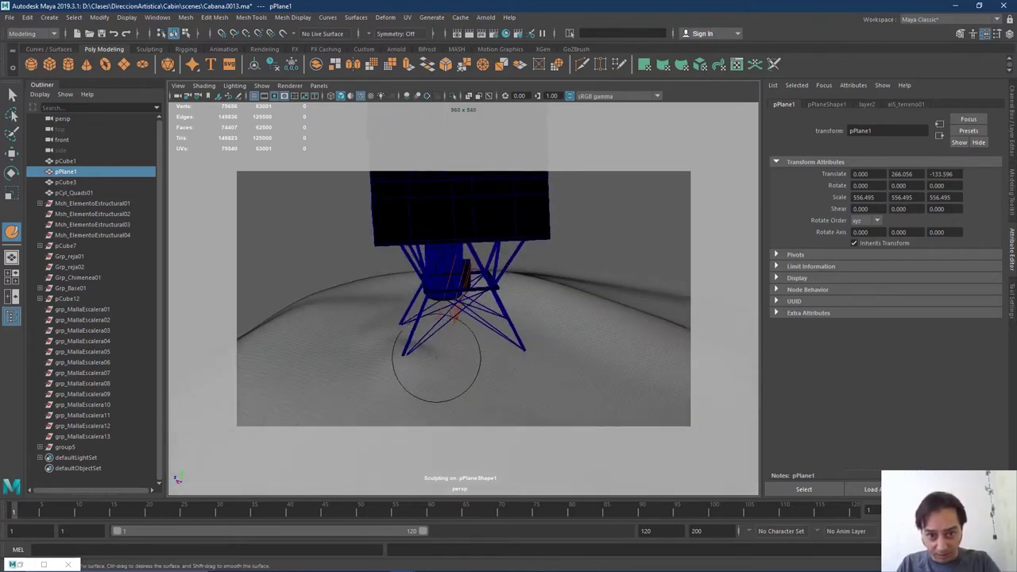
pyautogui.moveTo(436, 361)
pyautogui.mouseDown()
pyautogui.moveTo(508, 347)
pyautogui.moveTo(450, 338)
pyautogui.mouseUp()
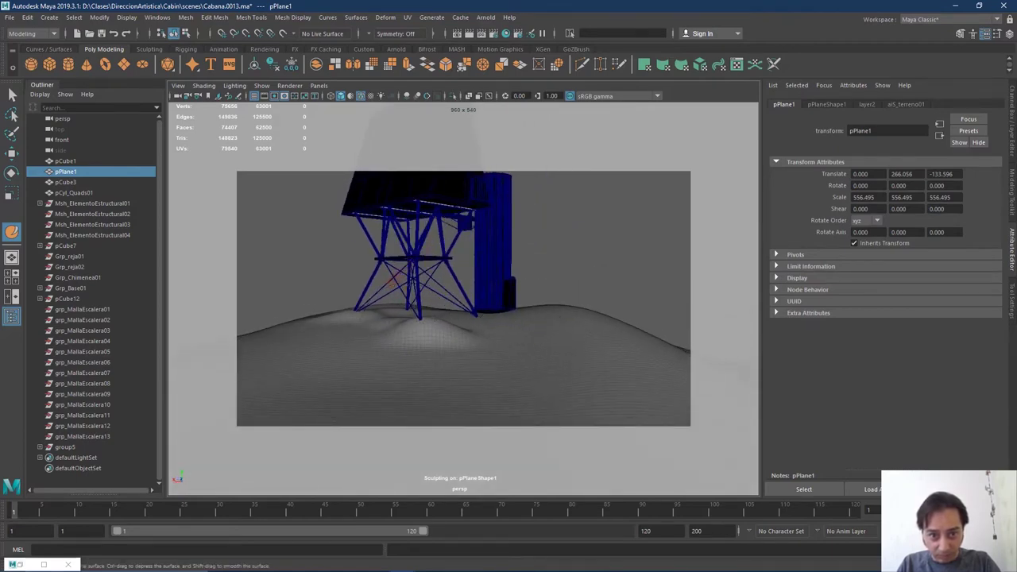
pyautogui.moveTo(449, 339)
pyautogui.keyDown('alt'); pyautogui.mouseDown()
pyautogui.moveTo(483, 336)
pyautogui.moveTo(427, 349)
pyautogui.mouseUp(); pyautogui.keyUp('alt')
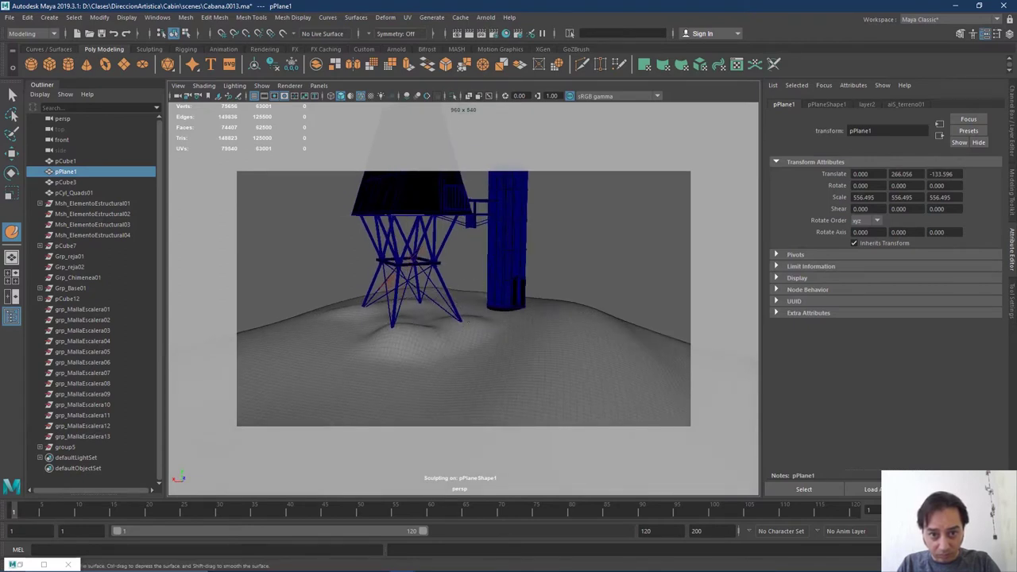
# Sculpt the ground around the stair tower's base and between it and the cabin's support legs
pyautogui.moveTo(439, 337)
pyautogui.keyDown('alt'); pyautogui.mouseDown()
pyautogui.moveTo(424, 336)
pyautogui.moveTo(564, 350)
pyautogui.moveTo(685, 335)
pyautogui.mouseUp(); pyautogui.keyUp('alt')
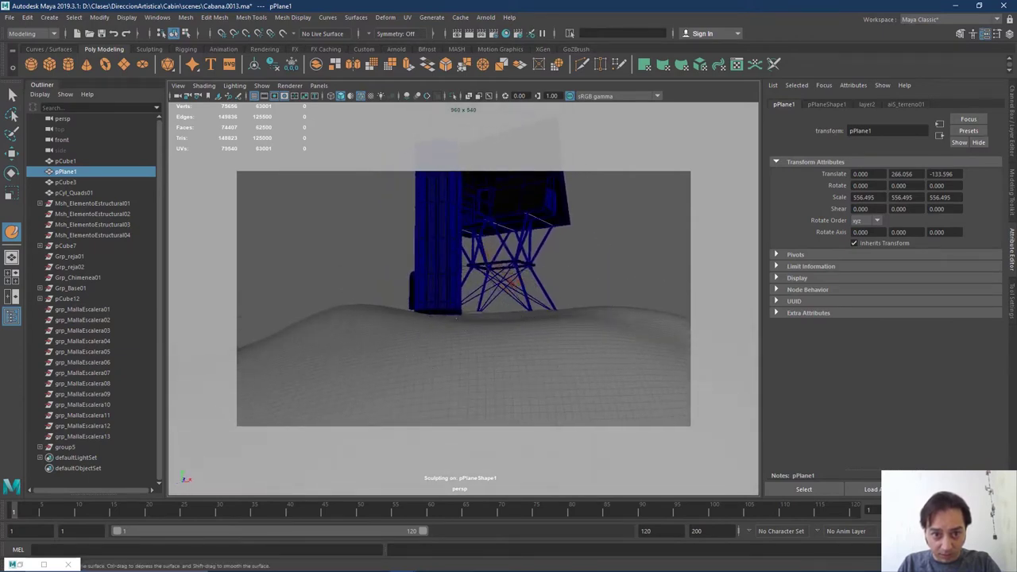
pyautogui.keyDown('alt'); pyautogui.moveTo(457, 317); pyautogui.dragTo(464, 348); pyautogui.keyUp('alt')
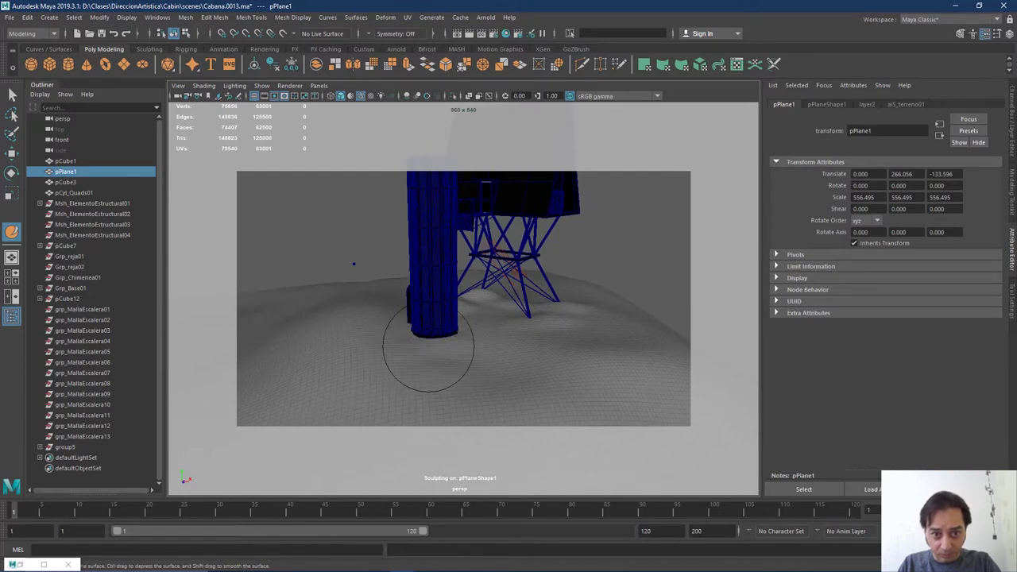
pyautogui.keyDown('alt'); pyautogui.moveTo(521, 327); pyautogui.dragTo(475, 341); pyautogui.keyUp('alt')
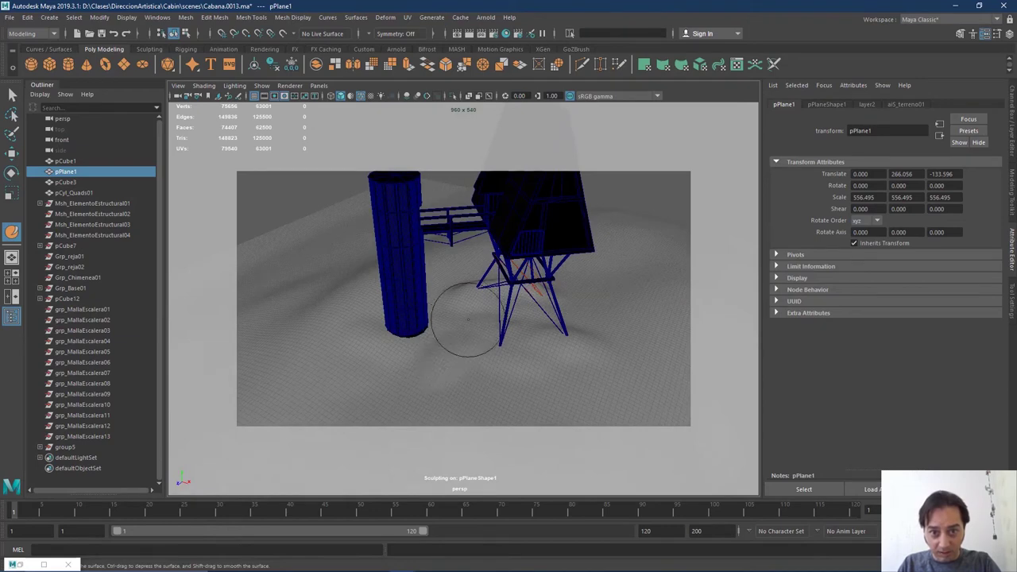
pyautogui.moveTo(590, 316); pyautogui.dragTo(622, 306)
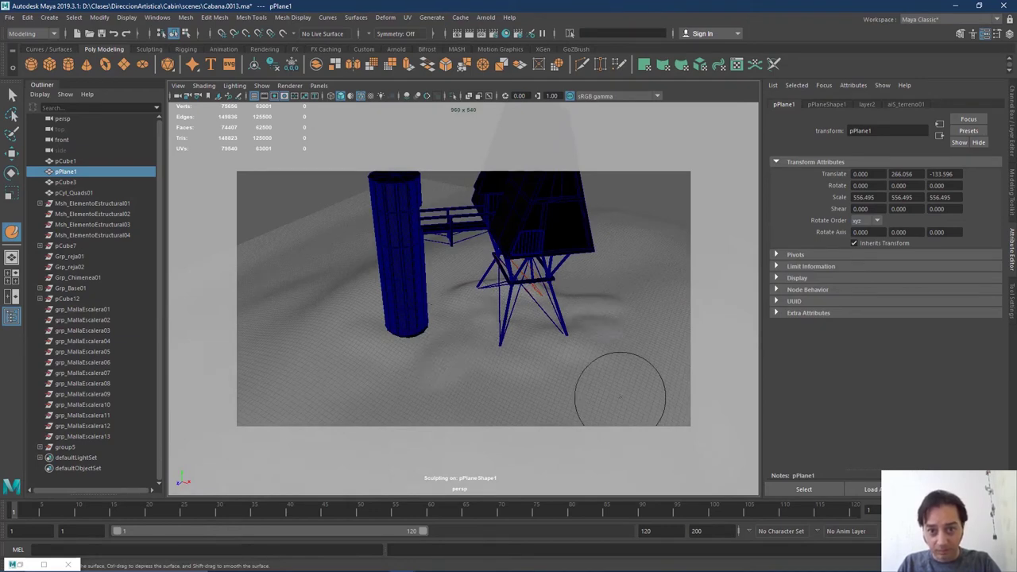
pyautogui.moveTo(620, 395)
pyautogui.keyDown('alt'); pyautogui.mouseDown()
pyautogui.moveTo(522, 374)
pyautogui.moveTo(570, 350)
pyautogui.moveTo(540, 355)
pyautogui.mouseUp(); pyautogui.keyUp('alt')
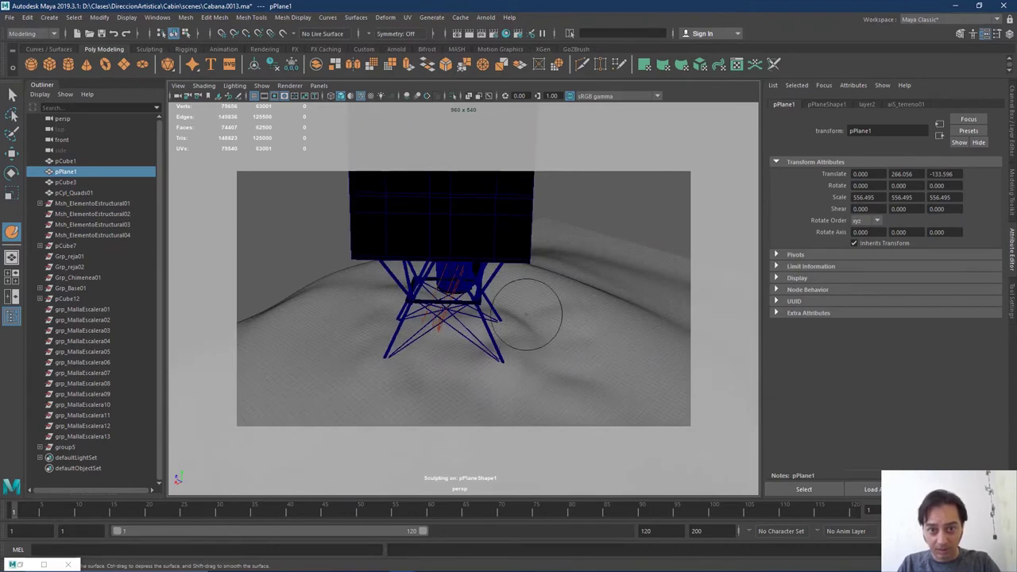
pyautogui.moveTo(543, 350)
pyautogui.keyDown('alt'); pyautogui.mouseDown()
pyautogui.moveTo(472, 371)
pyautogui.moveTo(413, 370)
pyautogui.moveTo(538, 357)
pyautogui.moveTo(498, 366)
pyautogui.mouseUp(); pyautogui.keyUp('alt')
pyautogui.scroll(5, 519, 352)
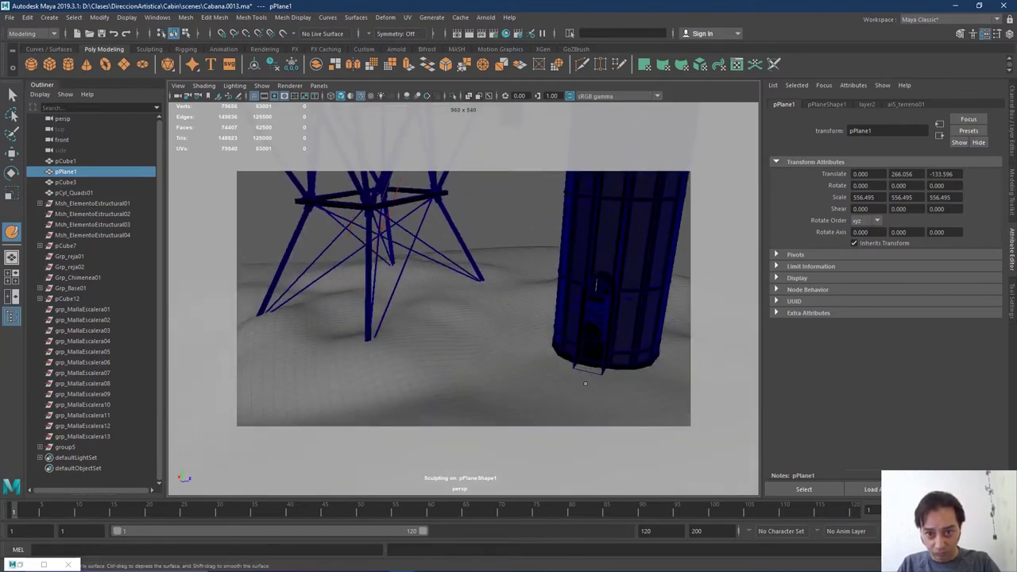
pyautogui.moveTo(585, 384)
pyautogui.keyDown('alt'); pyautogui.mouseDown()
pyautogui.moveTo(425, 371)
pyautogui.moveTo(379, 311)
pyautogui.moveTo(377, 371)
pyautogui.moveTo(552, 379)
pyautogui.moveTo(517, 360)
pyautogui.moveTo(567, 294)
pyautogui.moveTo(583, 357)
pyautogui.moveTo(595, 345)
pyautogui.moveTo(583, 327)
pyautogui.moveTo(619, 362)
pyautogui.moveTo(633, 429)
pyautogui.moveTo(611, 404)
pyautogui.moveTo(599, 430)
pyautogui.moveTo(620, 431)
pyautogui.moveTo(628, 407)
pyautogui.moveTo(567, 345)
pyautogui.moveTo(577, 339)
pyautogui.moveTo(572, 382)
pyautogui.moveTo(561, 334)
pyautogui.moveTo(566, 345)
pyautogui.mouseUp(); pyautogui.keyUp('alt')
pyautogui.scroll(-5, 551, 380)
pyautogui.scroll(2, 618, 362)
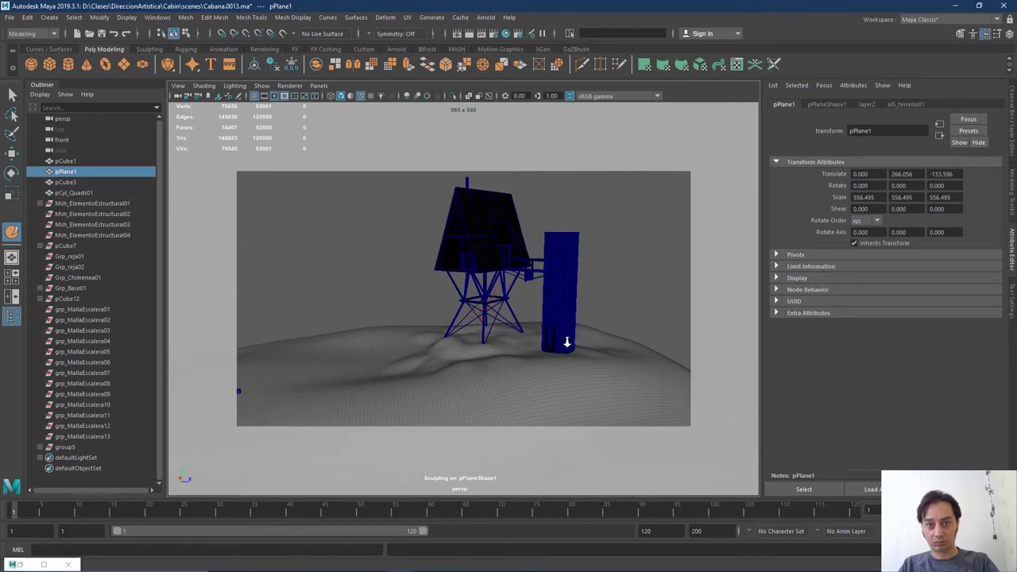
# Preview the cabin on the sculpted terrain in the Arnold render view, and save the scene as a new incremental version
pyautogui.click(486, 18)
pyautogui.click(503, 48)
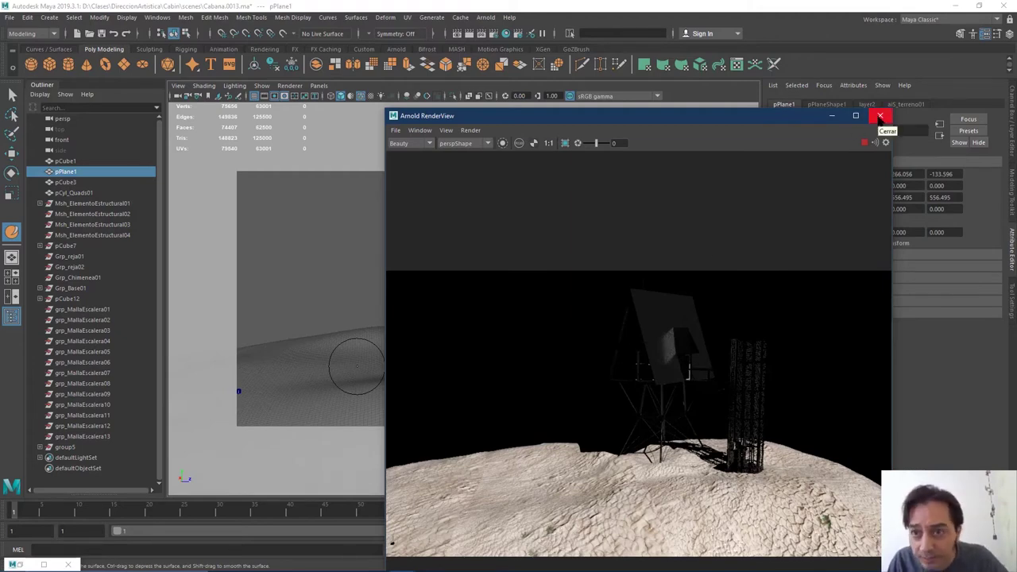
pyautogui.click(881, 117)
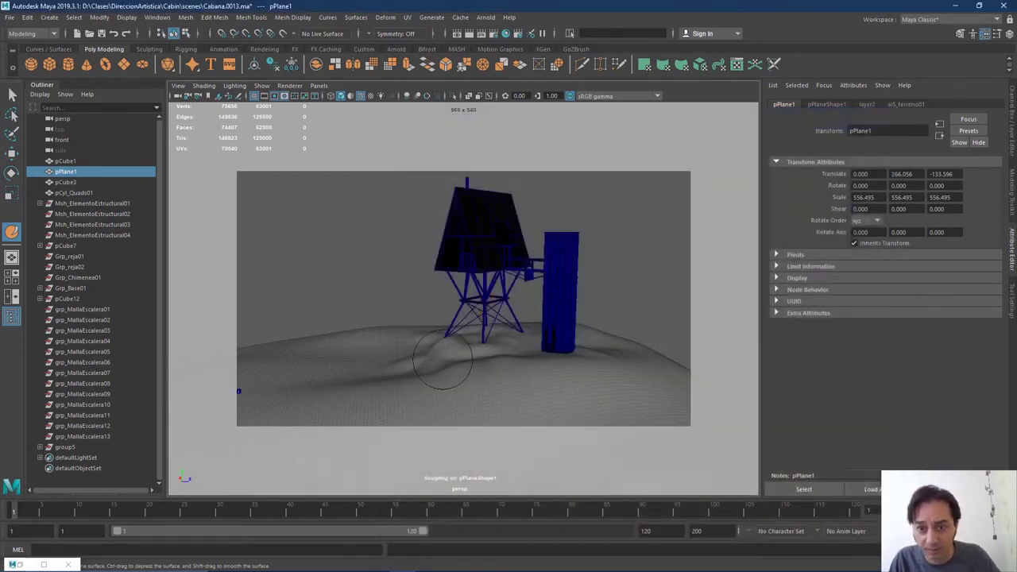
pyautogui.click(9, 16)
pyautogui.click(56, 81)
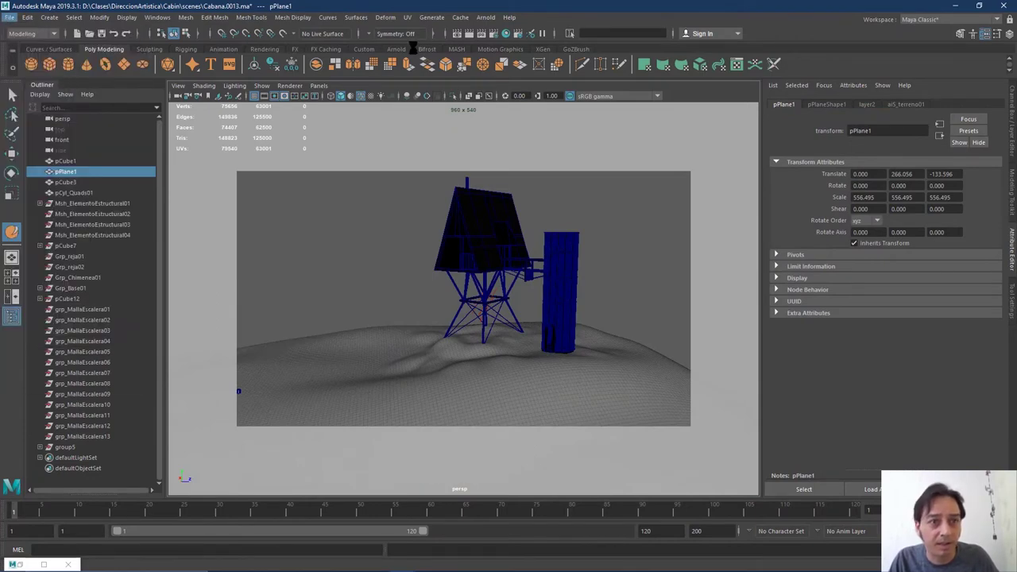
# Assign an aiSky as the Background (Legacy) environment in the Arnold render settings and map its color with a File texture
pyautogui.click(493, 35)
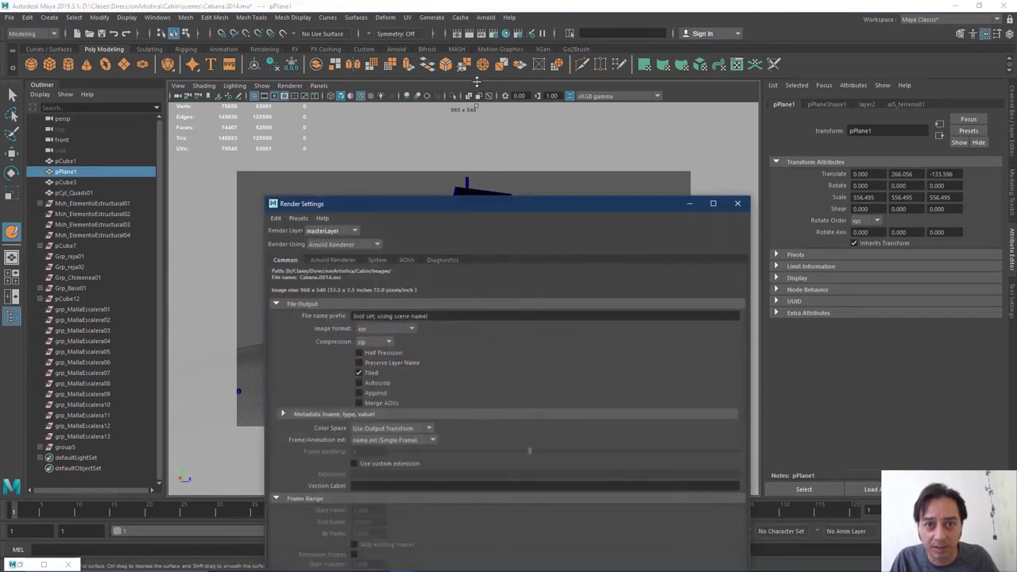
pyautogui.moveTo(484, 206); pyautogui.dragTo(490, 61)
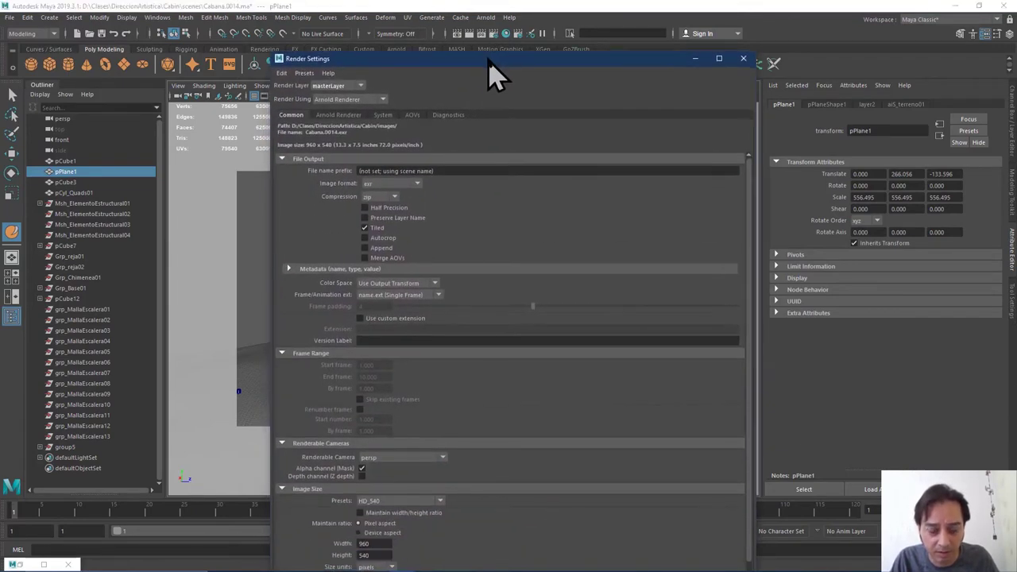
pyautogui.click(340, 114)
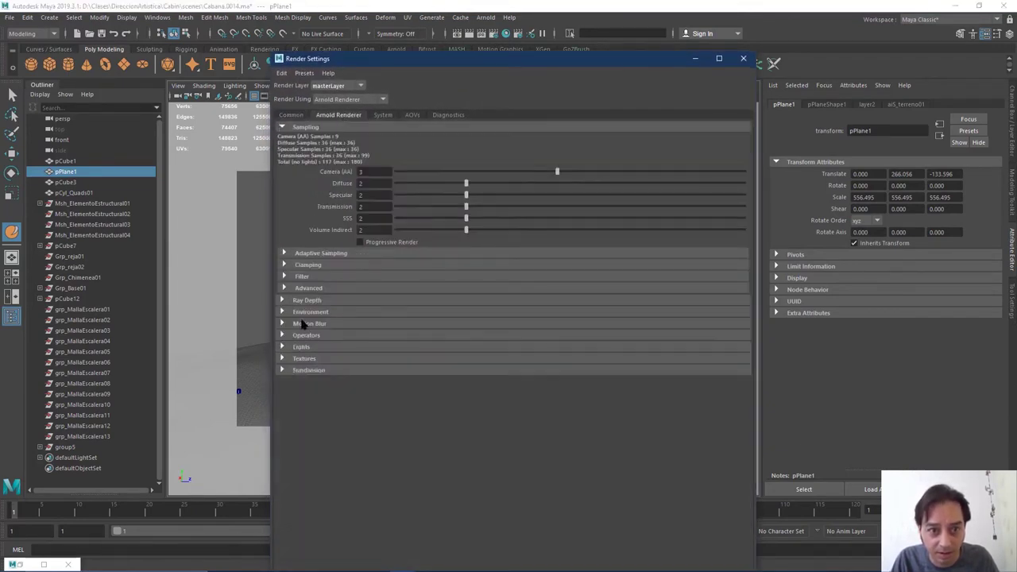
pyautogui.click(285, 301)
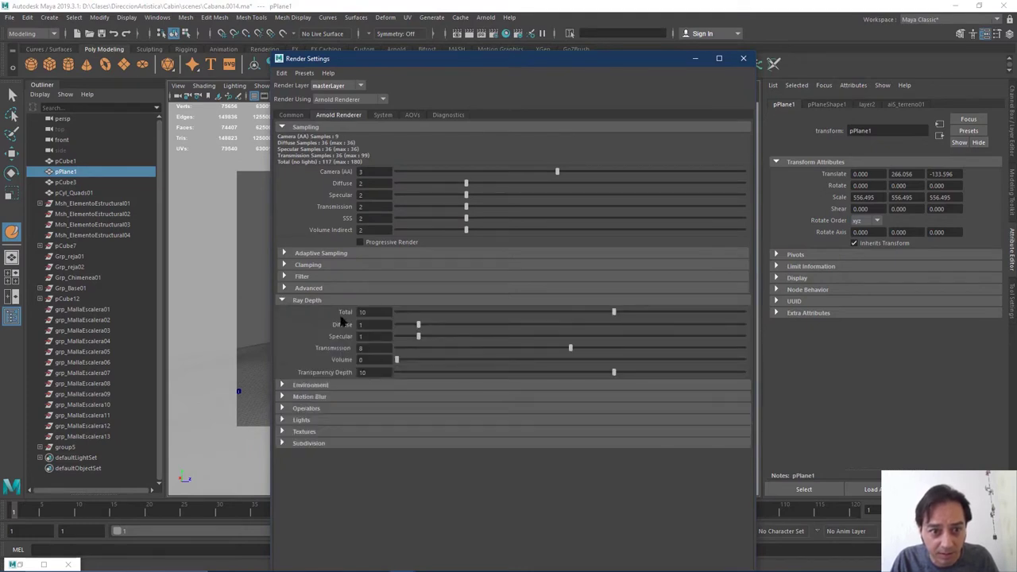
pyautogui.click(283, 301)
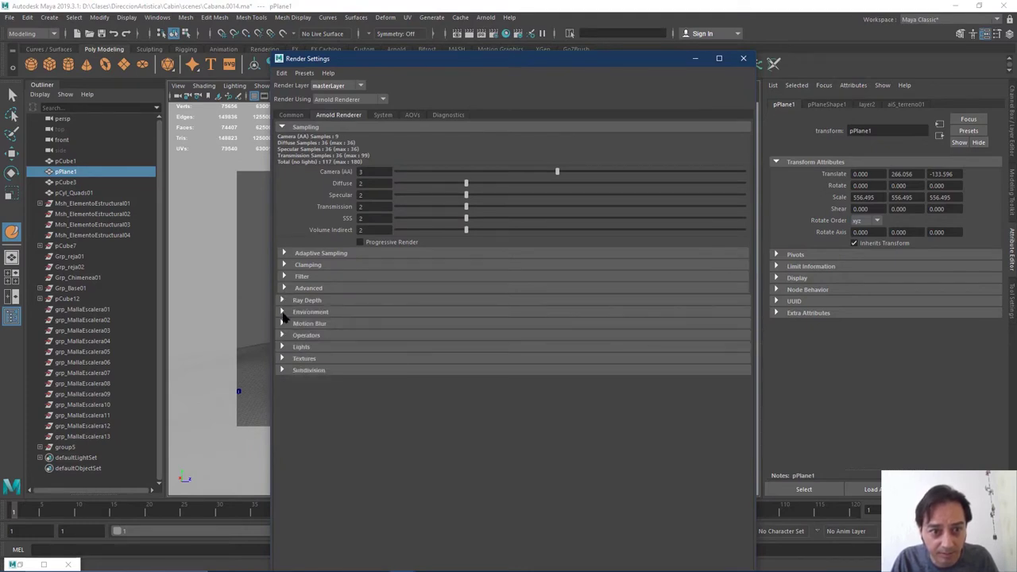
pyautogui.click(284, 313)
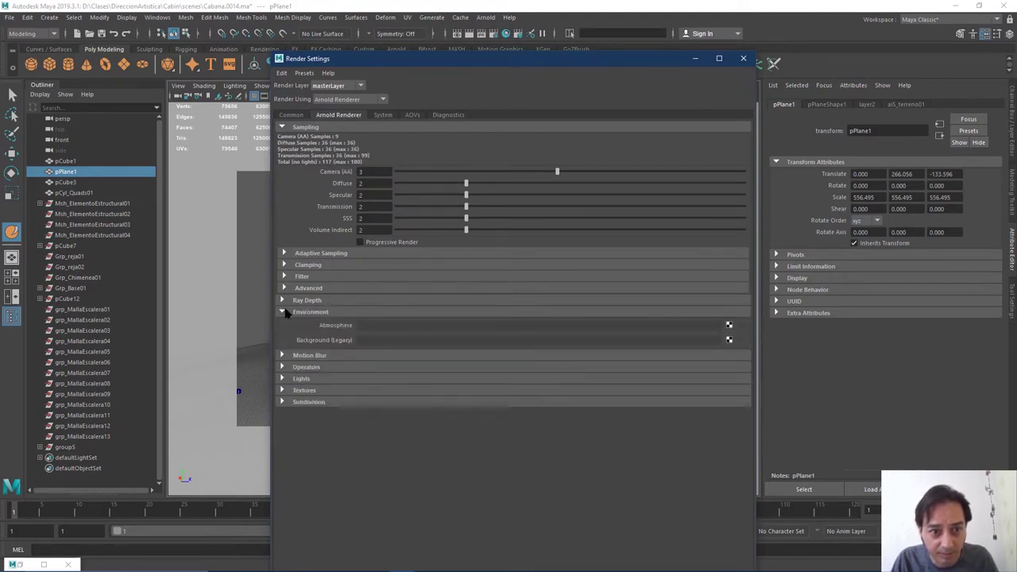
pyautogui.click(729, 339)
pyautogui.click(773, 354)
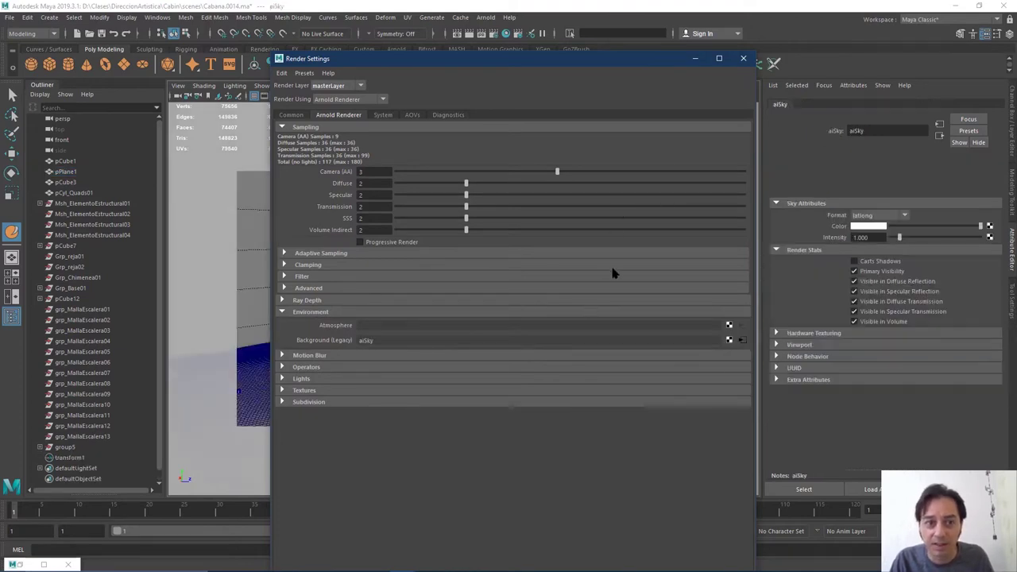
pyautogui.click(989, 226)
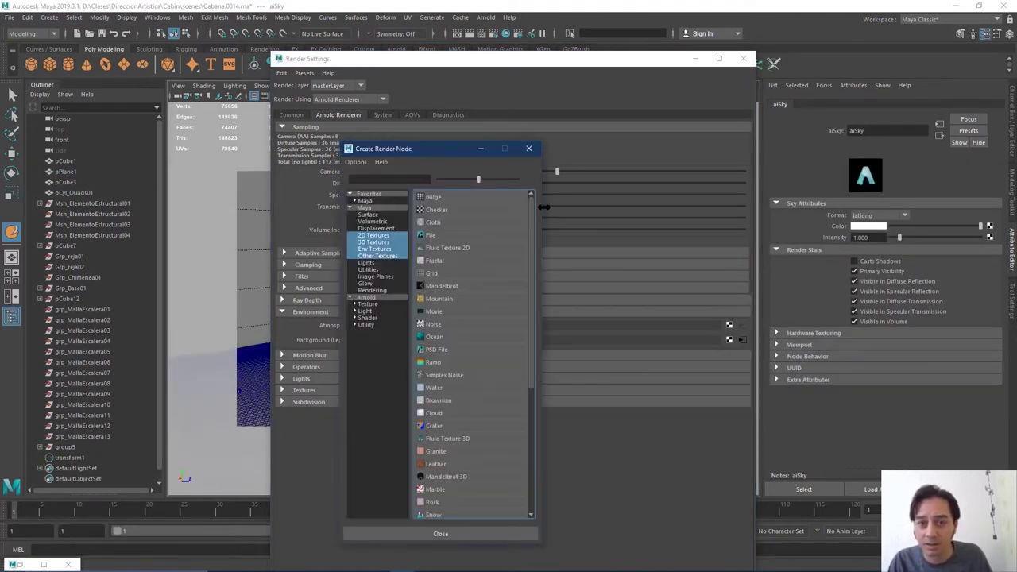
pyautogui.click(433, 237)
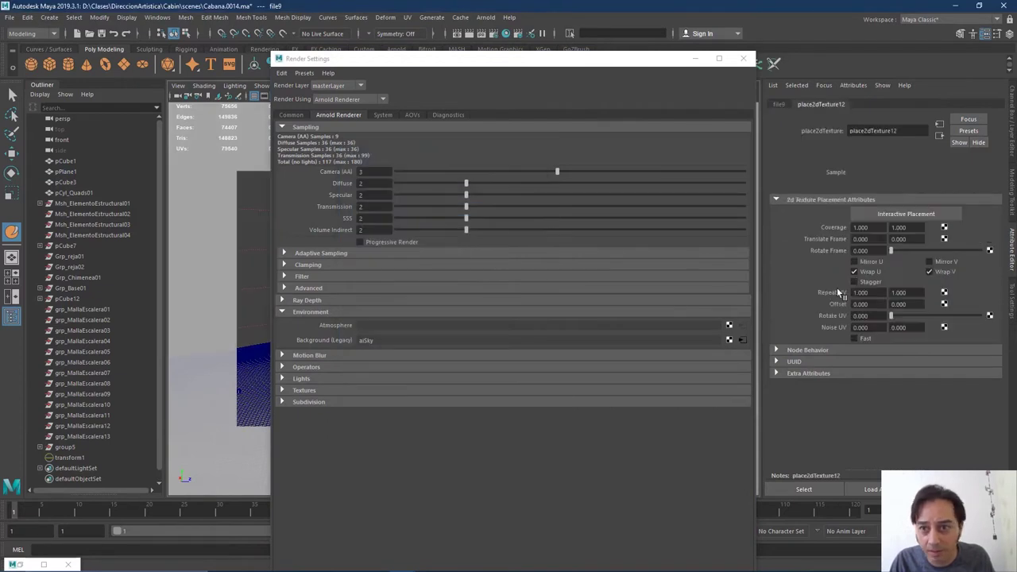
# Switch to File Explorer and look through the folders on drive D: for a library of sky images
pyautogui.moveTo(494, 564)
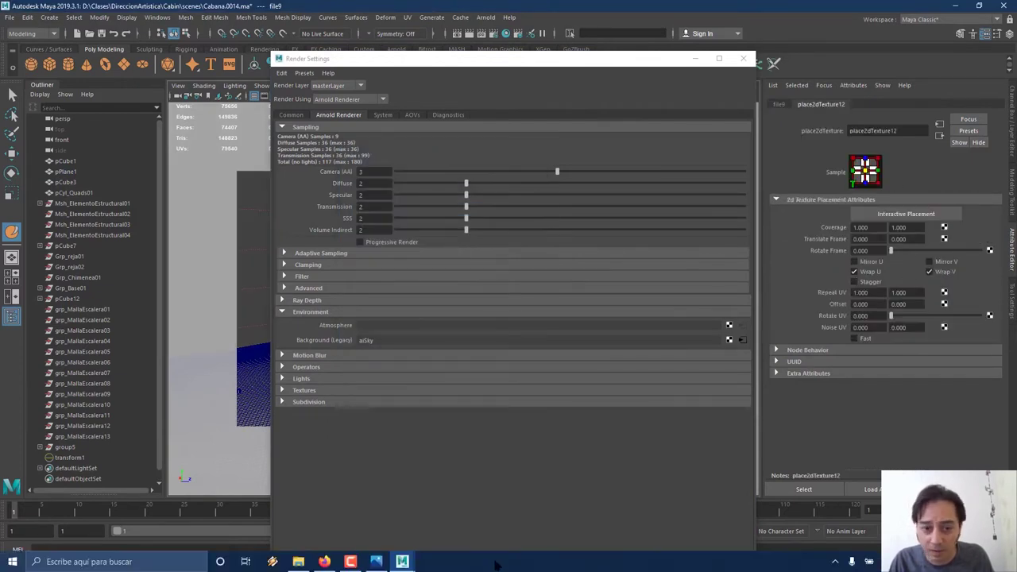
pyautogui.click(298, 562)
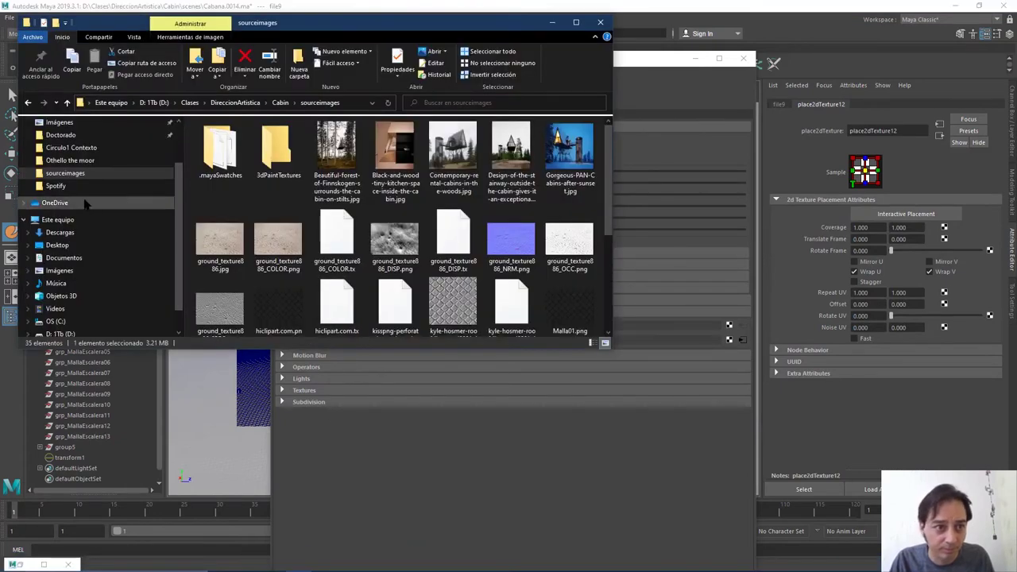
pyautogui.scroll(-1, 80, 317)
pyautogui.click(75, 310)
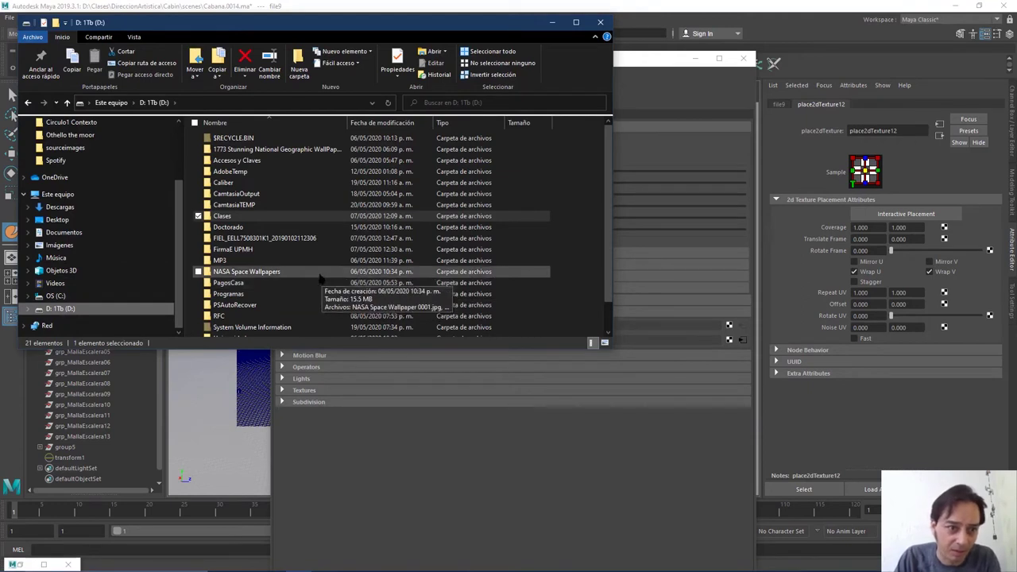
pyautogui.scroll(-1, 272, 247)
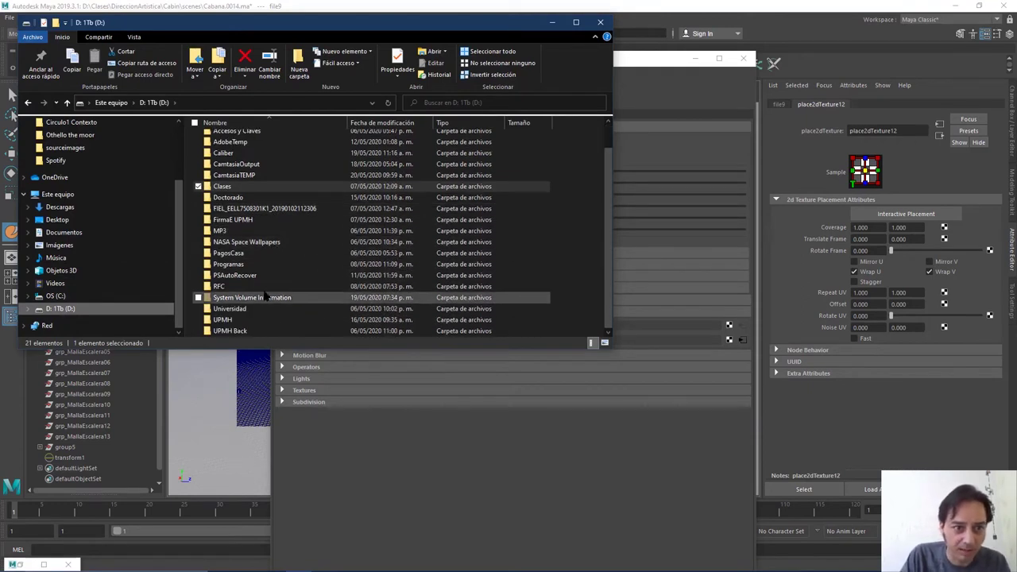
pyautogui.scroll(1, 141, 298)
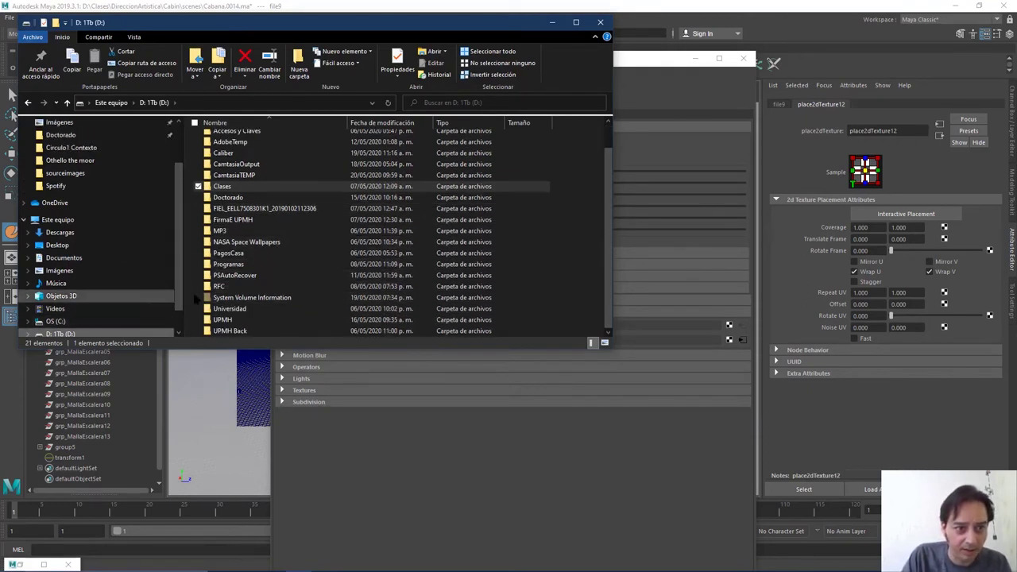
pyautogui.scroll(-1, 139, 285)
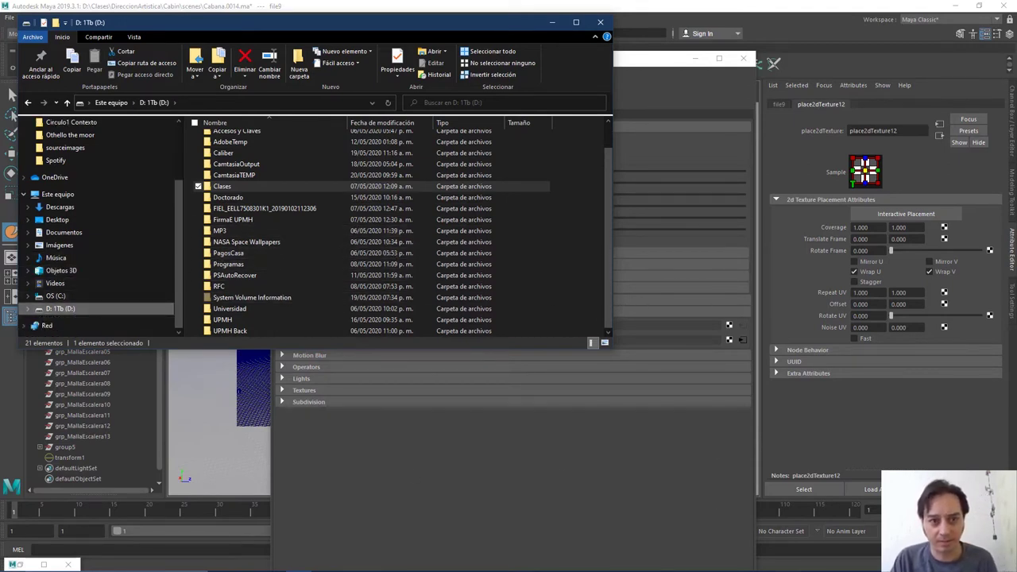
pyautogui.click(350, 562)
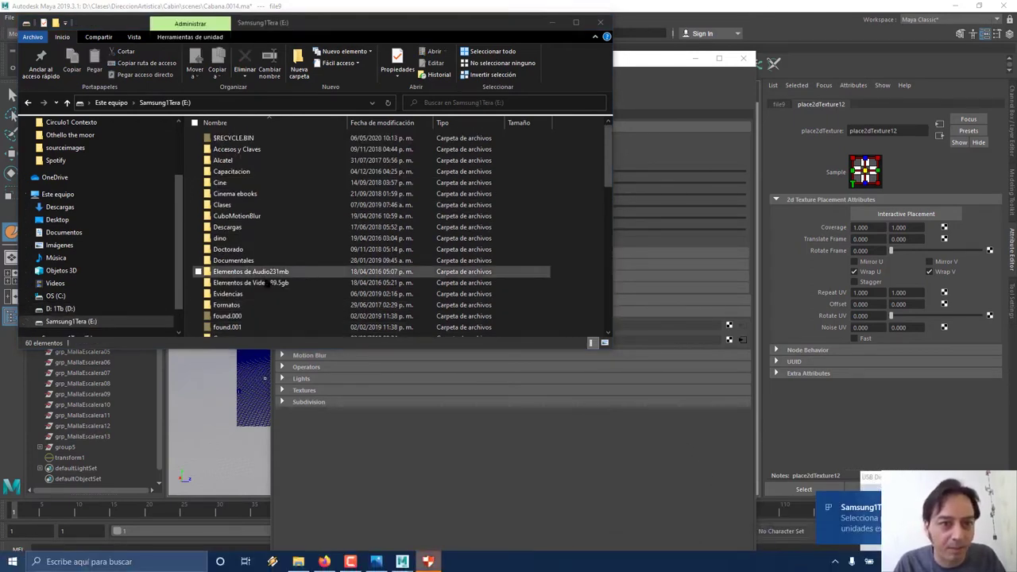
# On drive E:, browse Elementos de Video 89.5gb and Dosch Design HDRI Extreme Hires to the Dosch HDRI Skies folder CD1 and its LP subfolder
pyautogui.doubleClick(267, 283)
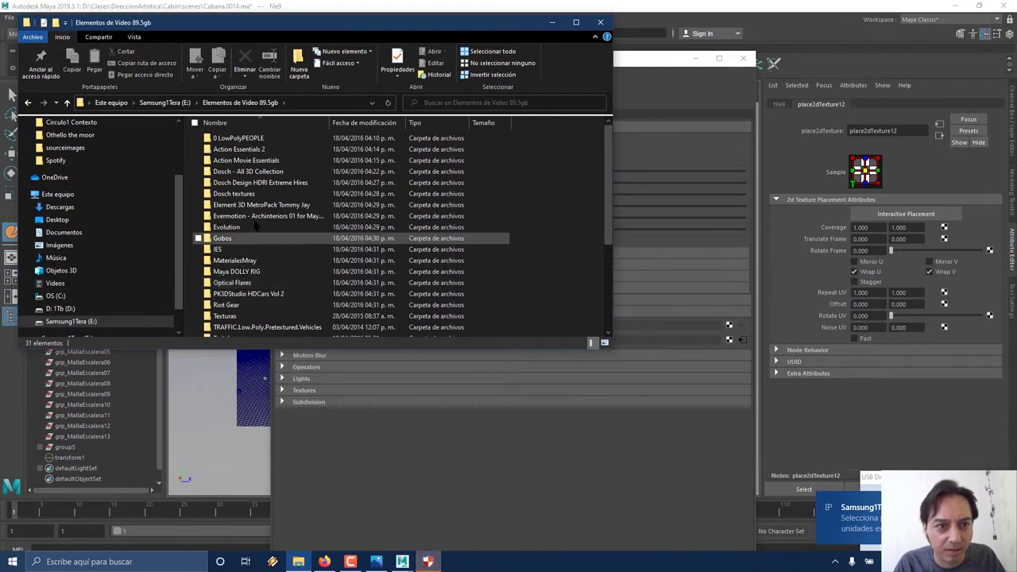
pyautogui.doubleClick(261, 182)
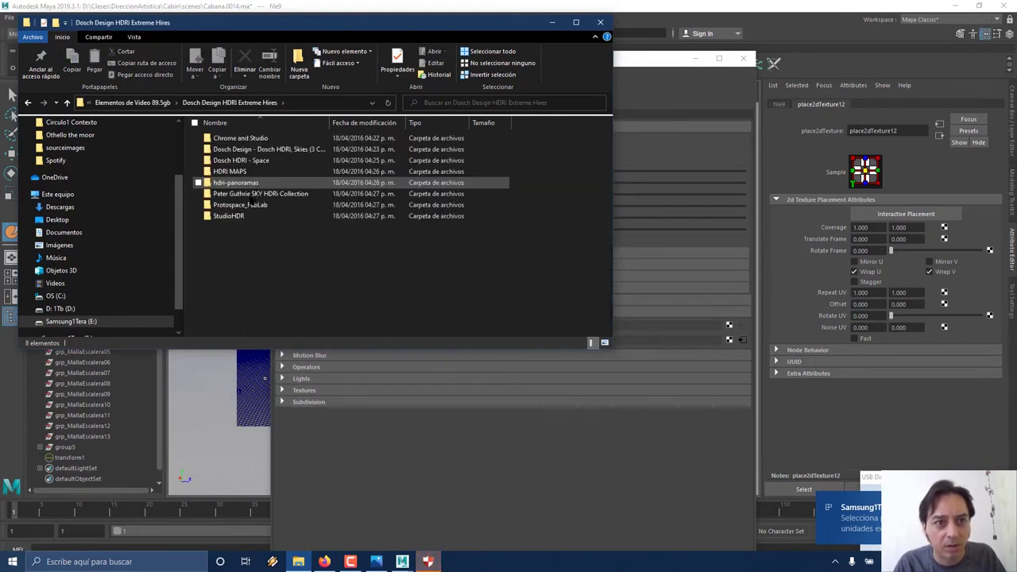
pyautogui.doubleClick(253, 171)
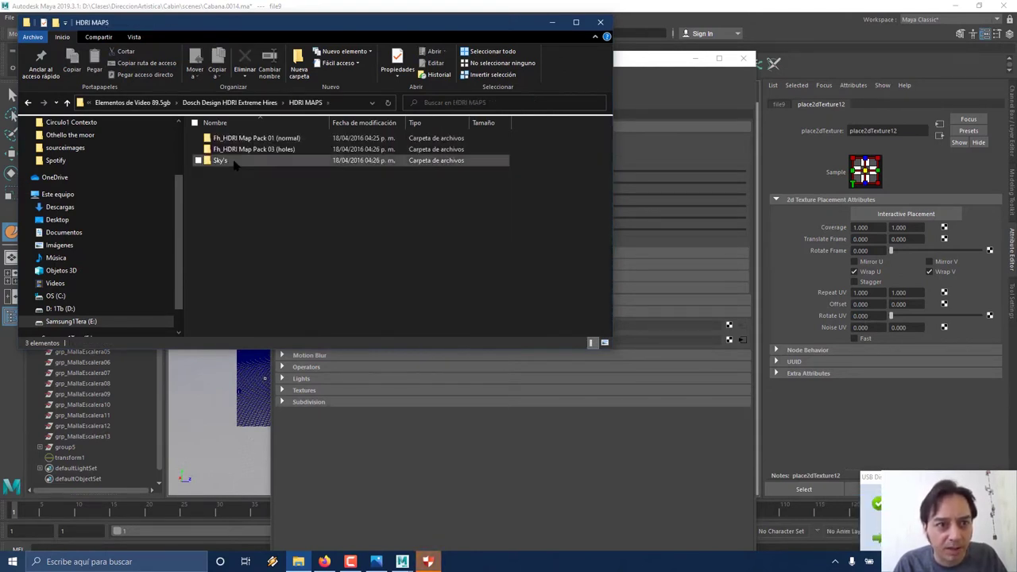
pyautogui.click(253, 102)
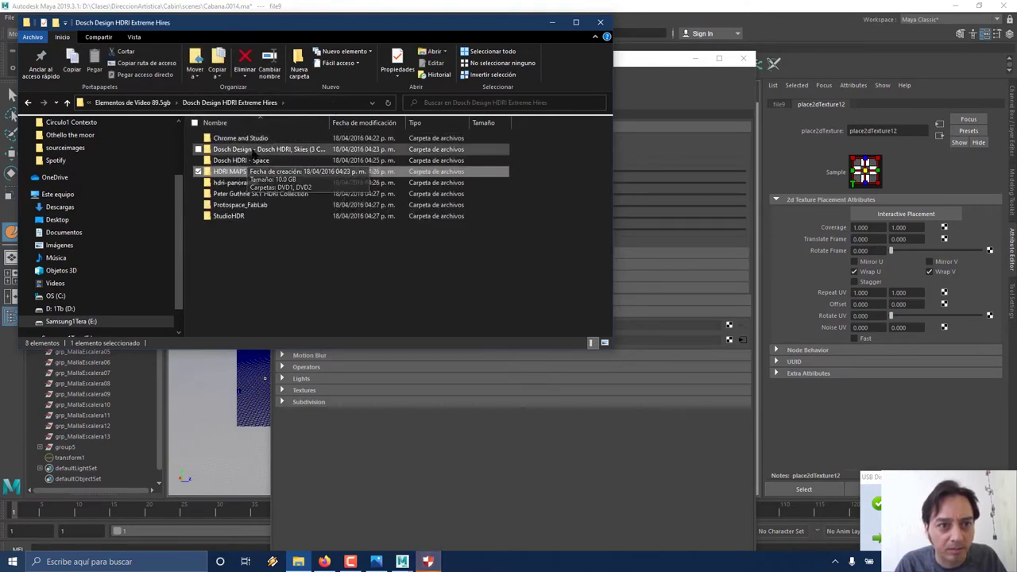
pyautogui.doubleClick(234, 149)
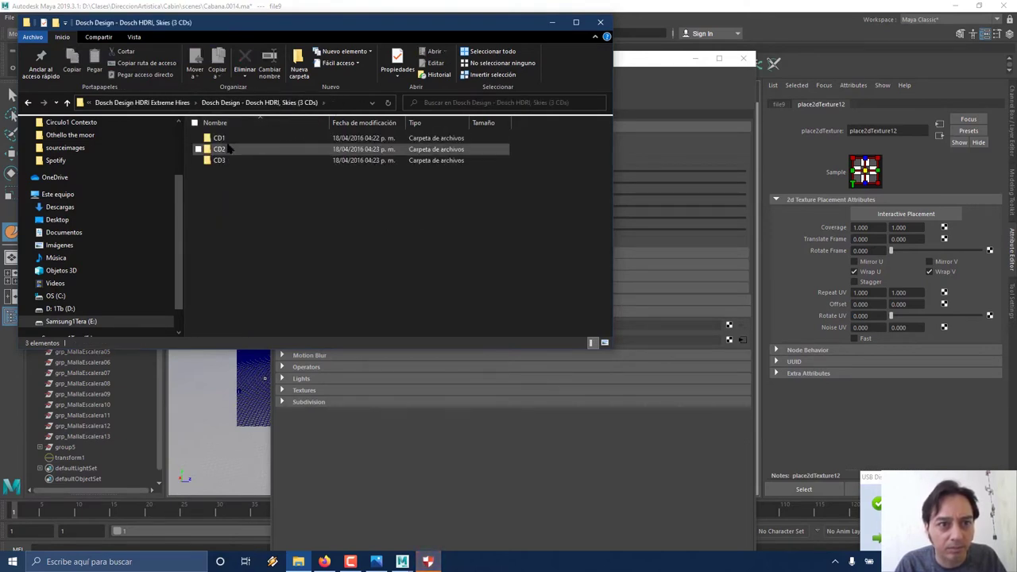
pyautogui.doubleClick(227, 138)
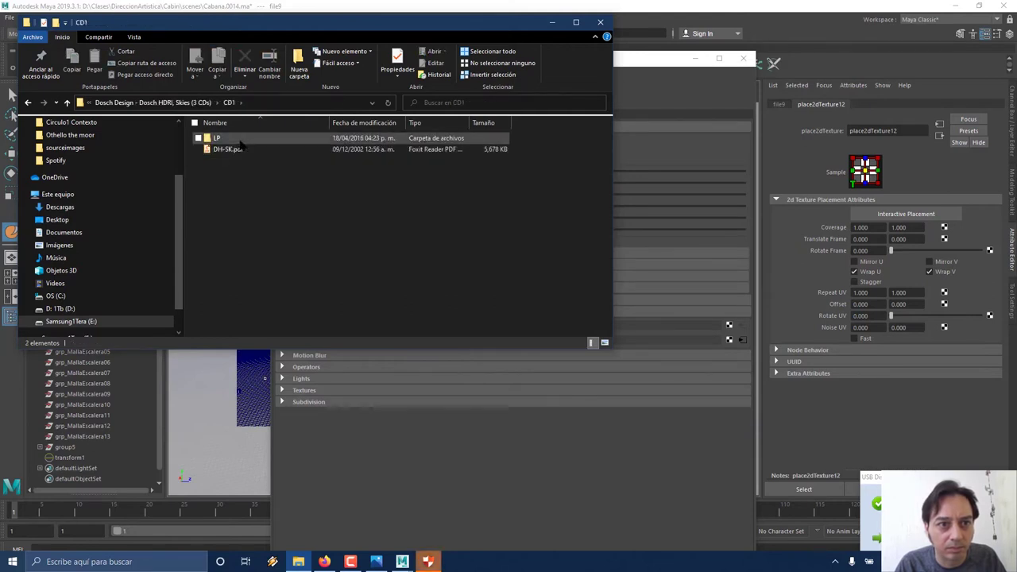
pyautogui.doubleClick(238, 140)
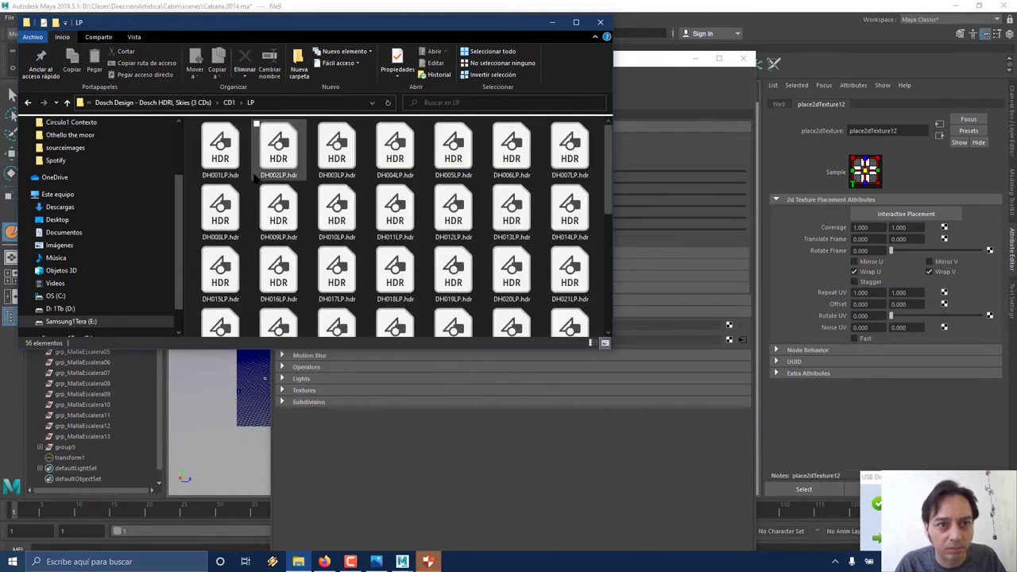
# Open the DH-SK.pdf catalogue from the CD1 folder and examine its sky thumbnails
pyautogui.press('BackSpace')
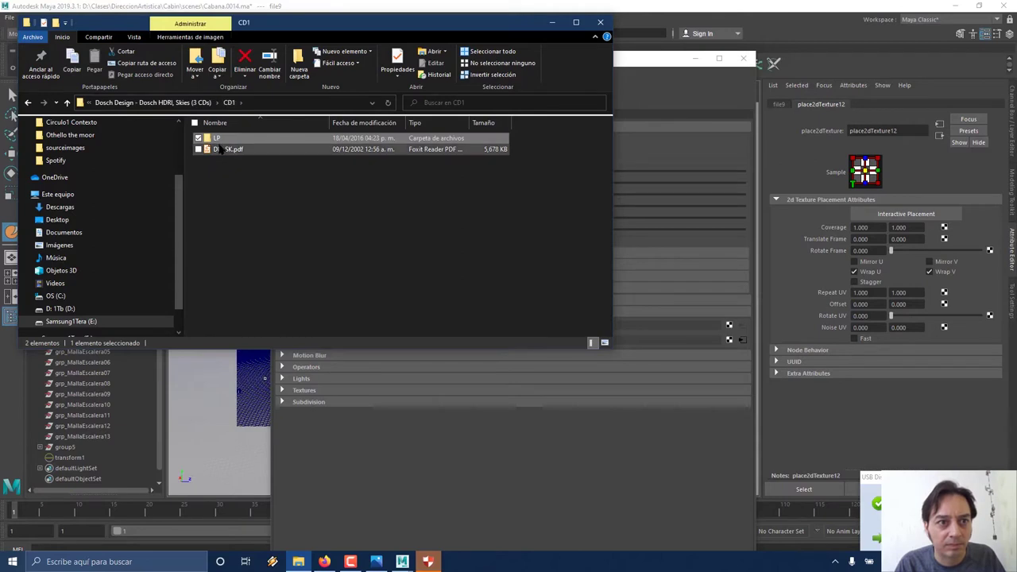
pyautogui.rightClick(221, 150)
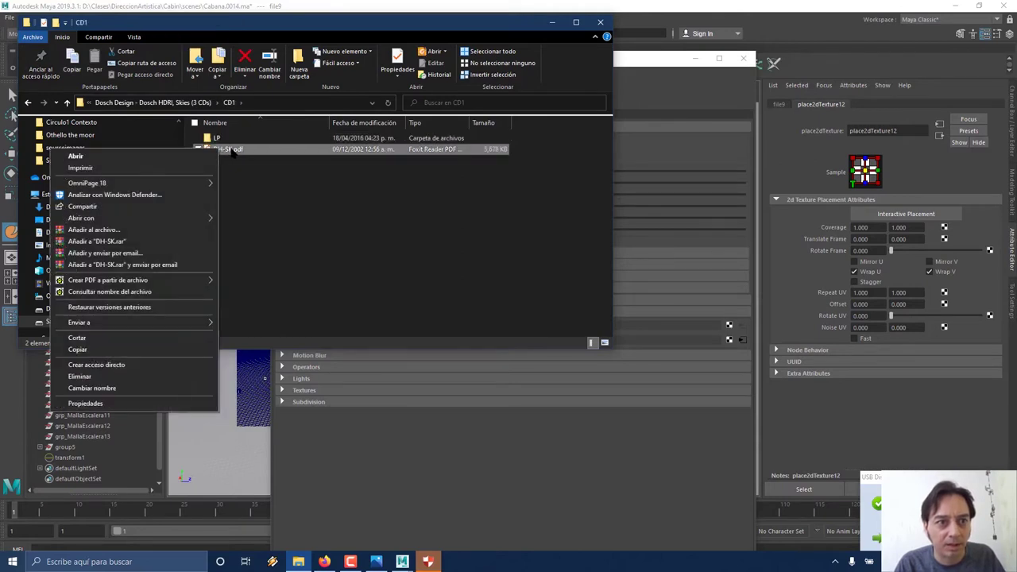
pyautogui.click(306, 200)
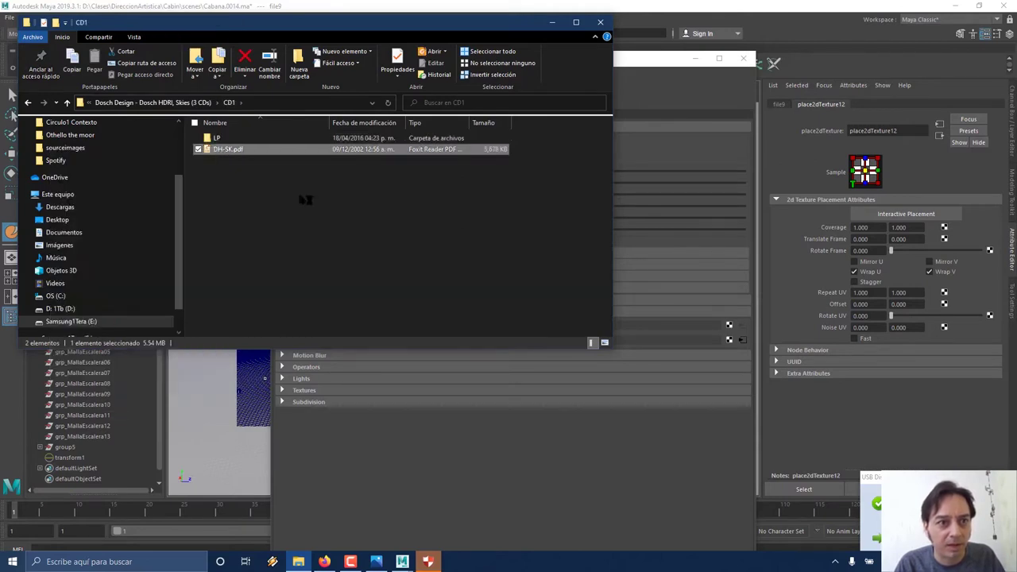
pyautogui.doubleClick(235, 150)
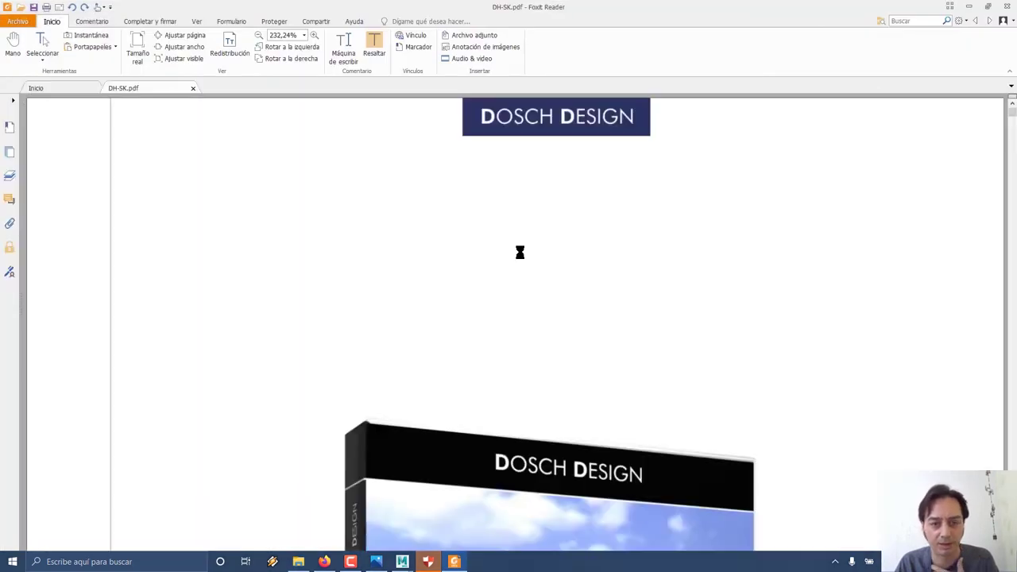
pyautogui.scroll(-6, 557, 347)
pyautogui.scroll(-8, 566, 350)
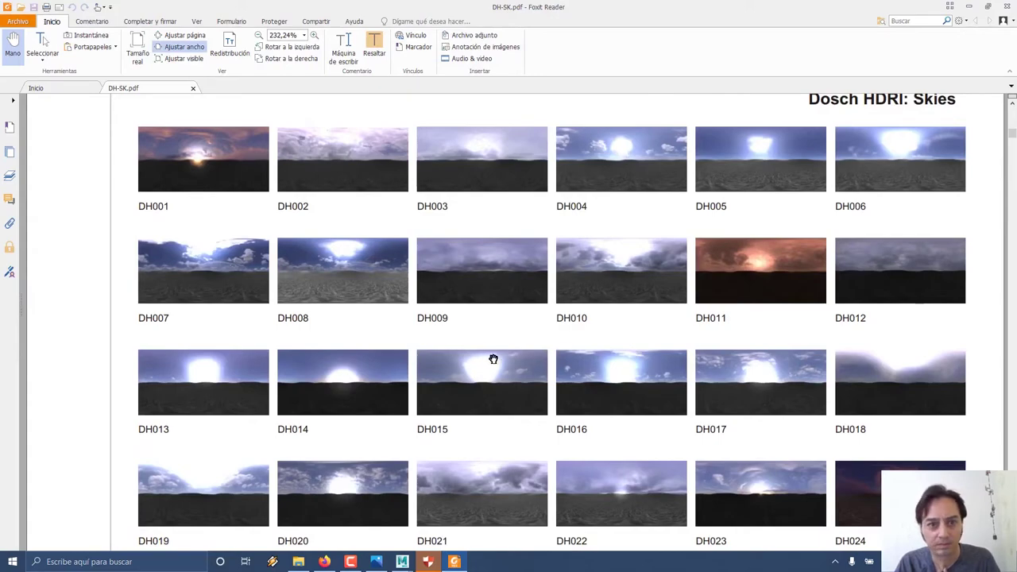
# Switch to the Photos app and review the cabin reference photos for their sky and lighting
pyautogui.click(376, 562)
pyautogui.press('Right')
pyautogui.press('Right')
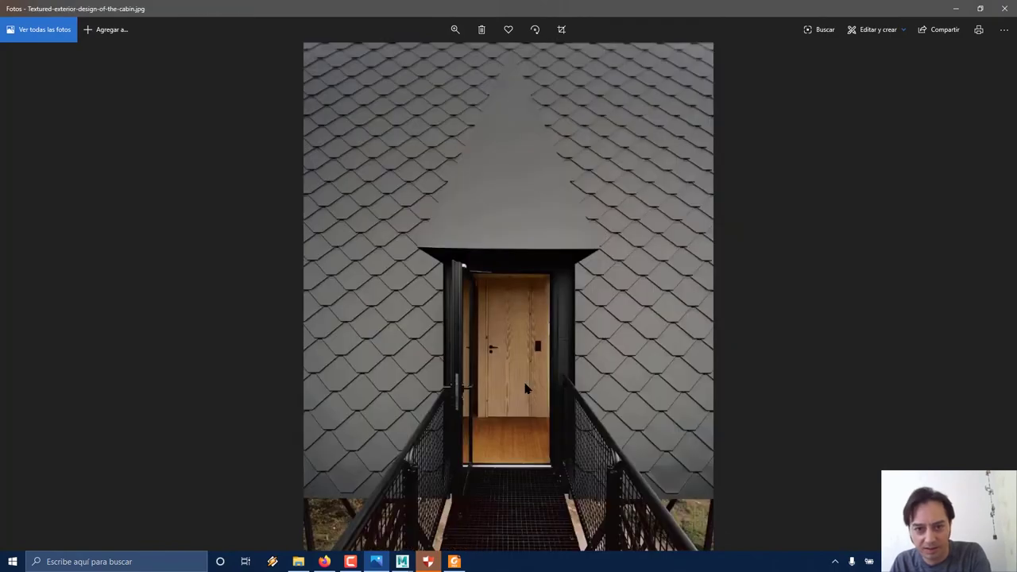
pyautogui.press('Left')
pyautogui.press('Right')
pyautogui.press('Right')
pyautogui.press('Right')
pyautogui.press('Right')
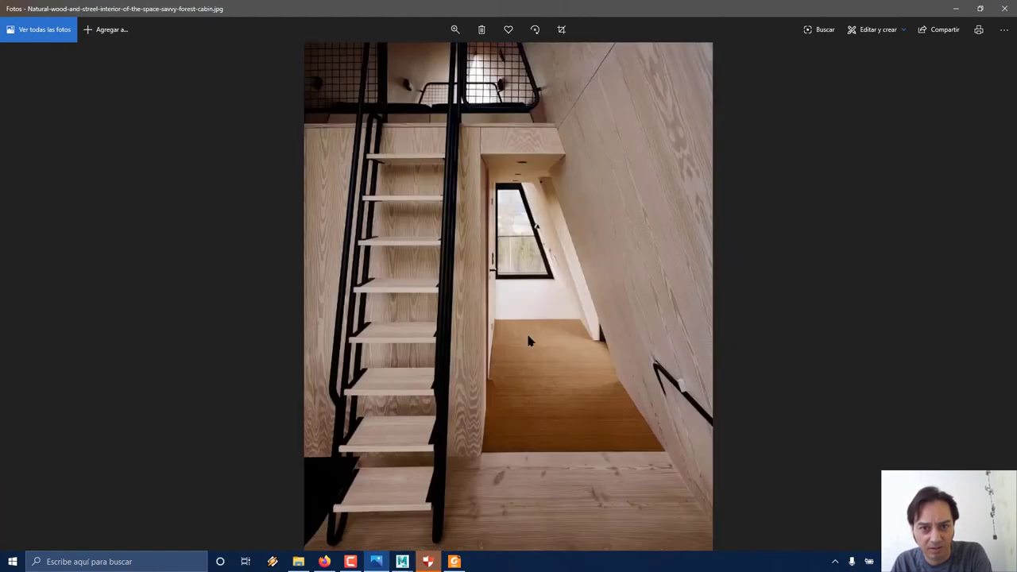
pyautogui.press('Right')
pyautogui.press('Right')
pyautogui.press('Right')
pyautogui.press('Right')
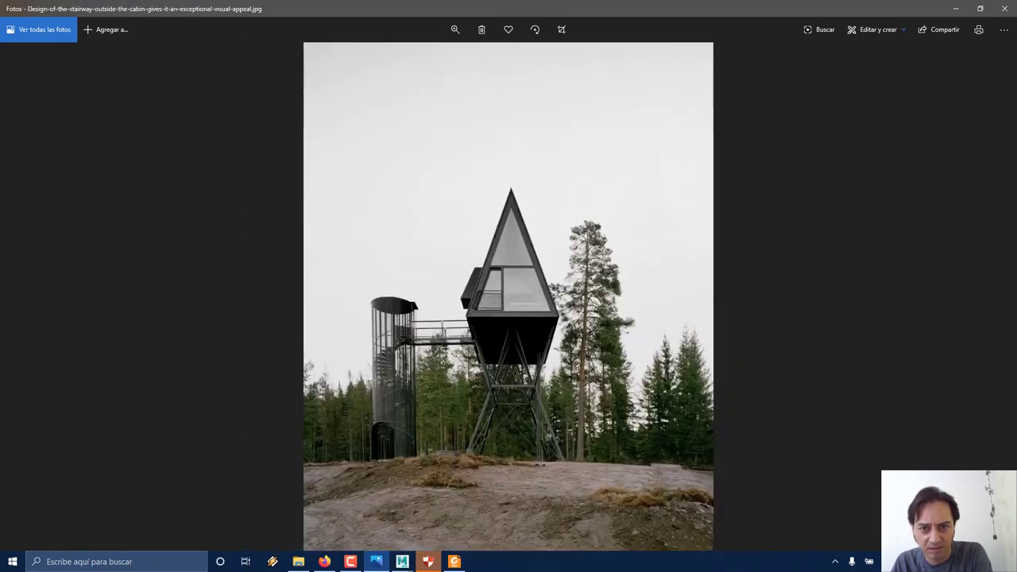
pyautogui.press('Right')
pyautogui.press('Right')
pyautogui.press('Right')
pyautogui.press('Right')
pyautogui.press('Right')
pyautogui.press('Right')
pyautogui.press('Right')
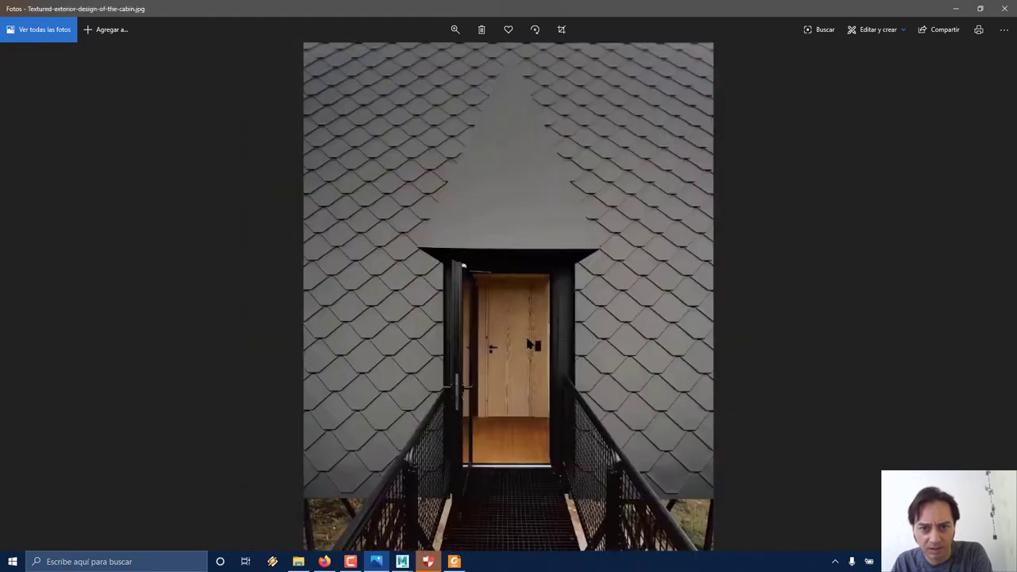
pyautogui.press('Left')
pyautogui.press('Left')
pyautogui.press('Left')
pyautogui.press('Left')
pyautogui.press('Left')
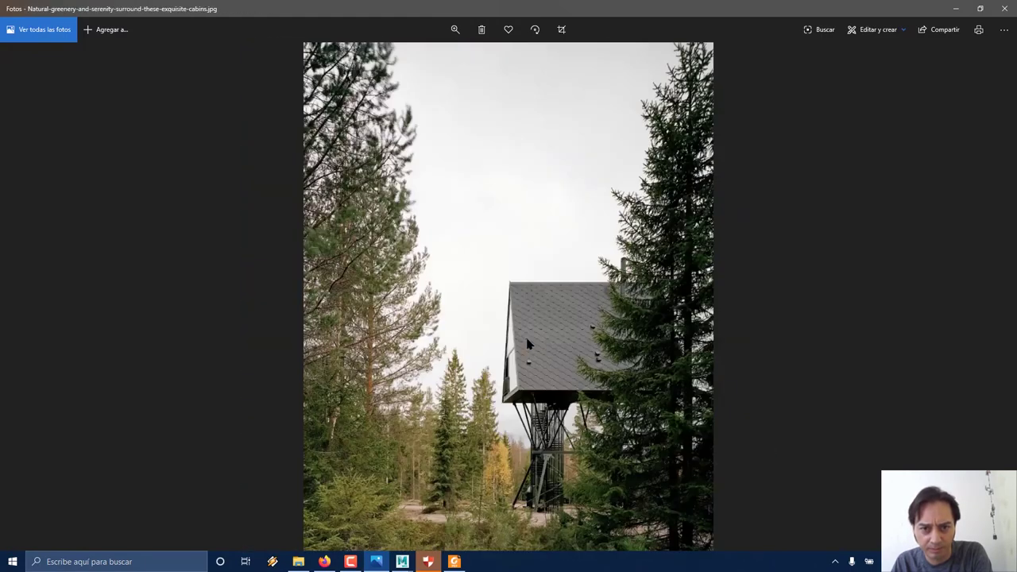
pyautogui.press('Right')
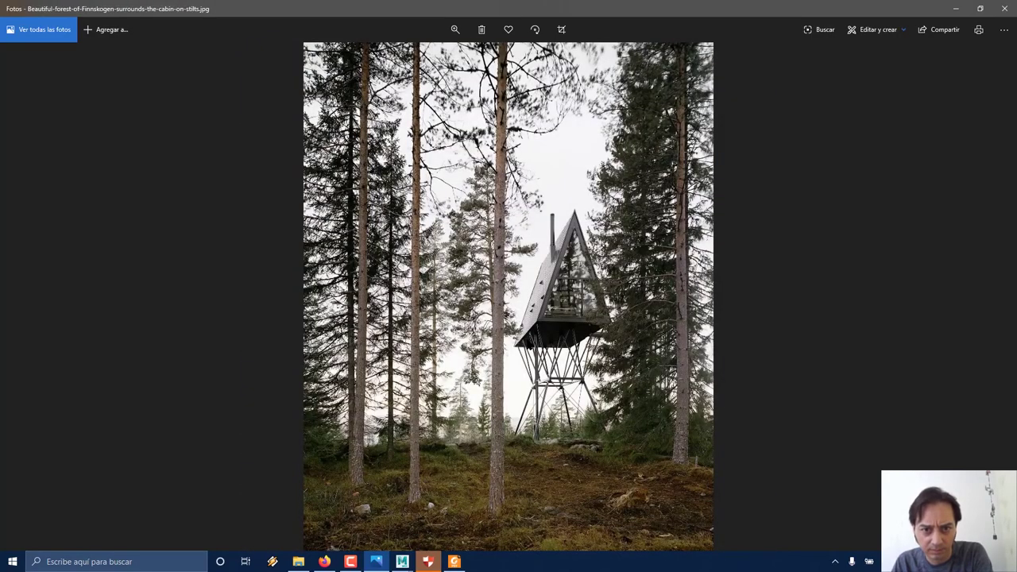
pyautogui.press('Left')
pyautogui.click(955, 9)
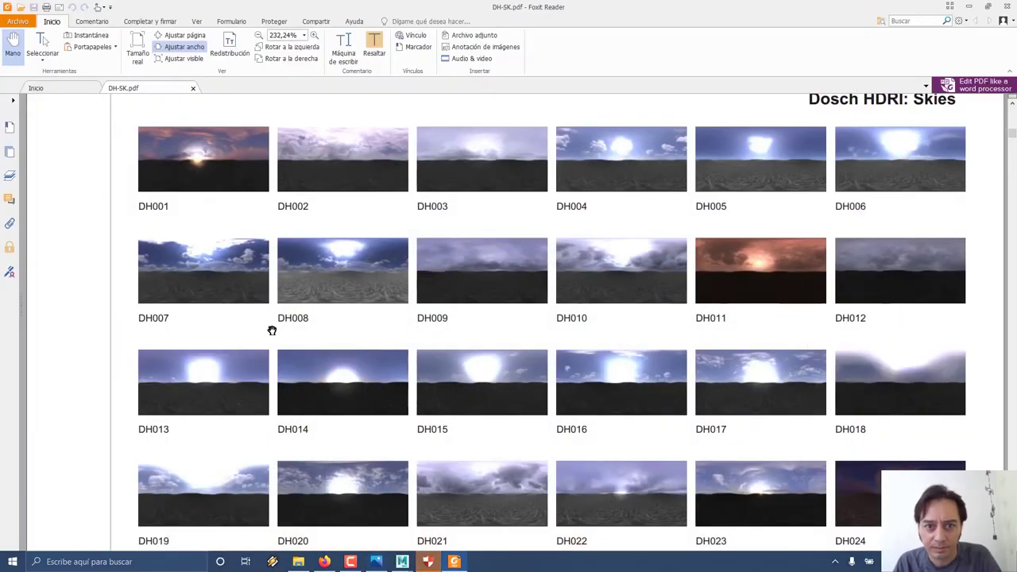
# Compare the remaining sky thumbnails in the DH-SK.pdf catalogue down to DH035 and its neighbours
pyautogui.scroll(-5, 473, 425)
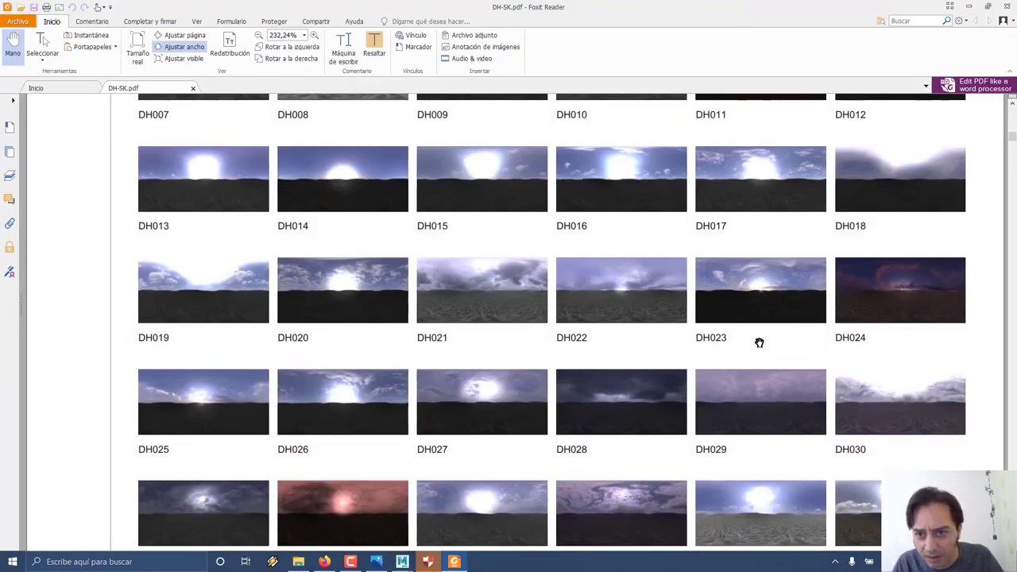
pyautogui.moveTo(759, 342); pyautogui.dragTo(771, 243)
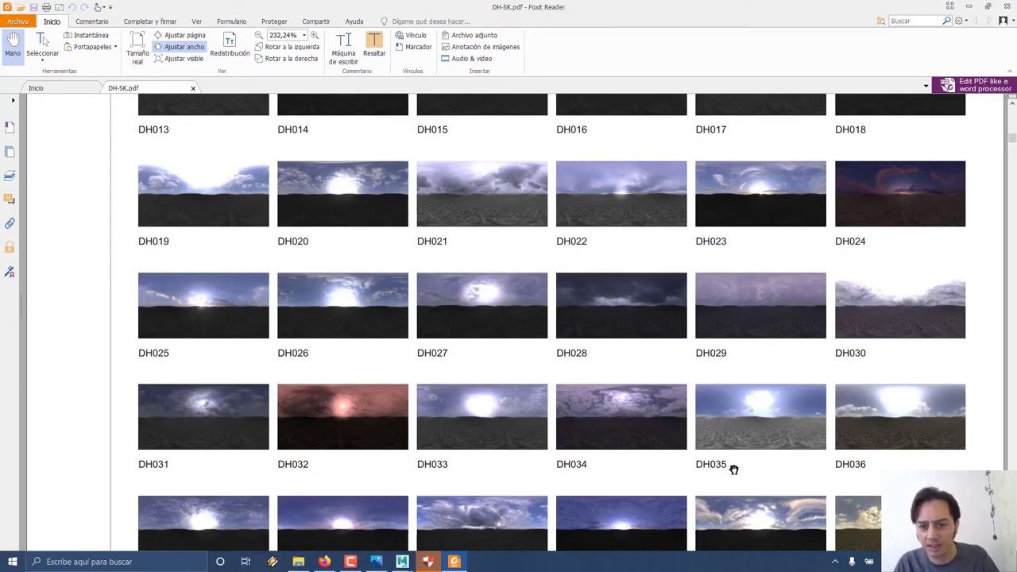
pyautogui.click(969, 8)
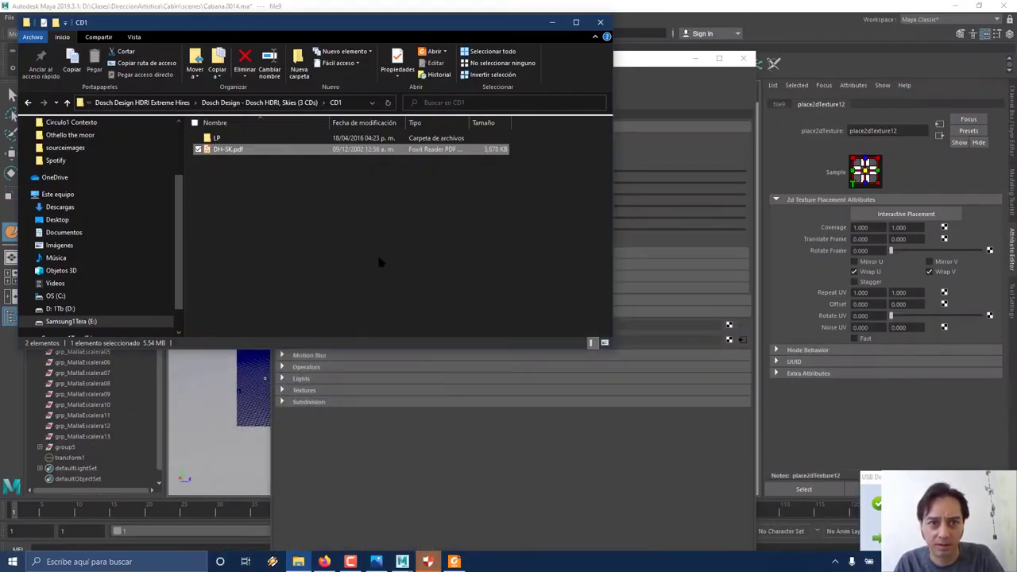
# Copy DH035LP.hdr from the LP folder into the cabin project's sourceimages folder and return to Maya
pyautogui.doubleClick(217, 137)
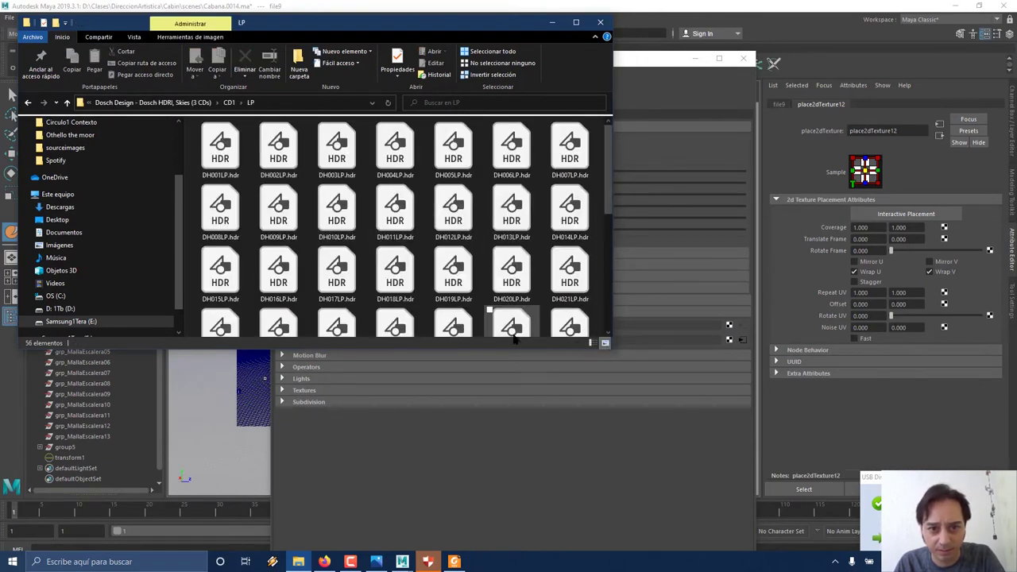
pyautogui.moveTo(612, 349); pyautogui.dragTo(725, 509)
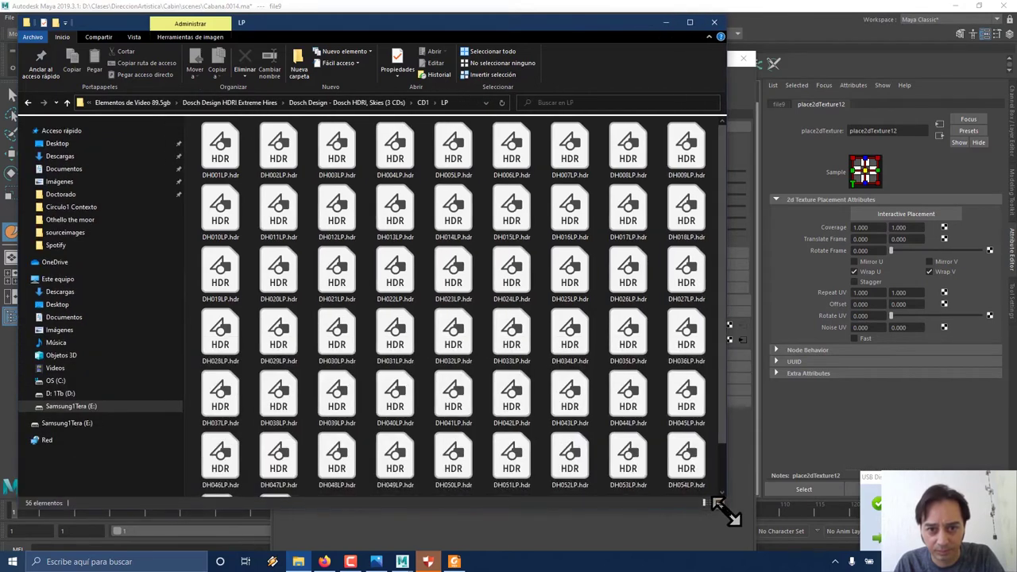
pyautogui.click(628, 333)
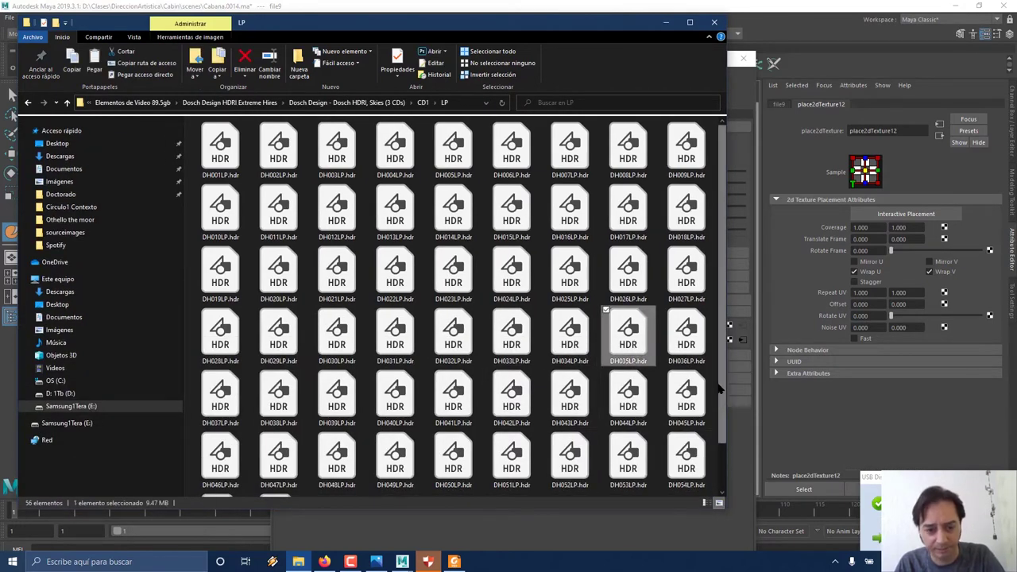
pyautogui.click(74, 232)
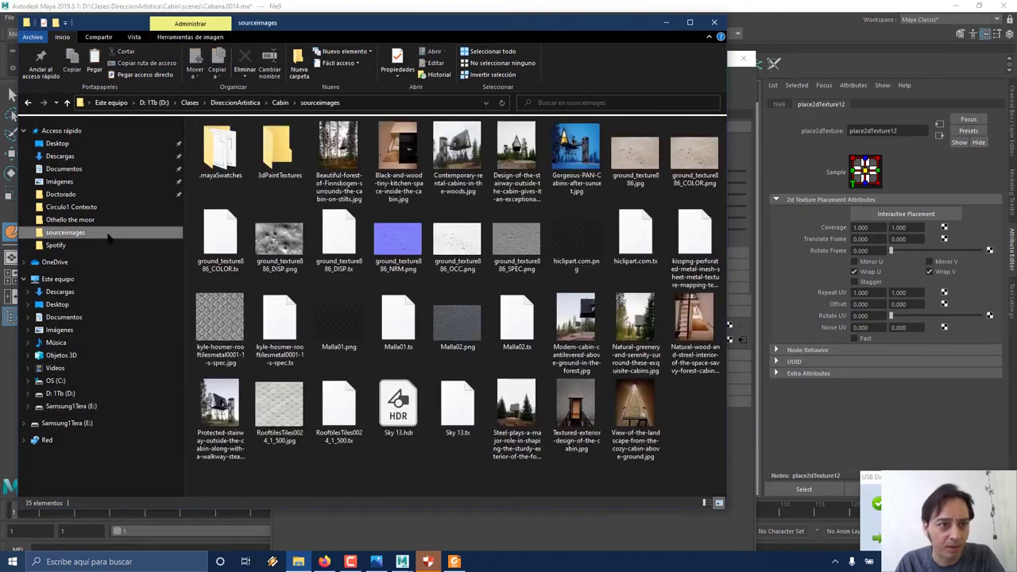
pyautogui.hotkey('ctrl', 'v')
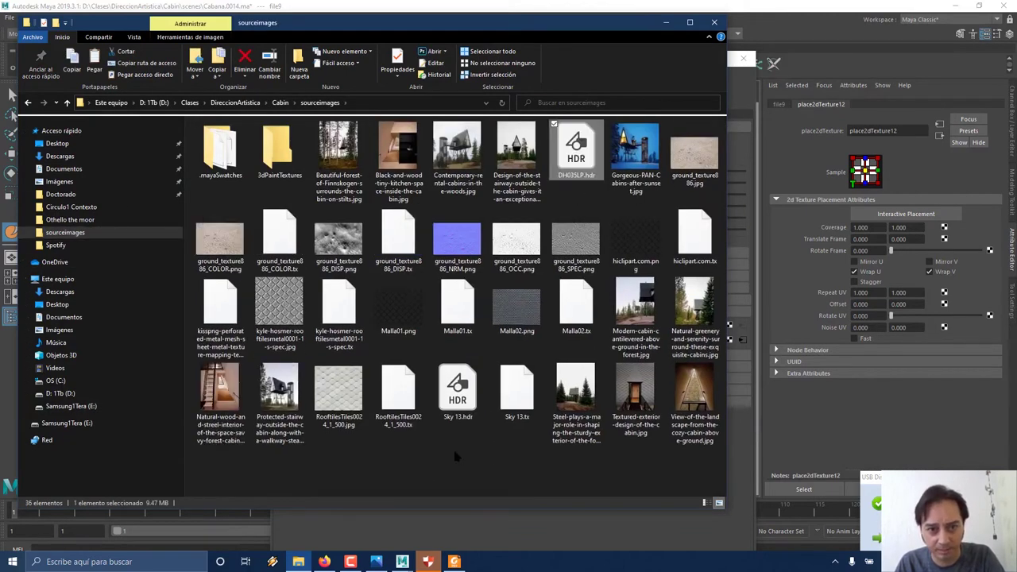
pyautogui.click(667, 22)
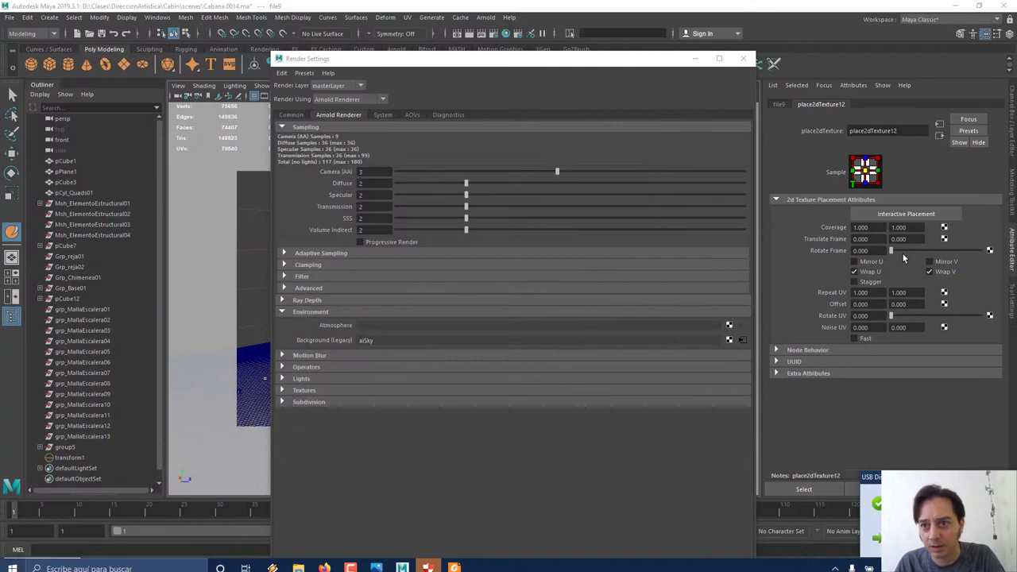
# Load DH035LP.hdr from the sourceimages folder into the sky's file texture and close the render settings
pyautogui.click(779, 104)
pyautogui.click(986, 249)
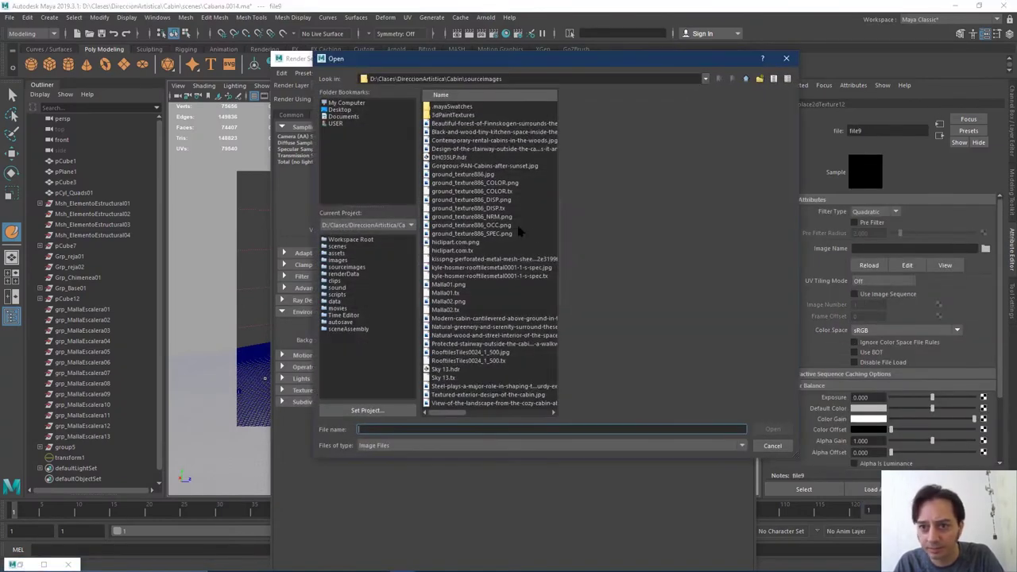
pyautogui.click(451, 157)
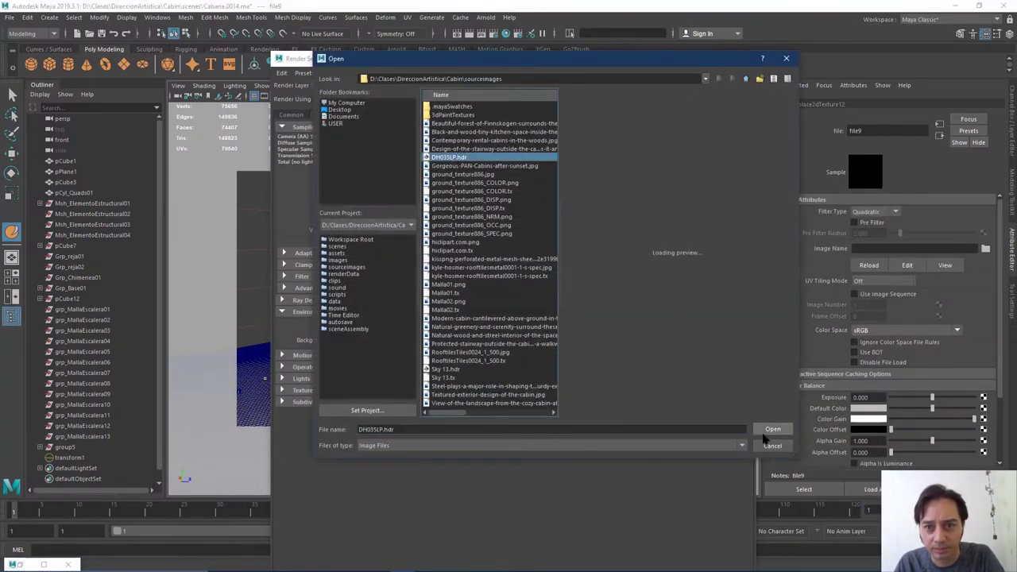
pyautogui.click(771, 430)
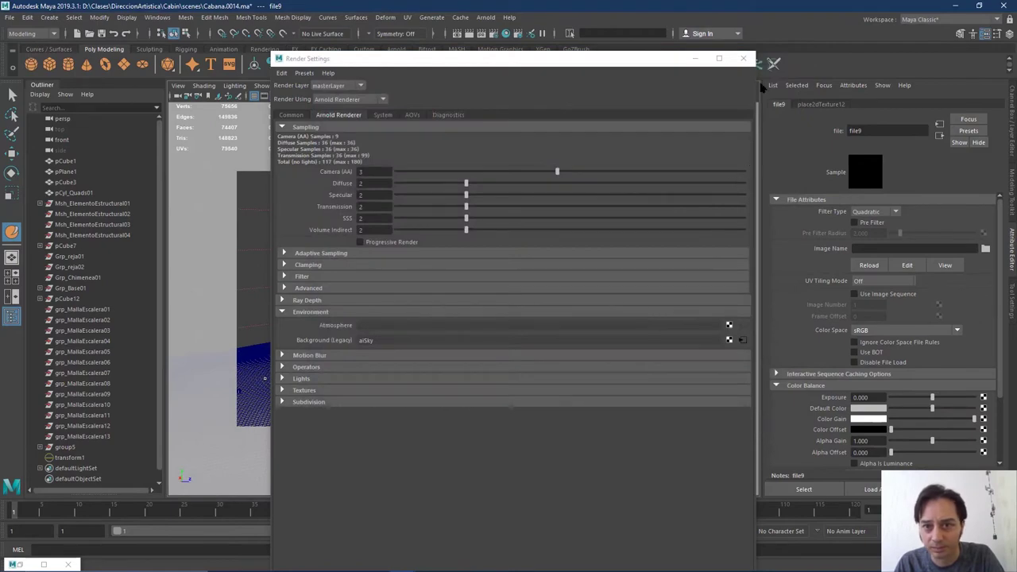
pyautogui.click(744, 60)
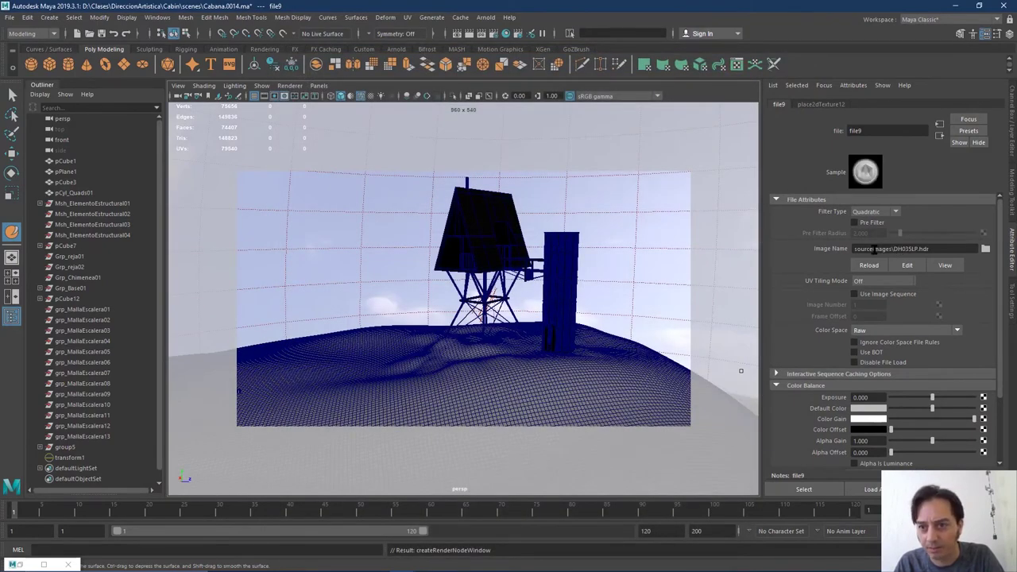
# Render the cabin scene in the Arnold RenderView to check the new sky background
pyautogui.click(487, 17)
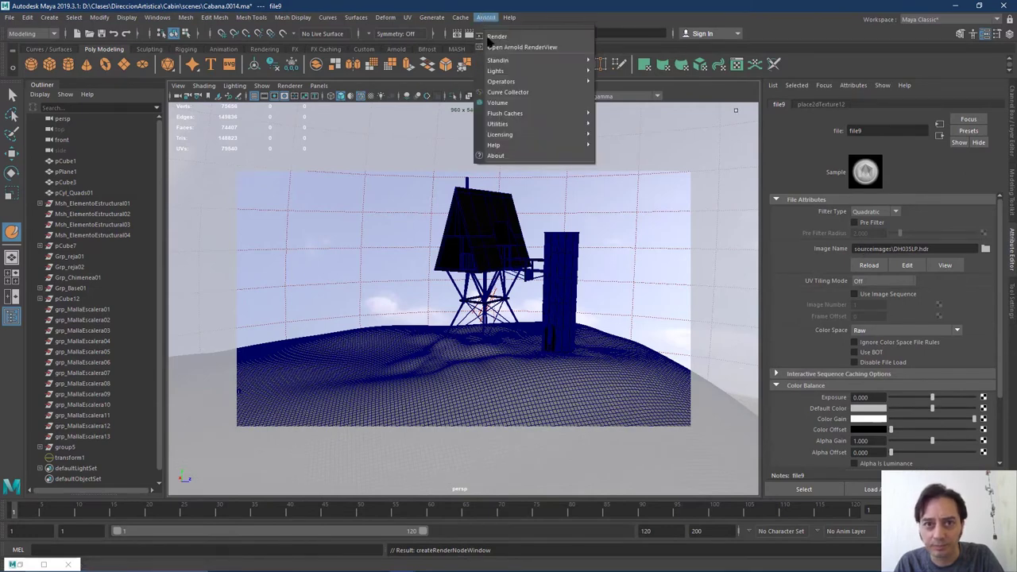
pyautogui.click(494, 46)
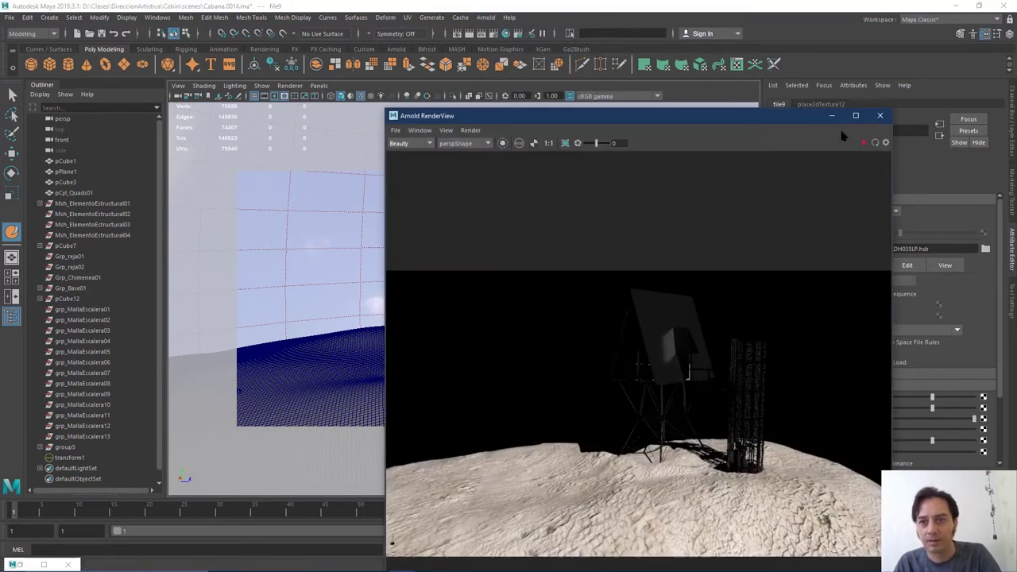
pyautogui.moveTo(525, 95); pyautogui.dragTo(573, 105)
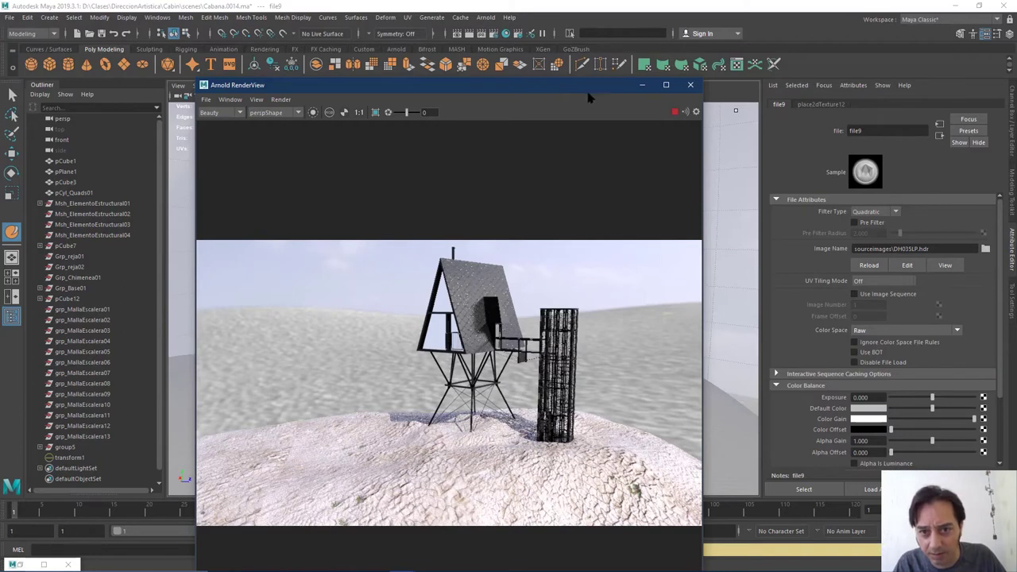
# Move the Arnold render window aside, select the sky dome and show the attributes of its HDR file texture
pyautogui.moveTo(551, 85); pyautogui.dragTo(293, 115)
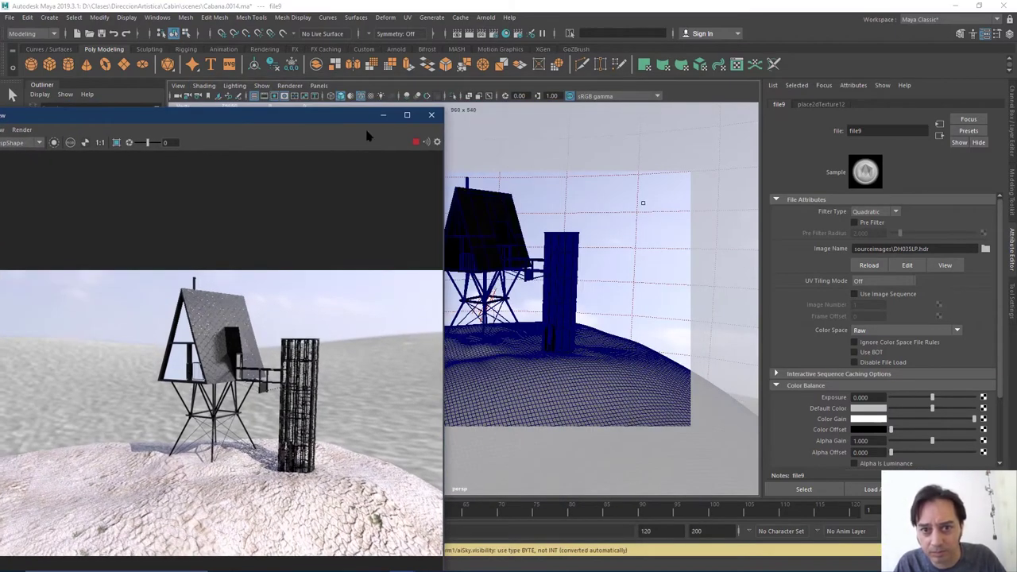
pyautogui.click(12, 93)
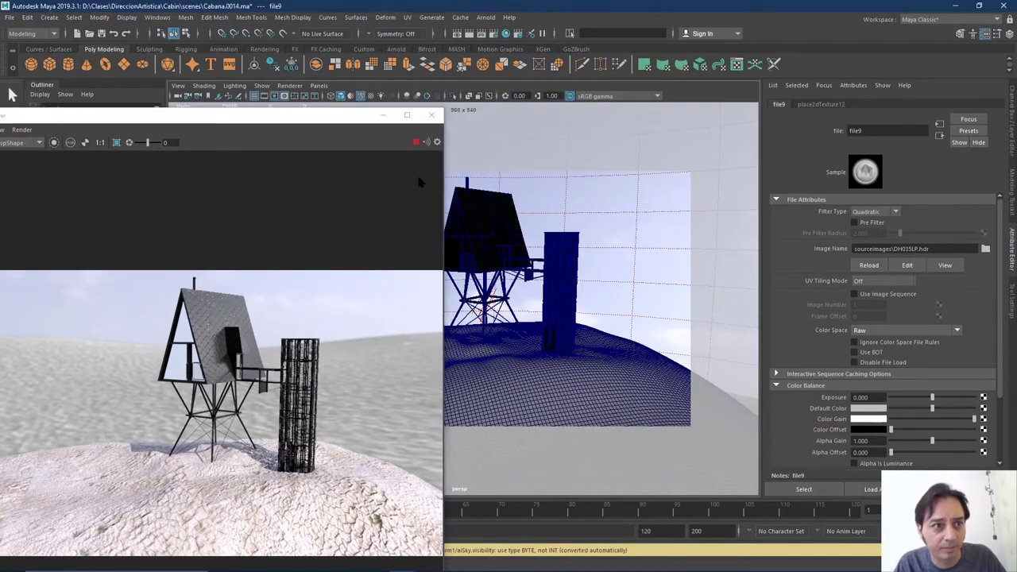
pyautogui.click(681, 255)
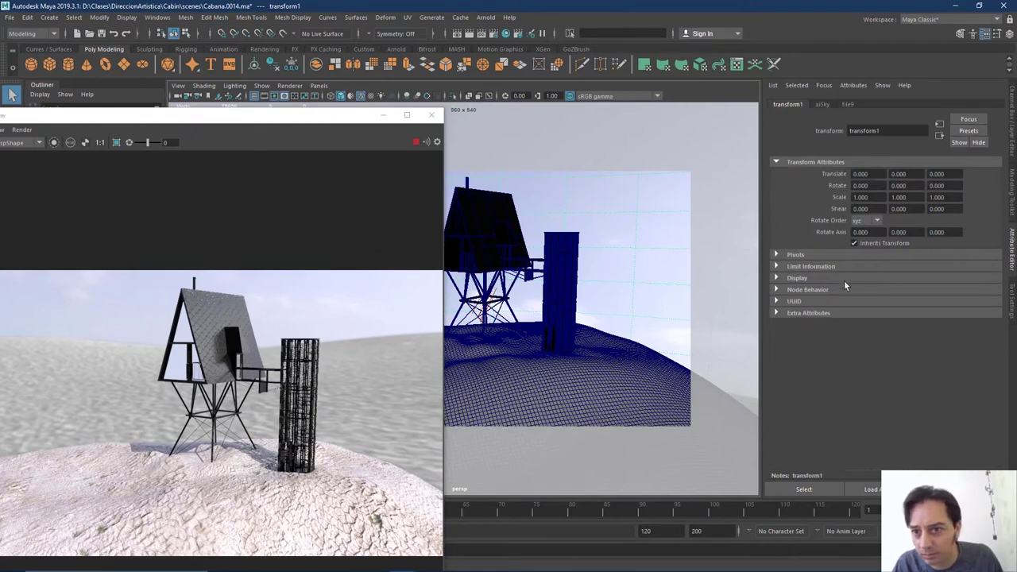
pyautogui.click(846, 104)
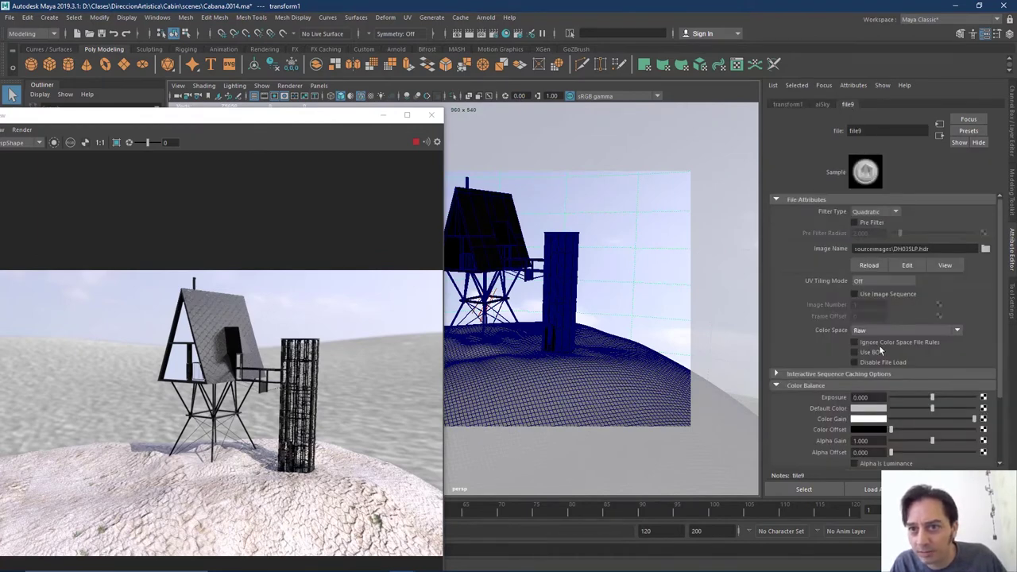
# Try an exposure of -0.29 on the sky's HDR texture and reset it to 0
pyautogui.moveTo(933, 399); pyautogui.dragTo(807, 396)
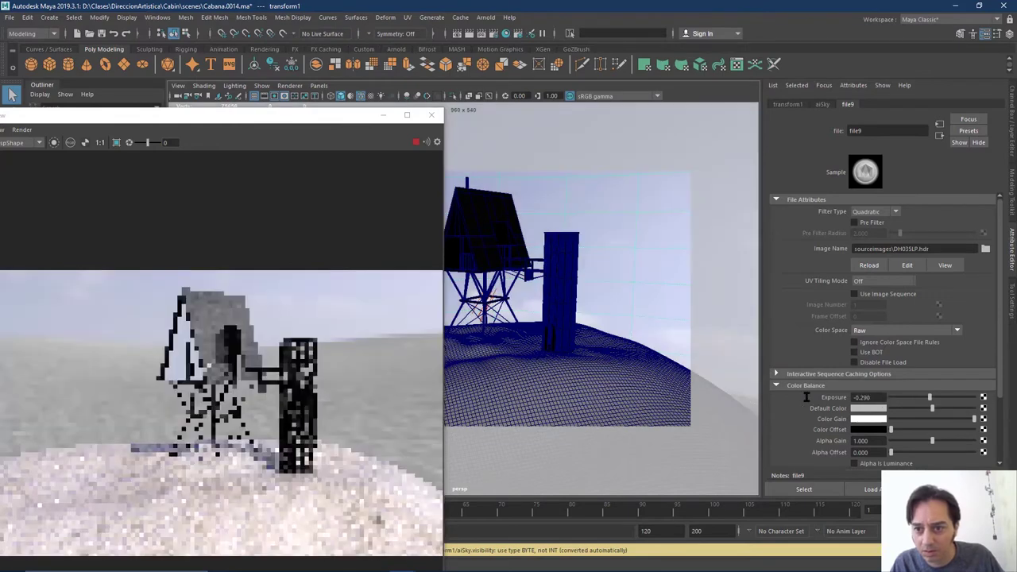
pyautogui.doubleClick(875, 395)
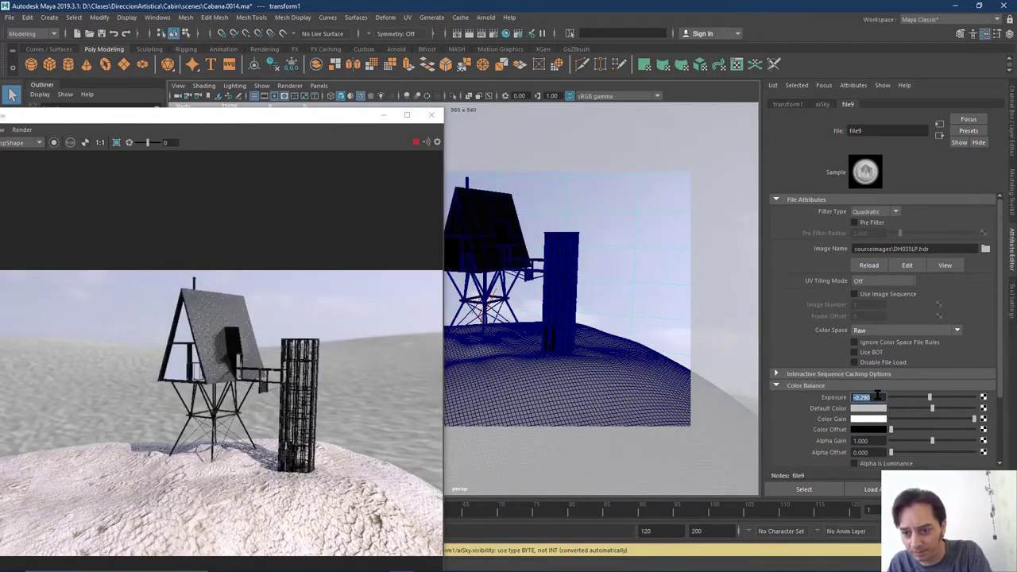
pyautogui.write('0')
pyautogui.press('Return')
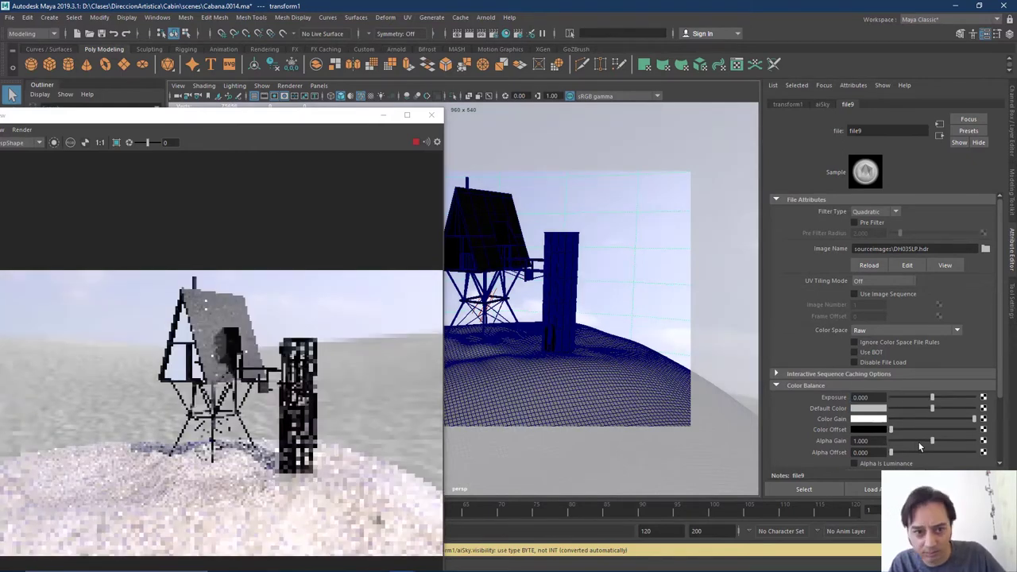
# Enable Alpha Is Luminance on the sky texture, test Alpha Gain between about 0.13 and 2, and set it to 1
pyautogui.click(913, 440)
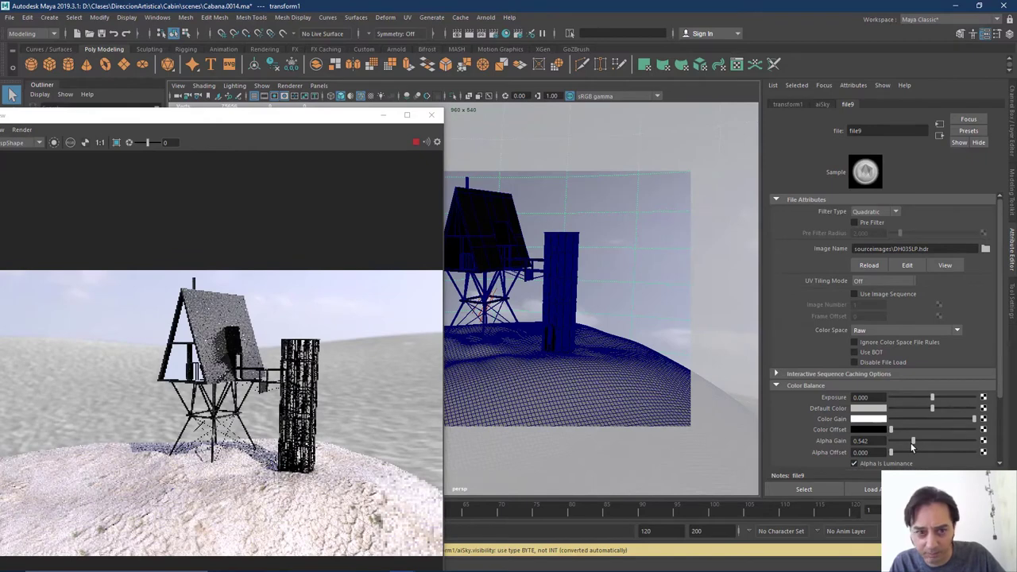
pyautogui.moveTo(912, 446); pyautogui.dragTo(896, 446)
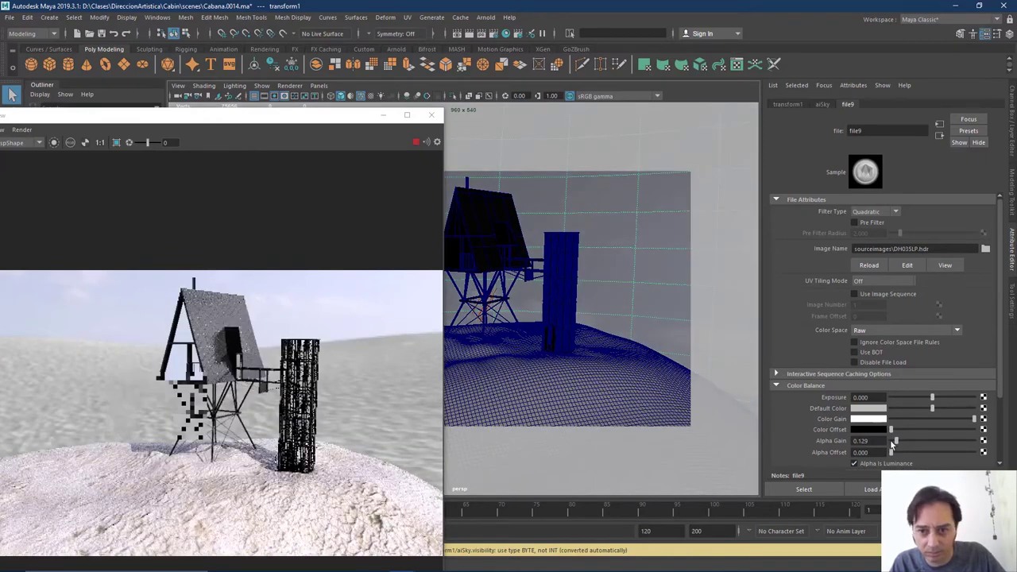
pyautogui.moveTo(899, 445); pyautogui.dragTo(984, 447)
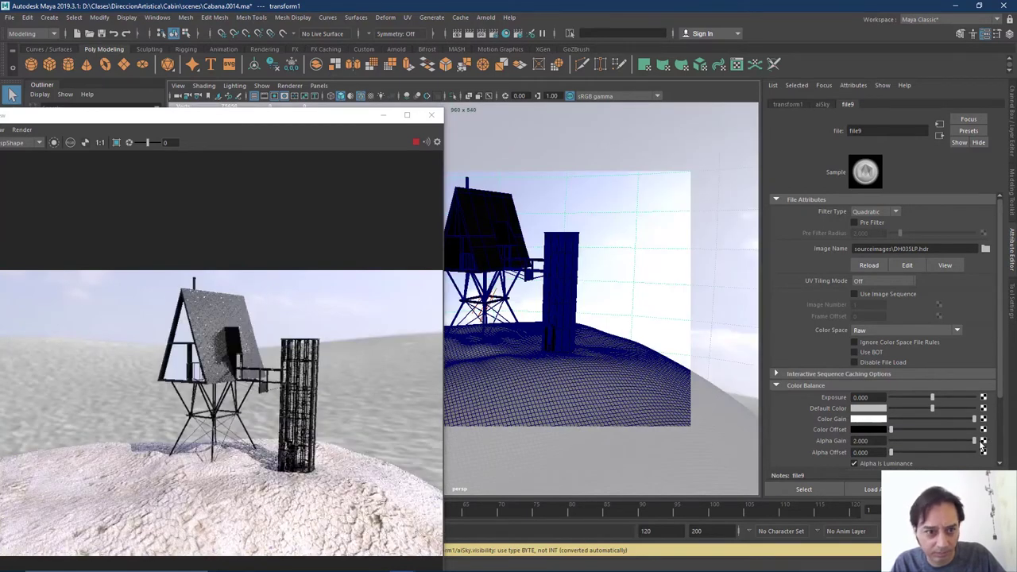
pyautogui.click(866, 442)
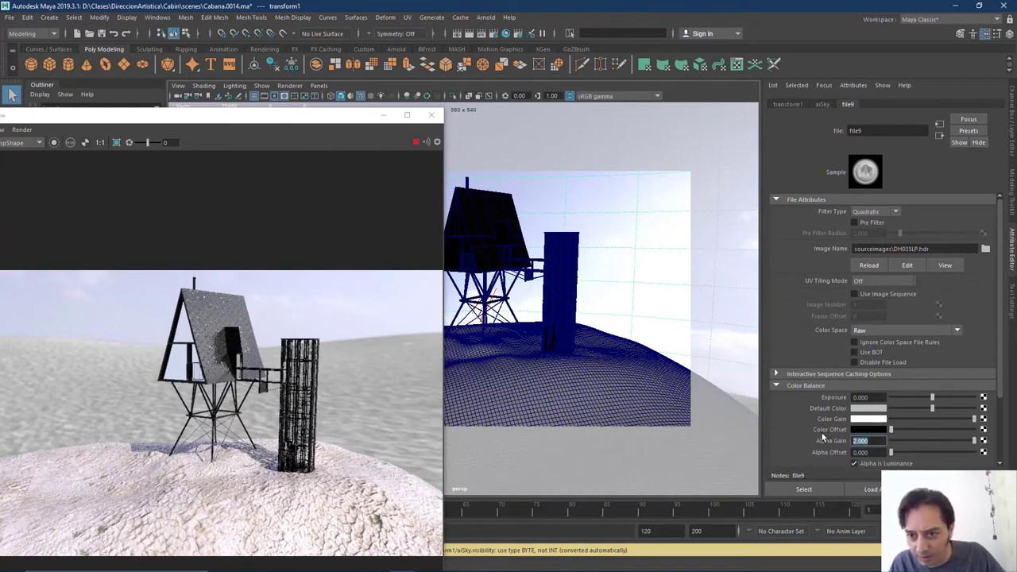
pyautogui.write('1')
pyautogui.press('Return')
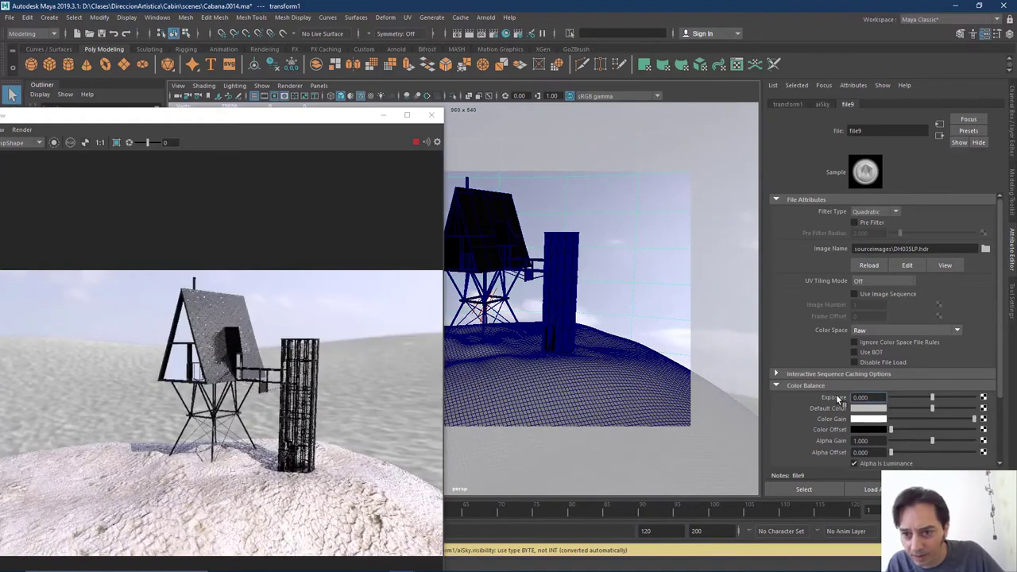
# Darken the sky by trying different exposures on its HDR texture, settling on about -1.258
pyautogui.moveTo(933, 398); pyautogui.dragTo(940, 397)
pyautogui.click(923, 398)
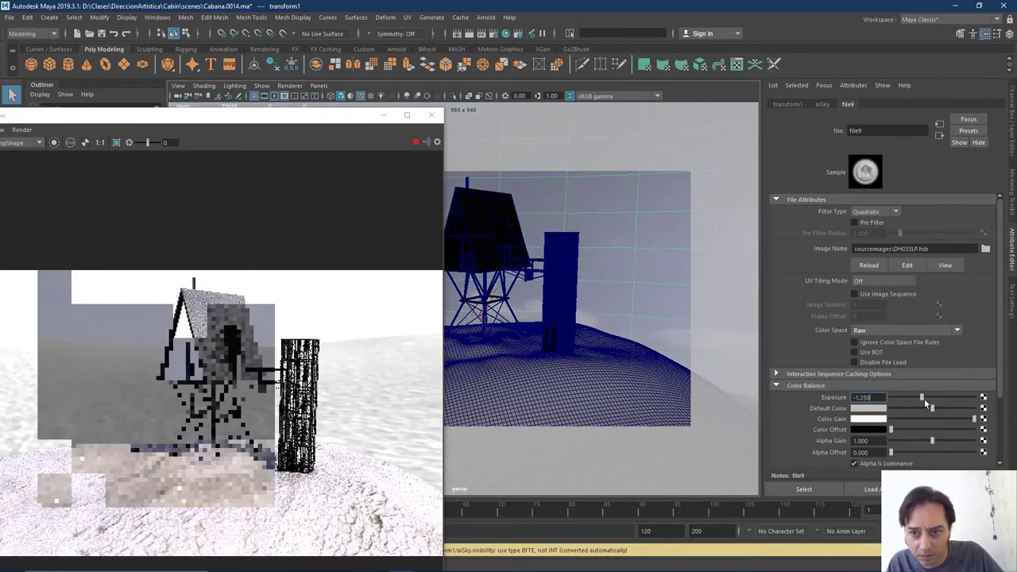
pyautogui.moveTo(925, 402); pyautogui.dragTo(917, 399)
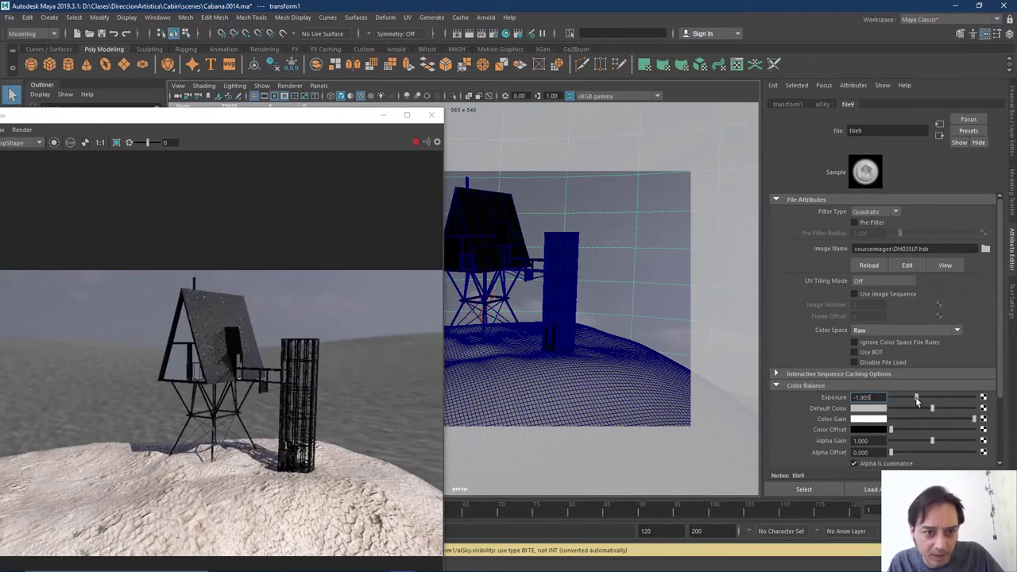
pyautogui.moveTo(917, 398); pyautogui.dragTo(910, 397)
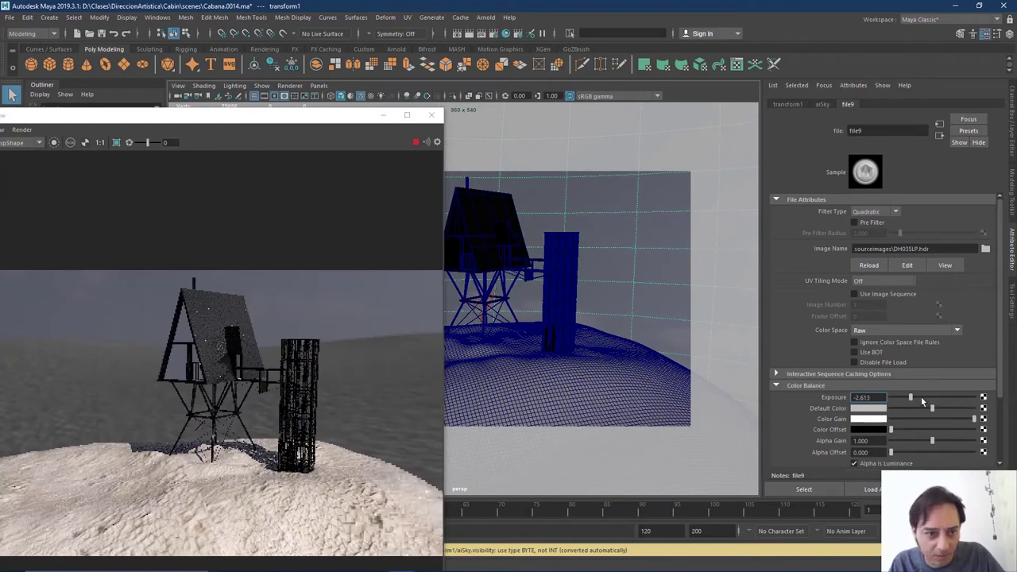
pyautogui.click(921, 397)
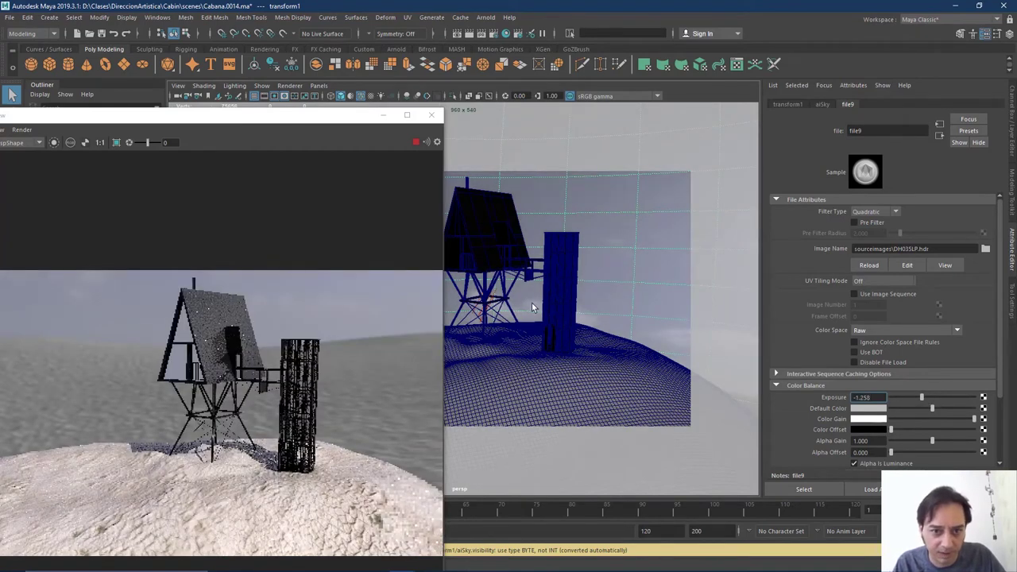
# Select the directional light, try an Arnold exposure of 3 and set it to 2
pyautogui.click(648, 259)
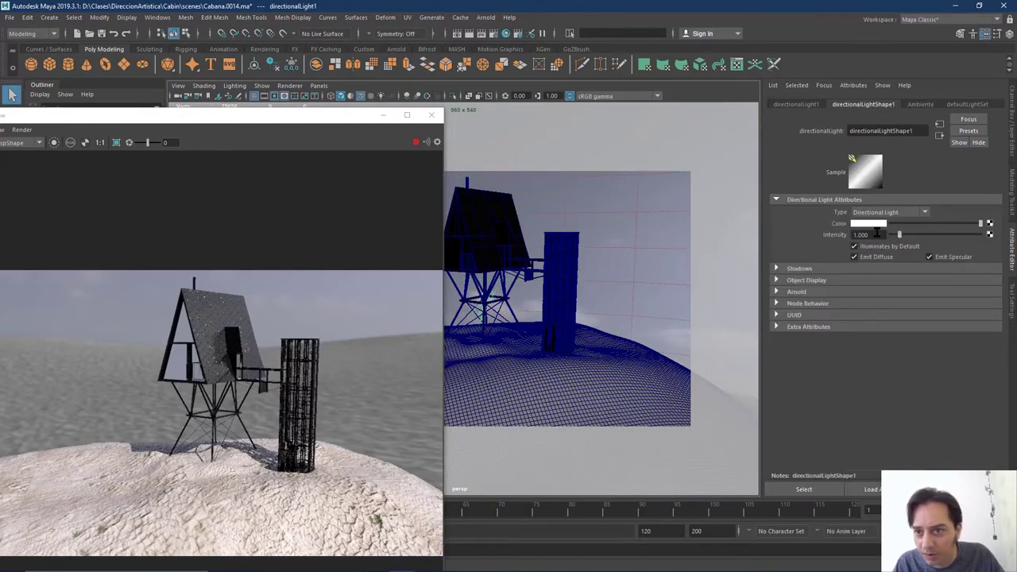
pyautogui.click(796, 292)
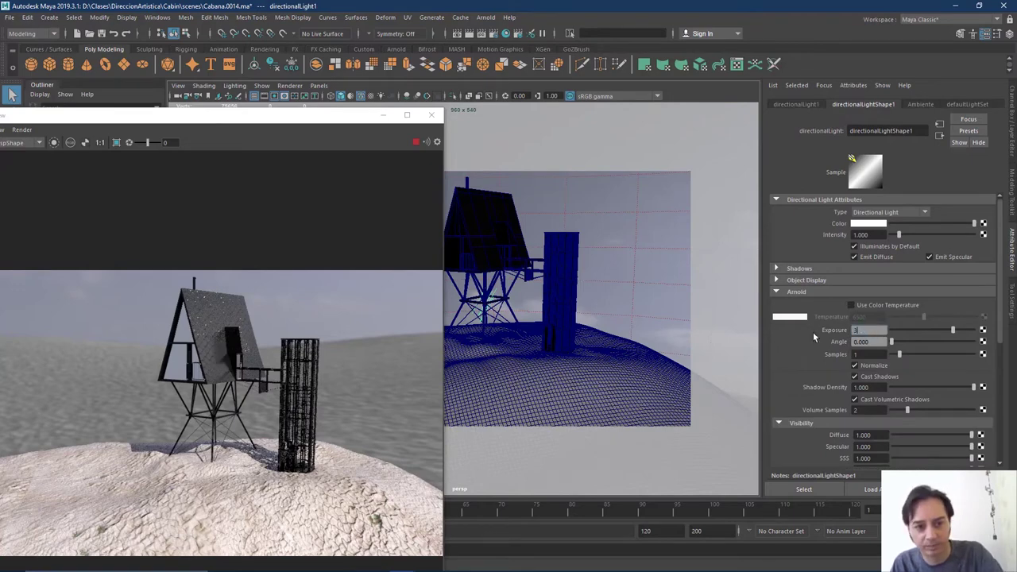
pyautogui.write('3')
pyautogui.press('Return')
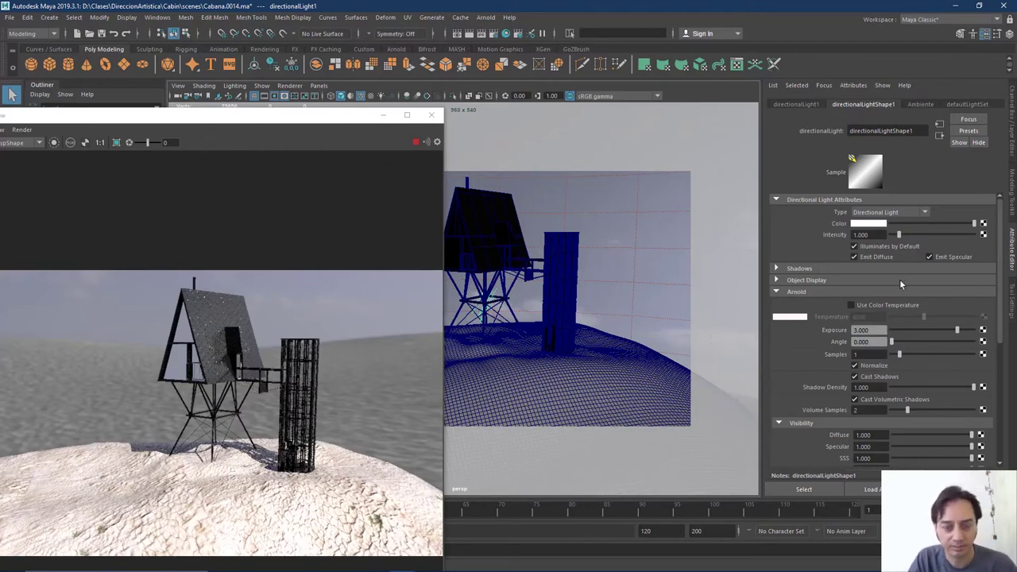
pyautogui.write('2')
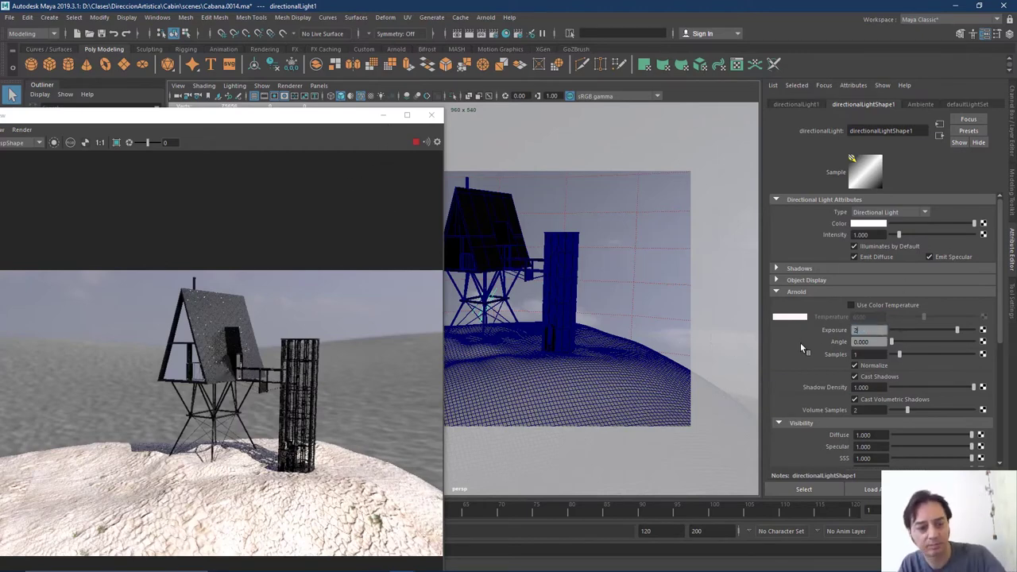
pyautogui.press('Return')
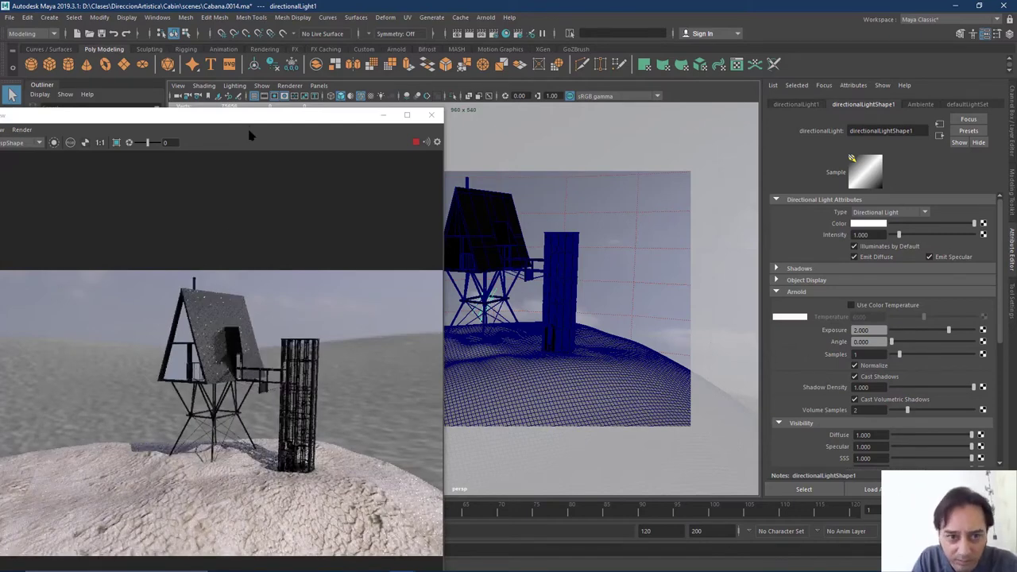
# Enable color temperature on the directional light and tune it to a cooler 8000
pyautogui.click(852, 305)
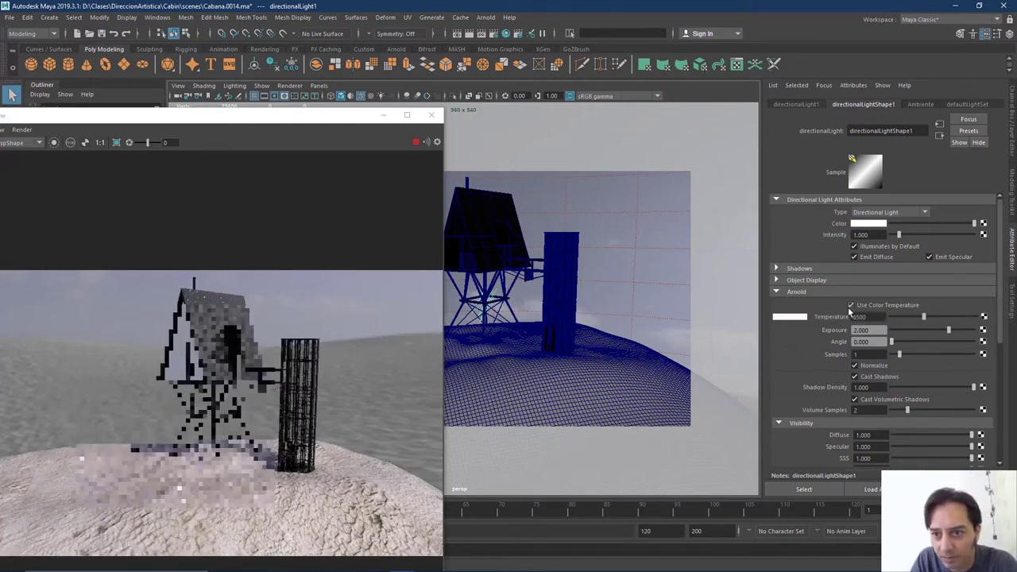
pyautogui.click(928, 317)
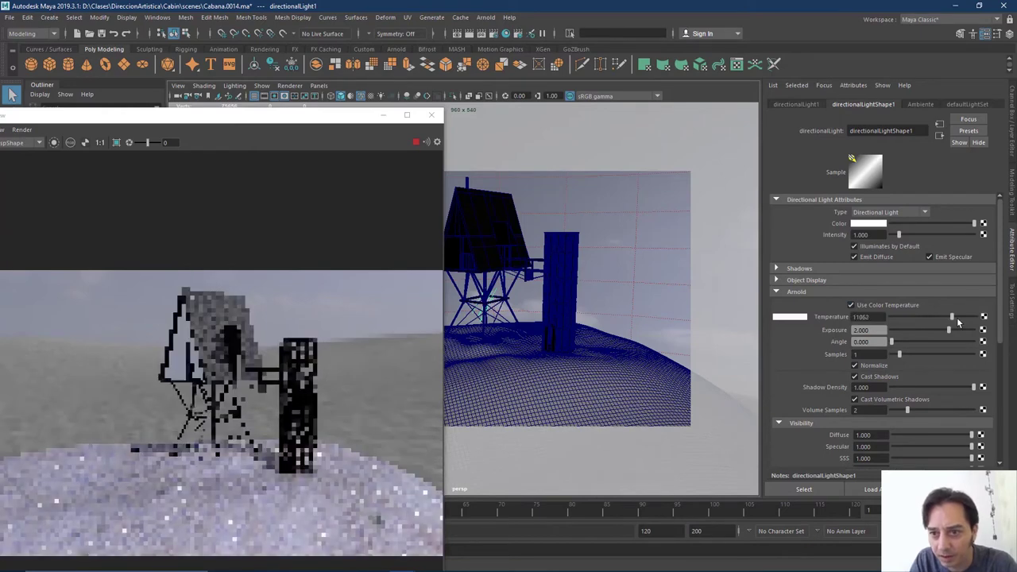
pyautogui.click(948, 319)
pyautogui.click(941, 318)
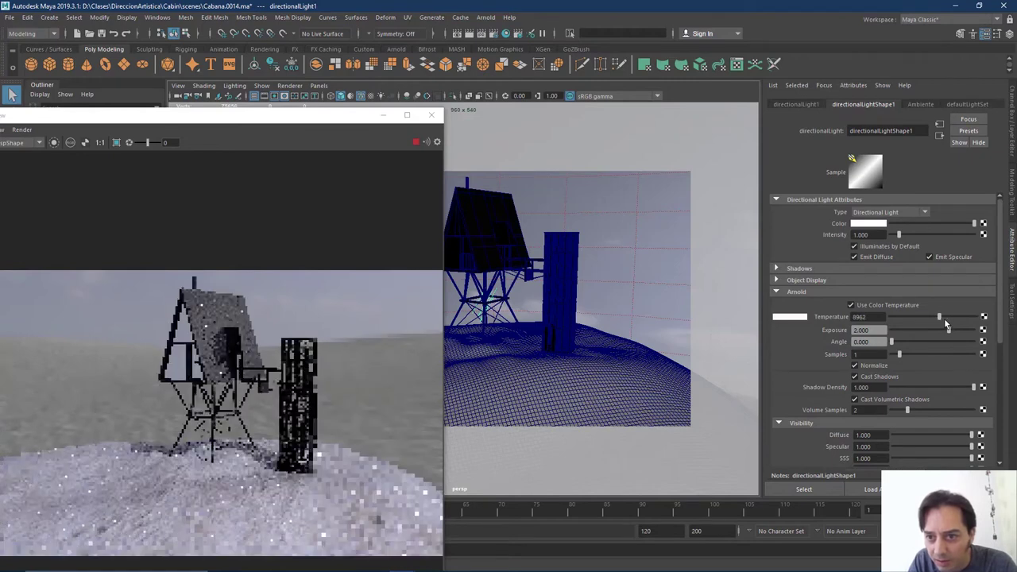
pyautogui.click(946, 319)
pyautogui.click(949, 319)
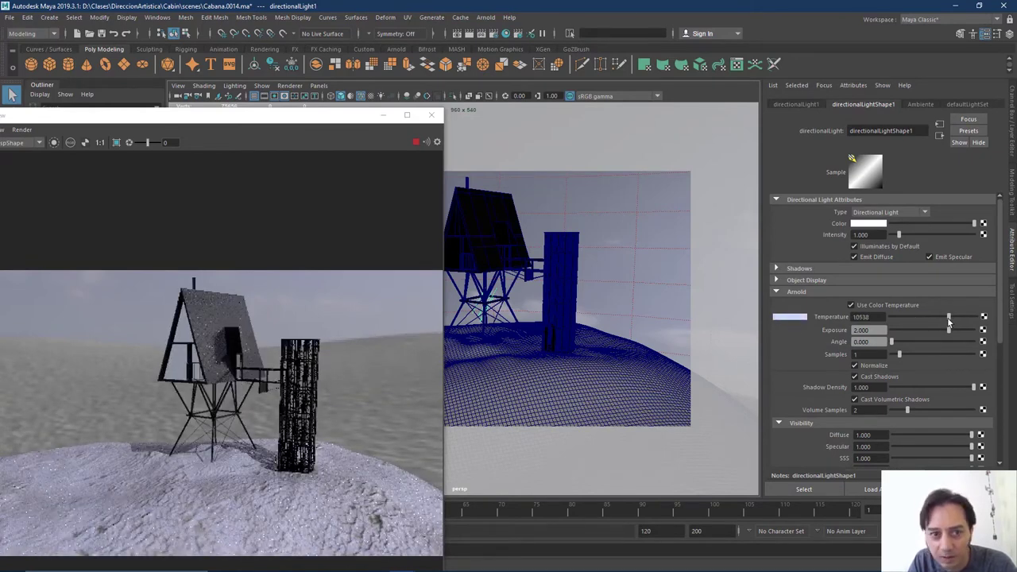
pyautogui.click(941, 318)
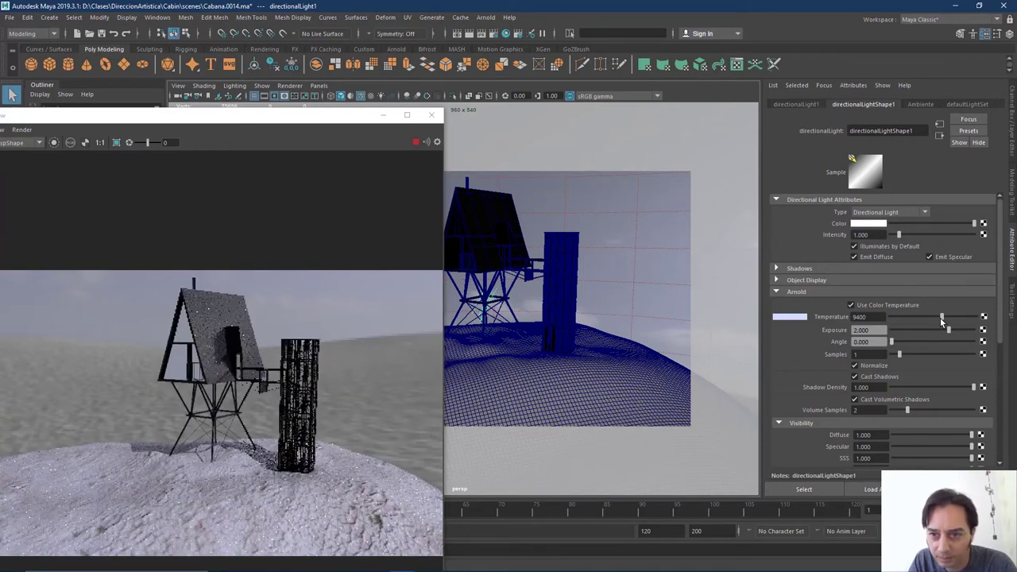
pyautogui.click(934, 317)
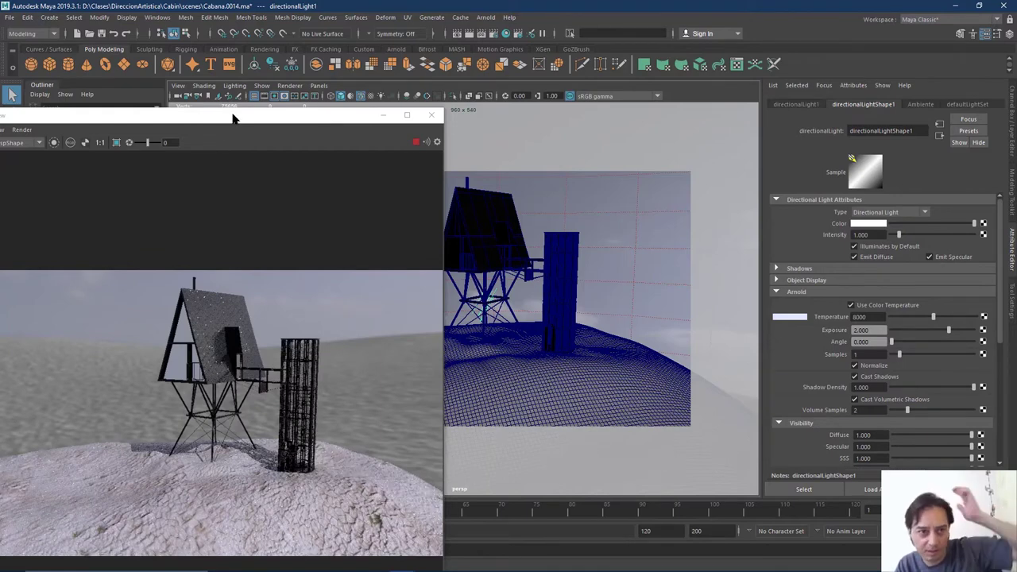
# Bring the full render into view, save the scene as a new incremental version and minimize the render window
pyautogui.moveTo(233, 117); pyautogui.dragTo(368, 56)
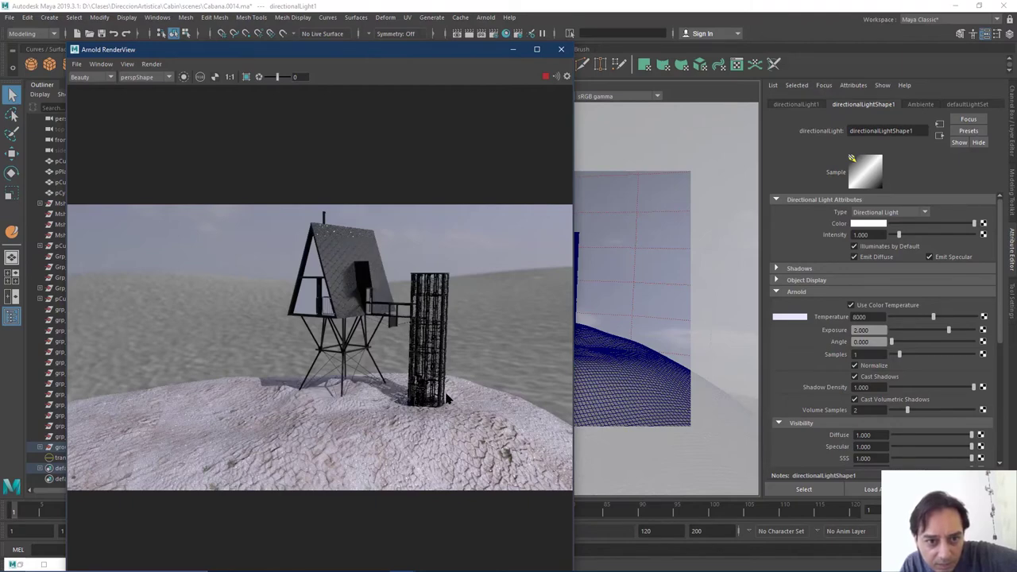
pyautogui.click(15, 17)
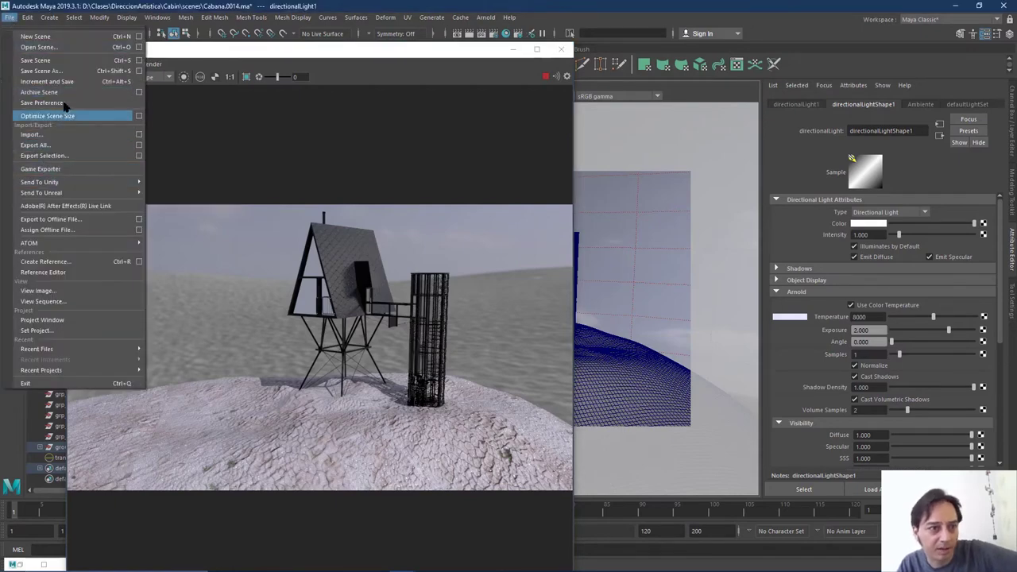
pyautogui.click(64, 82)
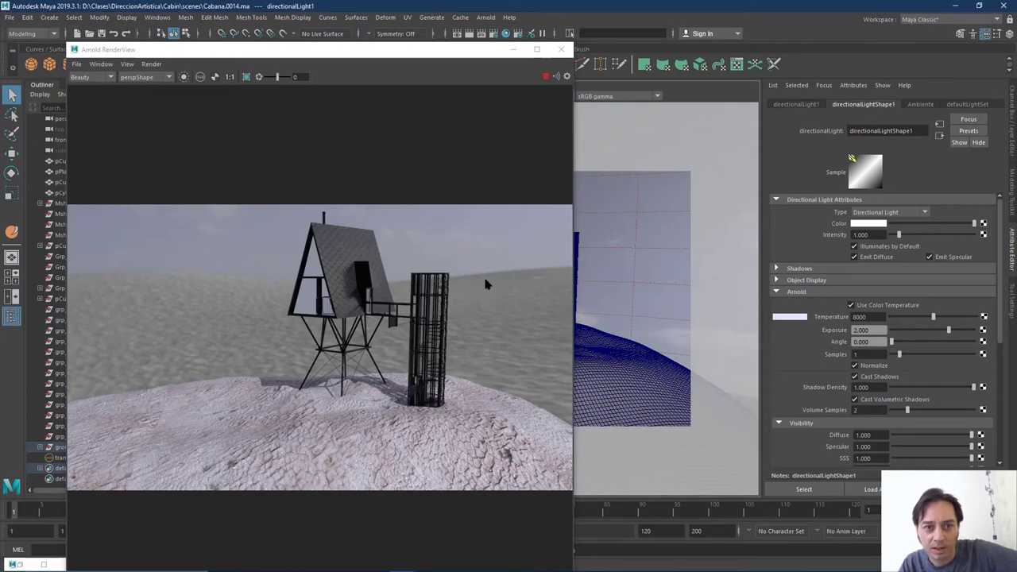
pyautogui.click(513, 50)
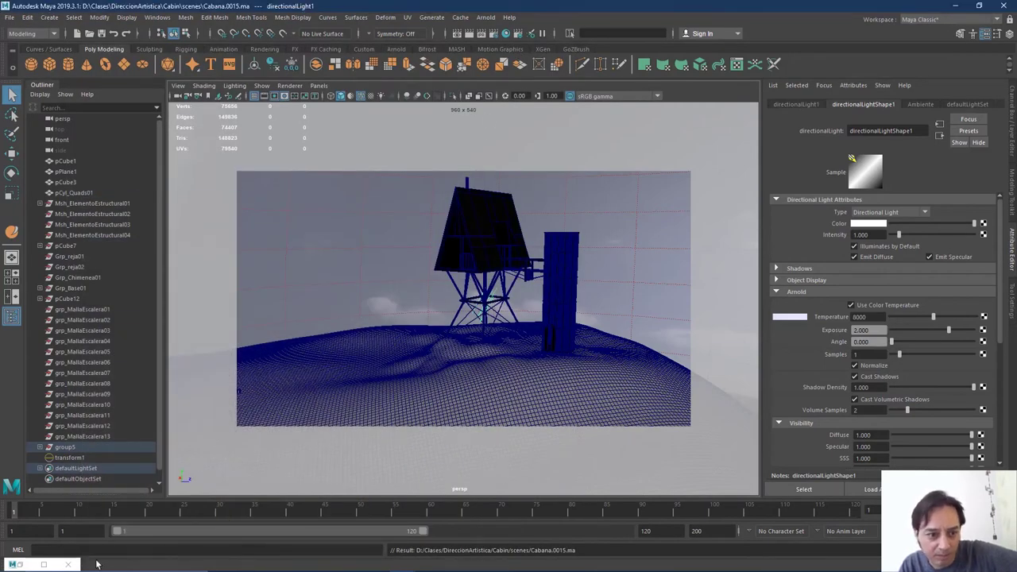
# Create a polygon plane at the scene origin and raise it to a height of about 188
pyautogui.scroll(-3, 517, 366)
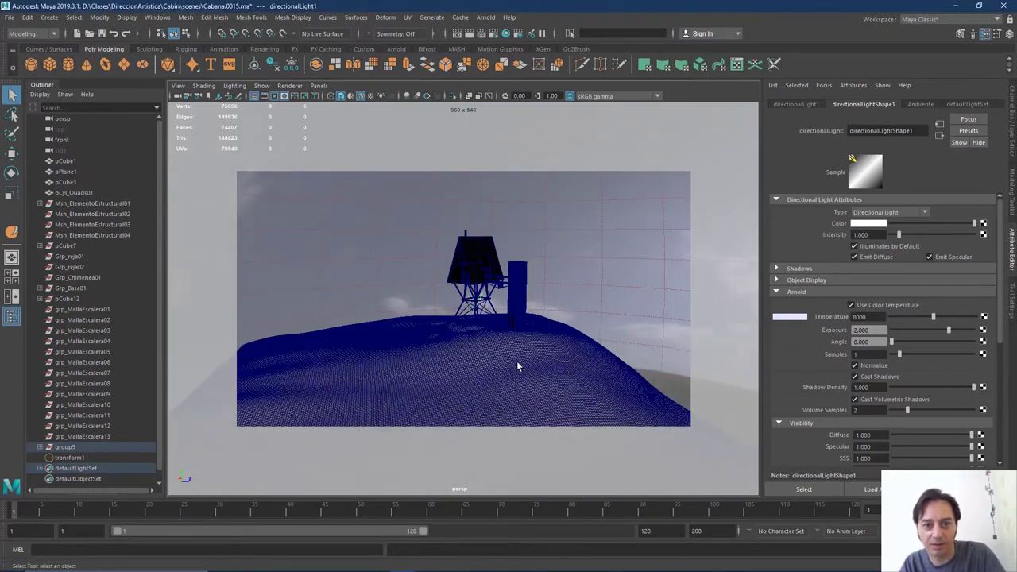
pyautogui.keyDown('alt'); pyautogui.moveTo(504, 356); pyautogui.dragTo(491, 305); pyautogui.keyUp('alt')
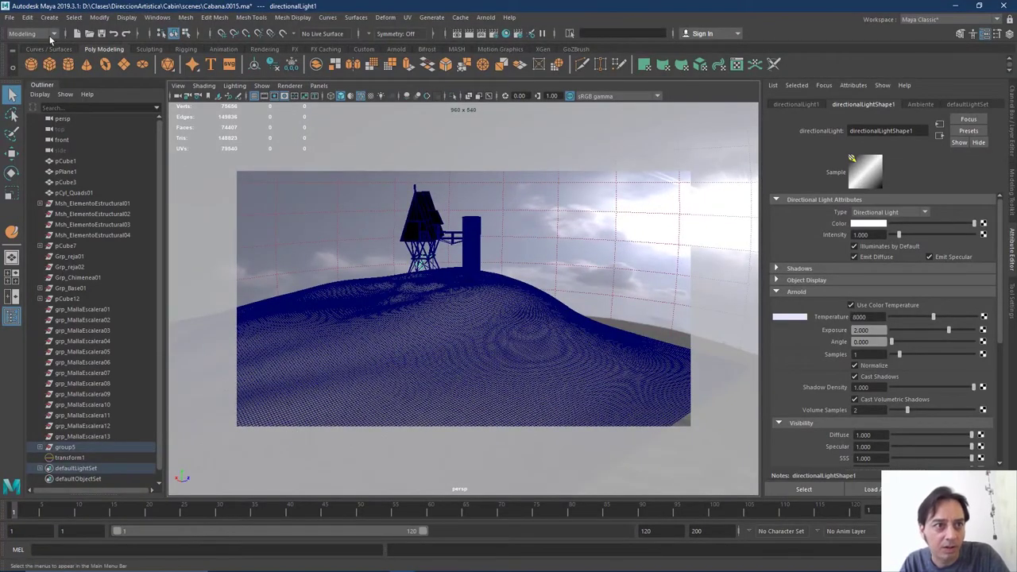
pyautogui.click(124, 65)
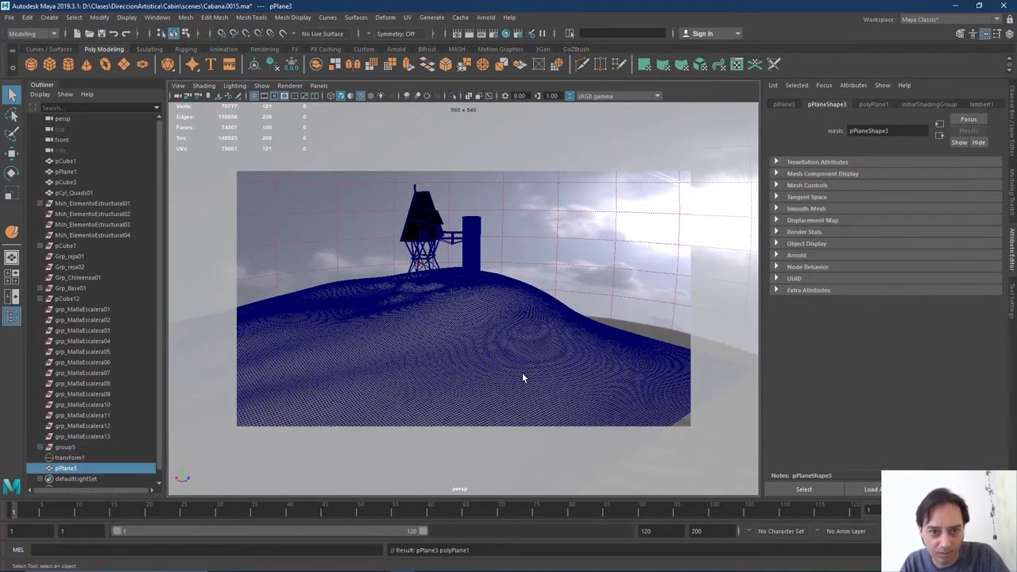
pyautogui.press('e')
pyautogui.press('r')
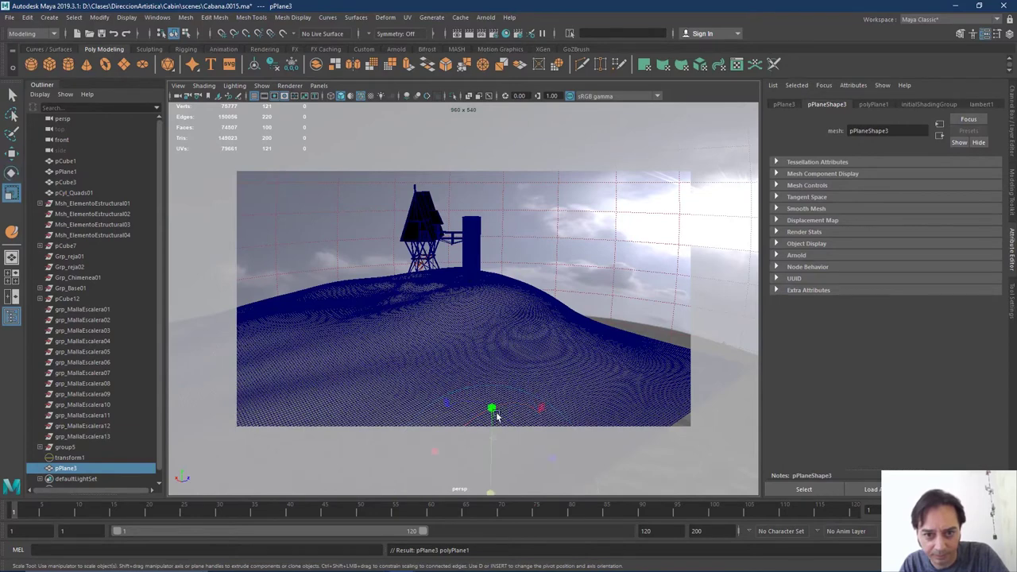
pyautogui.press('e')
pyautogui.press('w')
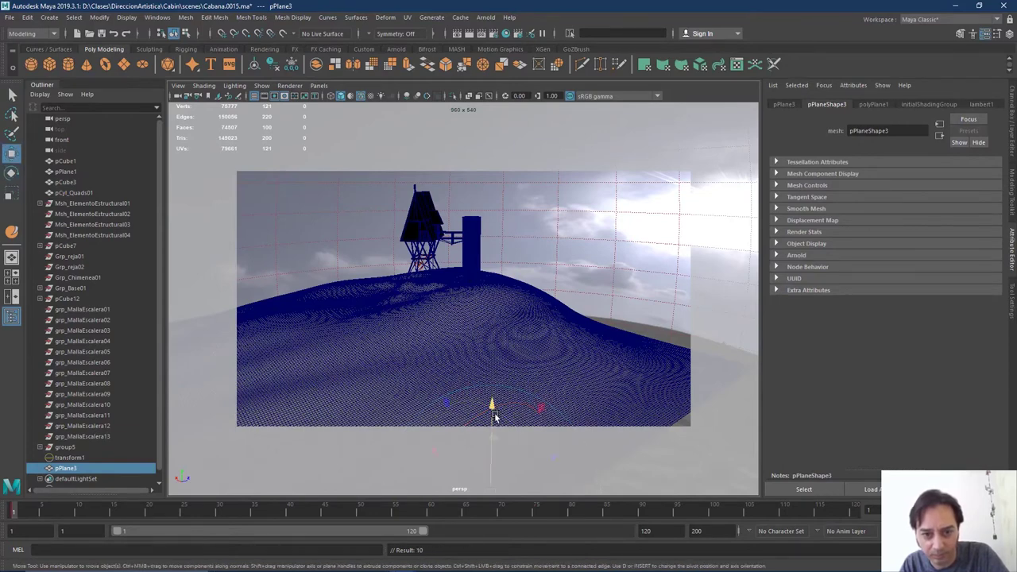
pyautogui.moveTo(490, 402); pyautogui.dragTo(507, 299)
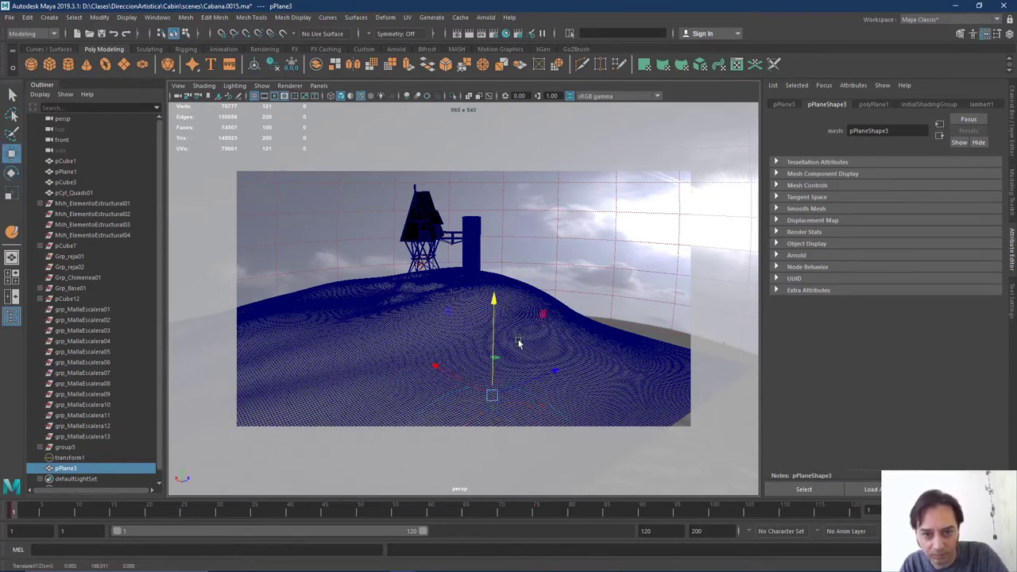
# Scale the new plane up uniformly and raise it until it cuts through the lower slopes of the terrain
pyautogui.press('r')
pyautogui.moveTo(494, 395); pyautogui.dragTo(633, 329)
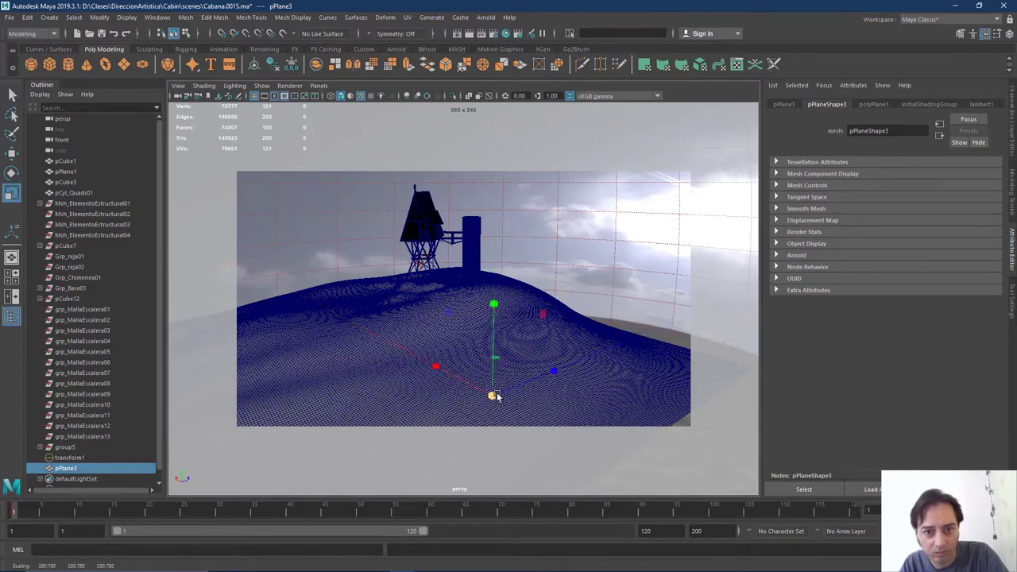
pyautogui.moveTo(494, 396); pyautogui.dragTo(755, 198)
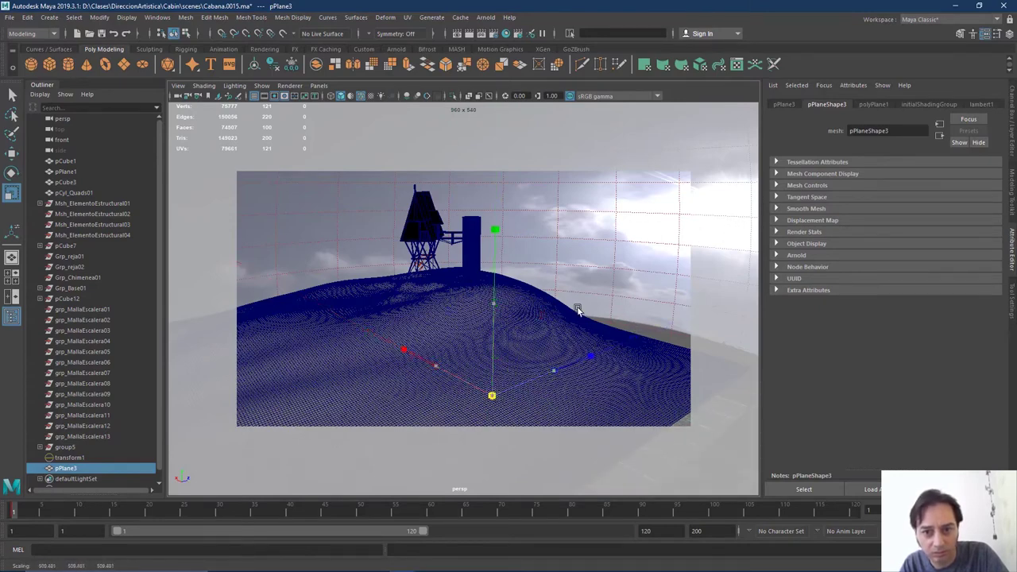
pyautogui.press('w')
pyautogui.click(496, 321)
pyautogui.moveTo(496, 321); pyautogui.dragTo(503, 231)
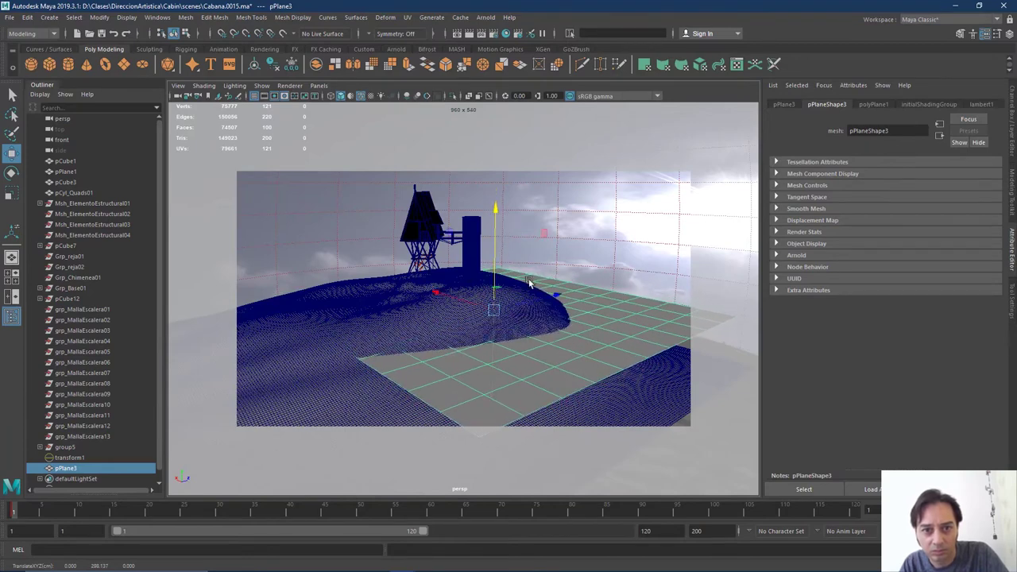
# Stretch the plane along Z and X until it extends far beyond the hill on all sides
pyautogui.keyDown('alt'); pyautogui.moveTo(595, 354); pyautogui.dragTo(525, 363); pyautogui.keyUp('alt')
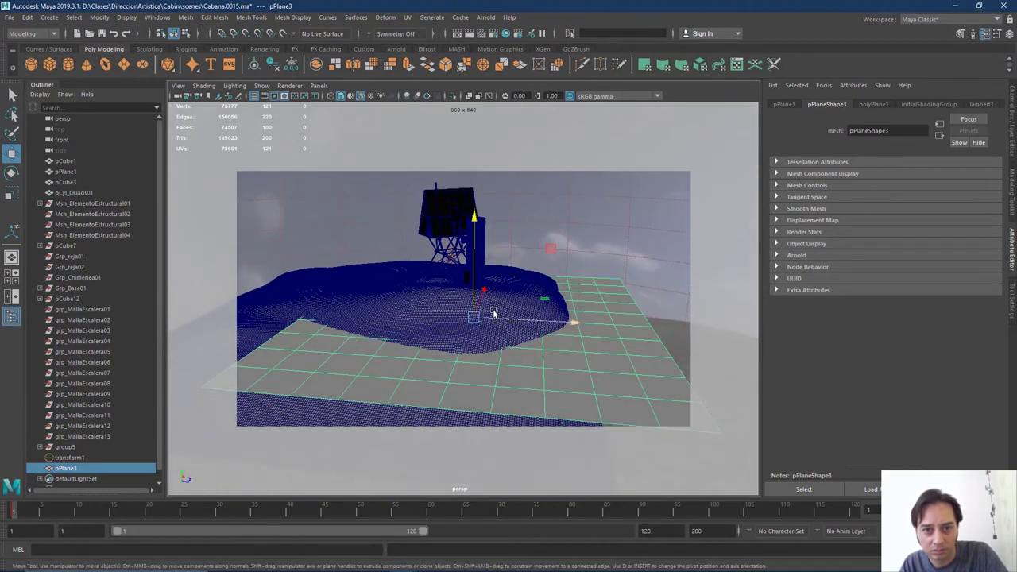
pyautogui.press('e')
pyautogui.press('r')
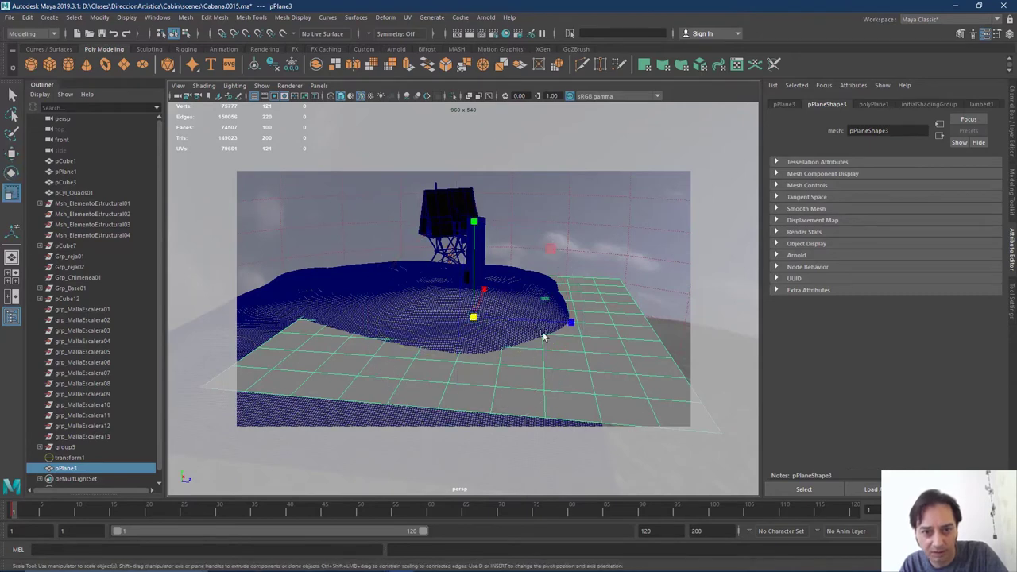
pyautogui.moveTo(569, 325); pyautogui.dragTo(670, 337)
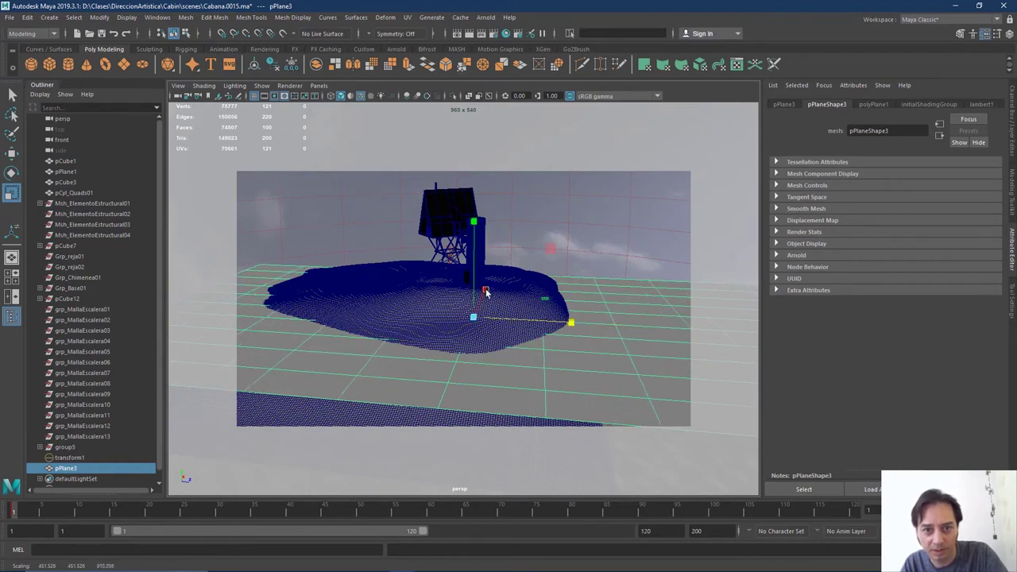
pyautogui.moveTo(486, 293); pyautogui.dragTo(515, 245)
pyautogui.moveTo(569, 322); pyautogui.dragTo(745, 347)
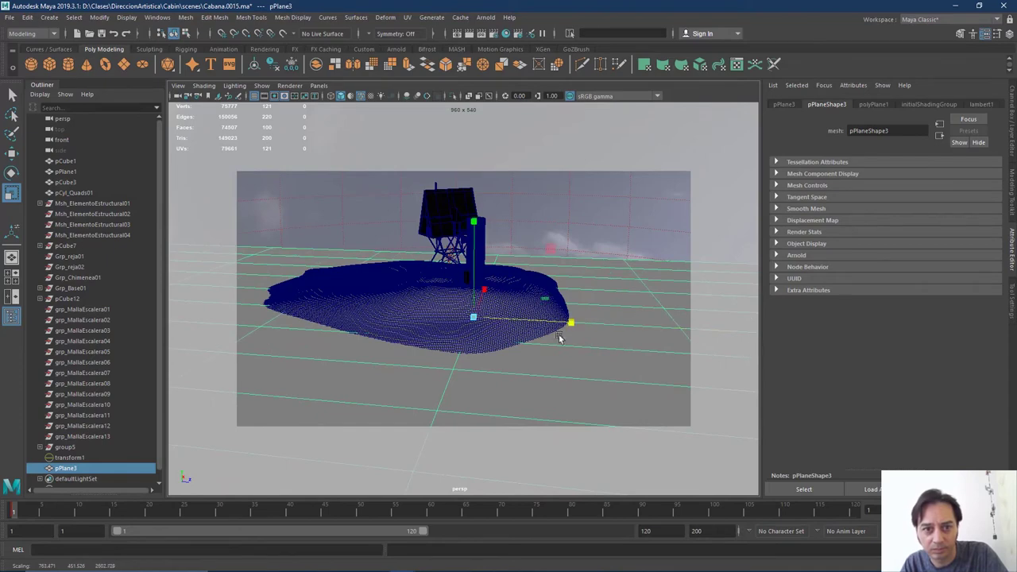
# Assign a new Arnold aiStandardSurface material to the large plane
pyautogui.keyDown('alt'); pyautogui.moveTo(490, 291); pyautogui.dragTo(509, 359); pyautogui.keyUp('alt')
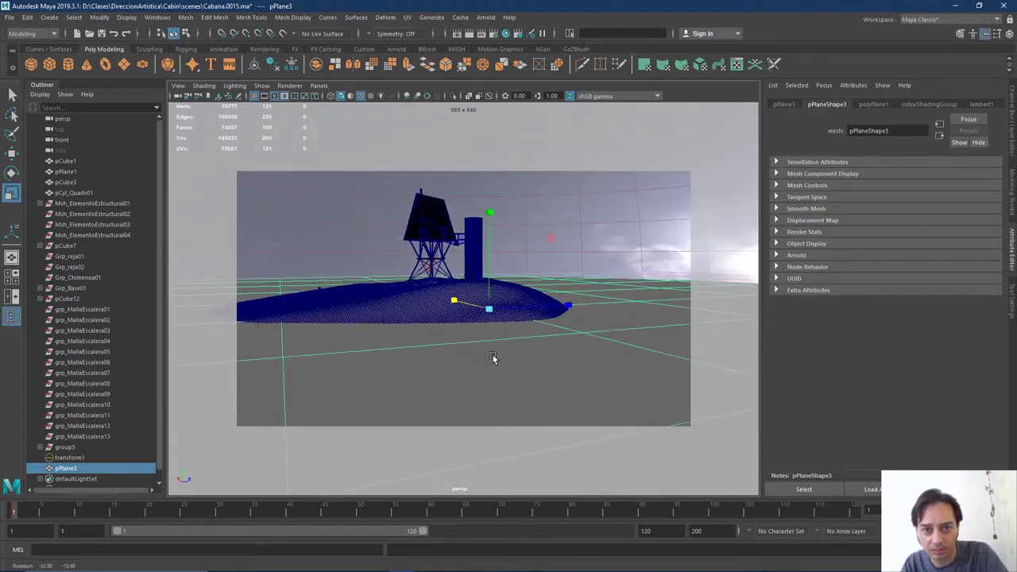
pyautogui.keyDown('alt'); pyautogui.moveTo(504, 356); pyautogui.dragTo(556, 420, button='right'); pyautogui.keyUp('alt')
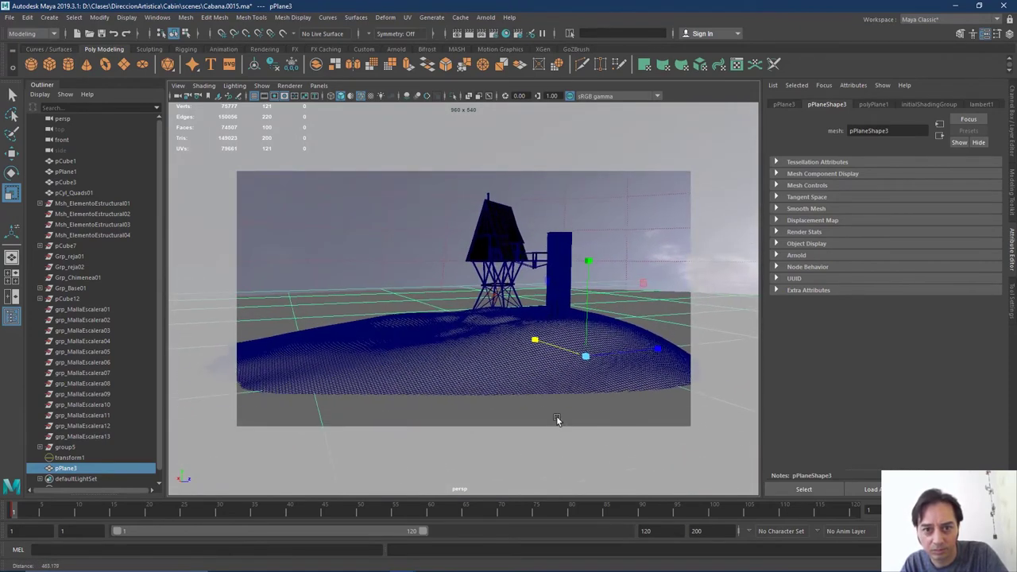
pyautogui.keyDown('alt'); pyautogui.moveTo(557, 420); pyautogui.dragTo(556, 387); pyautogui.keyUp('alt')
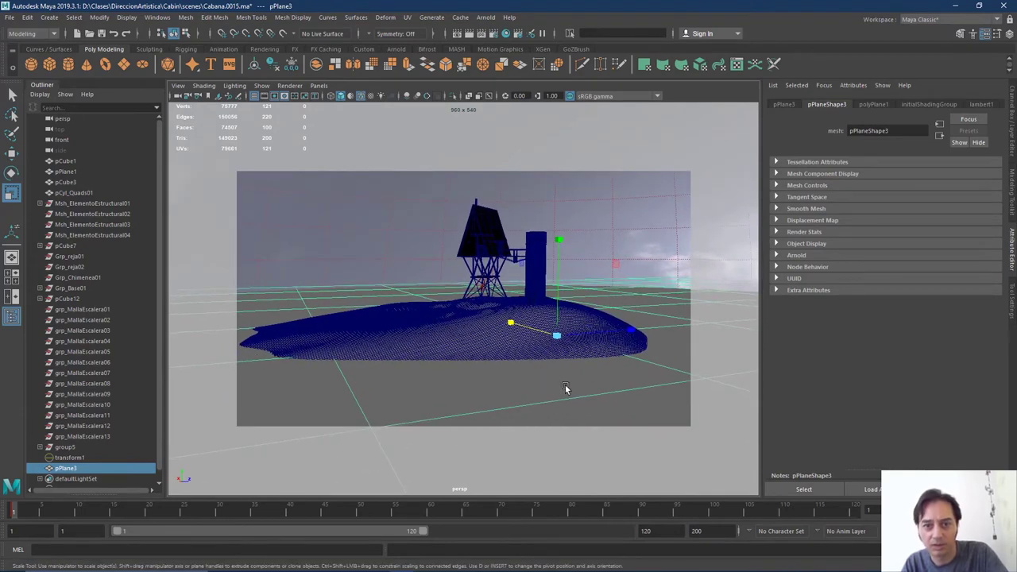
pyautogui.moveTo(577, 395); pyautogui.dragTo(574, 540, button='right')
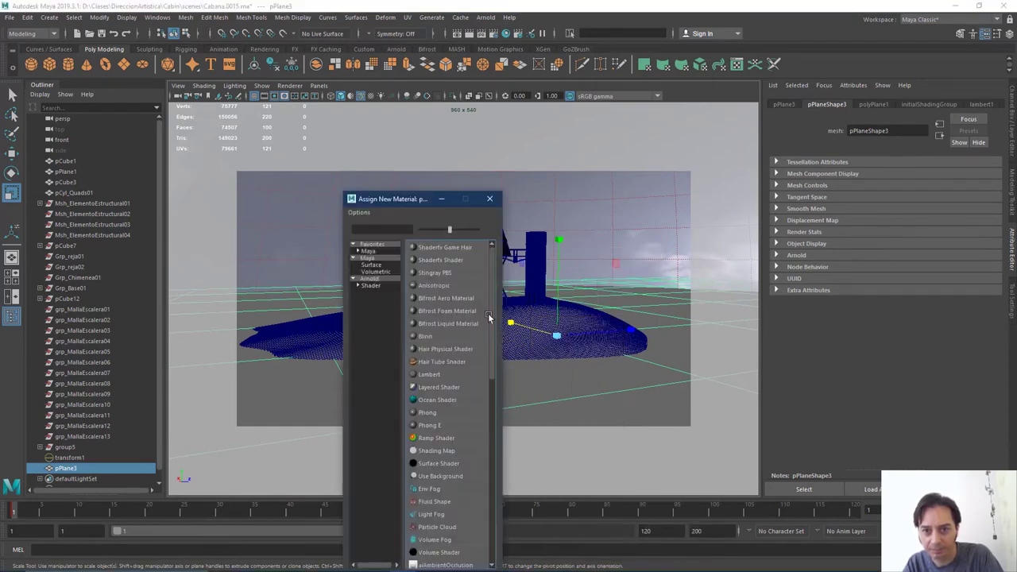
pyautogui.click(374, 286)
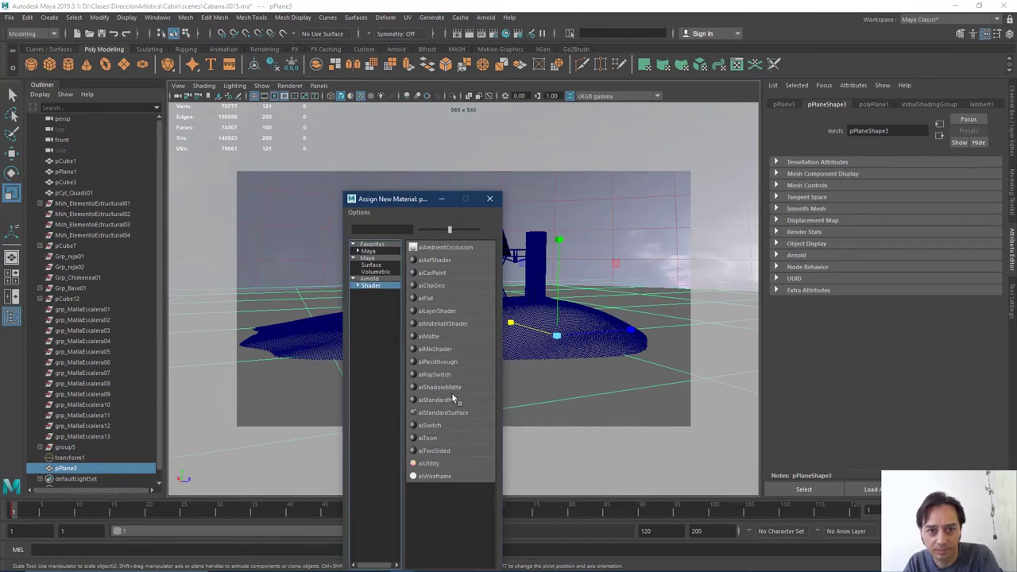
pyautogui.click(446, 413)
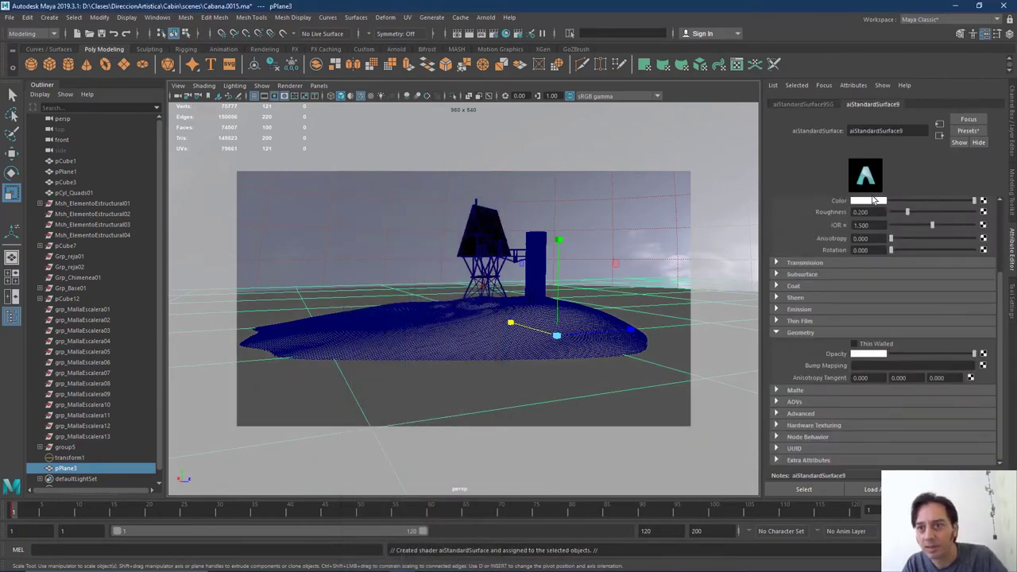
# Lower the plane material's base weight to about 0.11 and set its base color to a muted green
pyautogui.scroll(2, 939, 259)
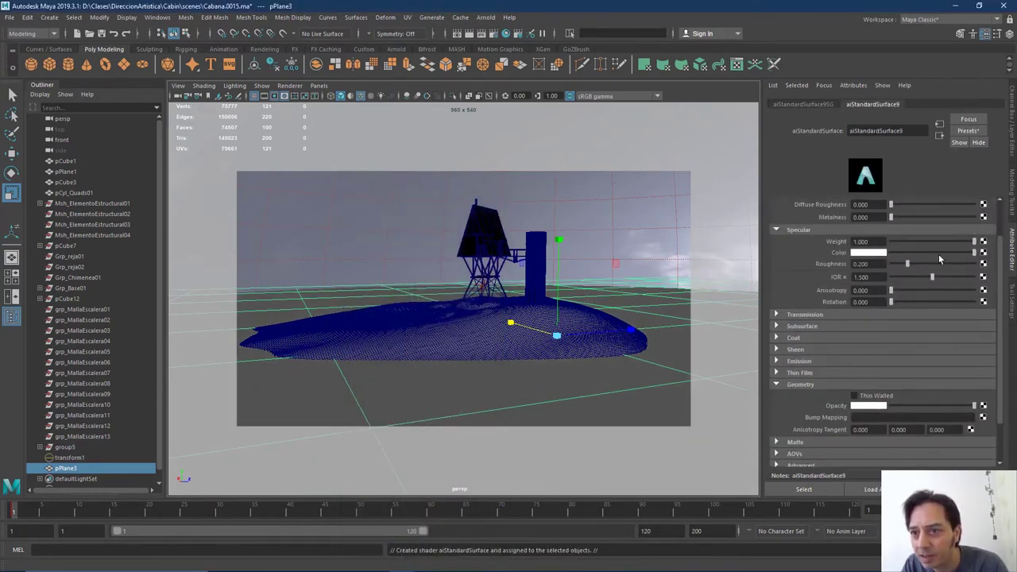
pyautogui.scroll(2, 1003, 217)
pyautogui.moveTo(948, 235); pyautogui.dragTo(904, 228)
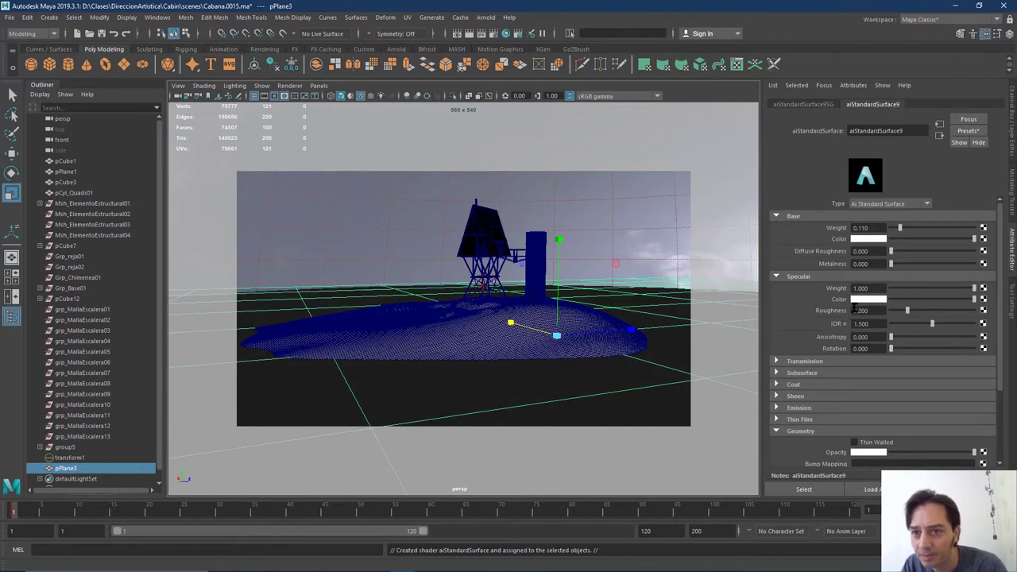
pyautogui.click(878, 240)
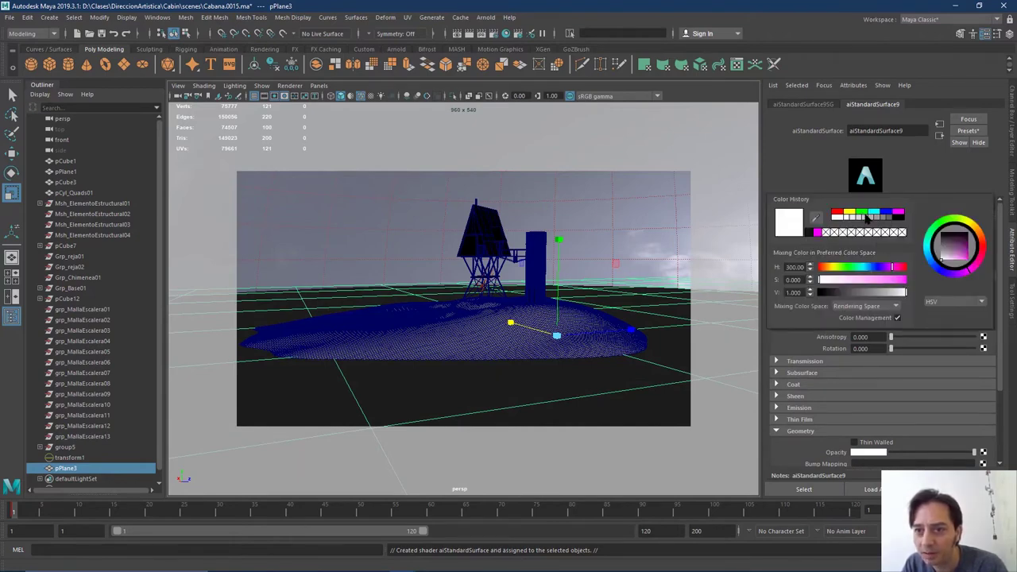
pyautogui.click(863, 213)
pyautogui.click(853, 279)
pyautogui.moveTo(878, 293); pyautogui.dragTo(881, 293)
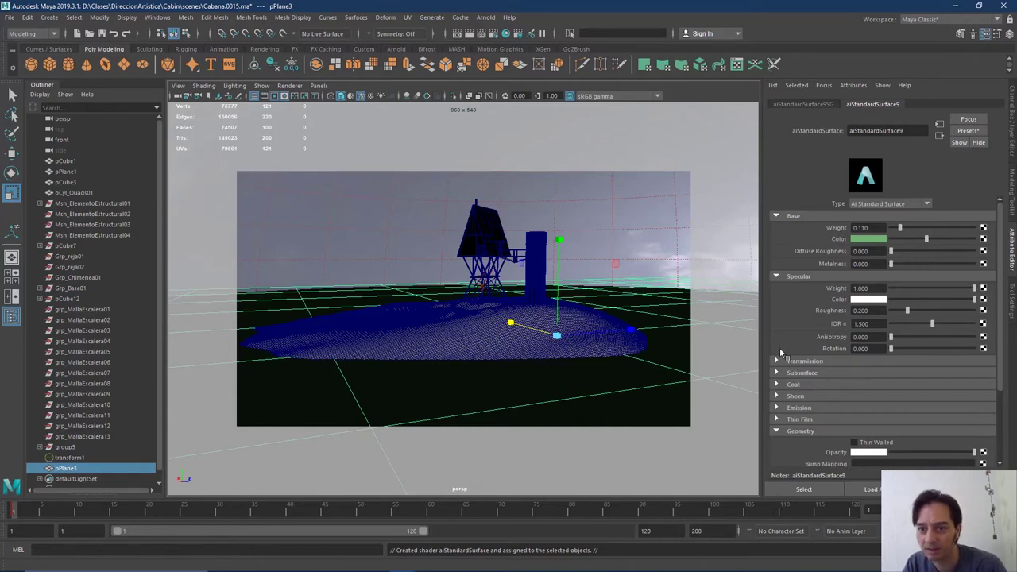
# Render the island and the new water plane in the Arnold RenderView
pyautogui.click(486, 17)
pyautogui.click(509, 47)
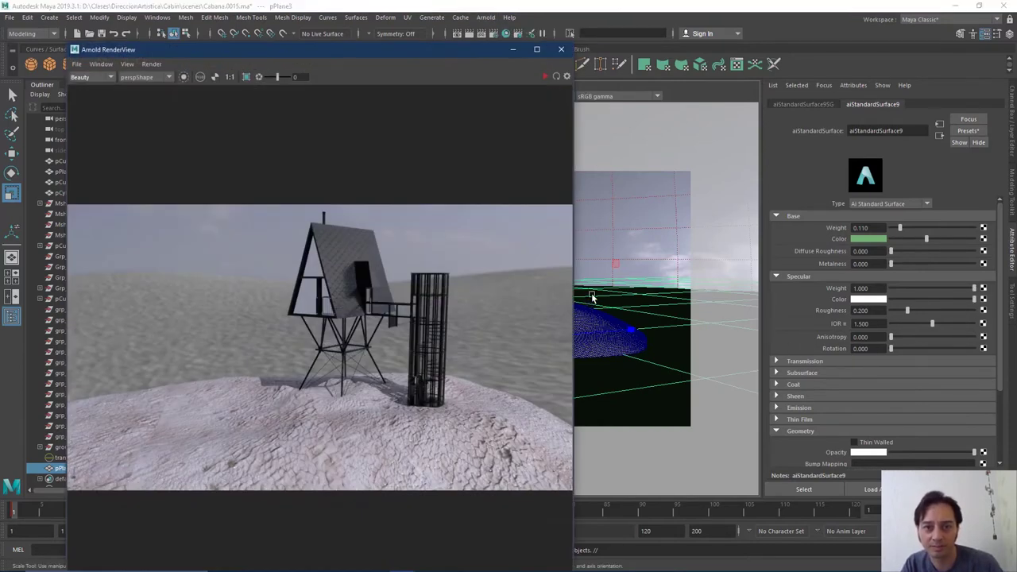
pyautogui.click(545, 76)
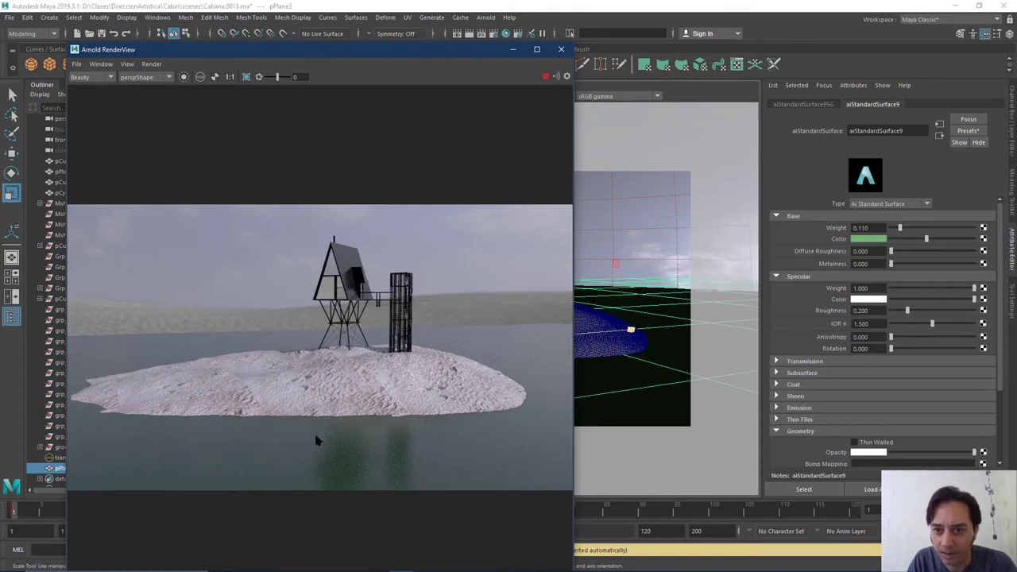
# Try a specular roughness of 0 on the water material, set it to about 0.123 and close the render window
pyautogui.moveTo(904, 313); pyautogui.dragTo(880, 315)
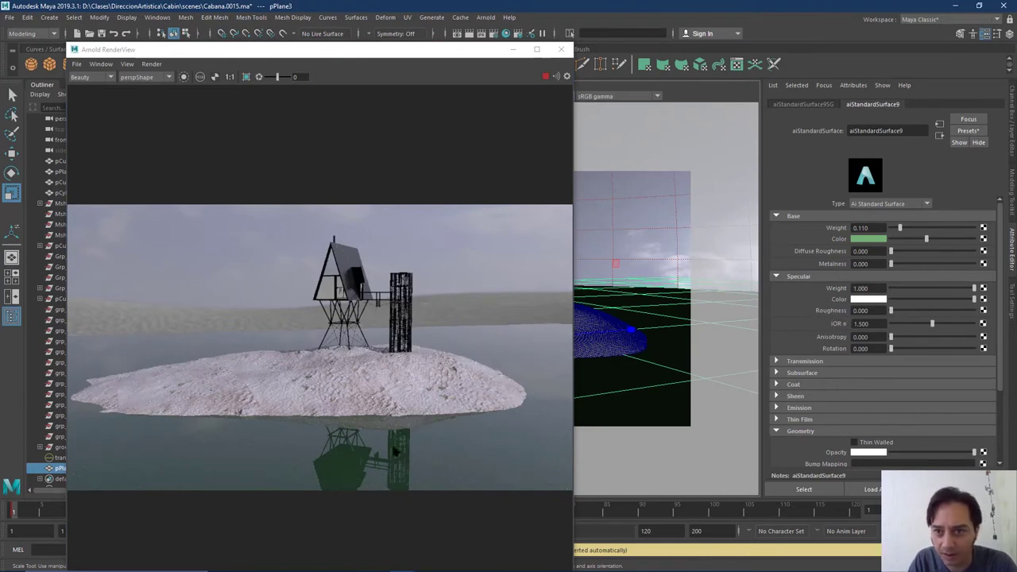
pyautogui.moveTo(891, 313); pyautogui.dragTo(905, 311)
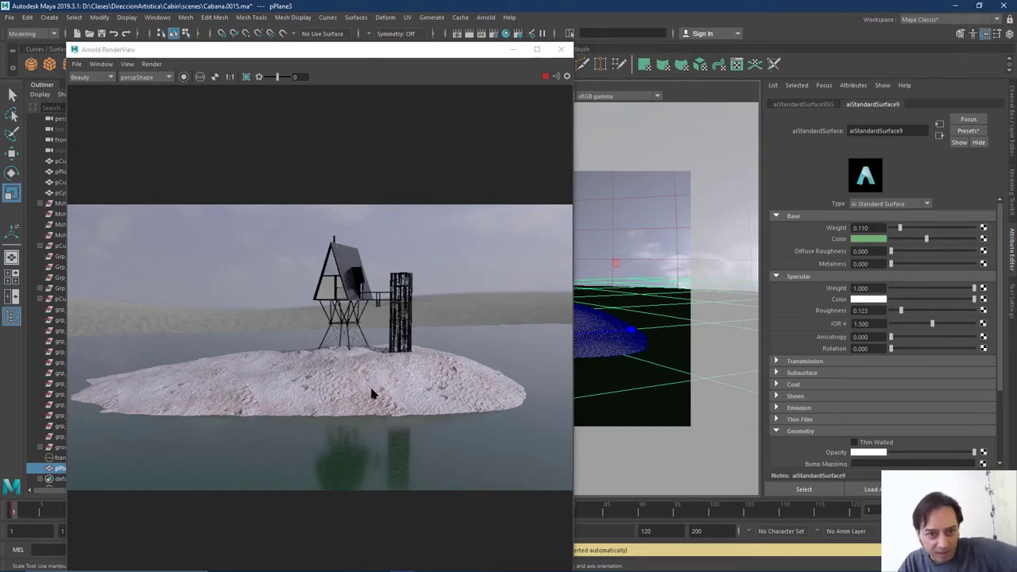
pyautogui.click(562, 50)
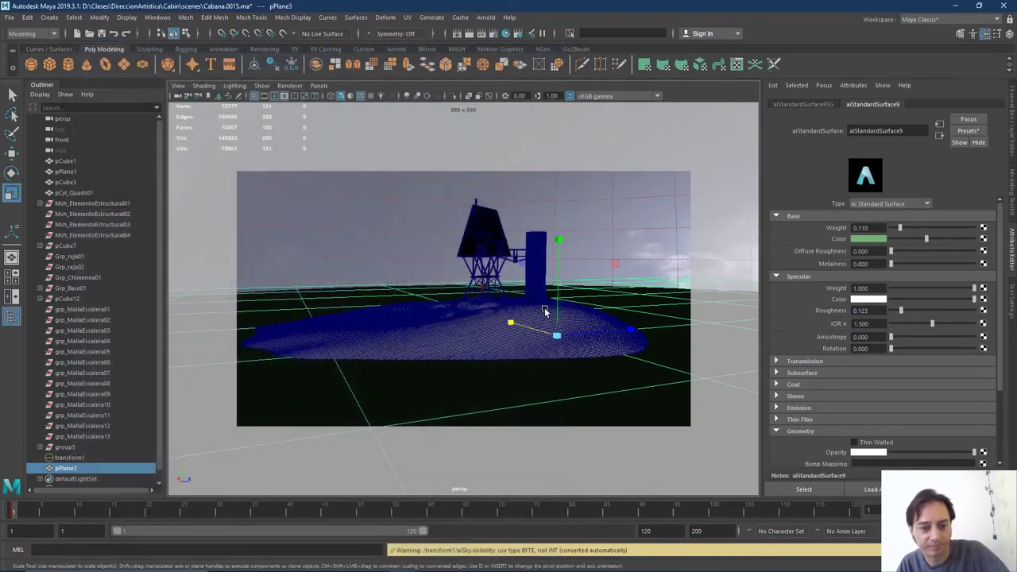
# Lower the water plane slightly to a height of about 287 to expose more of the island's shore
pyautogui.press('w')
pyautogui.moveTo(559, 239); pyautogui.dragTo(561, 250)
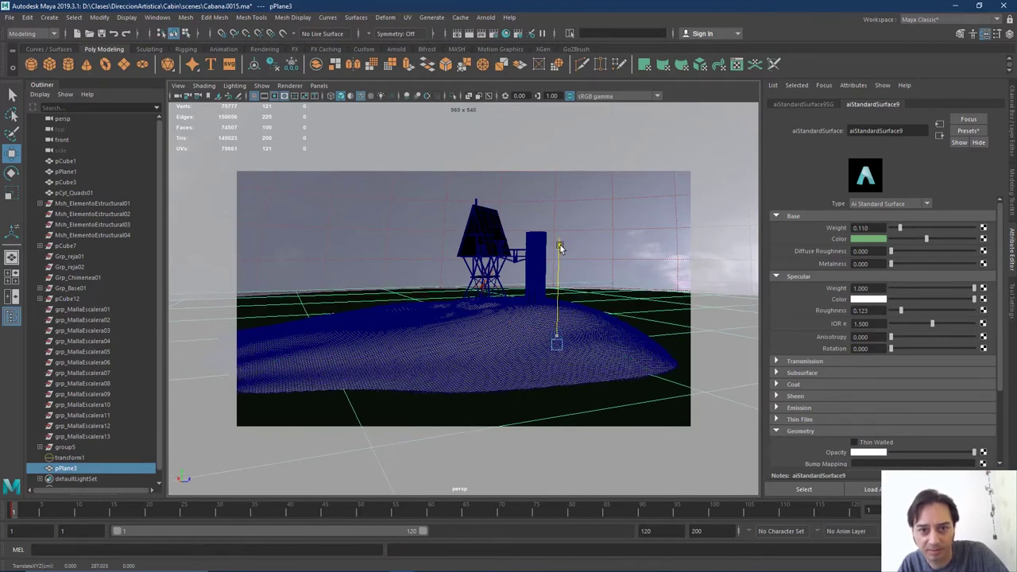
pyautogui.keyDown('alt'); pyautogui.moveTo(488, 269); pyautogui.dragTo(459, 270); pyautogui.keyUp('alt')
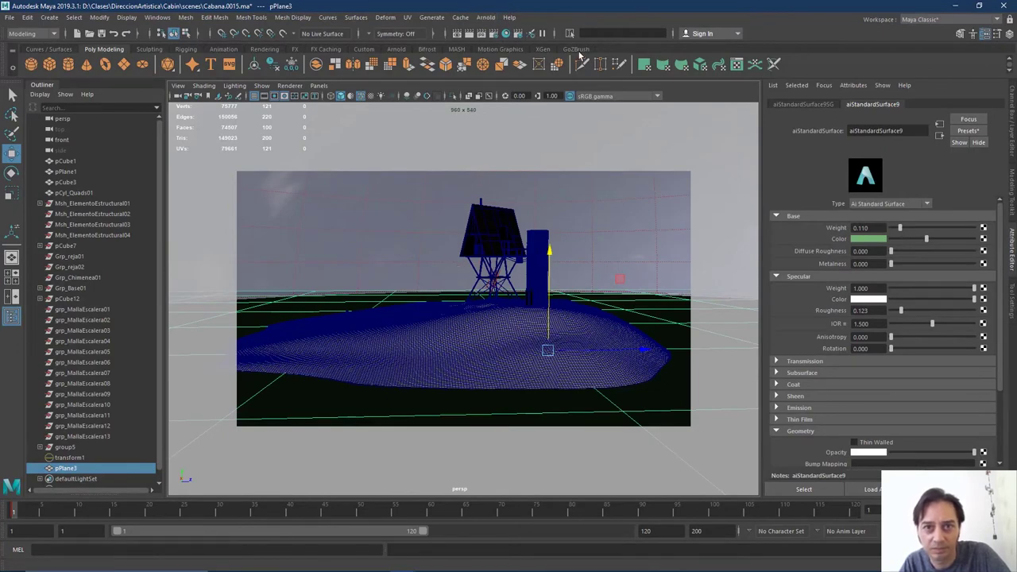
pyautogui.keyDown('alt'); pyautogui.moveTo(523, 370); pyautogui.dragTo(530, 330, button='right'); pyautogui.keyUp('alt')
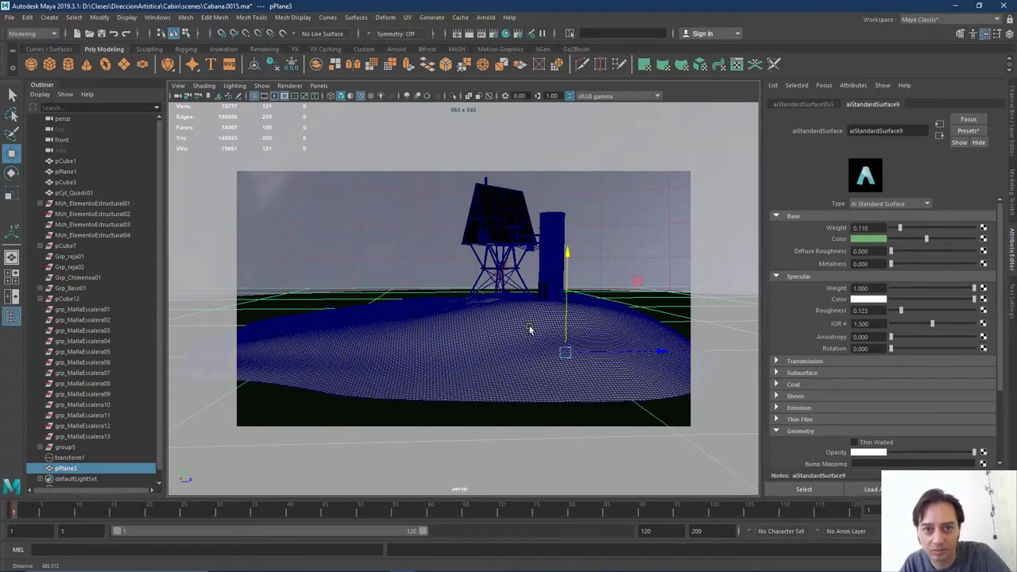
# Render the closer cabin view with the lowered water in the Arnold RenderView, and close the render window
pyautogui.click(486, 16)
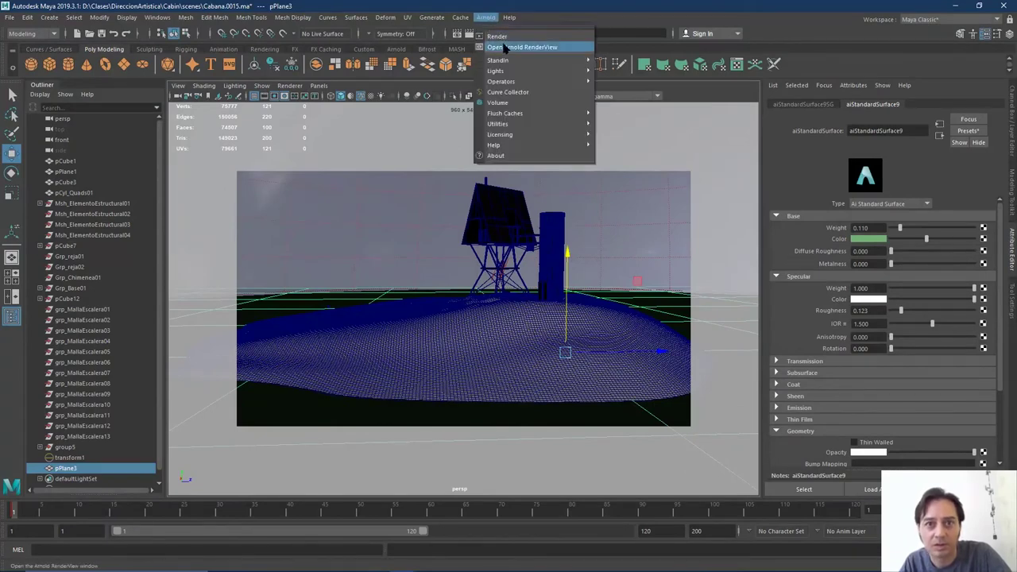
pyautogui.click(506, 48)
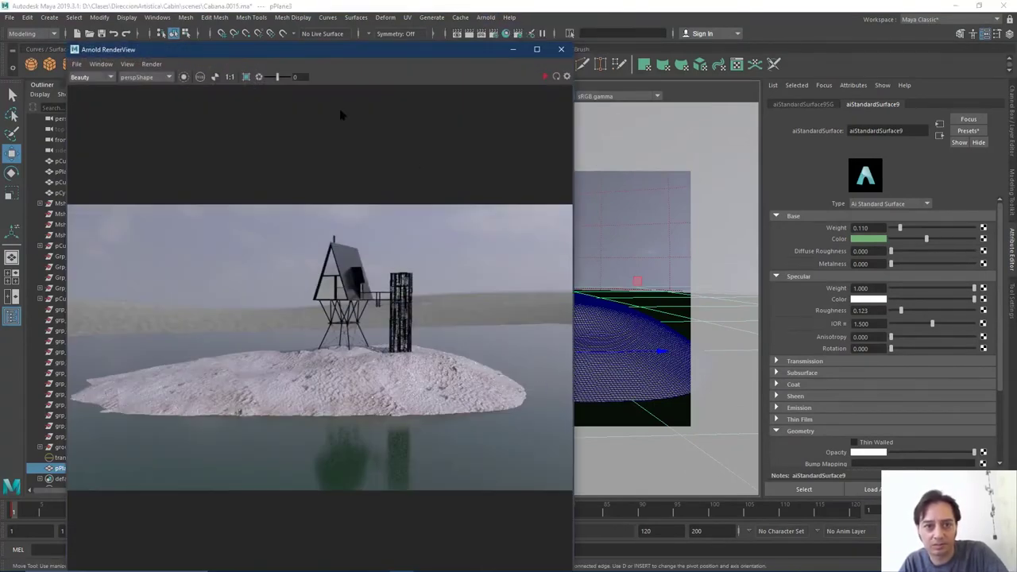
pyautogui.click(215, 76)
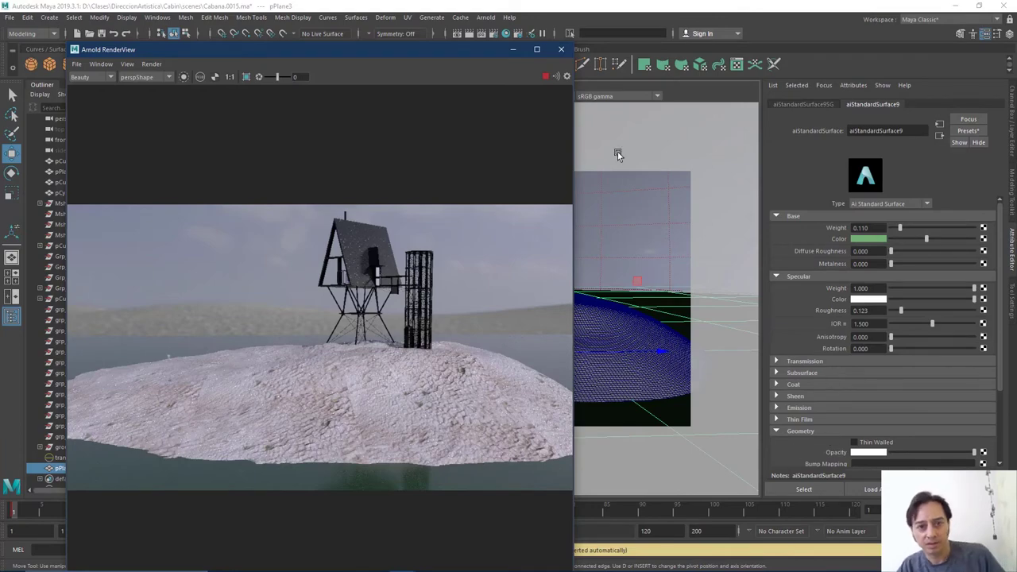
pyautogui.click(561, 49)
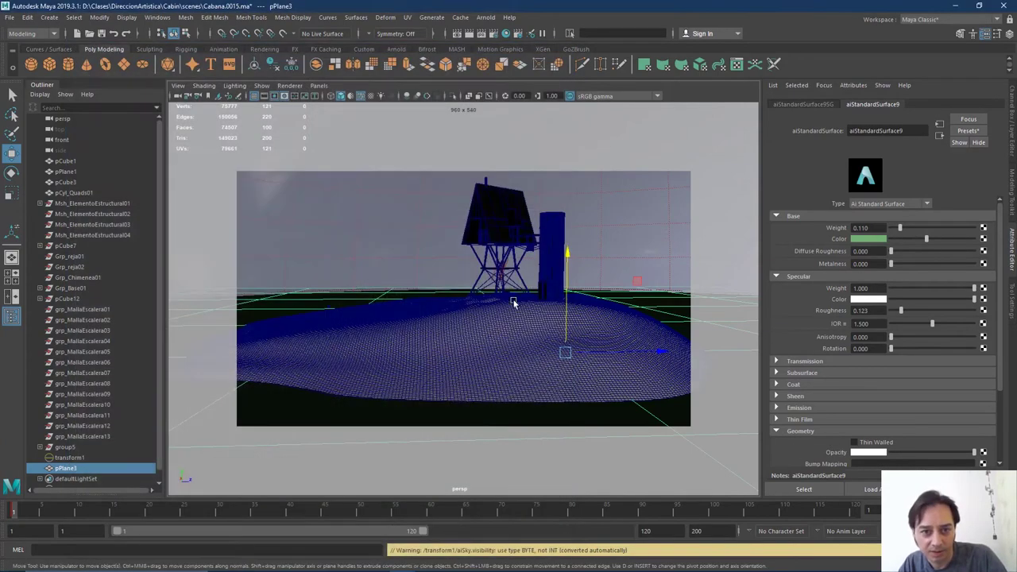
# Save the cabin scene as a new incremental version
pyautogui.keyDown('alt'); pyautogui.moveTo(490, 369); pyautogui.dragTo(492, 302); pyautogui.keyUp('alt')
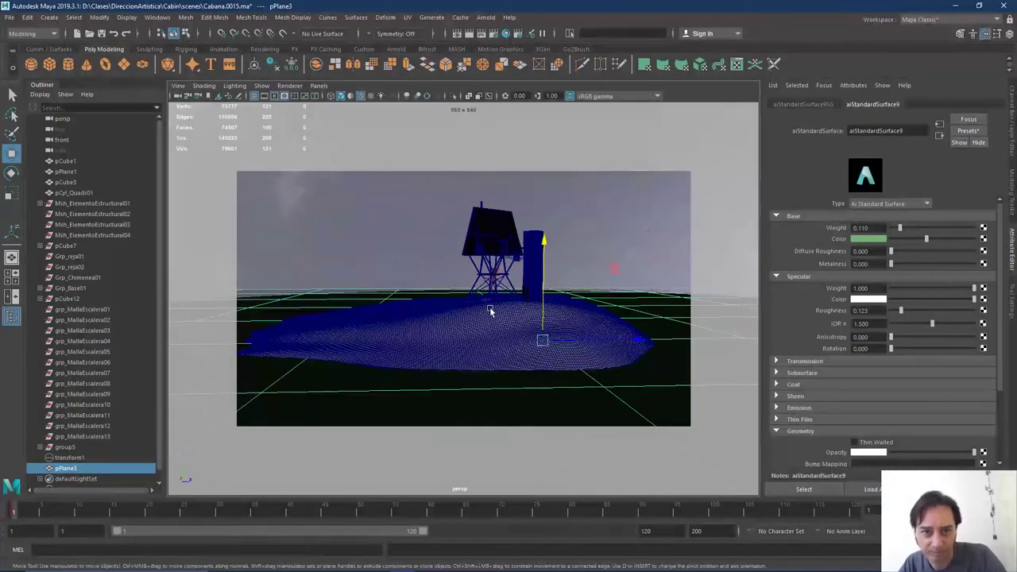
pyautogui.click(11, 18)
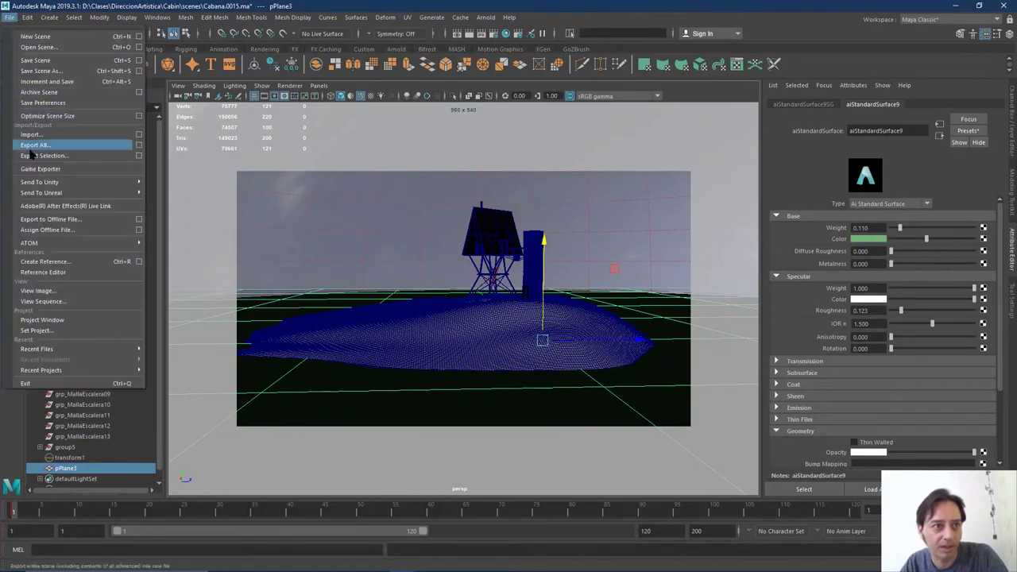
pyautogui.click(48, 81)
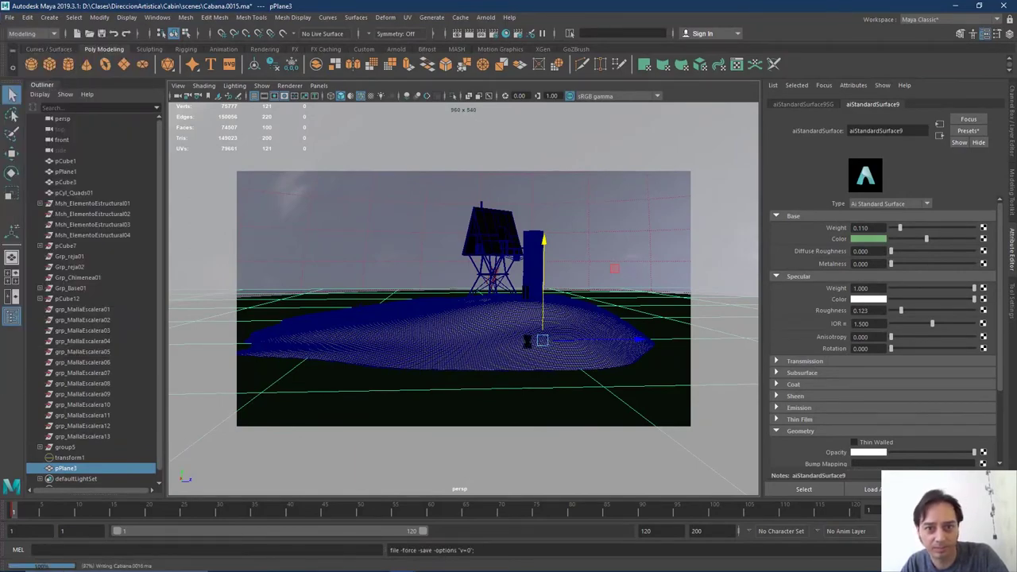
# Examine the reference photo of the stilted cabin among the trees and switch back to the Maya scene
pyautogui.hotkey('alt', 'Tab')
pyautogui.hotkey('alt', 'Tab')
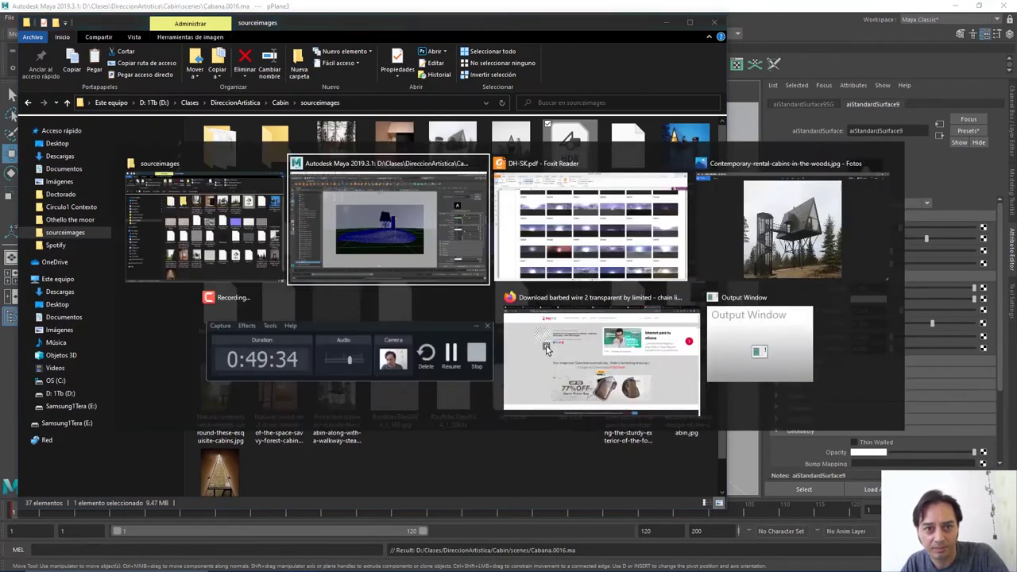
pyautogui.hotkey('alt', 'Tab')
pyautogui.hotkey('alt', 'Tab')
pyautogui.hotkey('alt', 'Tab')
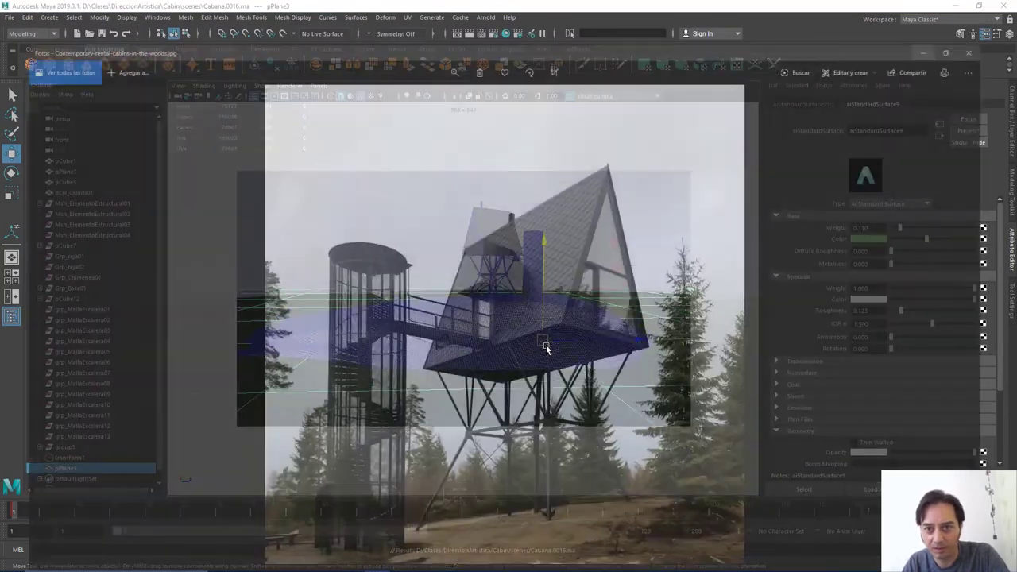
pyautogui.hotkey('alt', 'Tab')
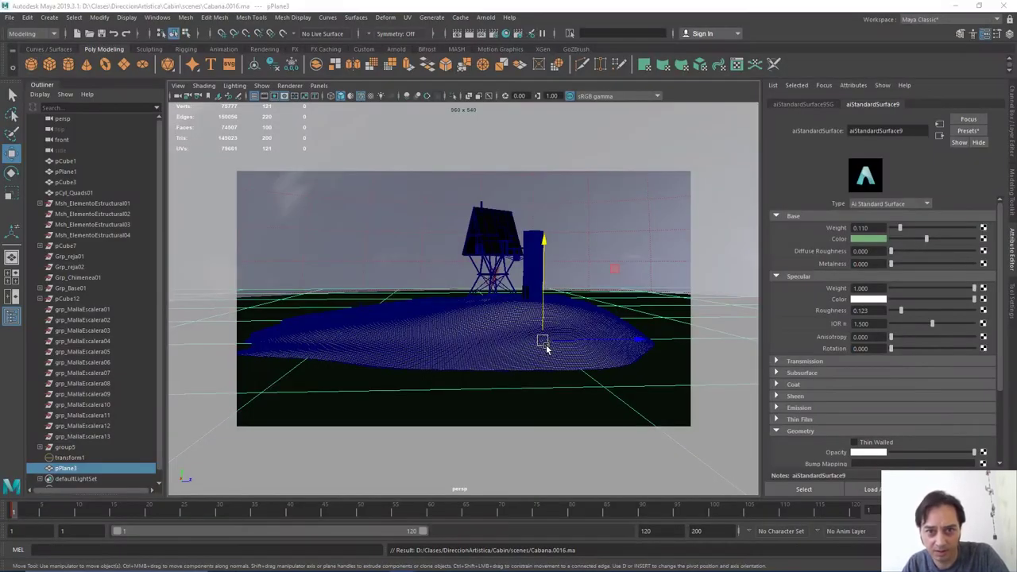
pyautogui.hotkey('alt', 'Tab')
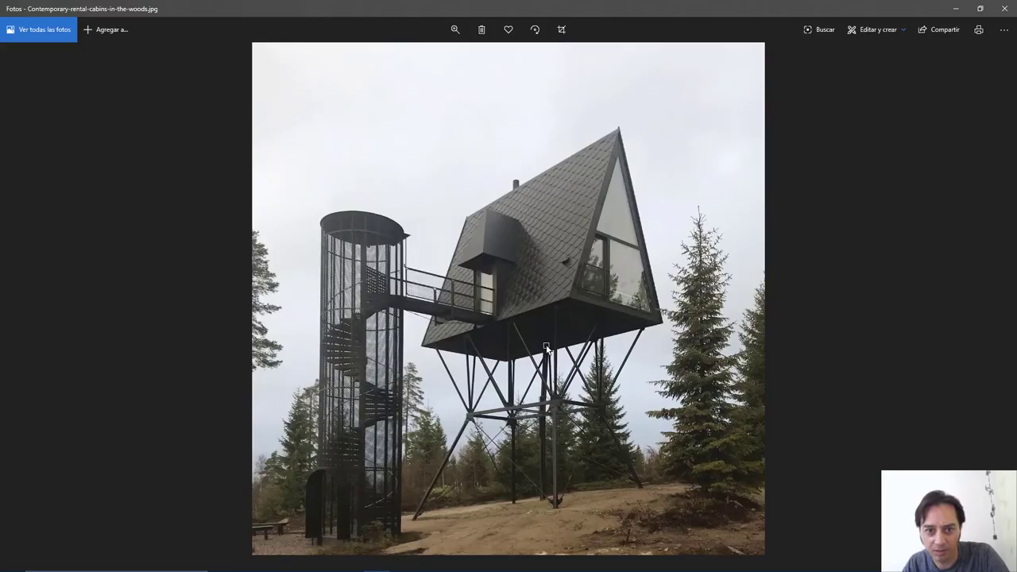
pyautogui.hotkey('alt', 'Tab')
pyautogui.hotkey('alt', 'Tab')
pyautogui.hotkey('alt', 'Tab')
pyautogui.hotkey('alt', 'Tab')
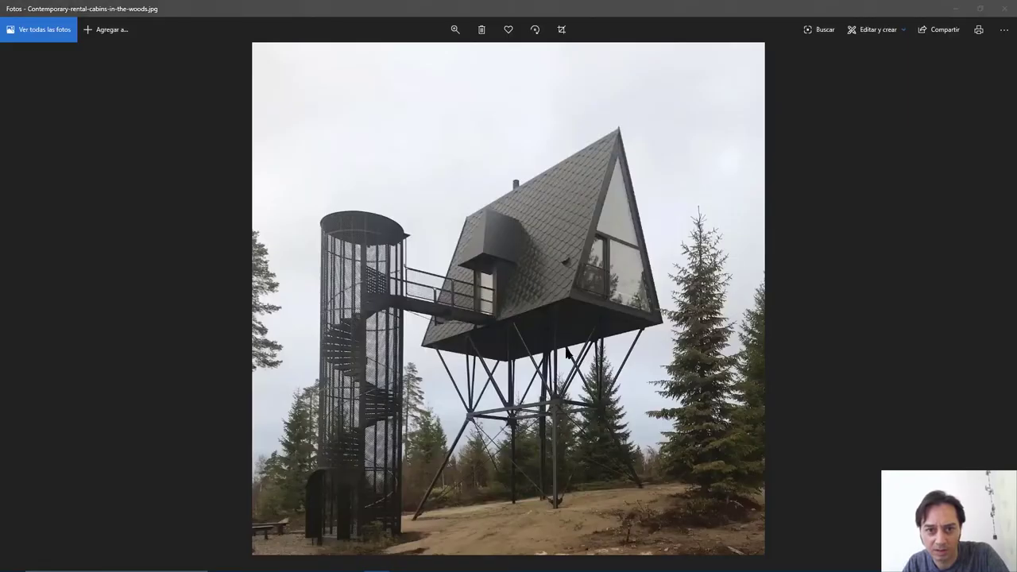
pyautogui.hotkey('alt', 'Tab')
# Select the Arnold sky dome around the island and set its format to angular
pyautogui.keyDown('alt'); pyautogui.moveTo(562, 352); pyautogui.dragTo(481, 345); pyautogui.keyUp('alt')
pyautogui.scroll(-5, 449, 343)
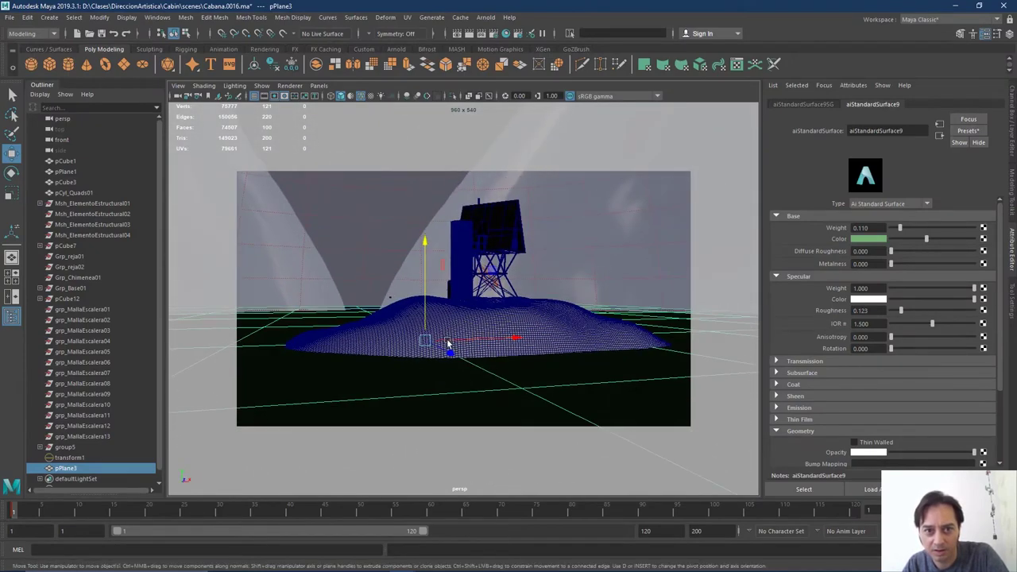
pyautogui.scroll(-3, 449, 334)
pyautogui.scroll(3, 418, 248)
pyautogui.click(401, 243)
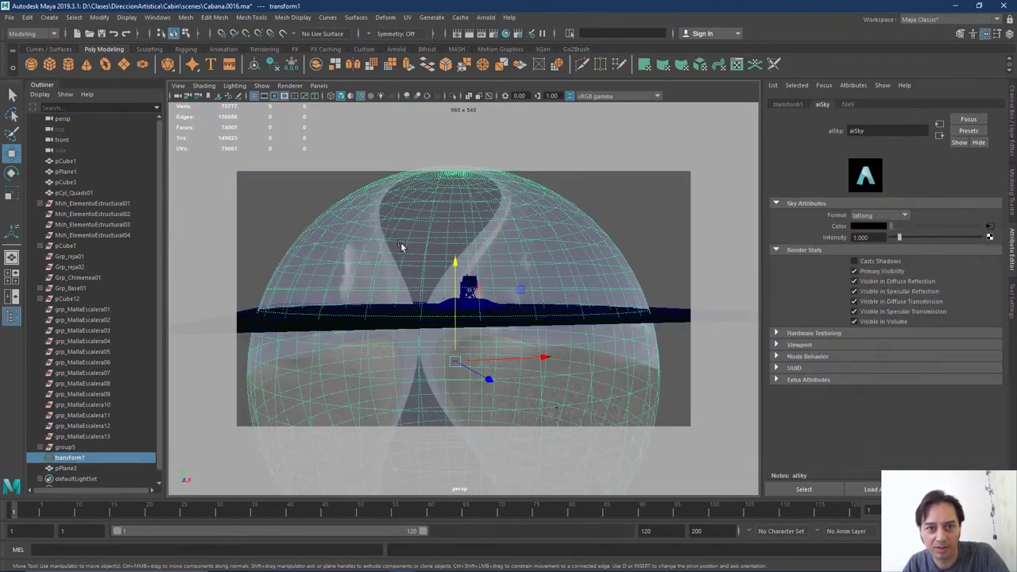
pyautogui.click(904, 215)
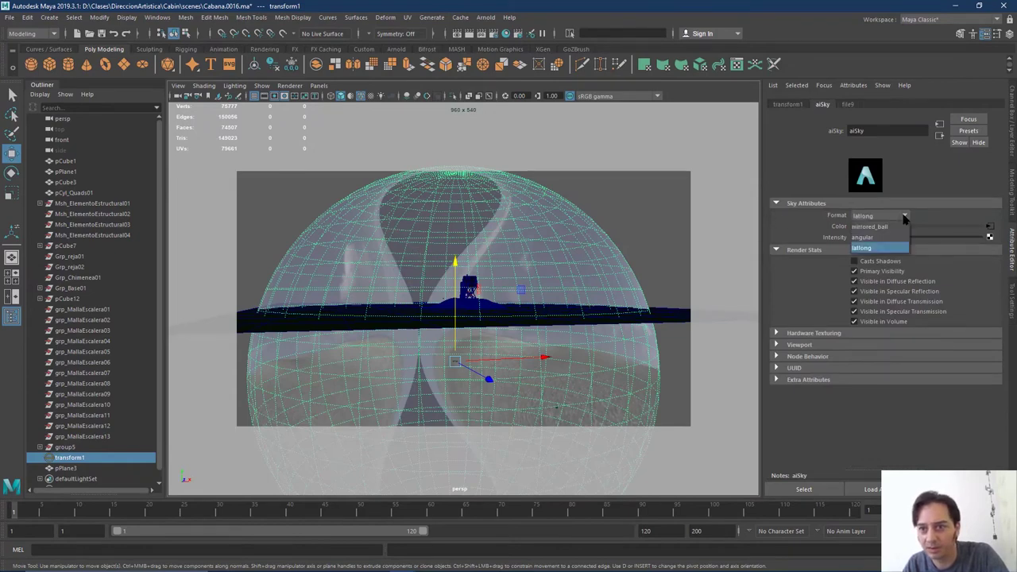
pyautogui.click(890, 238)
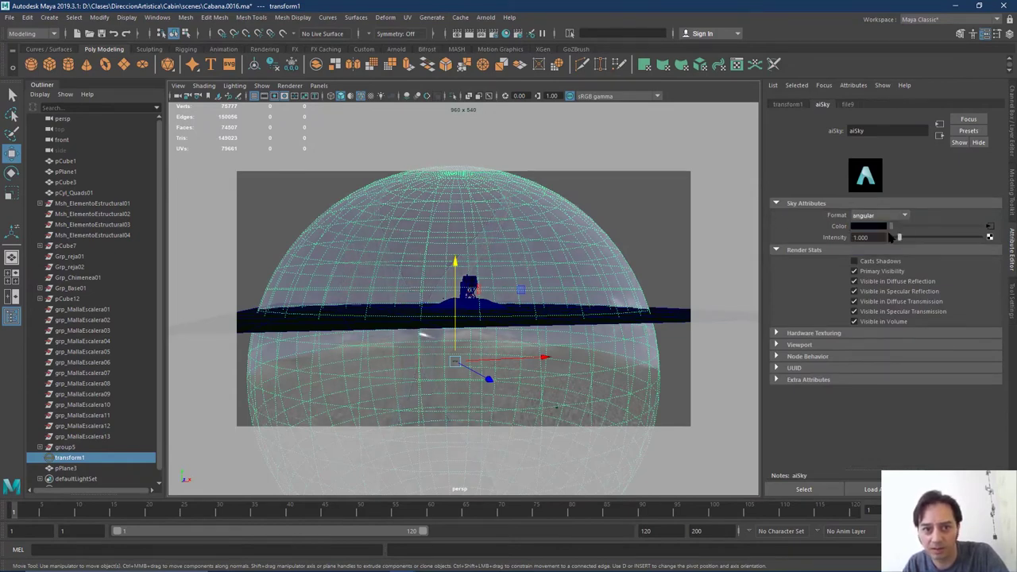
# Try the latlong and mirrored_ball formats on the sky dome and return it to angular
pyautogui.click(886, 216)
pyautogui.click(881, 248)
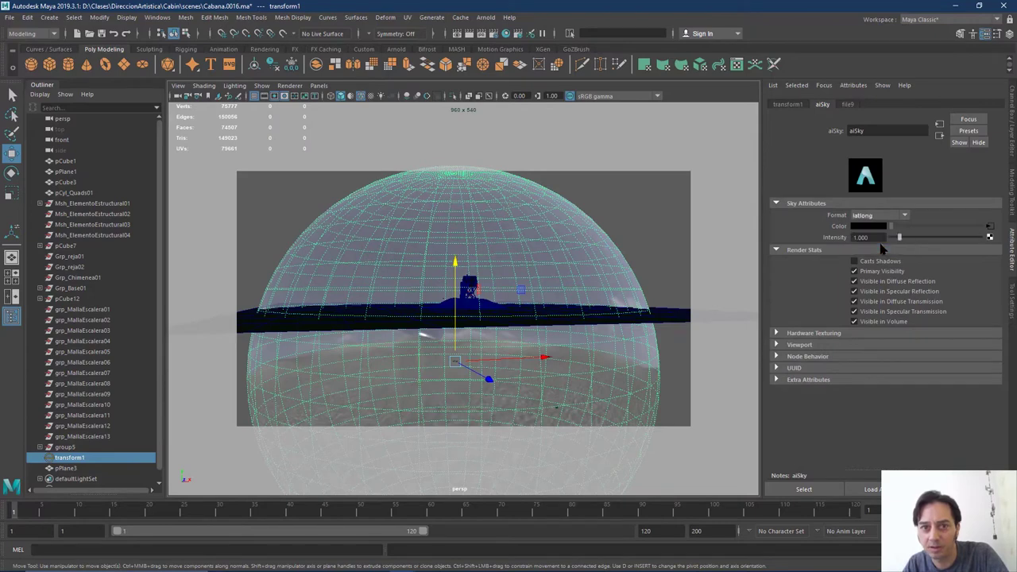
pyautogui.click(880, 216)
pyautogui.click(878, 228)
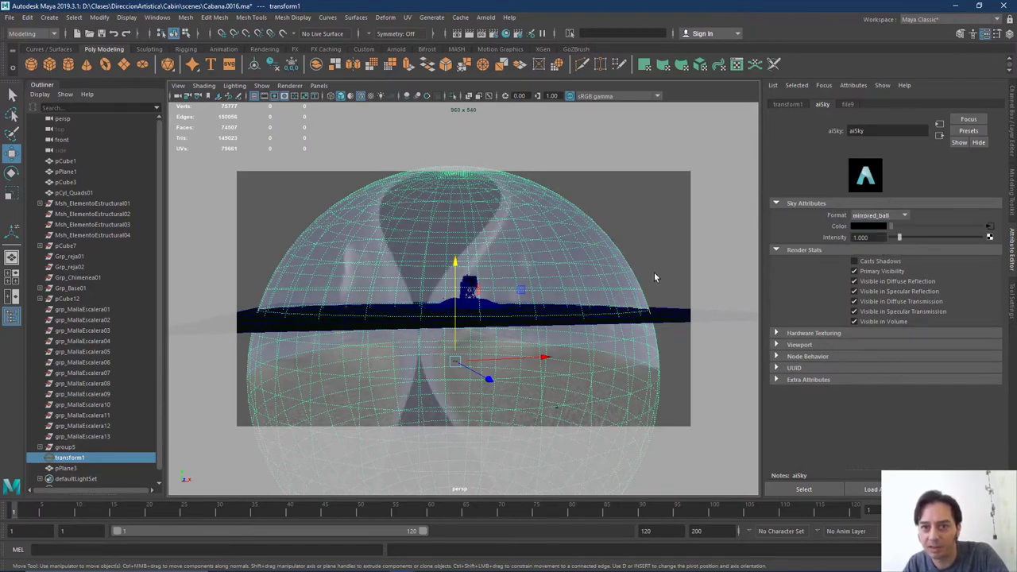
pyautogui.click(902, 217)
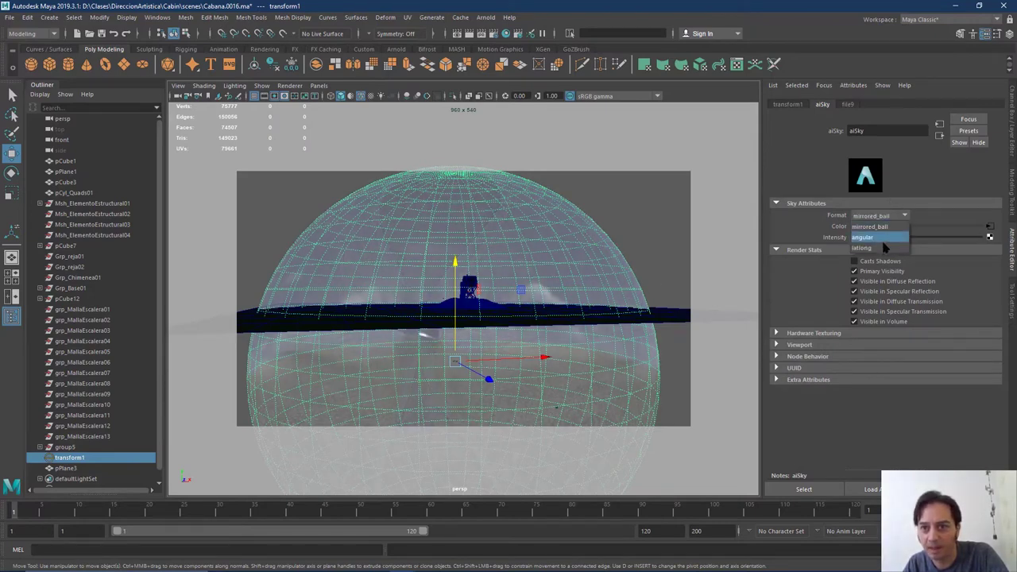
pyautogui.click(886, 237)
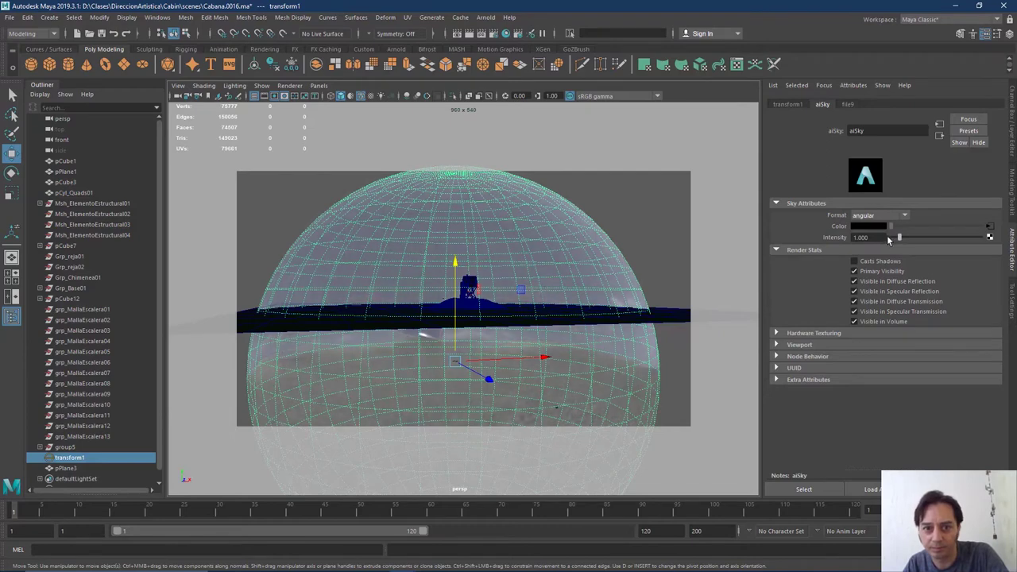
# Render the island from its other side with the angular sky in the Arnold RenderView
pyautogui.scroll(3, 429, 312)
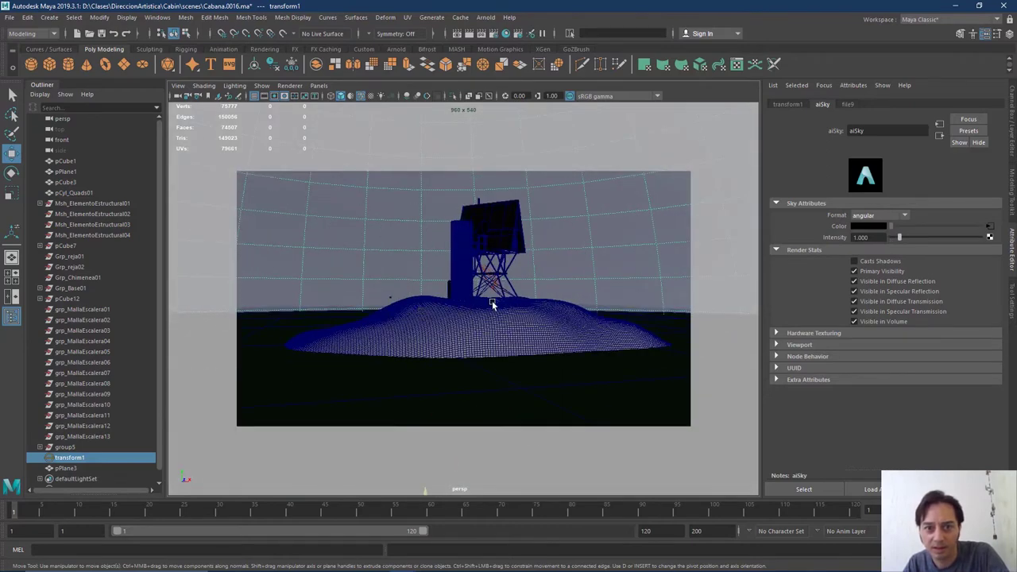
pyautogui.scroll(-2, 492, 302)
pyautogui.scroll(-2, 492, 306)
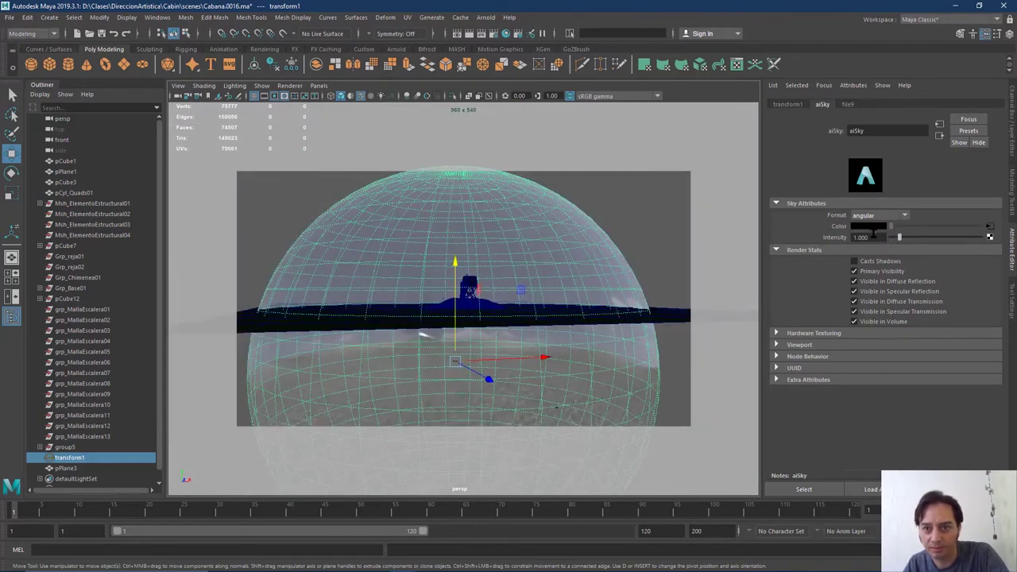
pyautogui.scroll(5, 501, 312)
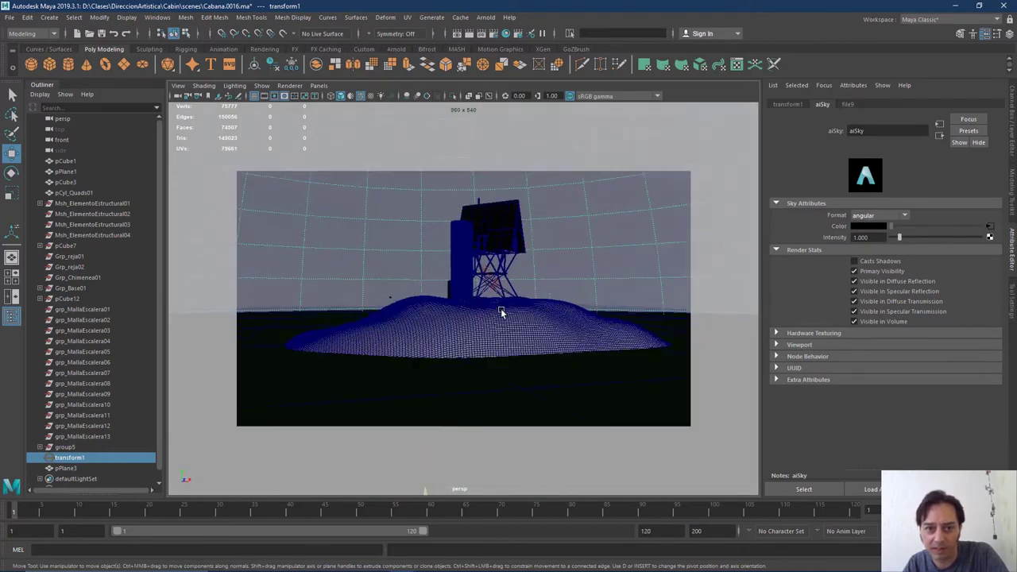
pyautogui.click(486, 17)
pyautogui.click(501, 47)
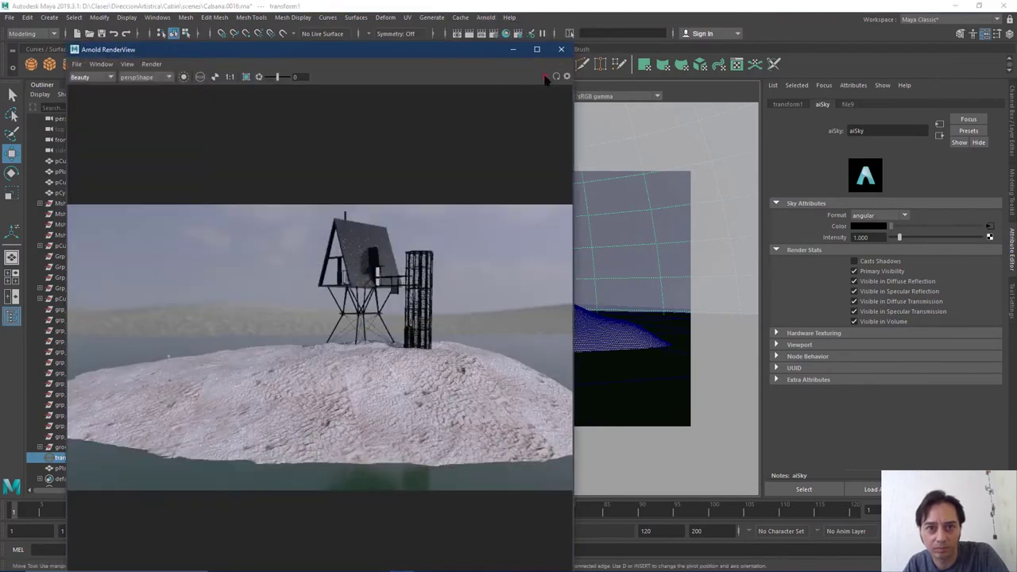
pyautogui.click(545, 76)
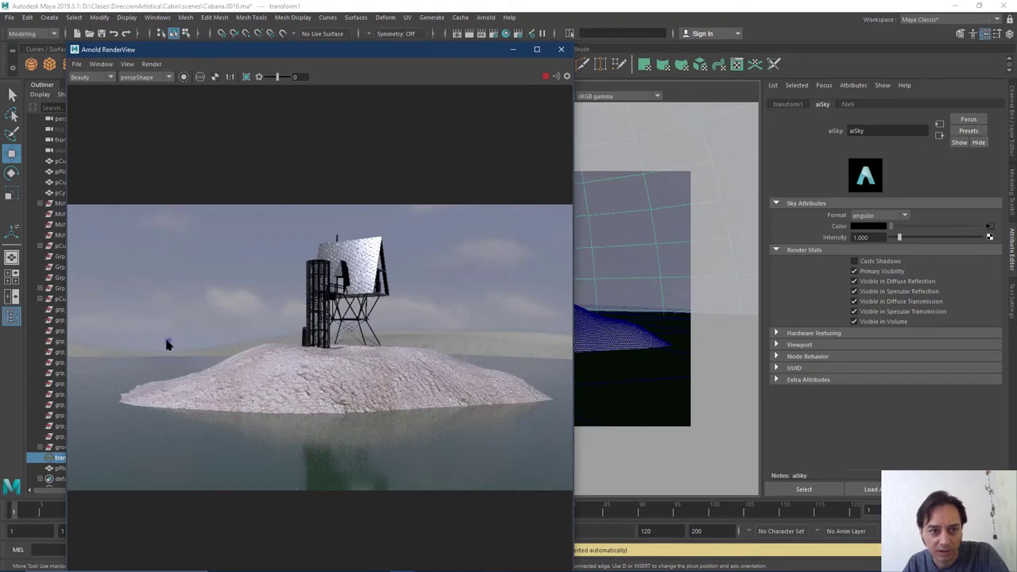
# Try the mirrored_ball sky format in the live render and set the format back to angular
pyautogui.click(904, 214)
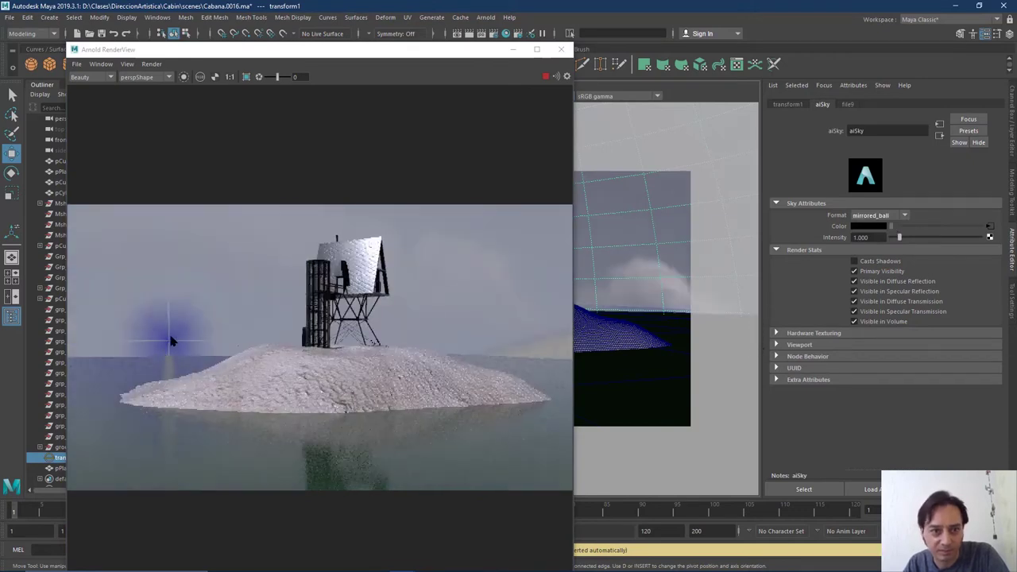
pyautogui.click(905, 216)
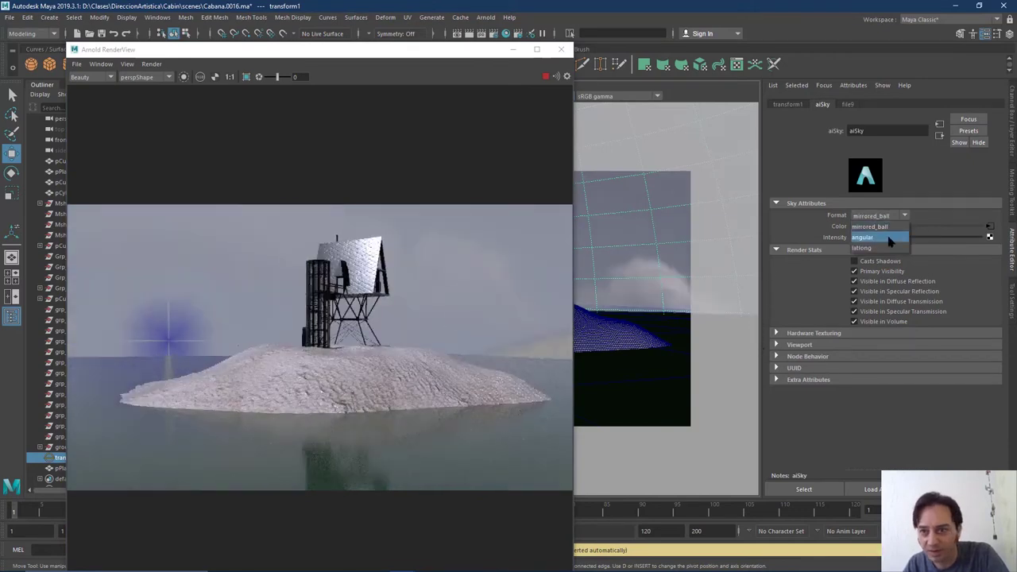
pyautogui.click(892, 237)
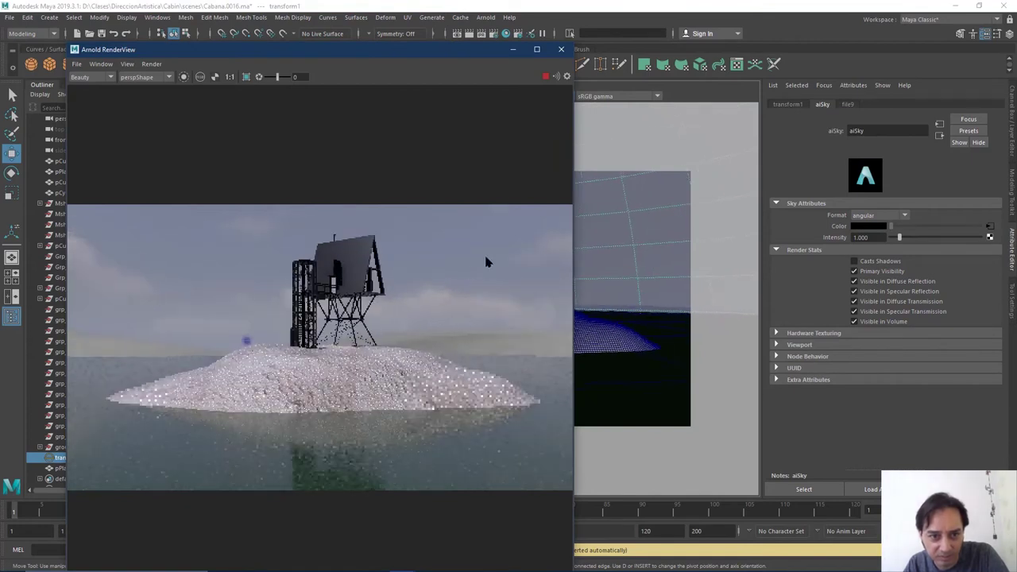
# Inspect the sky's transform, format and image file settings, and open the 2D texture placement of its image
pyautogui.click(646, 230)
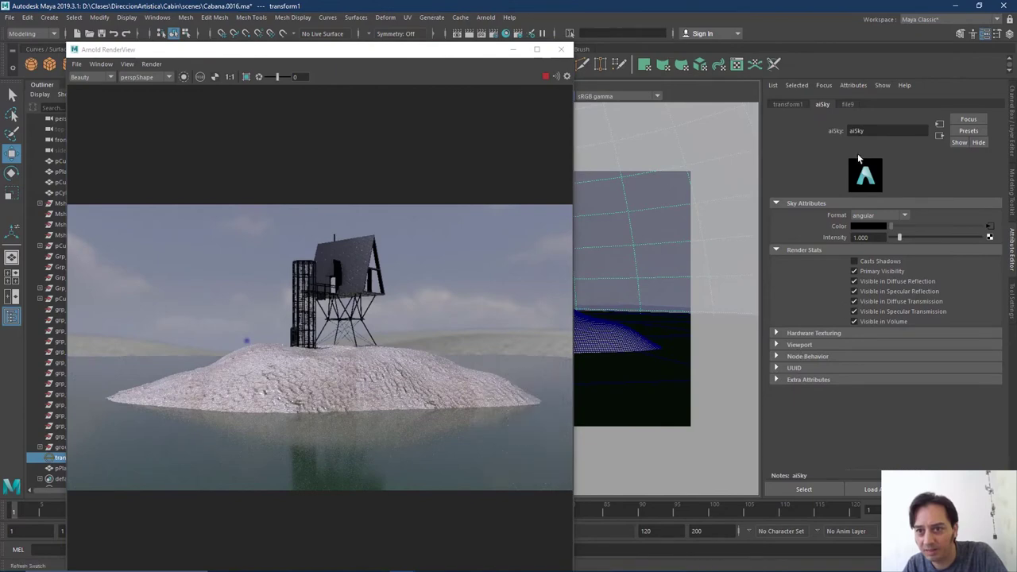
pyautogui.click(849, 105)
pyautogui.click(788, 105)
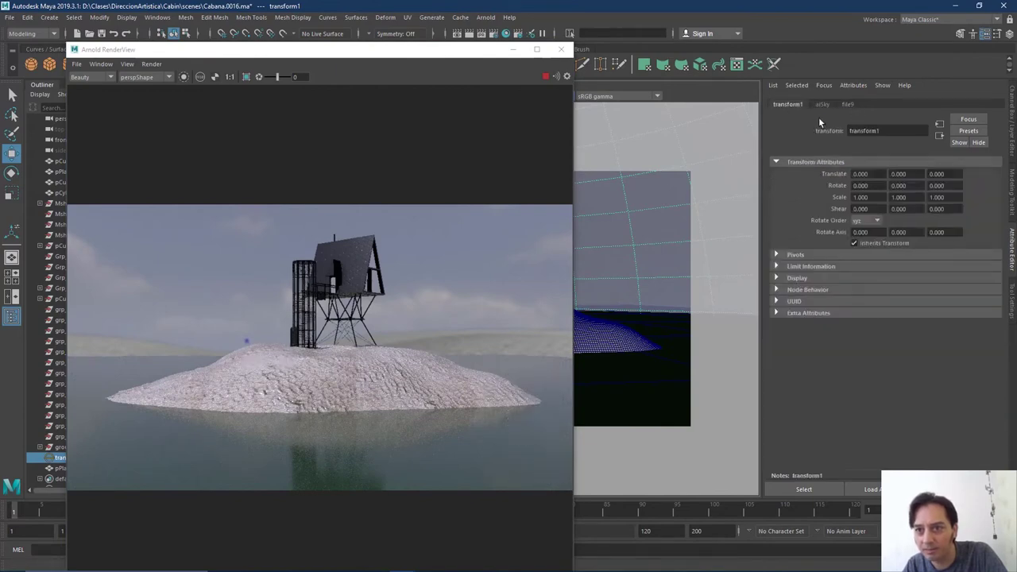
pyautogui.click(823, 105)
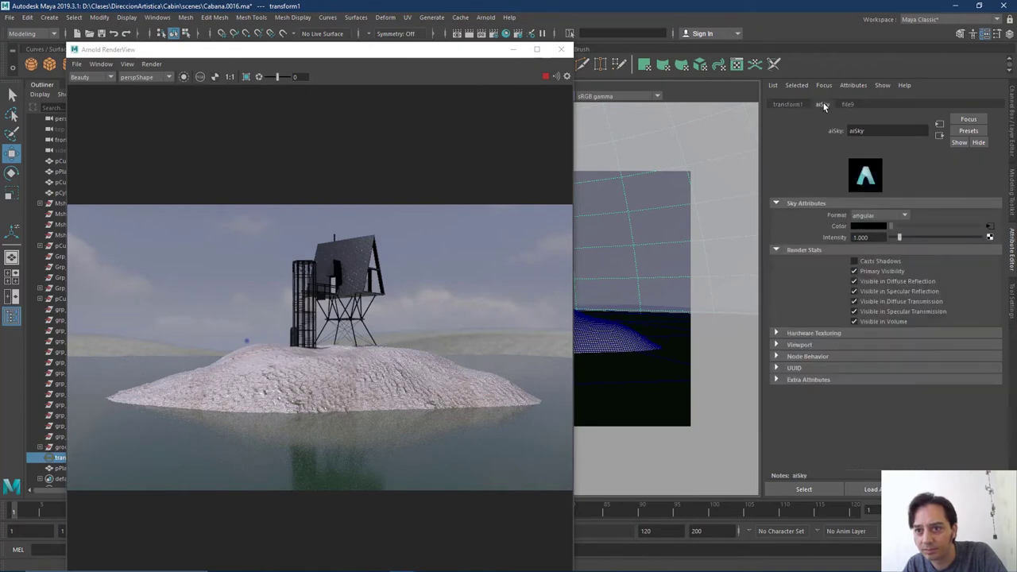
pyautogui.click(848, 105)
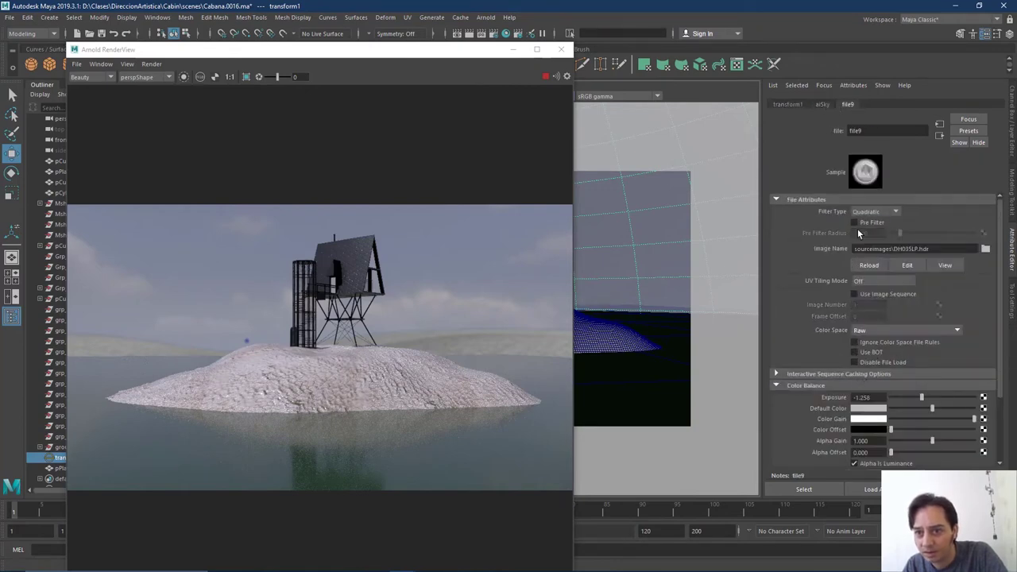
pyautogui.click(823, 105)
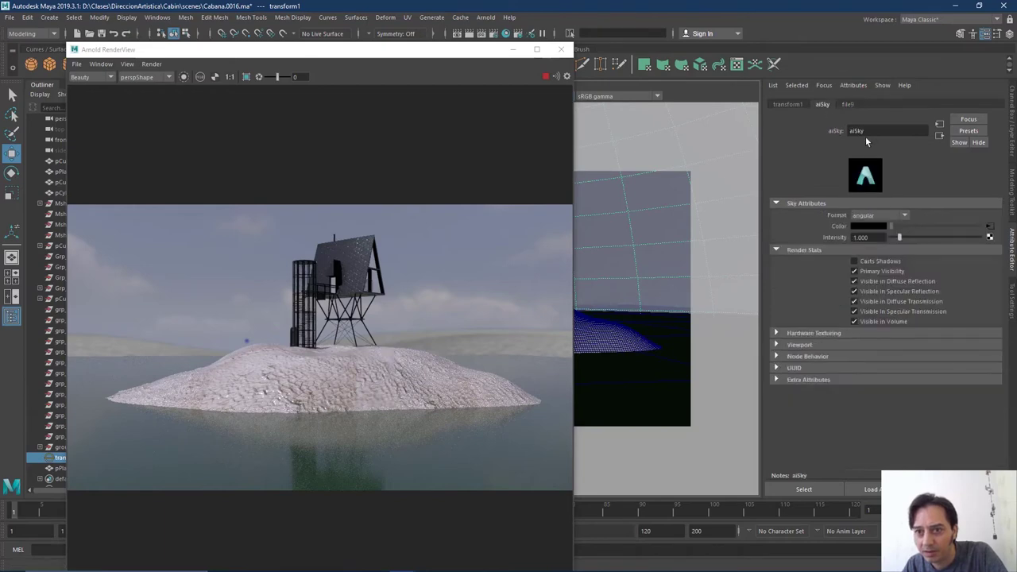
pyautogui.click(940, 125)
pyautogui.click(831, 105)
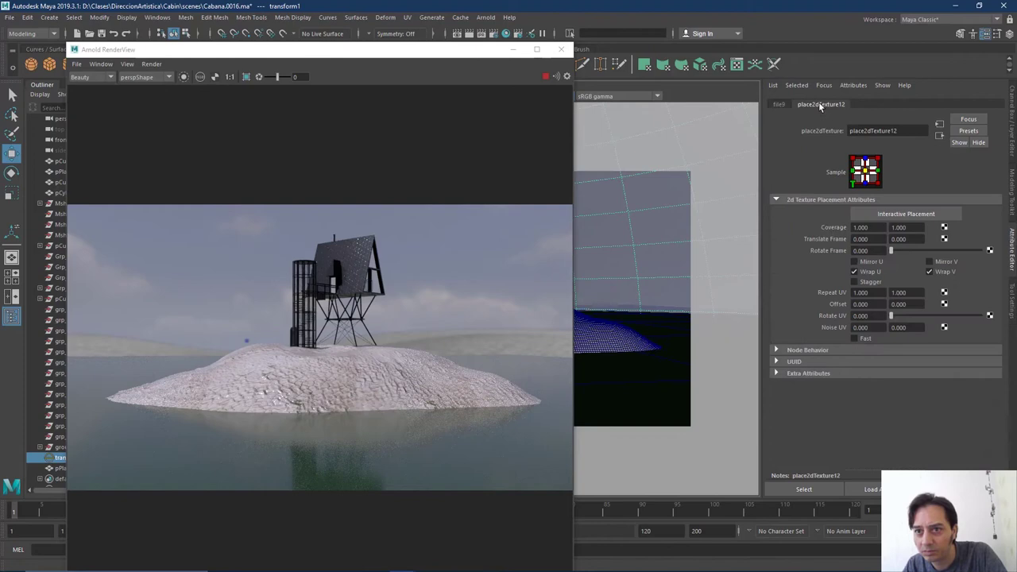
# Try rotating the frame of the sky image and reset Rotate Frame to 0
pyautogui.moveTo(891, 250); pyautogui.dragTo(909, 252)
pyautogui.doubleClick(863, 251)
pyautogui.write('0')
pyautogui.press('Return')
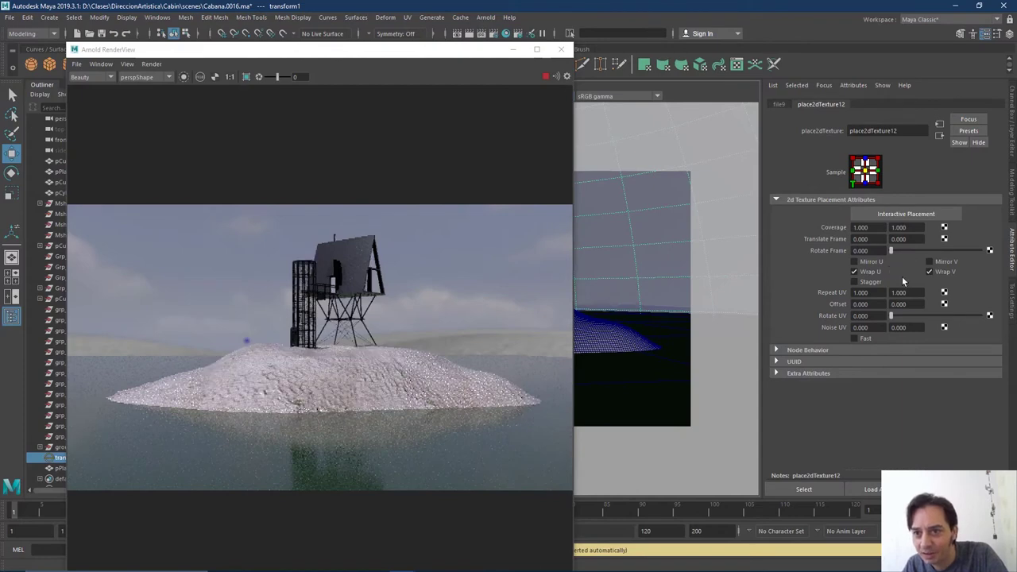
# Try a UV rotation of about 267 and a V offset of 0.460 on the sky image, undoing each change
pyautogui.moveTo(892, 317); pyautogui.dragTo(957, 317)
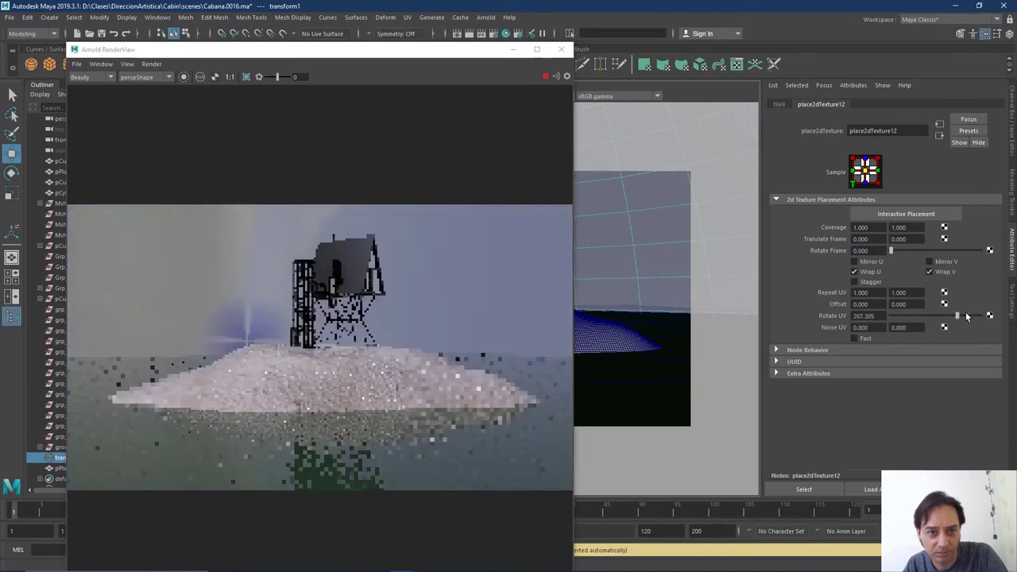
pyautogui.hotkey('ctrl', 'z')
pyautogui.hotkey('ctrl', 'z')
pyautogui.hotkey('ctrl', 'z')
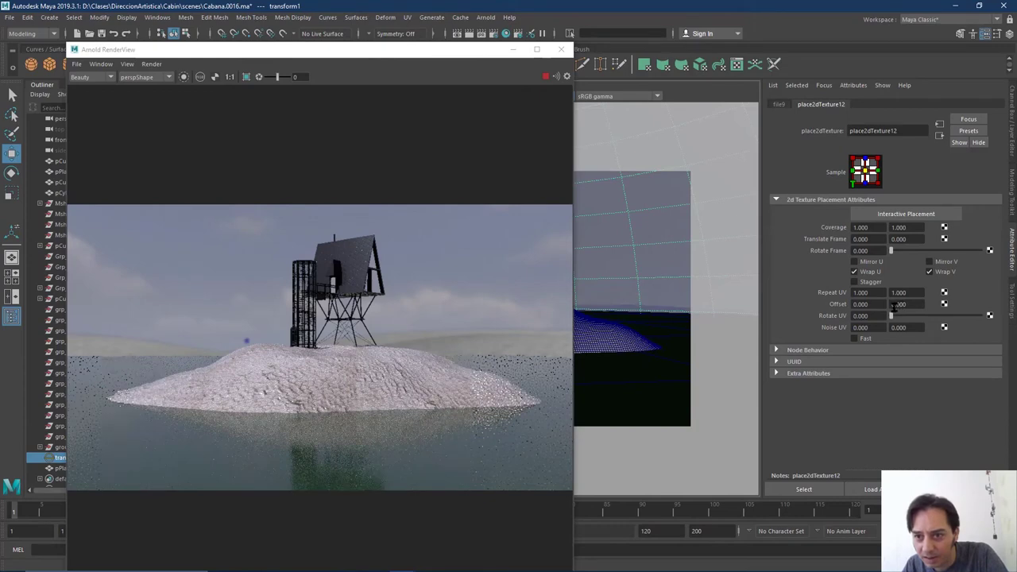
pyautogui.keyDown('ctrl'); pyautogui.moveTo(906, 305); pyautogui.dragTo(927, 310); pyautogui.keyUp('ctrl')
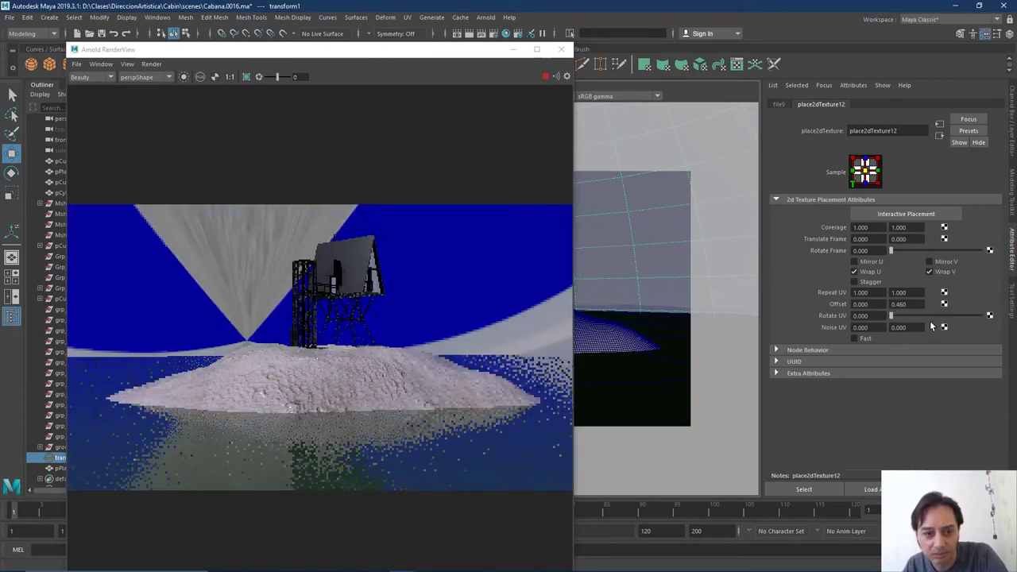
pyautogui.hotkey('ctrl', 'z')
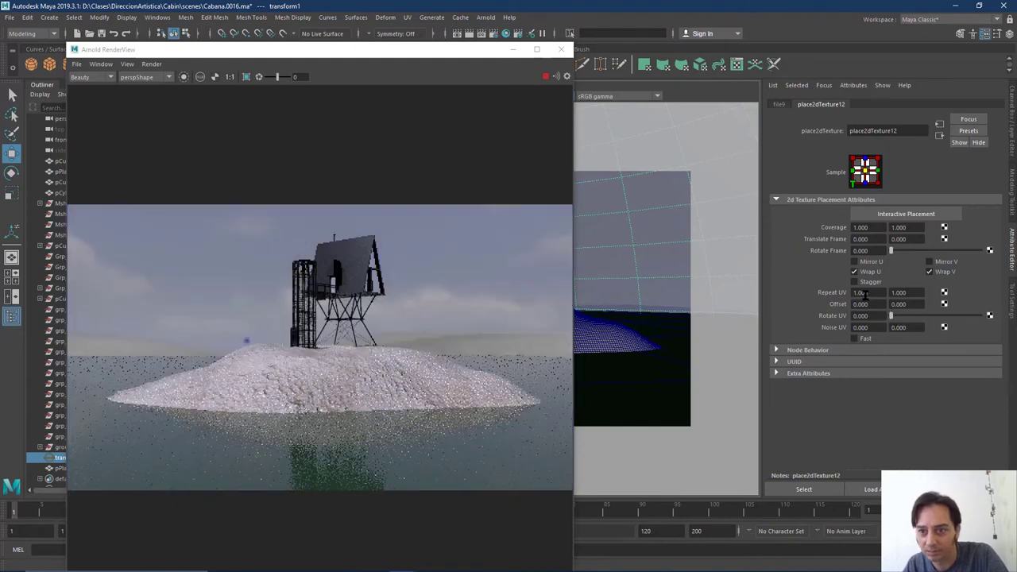
# Rotate the sky dome about 59 degrees around its vertical axis and check the clouds in the live render
pyautogui.keyDown('ctrl'); pyautogui.moveTo(866, 304); pyautogui.dragTo(872, 308); pyautogui.keyUp('ctrl')
pyautogui.hotkey('ctrl', 'z')
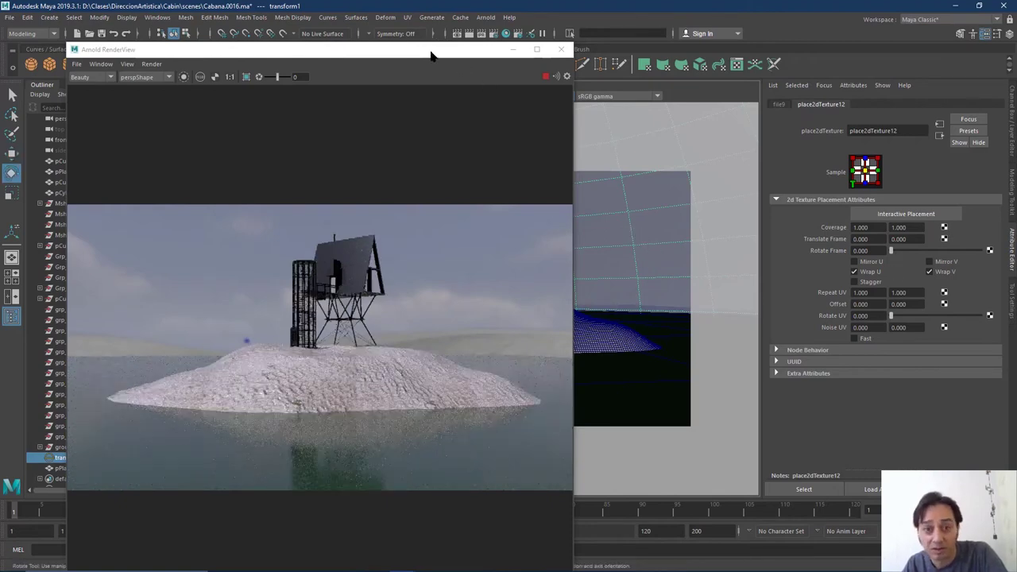
pyautogui.moveTo(434, 51); pyautogui.dragTo(444, 349)
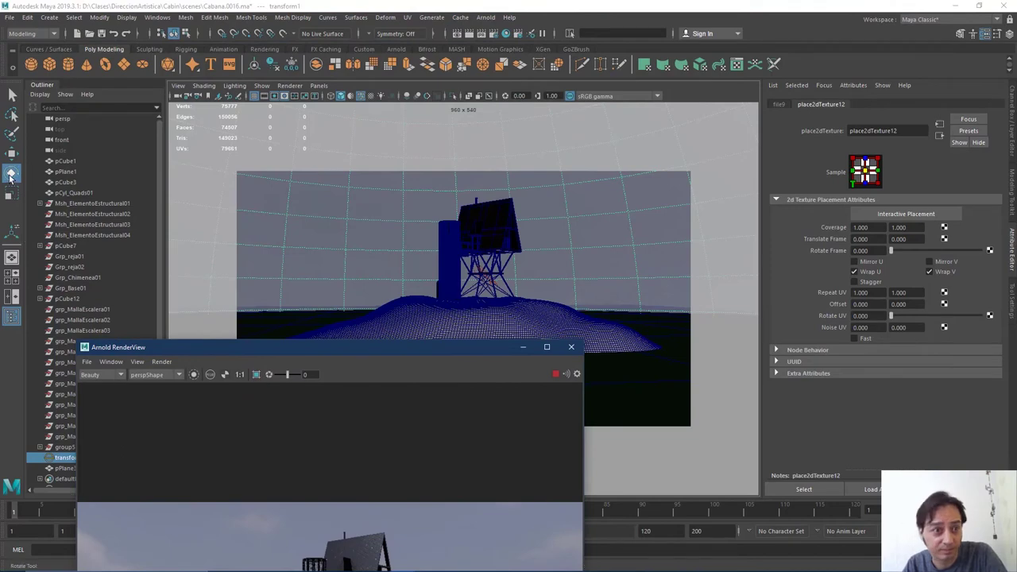
pyautogui.scroll(-5, 417, 248)
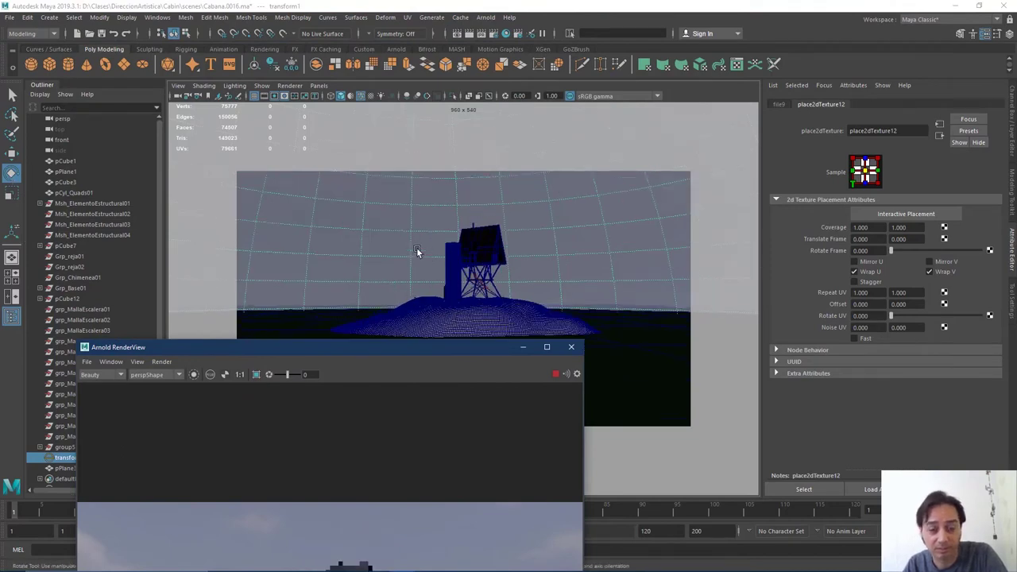
pyautogui.moveTo(368, 355); pyautogui.dragTo(851, 124)
pyautogui.moveTo(495, 410); pyautogui.dragTo(551, 393)
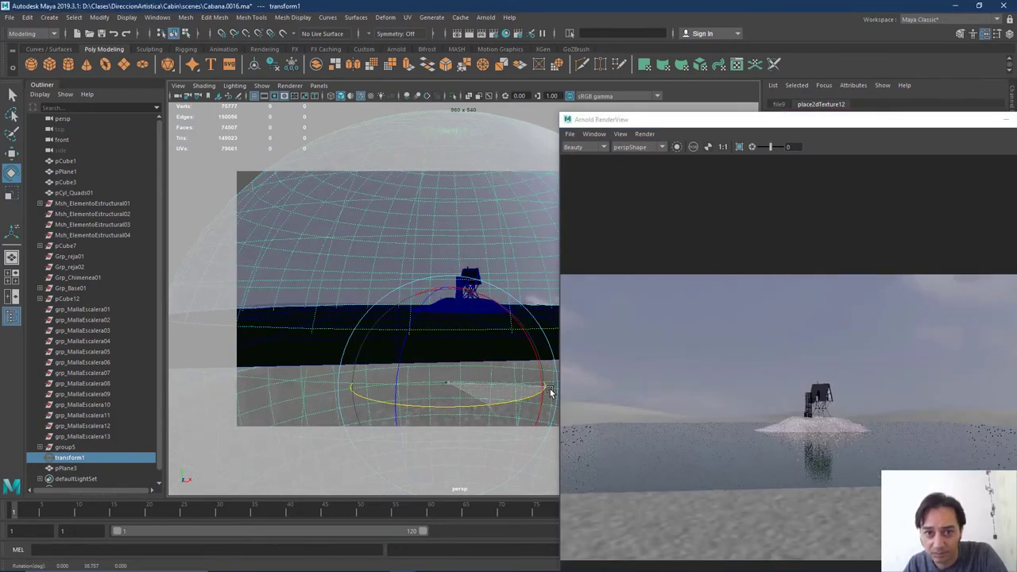
pyautogui.moveTo(890, 123); pyautogui.dragTo(680, 155)
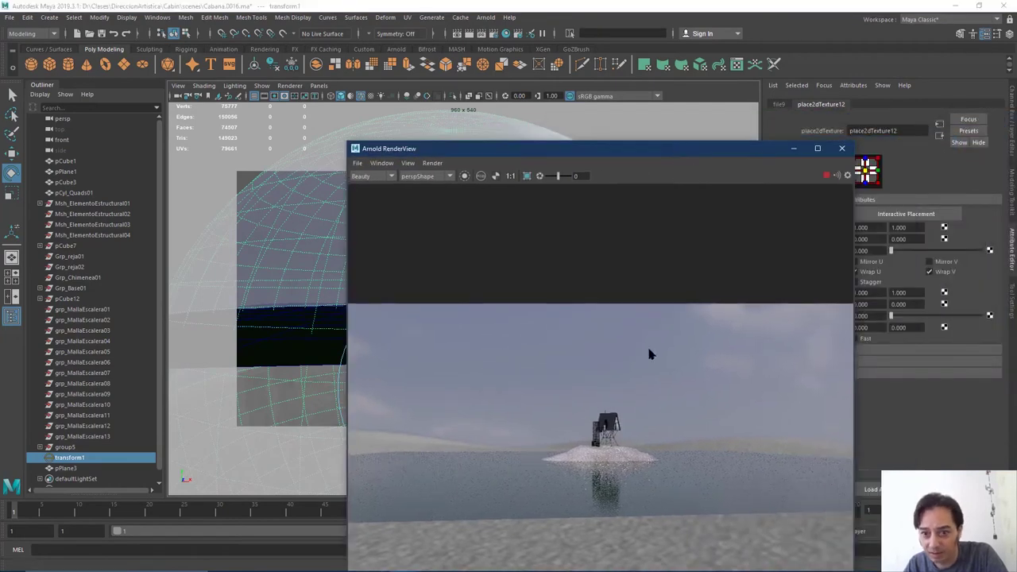
pyautogui.click(843, 148)
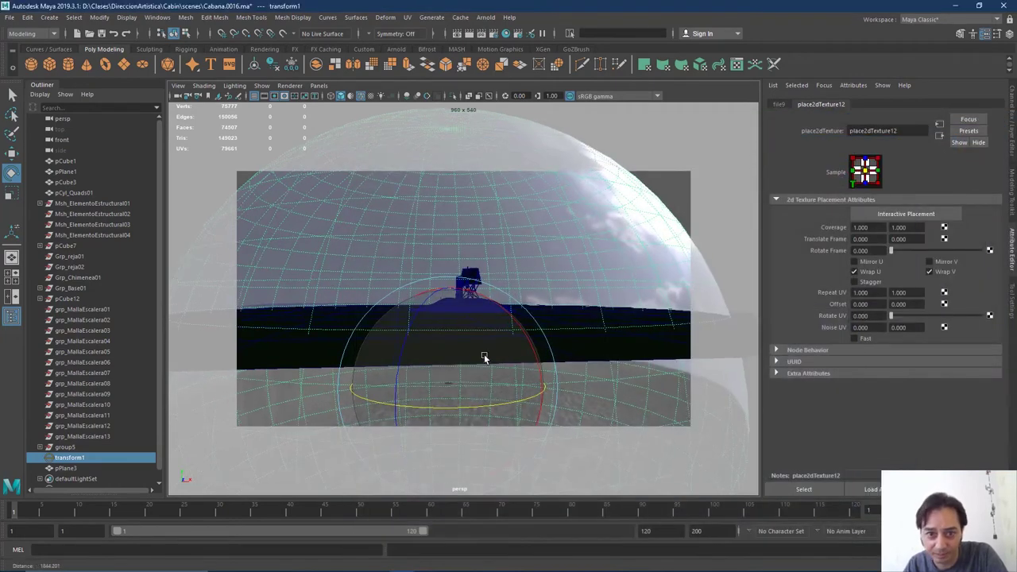
# Bring the perspective view closer to the hill and cabin and check the rotated sky in the Arnold render
pyautogui.keyDown('alt'); pyautogui.moveTo(604, 405); pyautogui.dragTo(681, 425, button='right'); pyautogui.keyUp('alt')
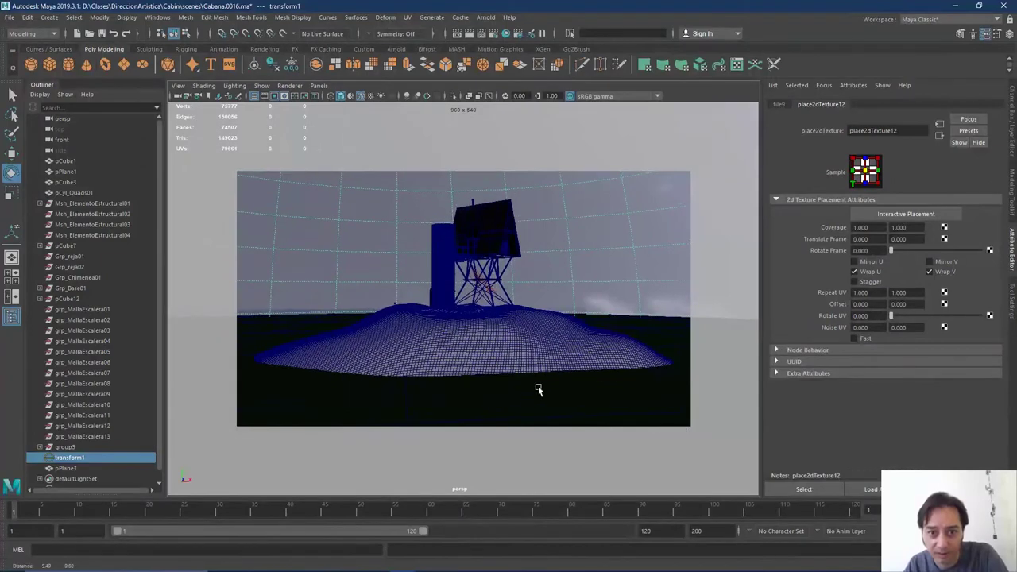
pyautogui.scroll(3, 539, 391)
pyautogui.keyDown('alt'); pyautogui.moveTo(499, 405); pyautogui.dragTo(527, 402); pyautogui.keyUp('alt')
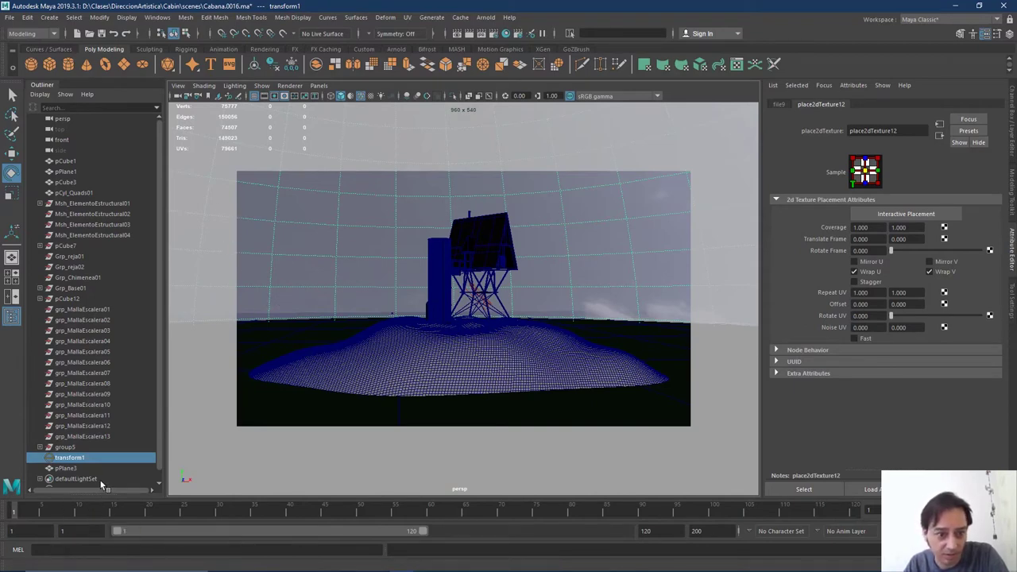
pyautogui.click(486, 17)
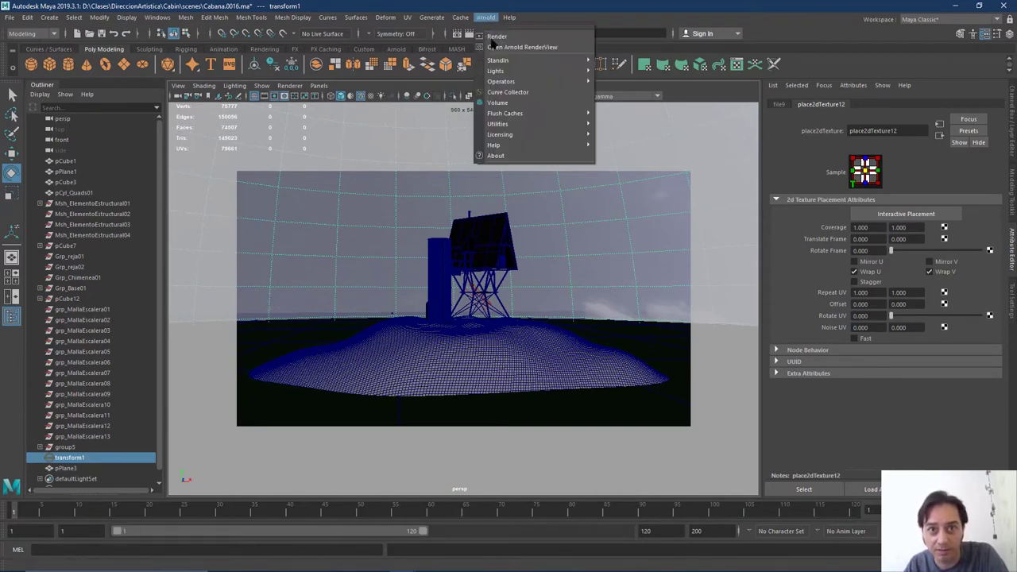
pyautogui.click(509, 46)
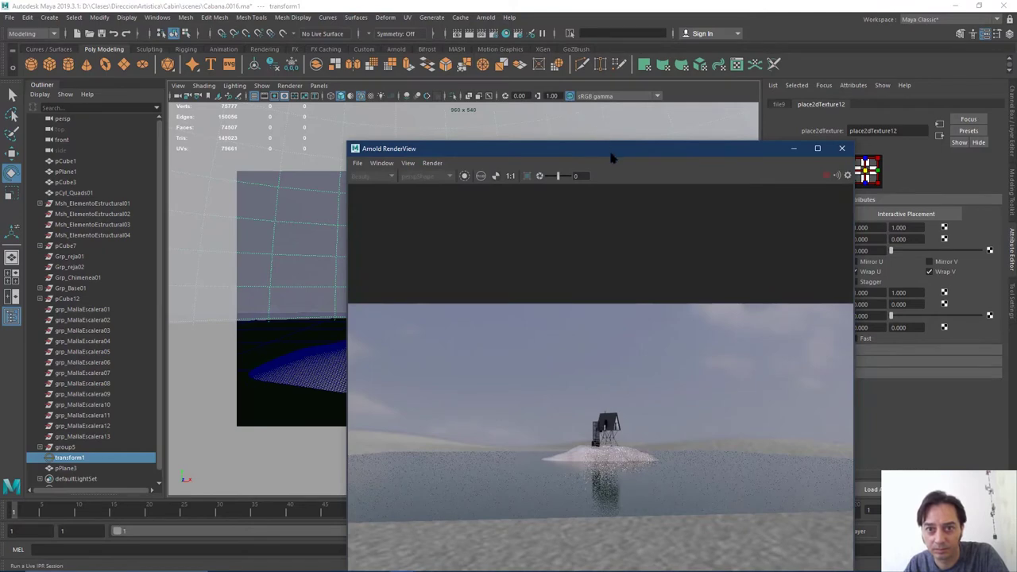
pyautogui.moveTo(612, 158); pyautogui.dragTo(498, 130)
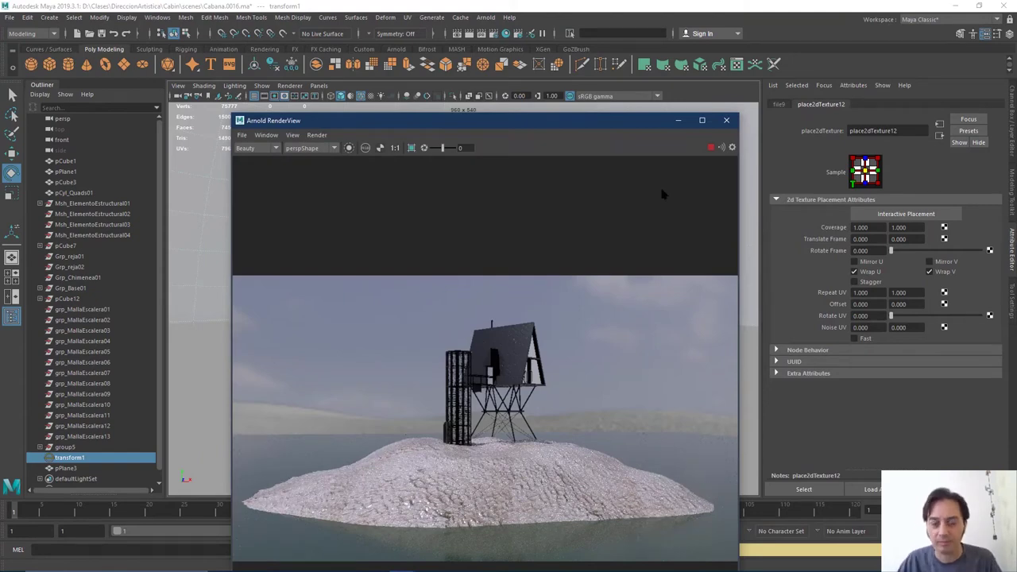
pyautogui.click(726, 120)
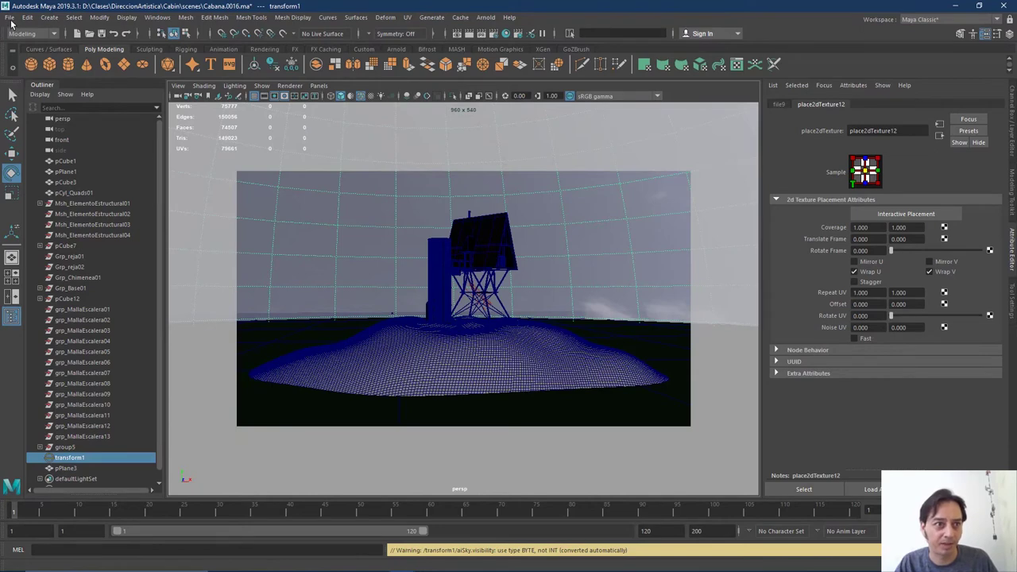
# Save the scene as the next incremental version, Cabana.0017.ma
pyautogui.click(10, 17)
pyautogui.click(36, 79)
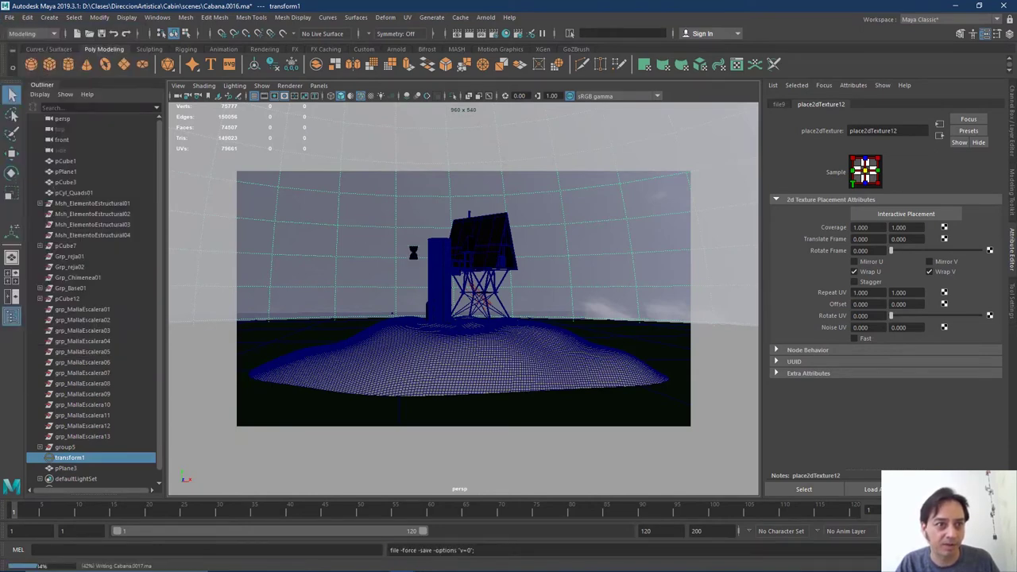
pyautogui.press('e')
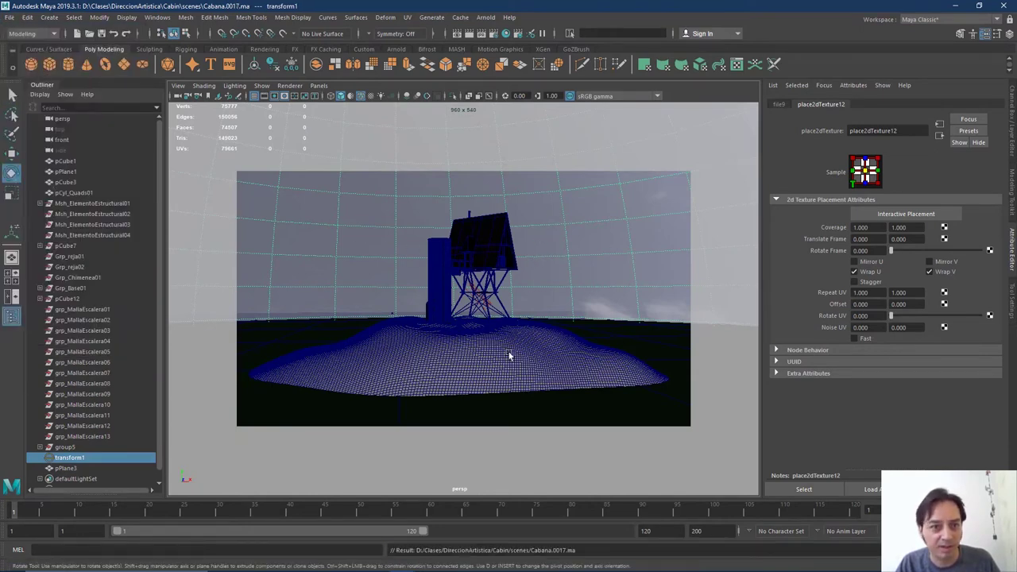
# Fine-tune the camera framing of the hill and cabin and preview the composition in the Arnold render
pyautogui.moveTo(540, 368); pyautogui.dragTo(541, 367, button='middle')
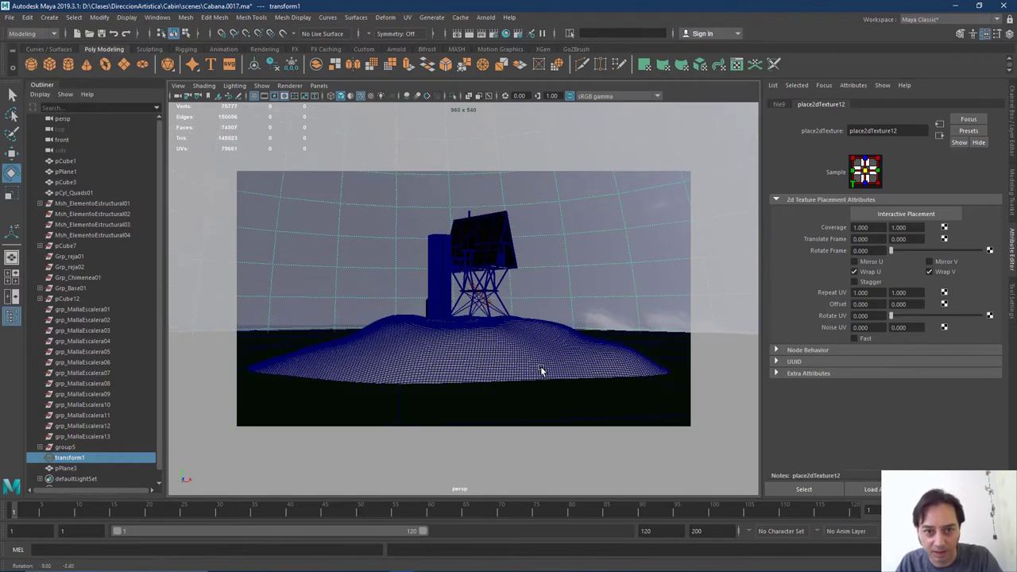
pyautogui.keyDown('alt'); pyautogui.moveTo(541, 366); pyautogui.dragTo(544, 374, button='right'); pyautogui.keyUp('alt')
pyautogui.moveTo(544, 374)
pyautogui.mouseDown(button='middle')
pyautogui.moveTo(540, 352)
pyautogui.moveTo(517, 360)
pyautogui.mouseUp(button='middle')
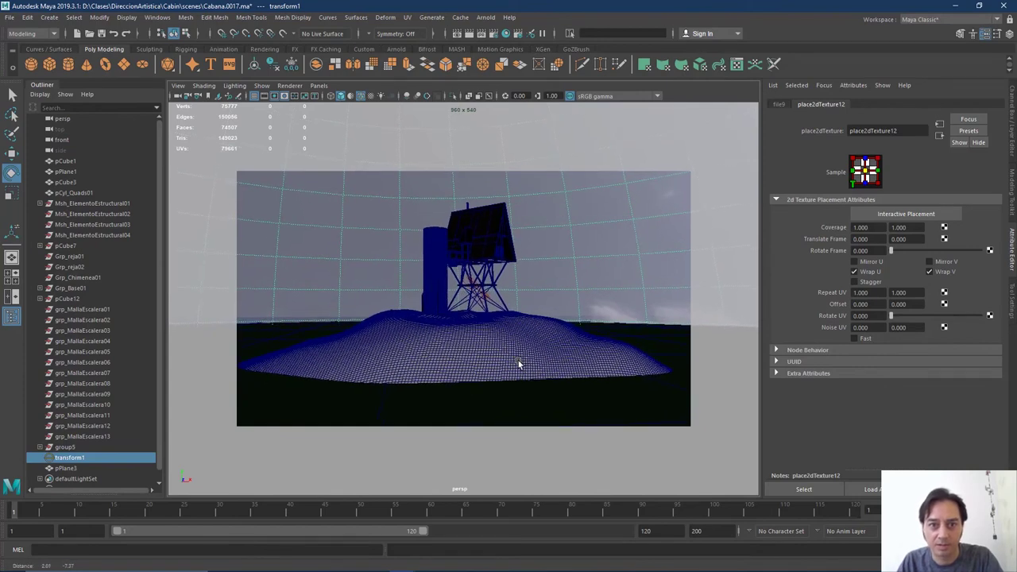
pyautogui.click(486, 17)
pyautogui.click(524, 46)
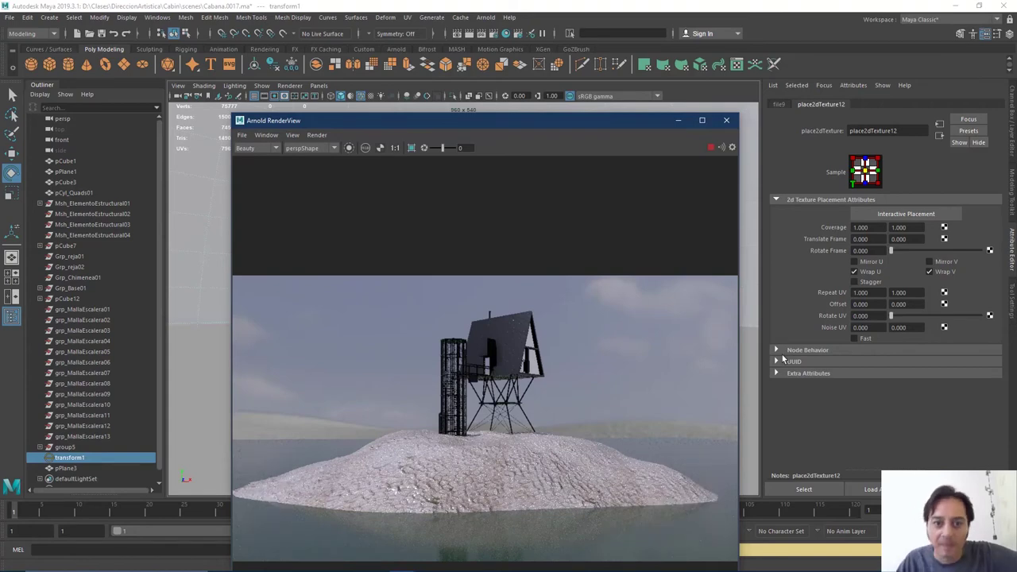
pyautogui.click(726, 120)
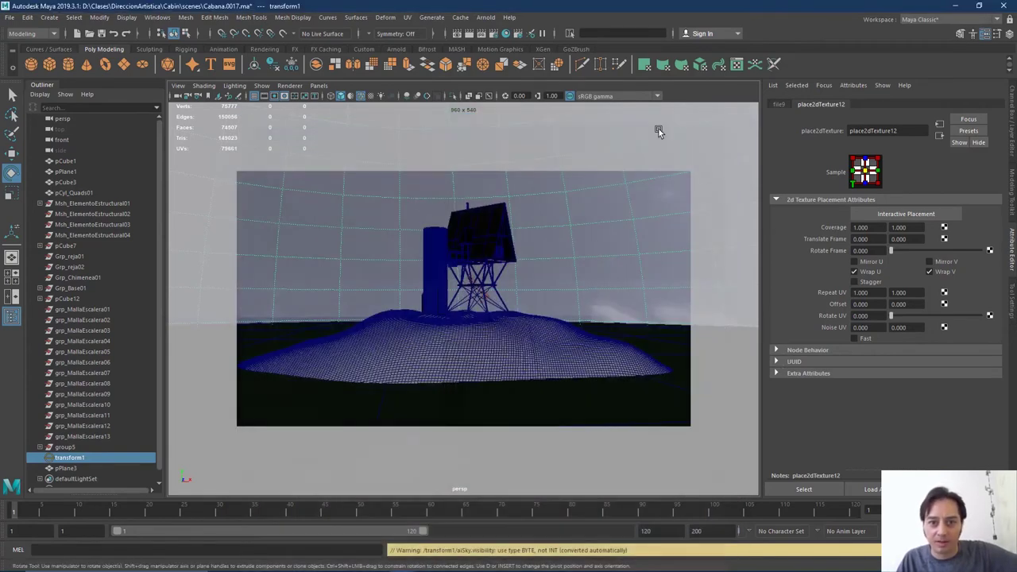
# Create a new bookmark of the current perspective camera view
pyautogui.click(178, 85)
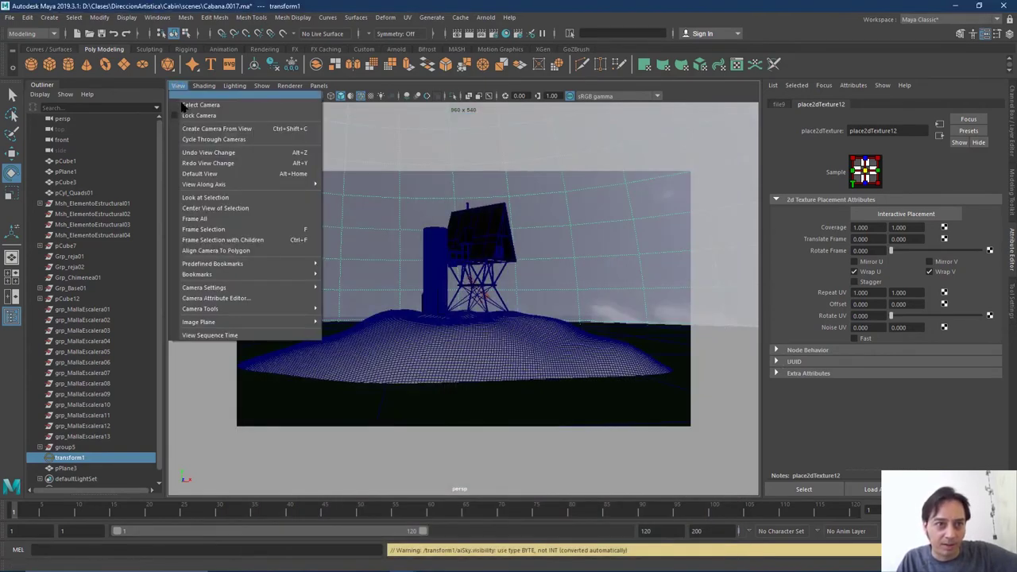
pyautogui.moveTo(224, 275)
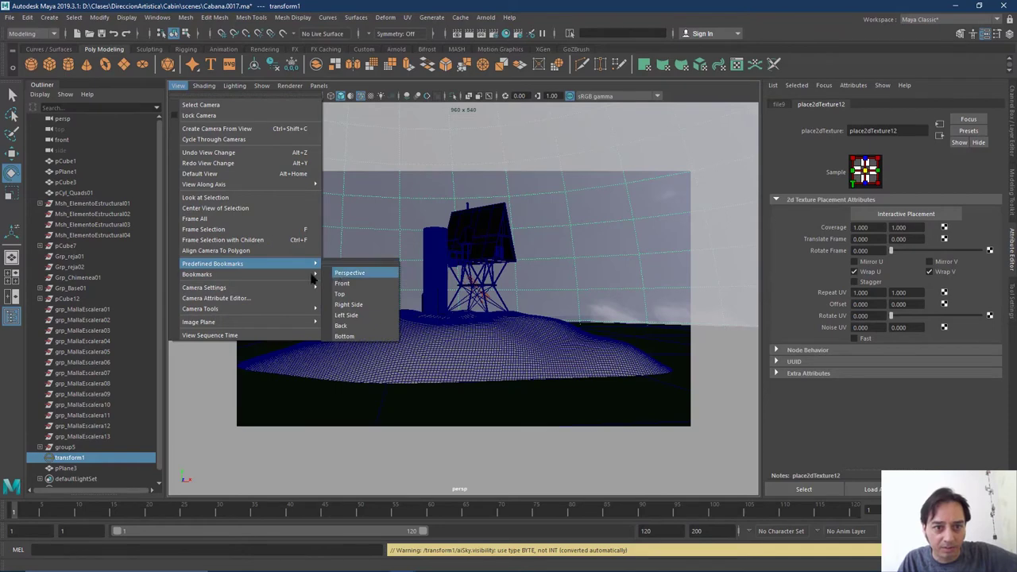
pyautogui.moveTo(279, 281)
pyautogui.click(364, 282)
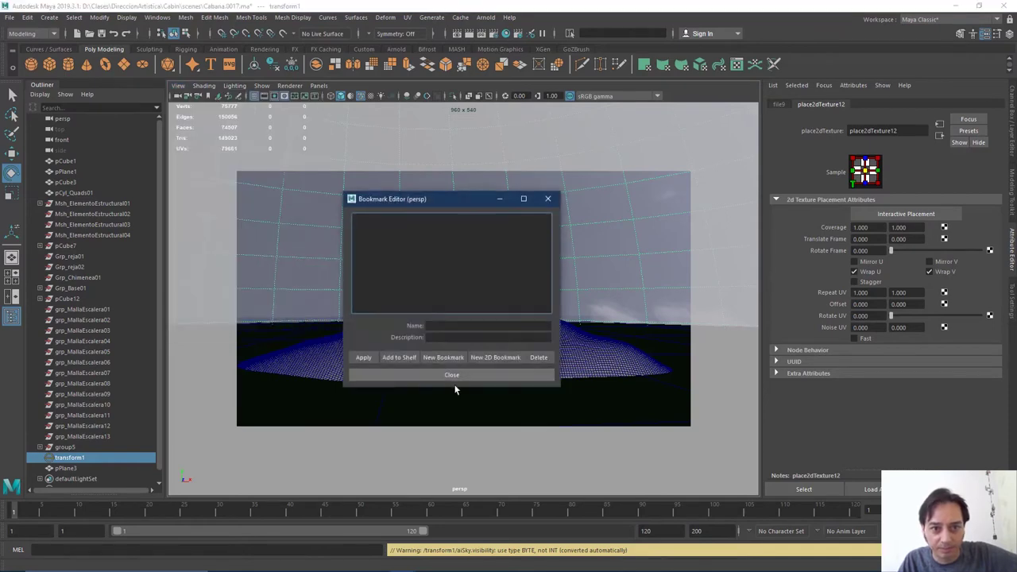
pyautogui.click(441, 357)
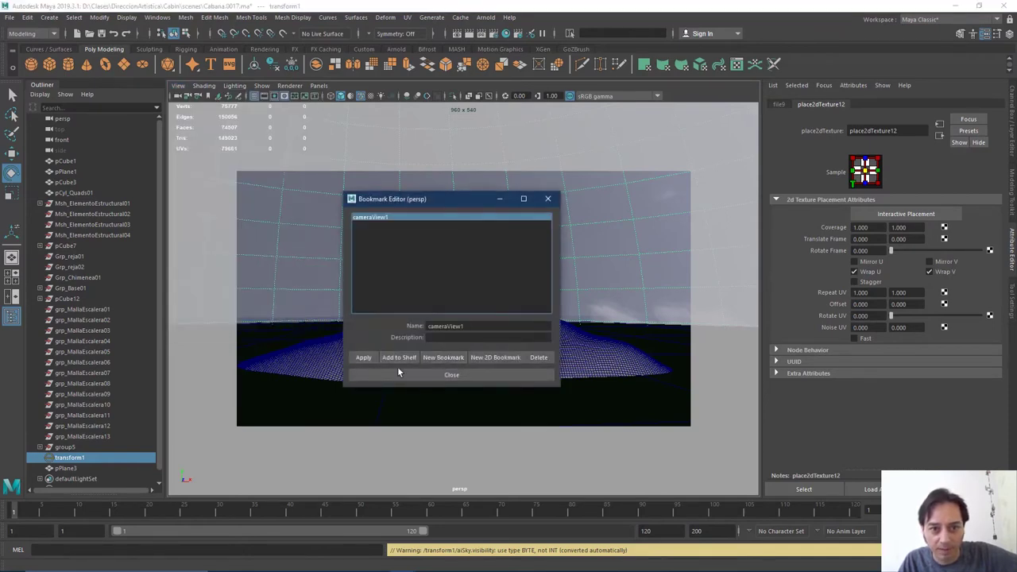
pyautogui.click(396, 375)
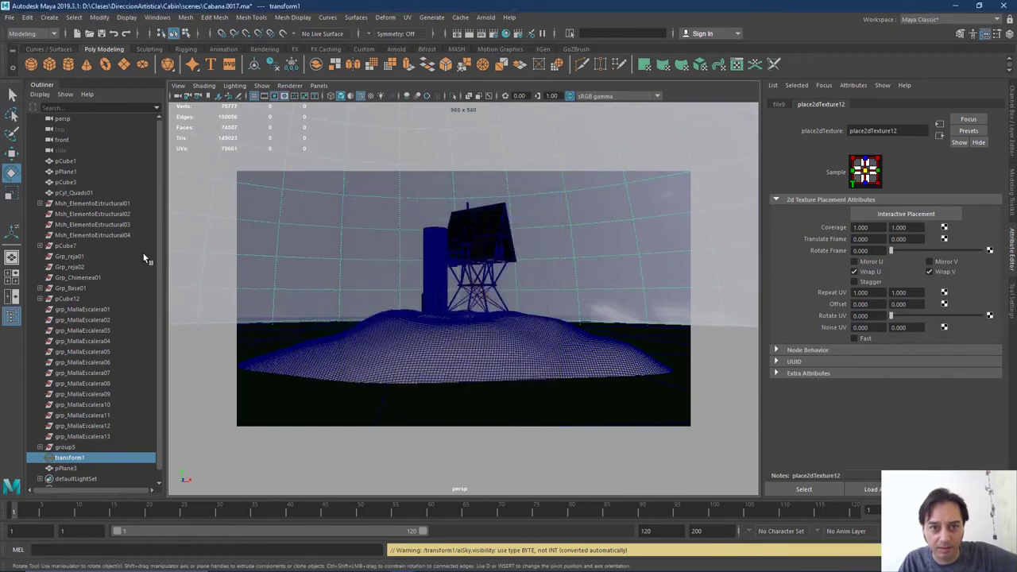
# Test the camera bookmark by framing the whole sky dome and recalling the saved view
pyautogui.press('f')
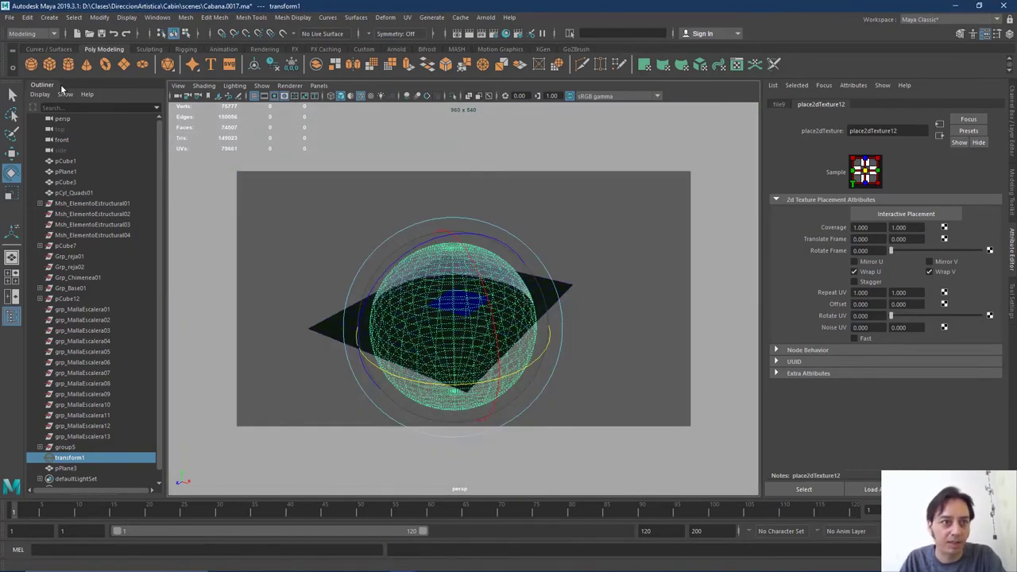
pyautogui.click(178, 85)
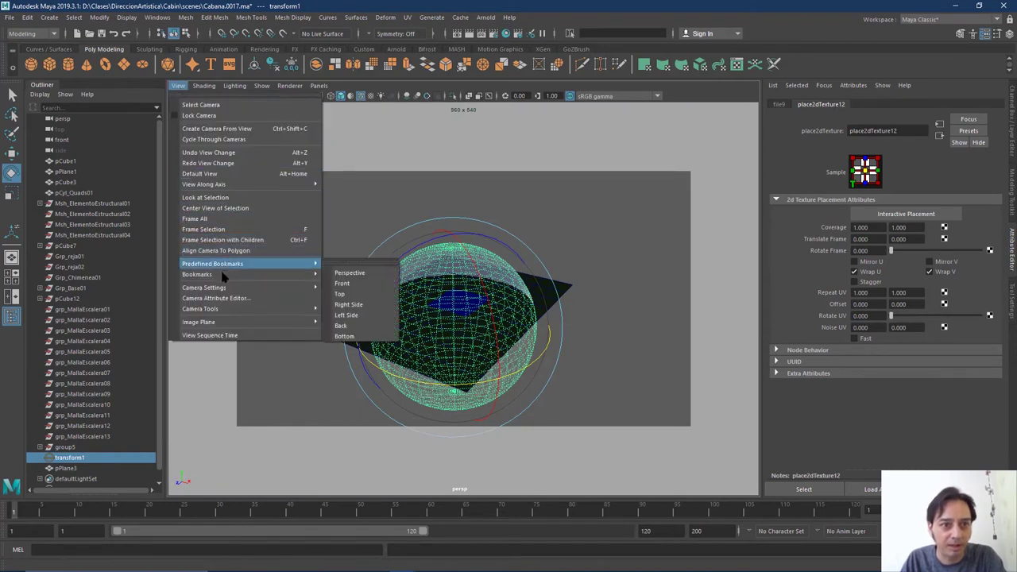
pyautogui.moveTo(302, 278)
pyautogui.click(351, 275)
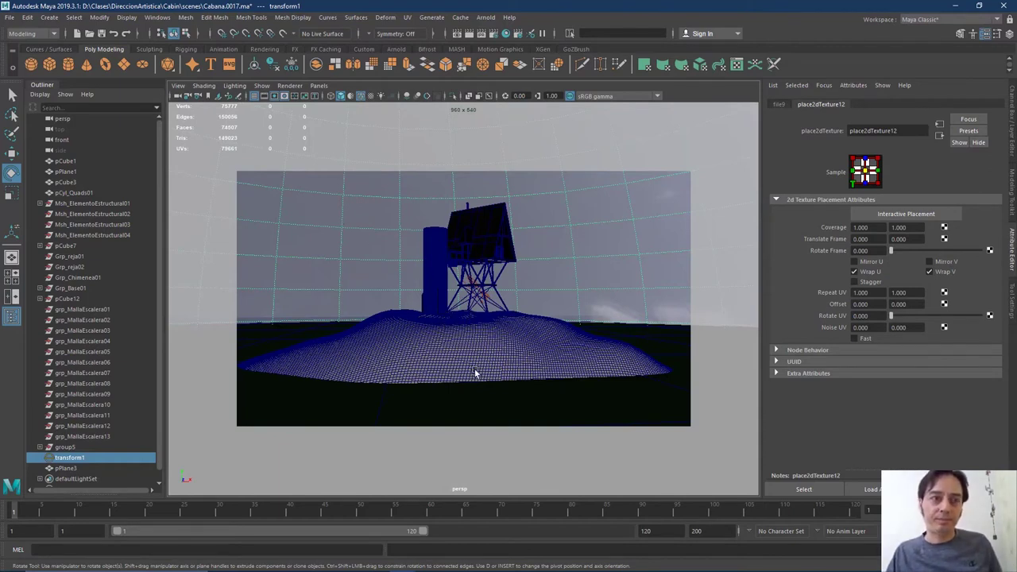
# Select the hill terrain plane, frame it up close, and make it paintable for Paint Effects
pyautogui.click(433, 343)
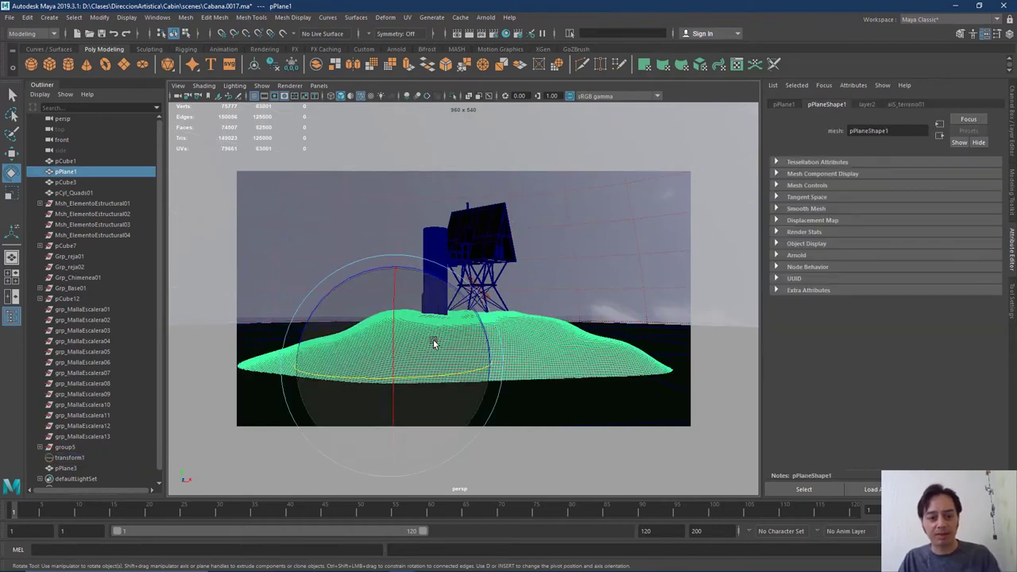
pyautogui.press('f')
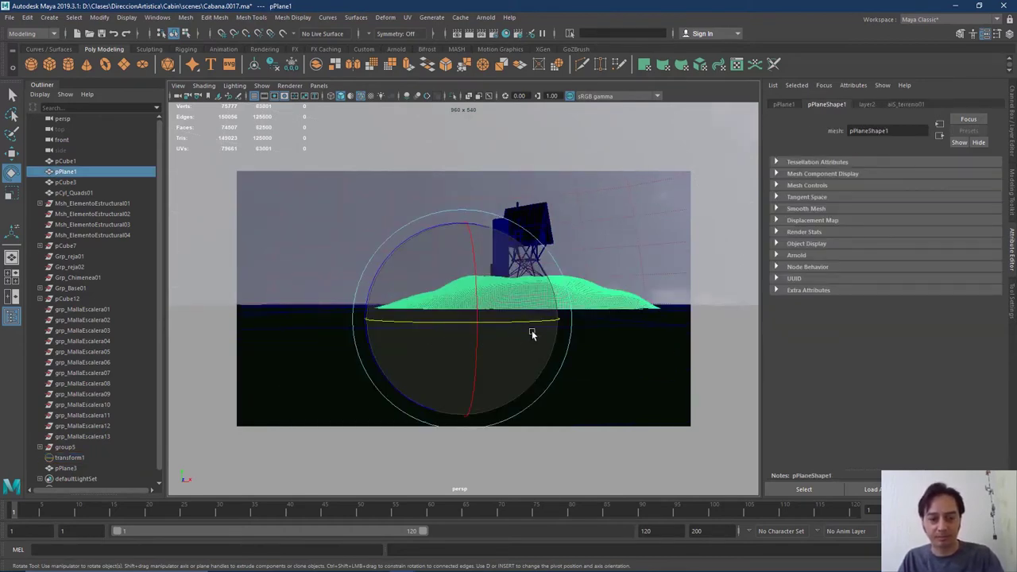
pyautogui.keyDown('alt'); pyautogui.moveTo(532, 334); pyautogui.dragTo(525, 358); pyautogui.keyUp('alt')
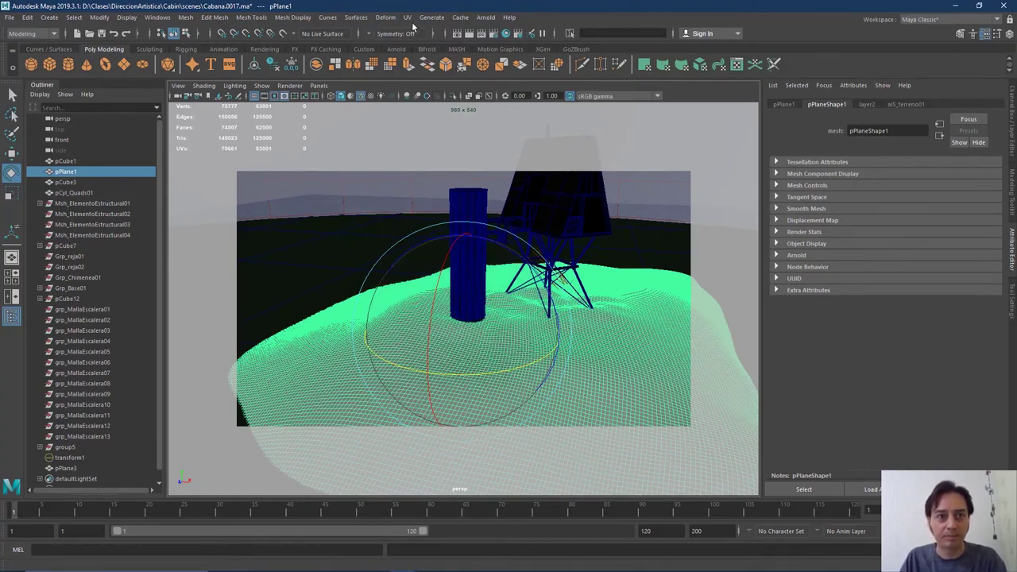
pyautogui.click(265, 20)
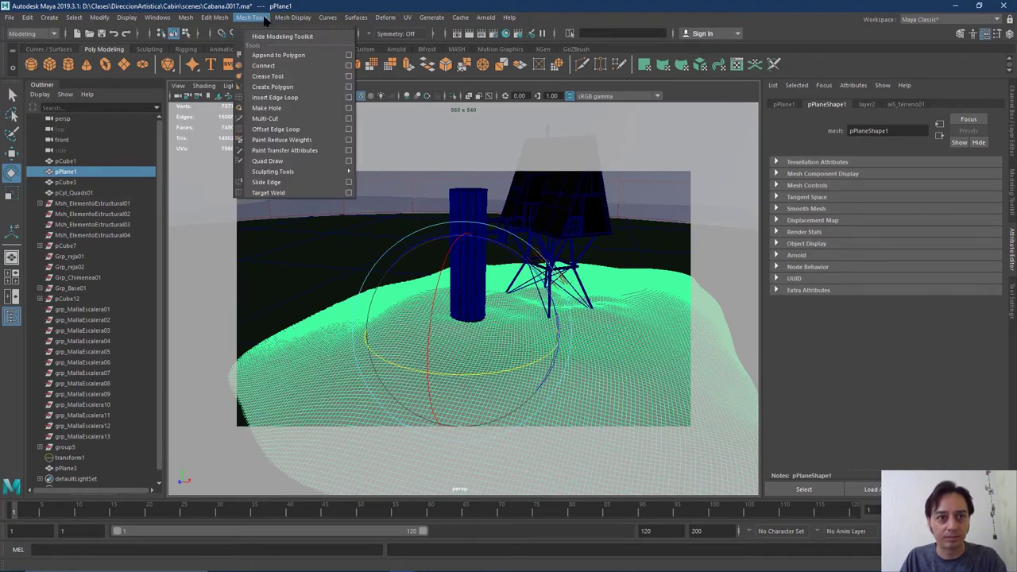
pyautogui.click(291, 17)
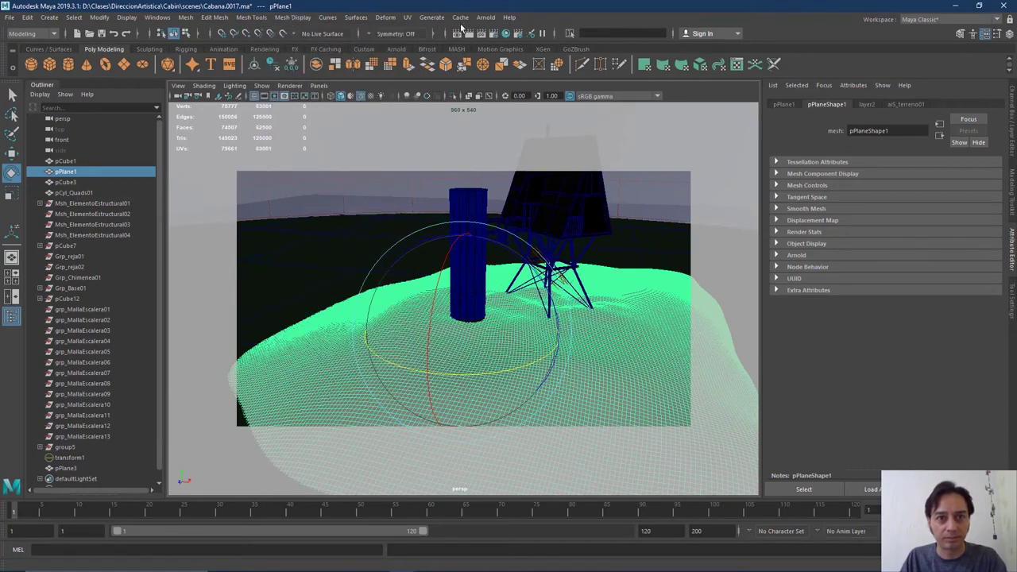
pyautogui.click(432, 17)
pyautogui.moveTo(468, 477)
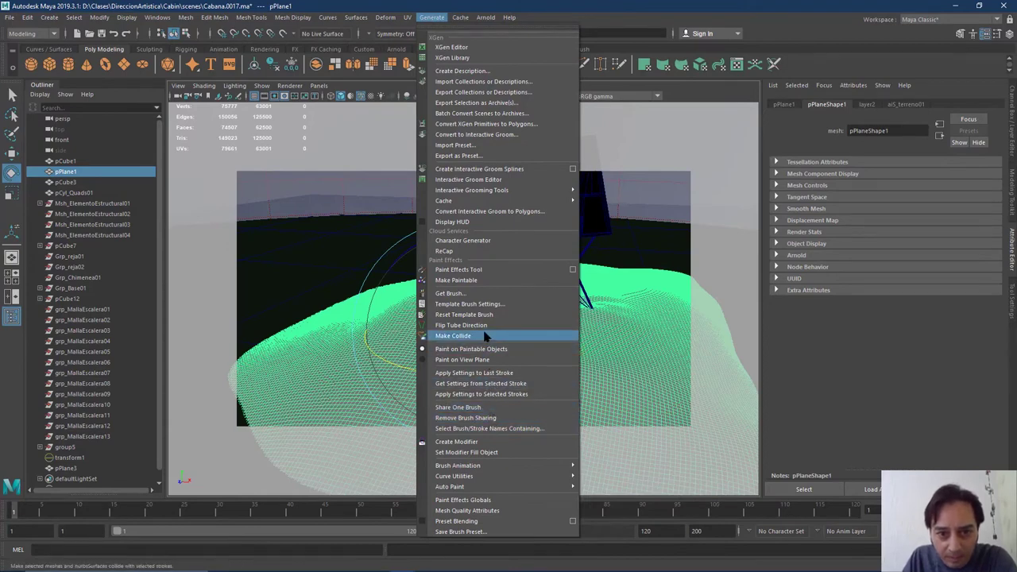
pyautogui.click(483, 281)
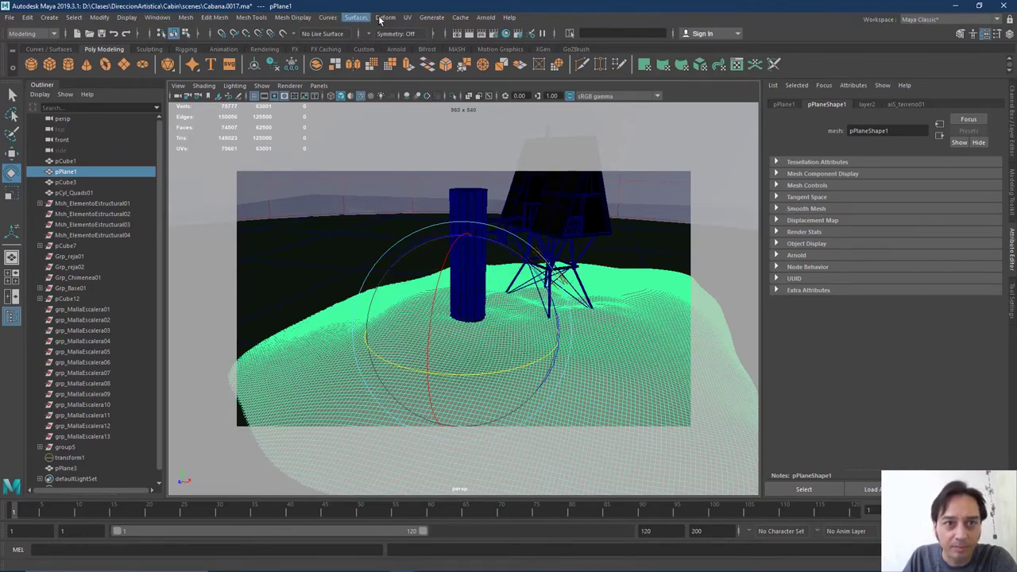
pyautogui.click(432, 17)
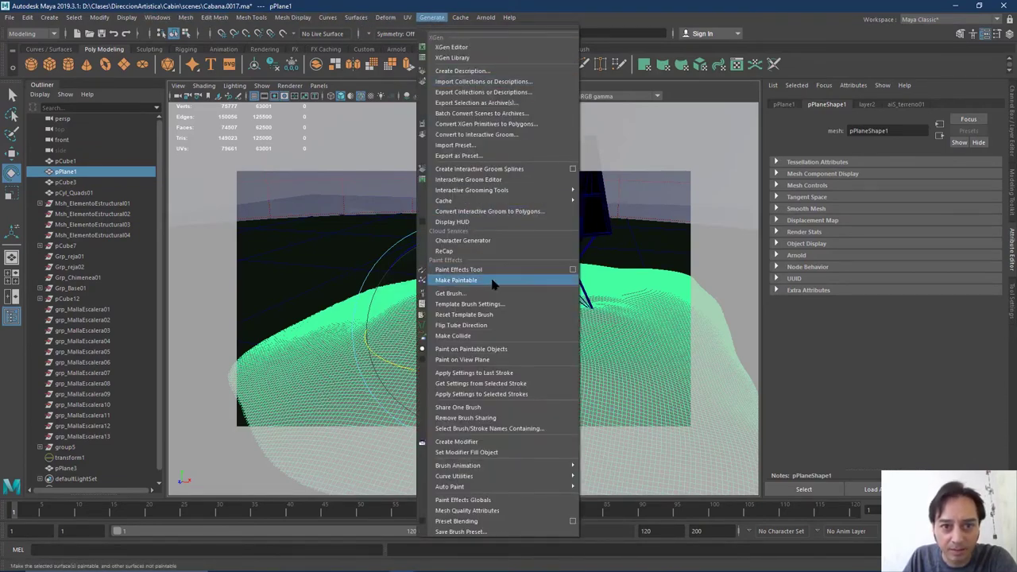
pyautogui.click(11, 94)
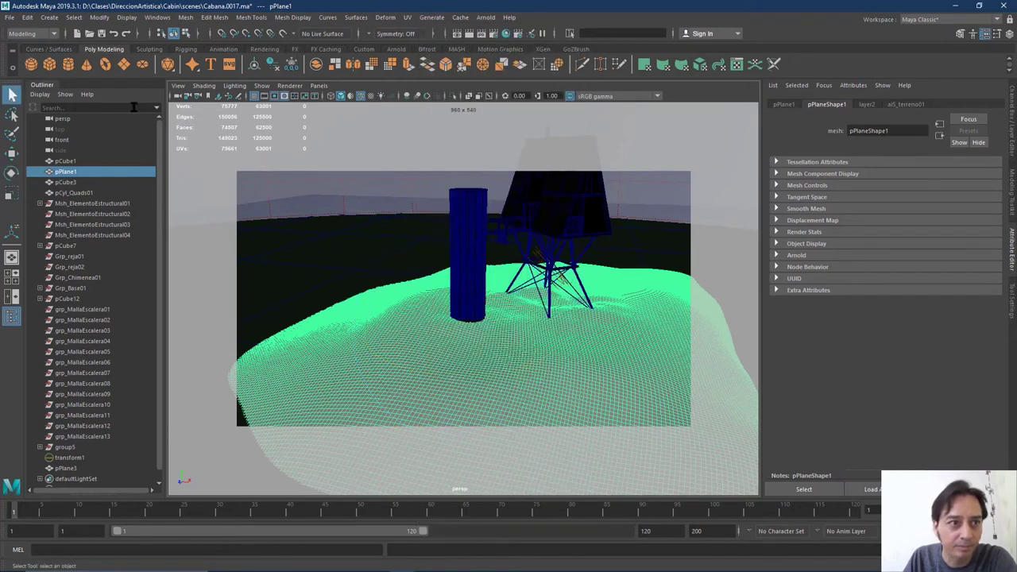
# Open the Content Browser and expand the Paint Effects category of the example library
pyautogui.click(184, 18)
pyautogui.moveTo(160, 22)
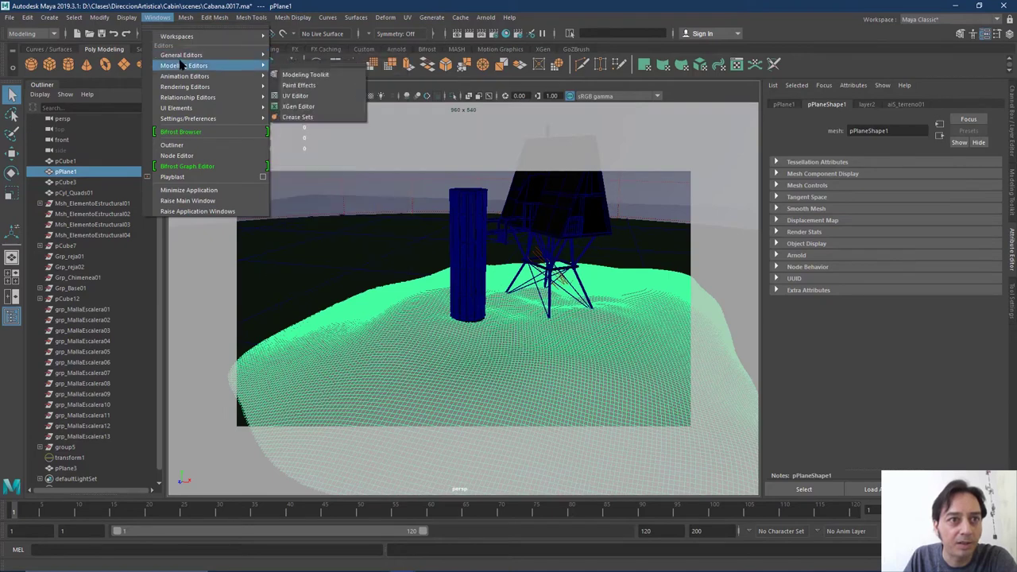
pyautogui.moveTo(191, 56)
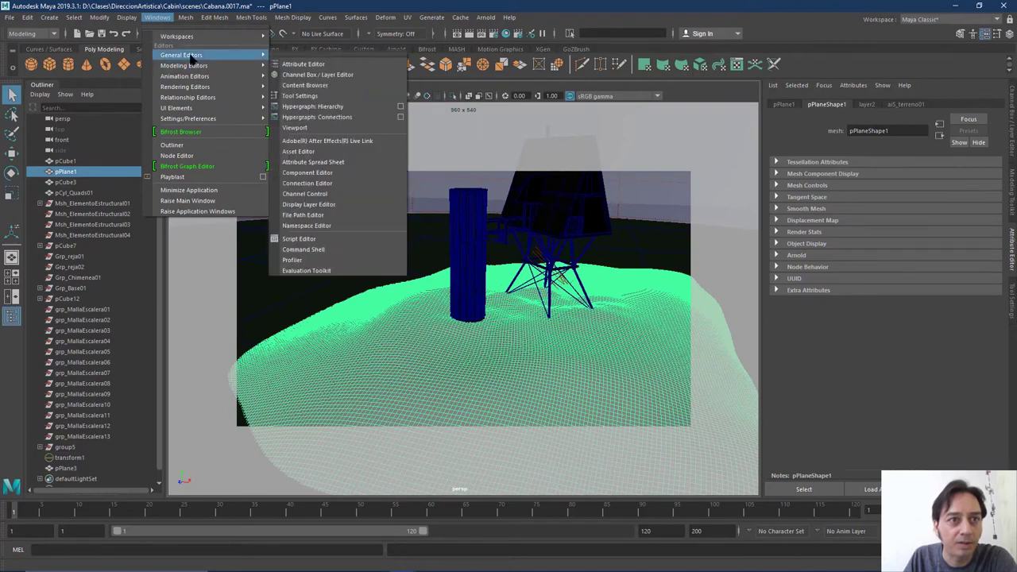
pyautogui.click(306, 86)
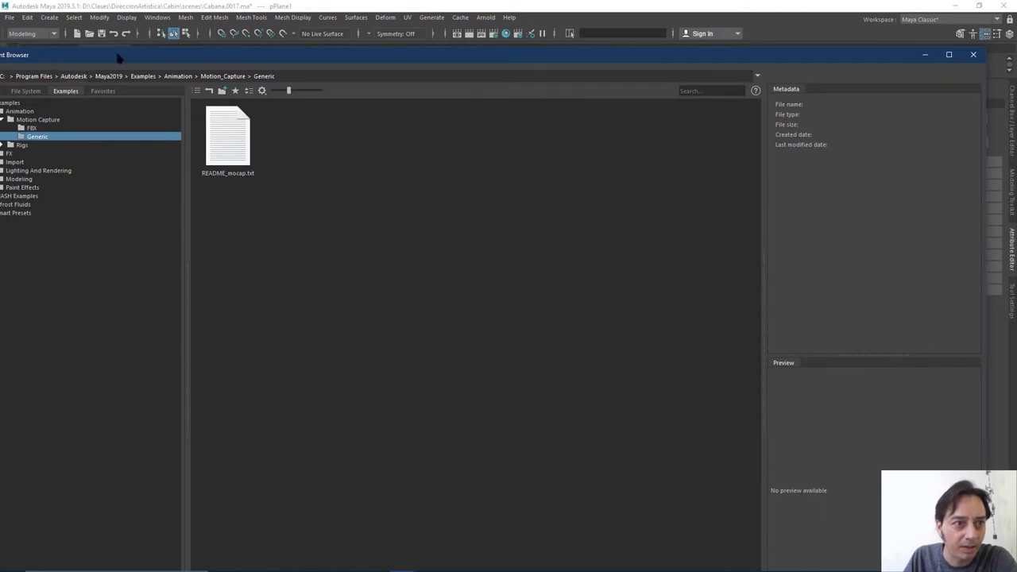
pyautogui.moveTo(119, 55); pyautogui.dragTo(194, 42)
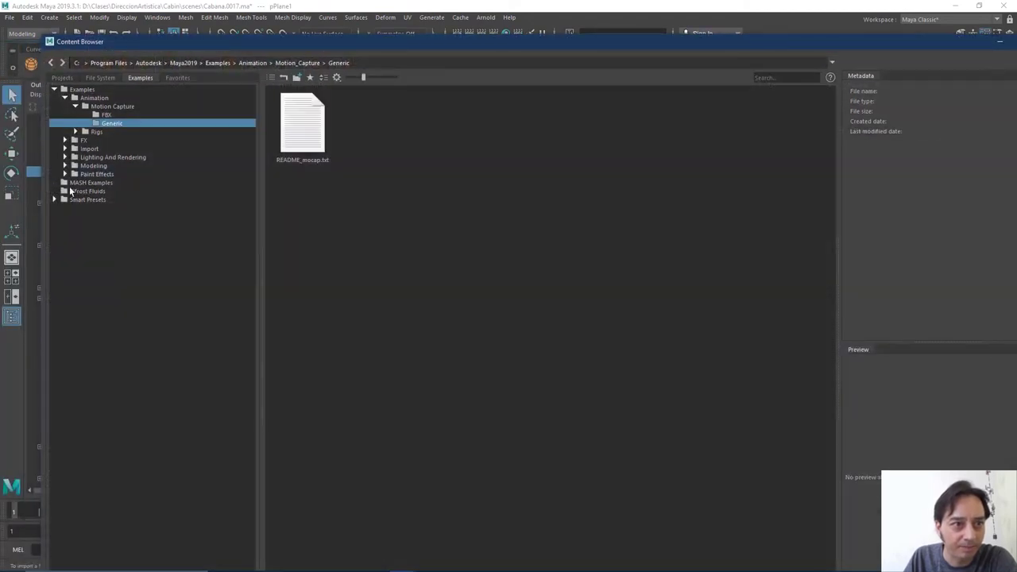
pyautogui.click(64, 174)
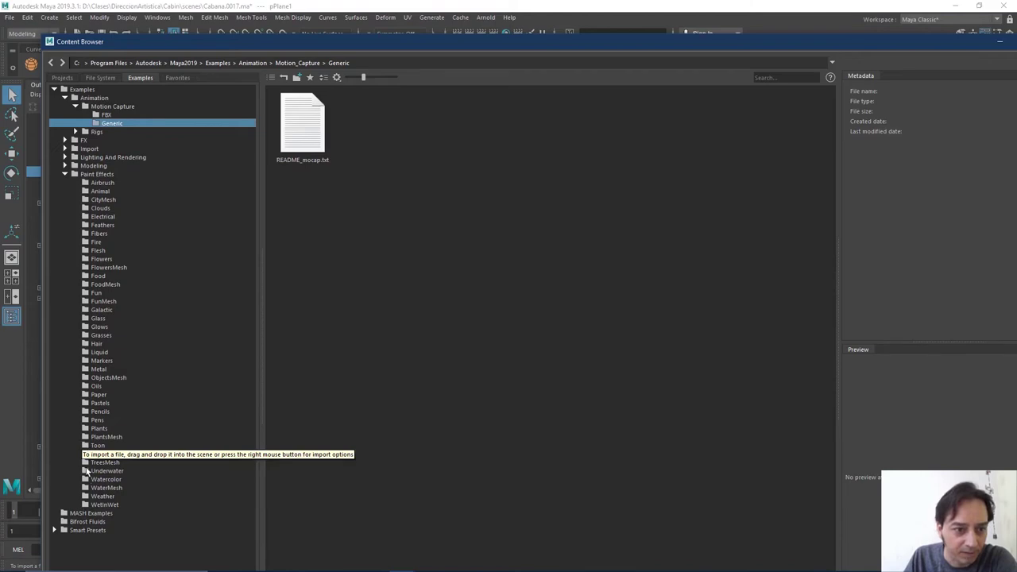
# Look through the TreesMesh, PlantsMesh, FlowersMesh and Grasses brush folders, ending on the TreesMesh brushes
pyautogui.click(100, 462)
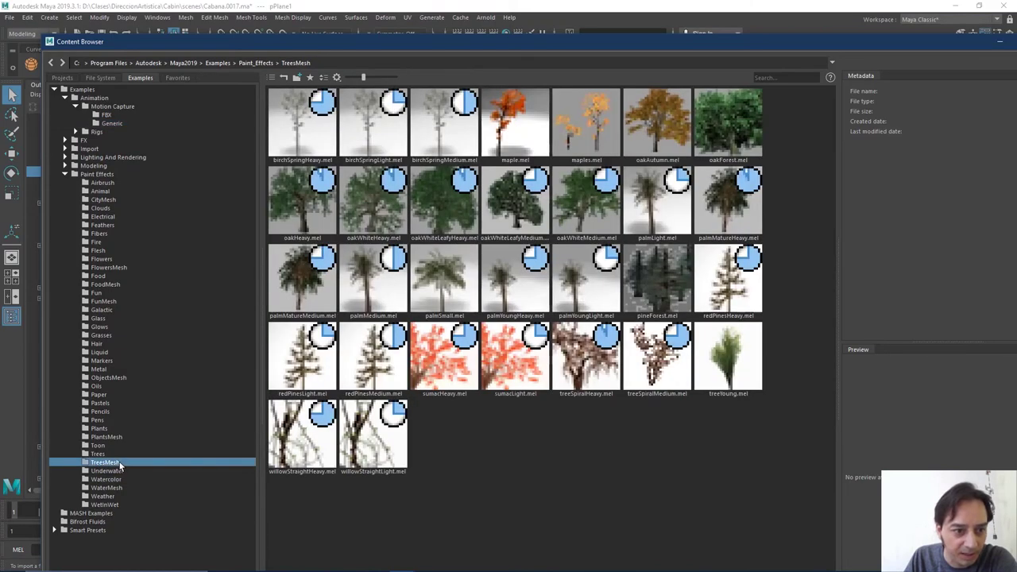
pyautogui.click(106, 438)
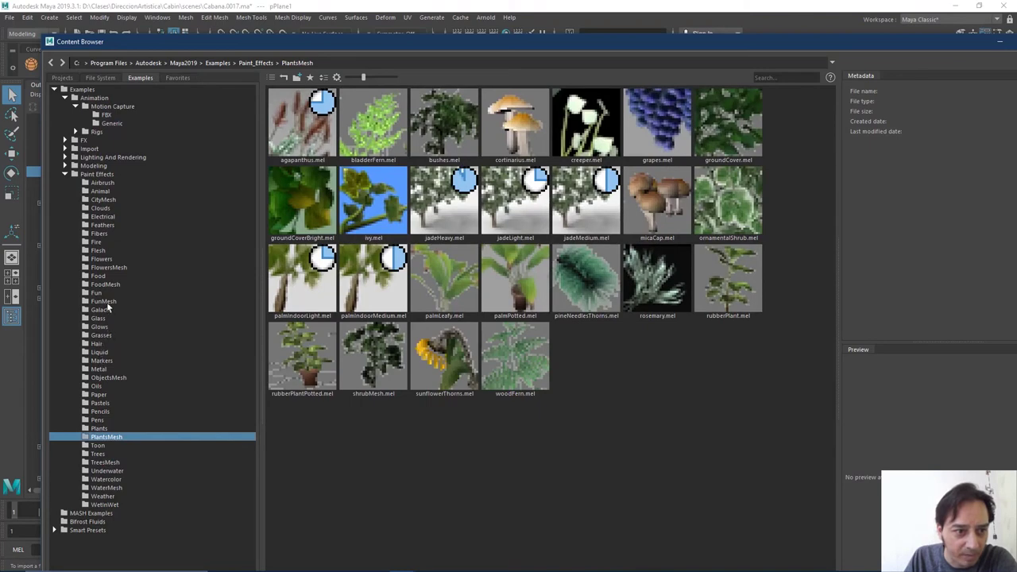
pyautogui.click(104, 268)
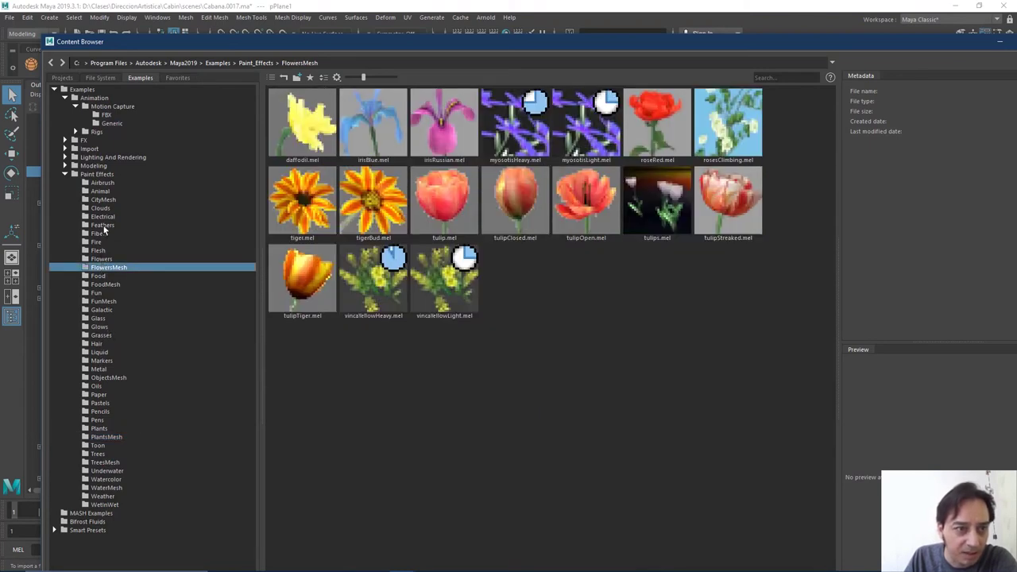
pyautogui.click(100, 337)
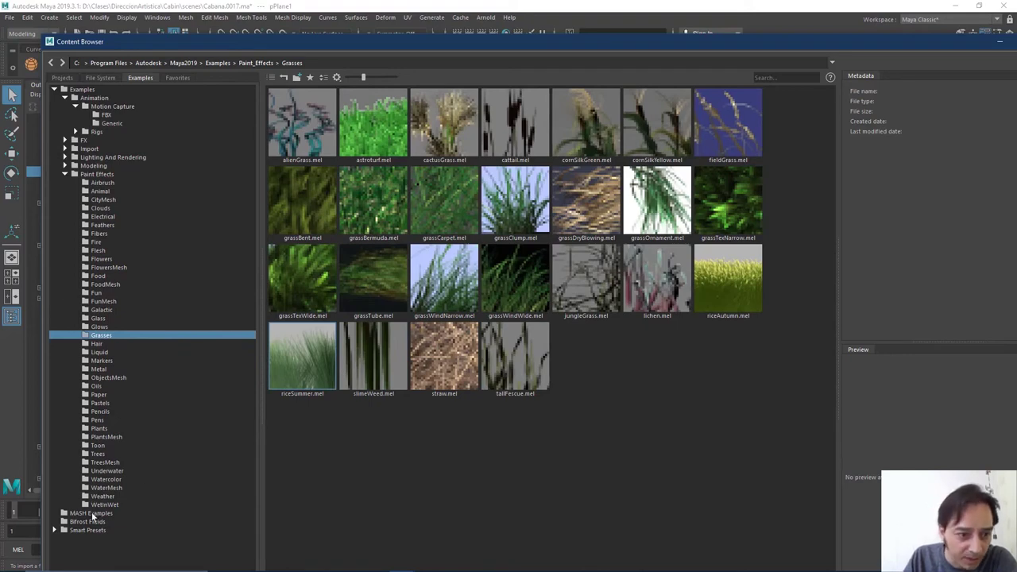
pyautogui.click(104, 463)
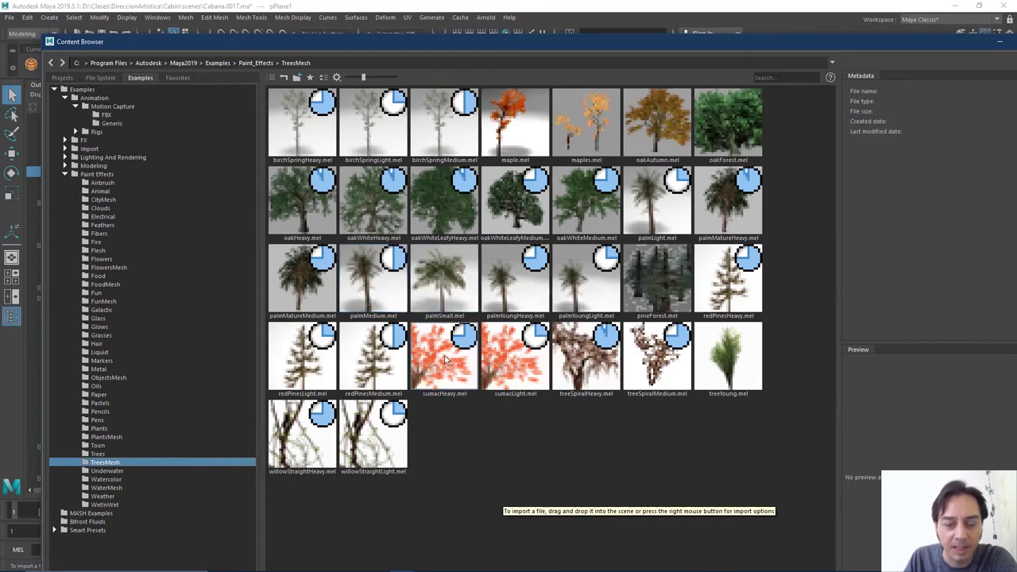
# Load the redPinesHeavy brush and paint a small test stroke on the hill near the cylindrical tower, then frame it
pyautogui.rightClick(730, 298)
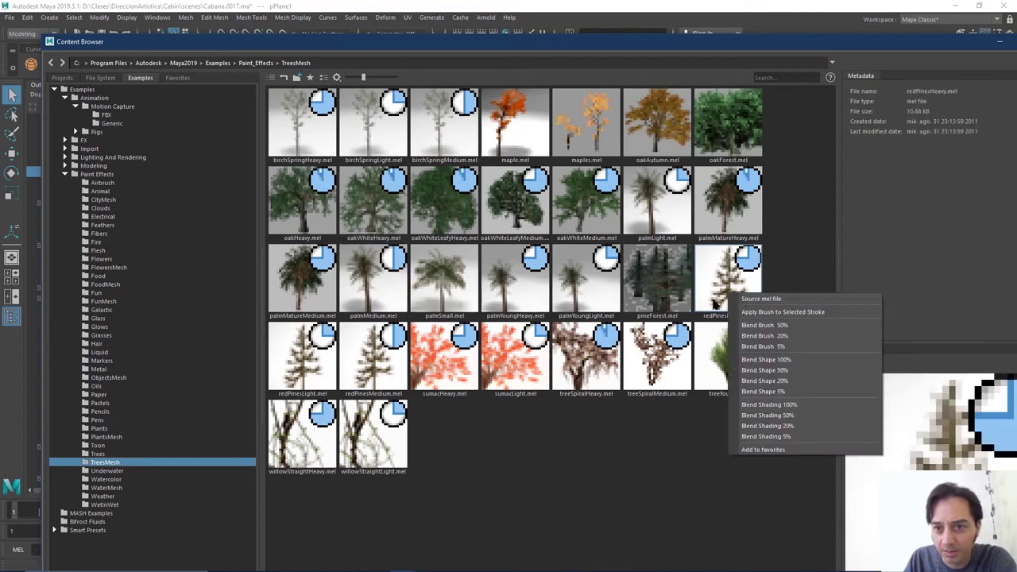
pyautogui.click(717, 286)
pyautogui.rightClick(717, 284)
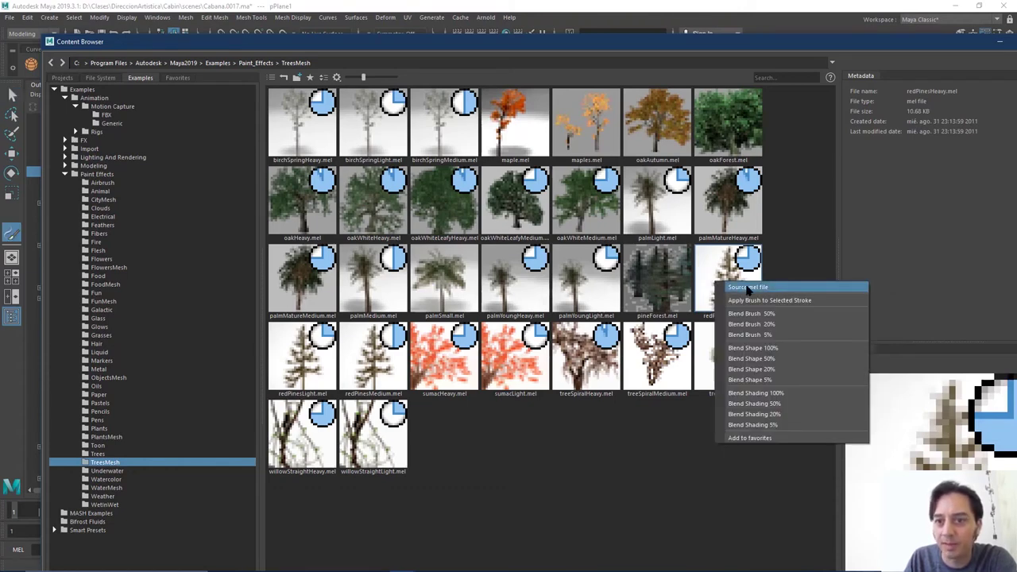
pyautogui.click(748, 287)
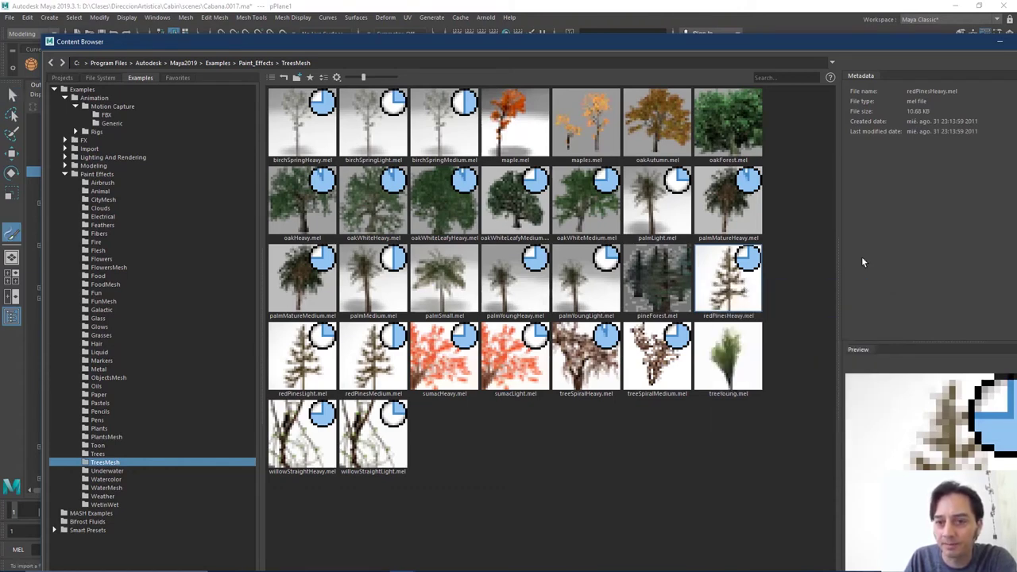
pyautogui.click(1001, 42)
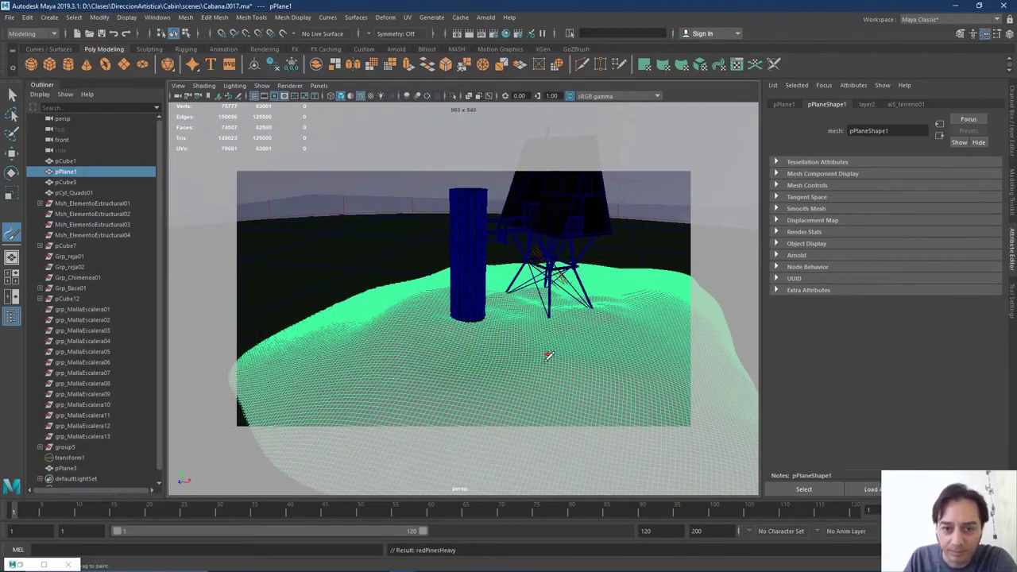
pyautogui.scroll(3, 491, 346)
pyautogui.scroll(-2, 473, 347)
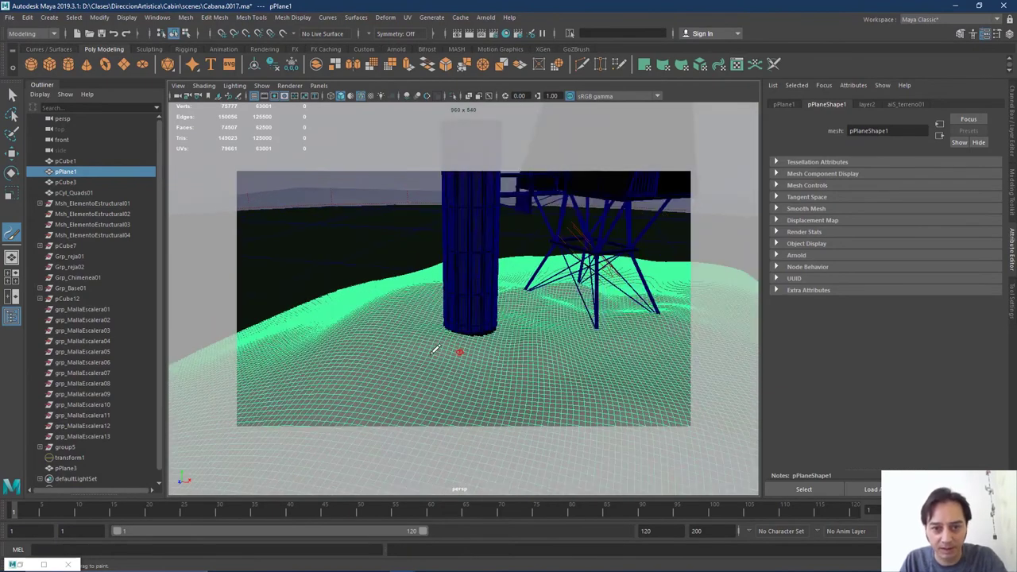
pyautogui.moveTo(428, 345)
pyautogui.mouseDown()
pyautogui.moveTo(452, 355)
pyautogui.moveTo(482, 345)
pyautogui.moveTo(427, 347)
pyautogui.mouseUp()
pyautogui.press('f')
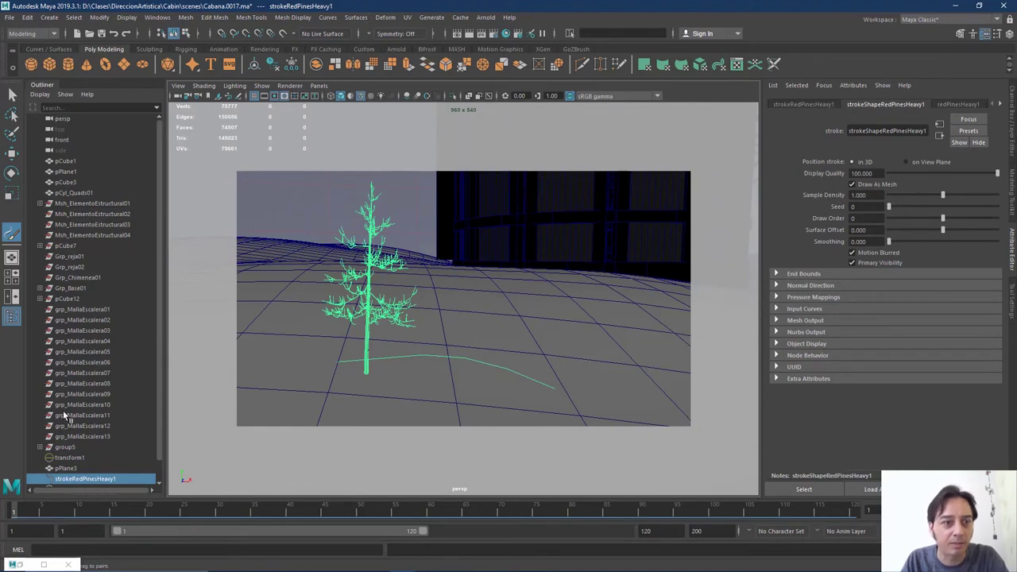
# Try the pineForest brush by painting a short stroke on the hill beside the test pine
pyautogui.click(11, 565)
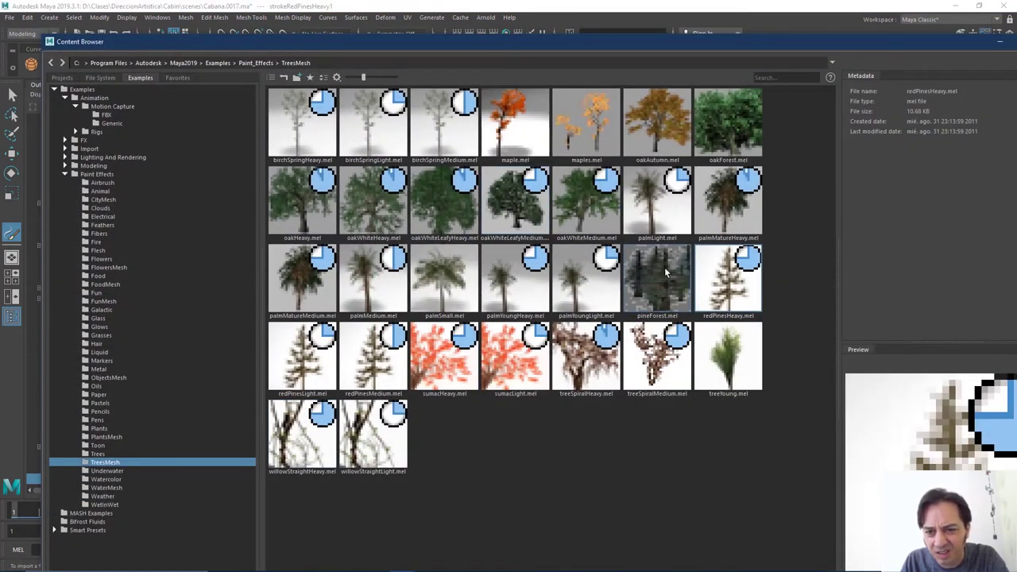
pyautogui.rightClick(654, 282)
pyautogui.click(683, 290)
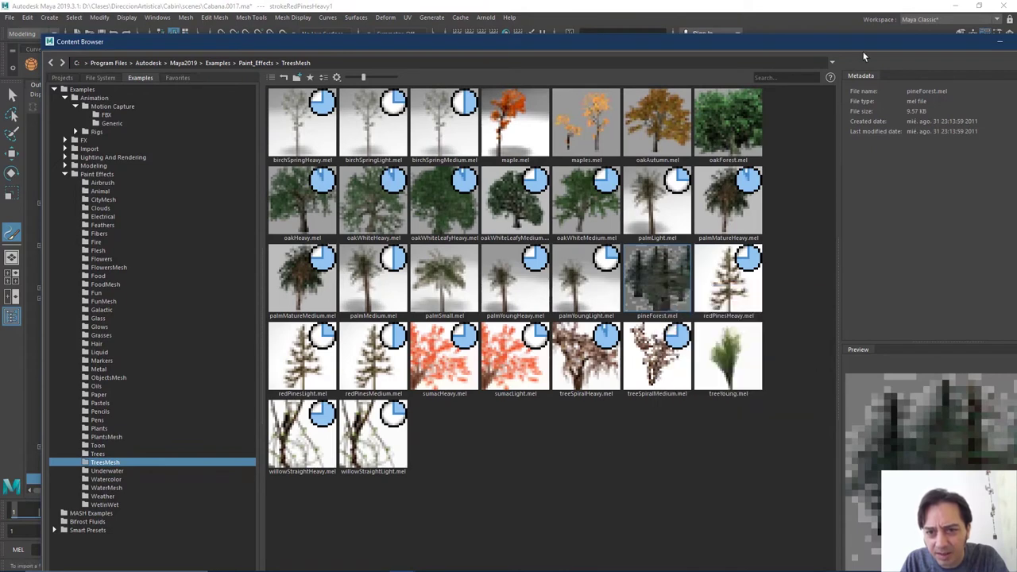
pyautogui.click(1003, 42)
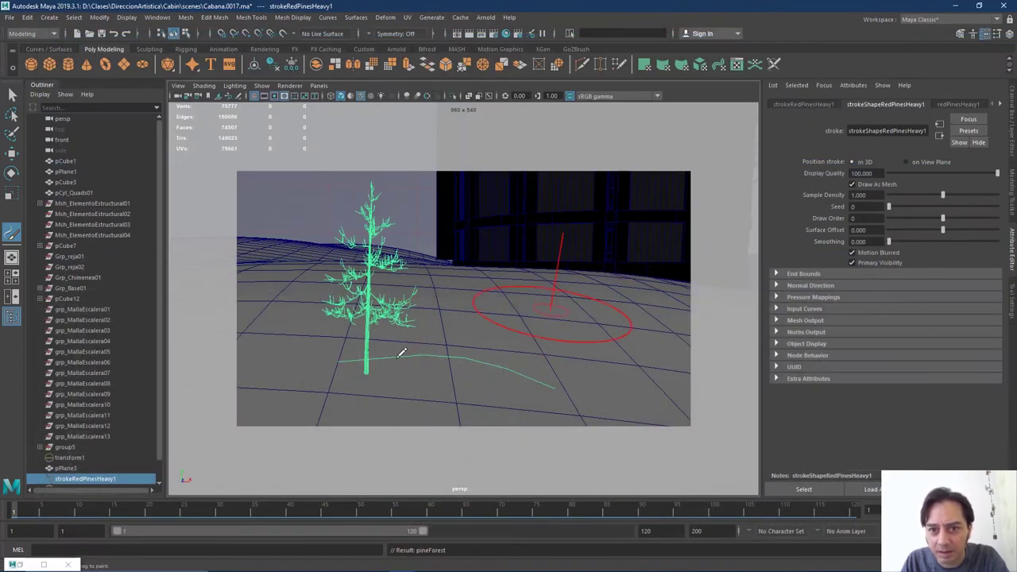
pyautogui.moveTo(479, 360)
pyautogui.mouseDown()
pyautogui.moveTo(495, 339)
pyautogui.moveTo(545, 334)
pyautogui.moveTo(518, 351)
pyautogui.mouseUp()
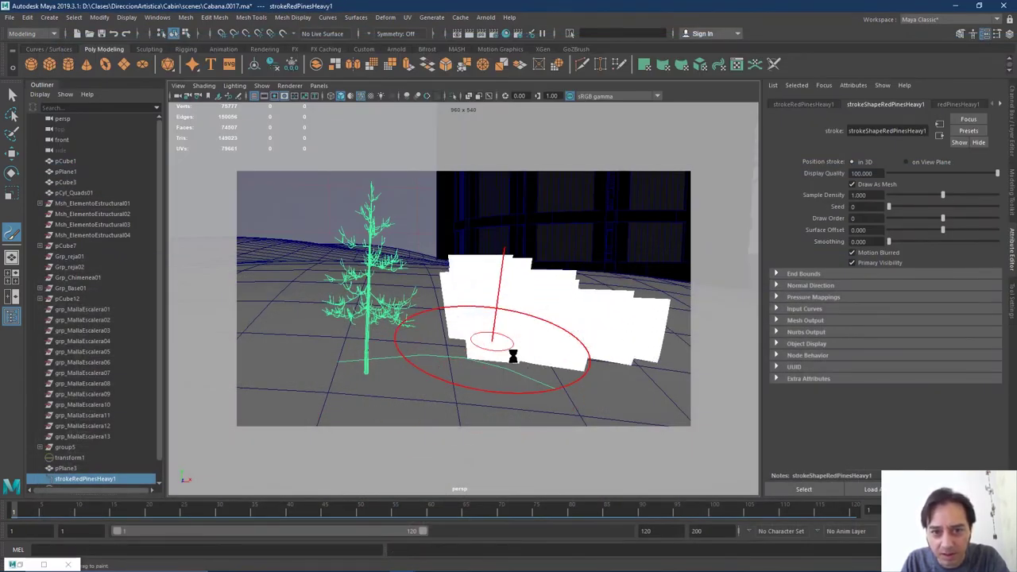
pyautogui.moveTo(595, 275)
pyautogui.keyDown('alt'); pyautogui.mouseDown()
pyautogui.moveTo(530, 318)
pyautogui.moveTo(543, 315)
pyautogui.moveTo(543, 338)
pyautogui.moveTo(561, 297)
pyautogui.moveTo(525, 289)
pyautogui.mouseUp(); pyautogui.keyUp('alt')
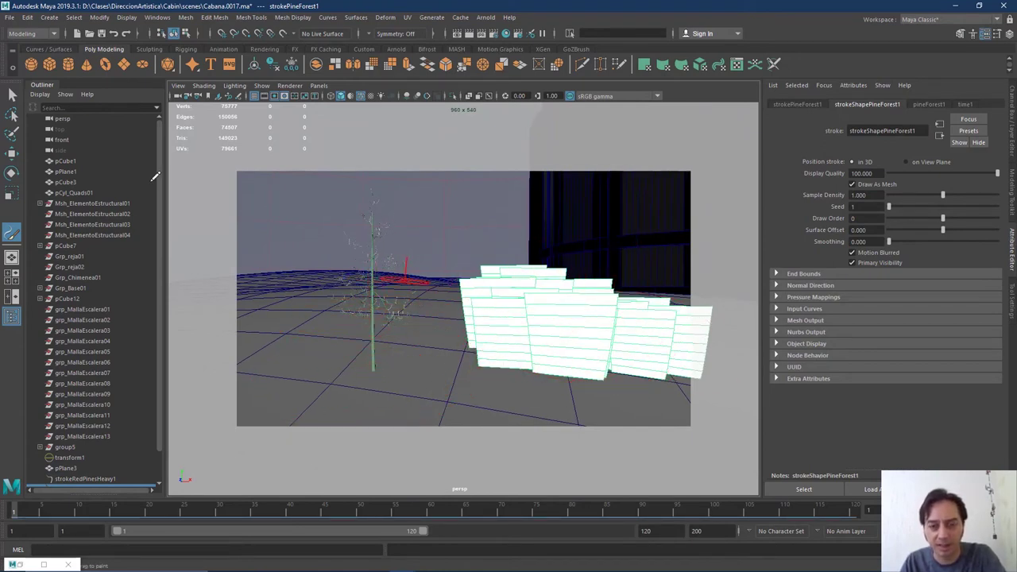
# Delete the pineForest stroke and the redPinesHeavy test stroke from the hill
pyautogui.click(12, 94)
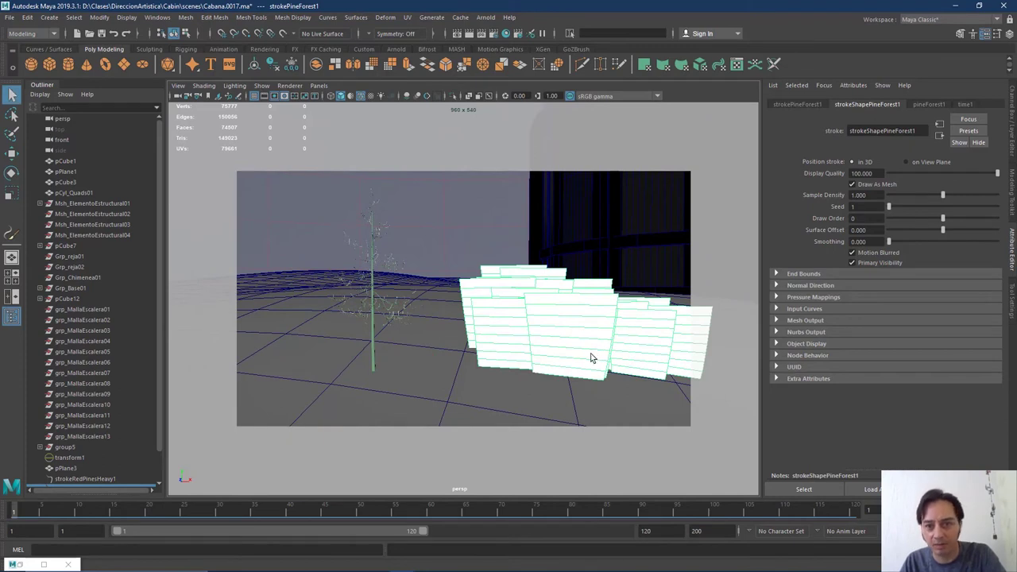
pyautogui.press('Delete')
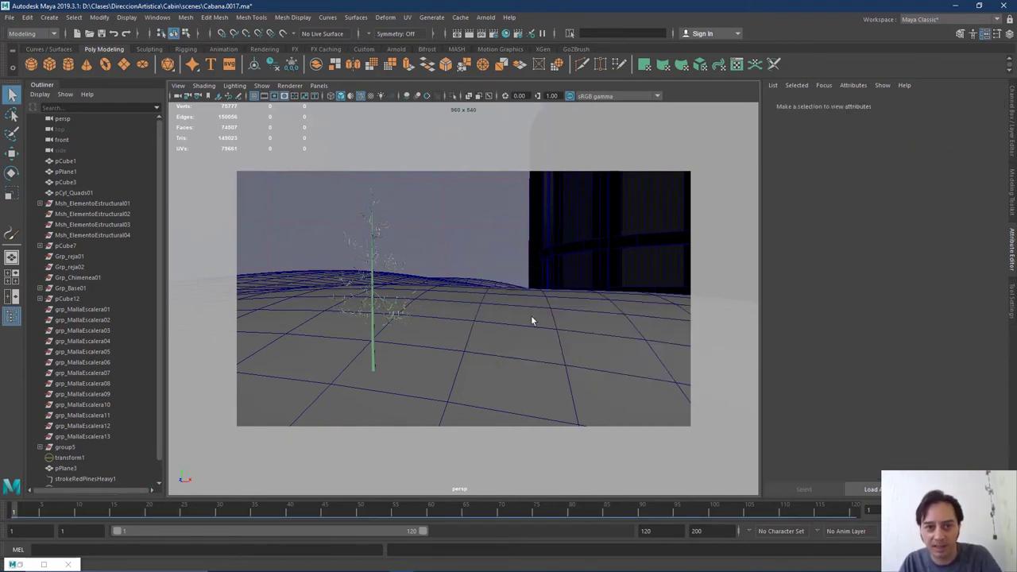
pyautogui.click(373, 358)
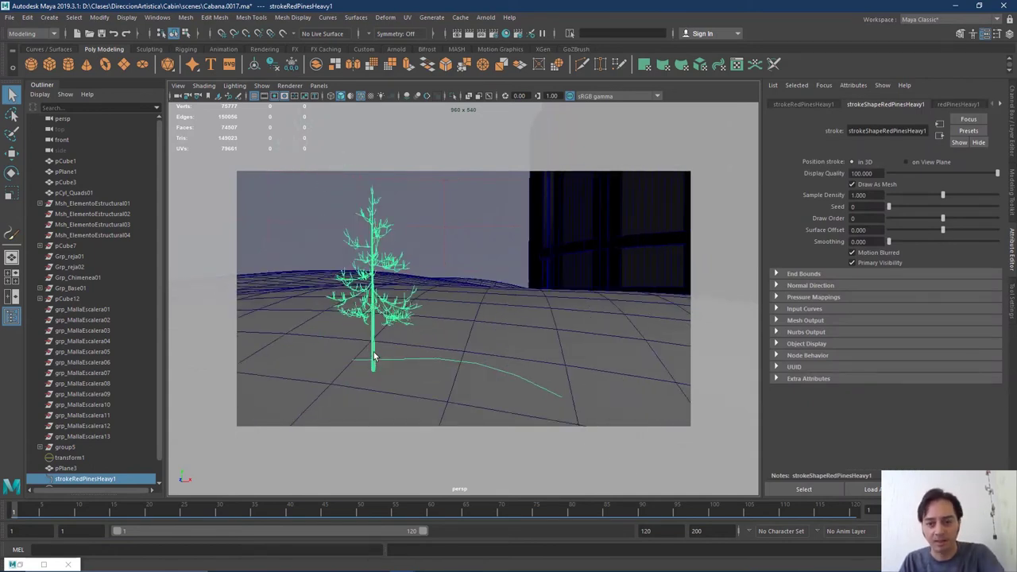
pyautogui.press('Delete')
# Load the redPinesHeavy brush again from the TreesMesh folder of the Content Browser
pyautogui.hotkey('alt', 'Tab')
pyautogui.hotkey('alt', 'Tab')
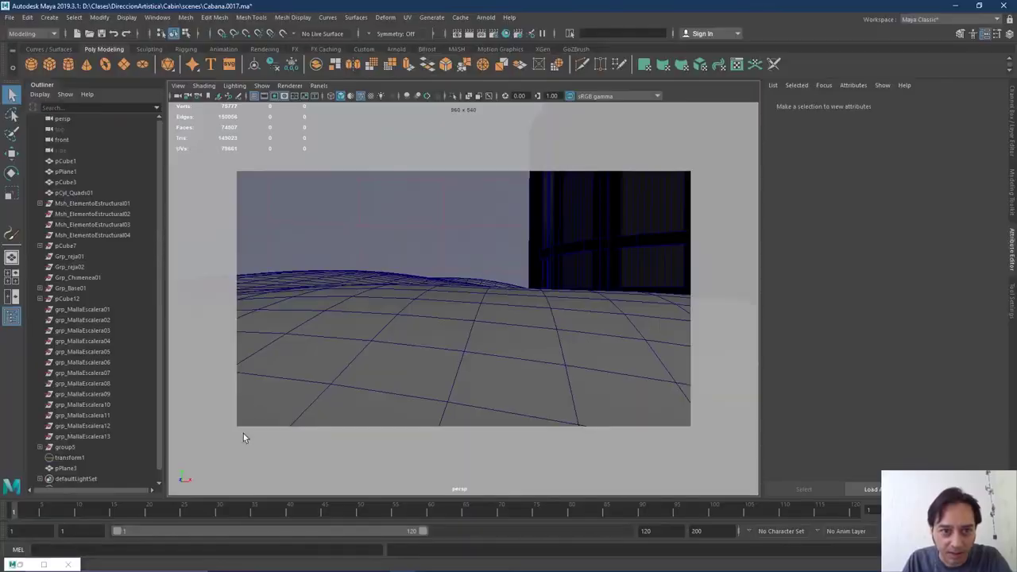
pyautogui.click(44, 564)
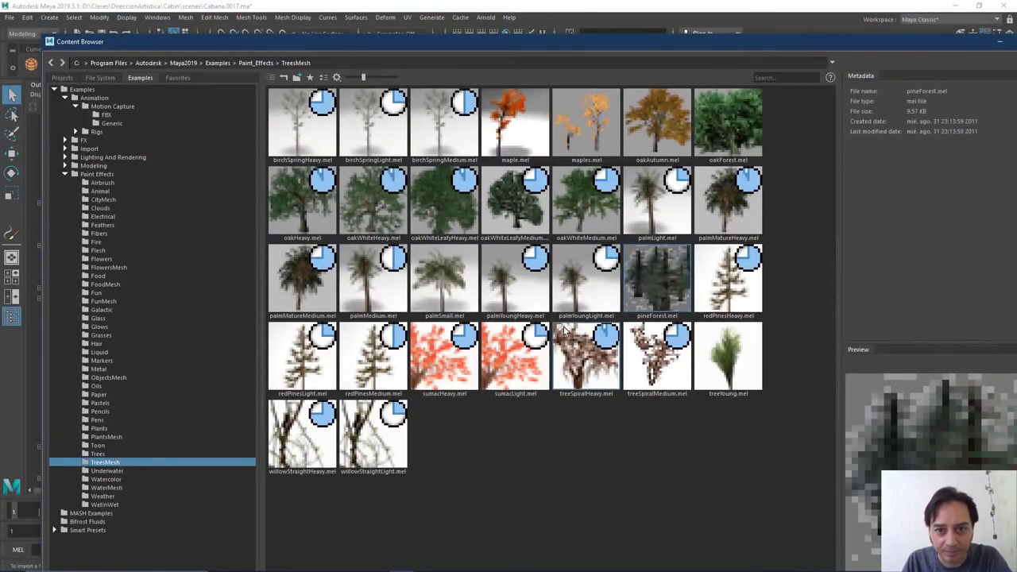
pyautogui.rightClick(729, 296)
pyautogui.click(768, 296)
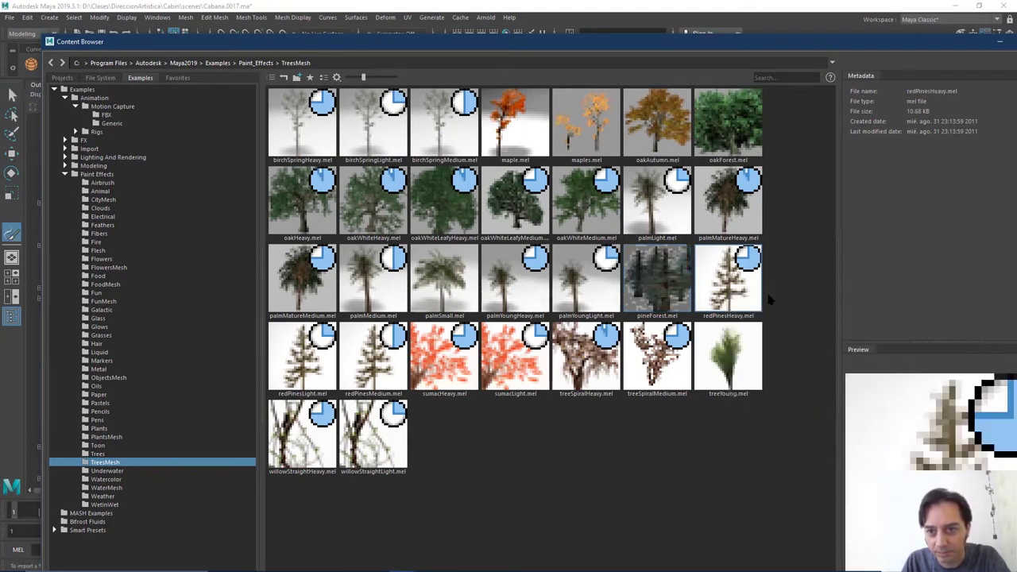
pyautogui.click(996, 45)
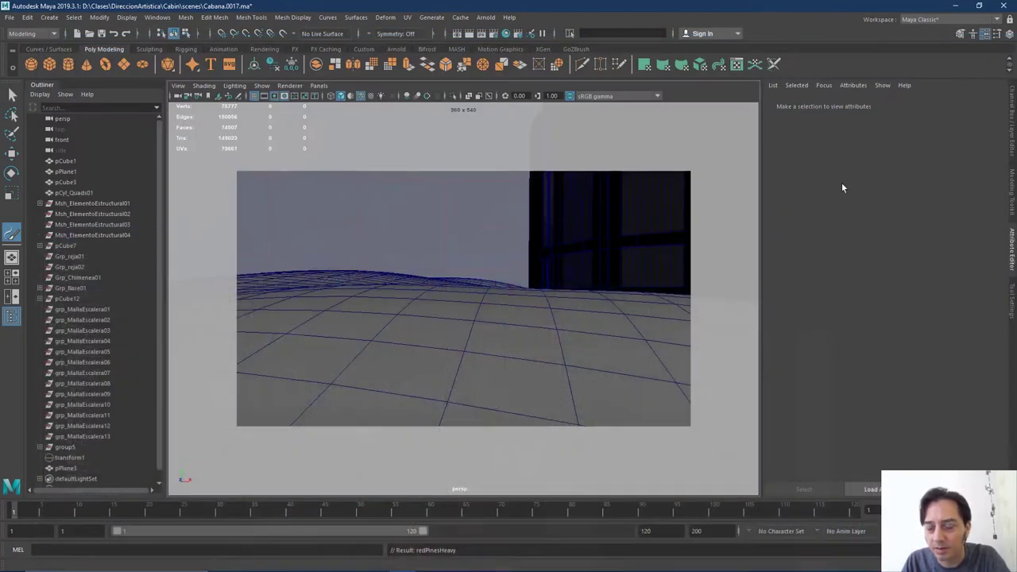
# Enlarge the brush and paint a small cluster of red pines on the hill beside the cylindrical tower
pyautogui.keyDown('alt'); pyautogui.moveTo(445, 341); pyautogui.dragTo(547, 341); pyautogui.keyUp('alt')
pyautogui.scroll(-5, 547, 340)
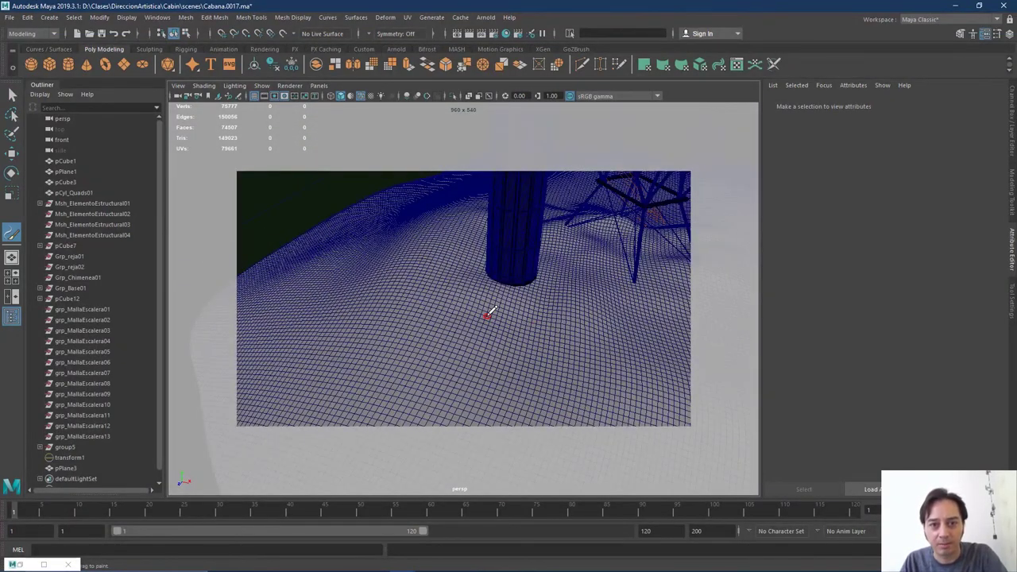
pyautogui.moveTo(490, 312)
pyautogui.mouseDown()
pyautogui.moveTo(575, 302)
pyautogui.moveTo(502, 315)
pyautogui.moveTo(561, 304)
pyautogui.mouseUp()
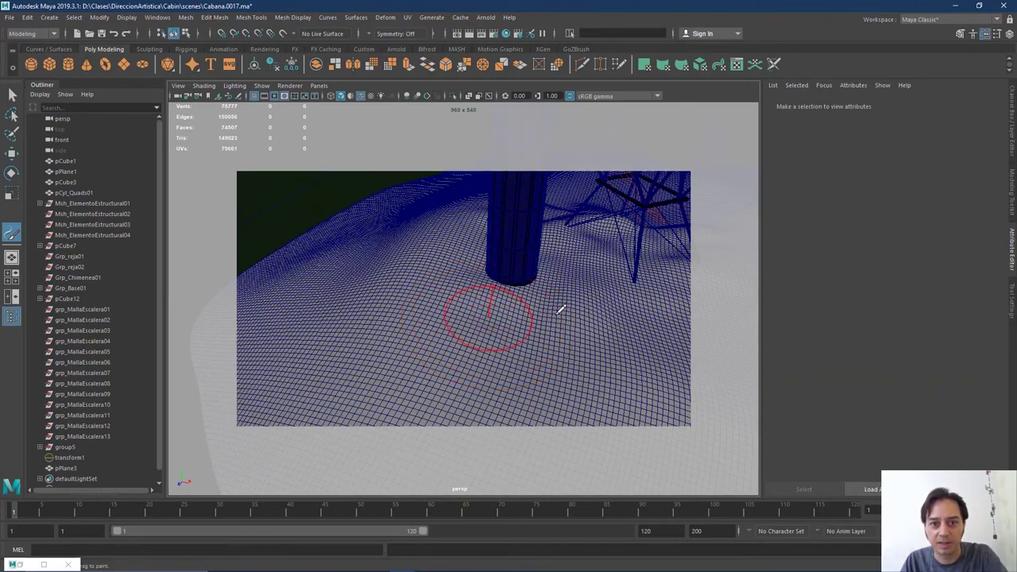
pyautogui.moveTo(425, 333); pyautogui.dragTo(441, 337)
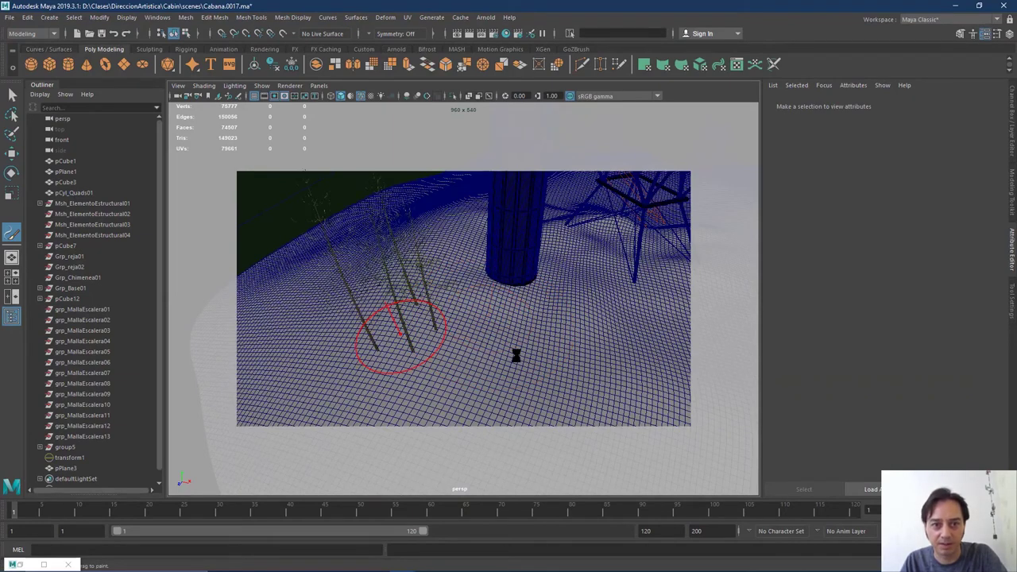
pyautogui.moveTo(509, 340); pyautogui.dragTo(442, 340)
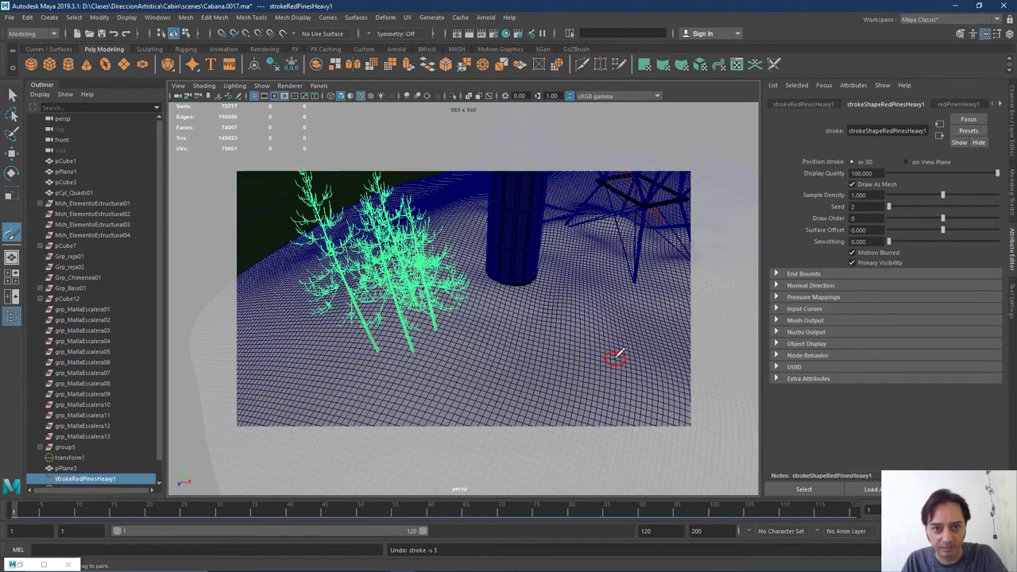
# Set the Global Scale of the painted pines' brush to 39.846
pyautogui.keyDown('alt'); pyautogui.moveTo(568, 308); pyautogui.dragTo(488, 357); pyautogui.keyUp('alt')
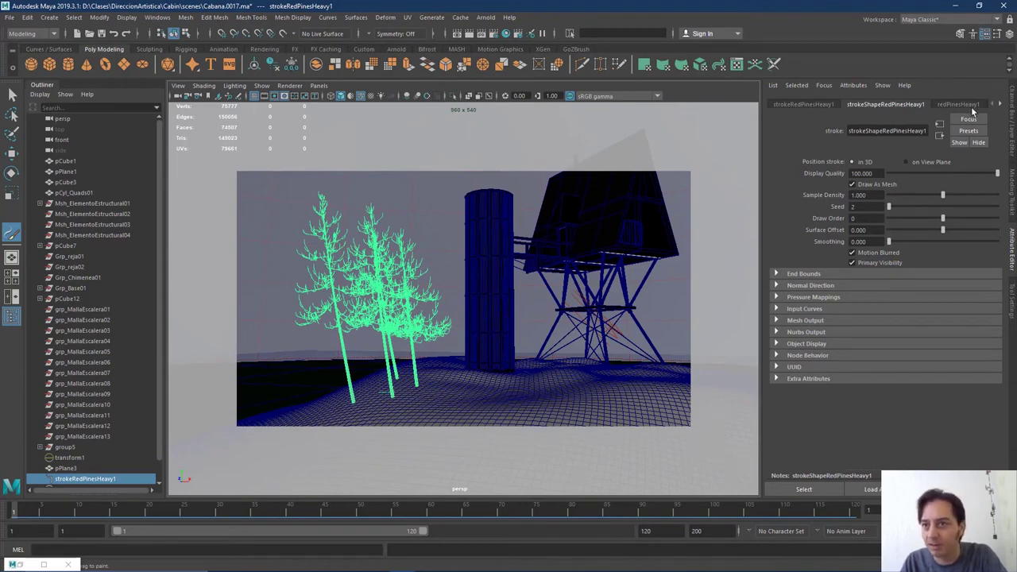
pyautogui.click(960, 104)
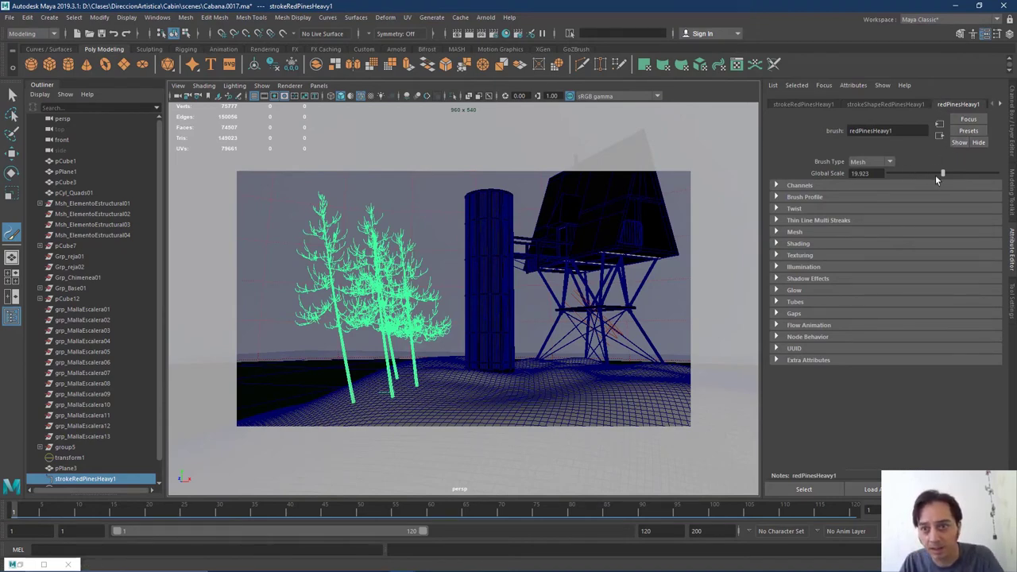
pyautogui.moveTo(944, 174); pyautogui.dragTo(997, 173)
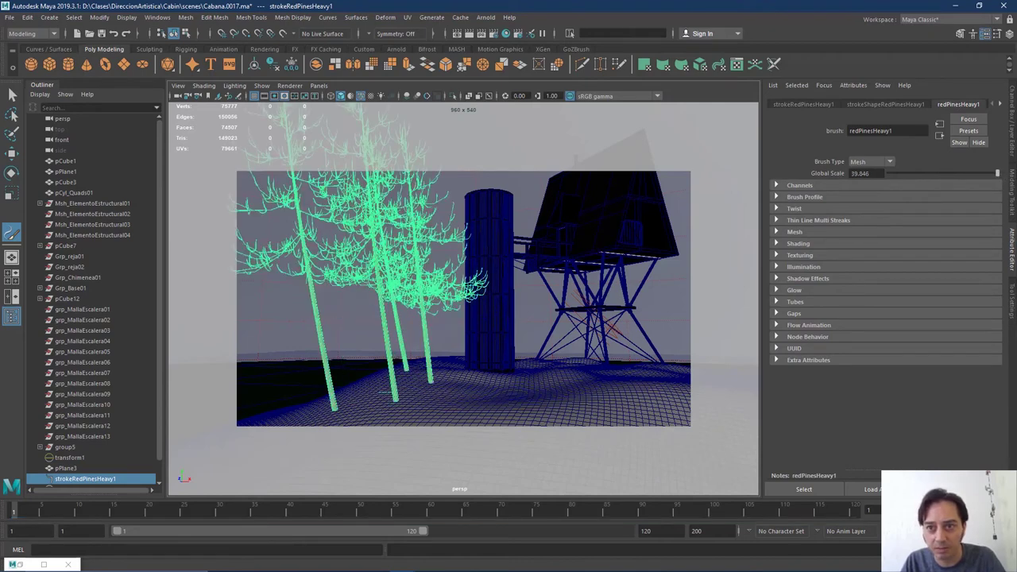
# Adjust the Global Scale of the pine cluster beside the tower, trying 60 and settling on 36.059
pyautogui.click(871, 172)
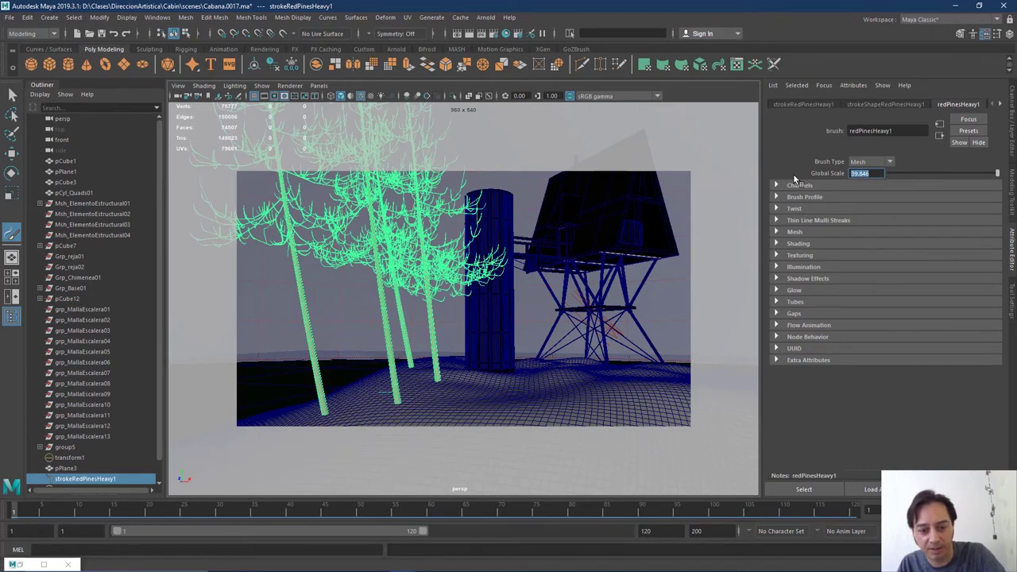
pyautogui.write('60')
pyautogui.press('Return')
pyautogui.scroll(-5, 502, 248)
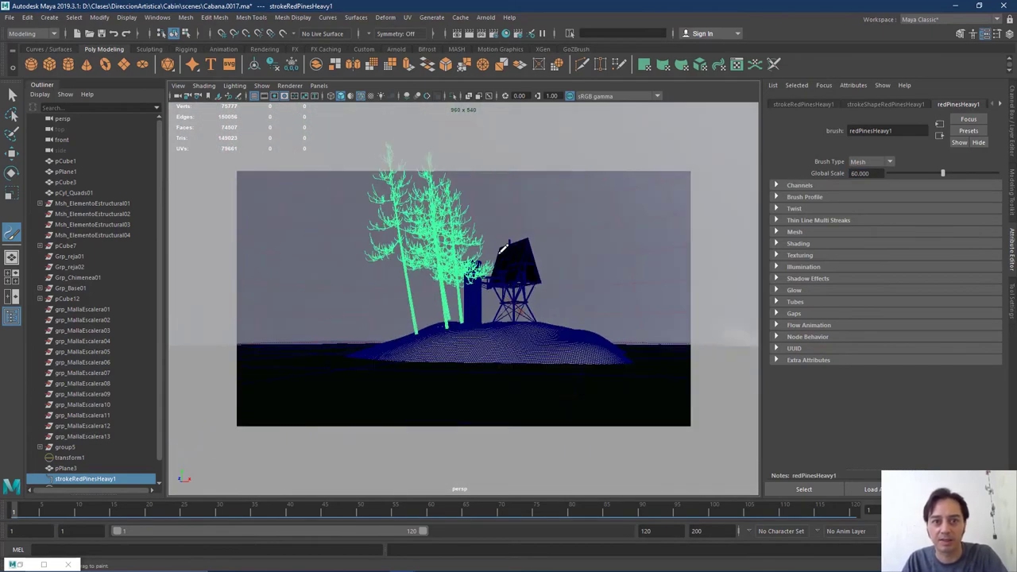
pyautogui.scroll(3, 527, 261)
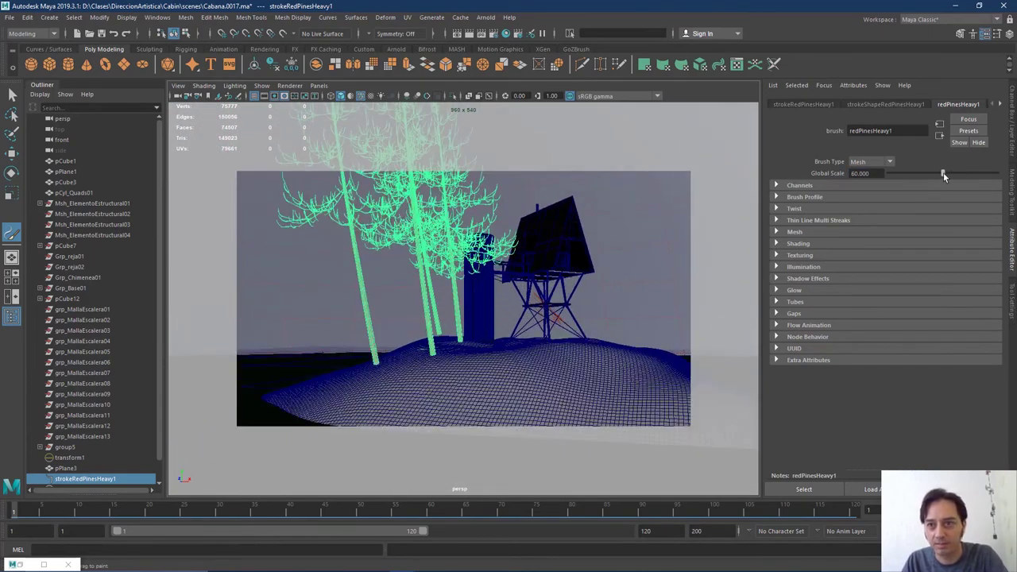
pyautogui.moveTo(926, 176); pyautogui.dragTo(920, 175)
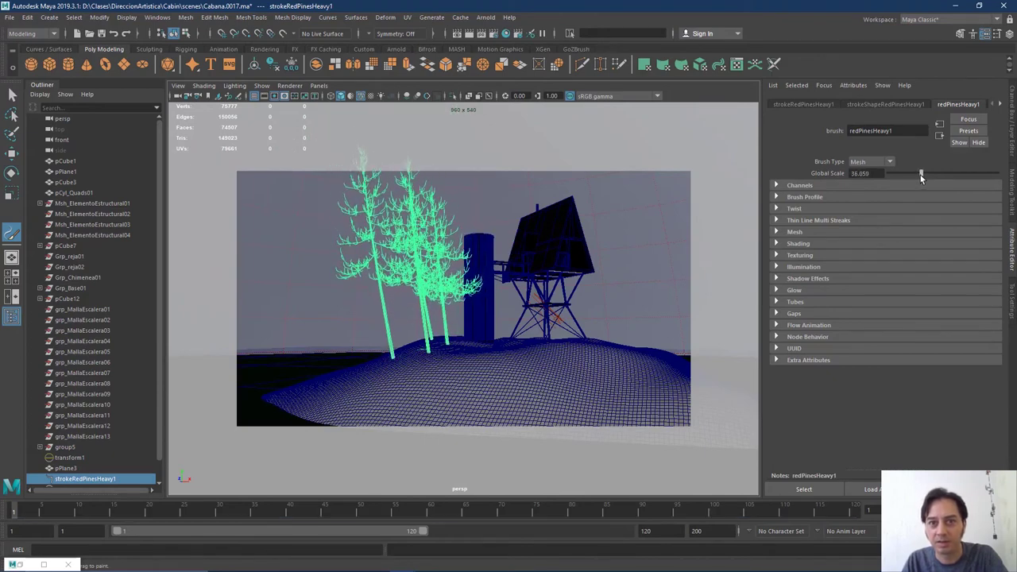
# Paint a second cluster of red pines on the open hill near the cabin and set its Global Scale to 32.098
pyautogui.keyDown('alt'); pyautogui.moveTo(547, 331); pyautogui.dragTo(578, 370); pyautogui.keyUp('alt')
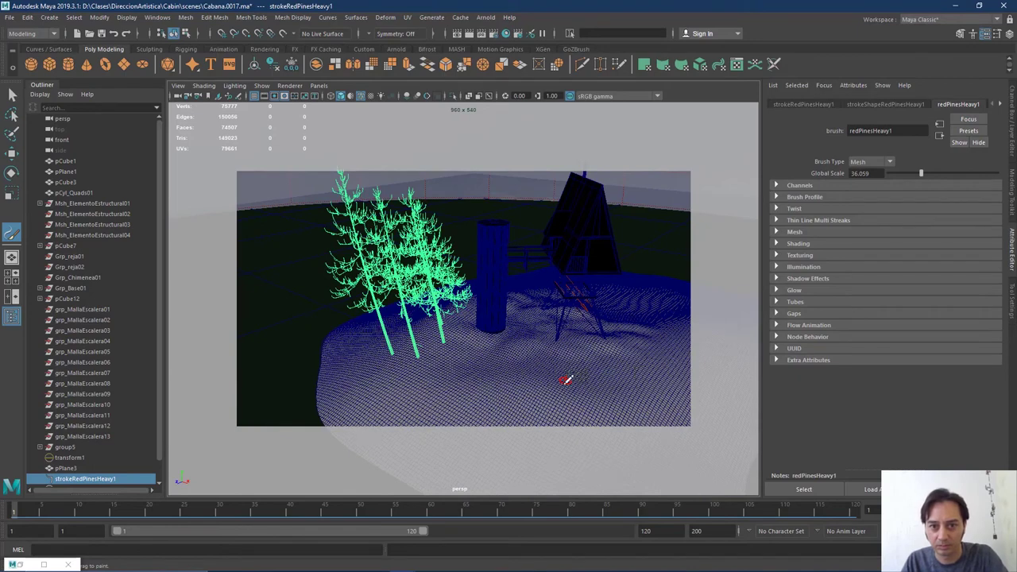
pyautogui.moveTo(562, 373); pyautogui.dragTo(584, 377)
pyautogui.hotkey('ctrl', 'z')
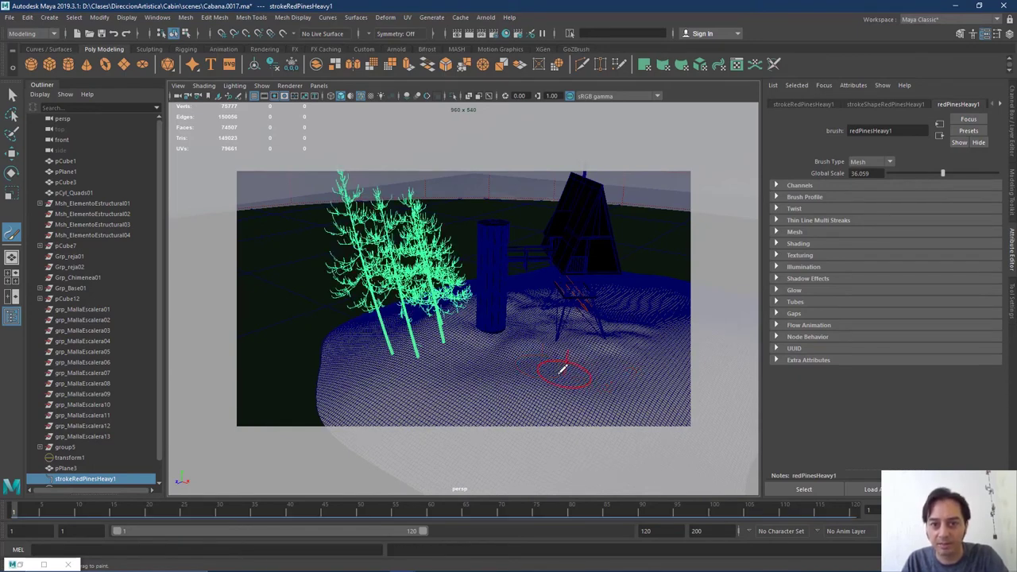
pyautogui.hotkey('shift', 'z')
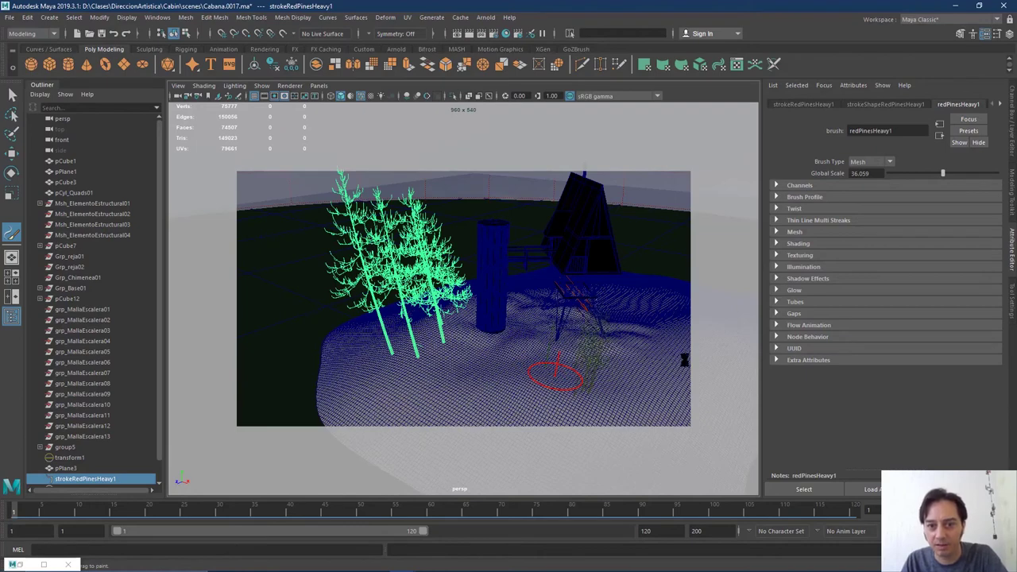
pyautogui.moveTo(597, 343); pyautogui.dragTo(606, 337)
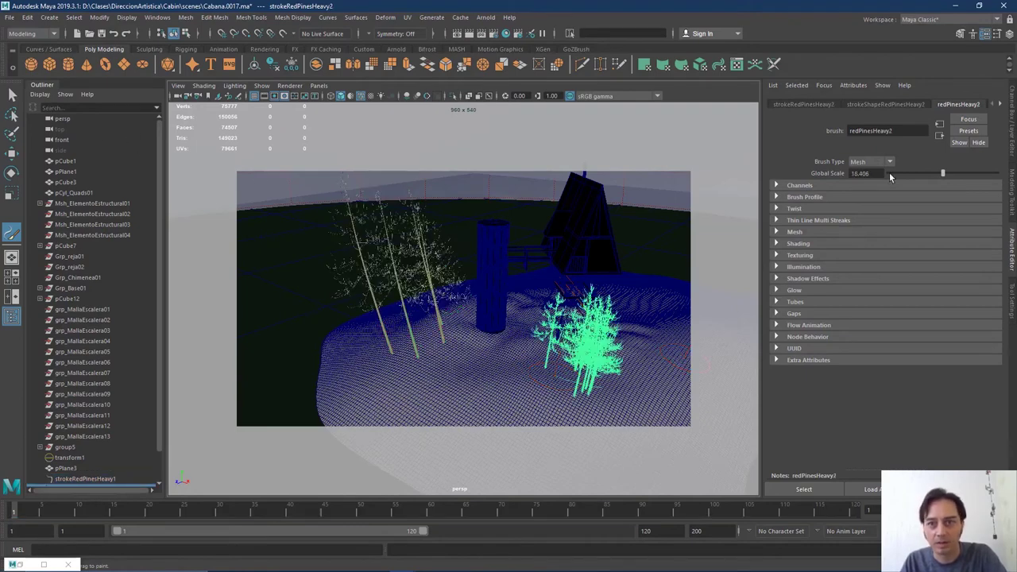
pyautogui.moveTo(944, 175); pyautogui.dragTo(1014, 188)
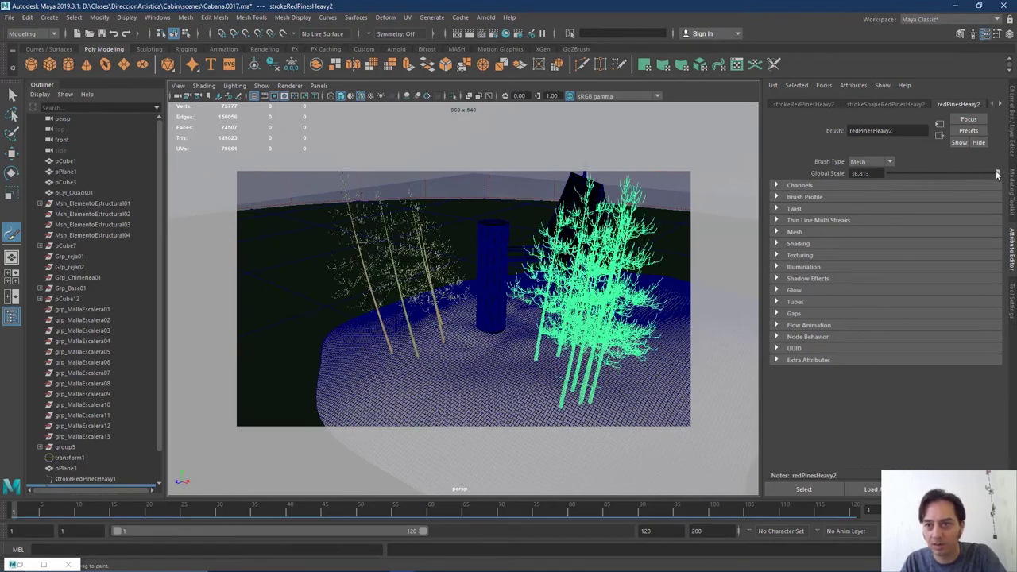
pyautogui.moveTo(991, 175); pyautogui.dragTo(983, 175)
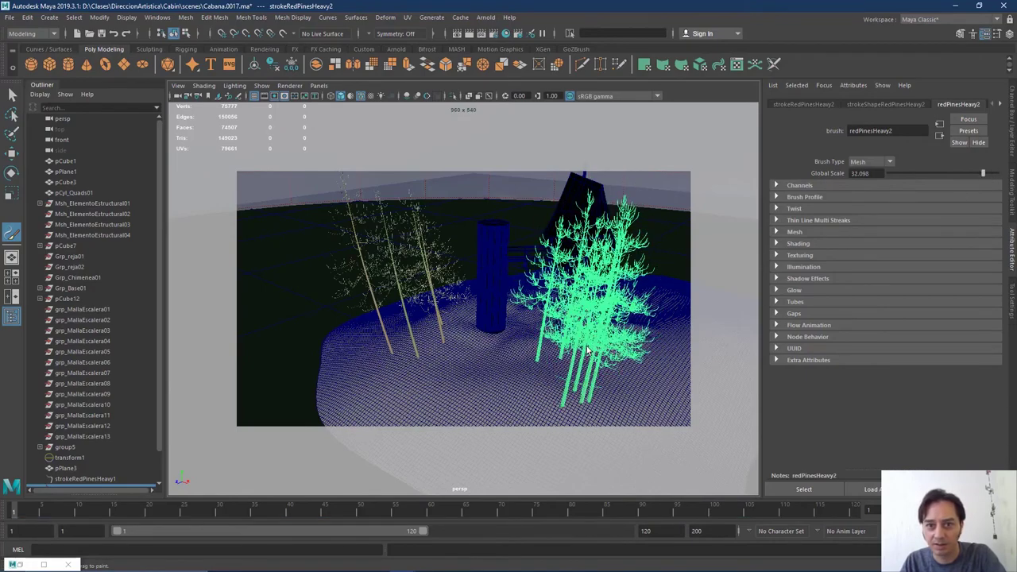
# Paint a wide row of red pines across the hill on the cabin's other side and set its Global Scale to 33.004
pyautogui.keyDown('alt'); pyautogui.moveTo(510, 372); pyautogui.dragTo(489, 369); pyautogui.keyUp('alt')
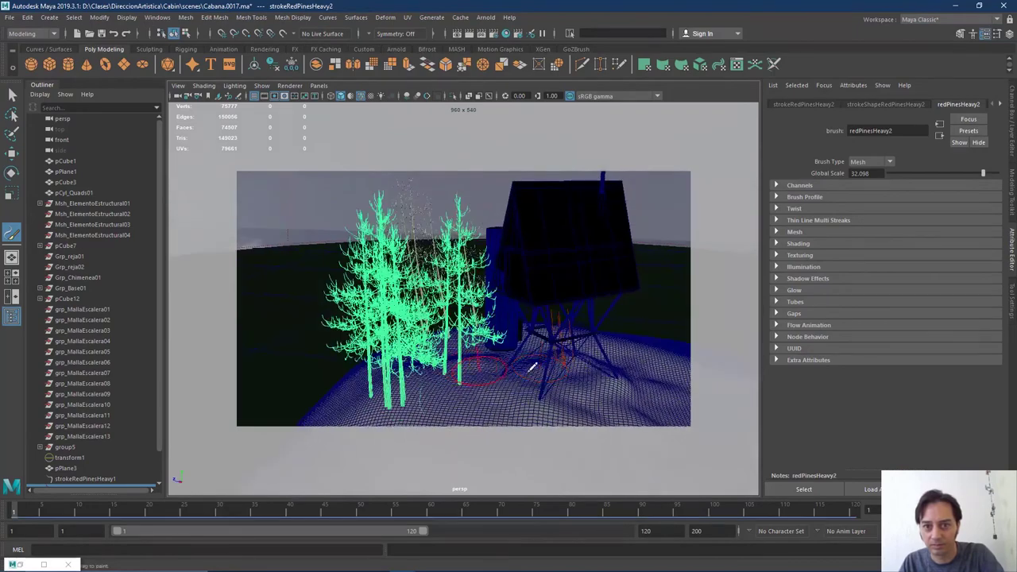
pyautogui.keyDown('alt'); pyautogui.moveTo(455, 363); pyautogui.dragTo(454, 341); pyautogui.keyUp('alt')
pyautogui.moveTo(435, 387); pyautogui.dragTo(418, 395)
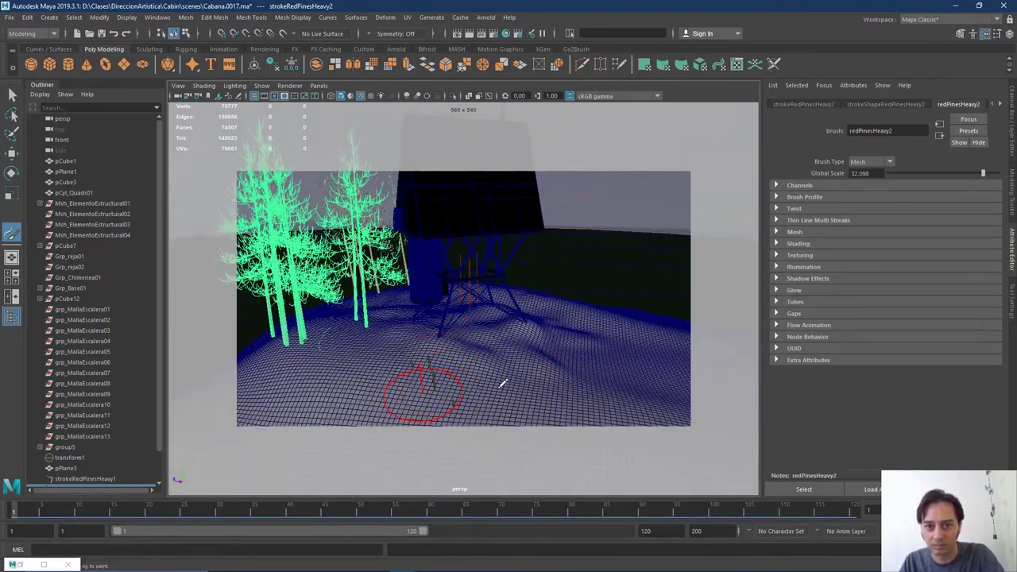
pyautogui.moveTo(650, 384)
pyautogui.mouseDown()
pyautogui.moveTo(636, 439)
pyautogui.moveTo(619, 449)
pyautogui.moveTo(618, 409)
pyautogui.mouseUp()
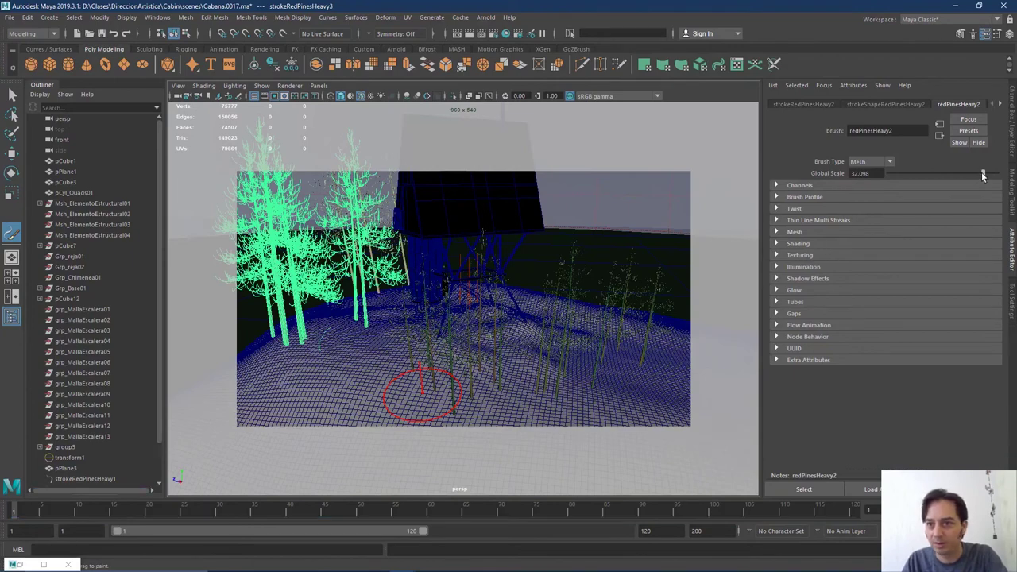
pyautogui.moveTo(984, 173); pyautogui.dragTo(943, 173)
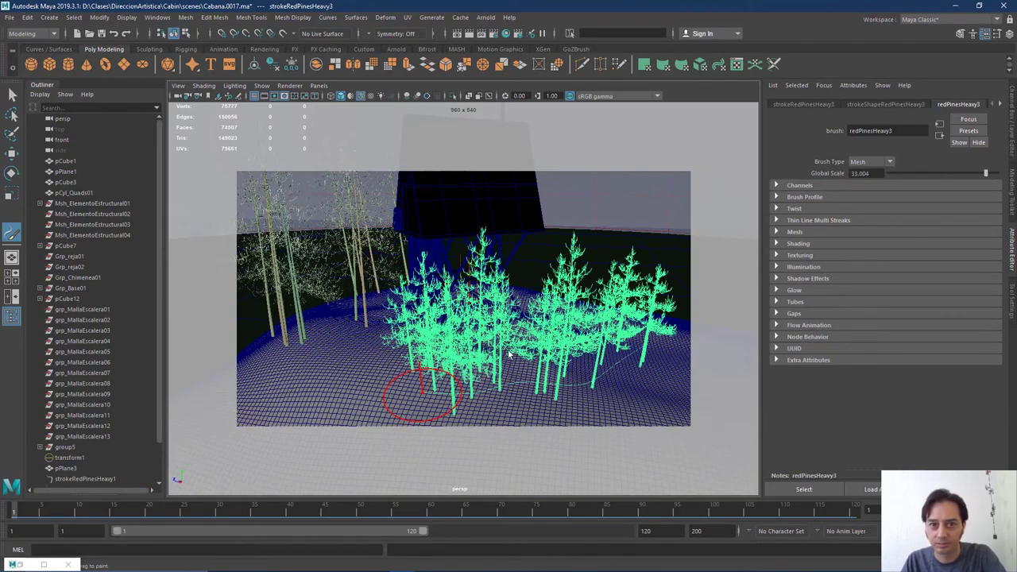
# Undo the pine stroke at the hill's edge, paint pines along the opposite rim instead, and set their Global Scale to 30.828
pyautogui.moveTo(501, 359)
pyautogui.keyDown('alt'); pyautogui.mouseDown()
pyautogui.moveTo(663, 361)
pyautogui.moveTo(609, 341)
pyautogui.moveTo(661, 326)
pyautogui.mouseUp(); pyautogui.keyUp('alt')
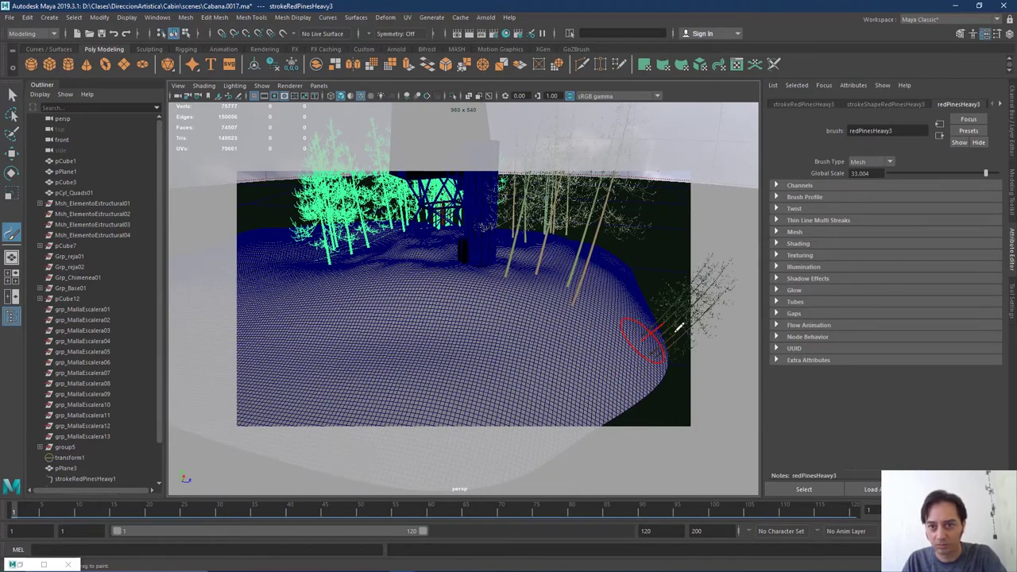
pyautogui.hotkey('ctrl', 'z')
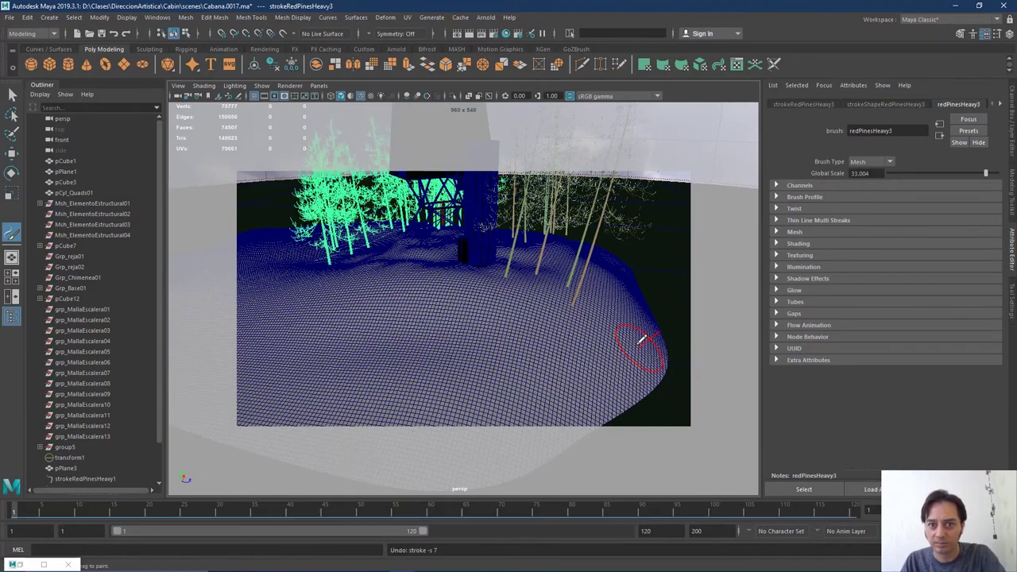
pyautogui.moveTo(474, 332)
pyautogui.keyDown('alt'); pyautogui.mouseDown()
pyautogui.moveTo(527, 326)
pyautogui.moveTo(535, 336)
pyautogui.mouseUp(); pyautogui.keyUp('alt')
pyautogui.moveTo(308, 349)
pyautogui.keyDown('alt'); pyautogui.mouseDown()
pyautogui.moveTo(495, 334)
pyautogui.moveTo(497, 294)
pyautogui.mouseUp(); pyautogui.keyUp('alt')
pyautogui.moveTo(304, 302)
pyautogui.mouseDown()
pyautogui.moveTo(347, 359)
pyautogui.moveTo(416, 318)
pyautogui.mouseUp()
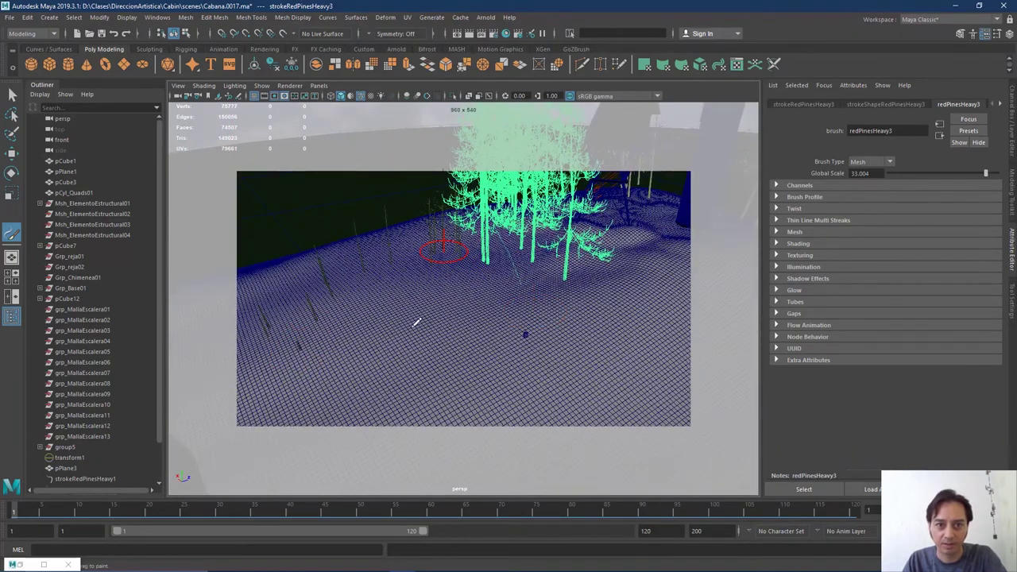
pyautogui.click(979, 174)
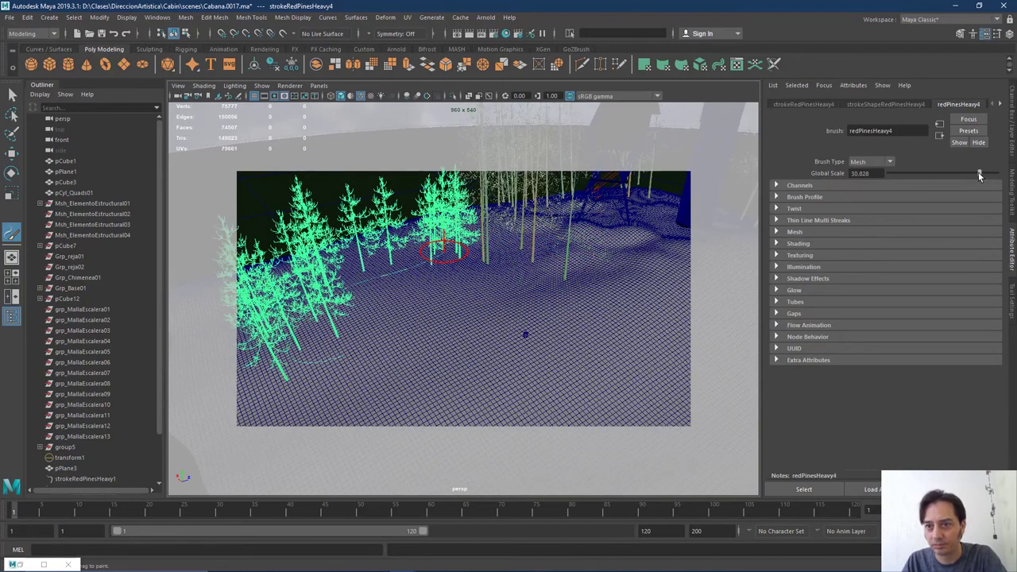
pyautogui.moveTo(559, 335)
pyautogui.keyDown('alt'); pyautogui.mouseDown()
pyautogui.moveTo(545, 336)
pyautogui.moveTo(549, 302)
pyautogui.mouseUp(); pyautogui.keyUp('alt')
pyautogui.moveTo(532, 358)
pyautogui.keyDown('alt'); pyautogui.mouseDown()
pyautogui.moveTo(395, 368)
pyautogui.moveTo(539, 363)
pyautogui.moveTo(517, 363)
pyautogui.moveTo(532, 361)
pyautogui.moveTo(520, 359)
pyautogui.moveTo(524, 347)
pyautogui.mouseUp(); pyautogui.keyUp('alt')
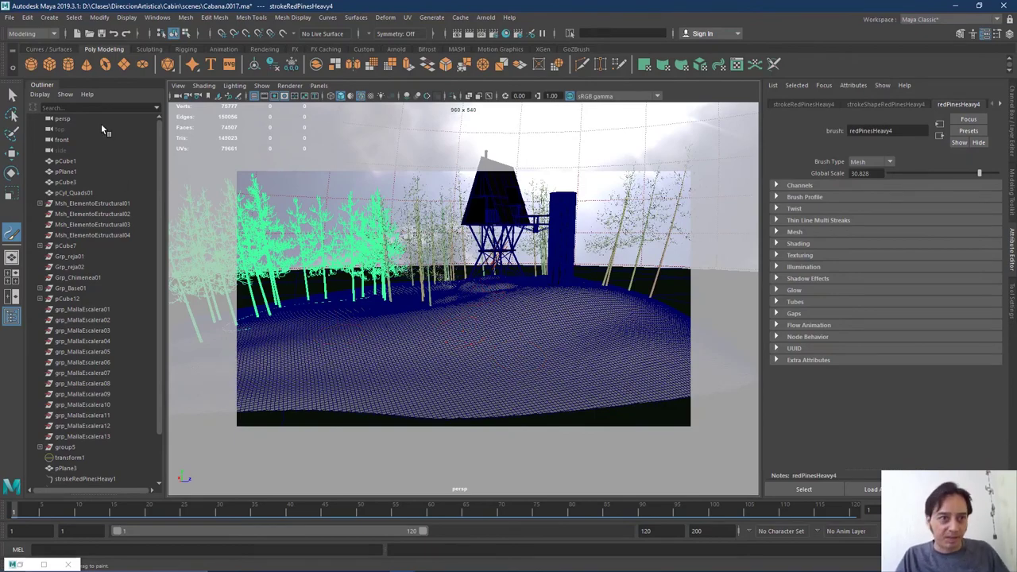
# Load the grassCarpet brush from the Paint Effects Grasses folder of the Content Browser
pyautogui.click(24, 566)
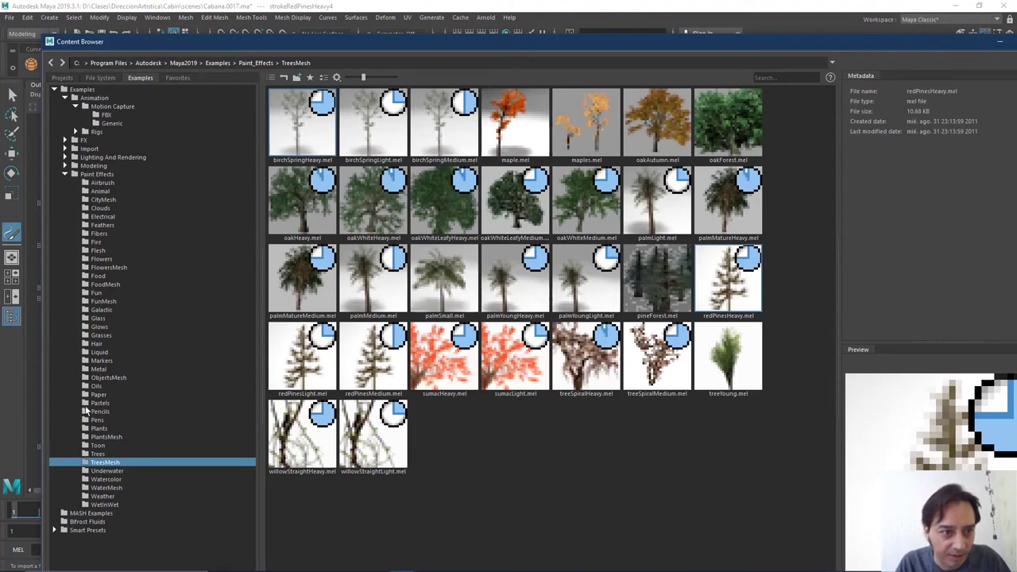
pyautogui.click(100, 335)
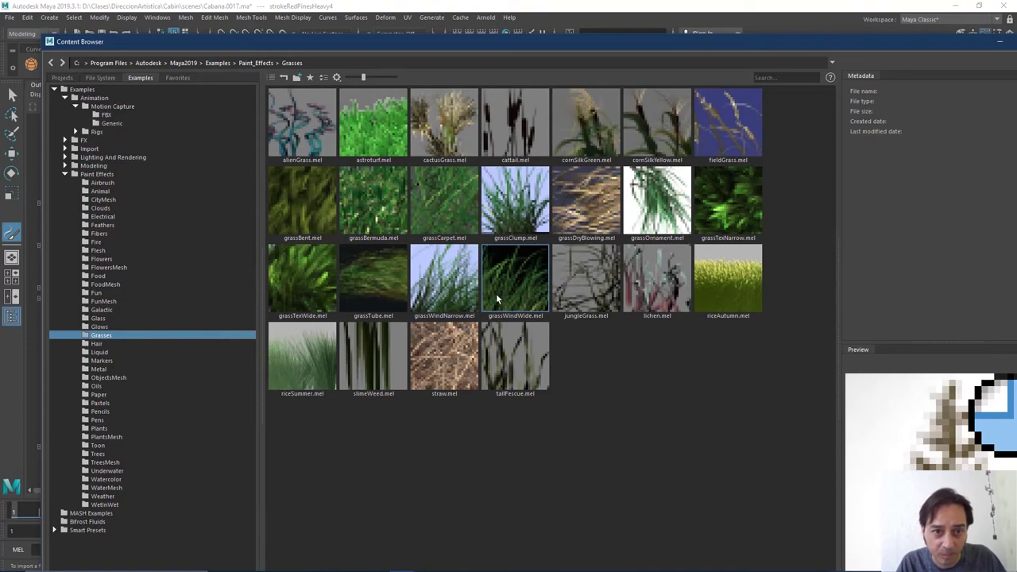
pyautogui.rightClick(461, 218)
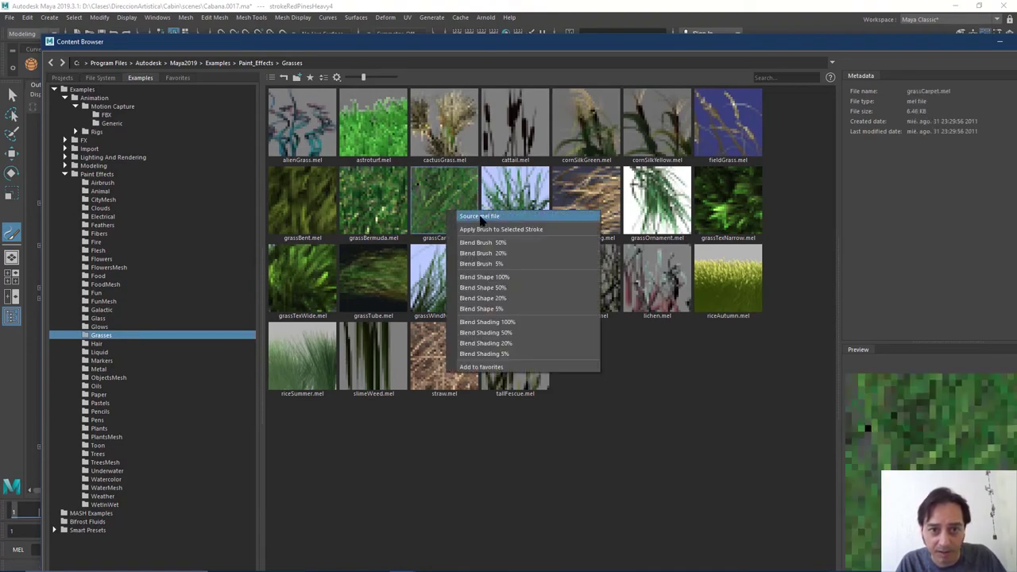
pyautogui.click(484, 219)
pyautogui.click(999, 41)
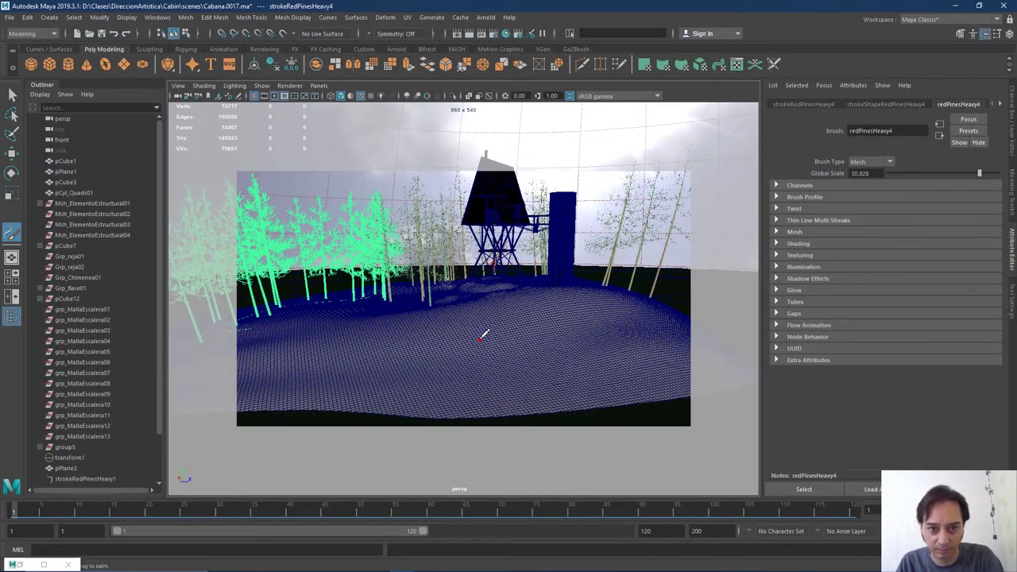
# Try short grassCarpet test strokes on the open slope with a small and an enlarged brush, undoing them
pyautogui.moveTo(537, 339); pyautogui.dragTo(480, 340)
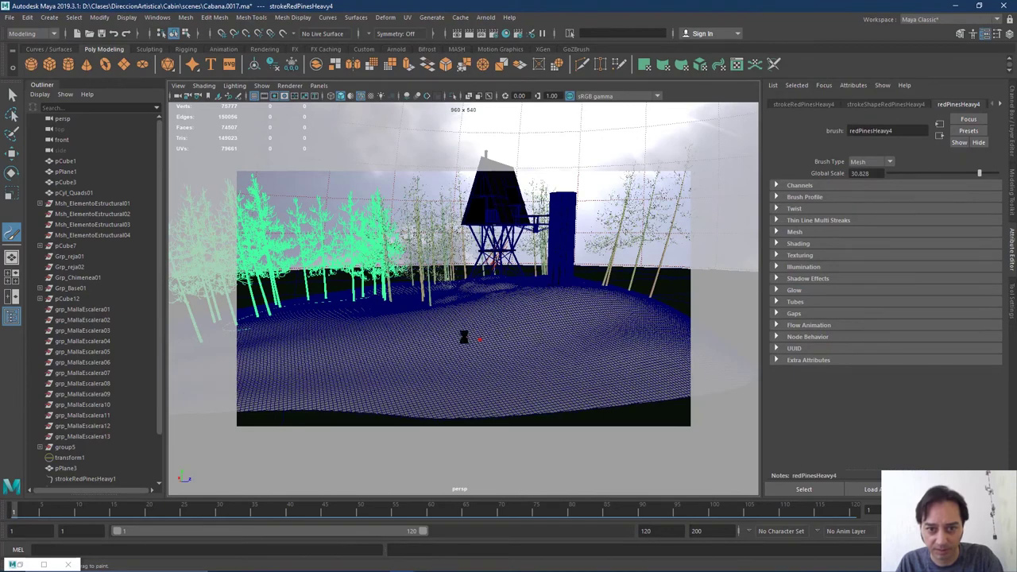
pyautogui.hotkey('ctrl', 'z')
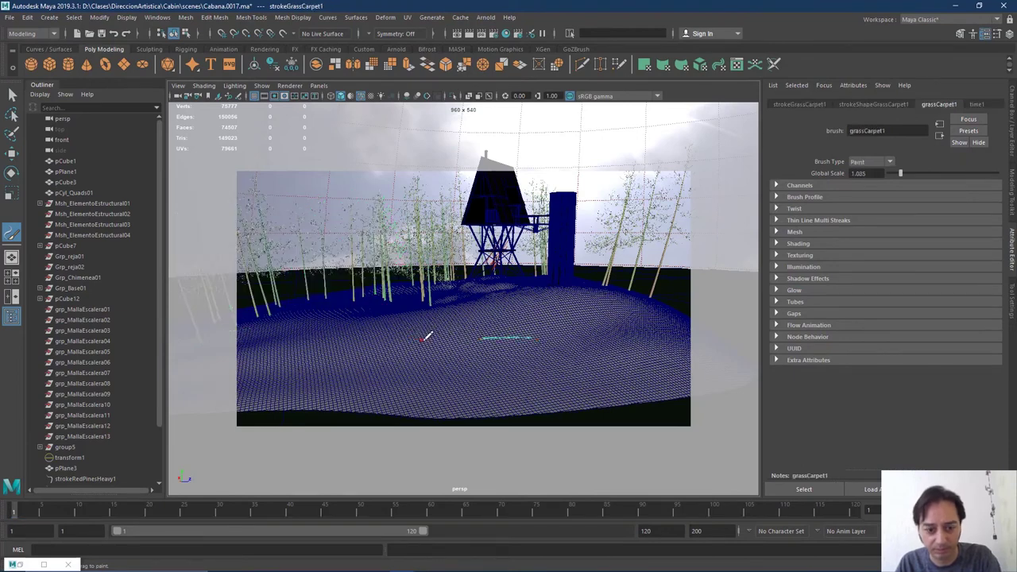
pyautogui.moveTo(465, 321); pyautogui.dragTo(488, 338)
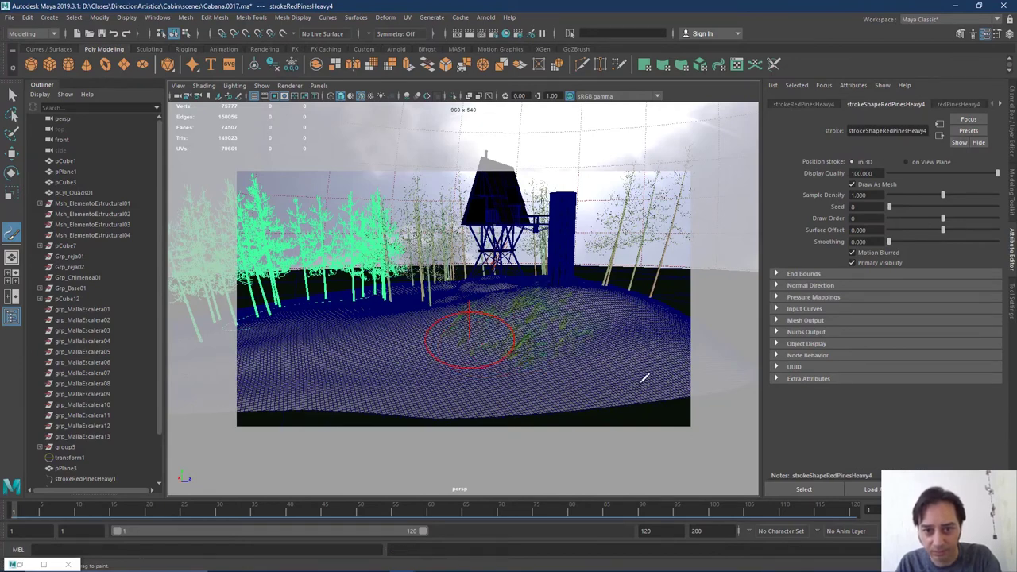
pyautogui.moveTo(476, 374)
pyautogui.keyDown('alt'); pyautogui.mouseDown()
pyautogui.moveTo(484, 357)
pyautogui.moveTo(508, 372)
pyautogui.mouseUp(); pyautogui.keyUp('alt')
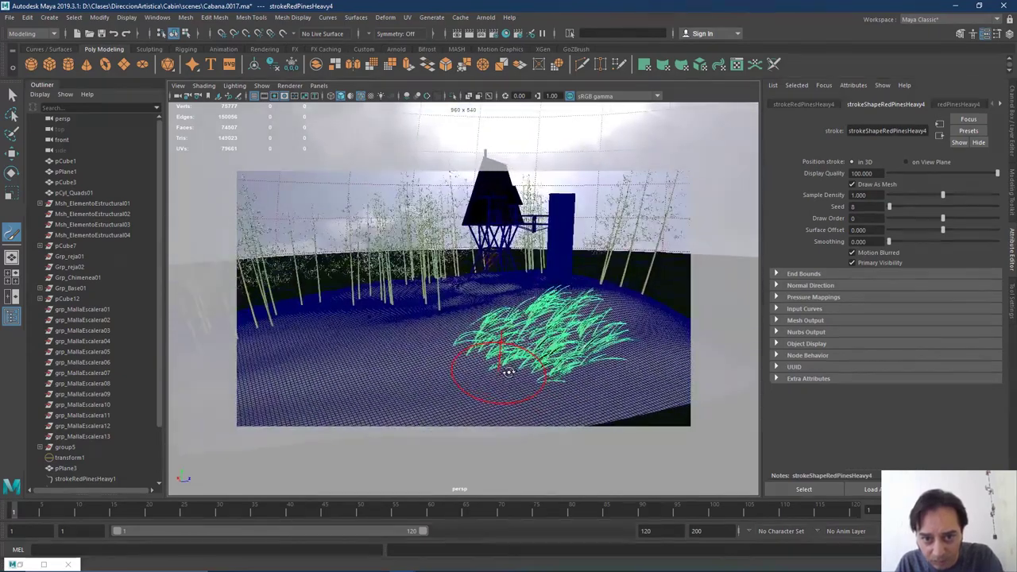
pyautogui.hotkey('ctrl', 'z')
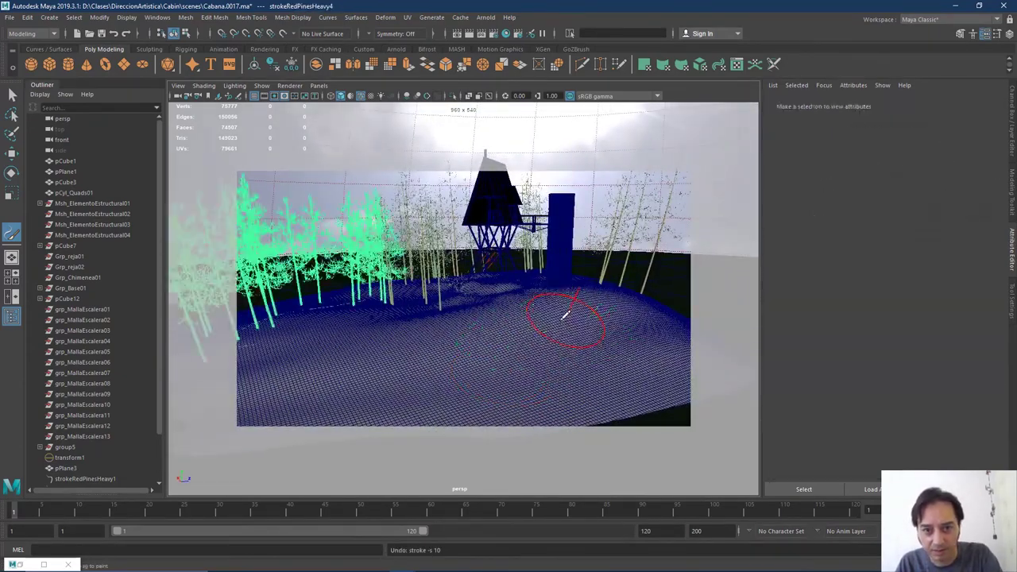
# Try covering the open hillside with one winding grassCarpet stroke, inspect its brush attributes, and delete the stroke
pyautogui.keyDown('alt'); pyautogui.moveTo(386, 336); pyautogui.dragTo(433, 390); pyautogui.keyUp('alt')
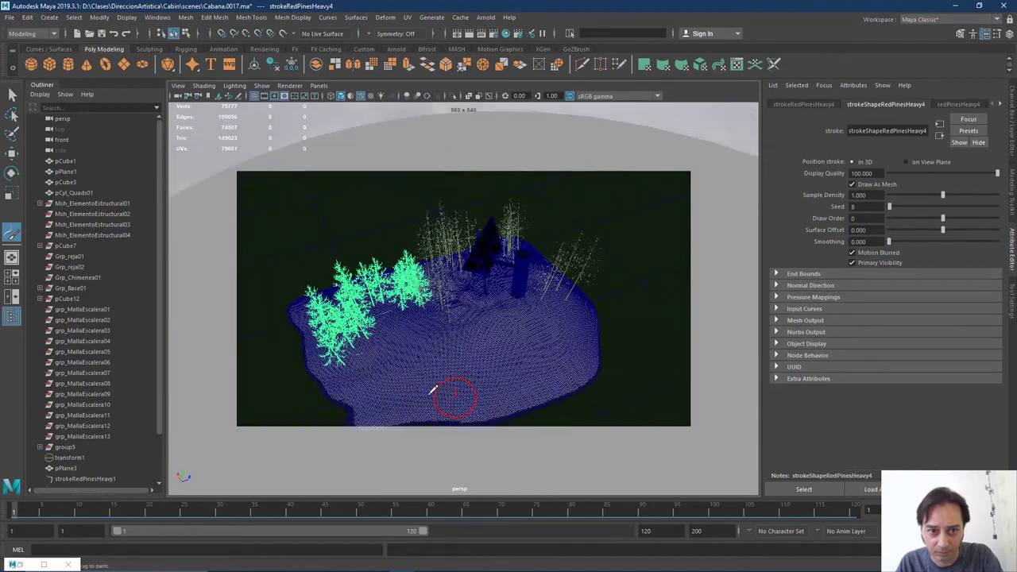
pyautogui.moveTo(425, 319); pyautogui.dragTo(429, 348)
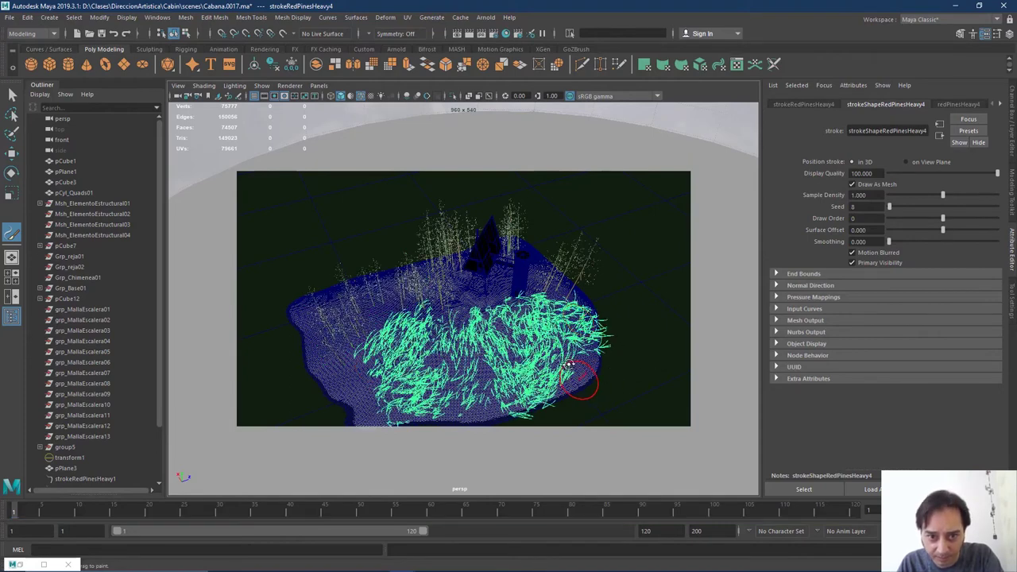
pyautogui.keyDown('alt'); pyautogui.moveTo(580, 374); pyautogui.dragTo(552, 348); pyautogui.keyUp('alt')
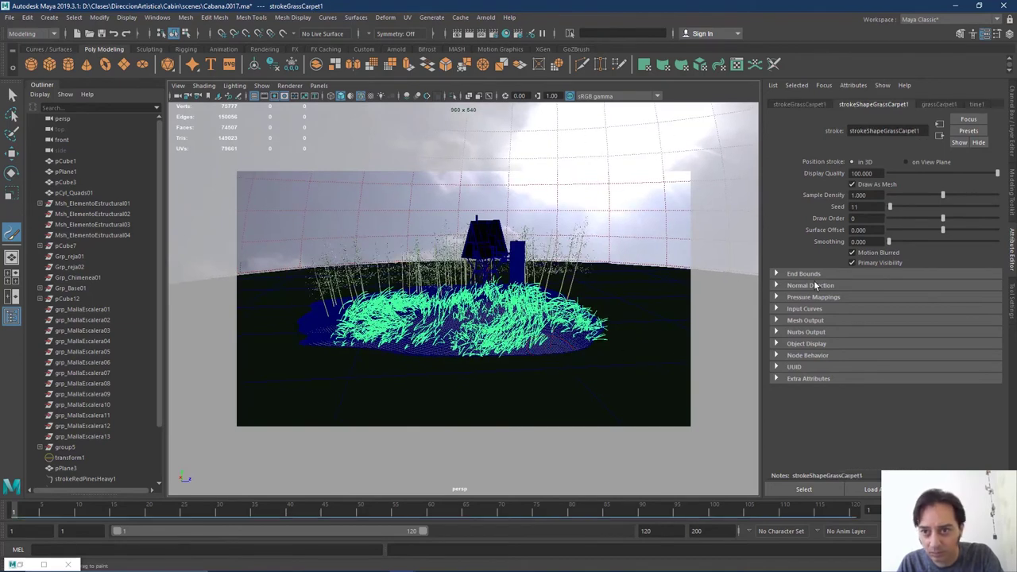
pyautogui.click(942, 105)
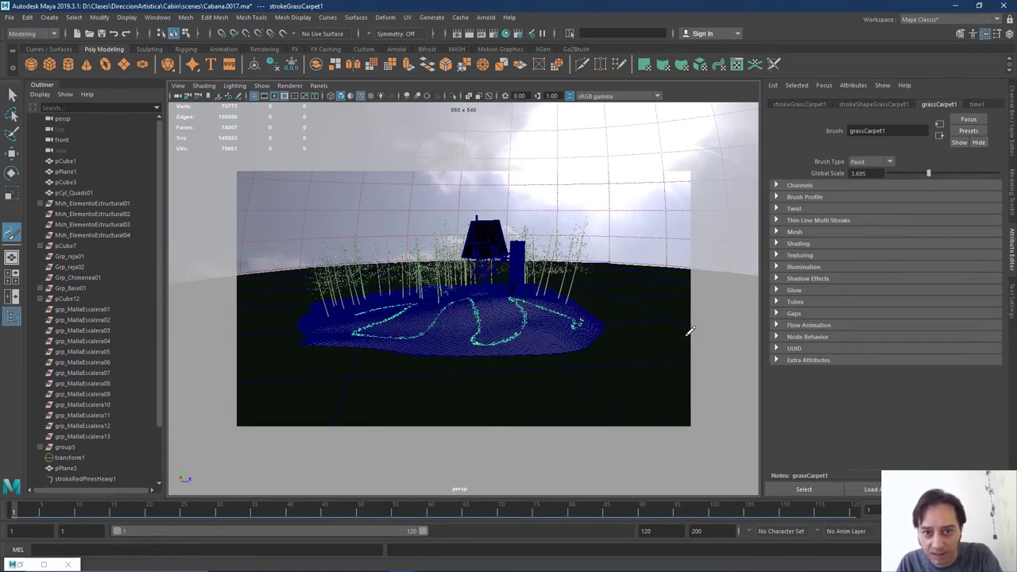
pyautogui.scroll(3, 461, 341)
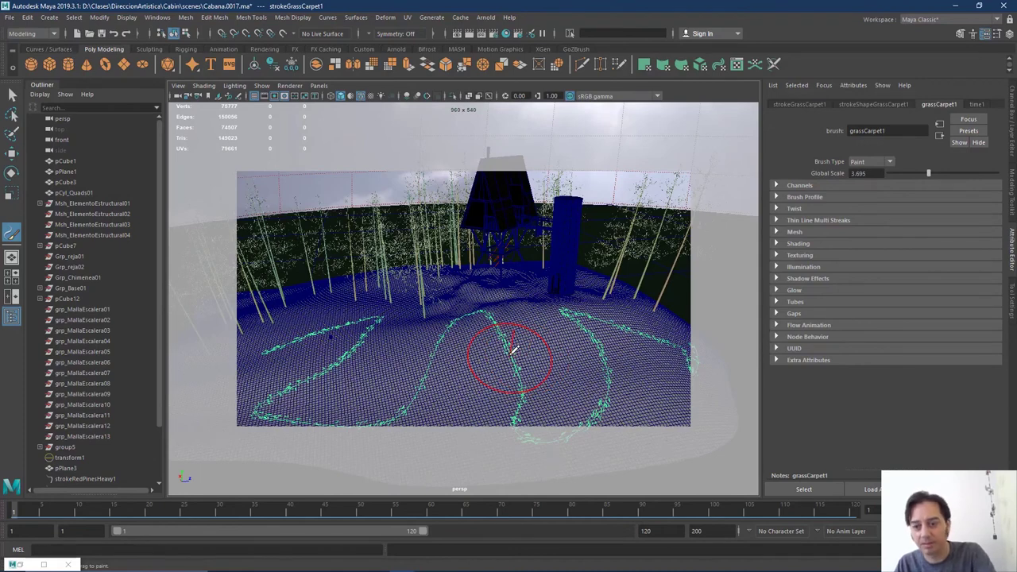
pyautogui.press('Delete')
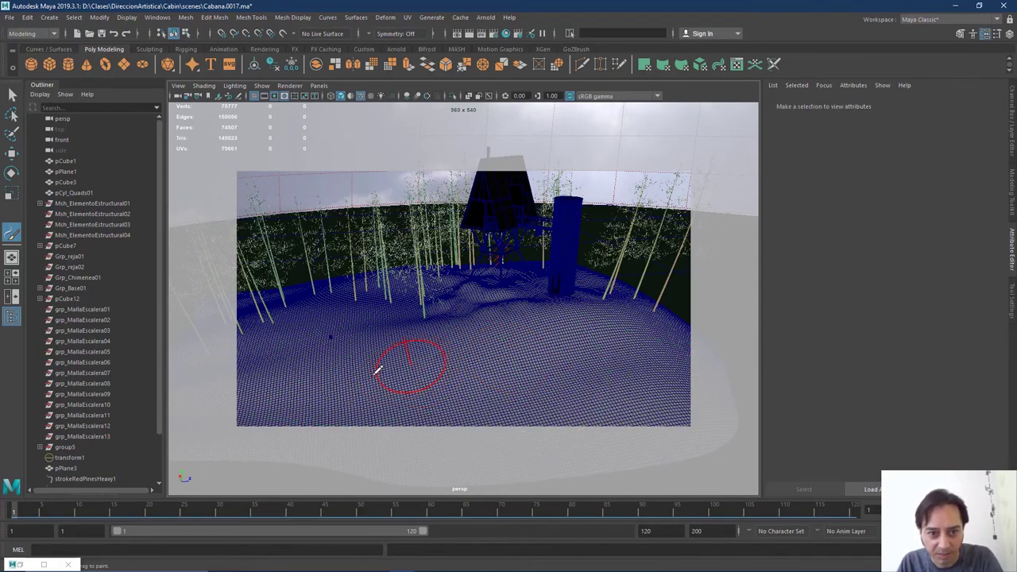
# Cover the open hillside with a winding grassCarpet stroke using a smaller brush, and add a second stroke over the bare area near the rim
pyautogui.moveTo(373, 371); pyautogui.dragTo(360, 375)
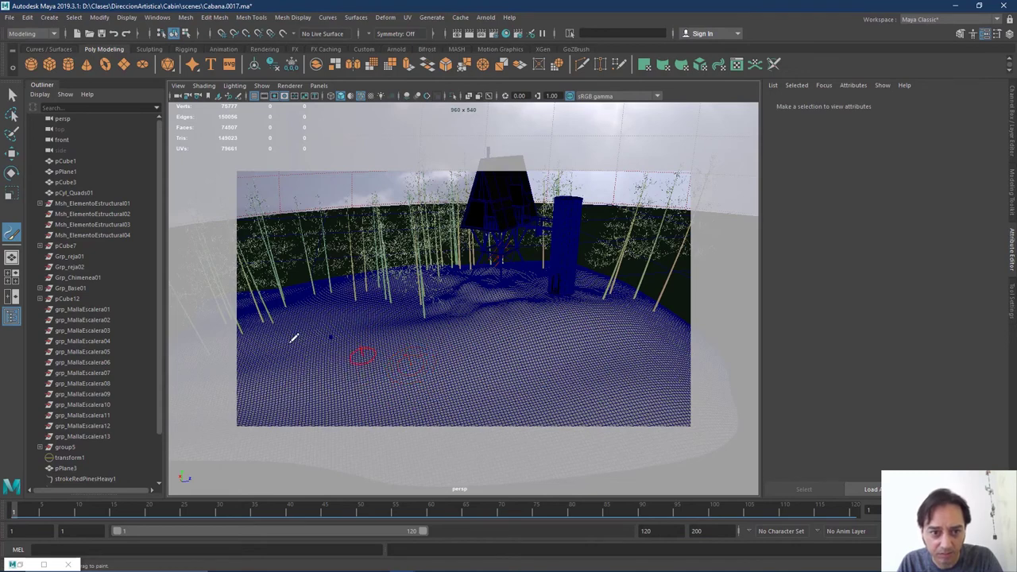
pyautogui.moveTo(270, 341)
pyautogui.mouseDown()
pyautogui.moveTo(333, 316)
pyautogui.moveTo(403, 323)
pyautogui.moveTo(337, 328)
pyautogui.mouseUp()
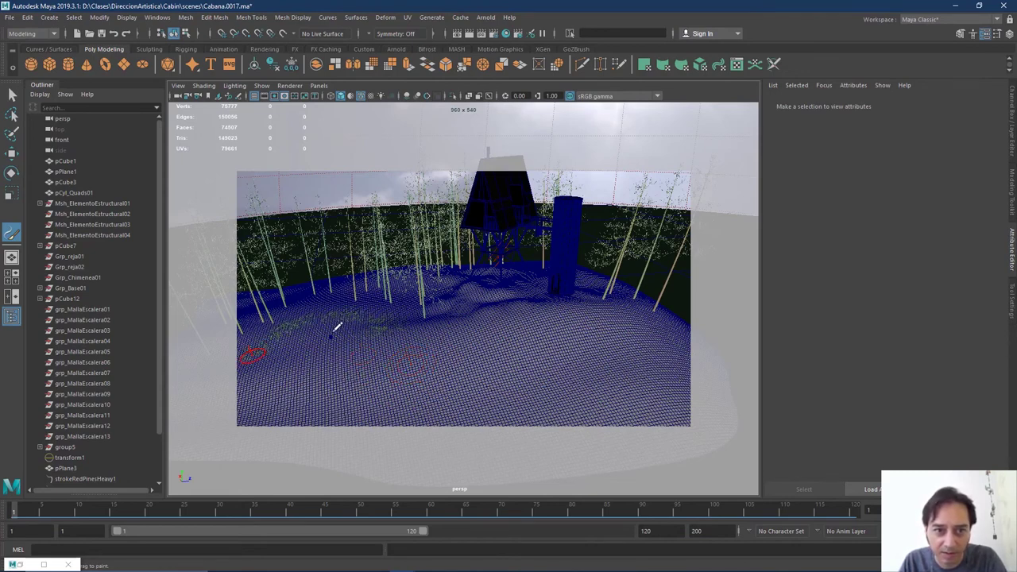
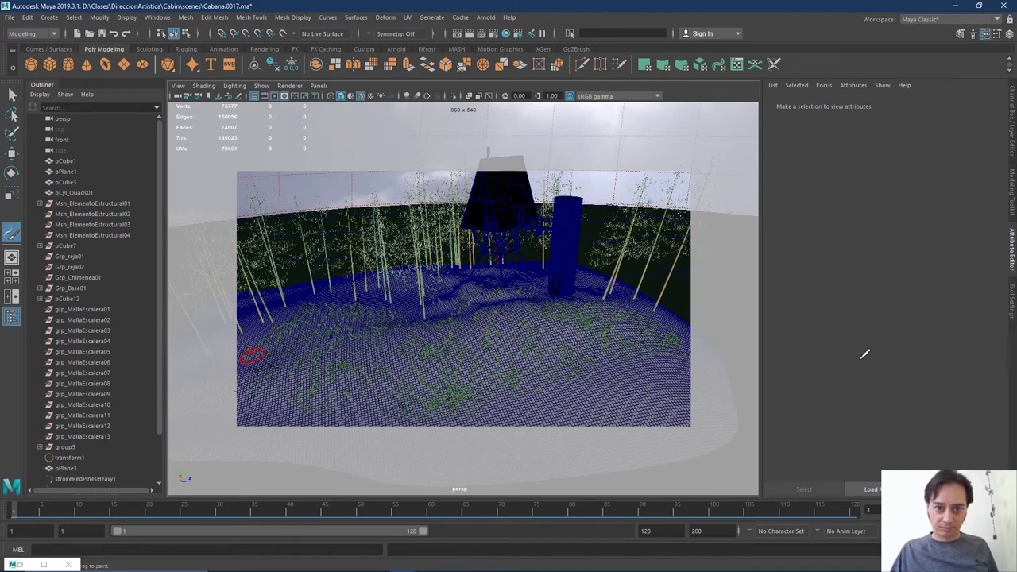
pyautogui.moveTo(381, 298); pyautogui.dragTo(406, 306)
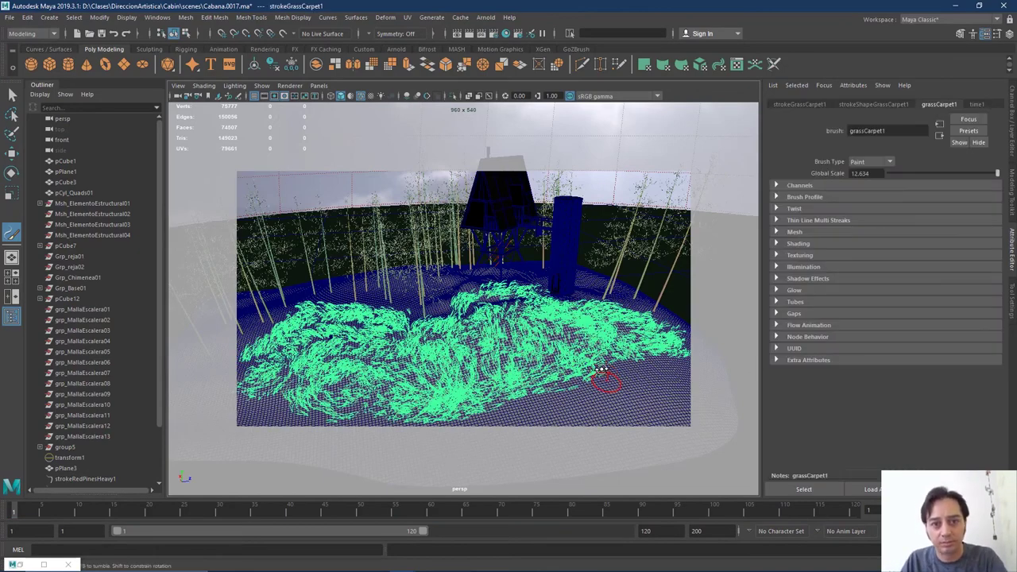
pyautogui.keyDown('alt'); pyautogui.moveTo(606, 373); pyautogui.dragTo(575, 372); pyautogui.keyUp('alt')
pyautogui.scroll(-2, 641, 372)
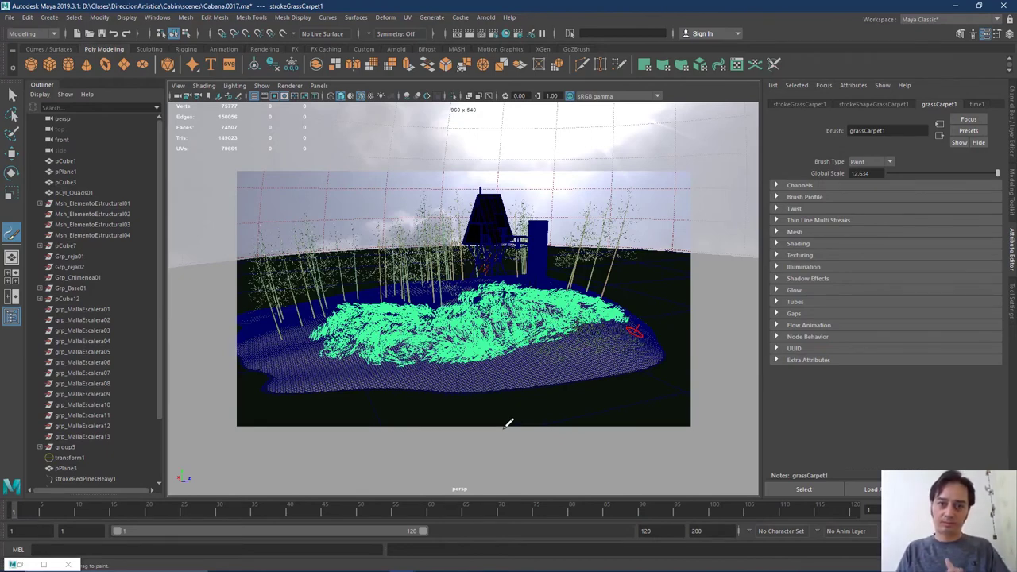
pyautogui.hotkey('ctrl', 'z')
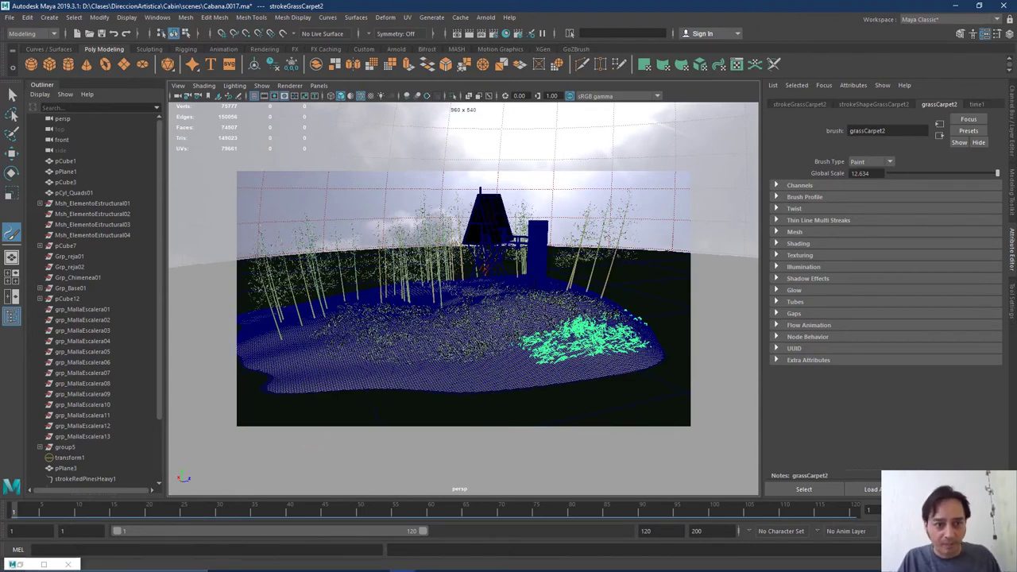
# Switch to Photos, examine the ground and trees in the cabin reference pictures, and return to Maya
pyautogui.click(376, 561)
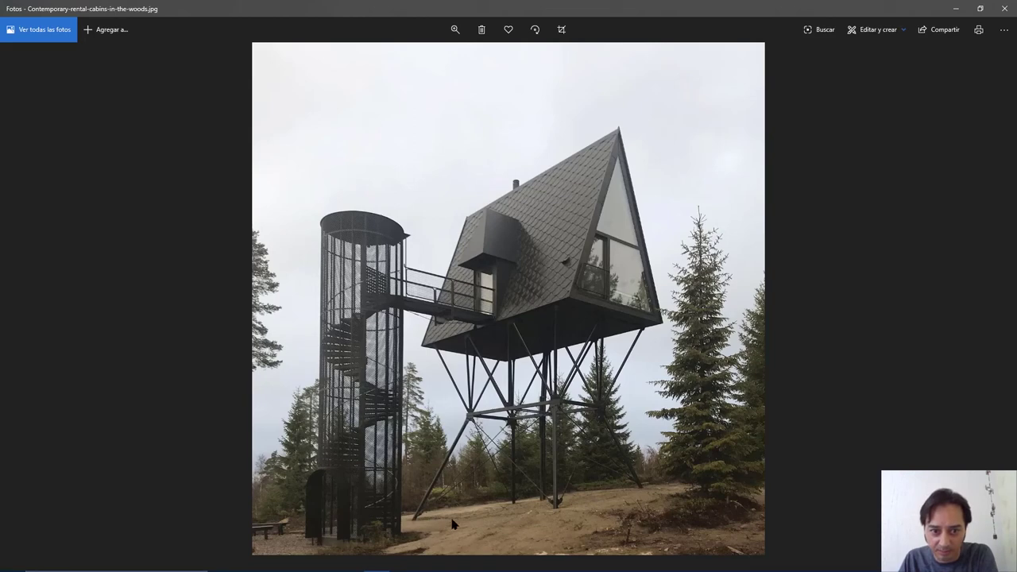
pyautogui.press('Right')
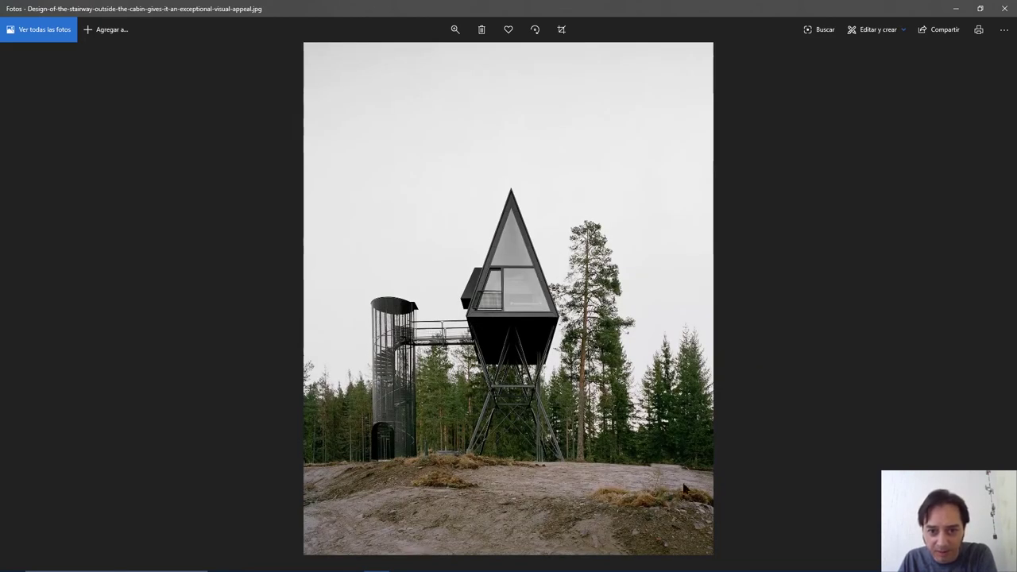
pyautogui.press('Right')
pyautogui.press('Right')
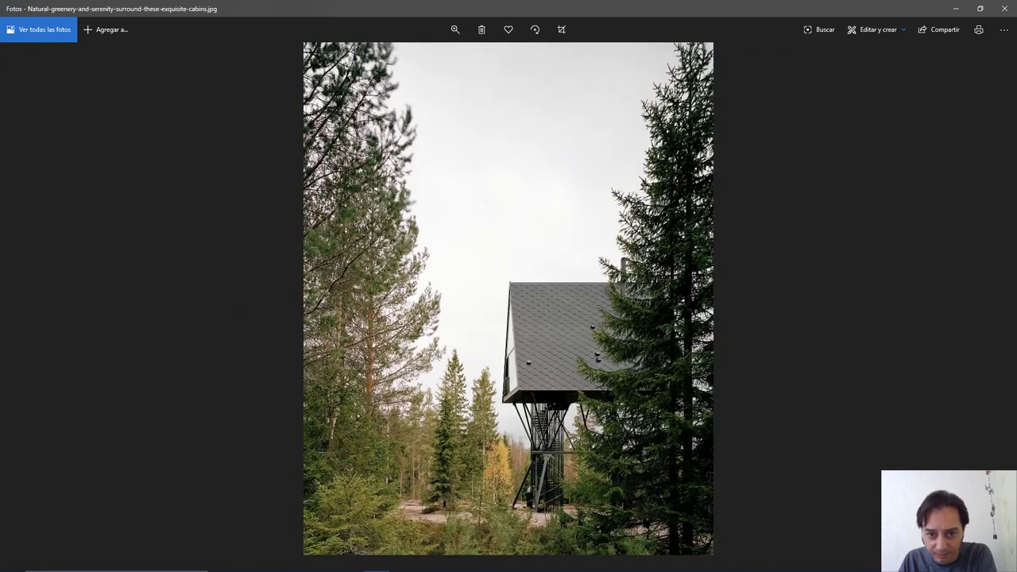
pyautogui.press('Right')
pyautogui.press('Right')
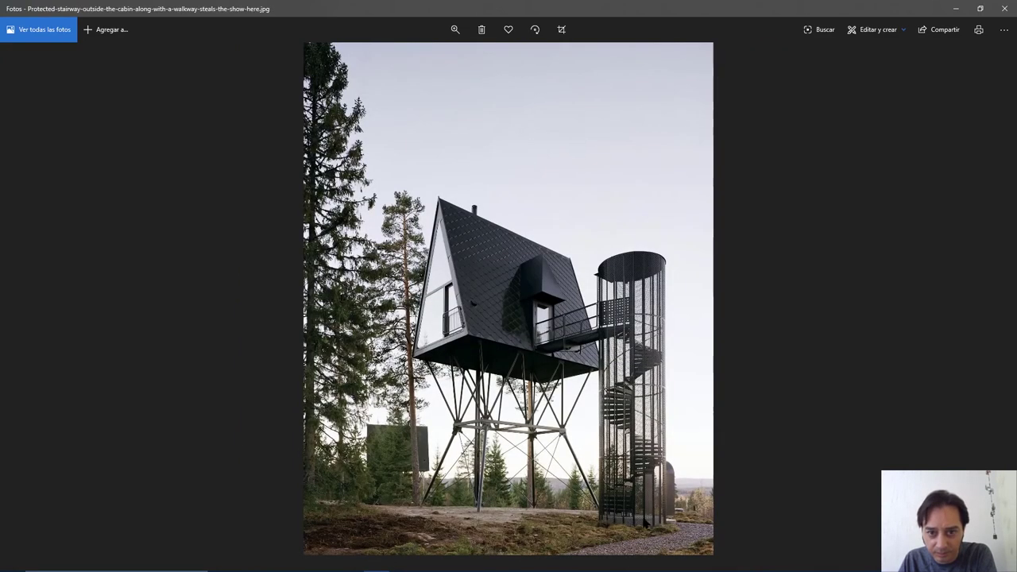
pyautogui.hotkey('alt', 'Tab')
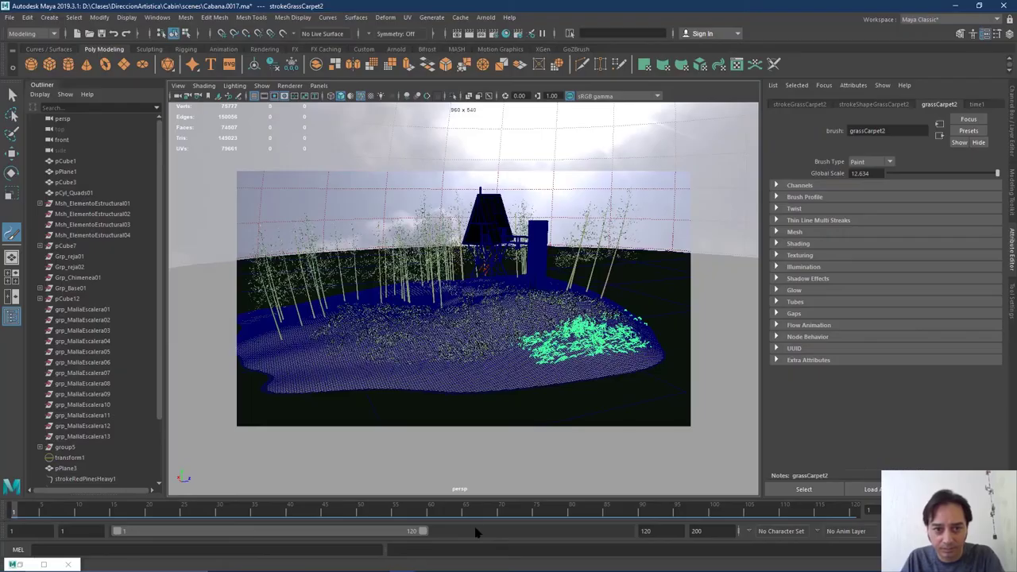
pyautogui.hotkey('alt', 'Tab')
pyautogui.hotkey('alt', 'Tab')
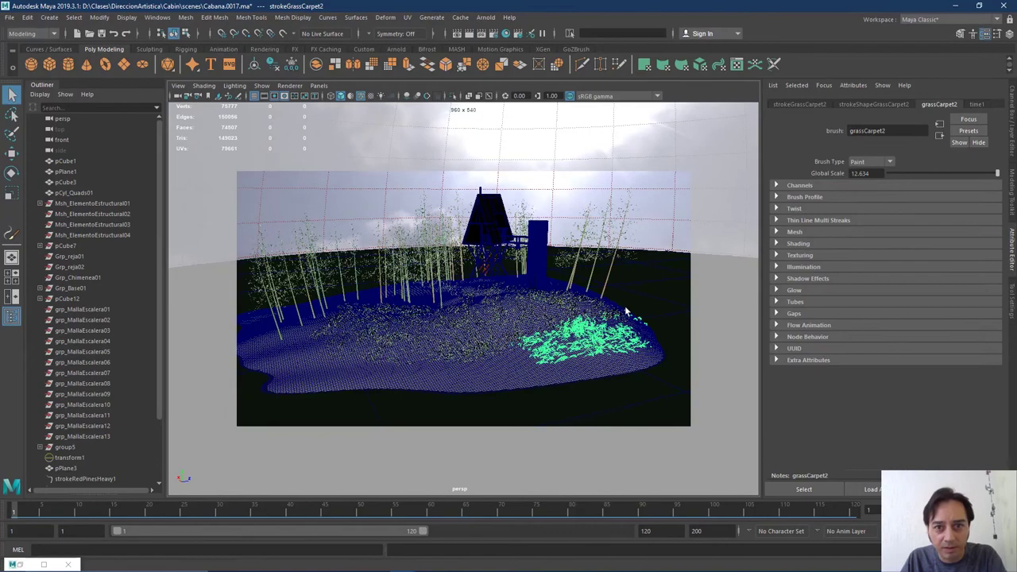
# Enable Use Normal on the pine stroke beside the stair tower and set its normal direction to 0, 1, 0
pyautogui.click(592, 274)
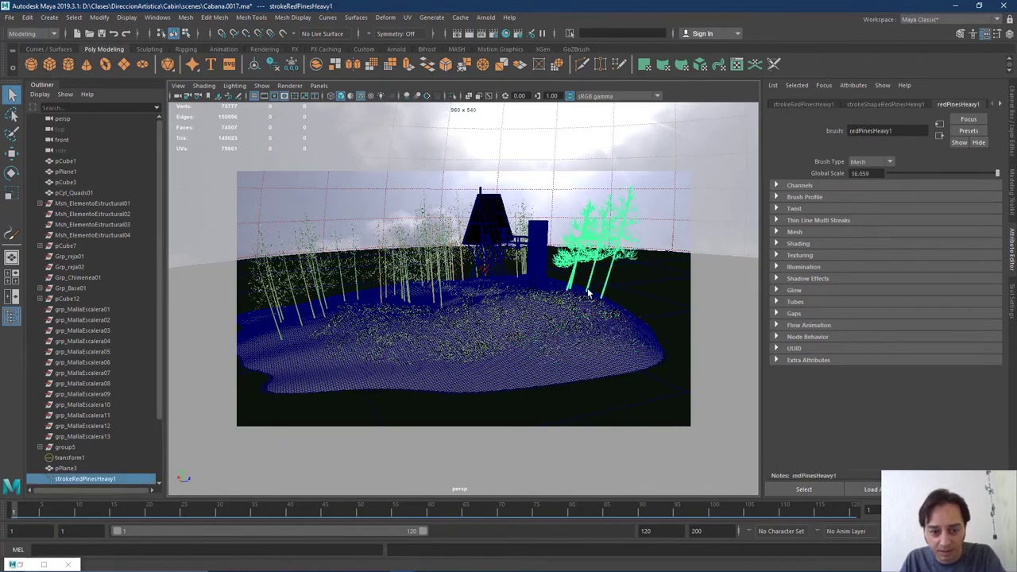
pyautogui.scroll(5, 588, 294)
pyautogui.moveTo(583, 357)
pyautogui.keyDown('alt'); pyautogui.mouseDown()
pyautogui.moveTo(529, 356)
pyautogui.moveTo(631, 344)
pyautogui.mouseUp(); pyautogui.keyUp('alt')
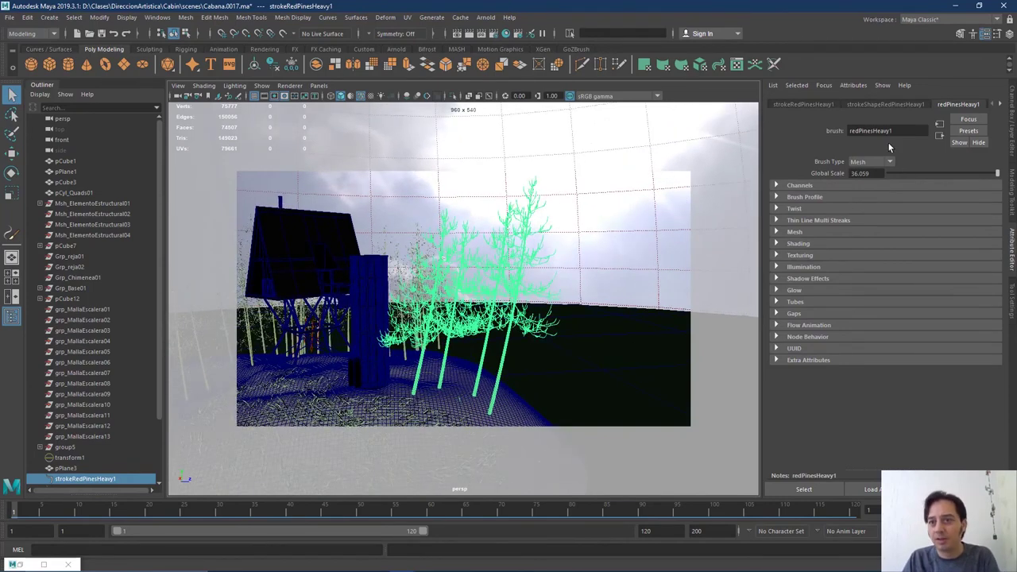
pyautogui.click(887, 105)
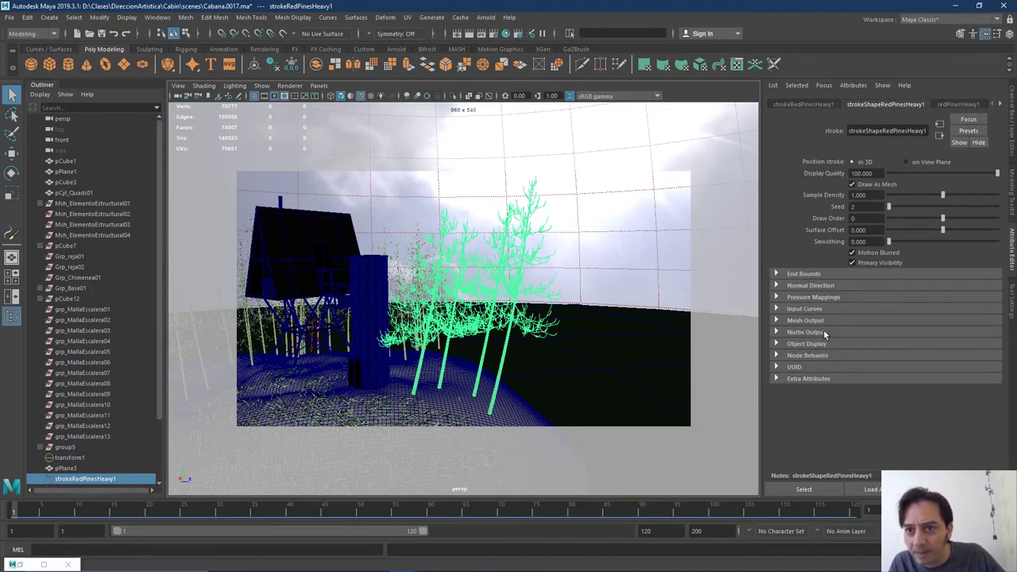
pyautogui.click(778, 286)
pyautogui.click(864, 298)
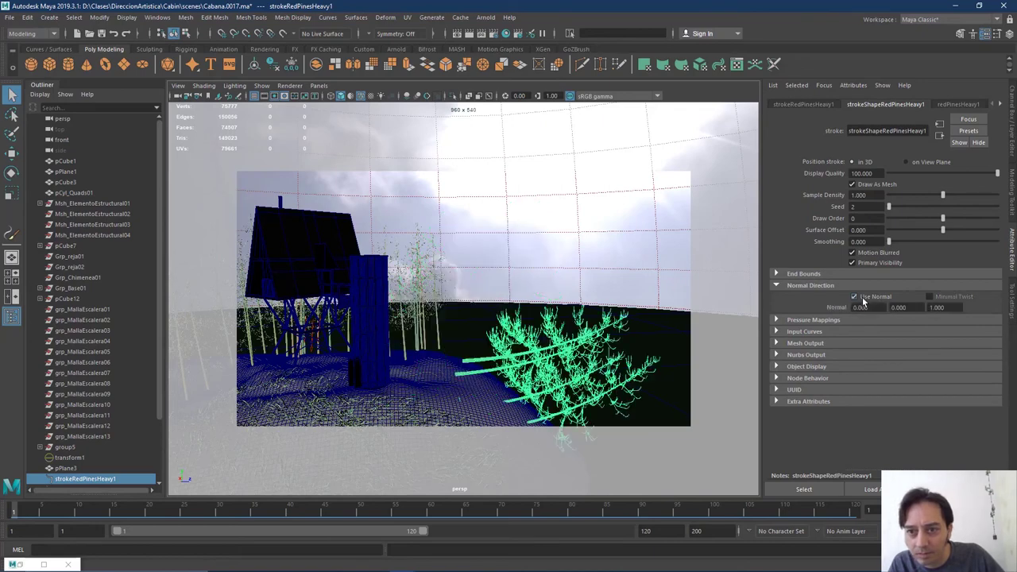
pyautogui.click(864, 301)
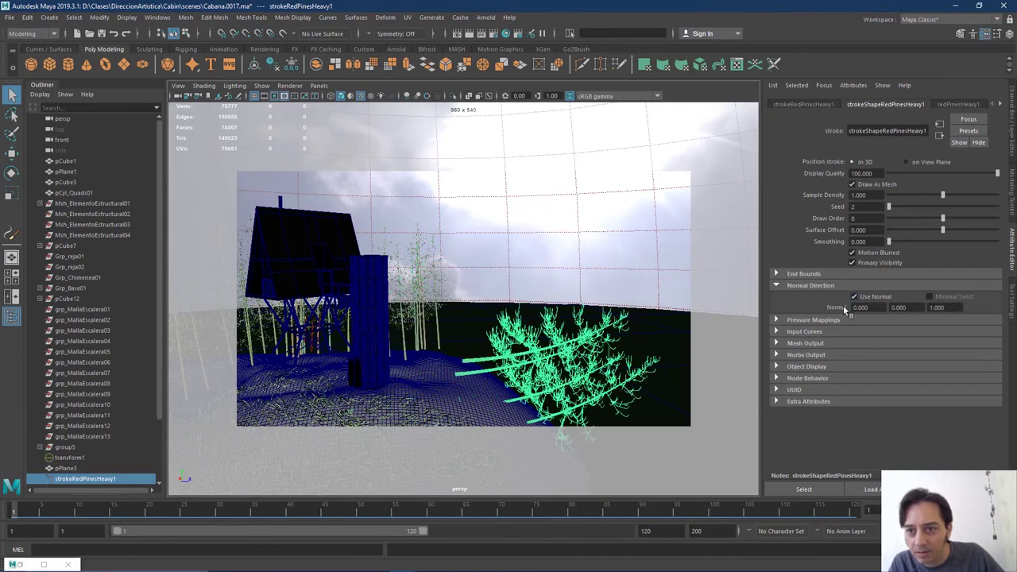
pyautogui.click(859, 308)
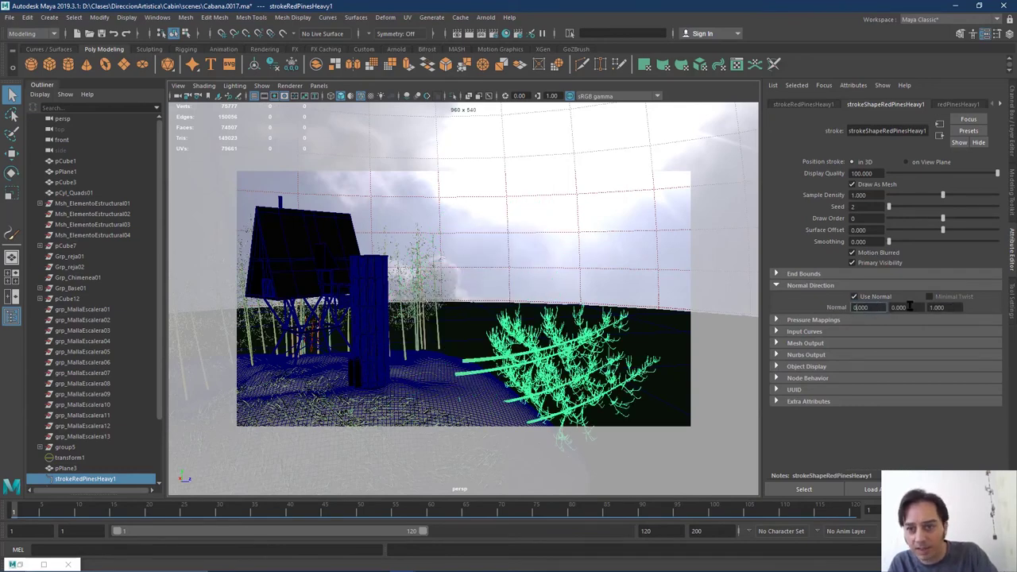
pyautogui.press('Tab')
pyautogui.write('1')
pyautogui.press('Tab')
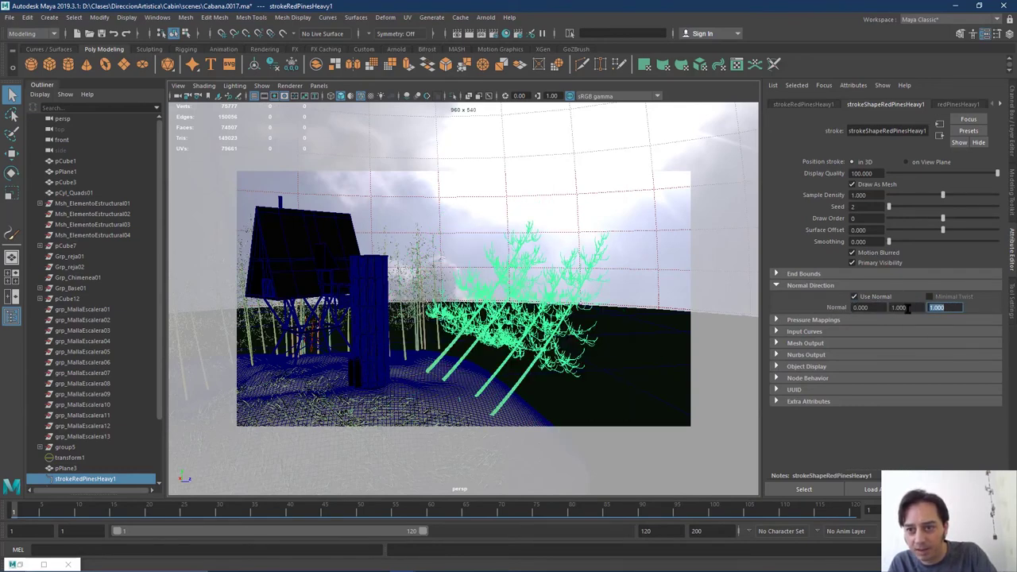
pyautogui.write('0')
pyautogui.press('Return')
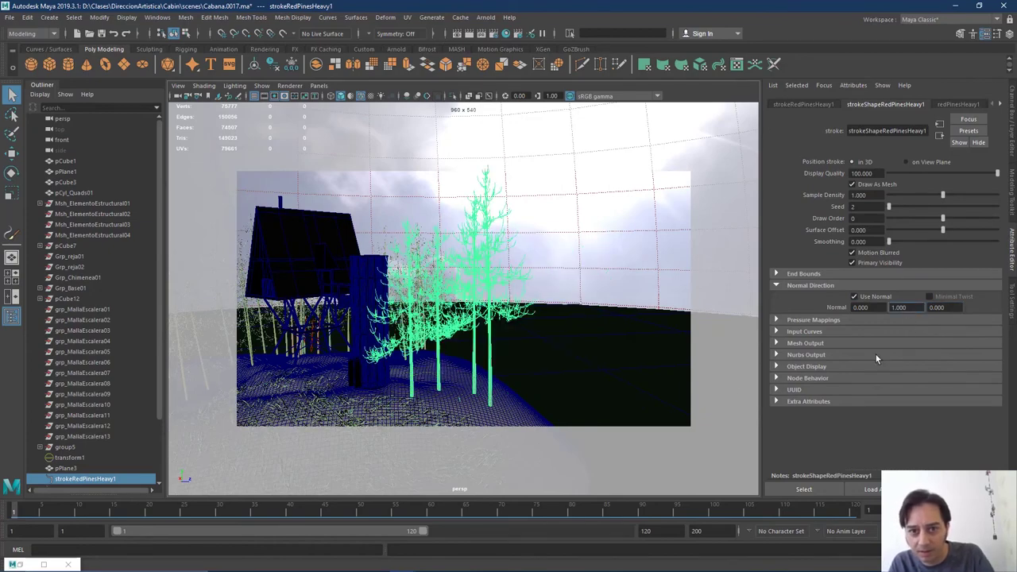
# Check the pines around the hill from other angles and save an incremented version of the scene
pyautogui.keyDown('alt'); pyautogui.moveTo(424, 347); pyautogui.dragTo(445, 342); pyautogui.keyUp('alt')
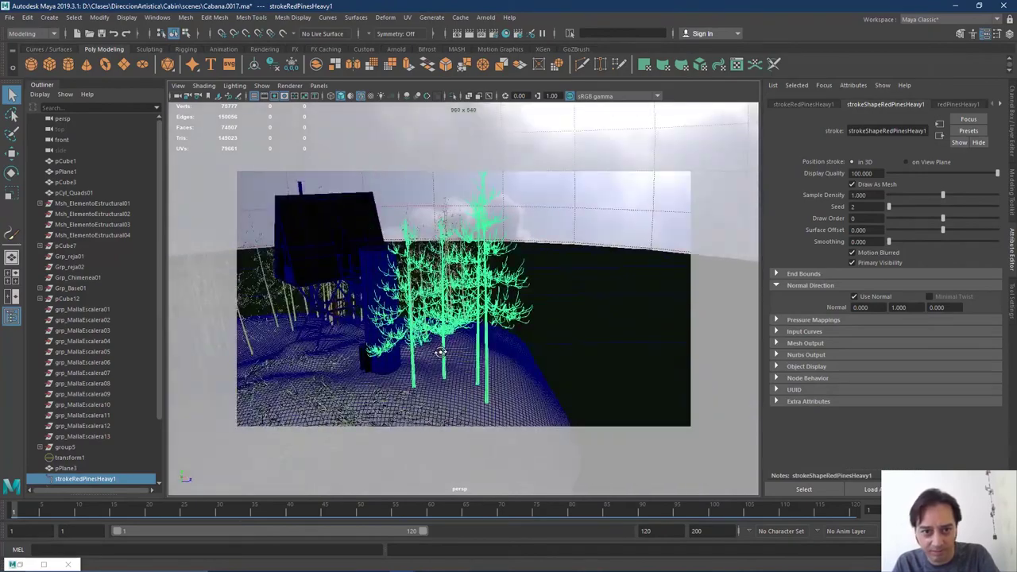
pyautogui.keyDown('alt'); pyautogui.moveTo(445, 341); pyautogui.dragTo(517, 338, button='middle'); pyautogui.keyUp('alt')
pyautogui.keyDown('alt'); pyautogui.moveTo(518, 339); pyautogui.dragTo(443, 363); pyautogui.keyUp('alt')
pyautogui.scroll(-3, 472, 363)
pyautogui.scroll(2, 454, 358)
pyautogui.click(442, 363)
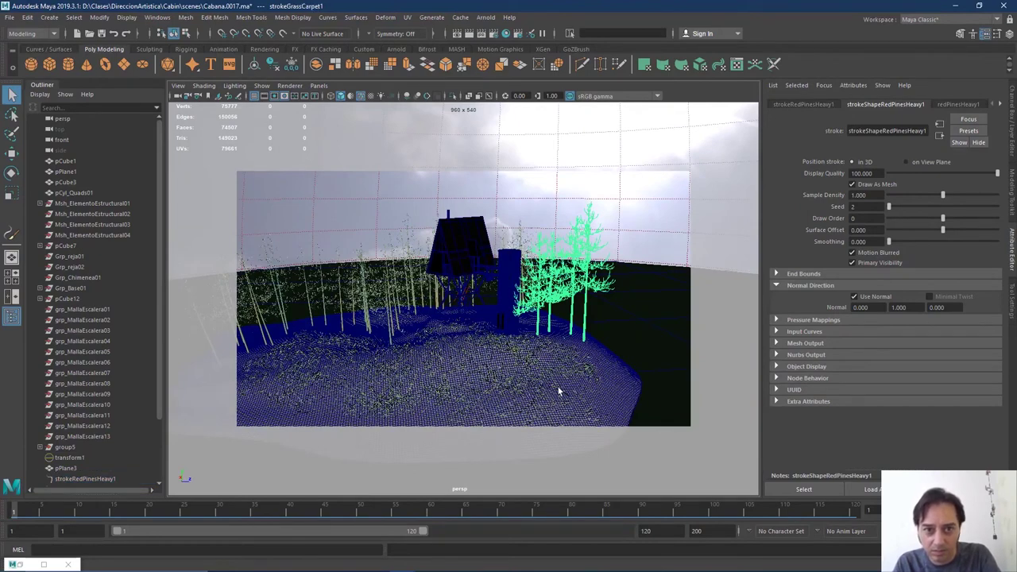
pyautogui.click(10, 19)
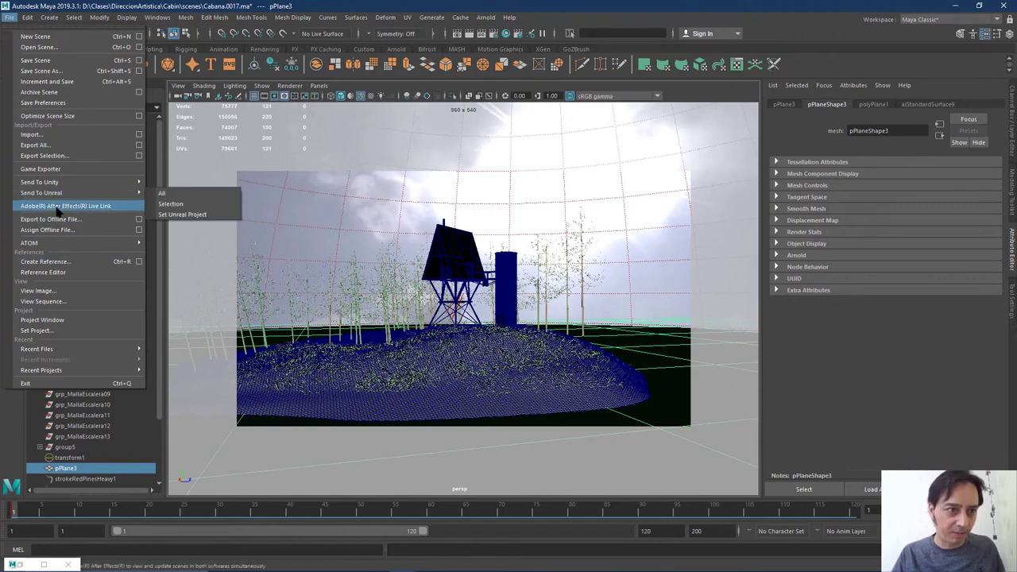
pyautogui.click(60, 81)
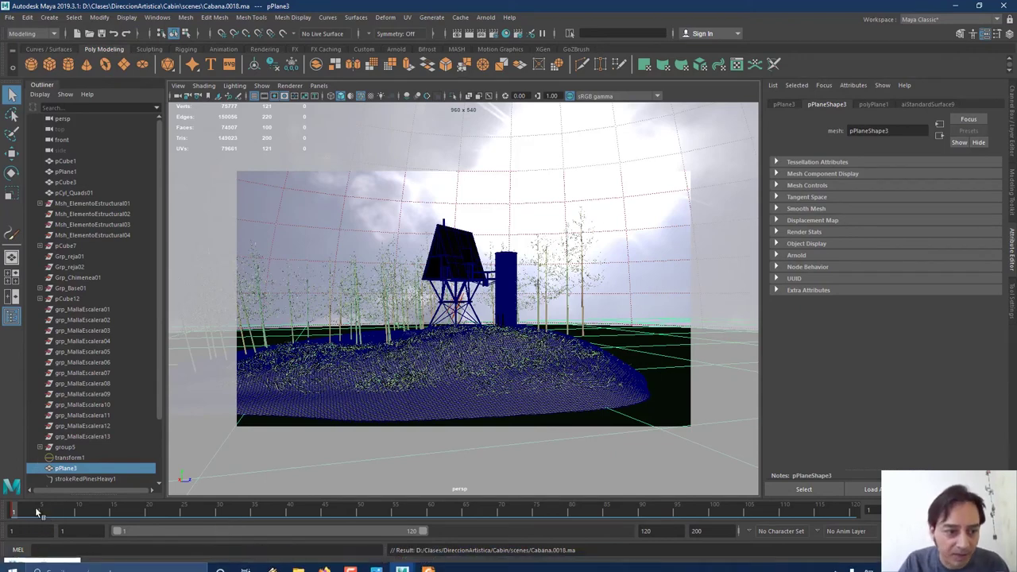
# Look through the FlowersMesh and ObjectsMesh Paint Effects brushes in the Content Browser and close it
pyautogui.hotkey('alt', 'Tab')
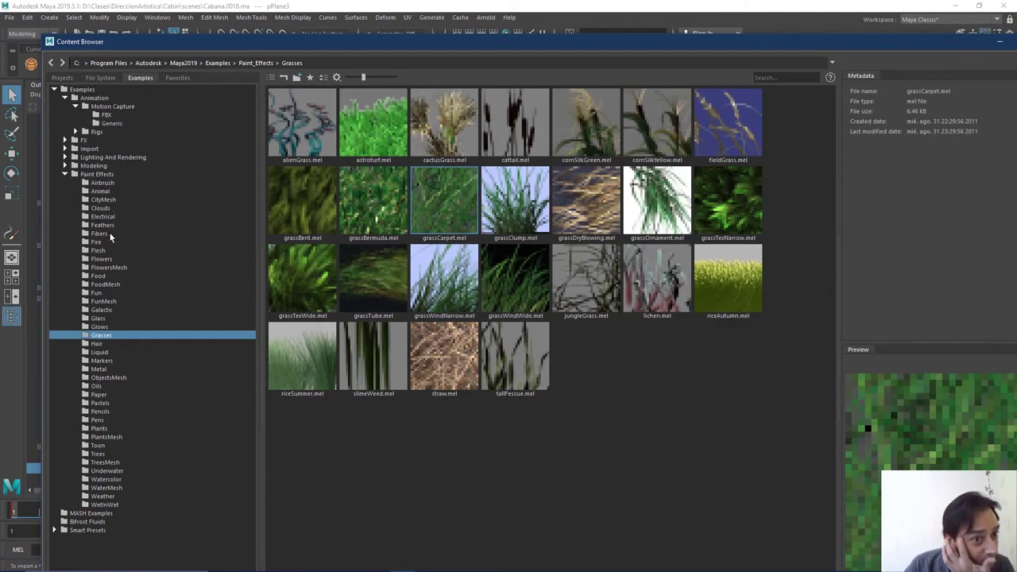
pyautogui.click(105, 268)
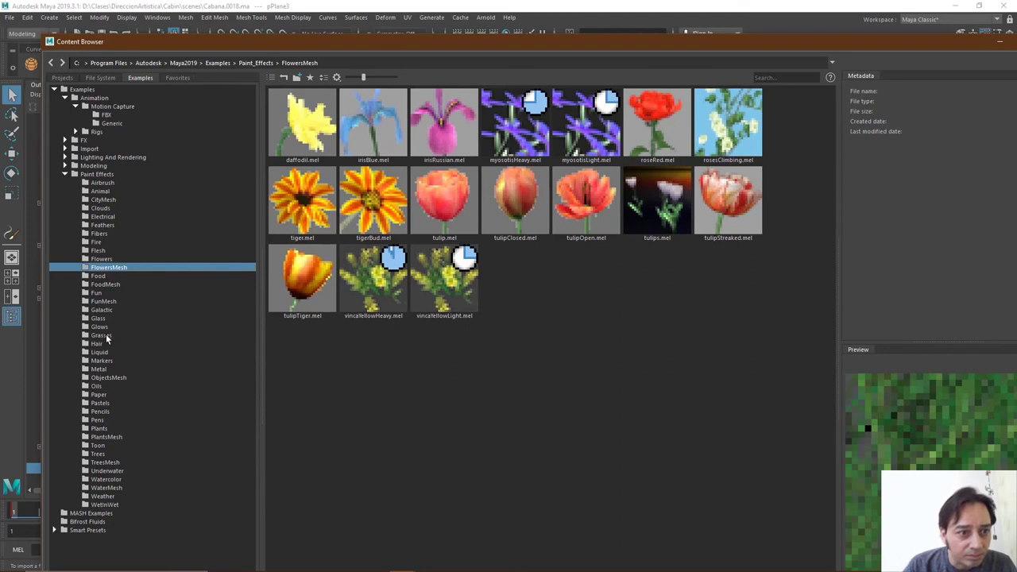
pyautogui.click(110, 379)
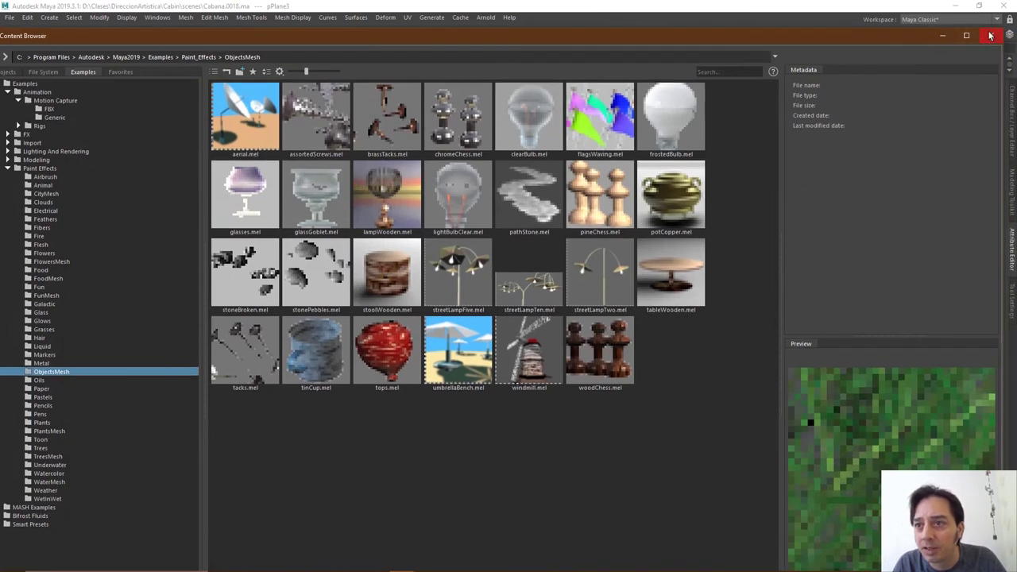
pyautogui.click(1000, 41)
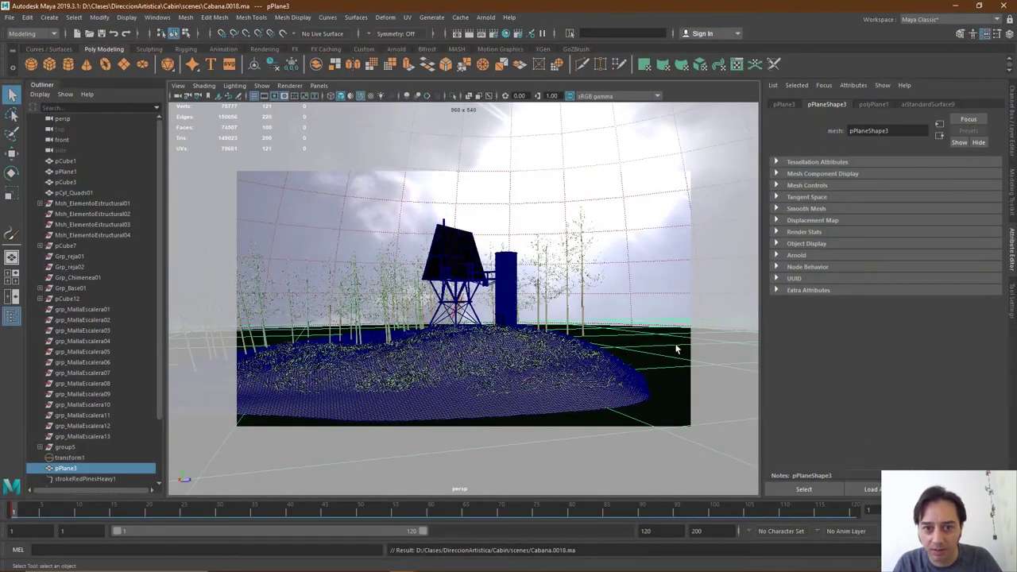
# Select the grassCarpet stroke near the hill's rim and examine the Paint Effects conversion options, its brush attributes and its Mesh Output settings
pyautogui.click(506, 370)
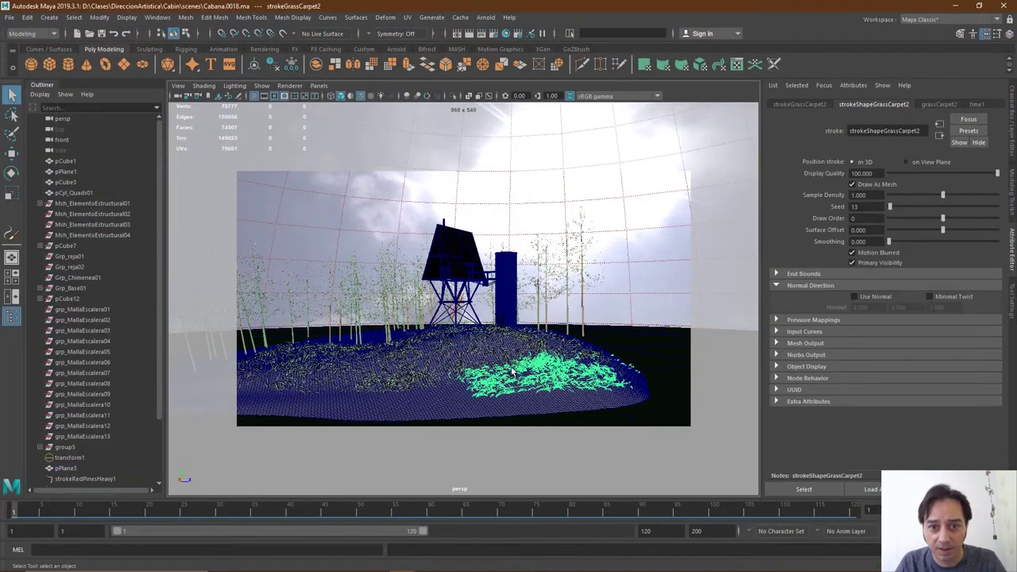
pyautogui.click(99, 16)
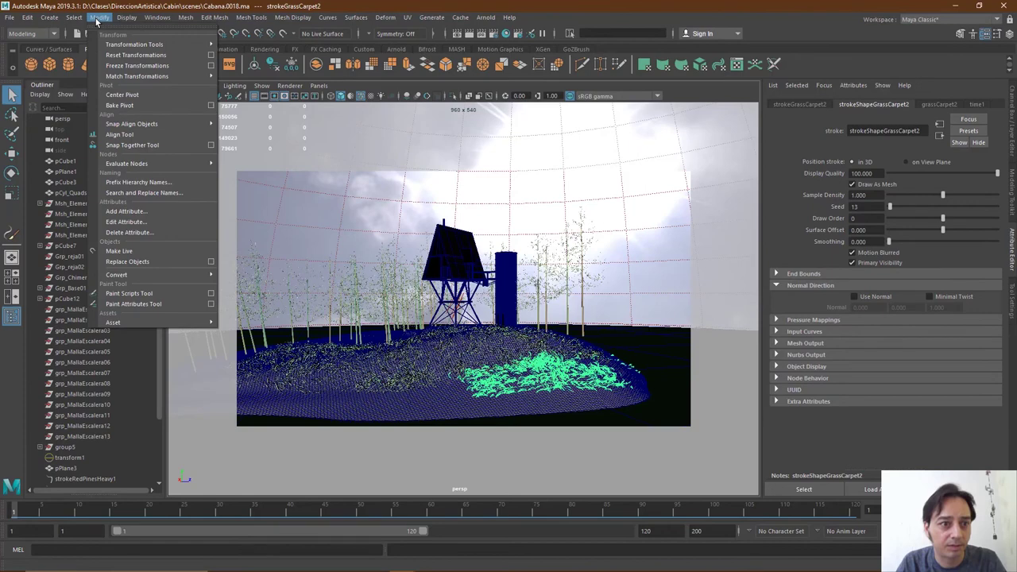
pyautogui.moveTo(58, 22)
pyautogui.moveTo(104, 23)
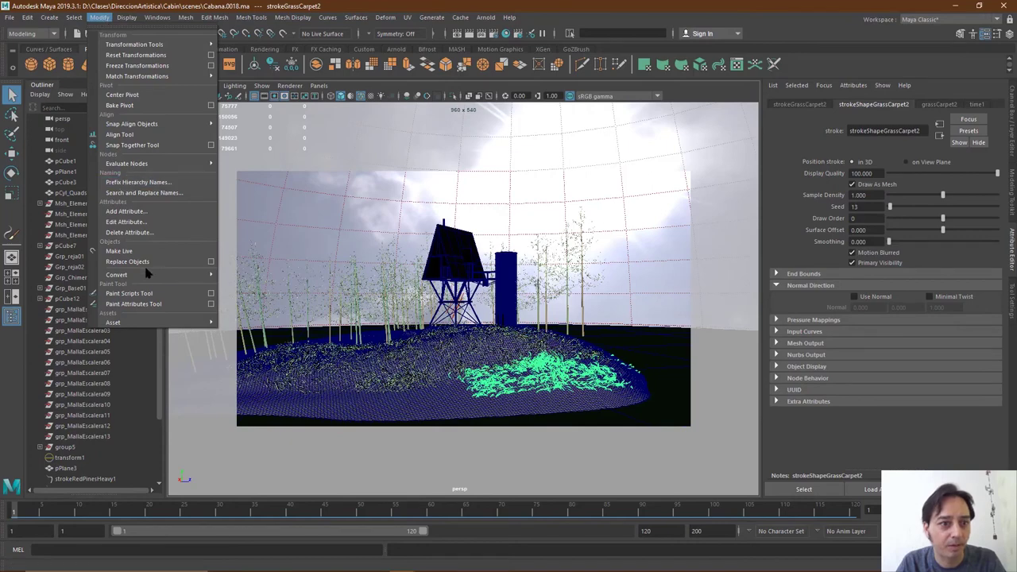
pyautogui.moveTo(148, 275)
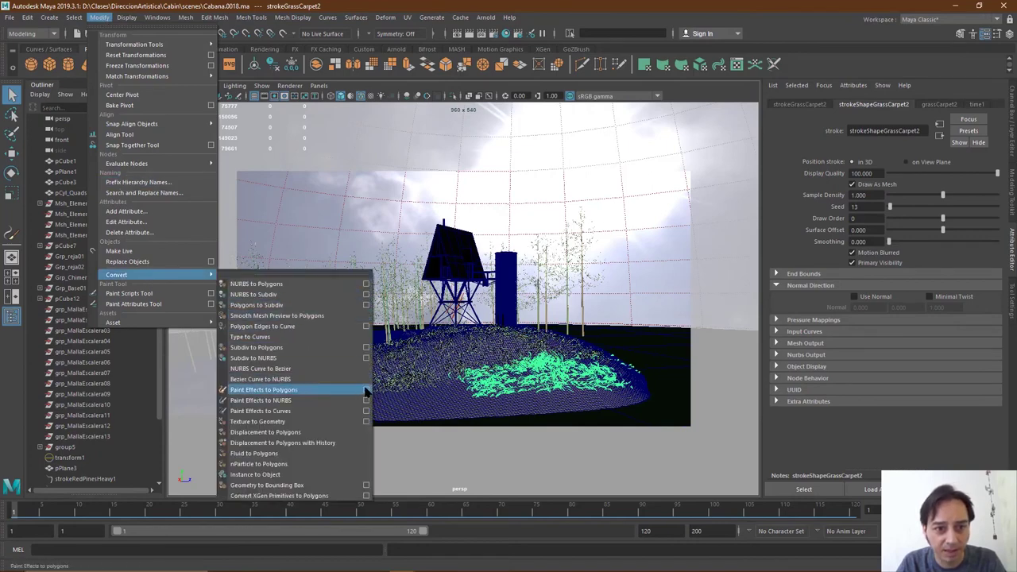
pyautogui.click(49, 18)
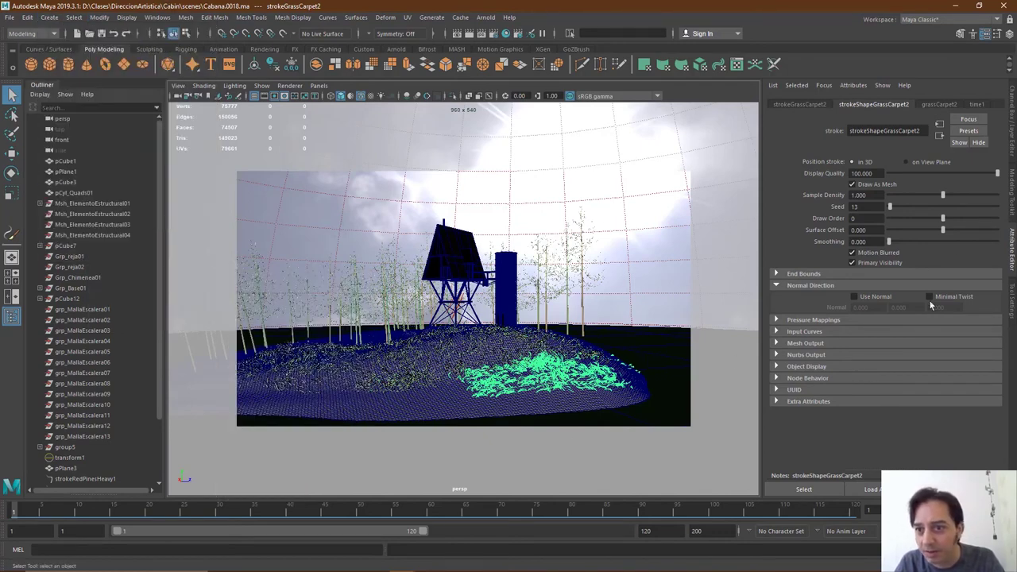
pyautogui.click(945, 107)
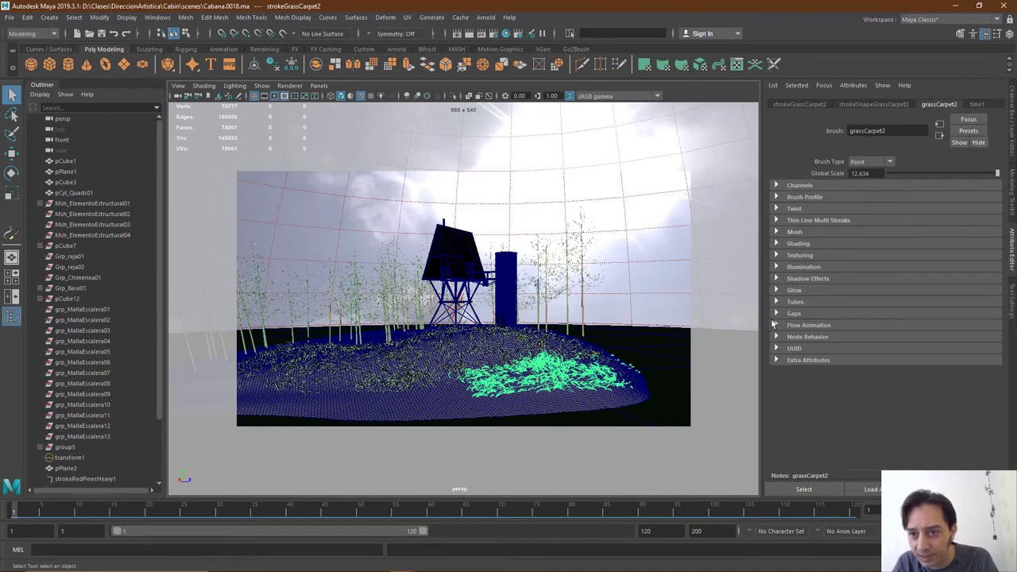
pyautogui.click(882, 106)
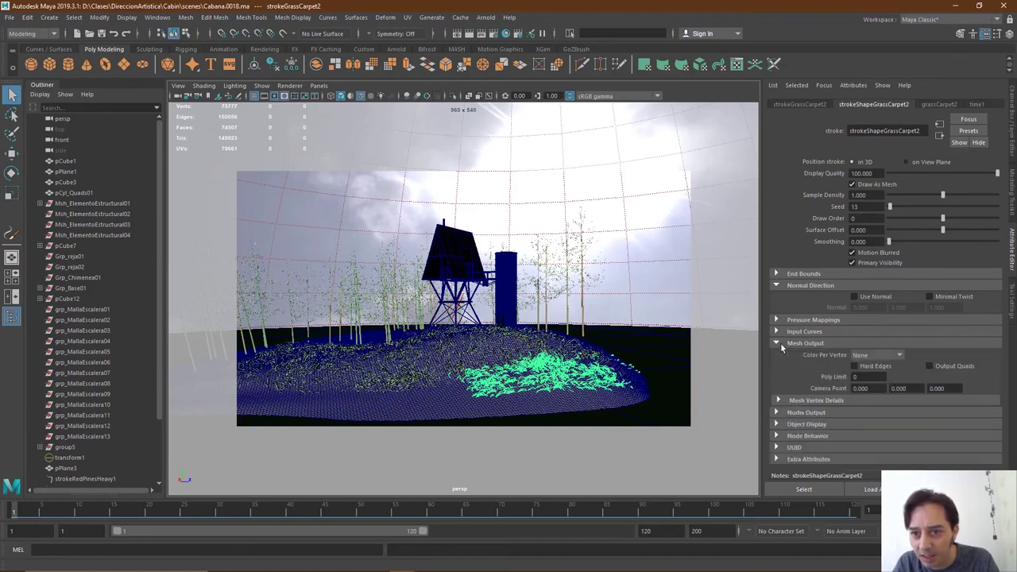
# Enable Output Quads in the Mesh Output settings of both grassCarpet strokes on the hill
pyautogui.click(806, 343)
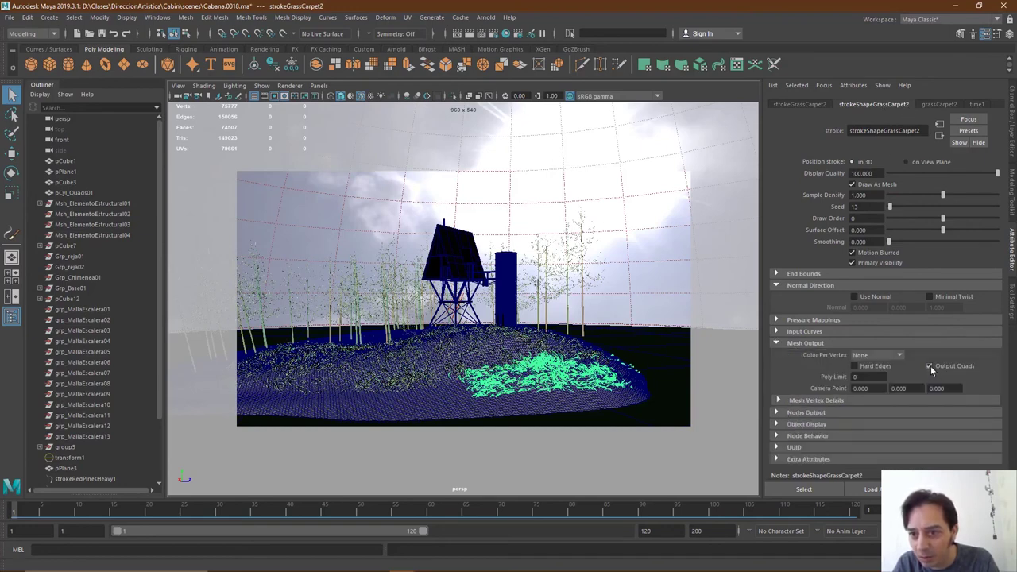
pyautogui.click(930, 366)
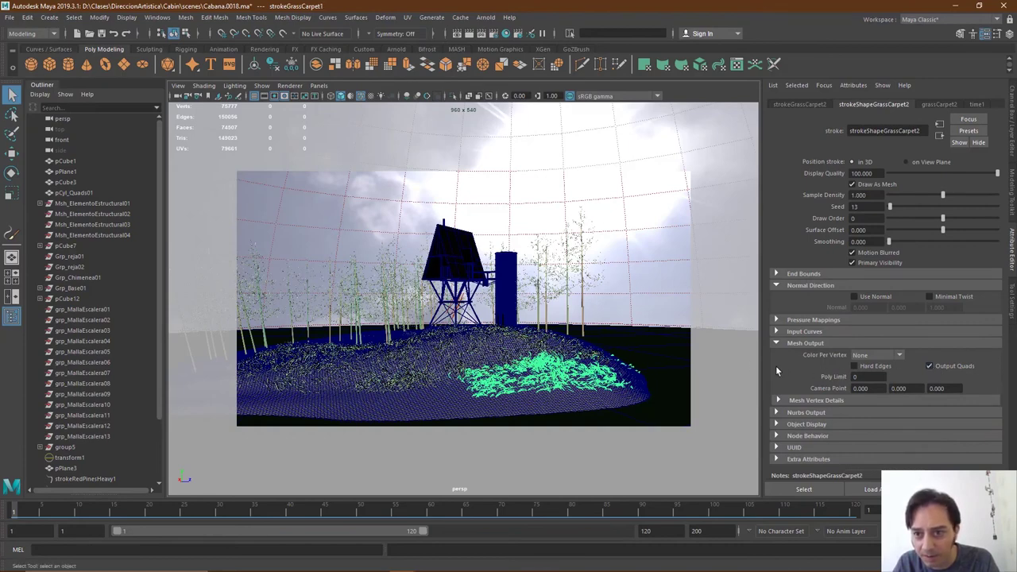
pyautogui.click(513, 340)
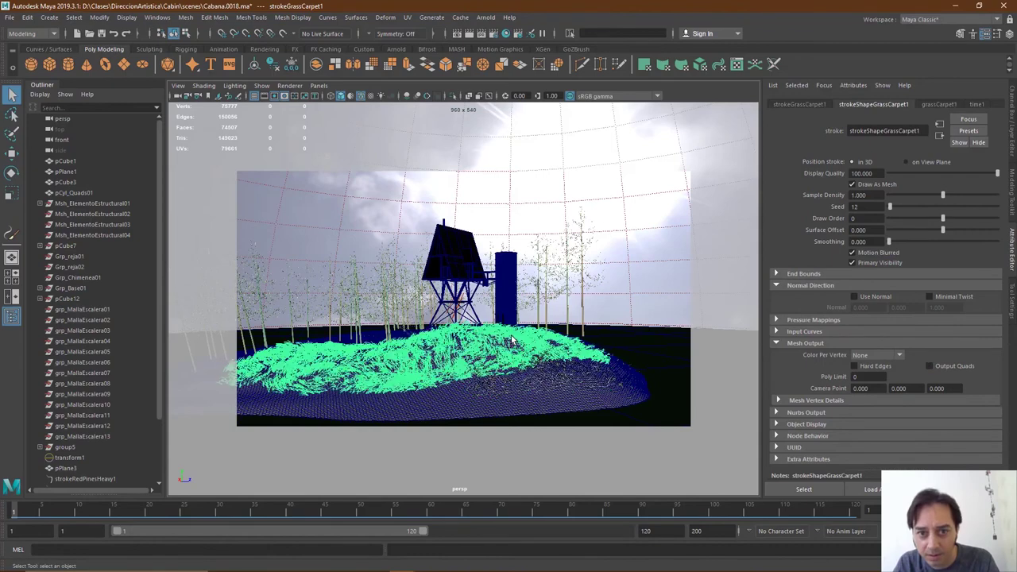
pyautogui.click(929, 365)
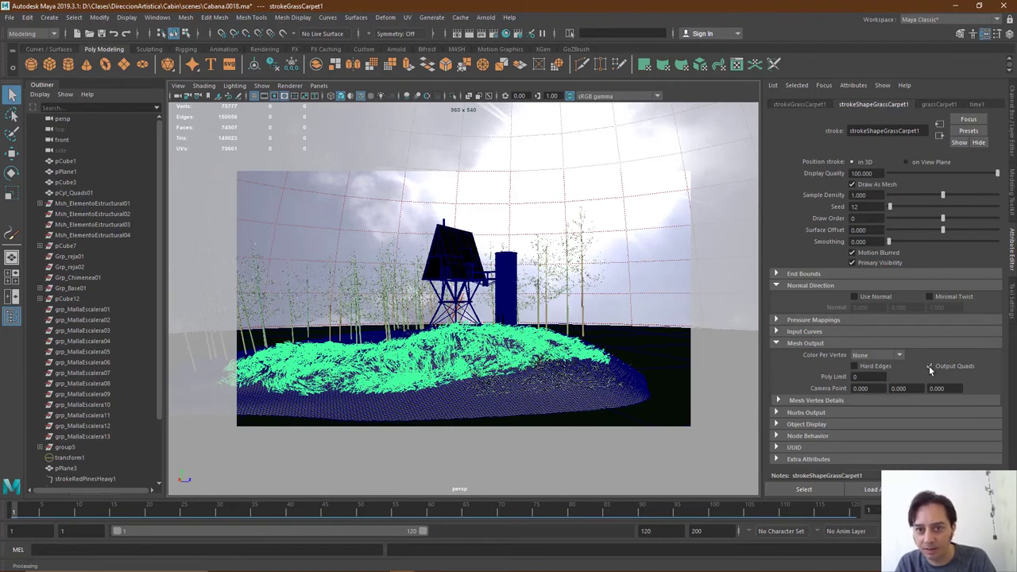
# Enable Output Quads in the Mesh Output settings of all four pine strokes around the cabin
pyautogui.click(584, 286)
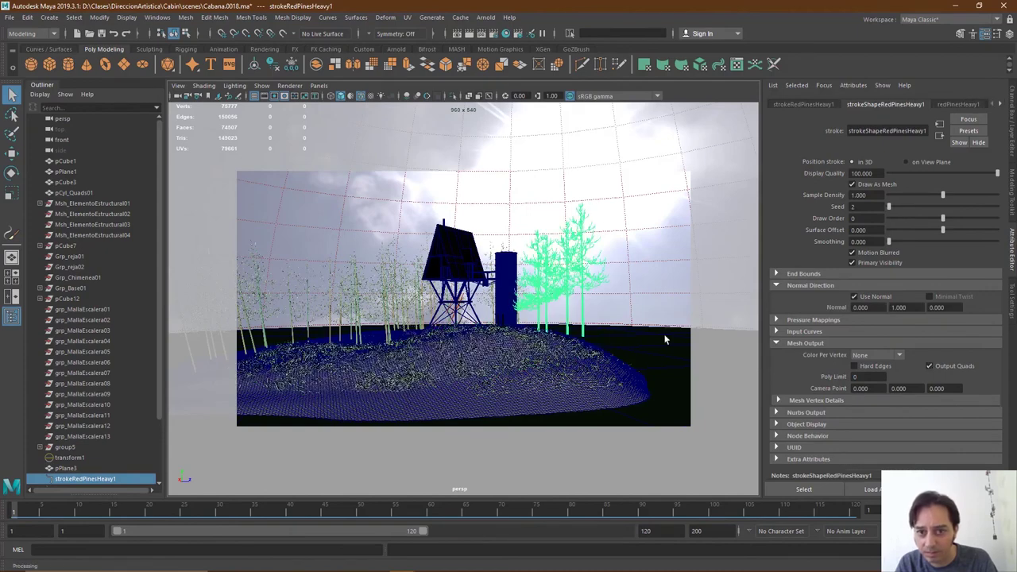
pyautogui.click(423, 304)
pyautogui.hotkey('ctrl', 'z')
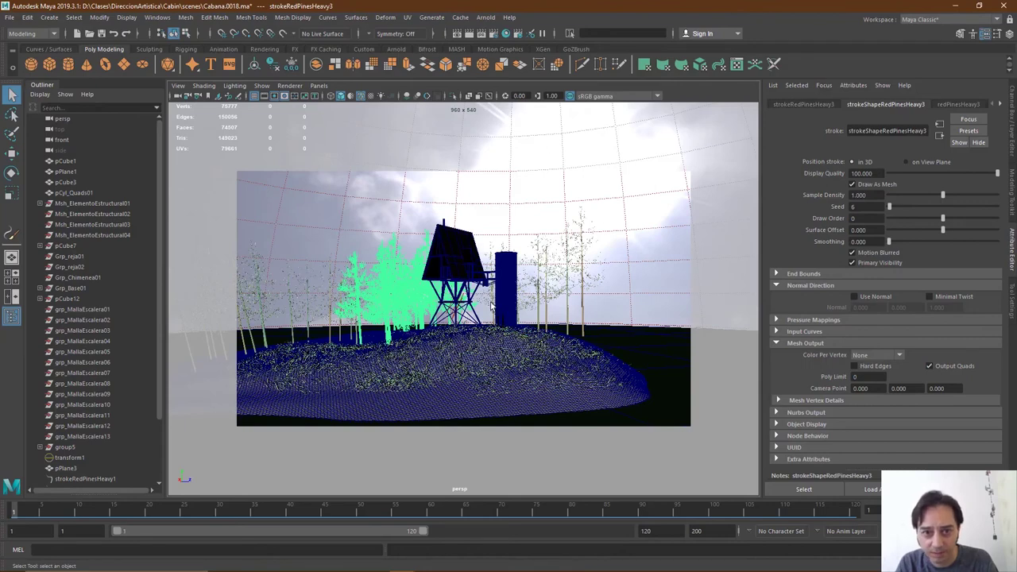
pyautogui.hotkey('ctrl', 'z')
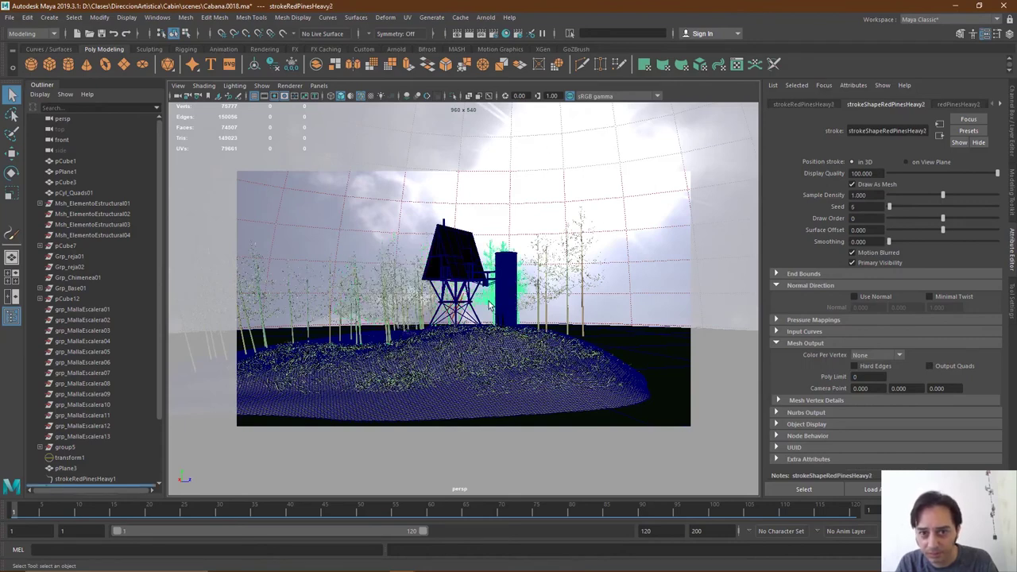
pyautogui.click(931, 366)
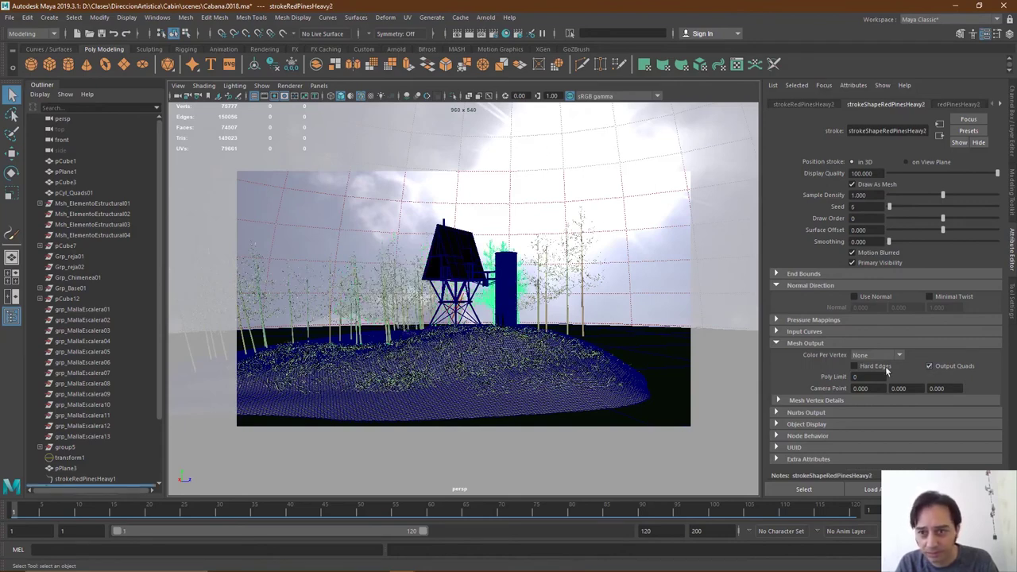
pyautogui.click(293, 306)
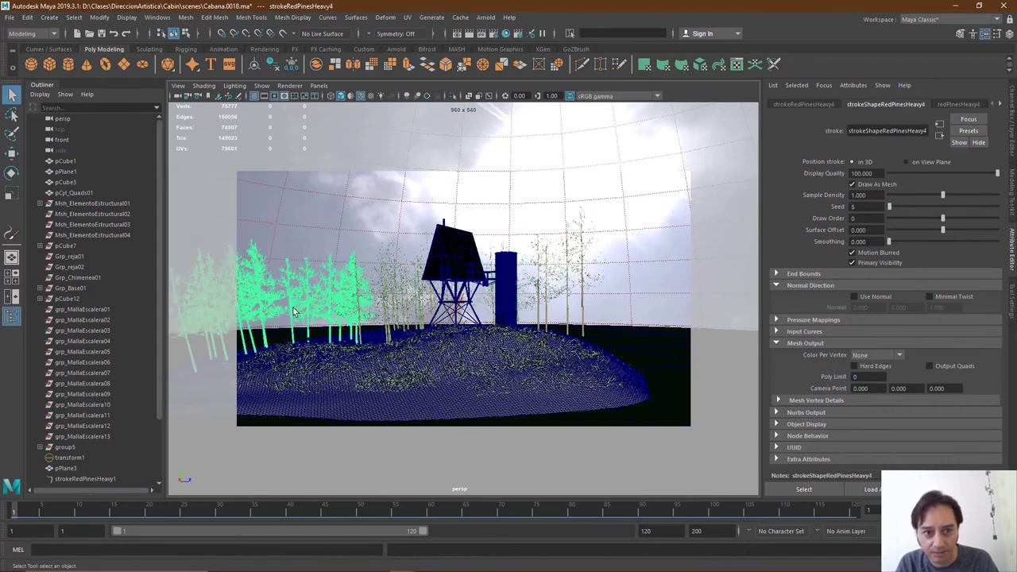
pyautogui.click(931, 366)
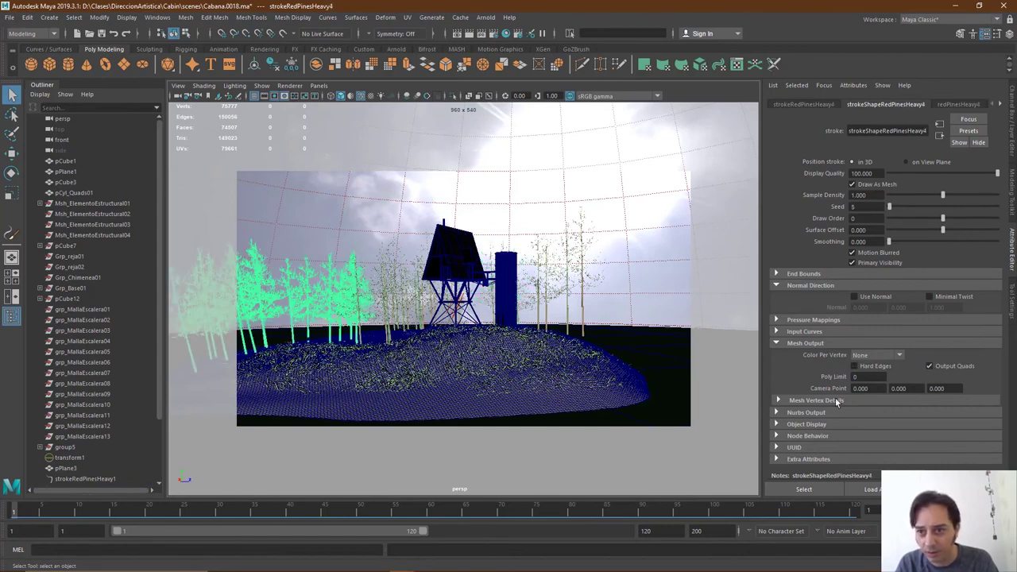
# Select the strokeRedPinesHeavy4 pine row and configure its Paint Effects to Polygons conversion with Quad output and a poly limit of 200000
pyautogui.click(369, 345)
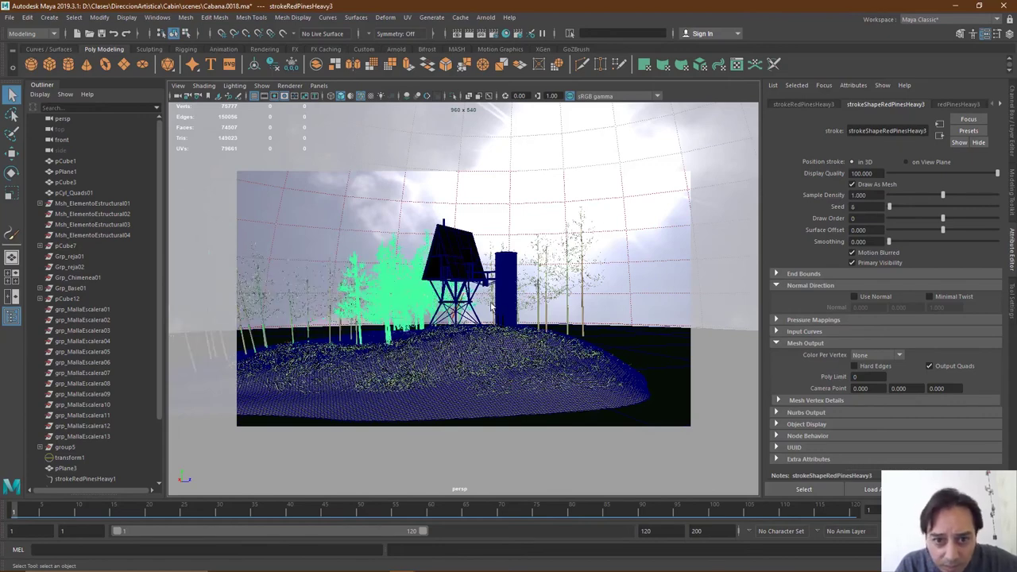
pyautogui.click(263, 306)
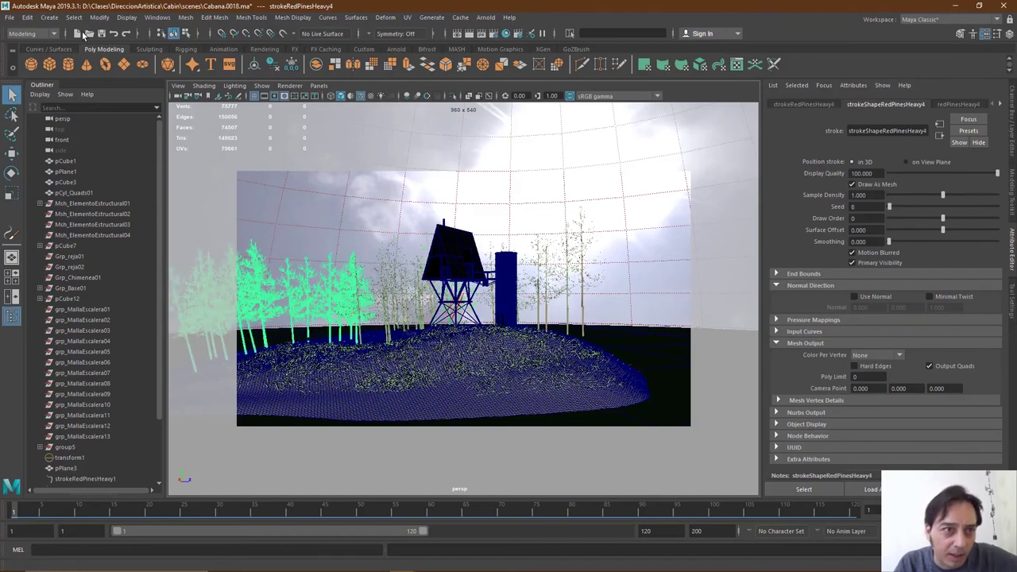
pyautogui.click(107, 17)
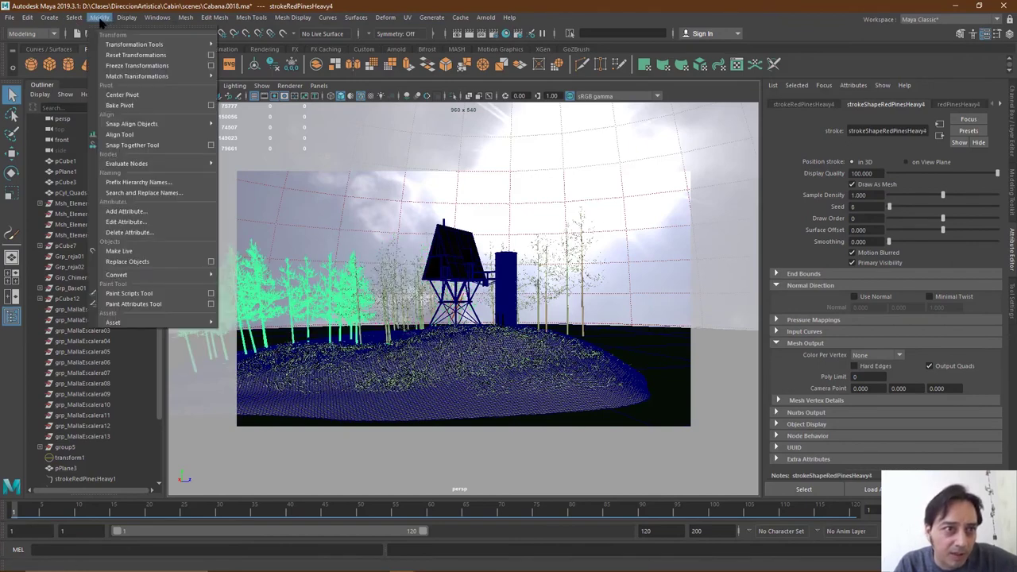
pyautogui.moveTo(170, 274)
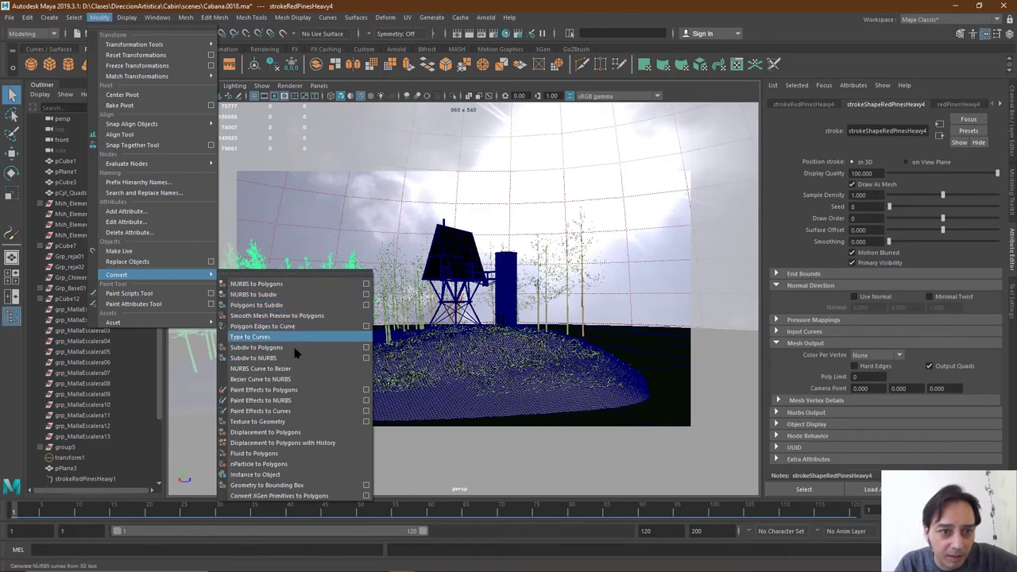
pyautogui.click(366, 390)
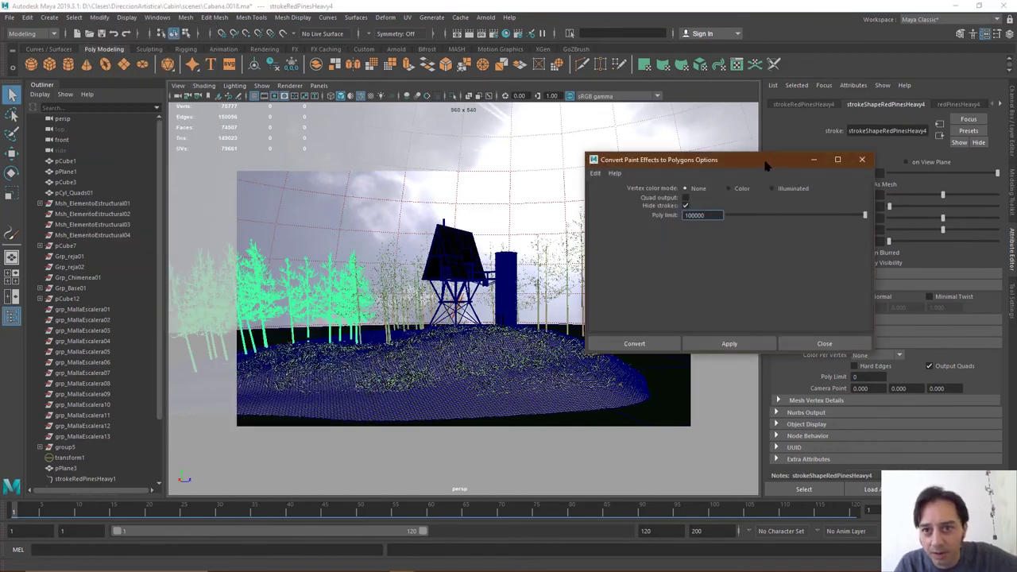
pyautogui.moveTo(765, 165); pyautogui.dragTo(709, 164)
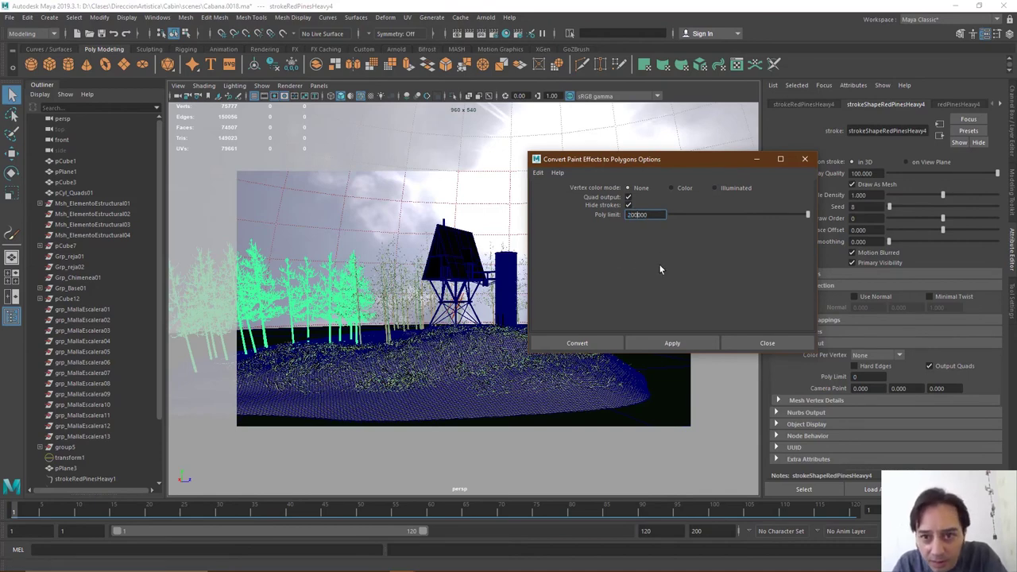
# Try the polygon conversion on the strokeRedPinesHeavy4 pine row and undo it
pyautogui.click(653, 346)
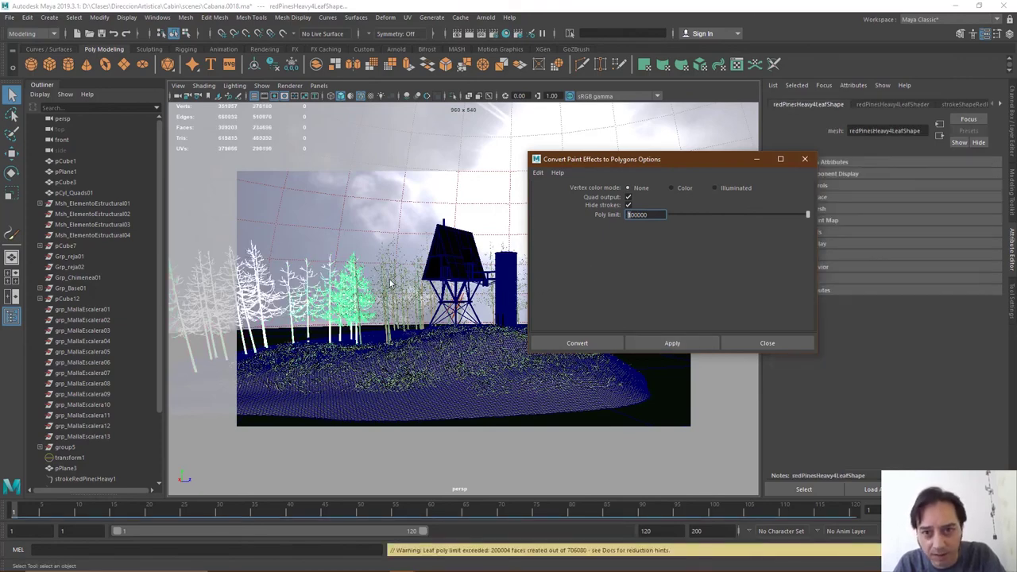
pyautogui.click(349, 310)
pyautogui.hotkey('ctrl', 'z')
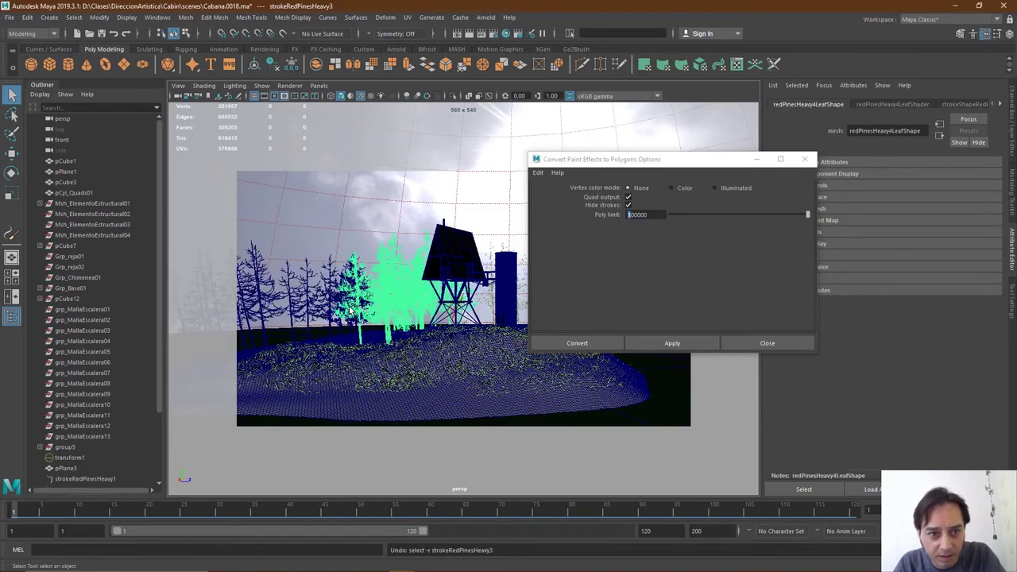
pyautogui.click(333, 308)
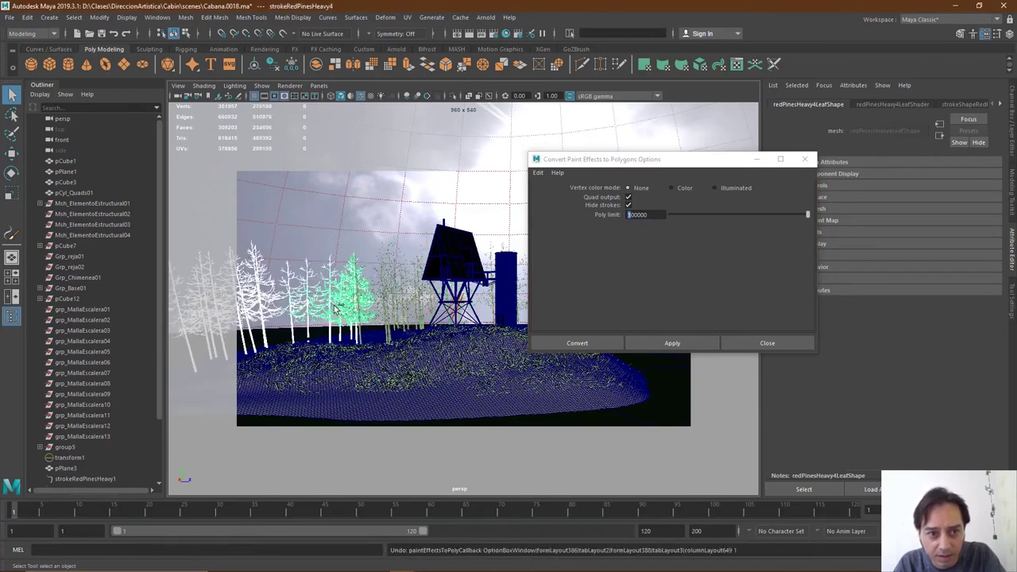
pyautogui.hotkey('ctrl', 'z')
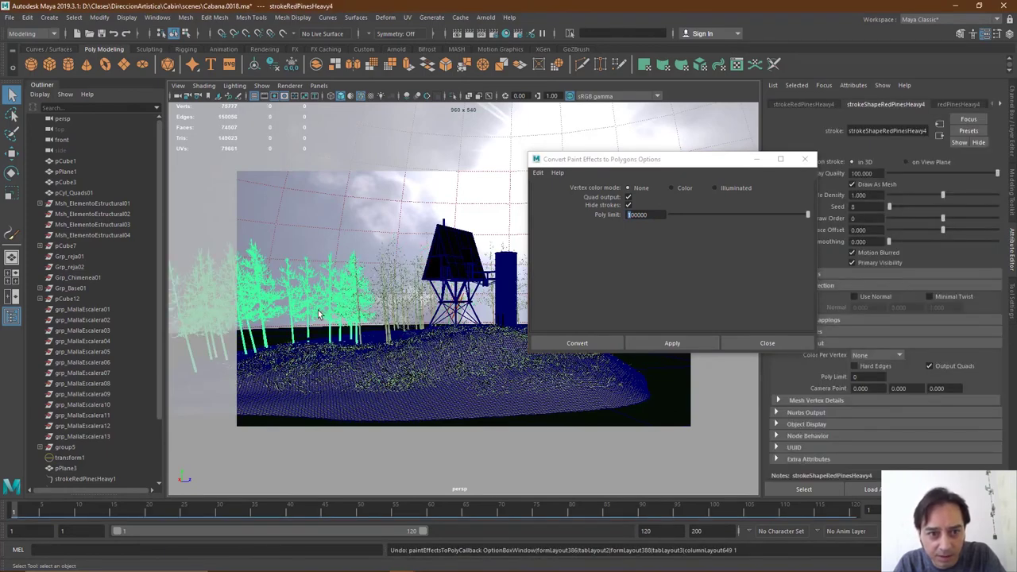
# Set the poly limit to 500000 and convert the strokeRedPinesHeavy4 pine row to polygons
pyautogui.click(640, 215)
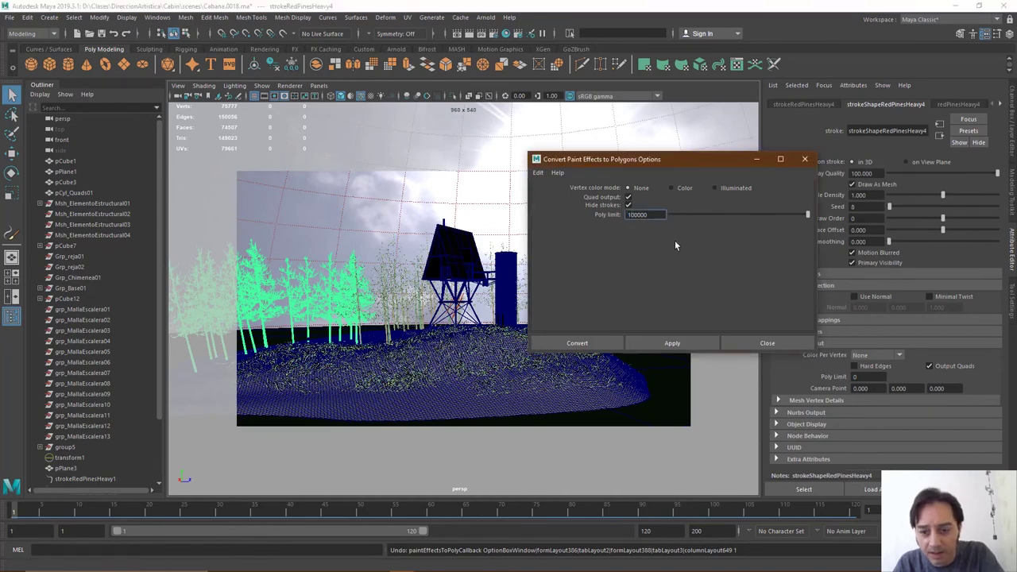
pyautogui.press('Home')
pyautogui.press('Delete')
pyautogui.write('5')
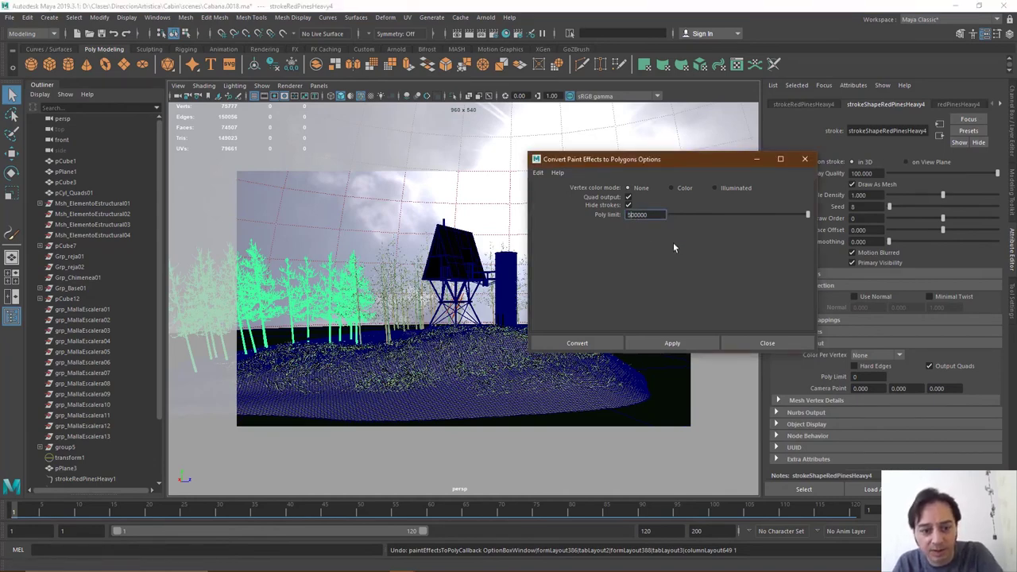
pyautogui.click(584, 344)
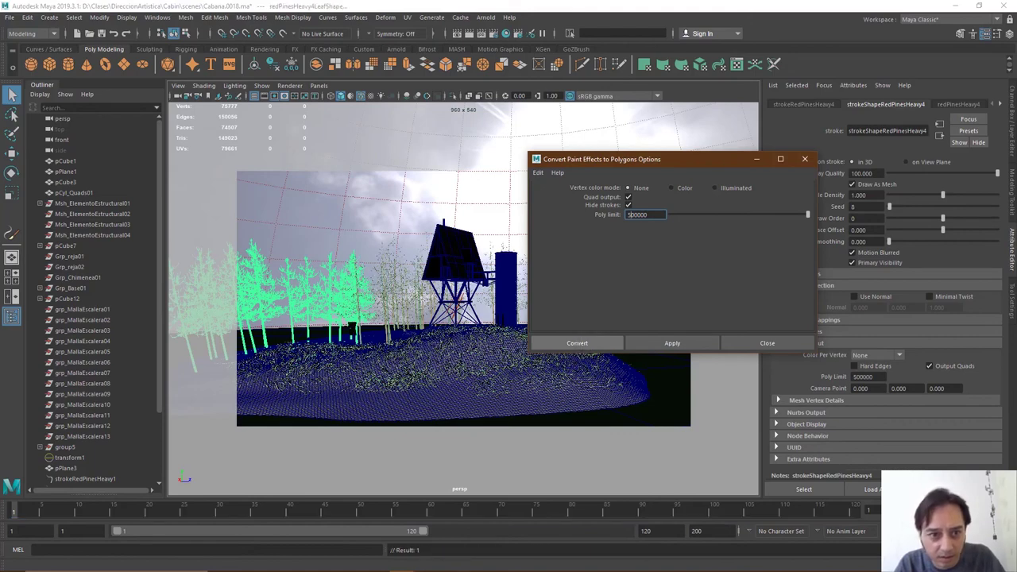
# Convert the three remaining pine strokes beside the cabin and behind the stair tower to polygons with the same settings
pyautogui.click(396, 314)
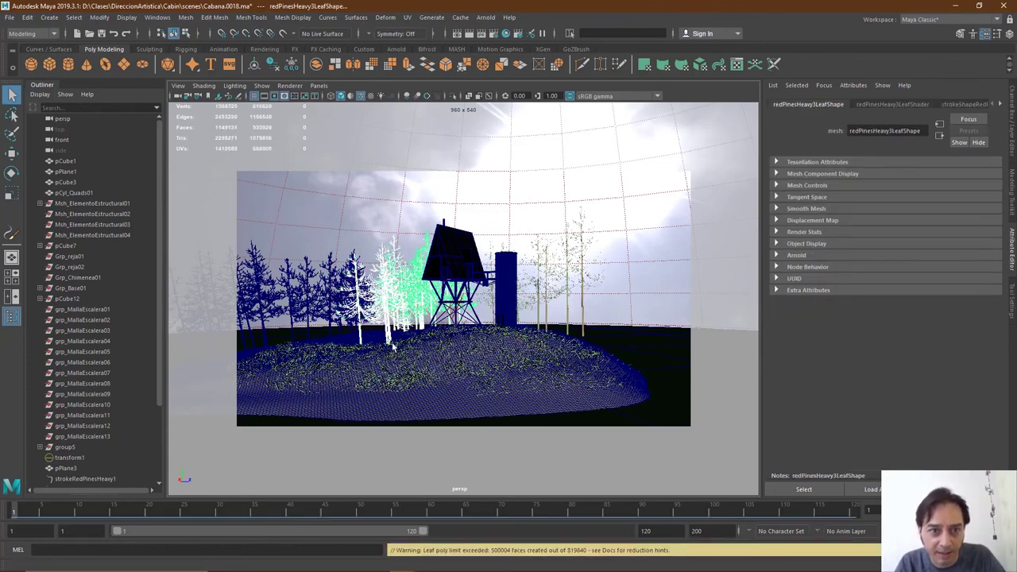
pyautogui.click(550, 292)
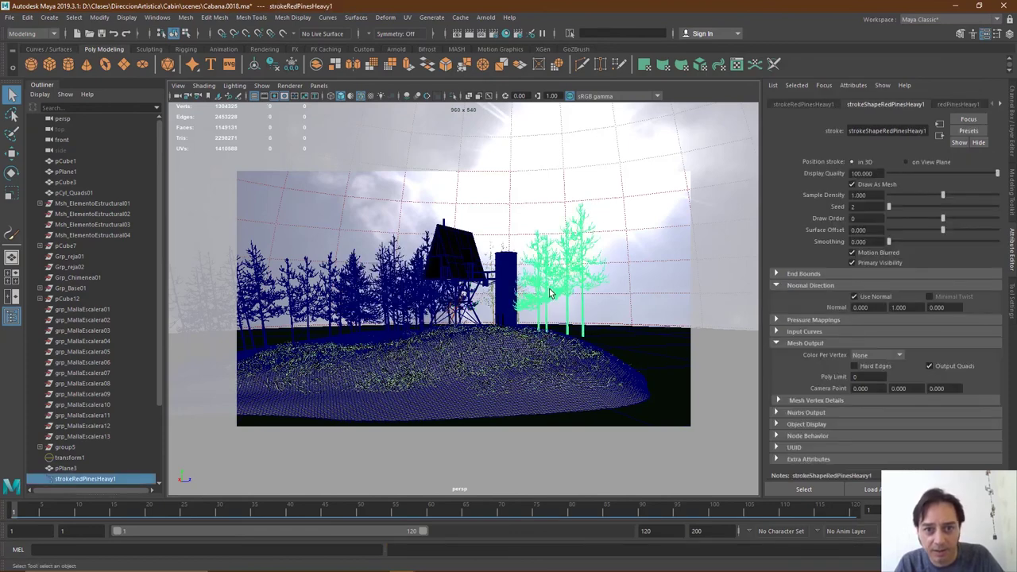
pyautogui.press('g')
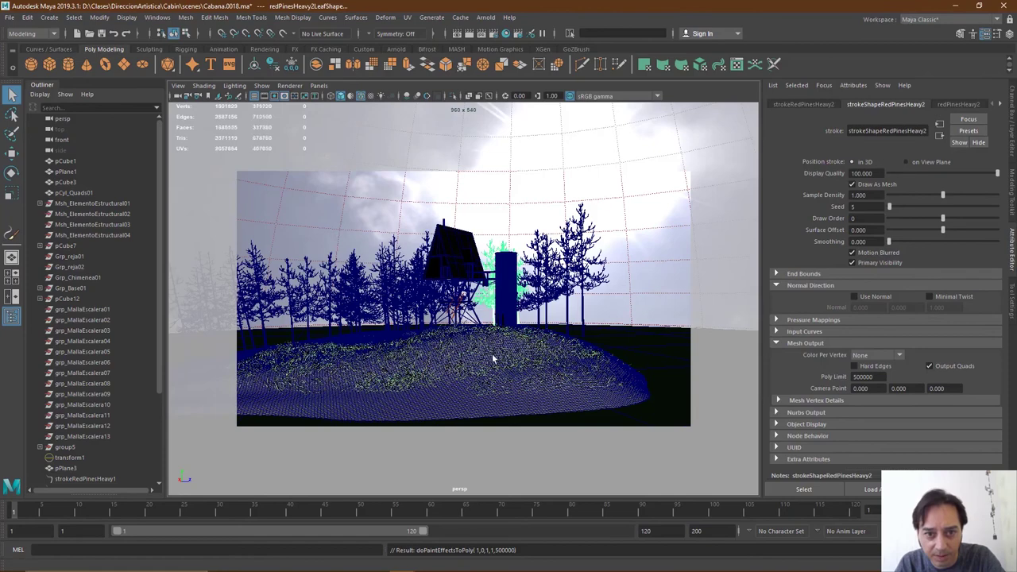
pyautogui.press('g')
# Convert the large grassCarpet stroke across the hilltop to polygons by repeating the same conversion
pyautogui.click(411, 357)
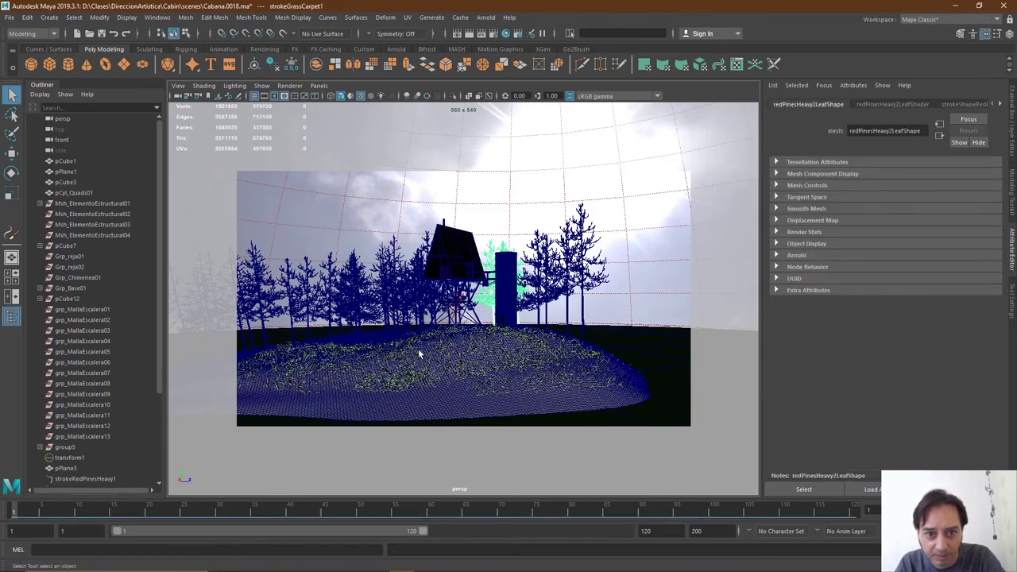
pyautogui.press('g')
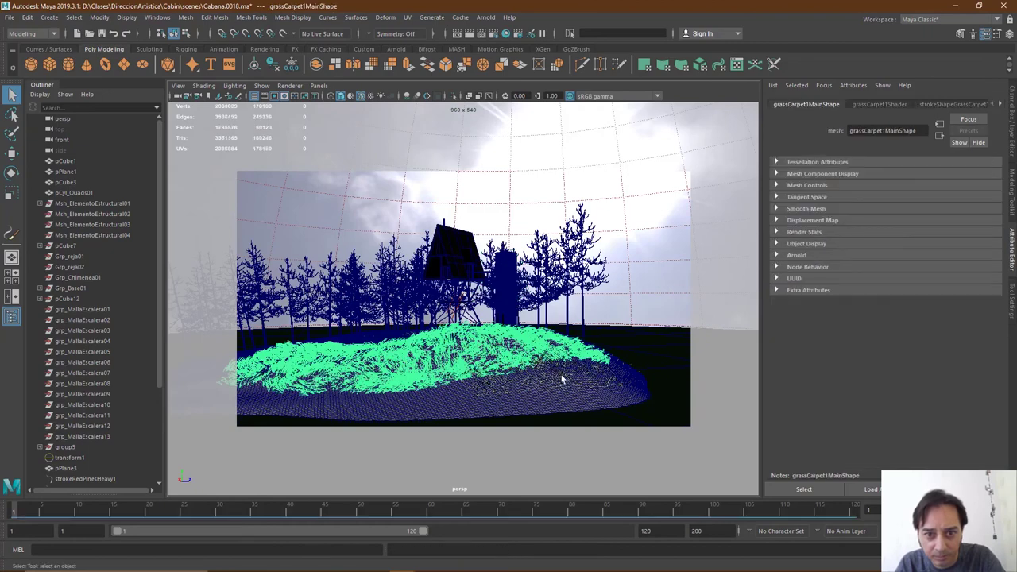
# Convert the smaller grassCarpet stroke near the hill's rim to polygons with Quad output and hidden strokes
pyautogui.moveTo(469, 381); pyautogui.dragTo(567, 382)
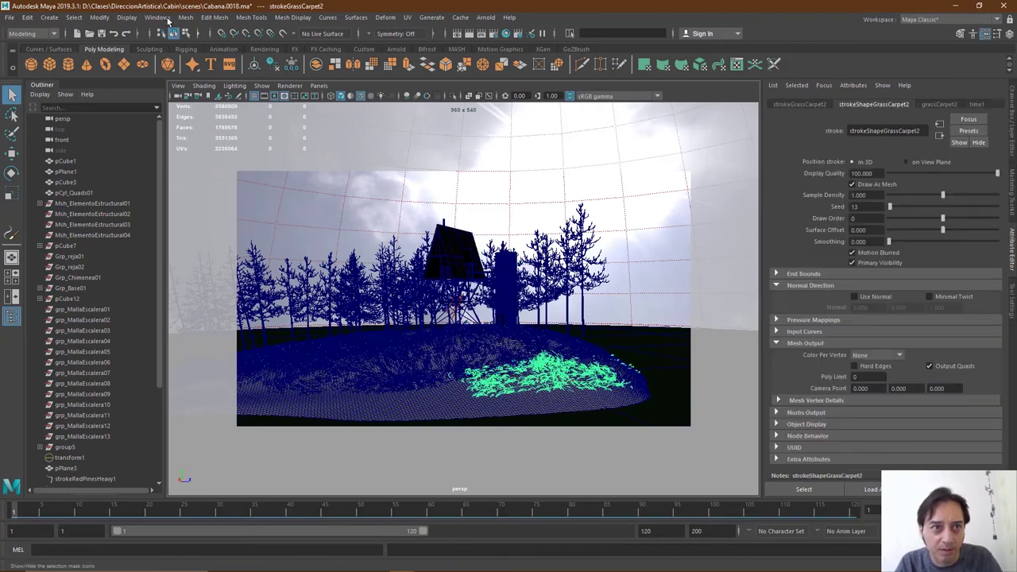
pyautogui.click(99, 17)
pyautogui.moveTo(174, 275)
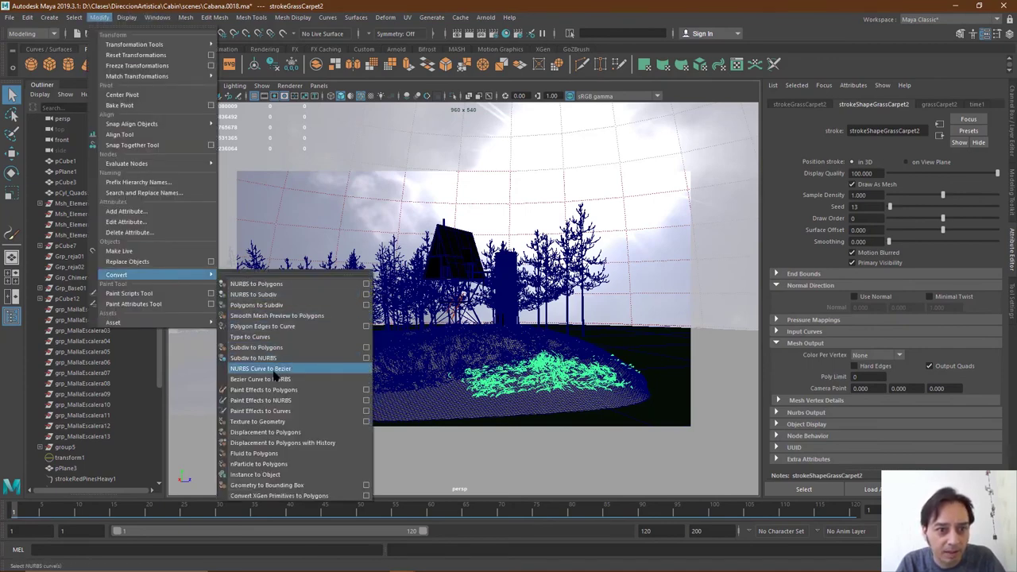
pyautogui.click(367, 390)
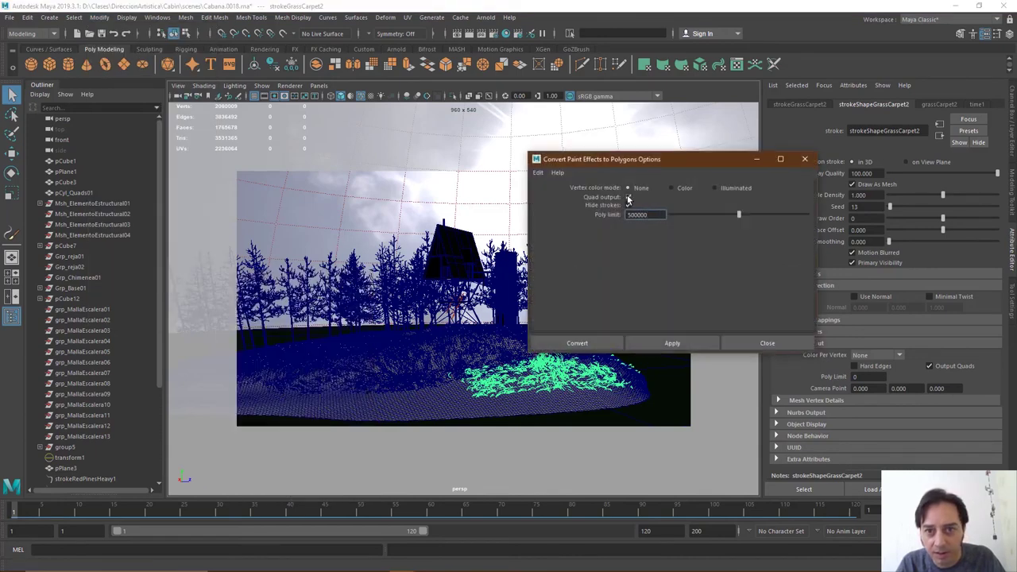
pyautogui.click(641, 215)
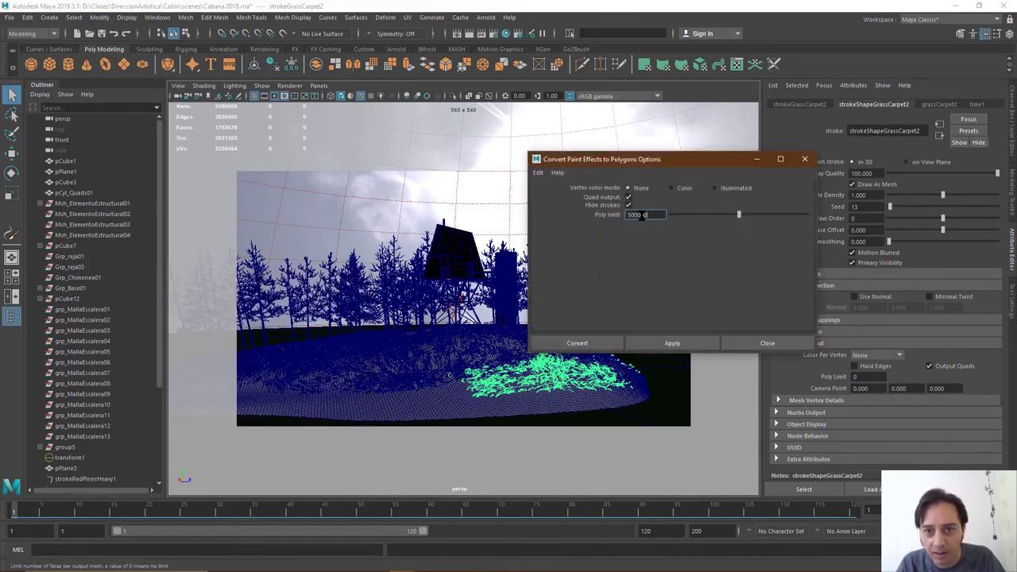
pyautogui.click(584, 348)
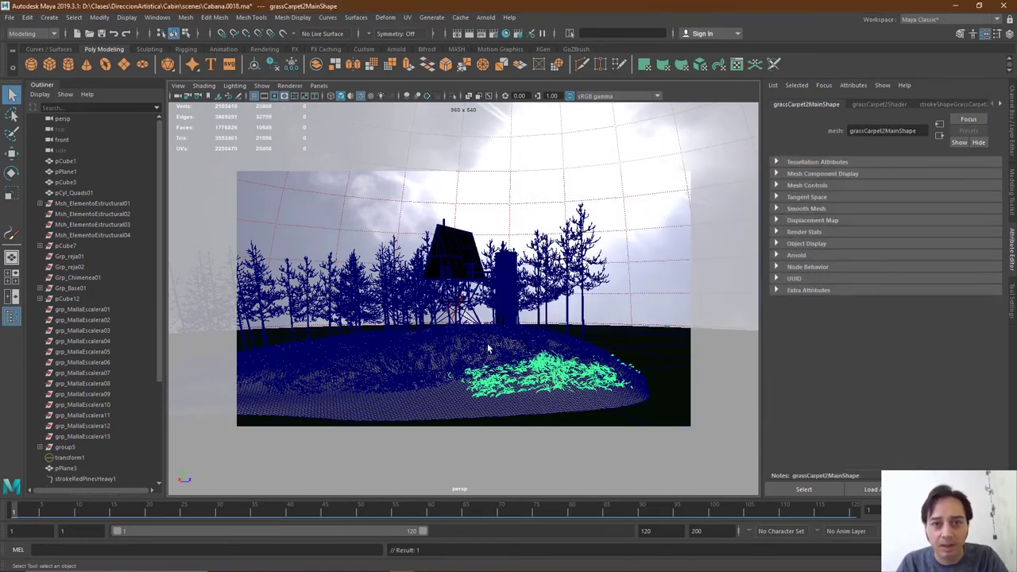
# Examine the converted grassCarpet and redPinesHeavy phong shaders in the Hypershade
pyautogui.click(506, 33)
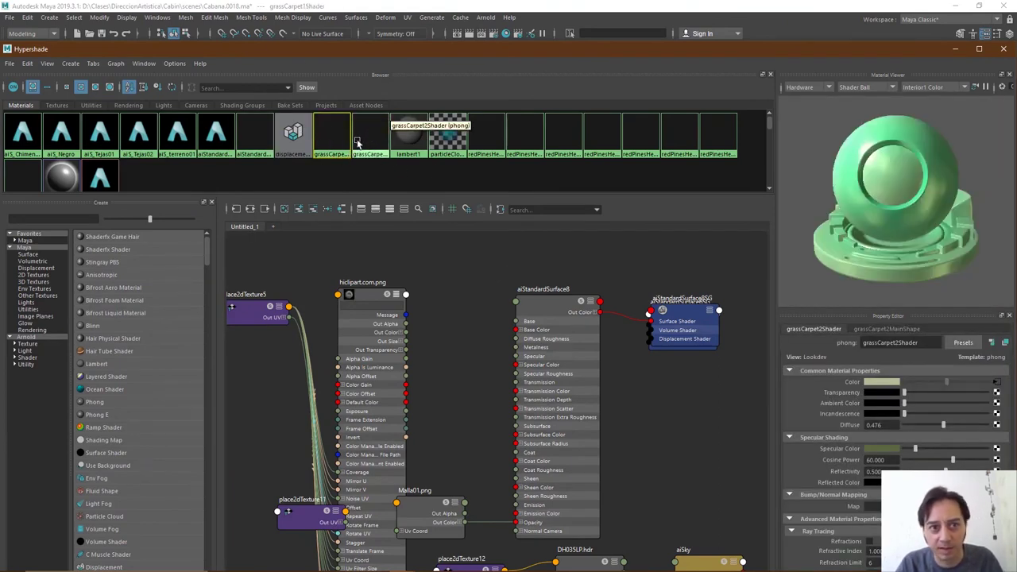
pyautogui.click(487, 135)
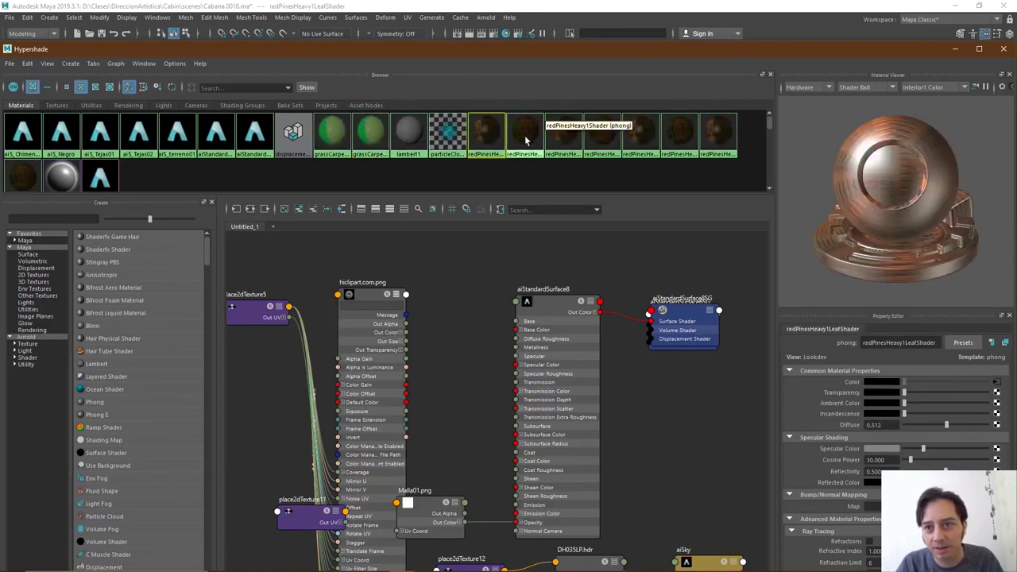
pyautogui.click(525, 135)
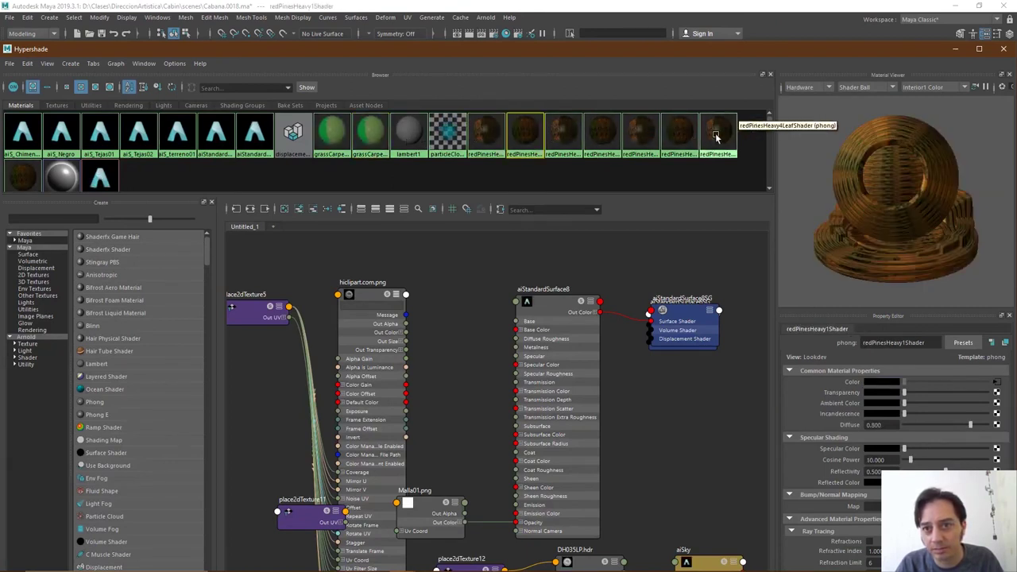
pyautogui.scroll(-1, 168, 182)
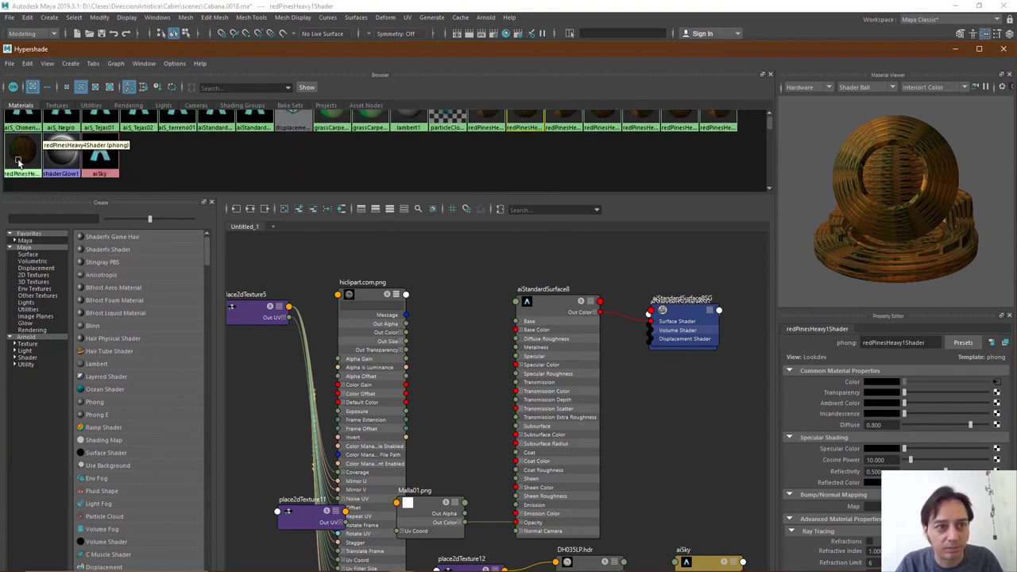
pyautogui.scroll(1, 474, 159)
# Switch to the reference photo of the stilted cabin to study its trees and ground, and return to the Maya scene
pyautogui.click(957, 6)
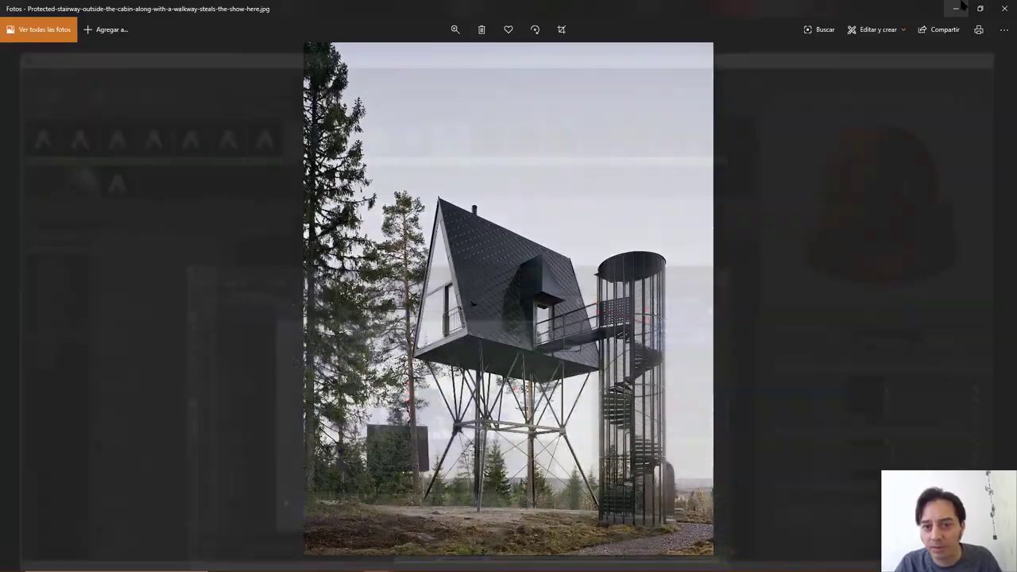
pyautogui.moveTo(499, 569)
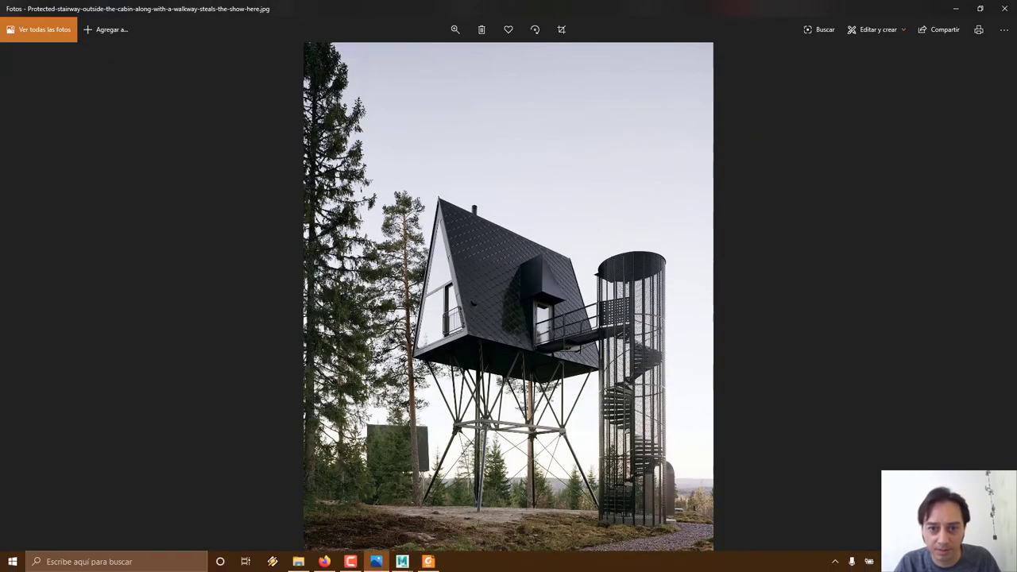
pyautogui.moveTo(403, 561)
pyautogui.click(448, 488)
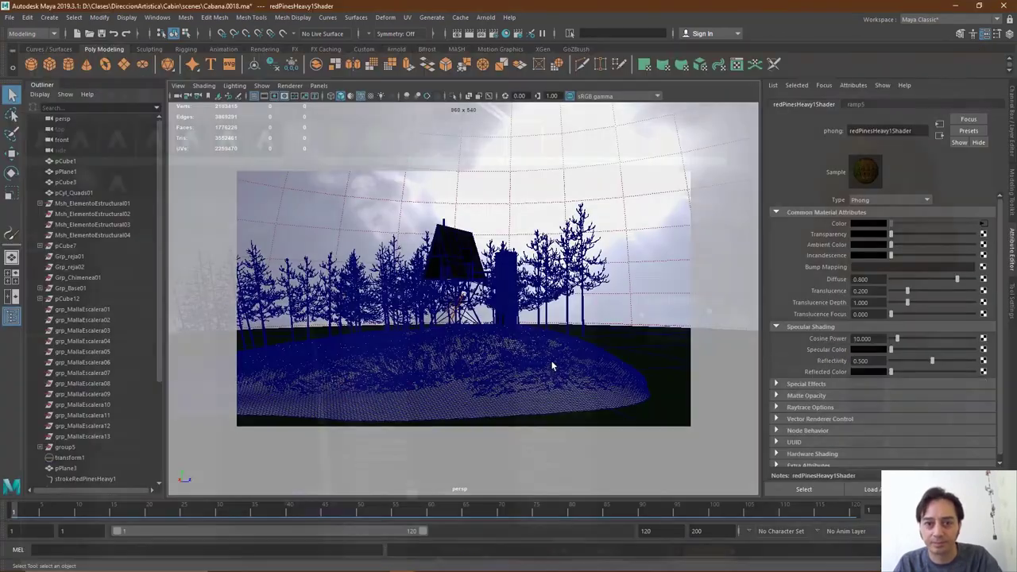
# Render the cabin, pines and grassy hill in Arnold RenderView, store the render as a snapshot and close the render window
pyautogui.keyDown('alt'); pyautogui.moveTo(485, 375); pyautogui.dragTo(583, 370, button='middle'); pyautogui.keyUp('alt')
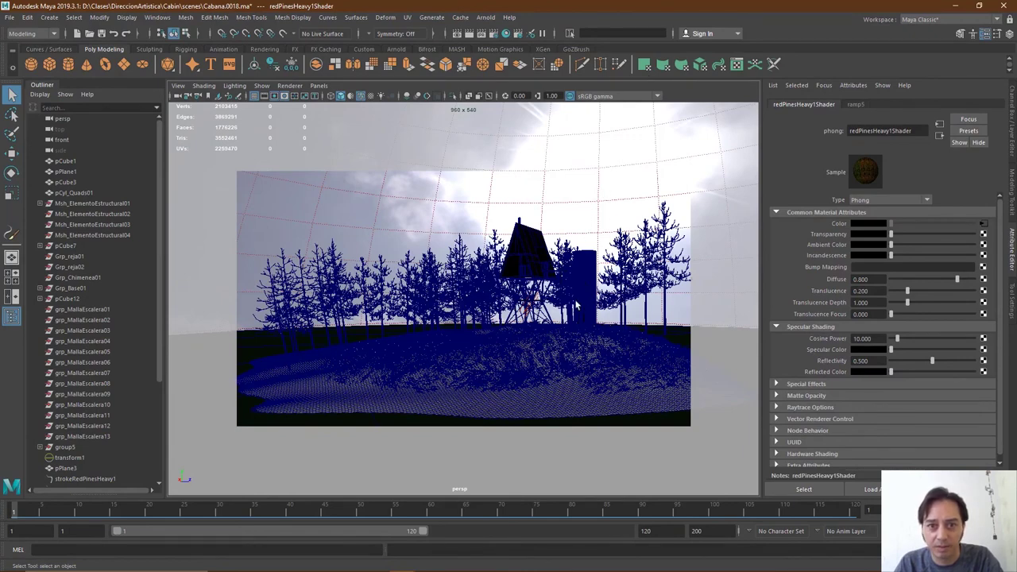
pyautogui.click(573, 200)
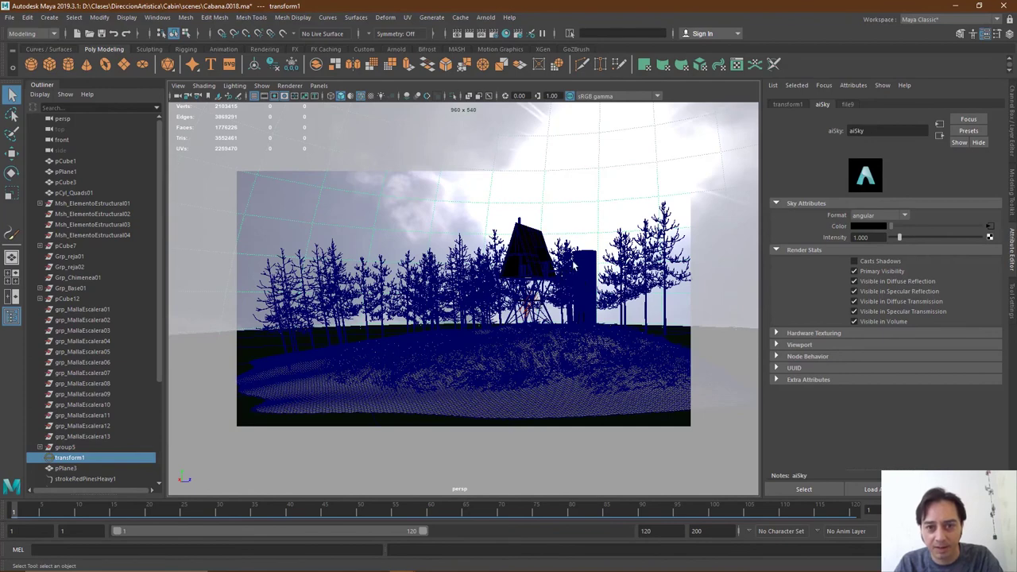
pyautogui.click(485, 17)
pyautogui.click(521, 48)
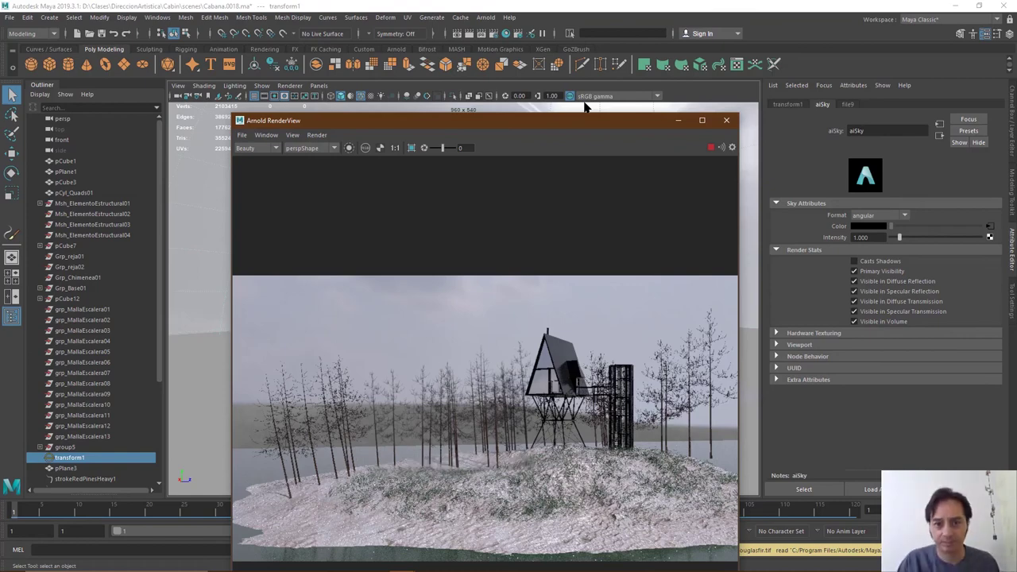
pyautogui.moveTo(565, 121); pyautogui.dragTo(535, 31)
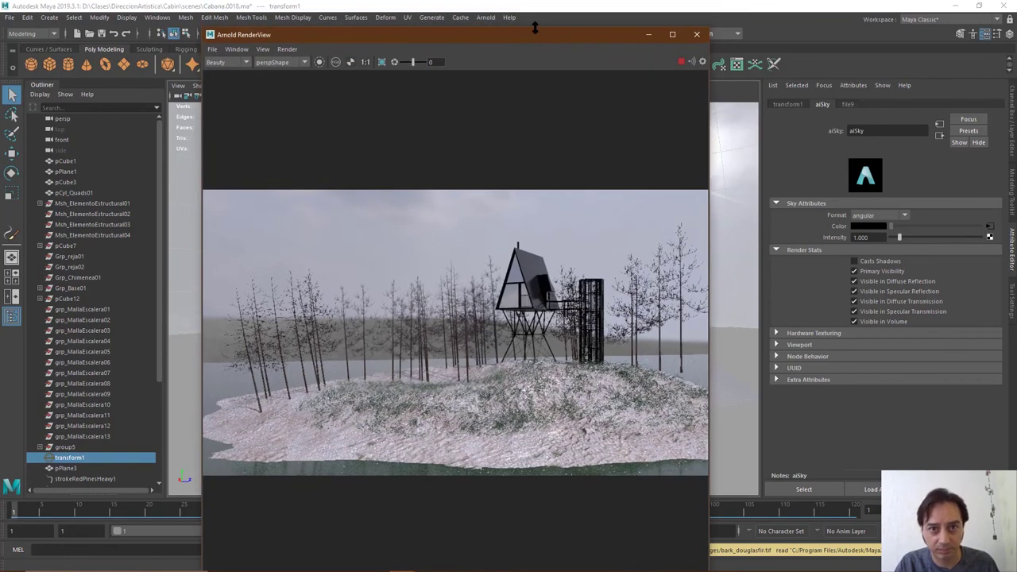
pyautogui.moveTo(534, 153); pyautogui.dragTo(525, 102)
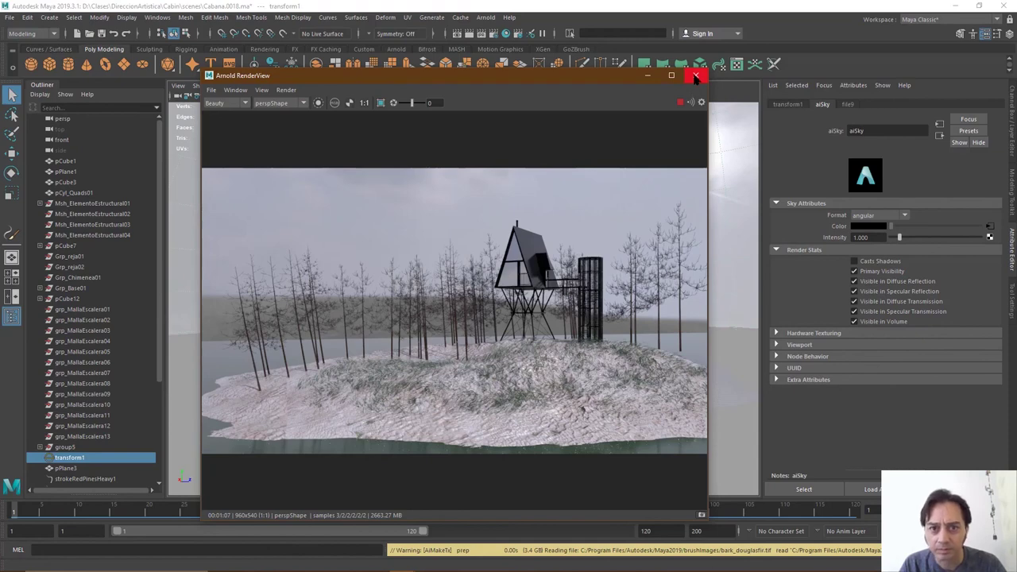
pyautogui.click(701, 515)
pyautogui.click(694, 76)
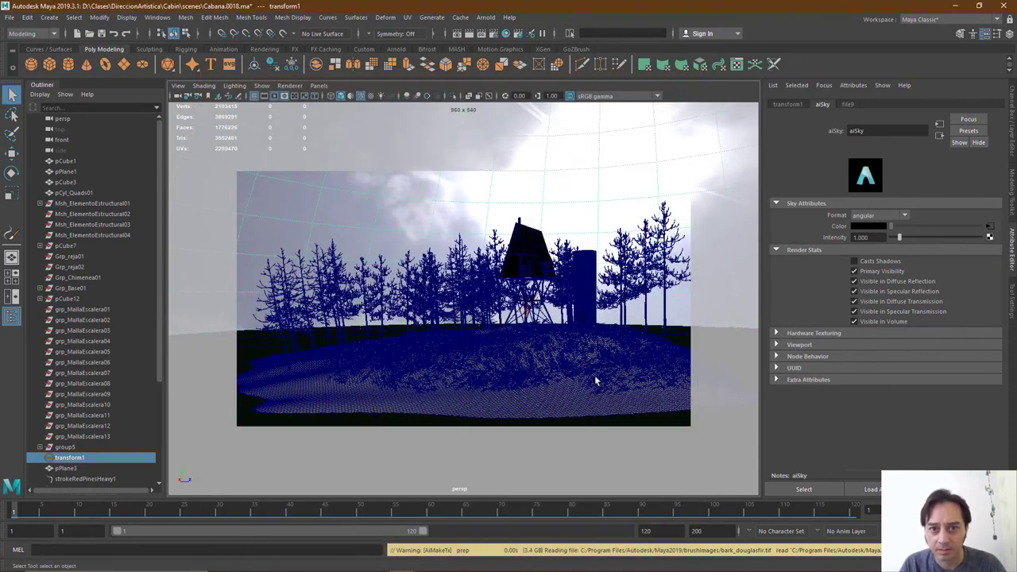
# Center the pivots of the redPinesHeavy1 trunk and leaf meshes beside the stair tower and move both slightly down into the hill
pyautogui.click(667, 320)
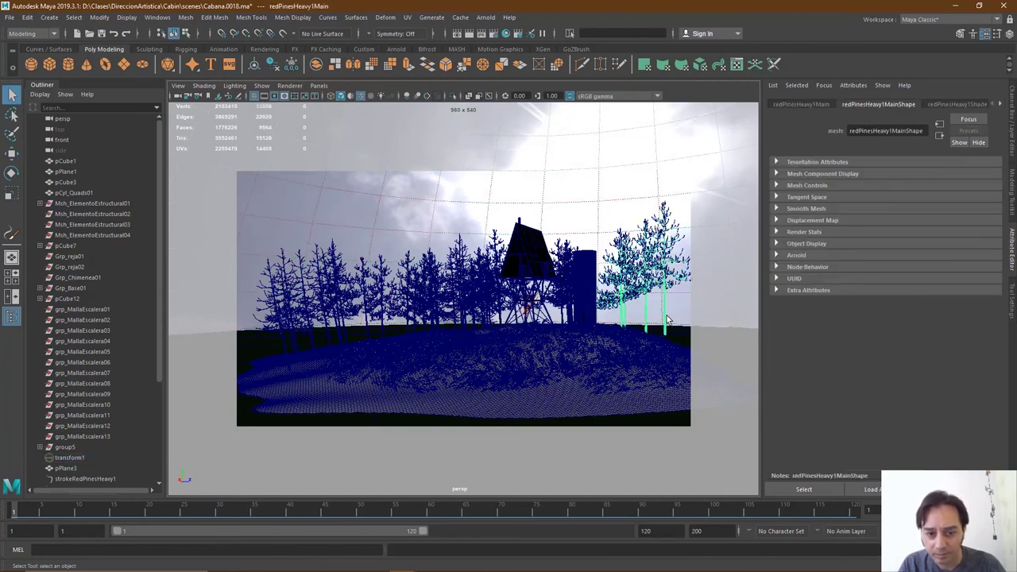
pyautogui.press('w')
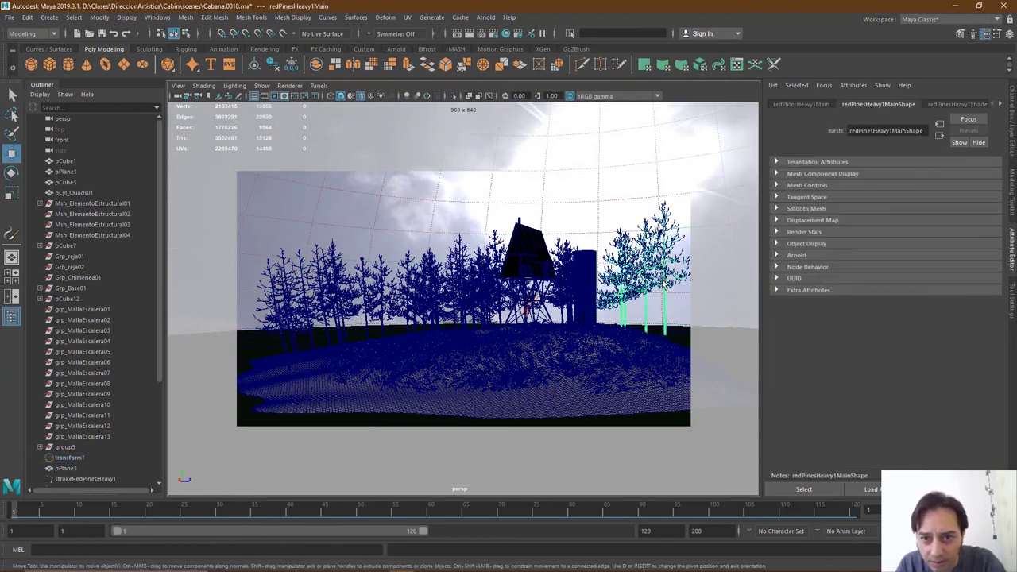
pyautogui.click(657, 269)
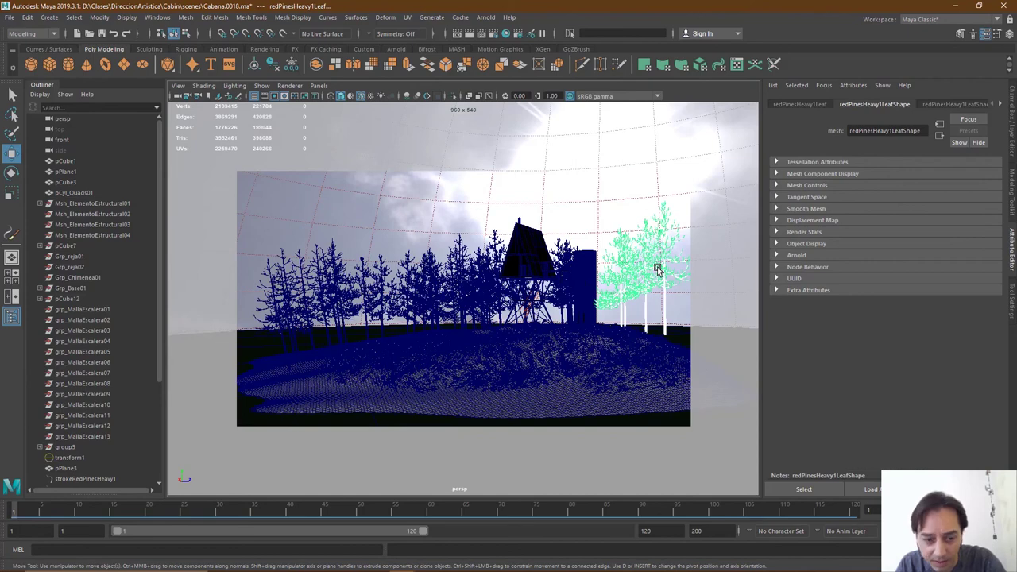
pyautogui.click(101, 18)
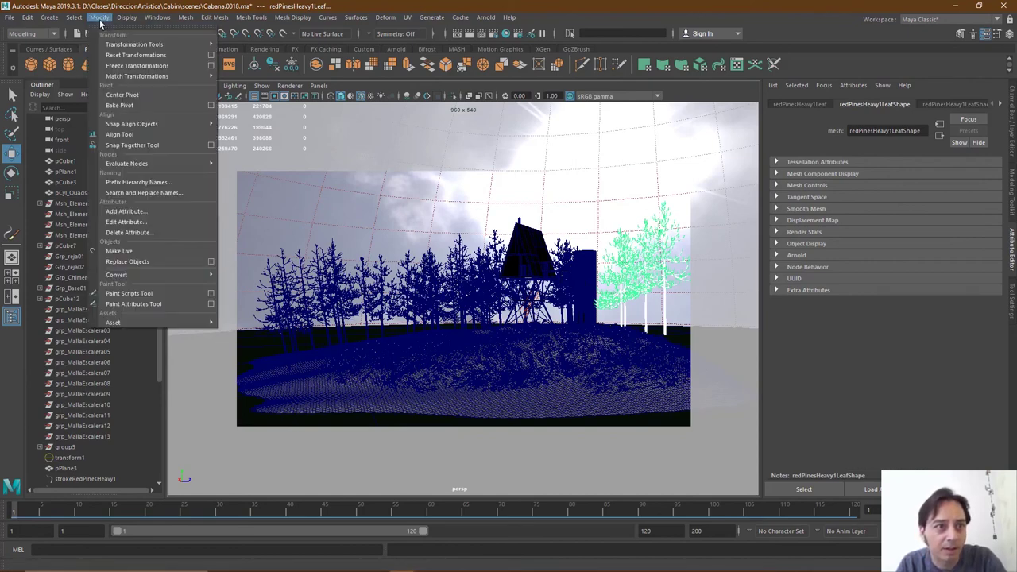
pyautogui.click(116, 95)
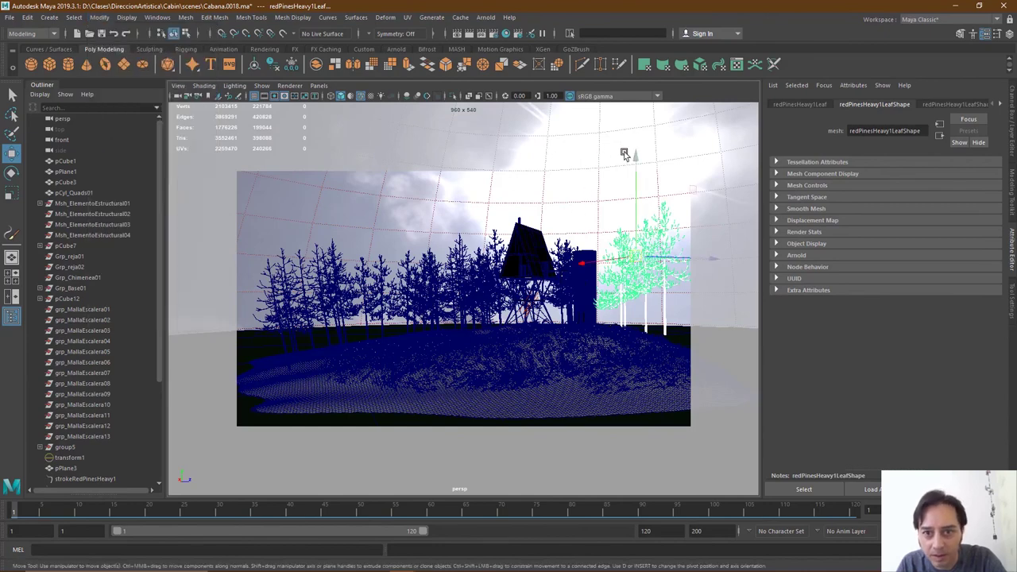
pyautogui.moveTo(636, 155); pyautogui.dragTo(642, 168)
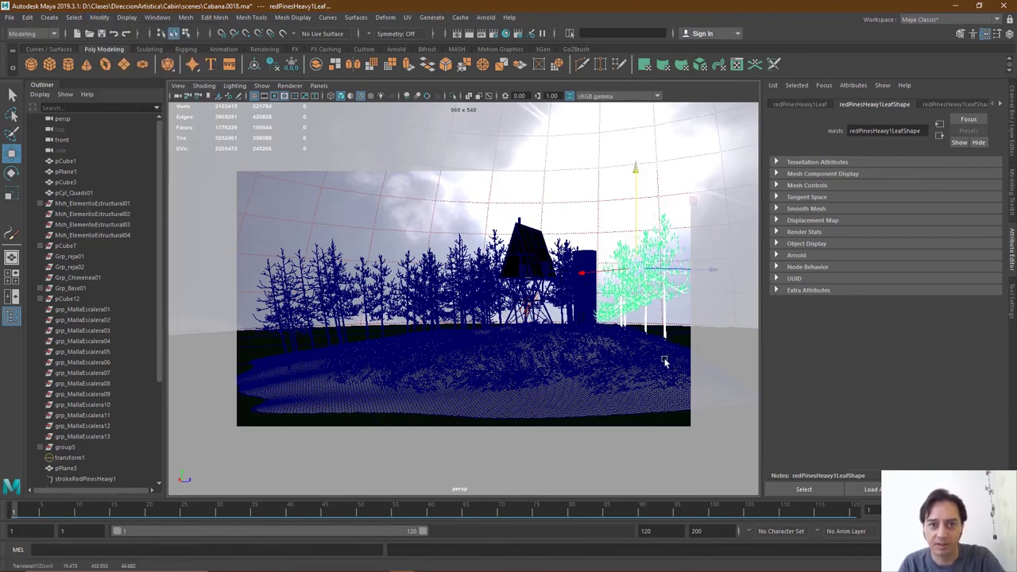
# Frame the cabin and stair tower from a closer, low angle and start a new render in Arnold RenderView
pyautogui.keyDown('alt'); pyautogui.moveTo(665, 358); pyautogui.dragTo(617, 378); pyautogui.keyUp('alt')
pyautogui.moveTo(616, 379)
pyautogui.keyDown('alt'); pyautogui.mouseDown(button='right')
pyautogui.moveTo(552, 358)
pyautogui.moveTo(627, 371)
pyautogui.mouseUp(button='right'); pyautogui.keyUp('alt')
pyautogui.keyDown('alt'); pyautogui.moveTo(628, 371); pyautogui.dragTo(614, 357); pyautogui.keyUp('alt')
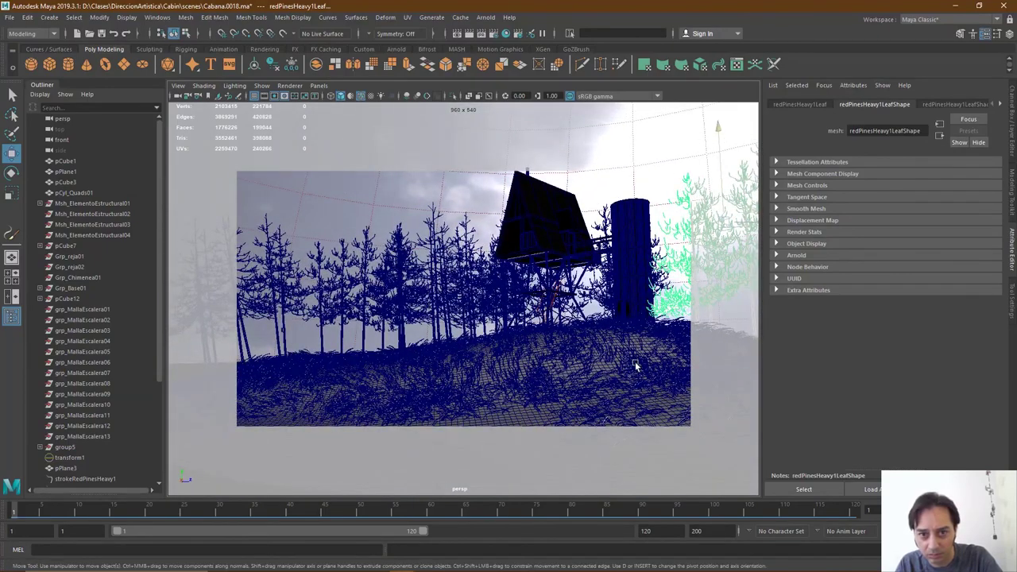
pyautogui.keyDown('alt'); pyautogui.moveTo(636, 363); pyautogui.dragTo(609, 334, button='right'); pyautogui.keyUp('alt')
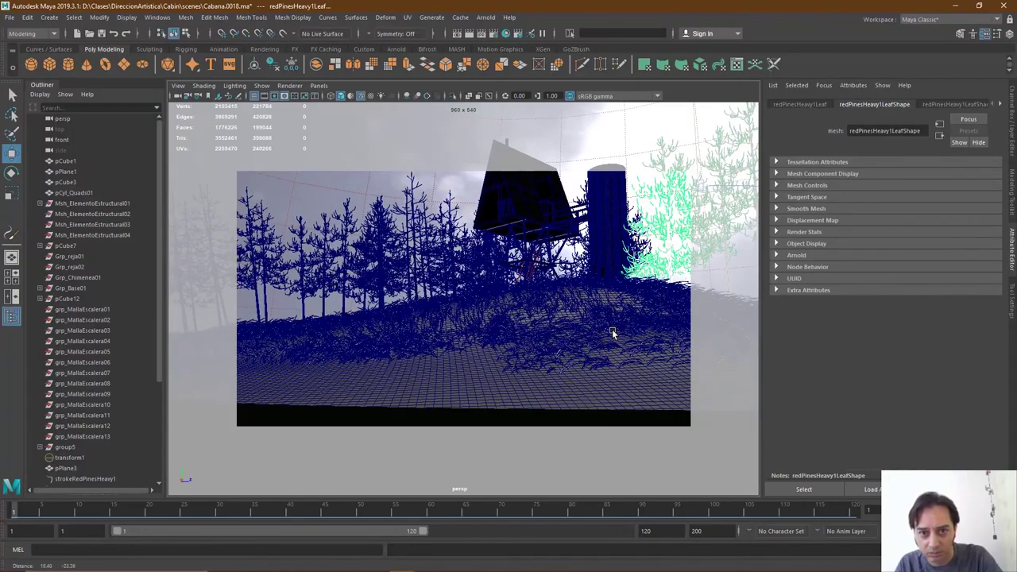
pyautogui.keyDown('alt'); pyautogui.moveTo(590, 324); pyautogui.dragTo(596, 336, button='middle'); pyautogui.keyUp('alt')
pyautogui.keyDown('alt'); pyautogui.moveTo(596, 335); pyautogui.dragTo(585, 313, button='right'); pyautogui.keyUp('alt')
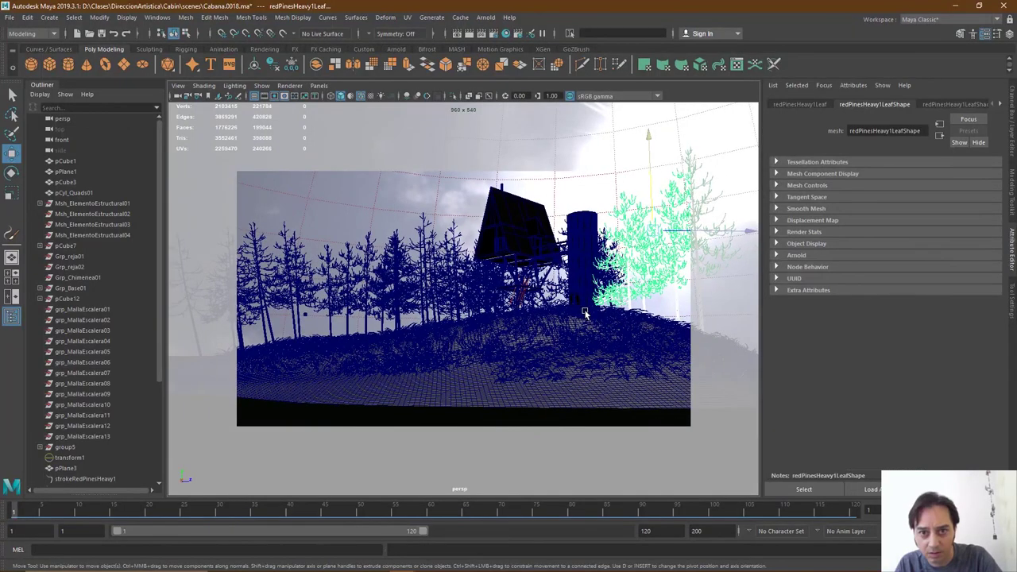
pyautogui.click(487, 18)
pyautogui.click(504, 46)
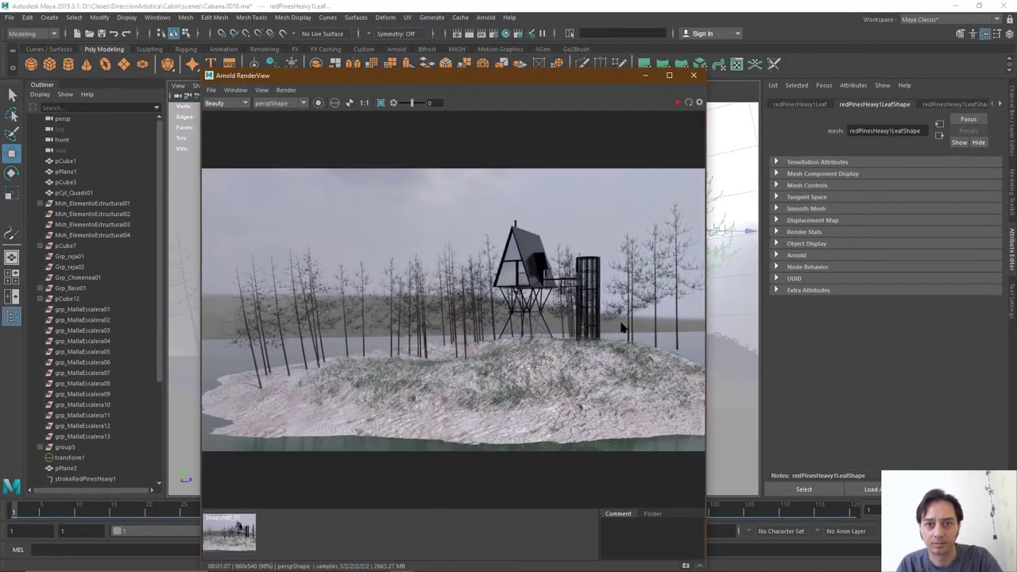
pyautogui.click(678, 103)
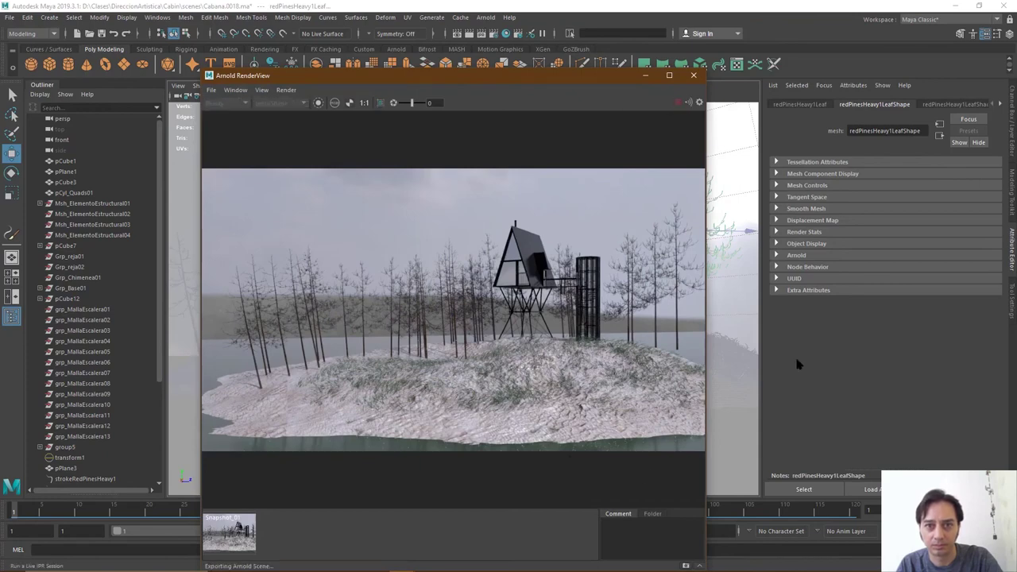